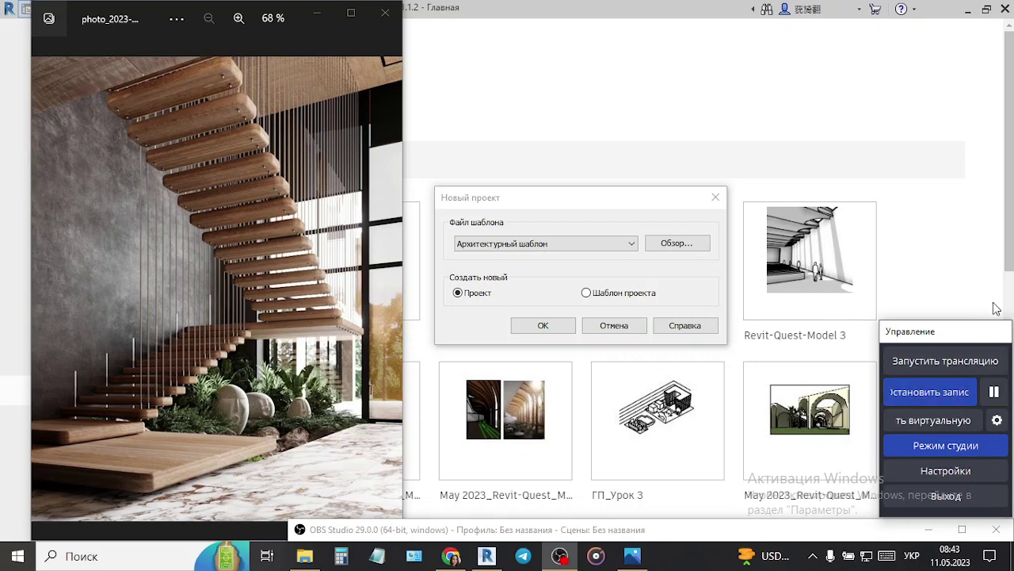
- Create a new project from the architectural template and look through the stair reference photos
click(954, 250)
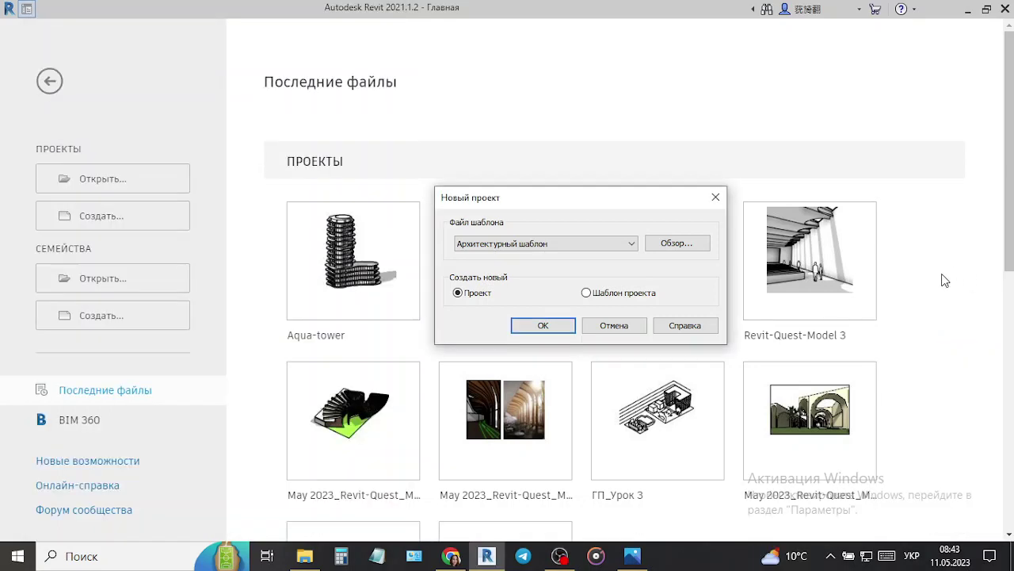
click(544, 325)
click(645, 563)
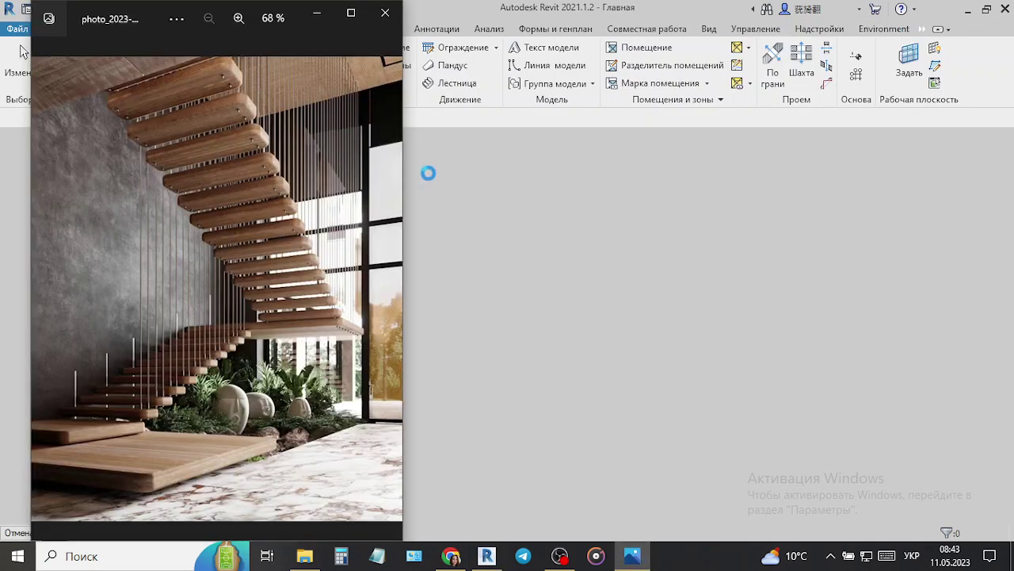
key(Right)
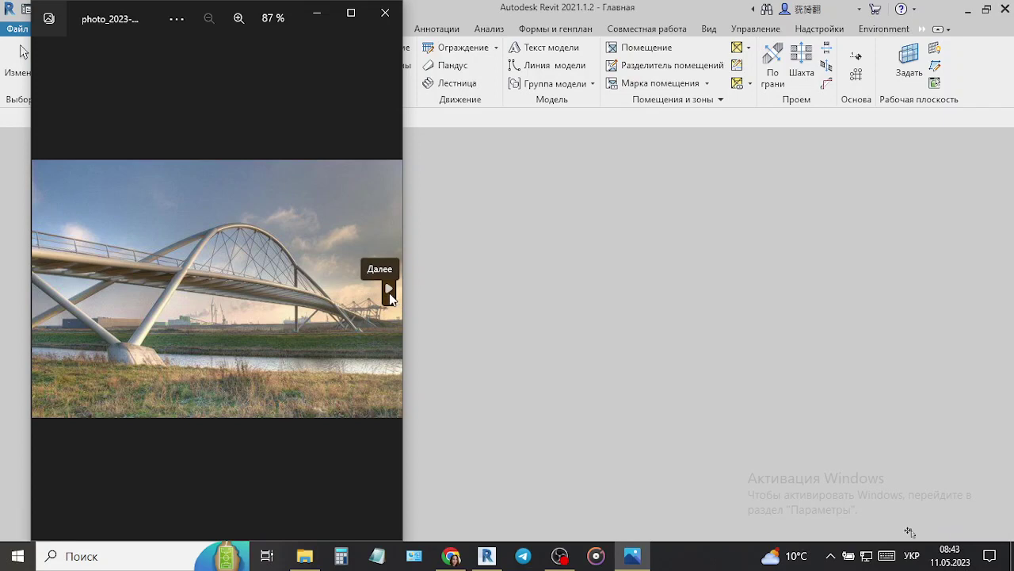
click(388, 290)
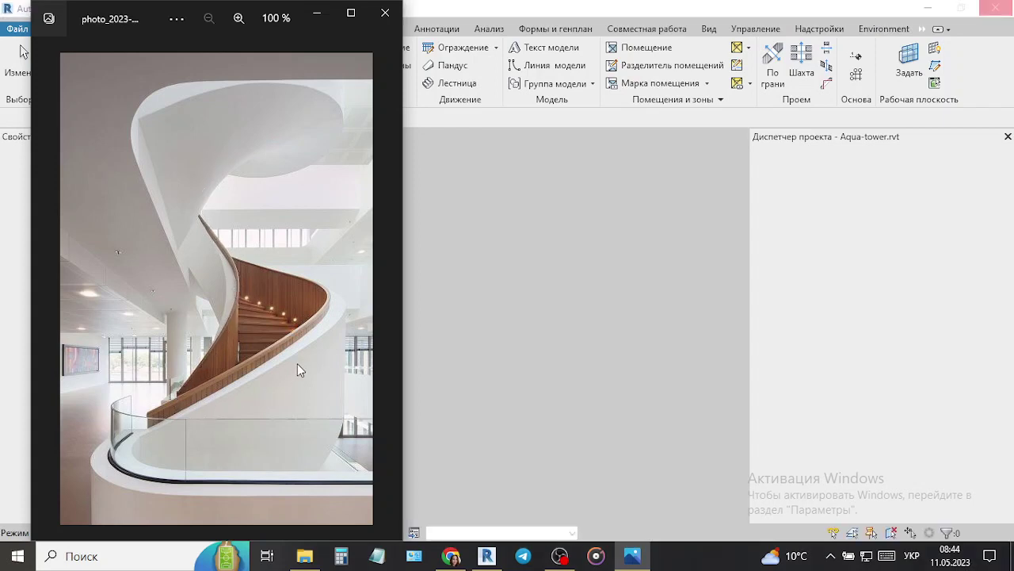
click(316, 14)
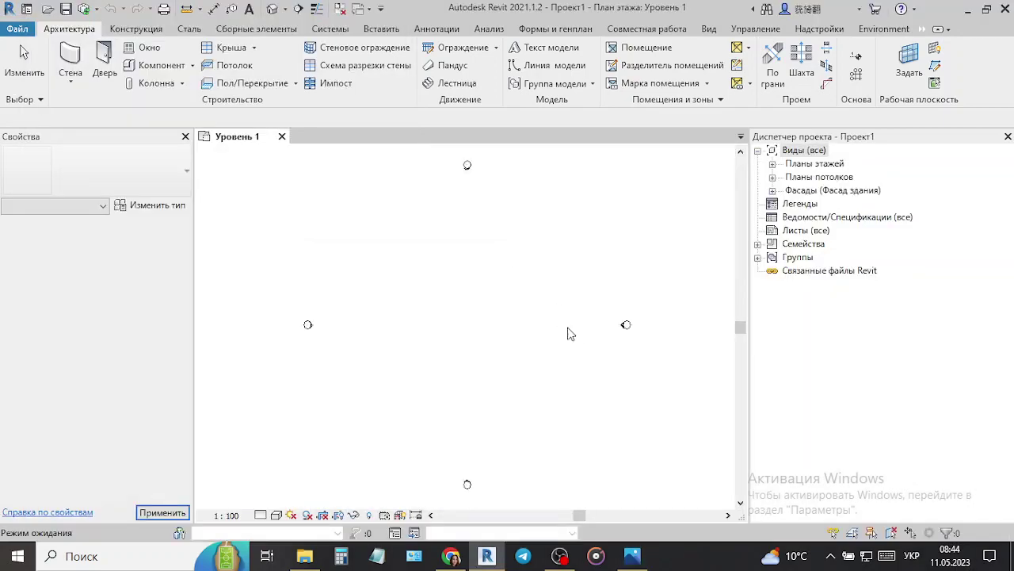
- Open the Южный (South) elevation view from the Фасады list
click(773, 191)
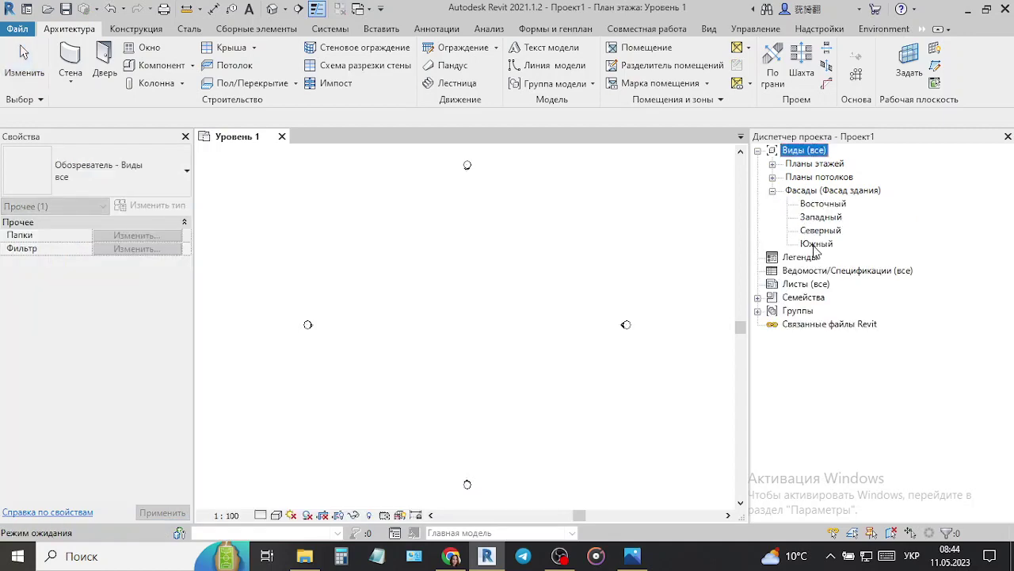
double_click(815, 245)
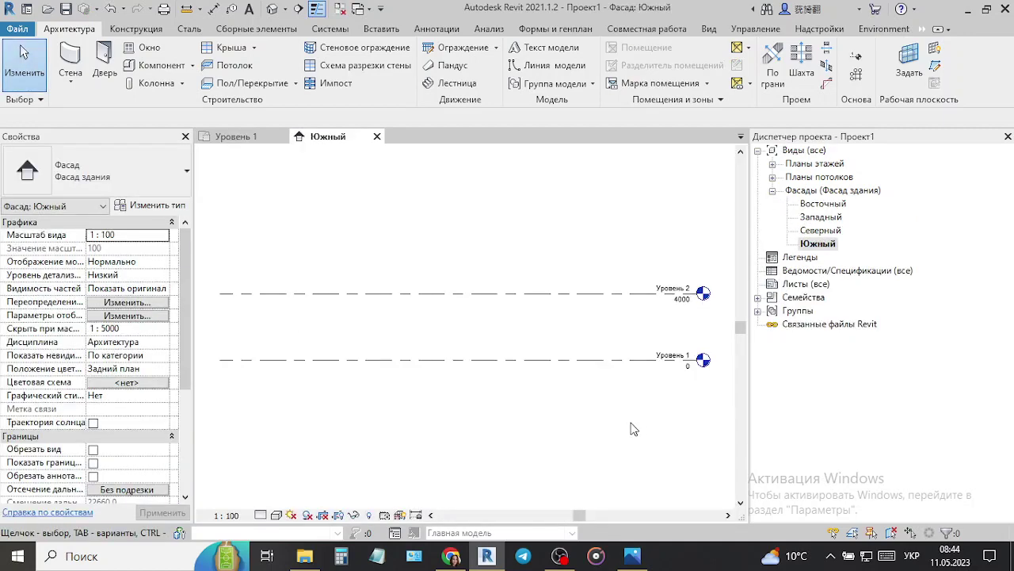
scroll(651, 420, down, 3)
- Find the floating-stairs photo and drag photo_2023-05-02_11-02-28.jpg from its folder into the elevation
click(631, 555)
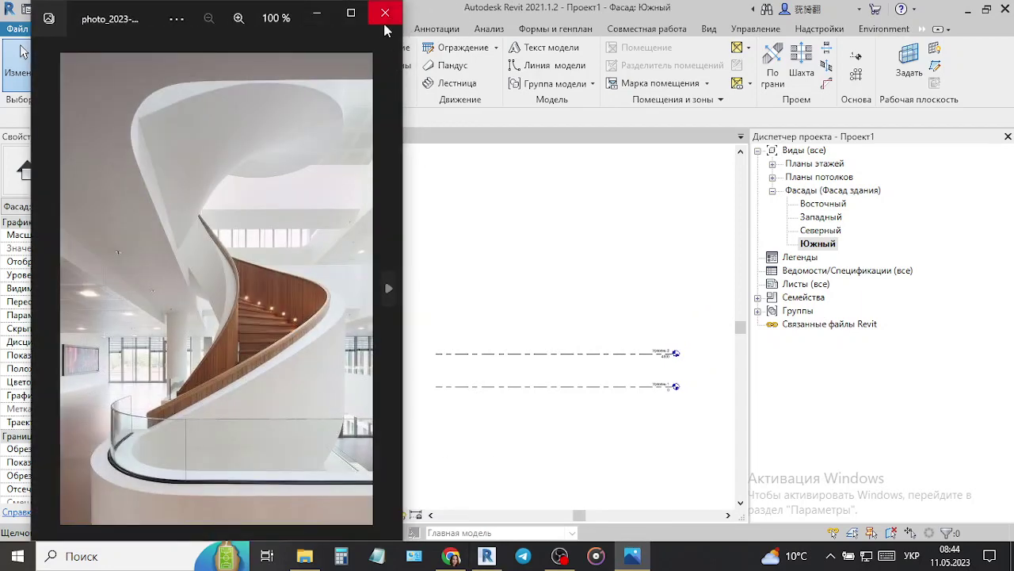
click(45, 289)
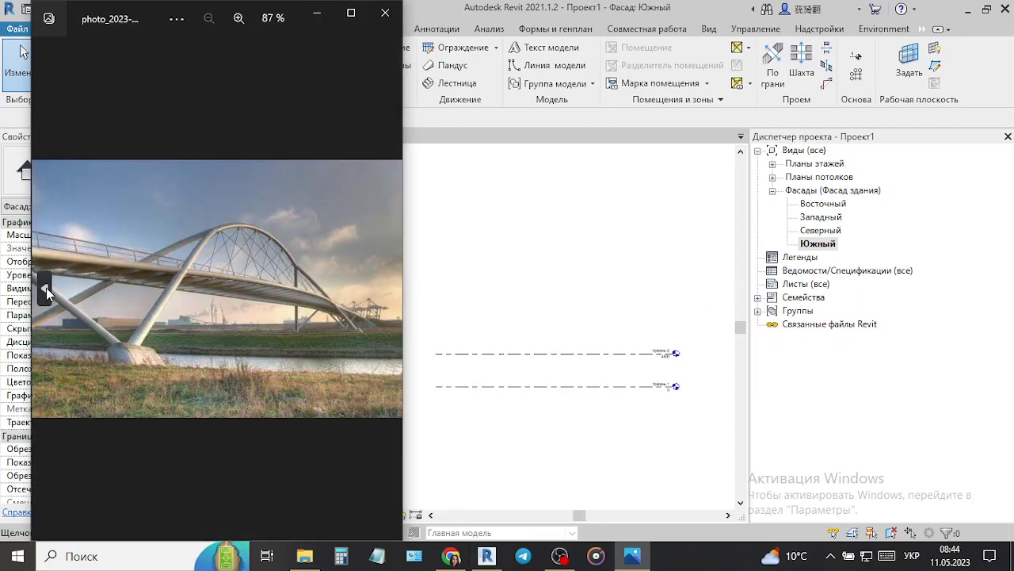
click(46, 290)
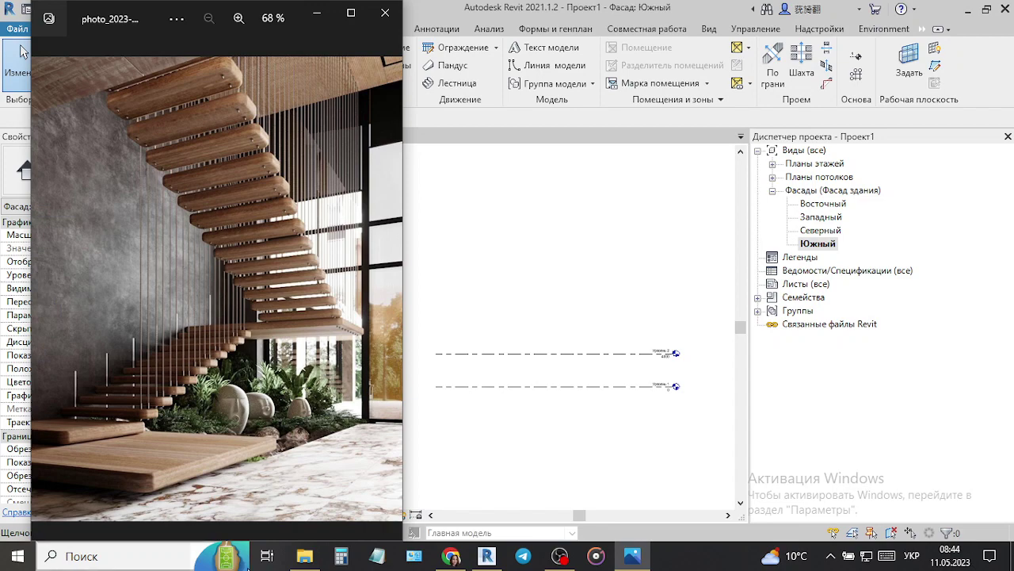
click(304, 555)
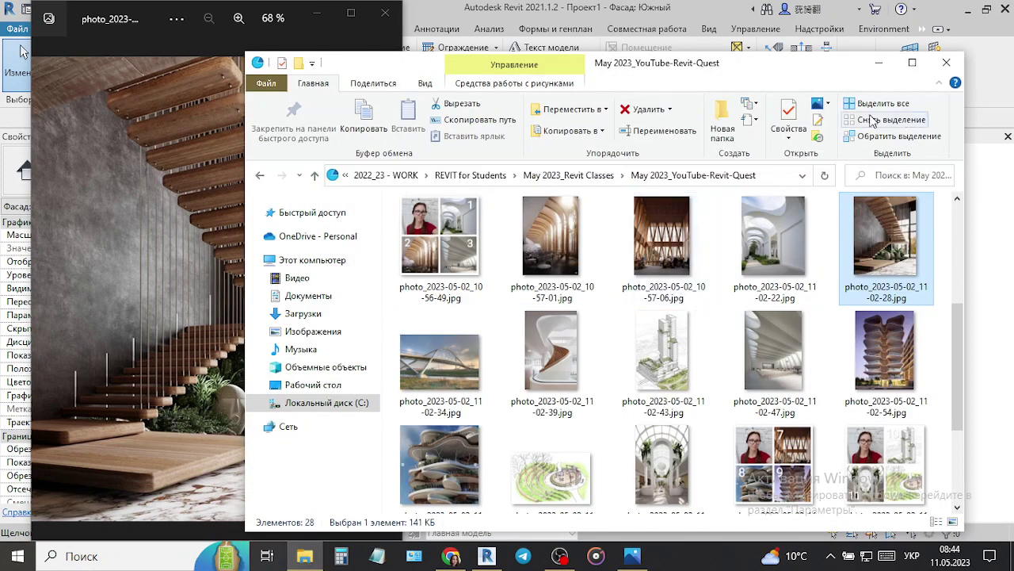
drag(828, 70, 184, 77)
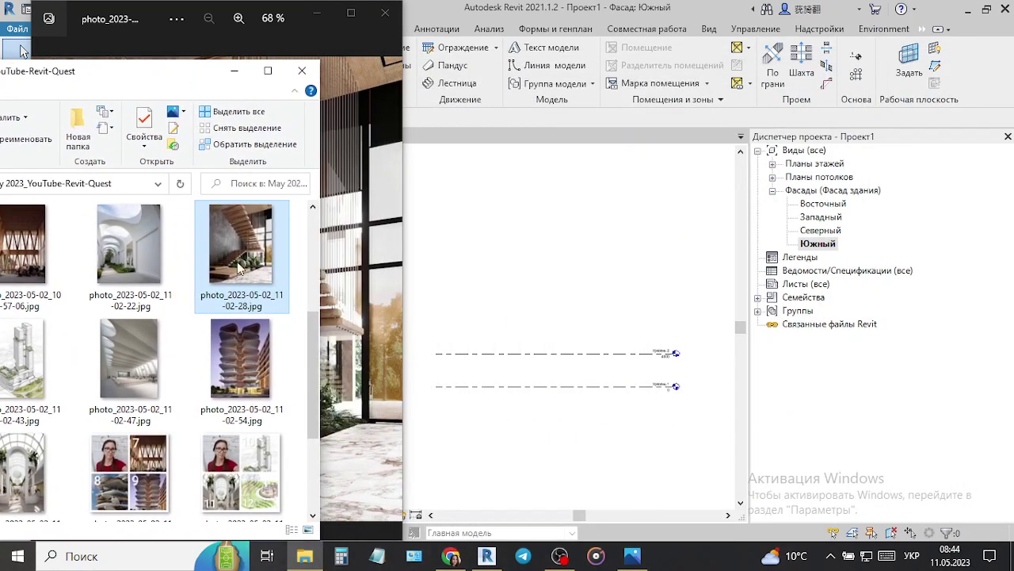
drag(520, 271, 522, 278)
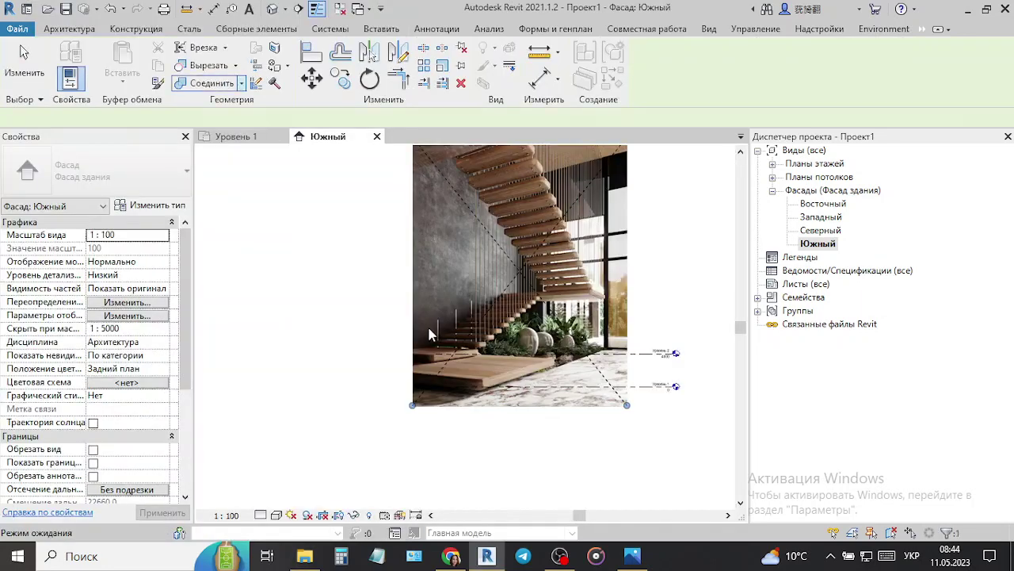
- Place the stair photo left of the levels and scale it down by its corner grip
click(427, 323)
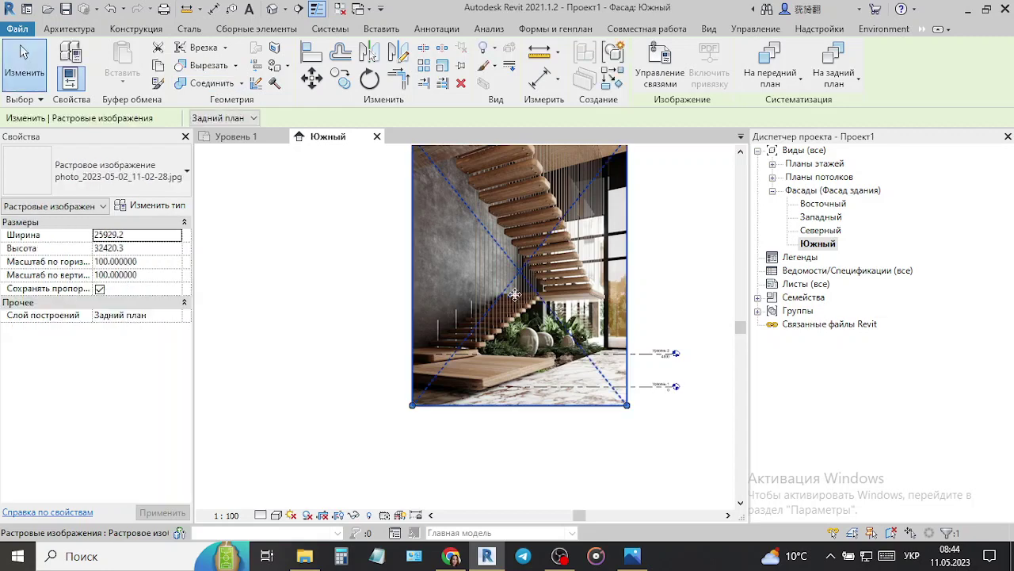
drag(539, 279, 342, 359)
click(348, 347)
drag(430, 481, 436, 466)
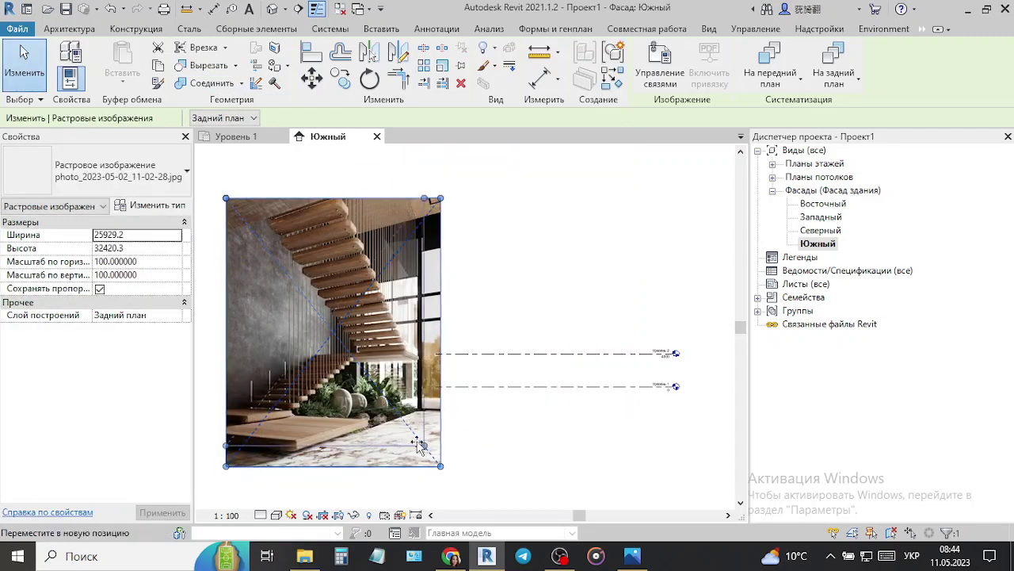
drag(321, 281, 390, 351)
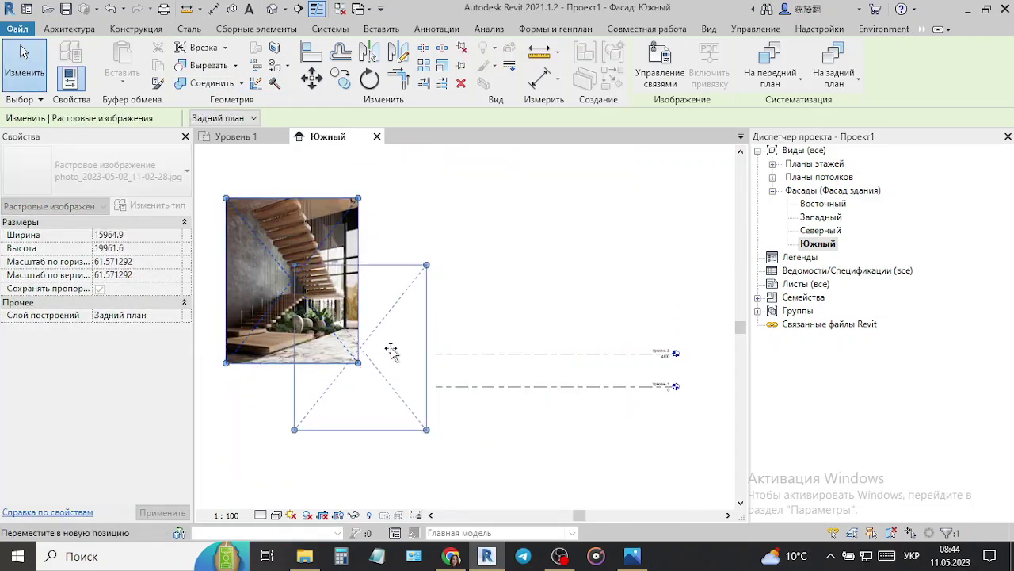
click(544, 466)
scroll(417, 400, up, 3)
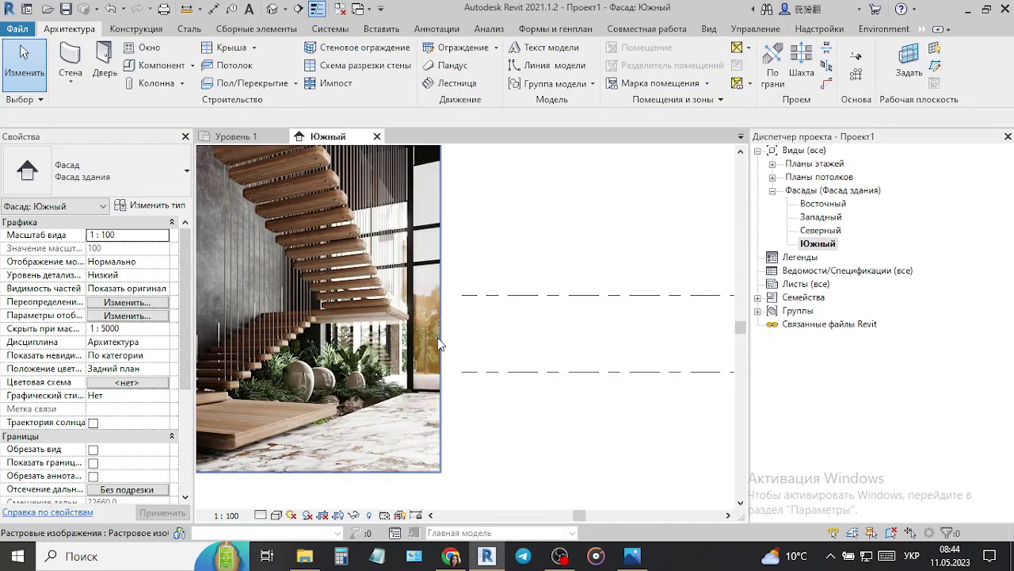
- Inspect the Уровень 2 and Уровень 1 level lines beside the photo
click(528, 294)
scroll(428, 348, down, 1)
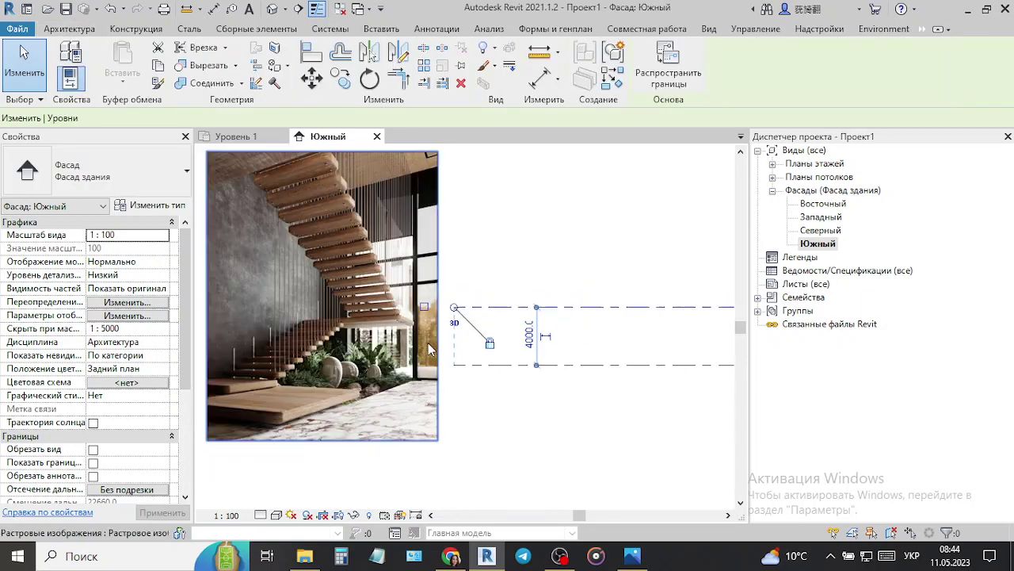
scroll(428, 349, down, 2)
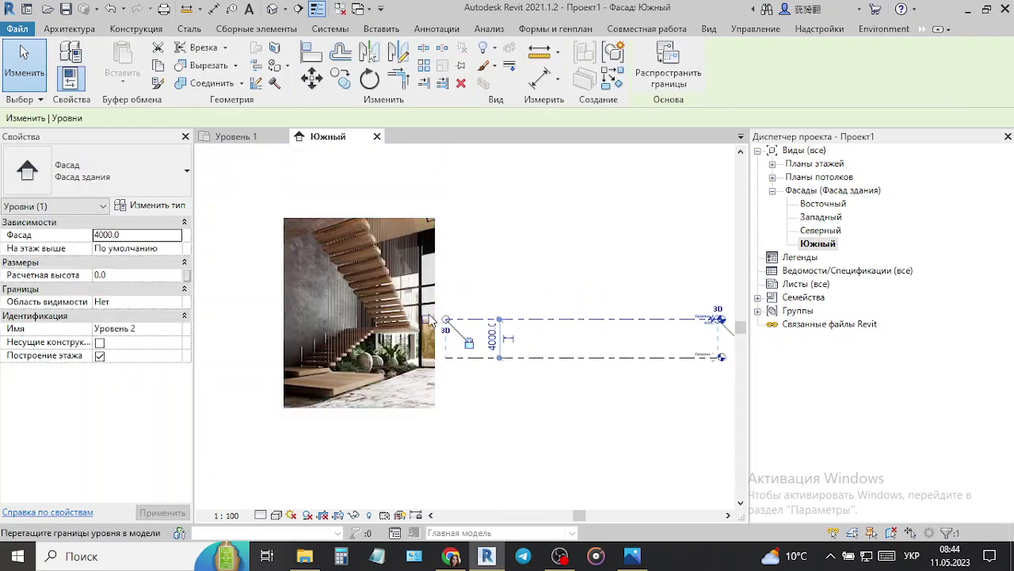
click(536, 360)
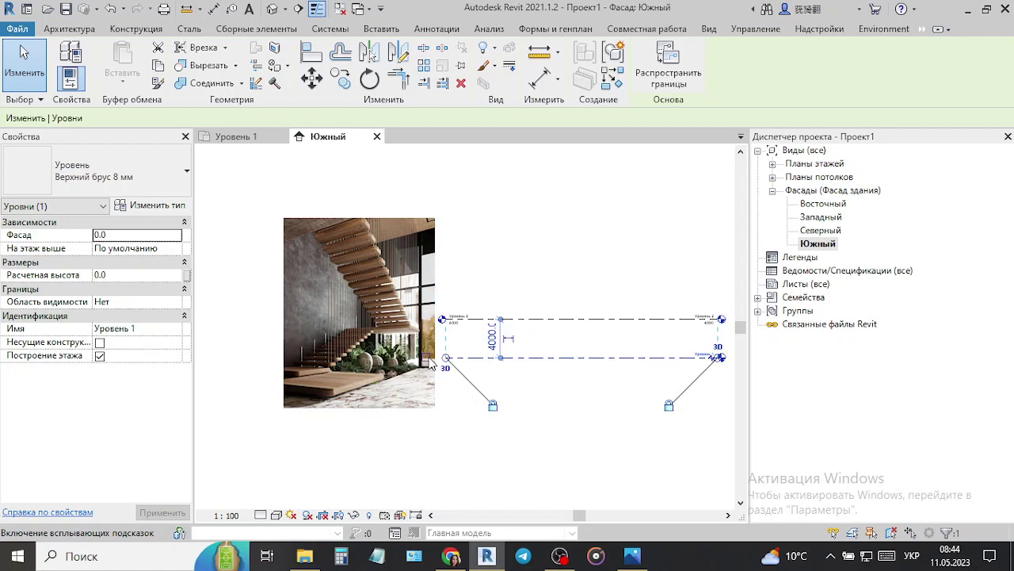
click(550, 409)
click(462, 362)
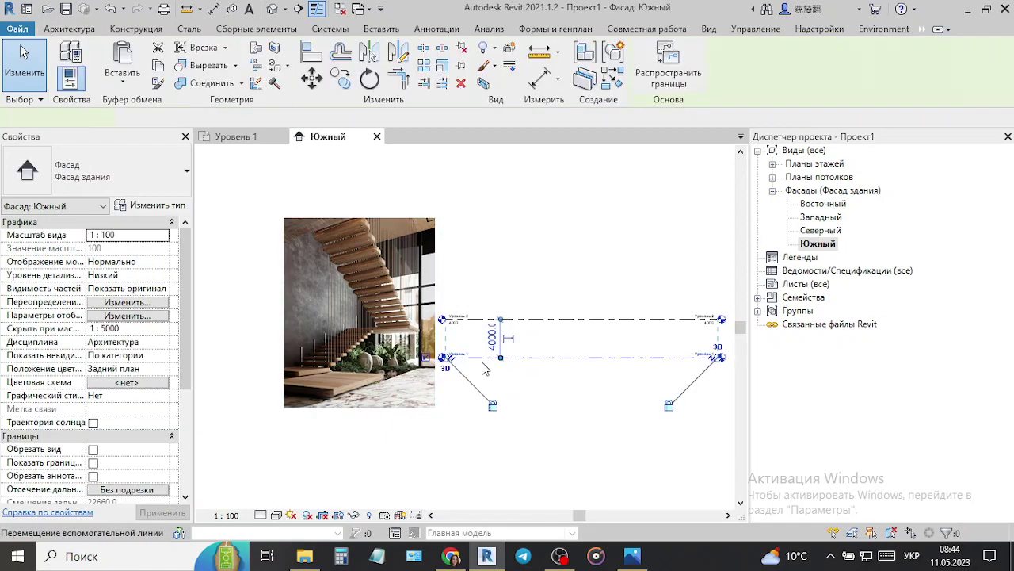
scroll(459, 361, up, 1)
scroll(460, 362, up, 3)
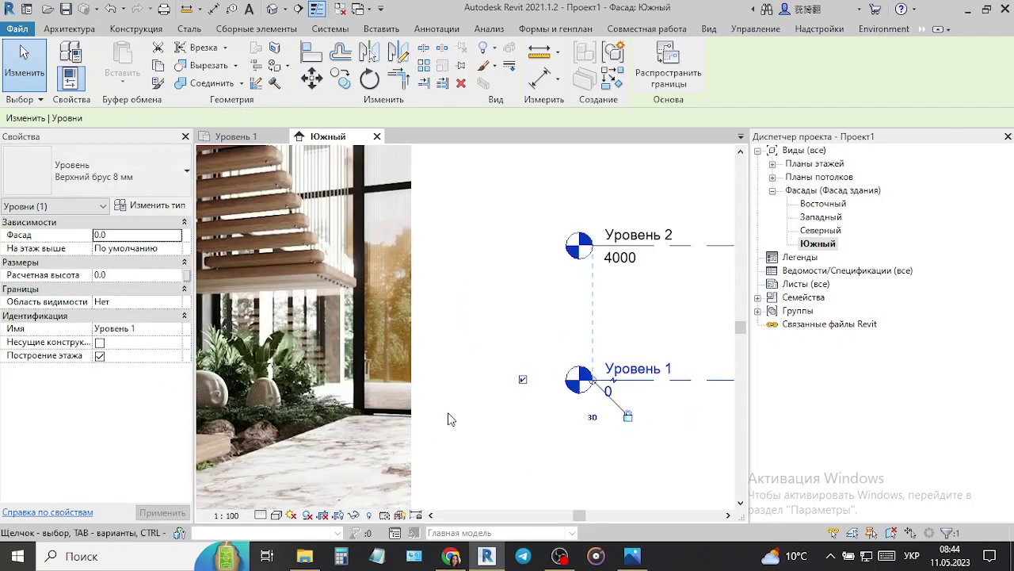
scroll(445, 412, down, 5)
click(475, 476)
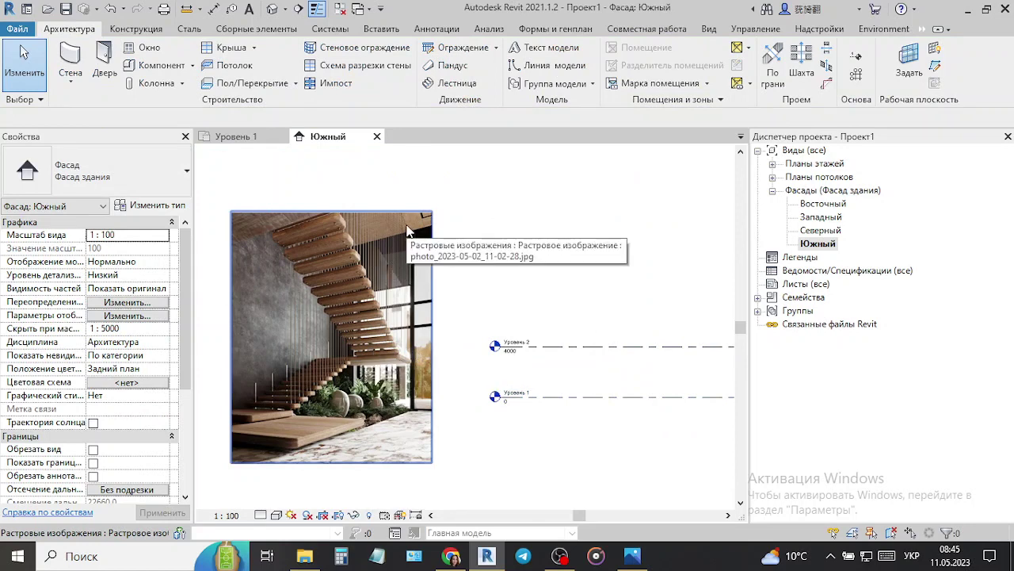
- Confirm Уровень 2 sits at 4000, then pan back and select the stair photo
click(564, 347)
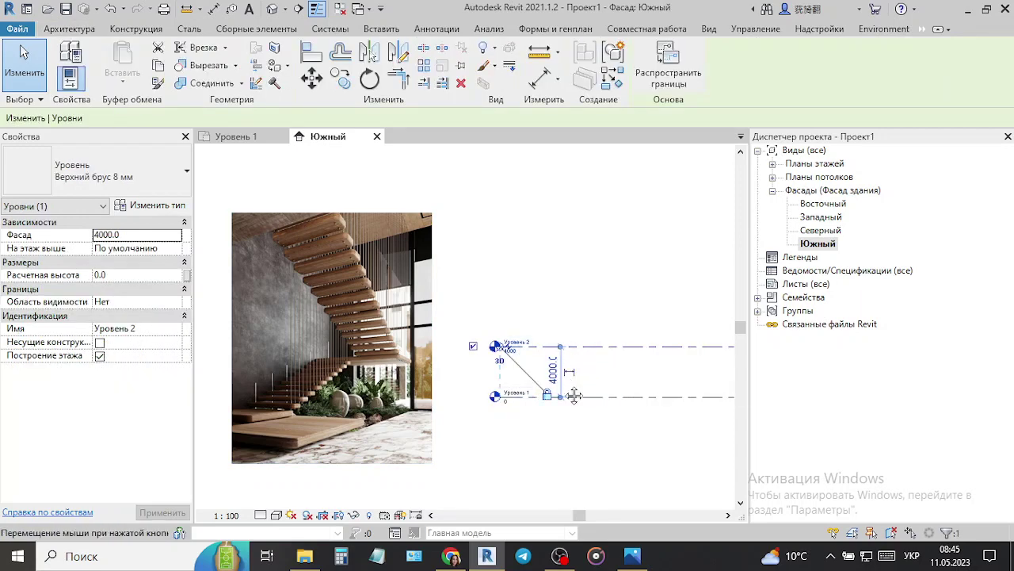
middle_drag(701, 404, 550, 392)
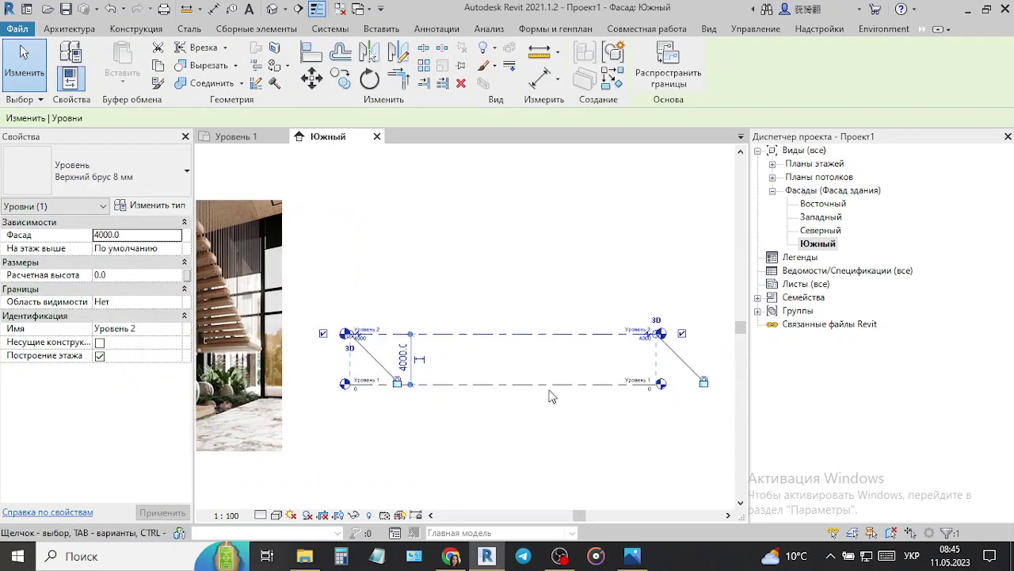
click(557, 443)
middle_drag(456, 367, 616, 394)
click(265, 232)
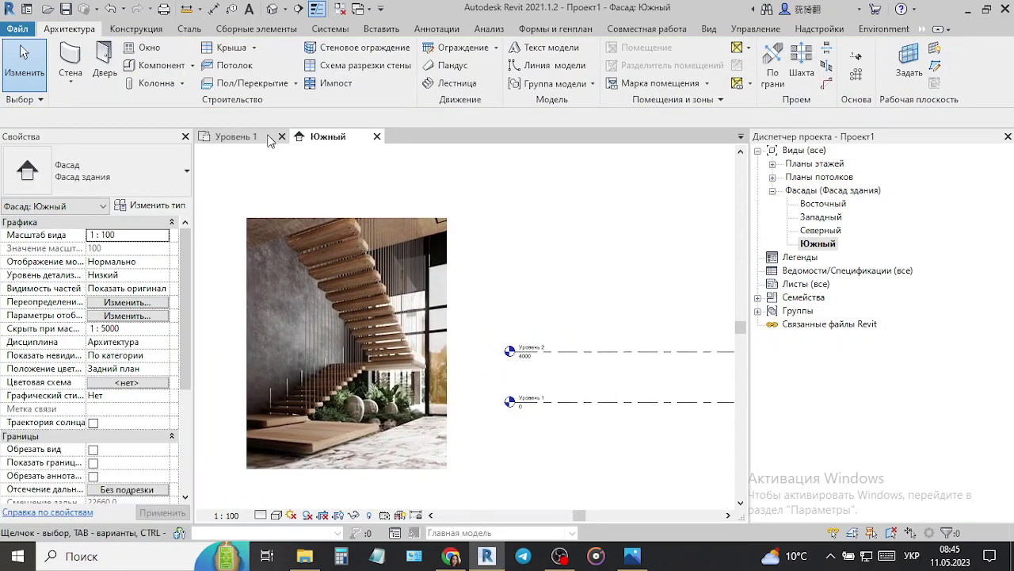
- Place a second copy of the stair photo in the Уровень 1 plan, then return to Architecture tools
click(238, 136)
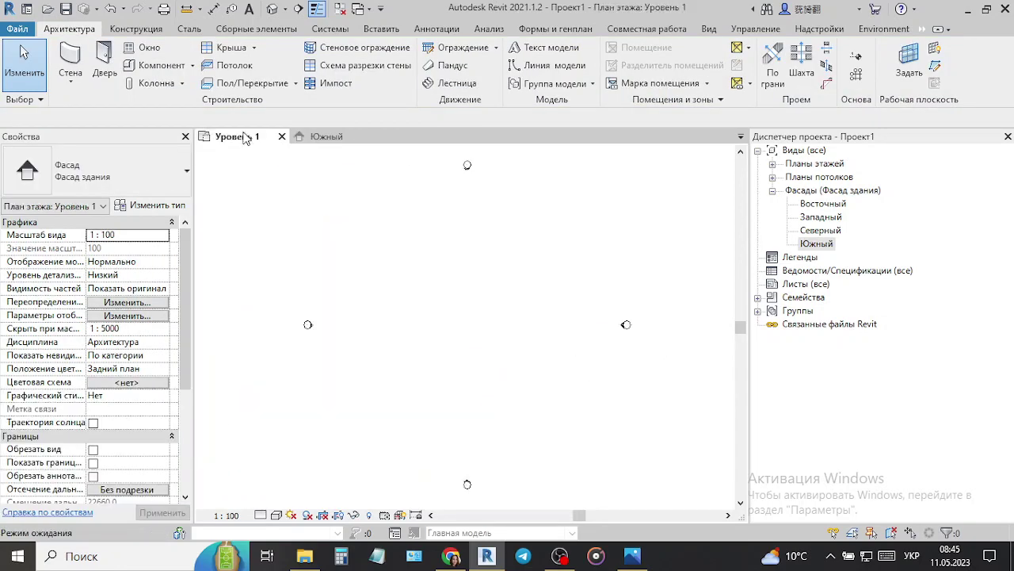
click(304, 555)
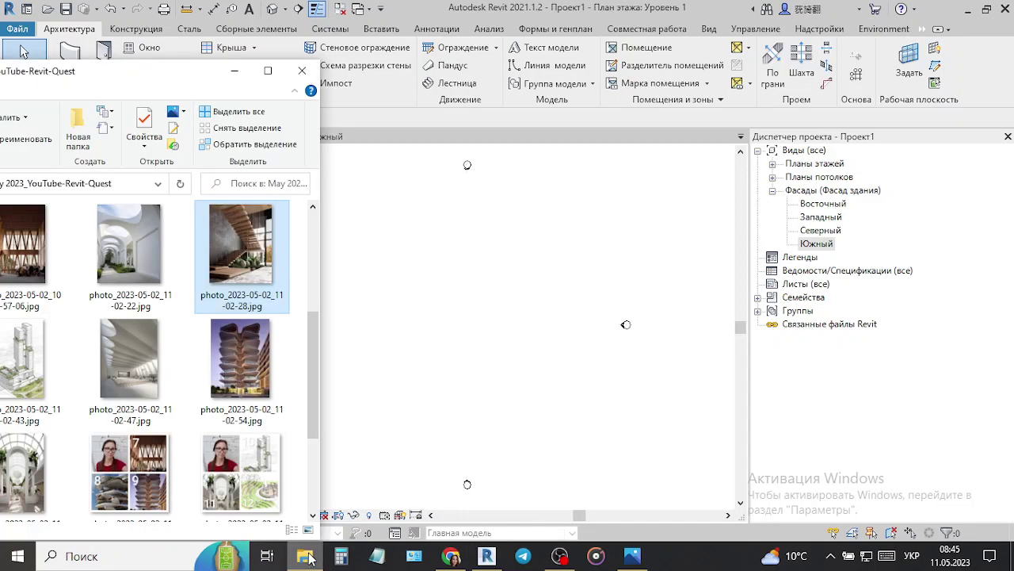
click(431, 287)
drag(447, 277, 319, 310)
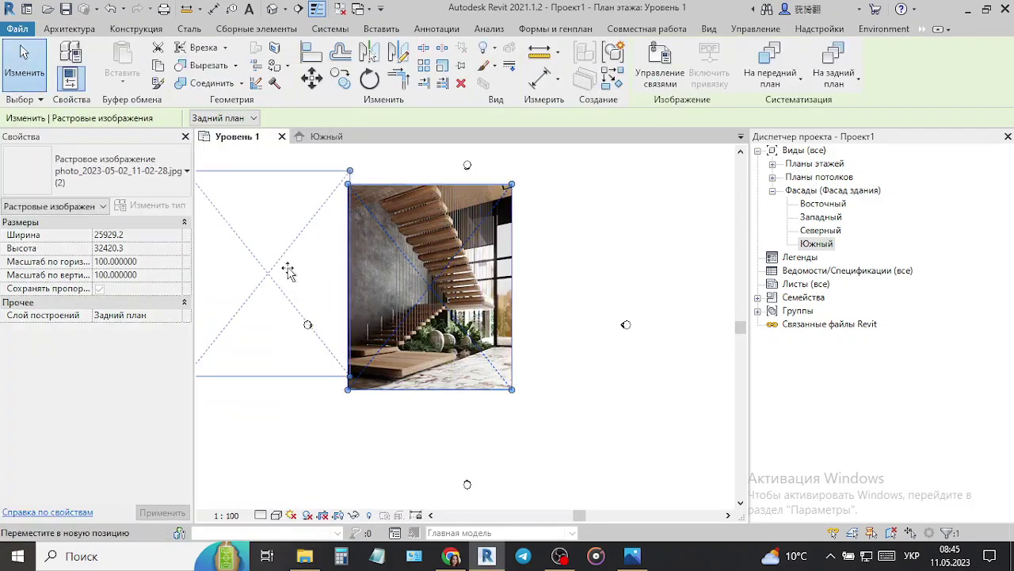
click(461, 333)
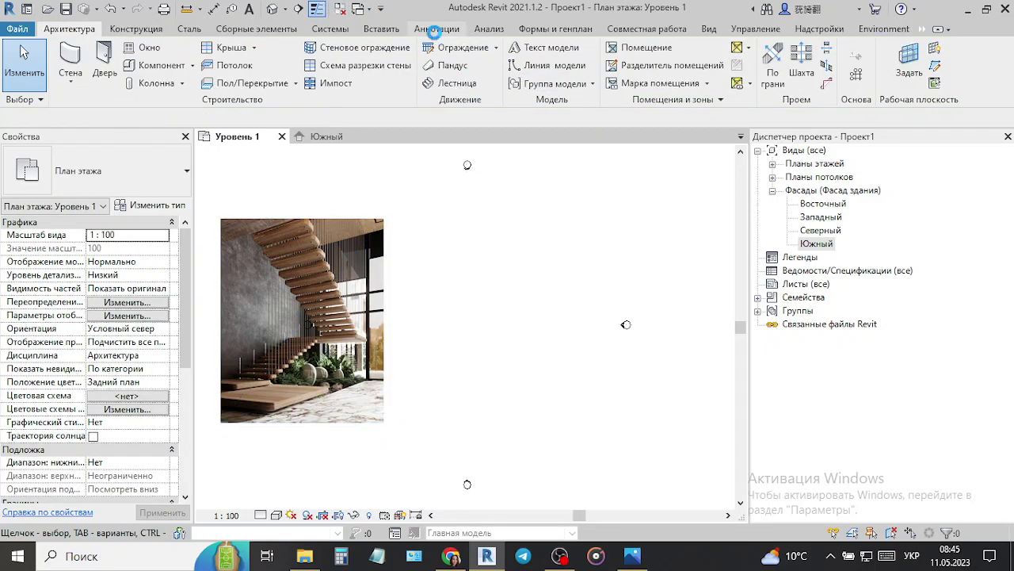
click(434, 31)
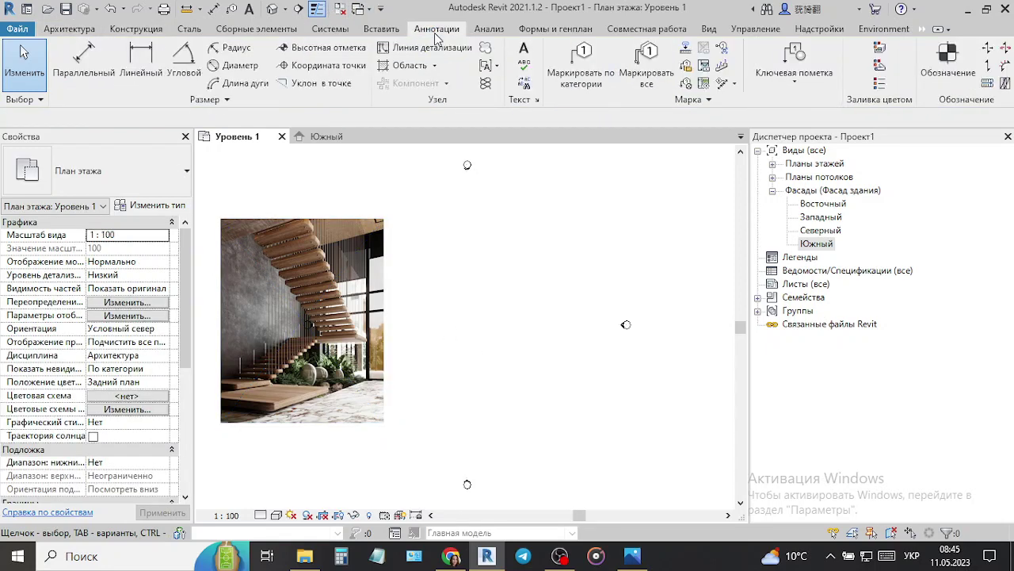
click(69, 29)
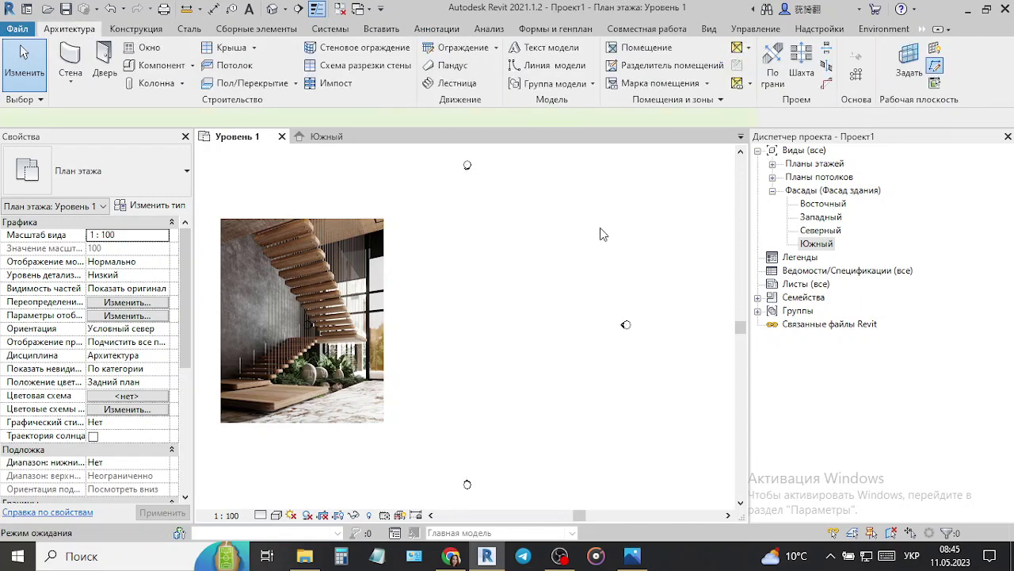
- Draw a vertical reference plane in the Уровень 1 plan
click(467, 168)
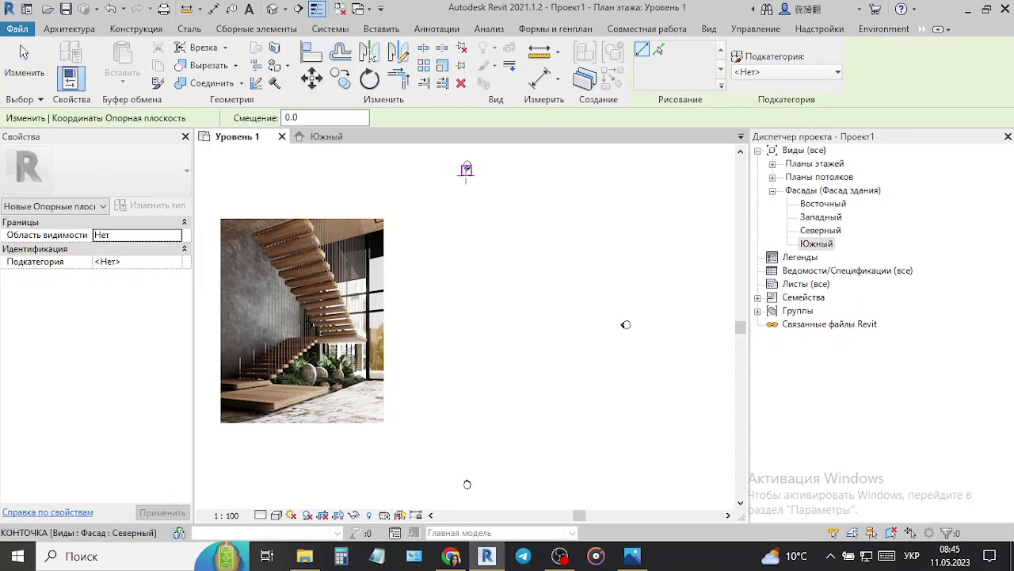
click(467, 166)
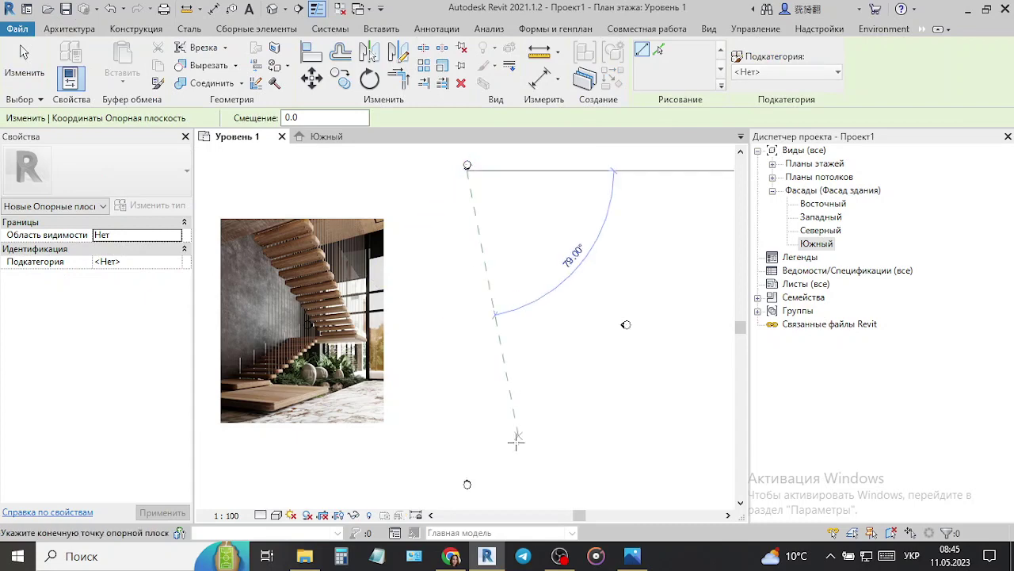
click(466, 479)
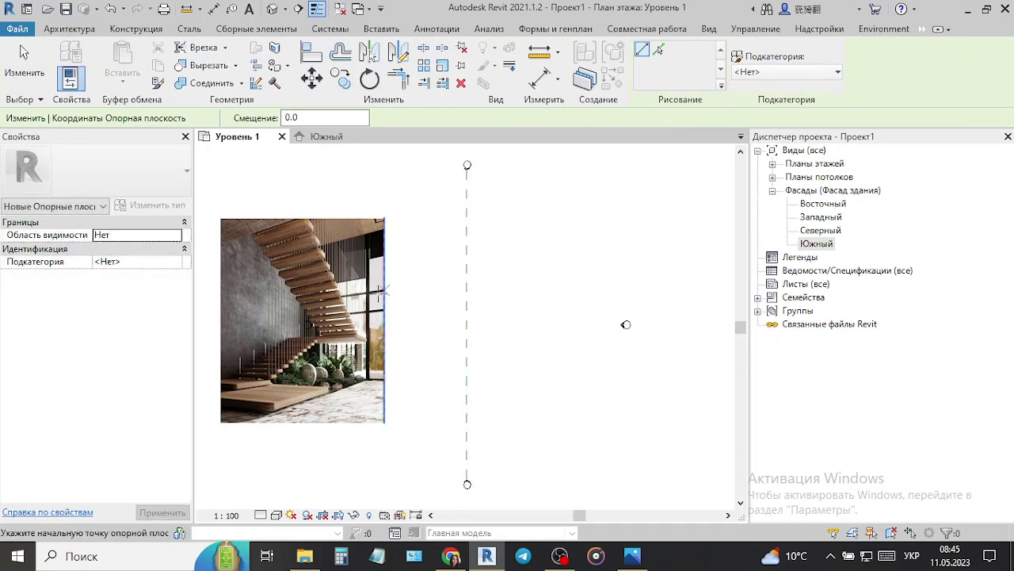
scroll(303, 331, up, 3)
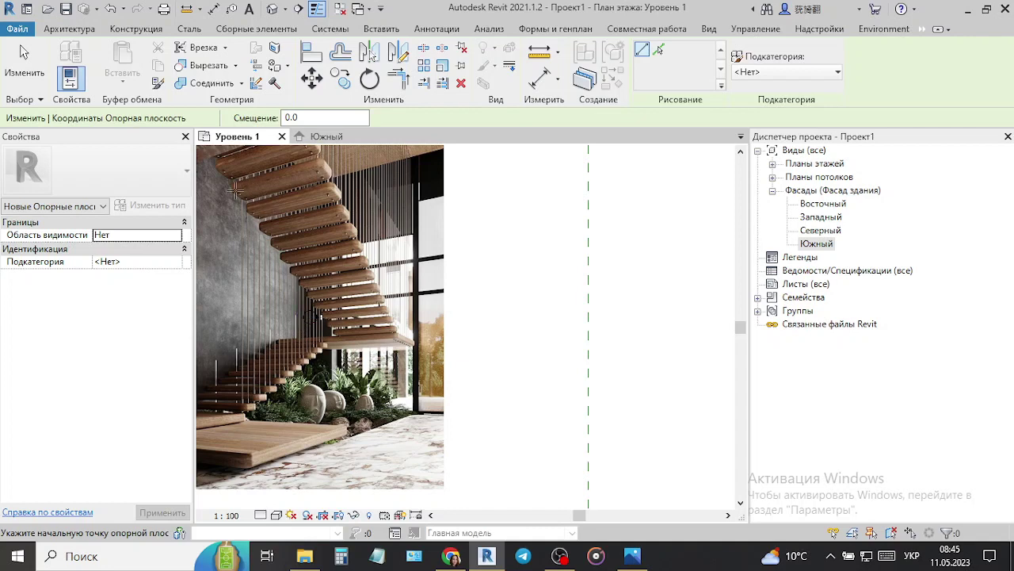
scroll(599, 319, down, 2)
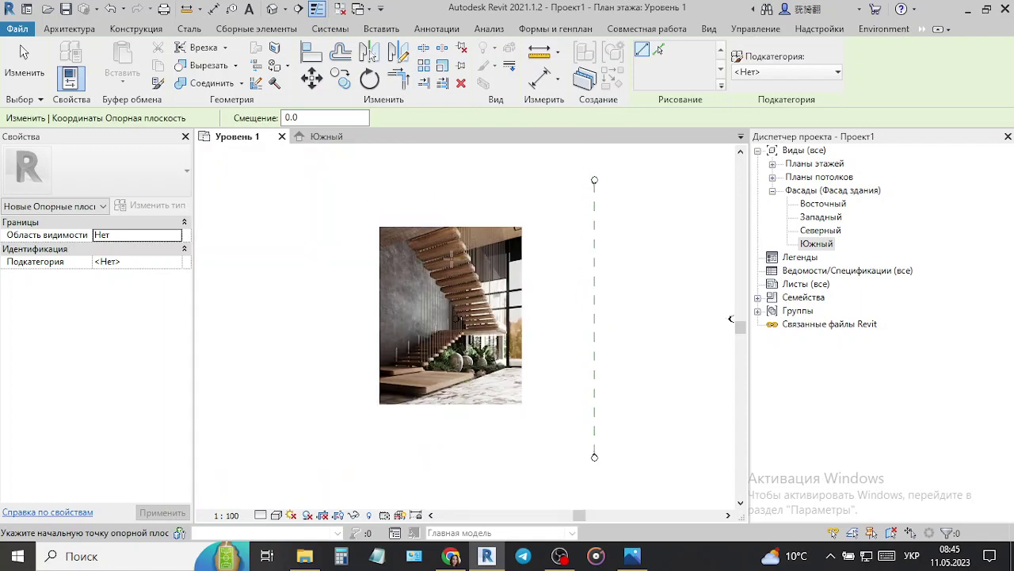
scroll(441, 278, up, 2)
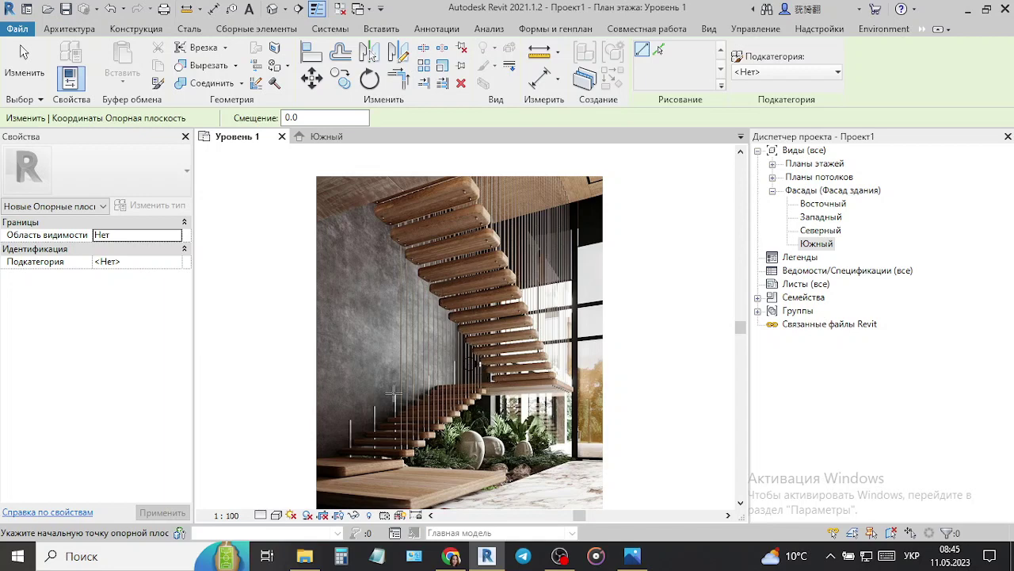
scroll(393, 393, down, 2)
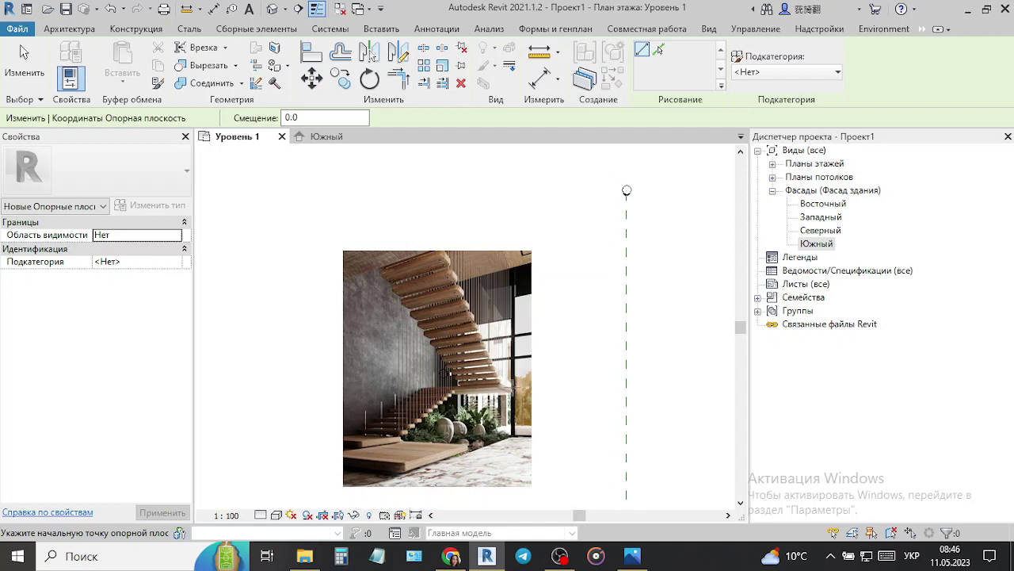
- Draw a horizontal reference plane crossing it, ending near the photo's edge
middle_drag(581, 433, 496, 423)
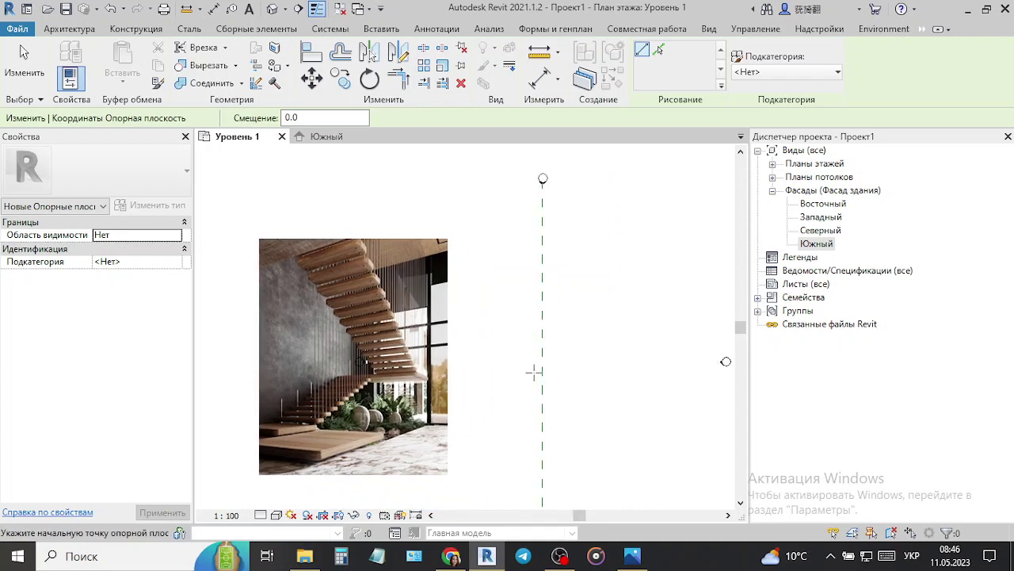
click(725, 362)
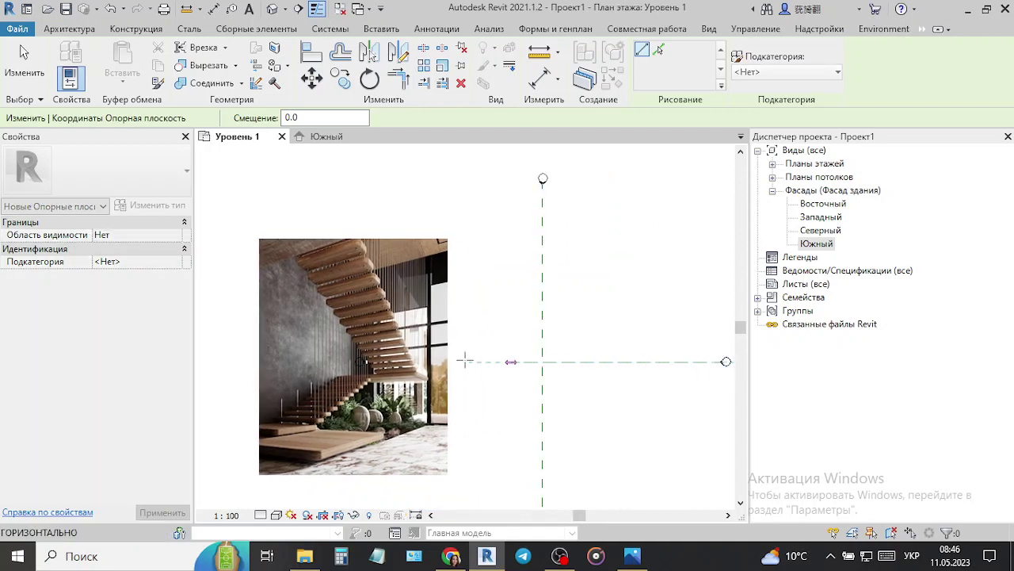
click(361, 361)
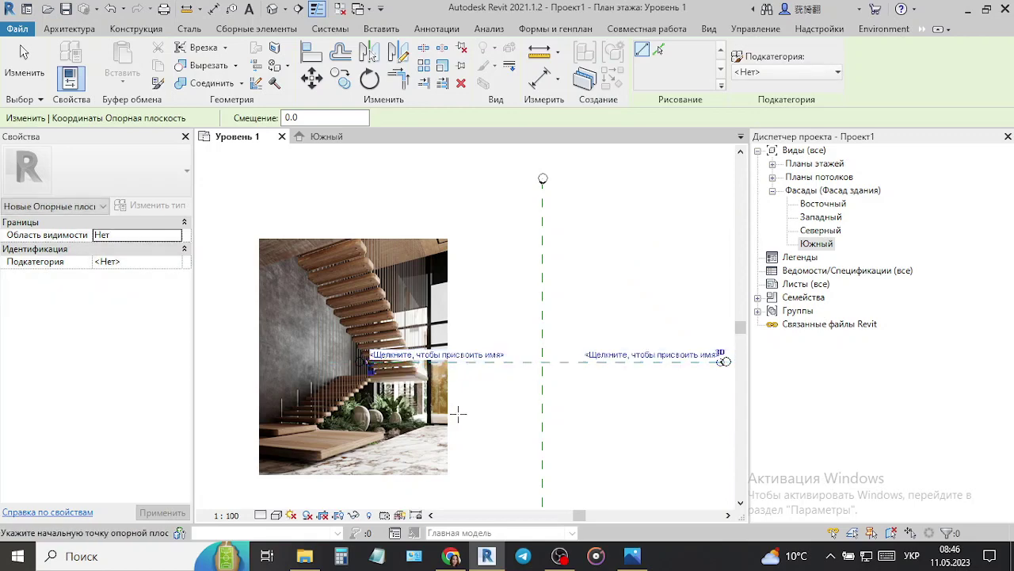
key(Escape)
key(Escape)
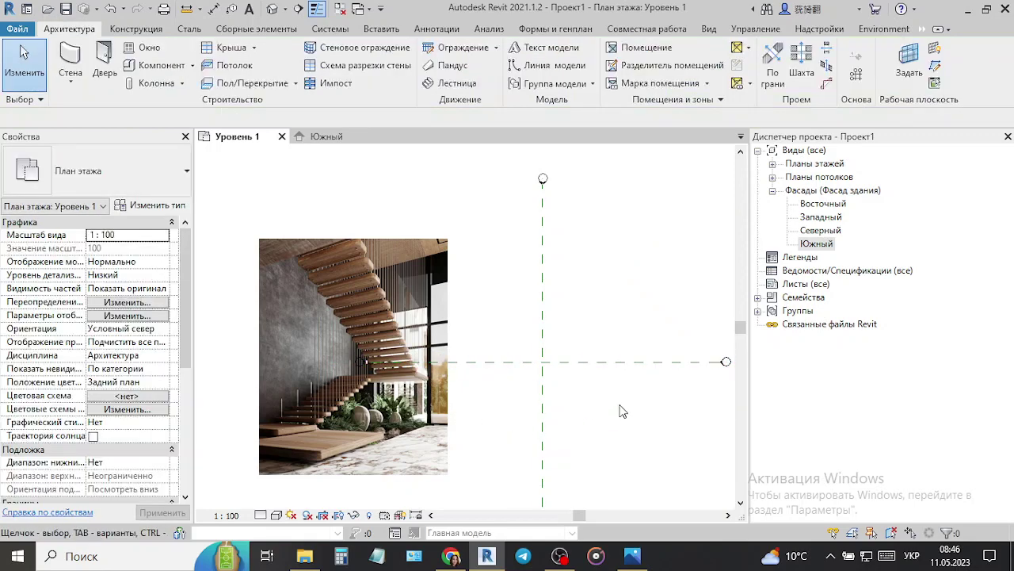
middle_drag(622, 411, 552, 410)
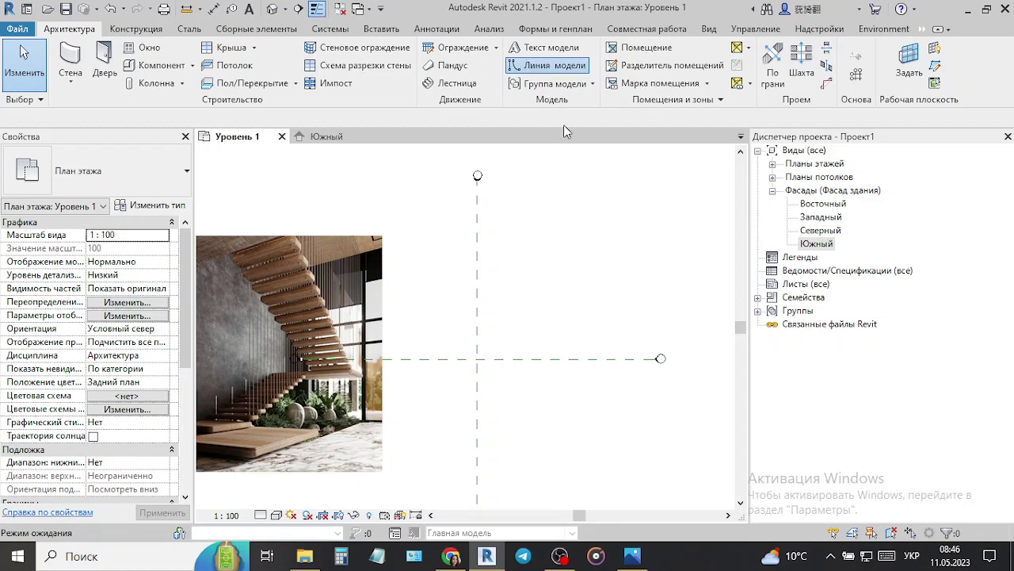
- Draw a vertical model line from the horizontal reference plane and extend it to 9800
click(547, 65)
scroll(480, 382, up, 3)
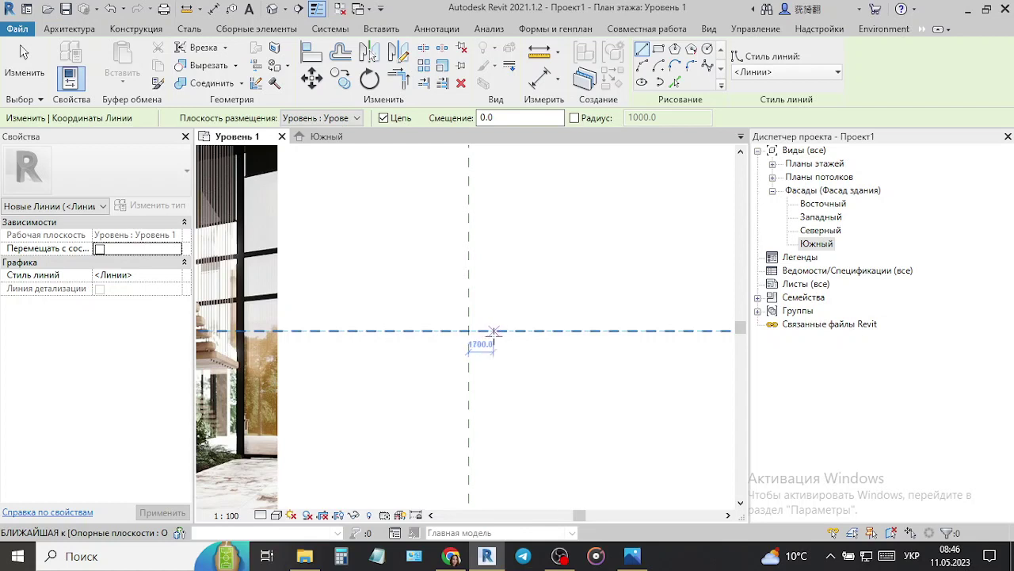
click(492, 331)
click(492, 406)
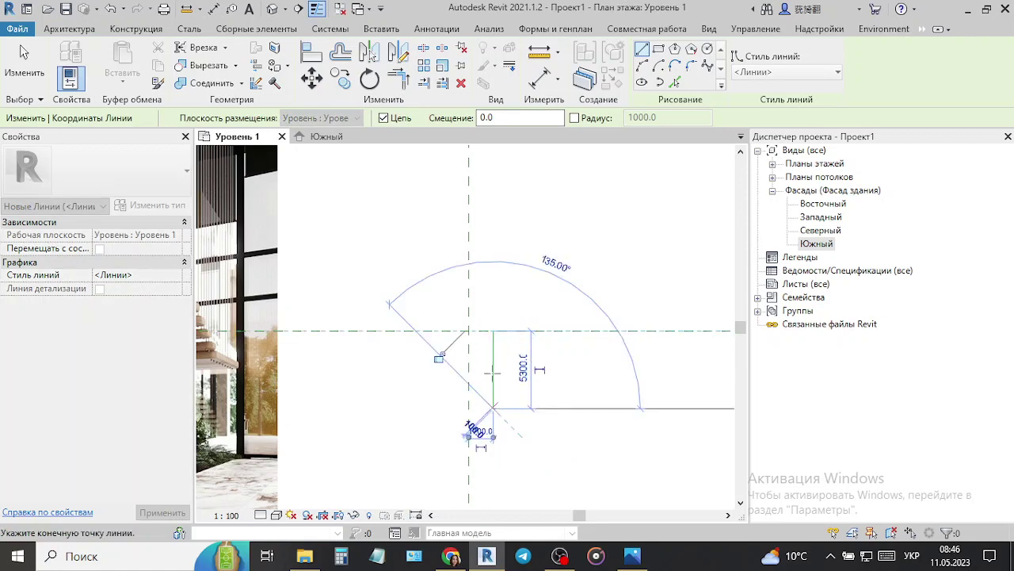
key(Escape)
key(Escape)
click(494, 348)
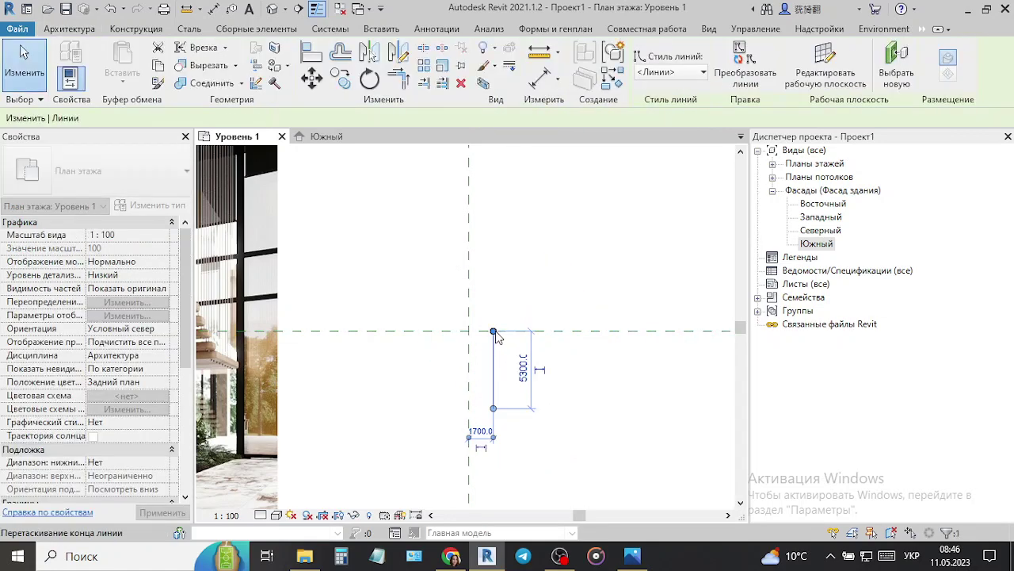
key(Escape)
key(Escape)
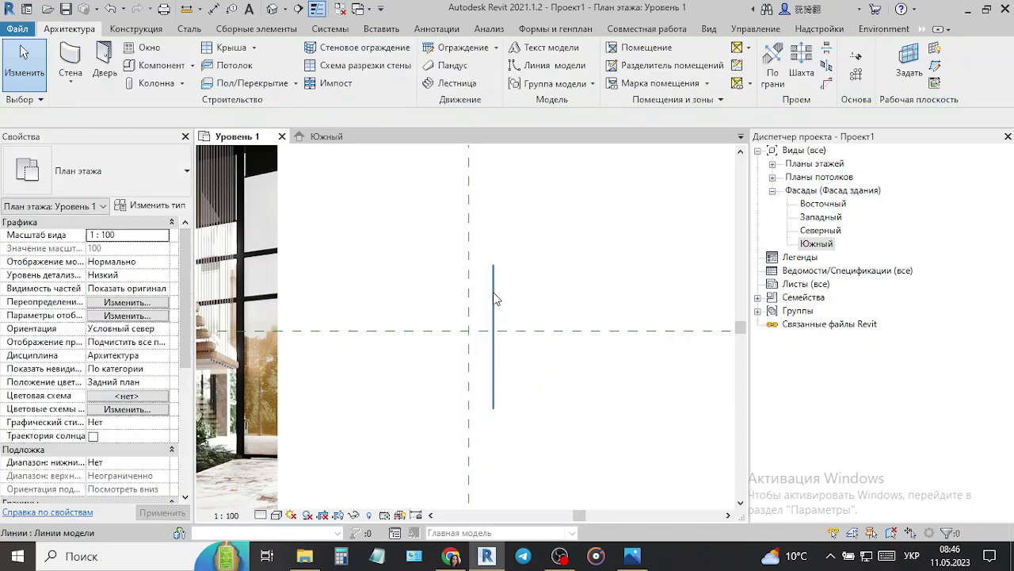
- Mirror a copy of the line about the vertical reference plane, leaving them 3400 apart
click(498, 303)
click(399, 51)
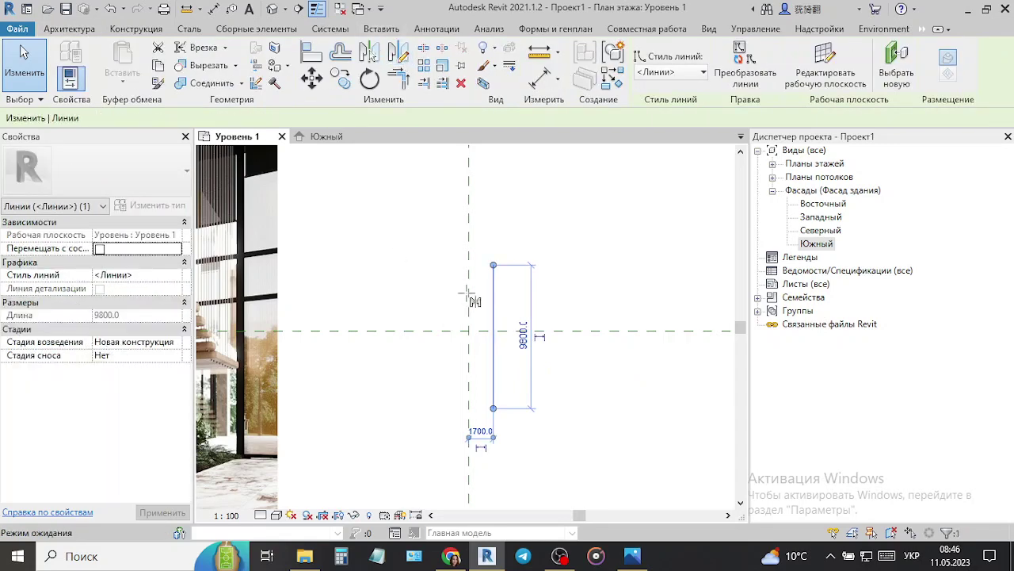
click(468, 304)
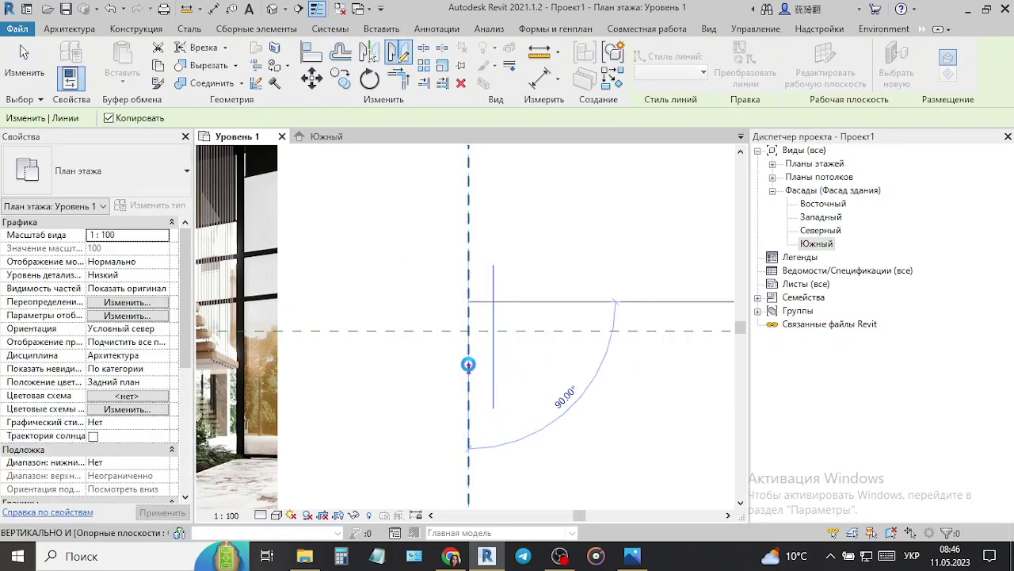
click(468, 370)
key(Escape)
key(Escape)
scroll(498, 373, down, 3)
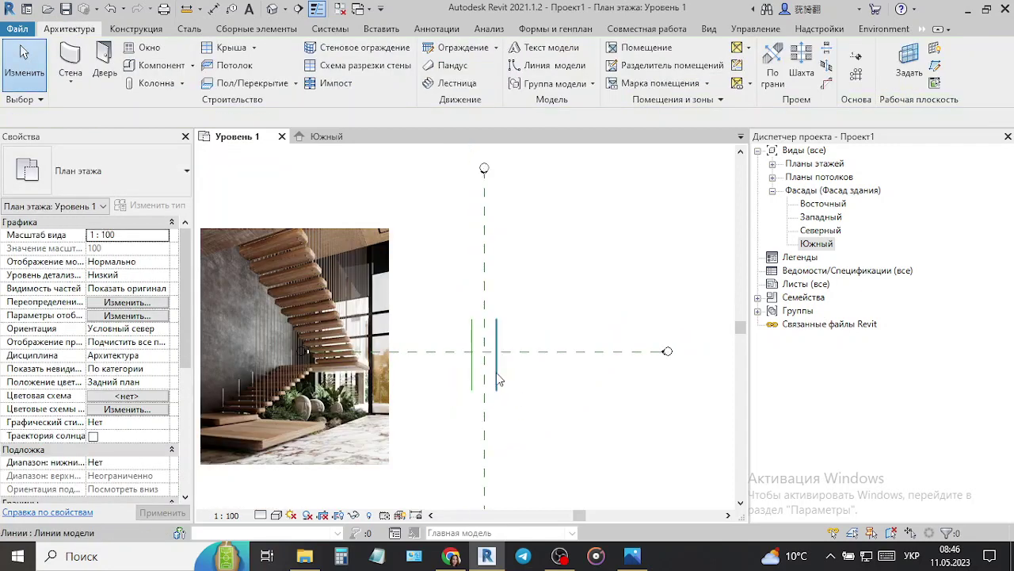
click(472, 357)
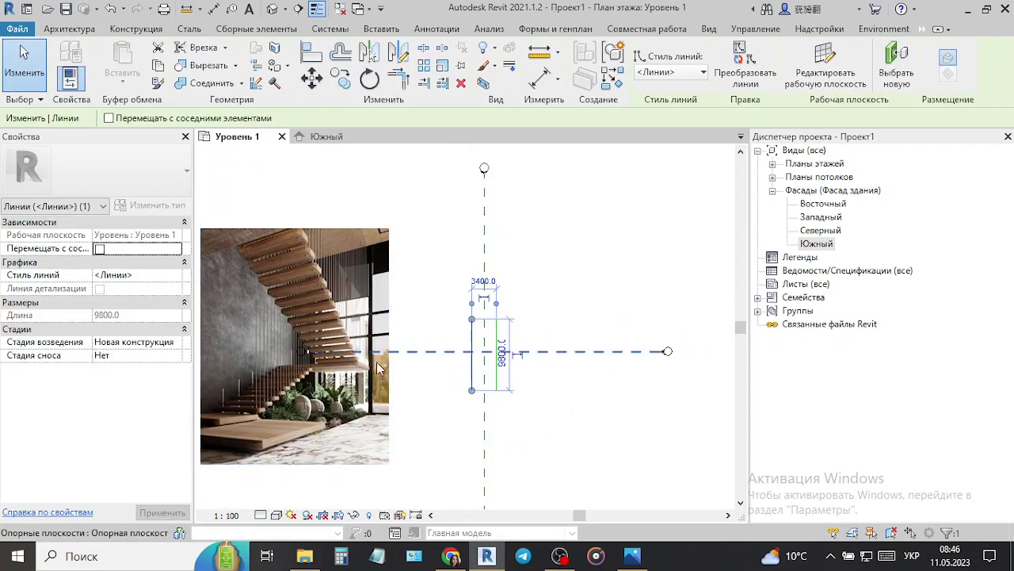
click(771, 560)
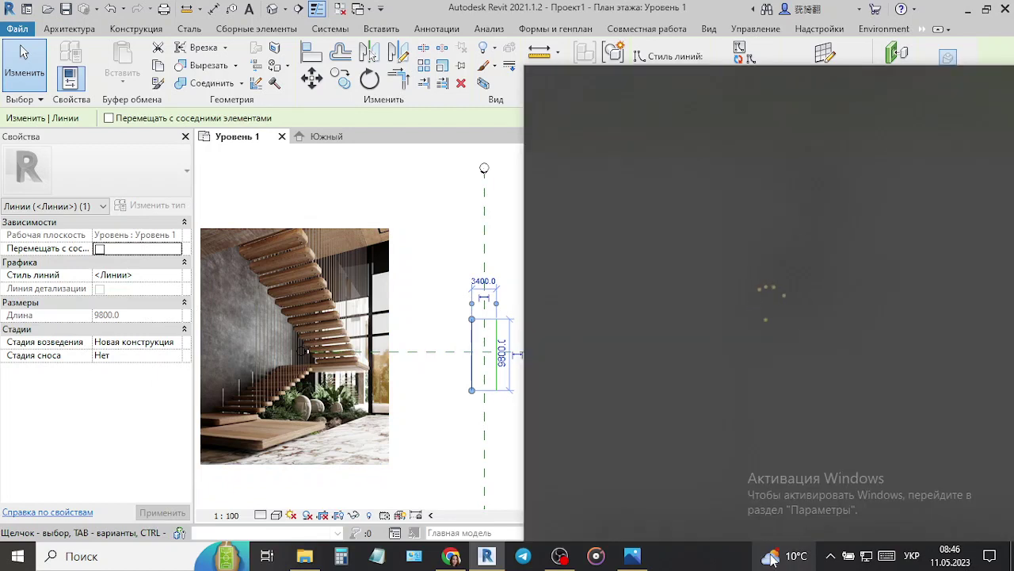
click(431, 224)
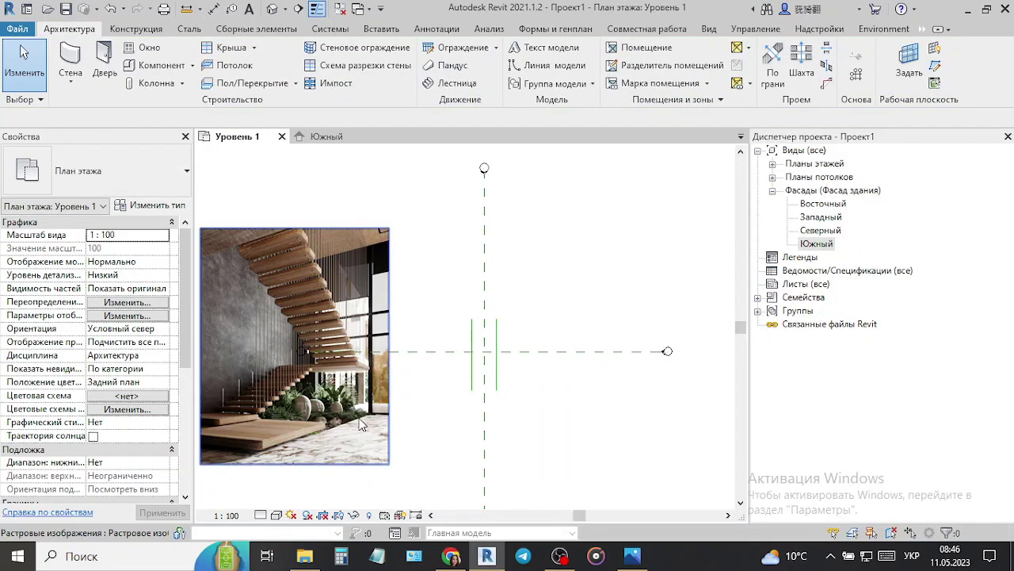
- Select an existing model line and start a matching new line with Create Similar (LI)
scroll(329, 424, up, 4)
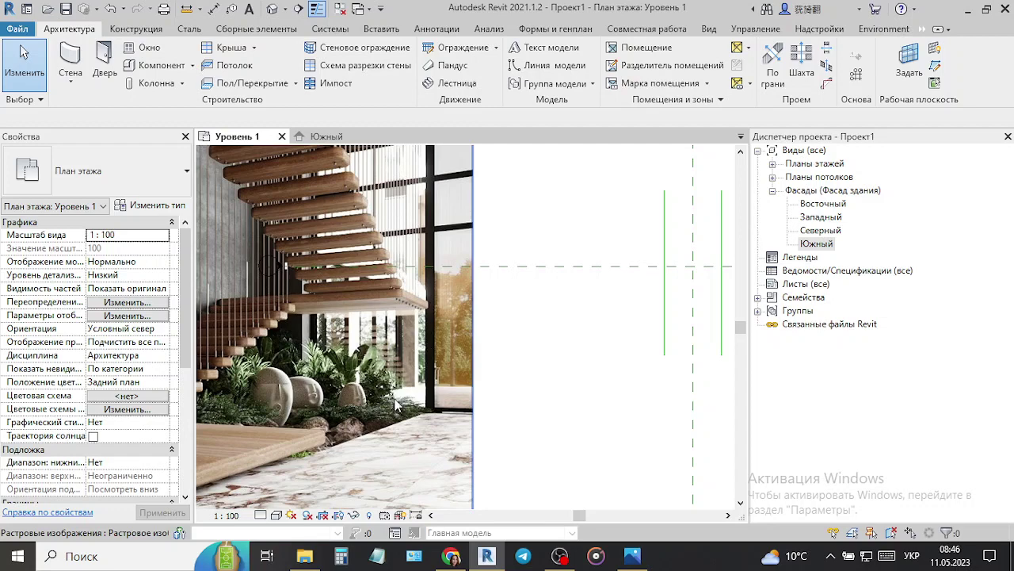
scroll(555, 368, down, 2)
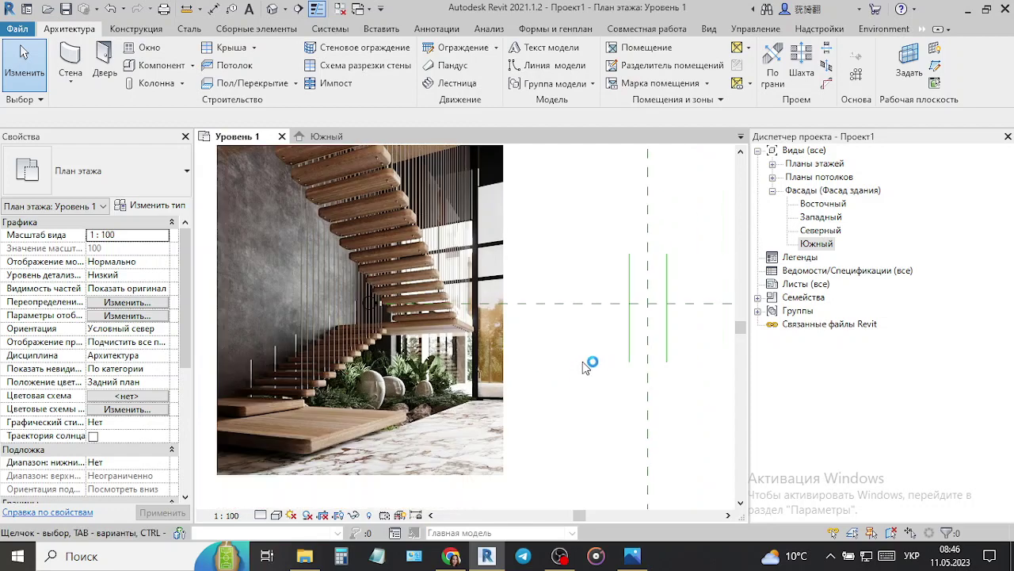
scroll(530, 326, up, 2)
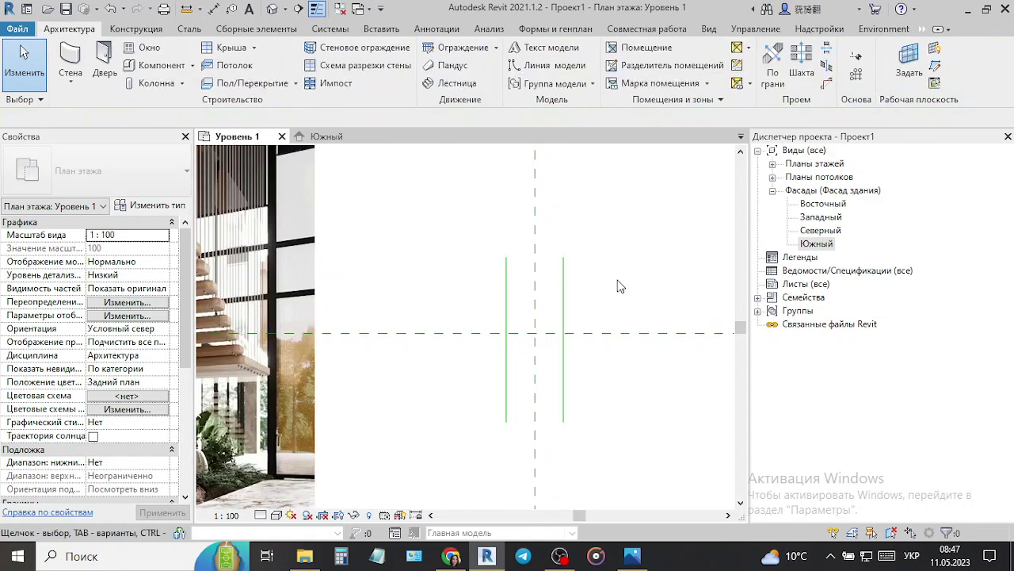
click(567, 299)
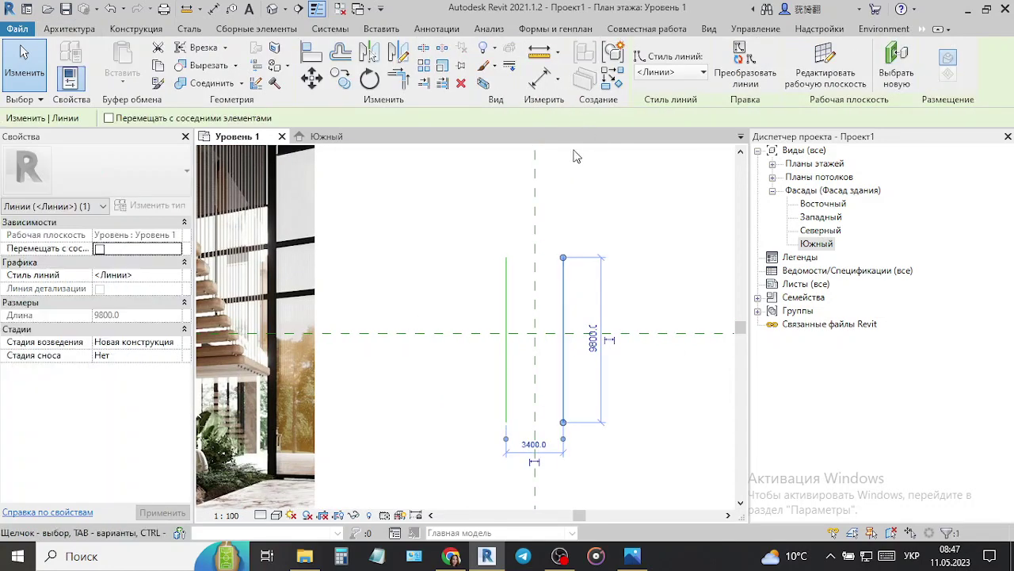
click(615, 83)
key(l)
key(i)
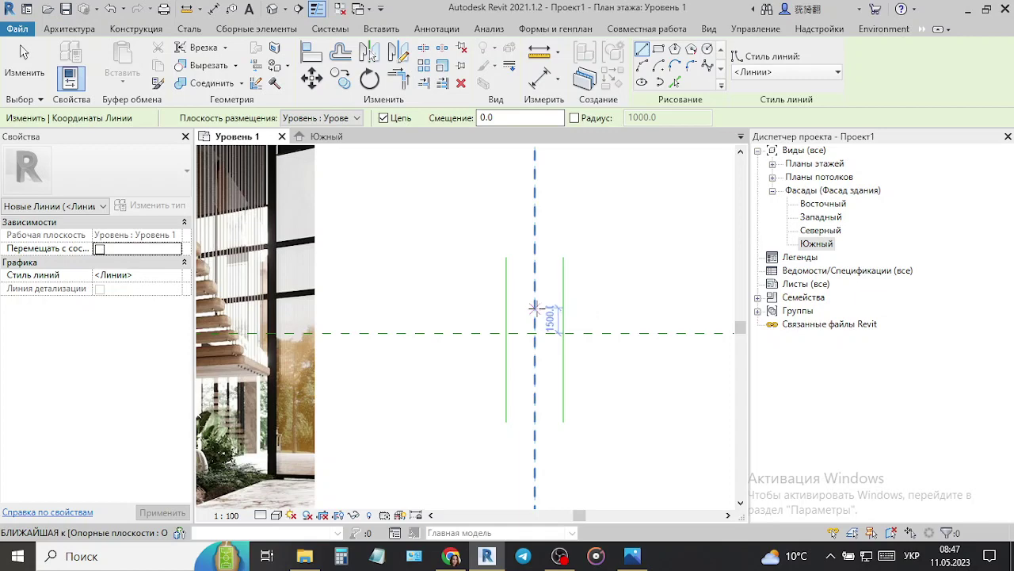
- Draw an upper horizontal model line across the verticals and shorten it to 10100
click(534, 303)
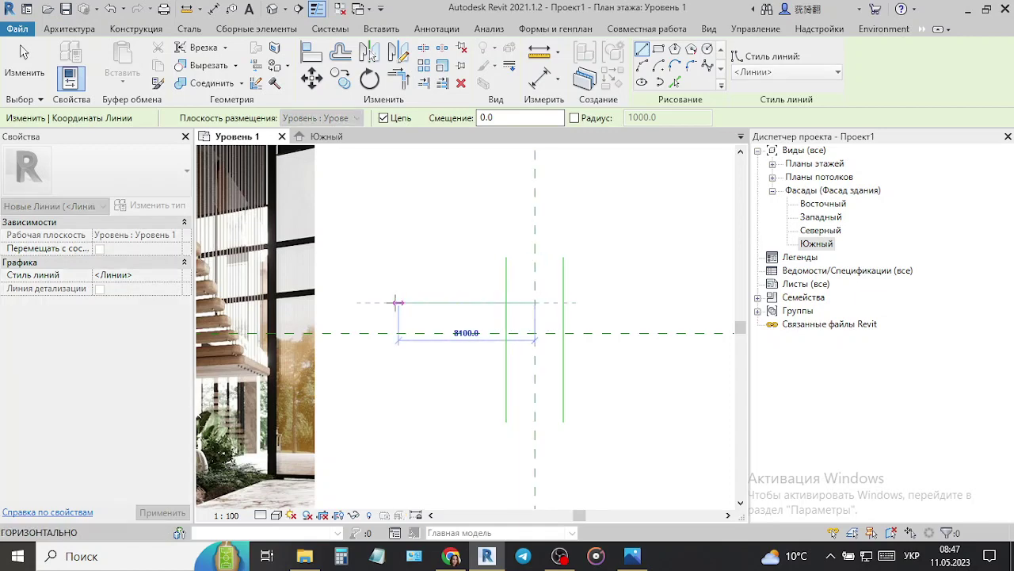
click(391, 302)
key(Escape)
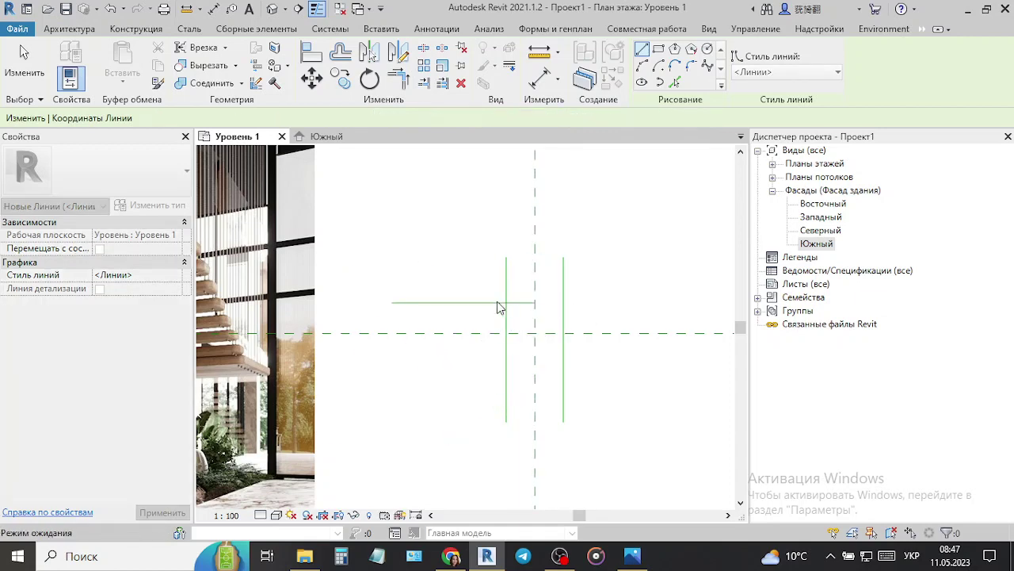
key(Escape)
click(534, 306)
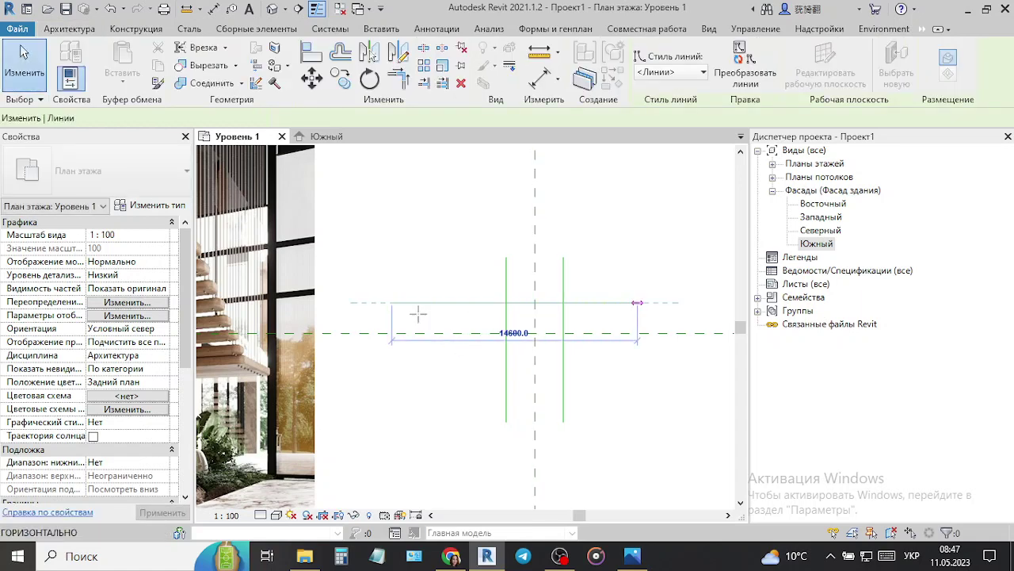
drag(536, 309, 504, 303)
click(475, 302)
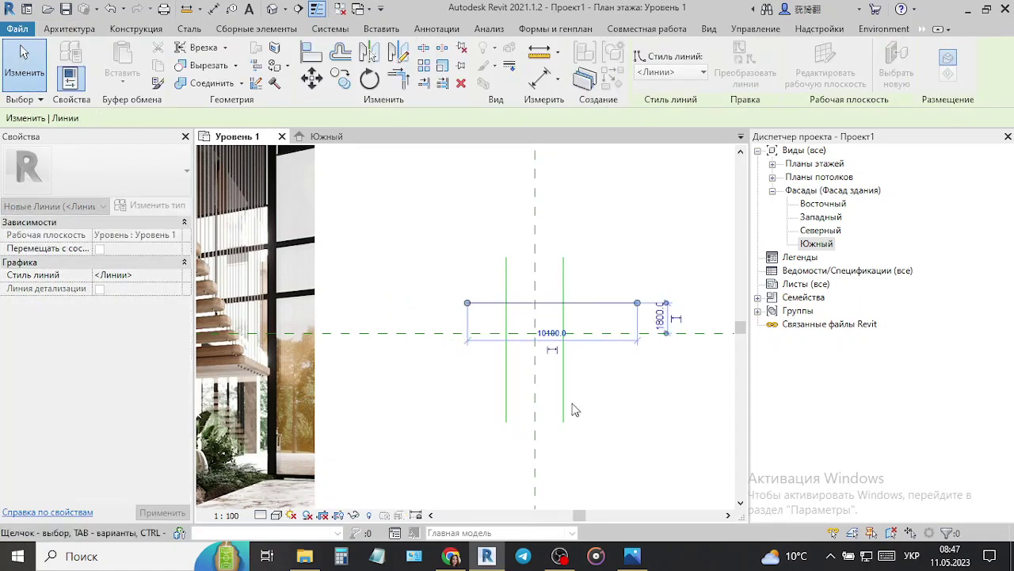
key(Escape)
- Draw a second horizontal model line along the horizontal reference plane, 1800 below
scroll(544, 357, down, 2)
scroll(543, 358, down, 2)
scroll(309, 346, up, 2)
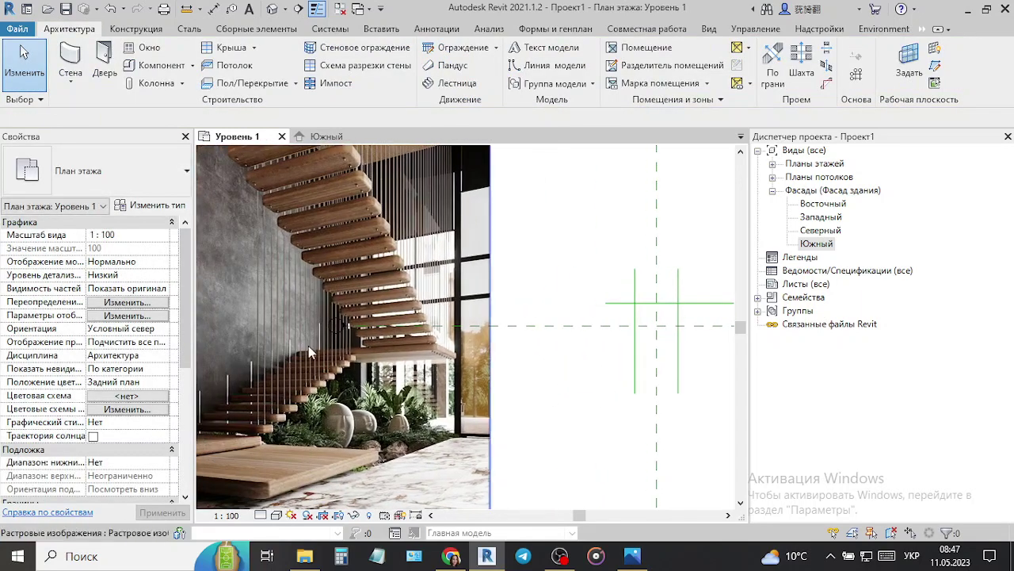
scroll(393, 380, down, 1)
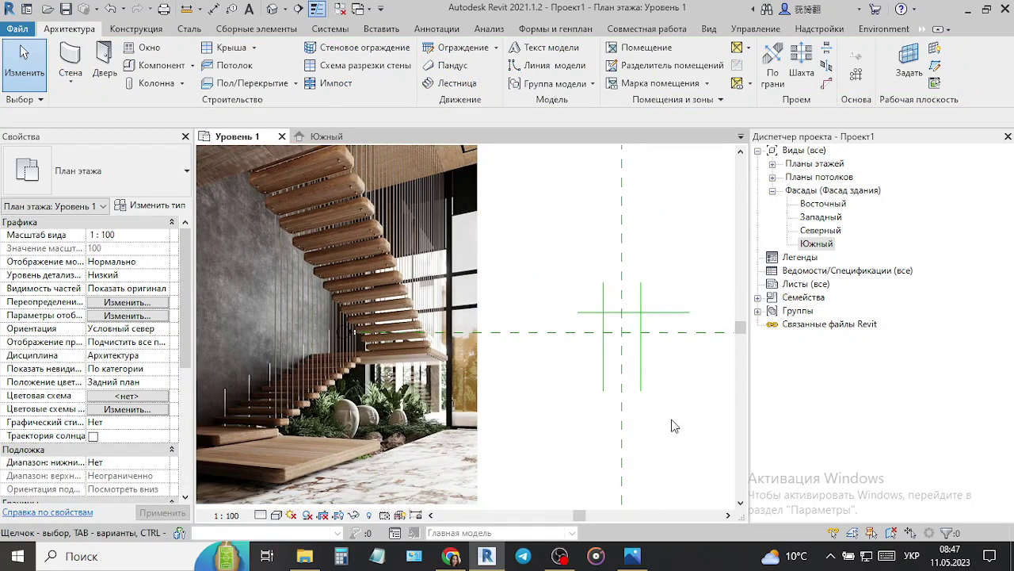
middle_drag(657, 430, 558, 432)
scroll(511, 329, up, 2)
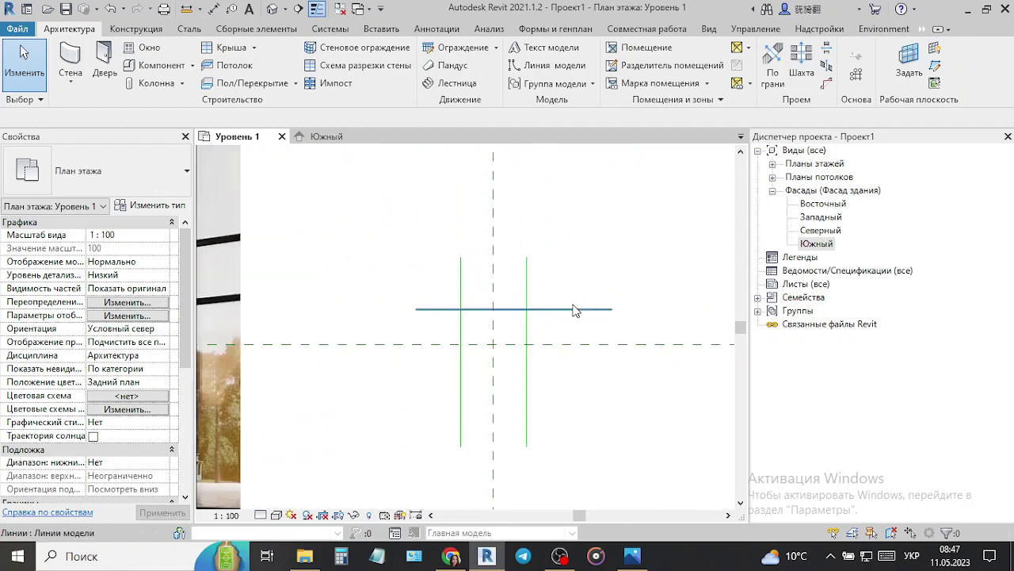
click(554, 309)
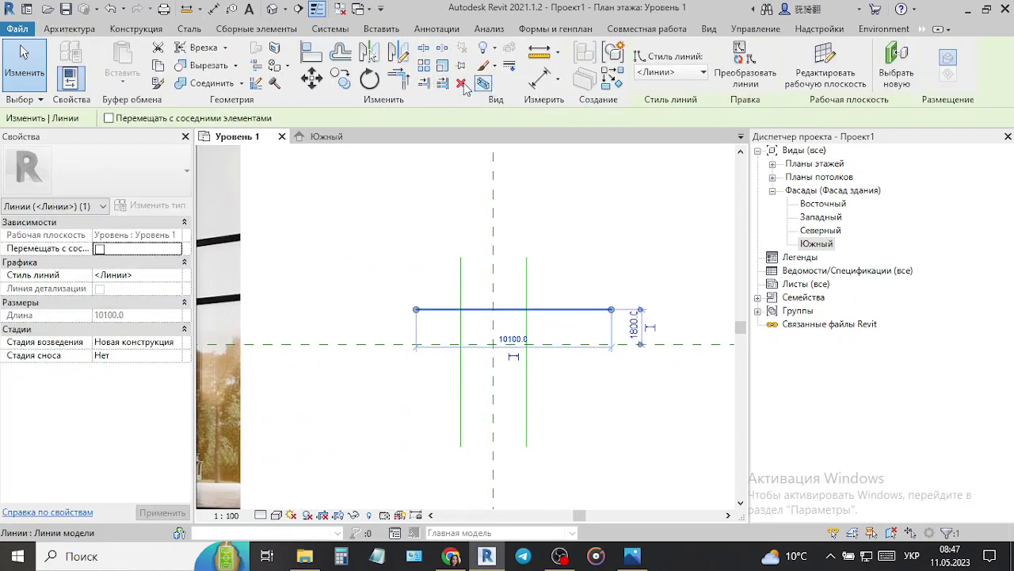
click(614, 77)
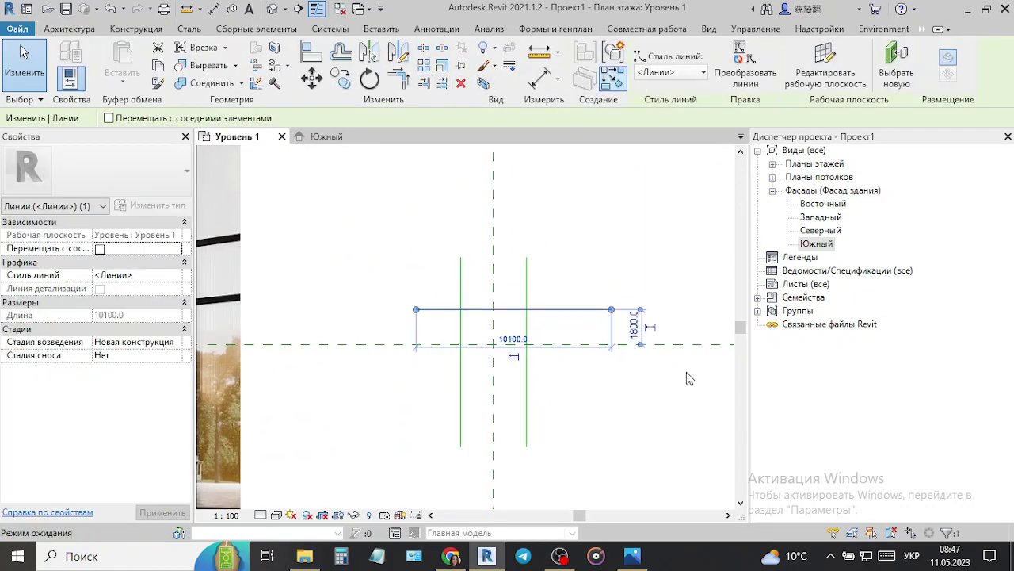
click(594, 309)
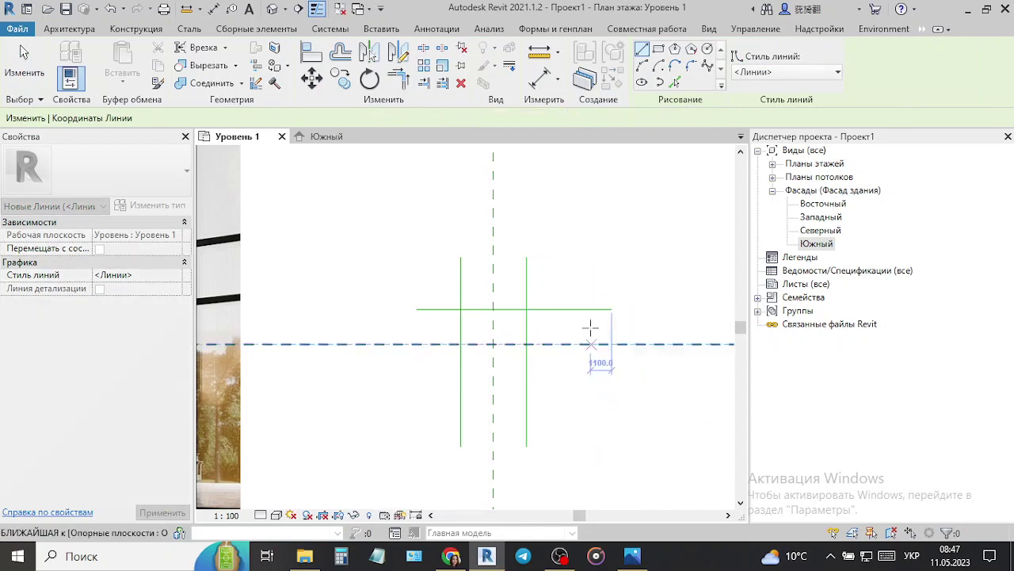
key(Escape)
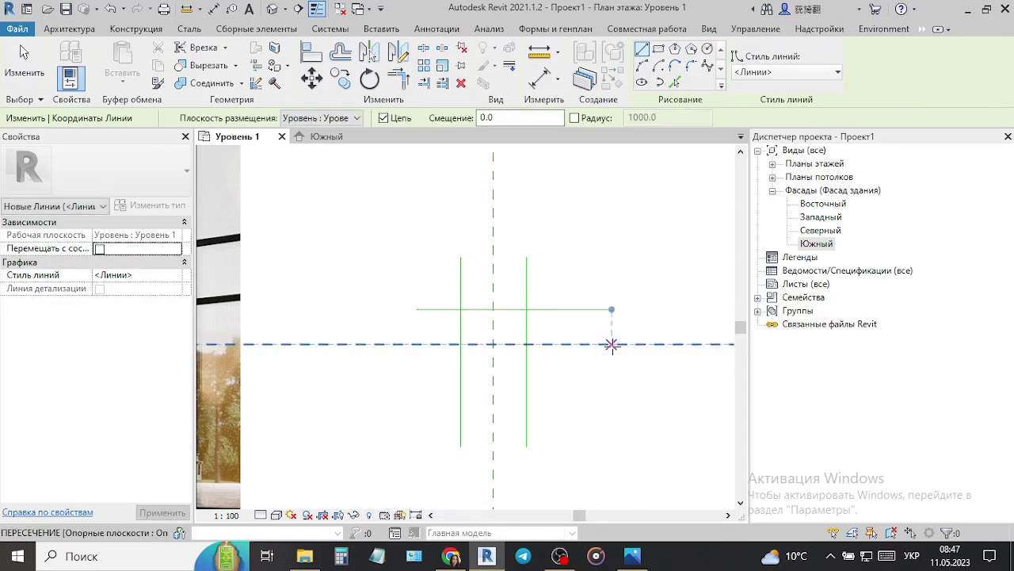
click(611, 344)
key(Escape)
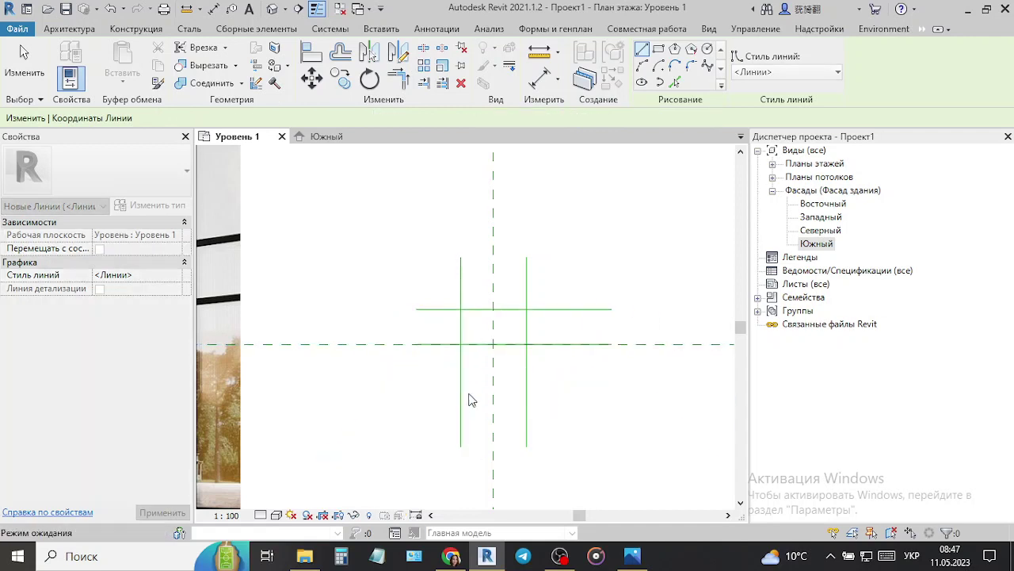
- Draw a 5400-long vertical model line below the lower horizontal line, entering a 1600 length
mouse_move(591, 421)
middle_down()
mouse_move(582, 308)
mouse_move(562, 322)
middle_up()
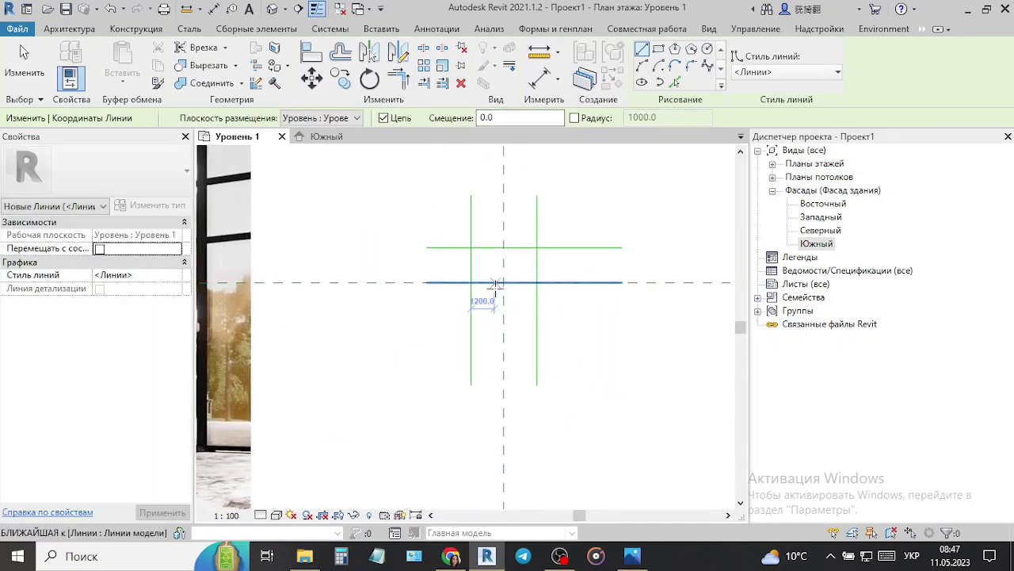
scroll(496, 287, up, 3)
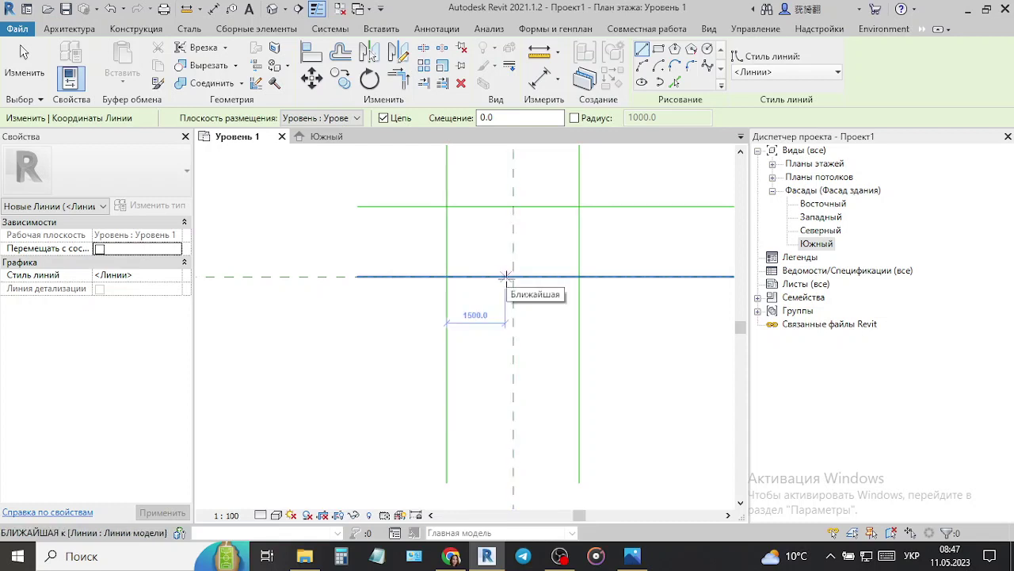
click(505, 277)
text(1600)
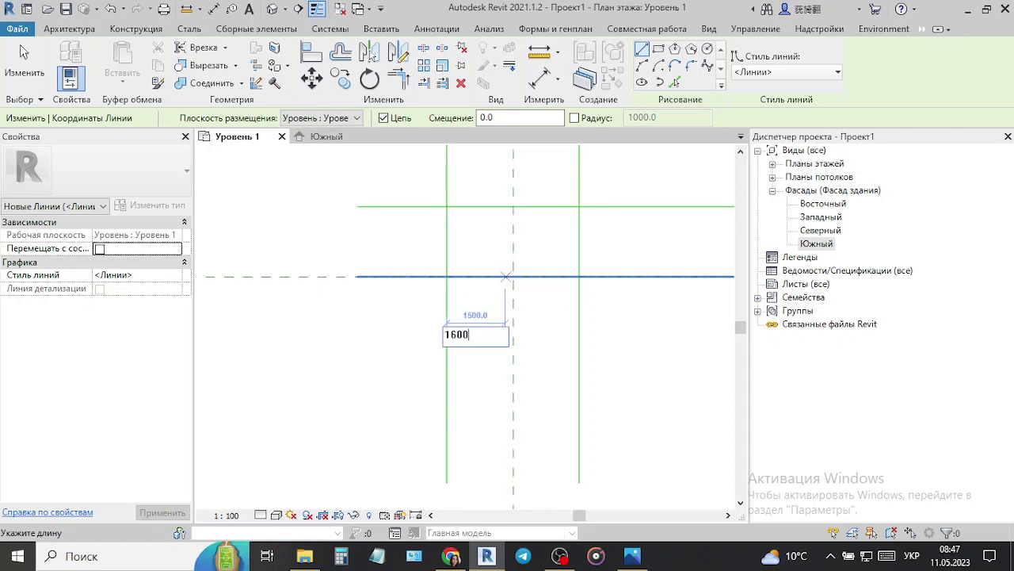
key(Return)
click(510, 486)
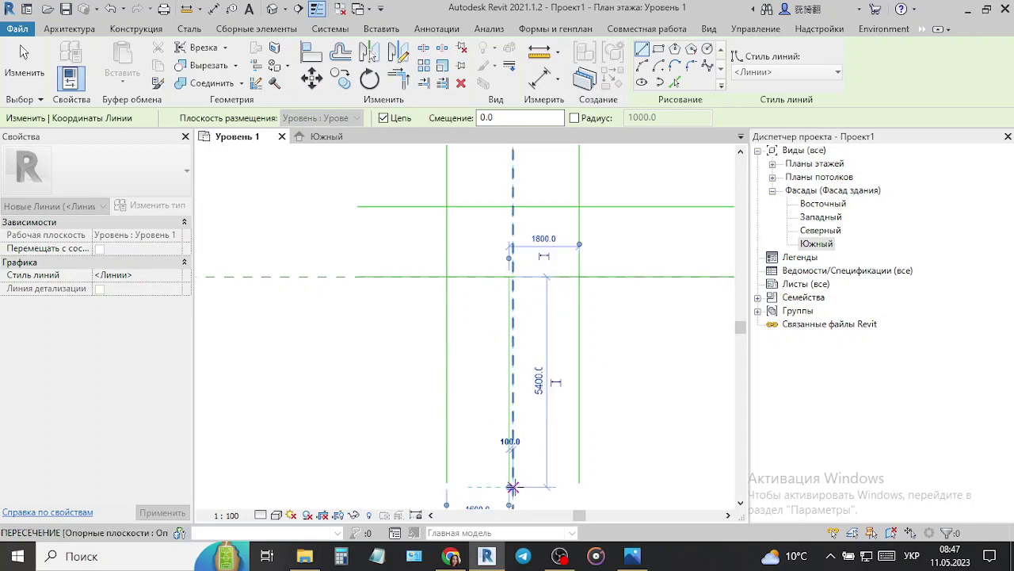
key(Escape)
key(Escape)
- Mirror a close parallel copy of the vertical line about a drawn axis
click(510, 418)
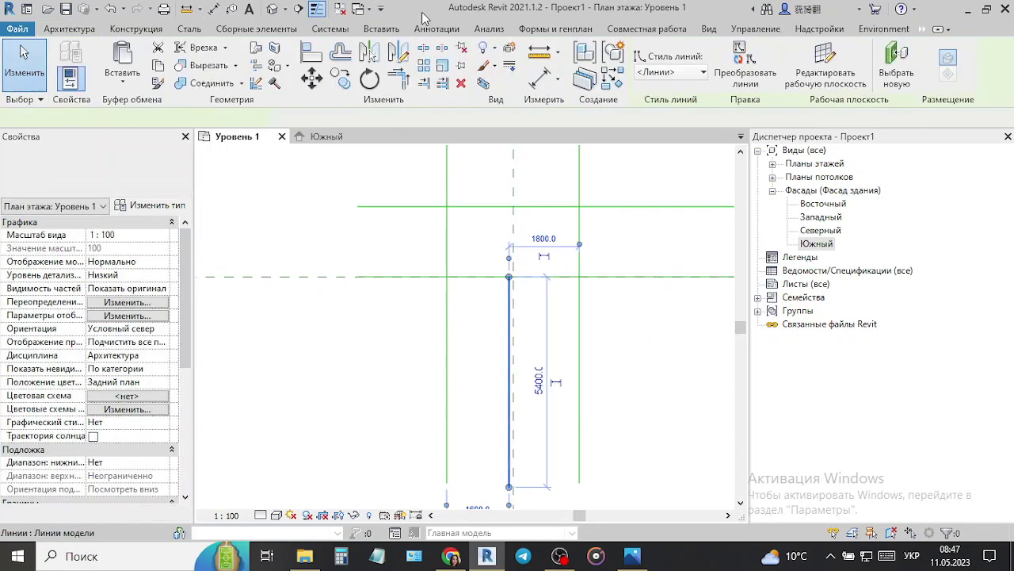
click(398, 52)
scroll(530, 323, up, 1)
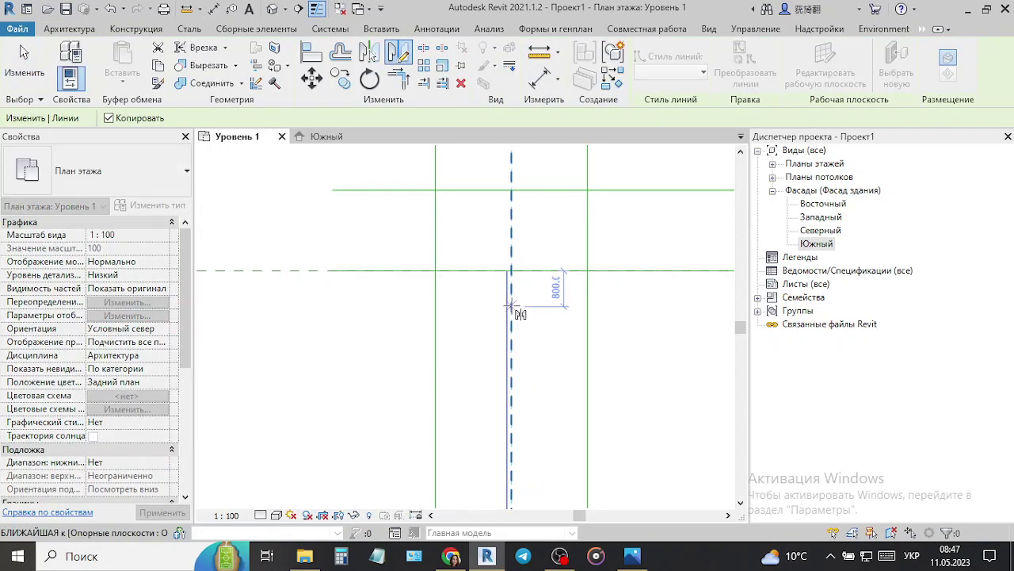
click(521, 311)
click(512, 336)
key(Escape)
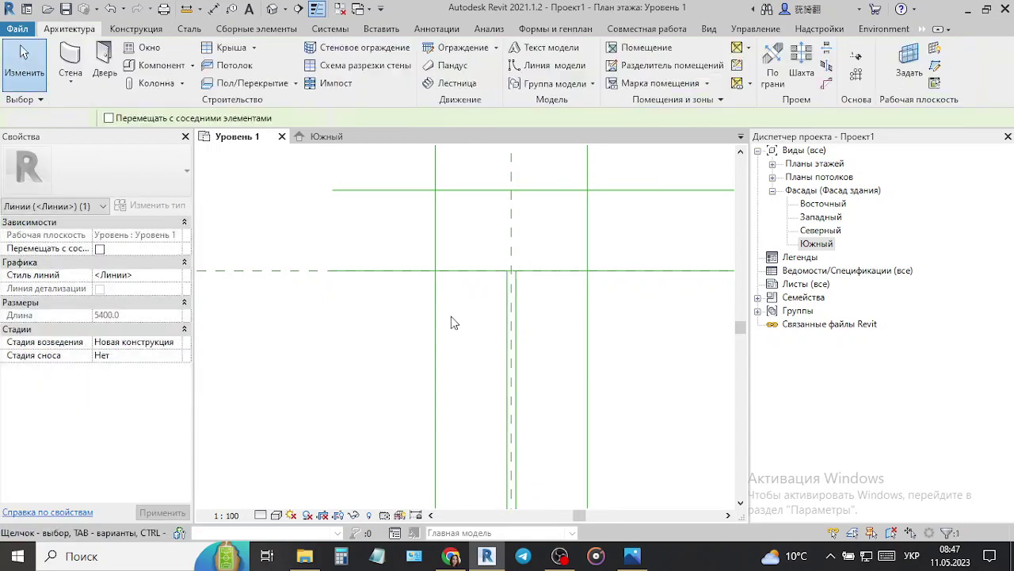
key(Escape)
scroll(452, 322, down, 2)
- Create a 200 mm basic wall up to Уровень 2 by picking the left vertical line
click(70, 64)
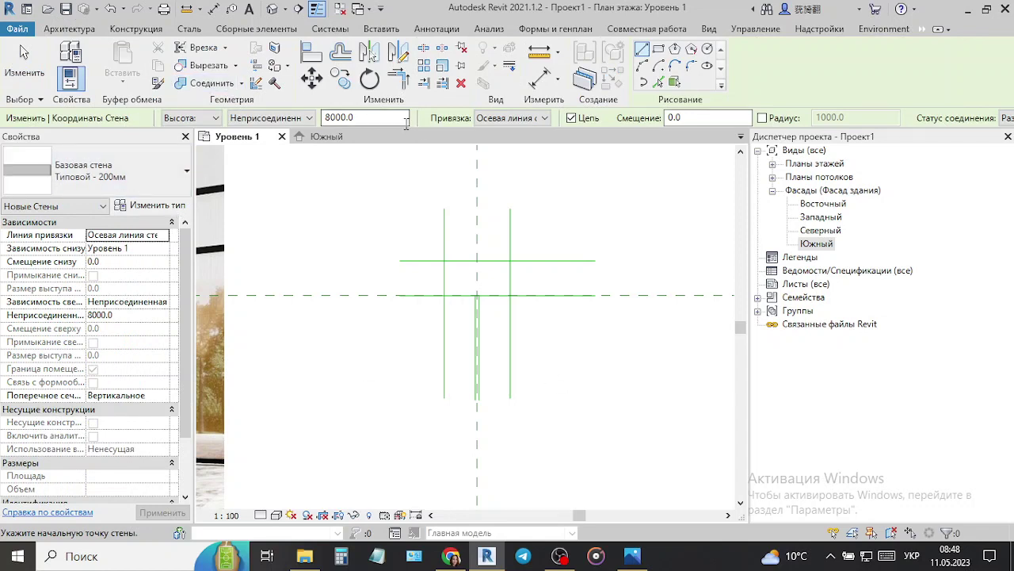
click(162, 302)
click(164, 339)
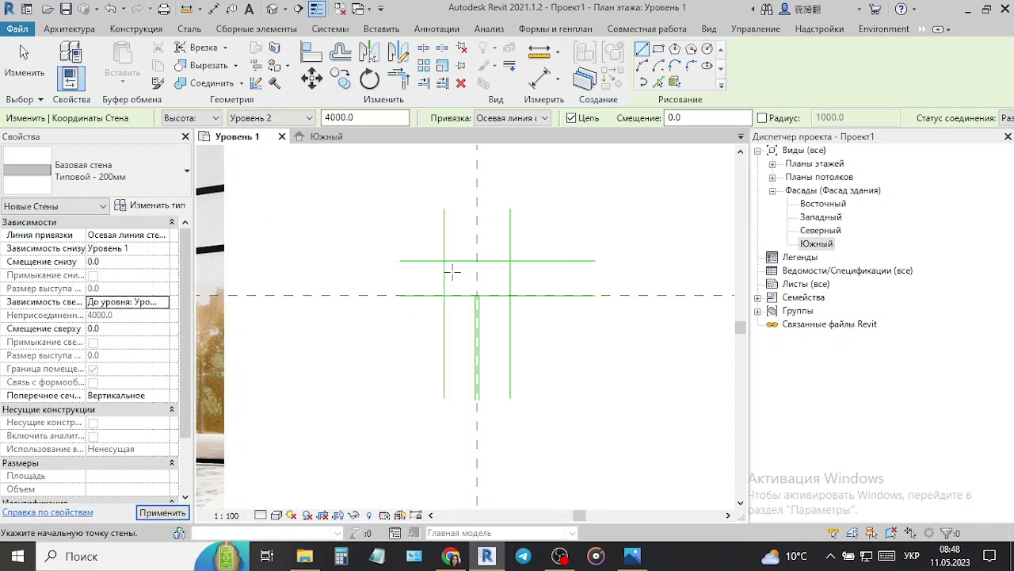
click(661, 82)
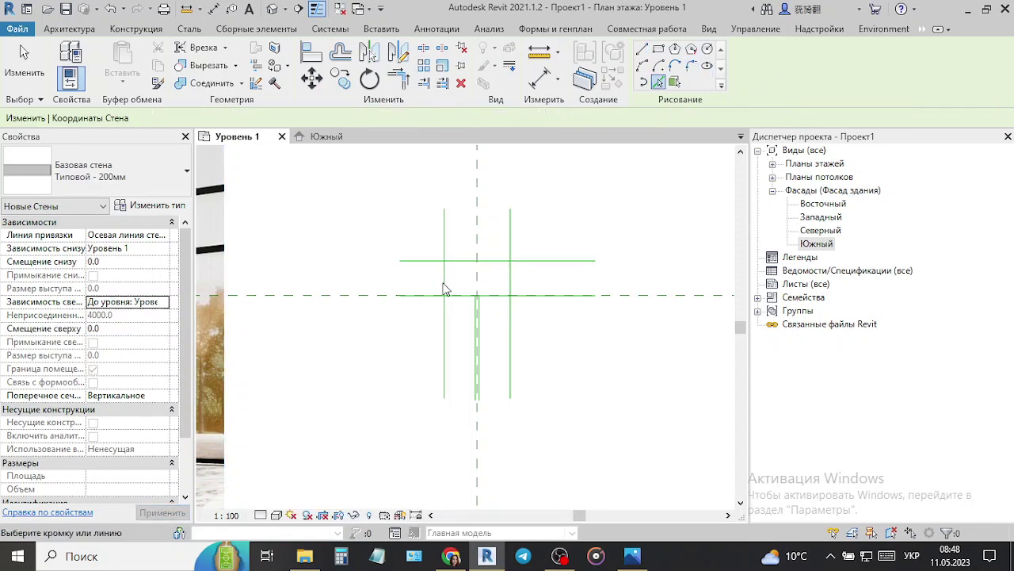
click(444, 285)
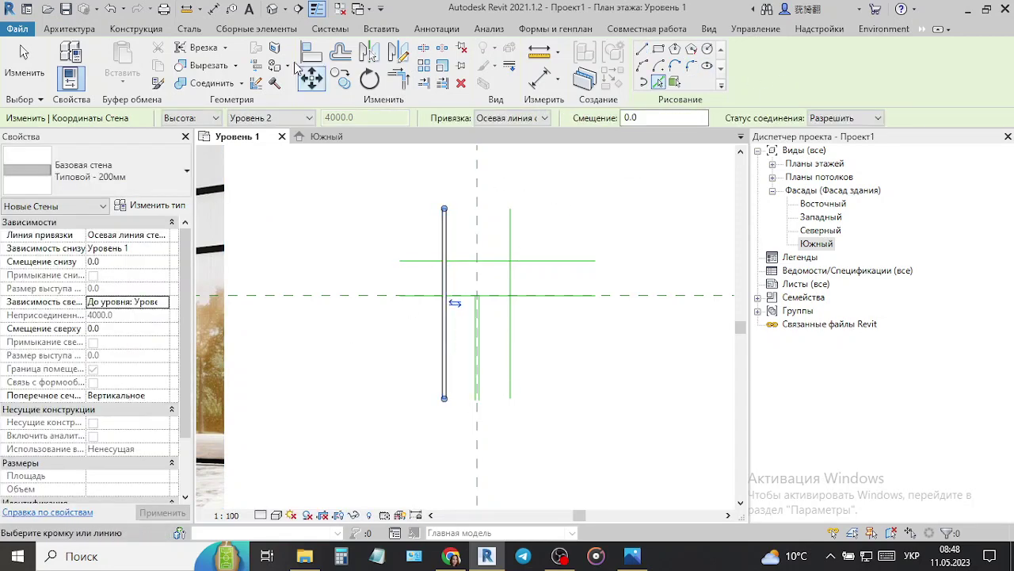
click(78, 30)
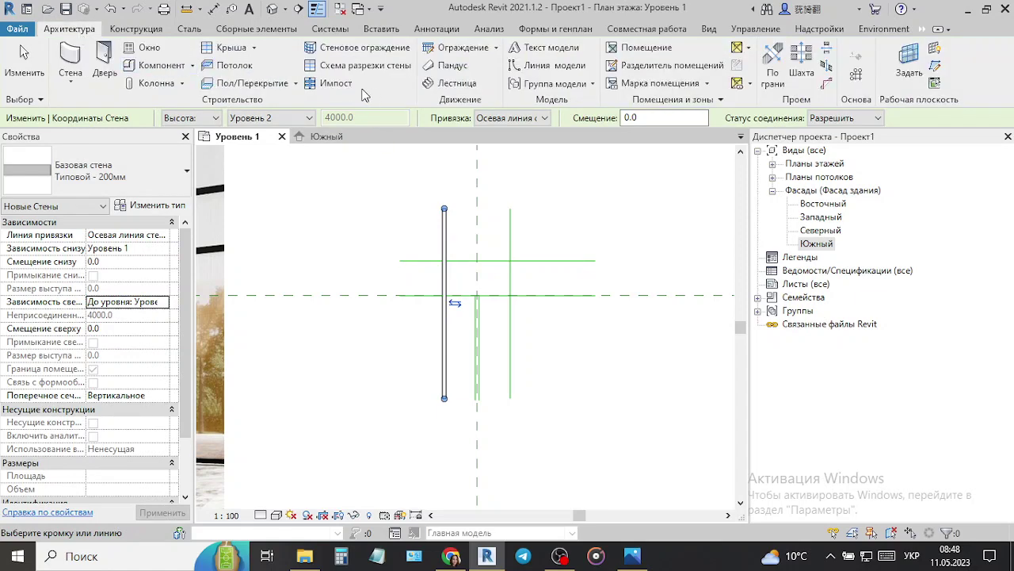
- Sketch a 15000 × 15000 rectangular Типовой 150мм floor from the reference-plane intersection and finish it
click(252, 84)
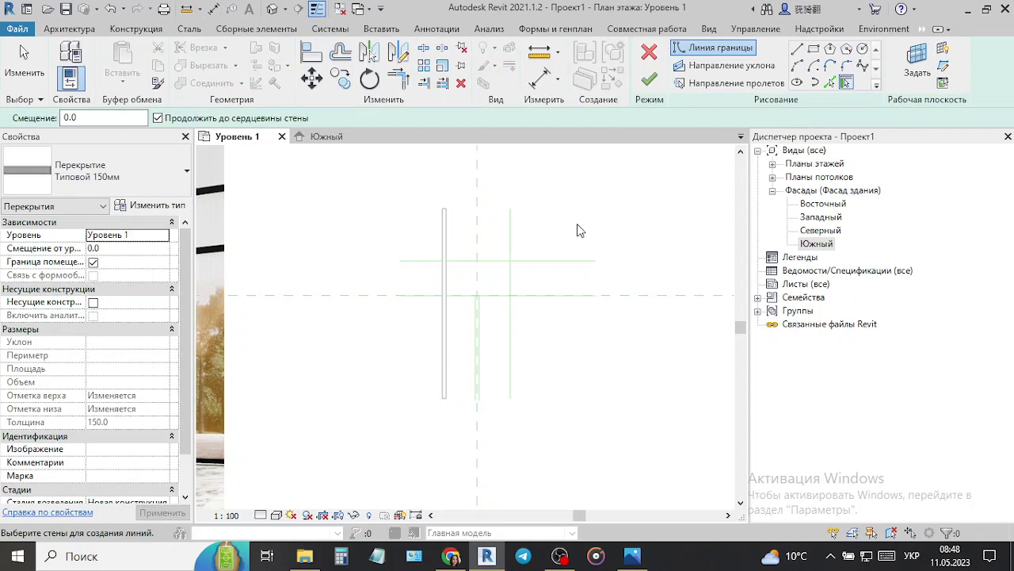
click(814, 48)
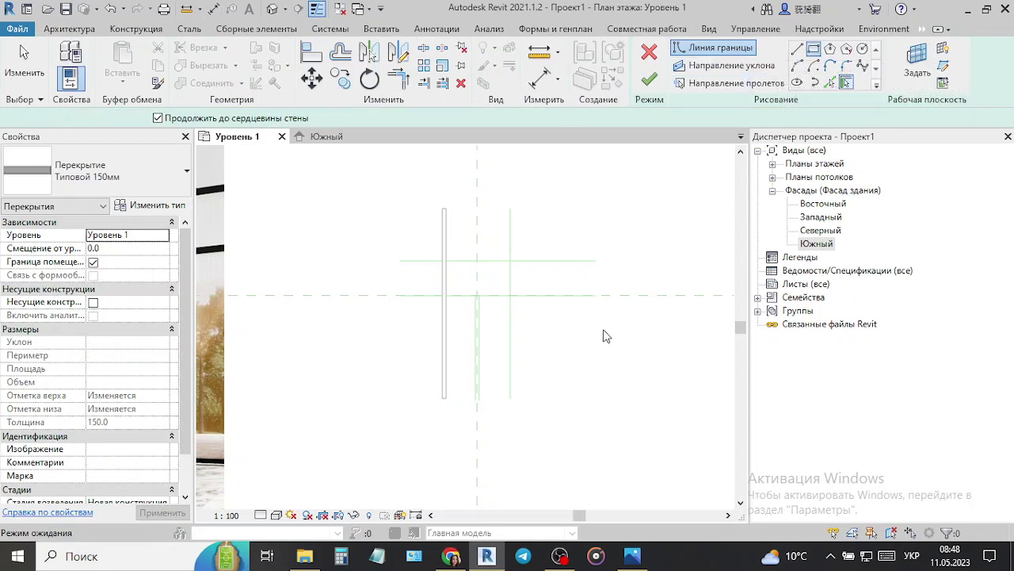
click(445, 259)
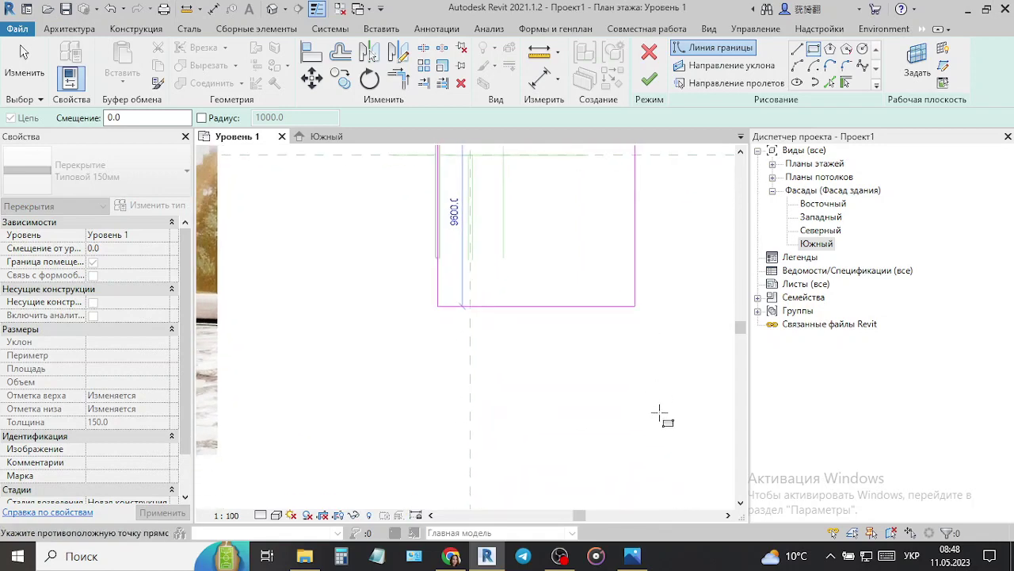
scroll(661, 414, down, 2)
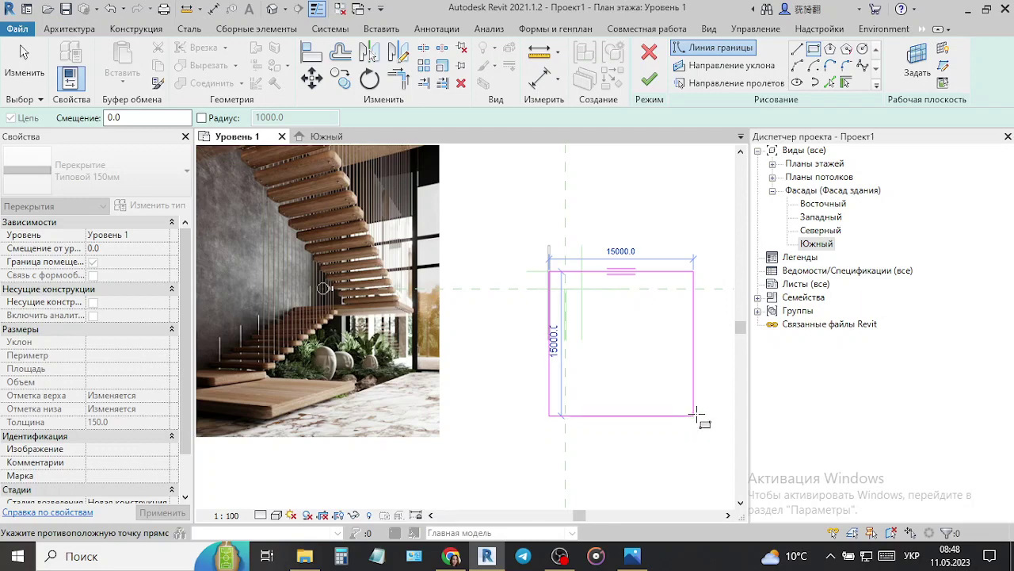
click(695, 413)
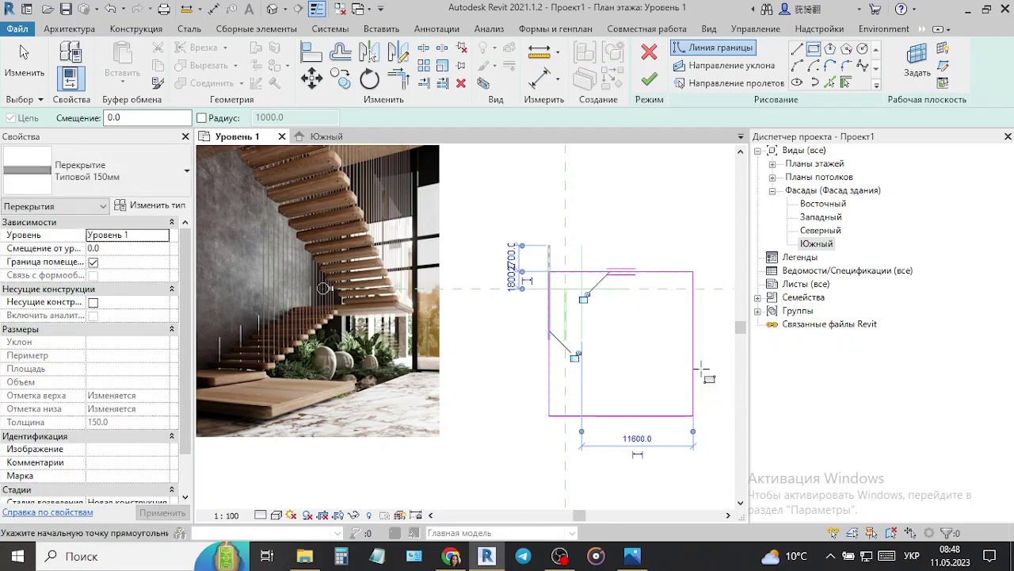
key(Escape)
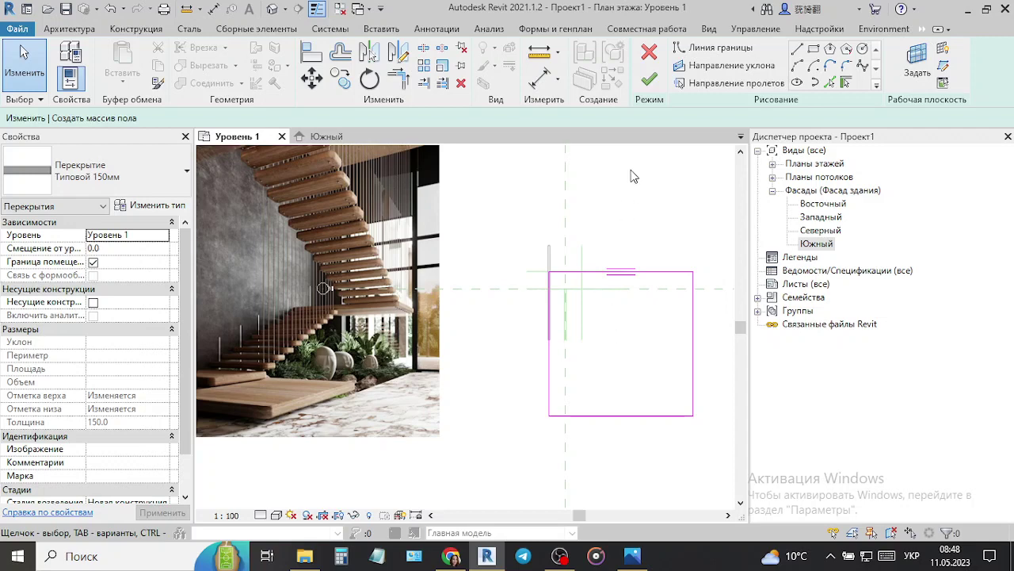
click(649, 79)
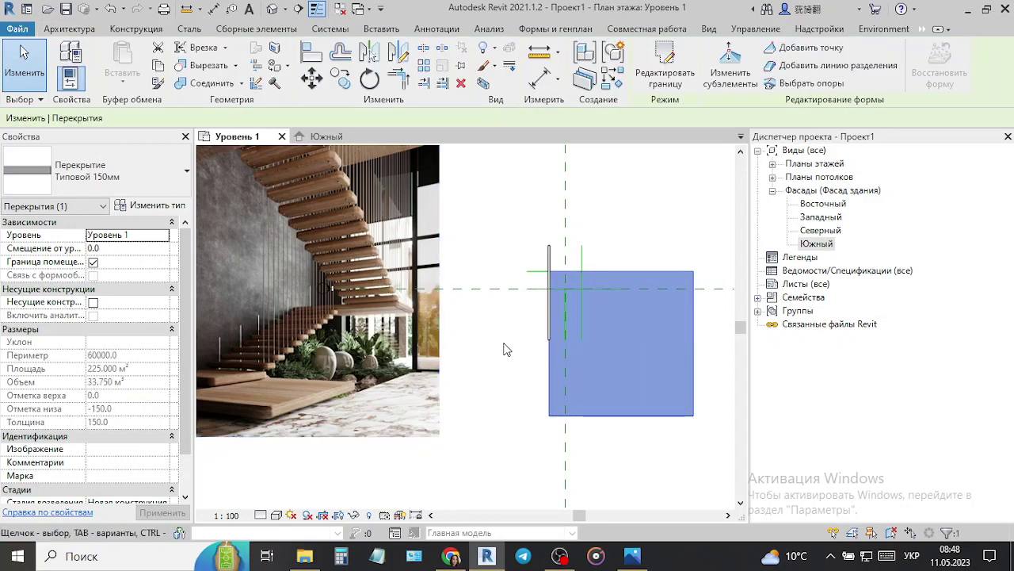
click(646, 351)
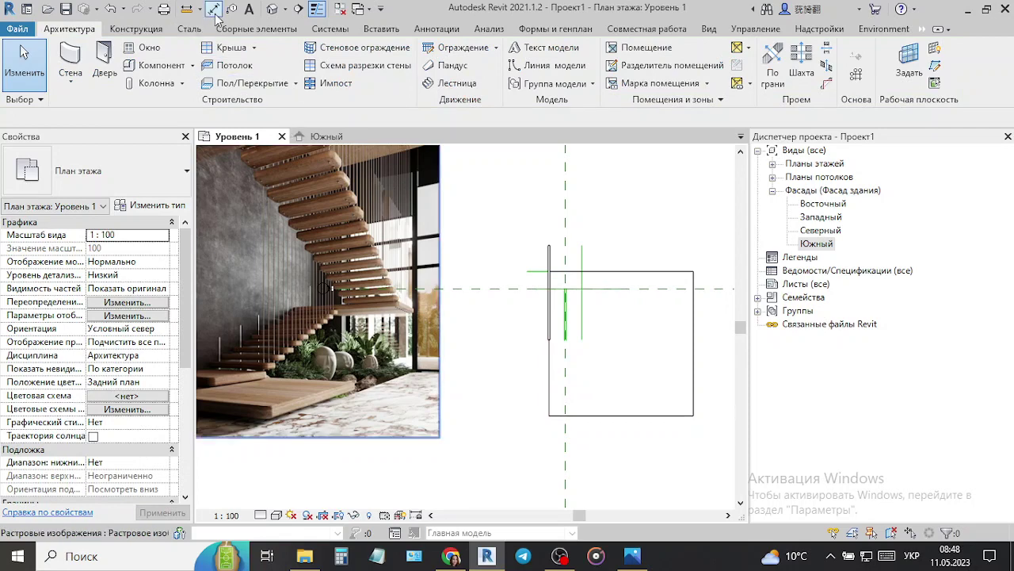
- Place a Витраж curtain wall along the floor's top edge with Pick Lines, from Уровень 1 to Уровень 2
click(76, 82)
click(95, 100)
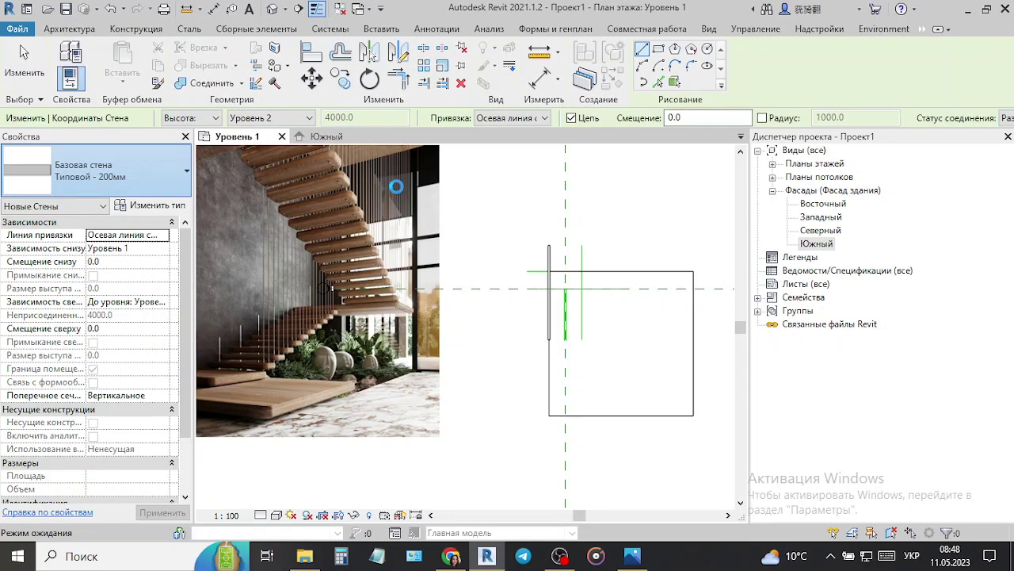
click(158, 186)
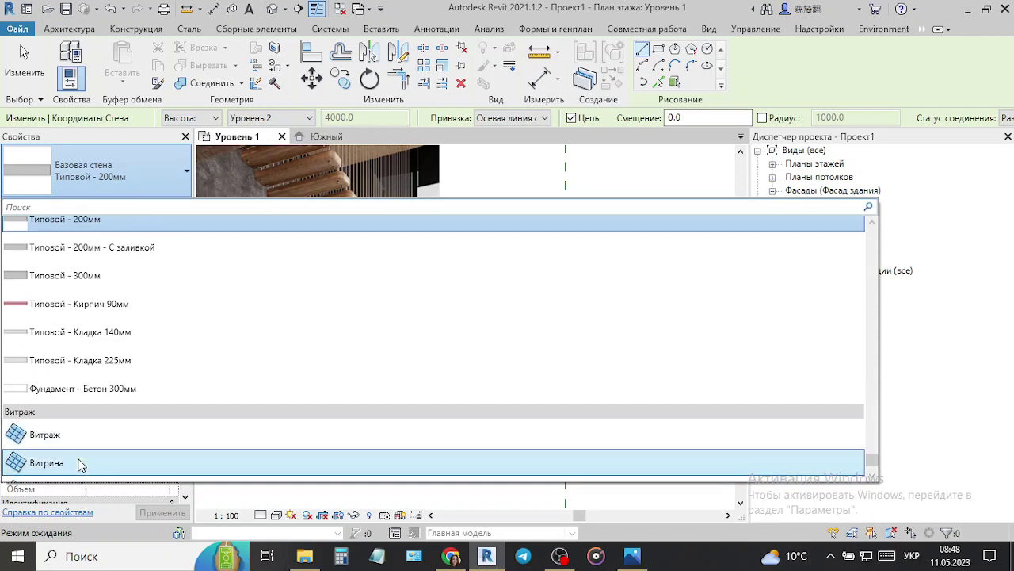
scroll(76, 467, down, 1)
key(Escape)
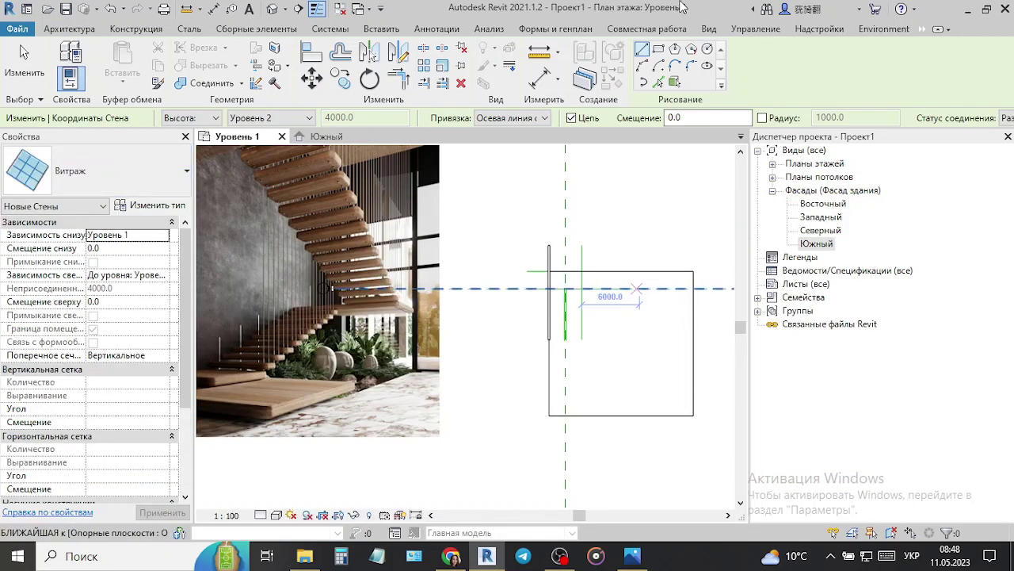
click(661, 84)
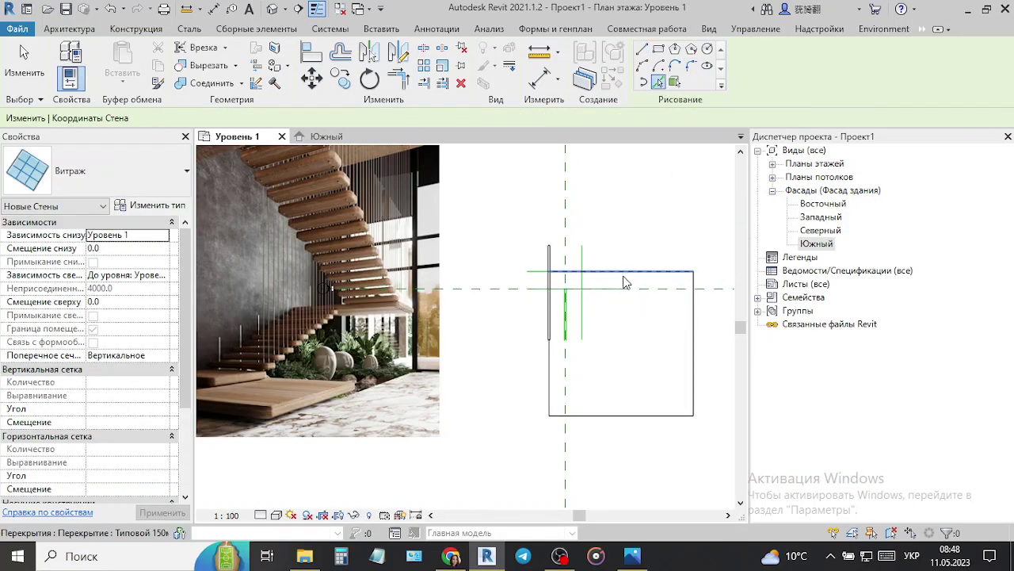
click(686, 278)
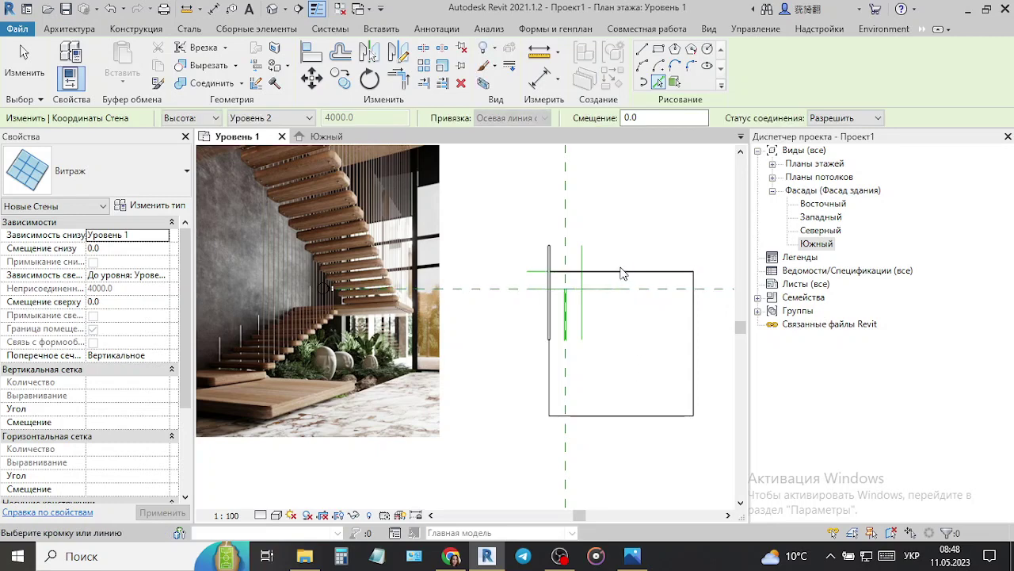
scroll(619, 273, up, 4)
- Align the vertical wall's top end to the top Витраж wall so they meet at the corner
key(Escape)
key(Escape)
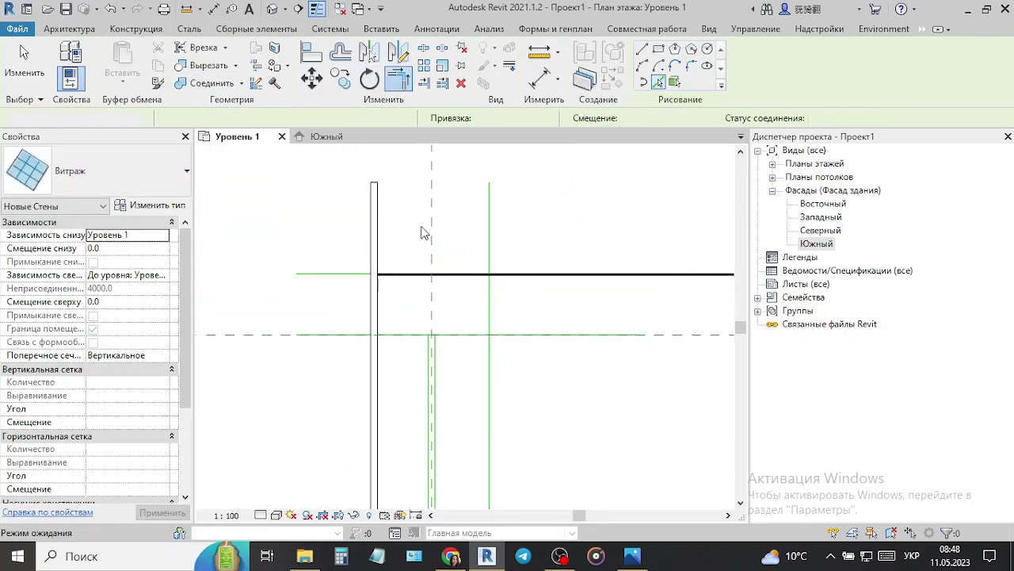
click(311, 52)
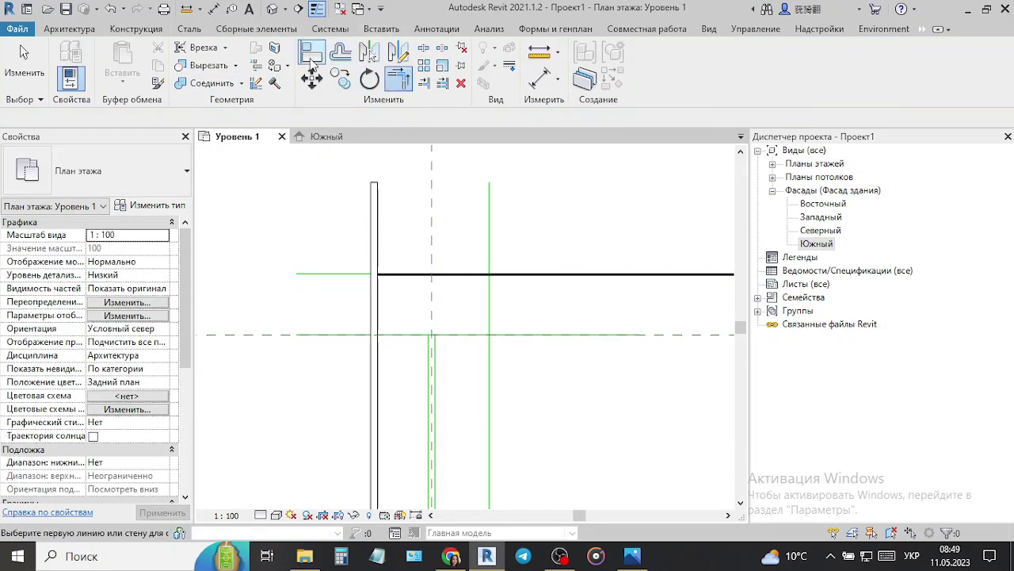
click(353, 282)
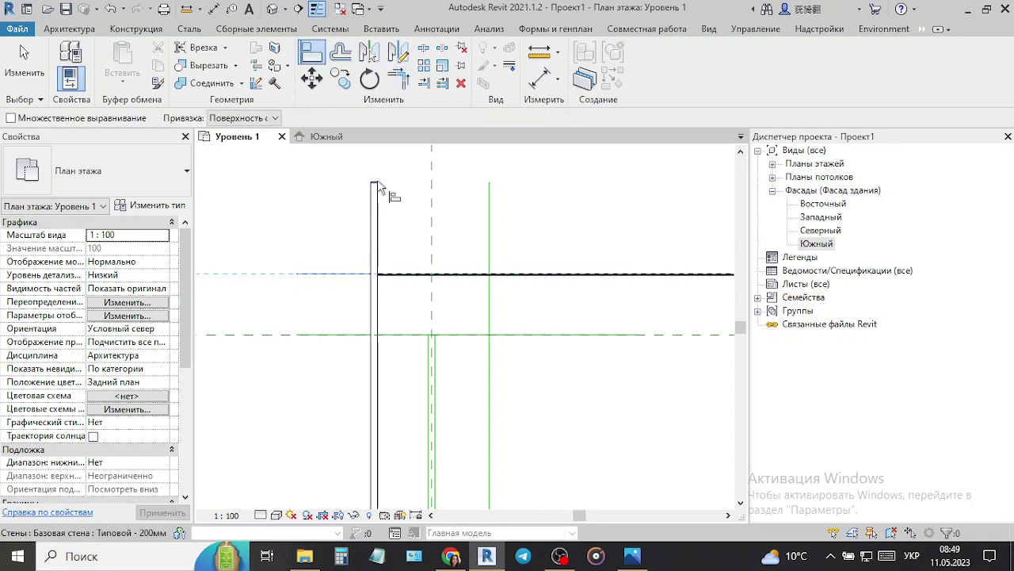
click(376, 194)
key(Escape)
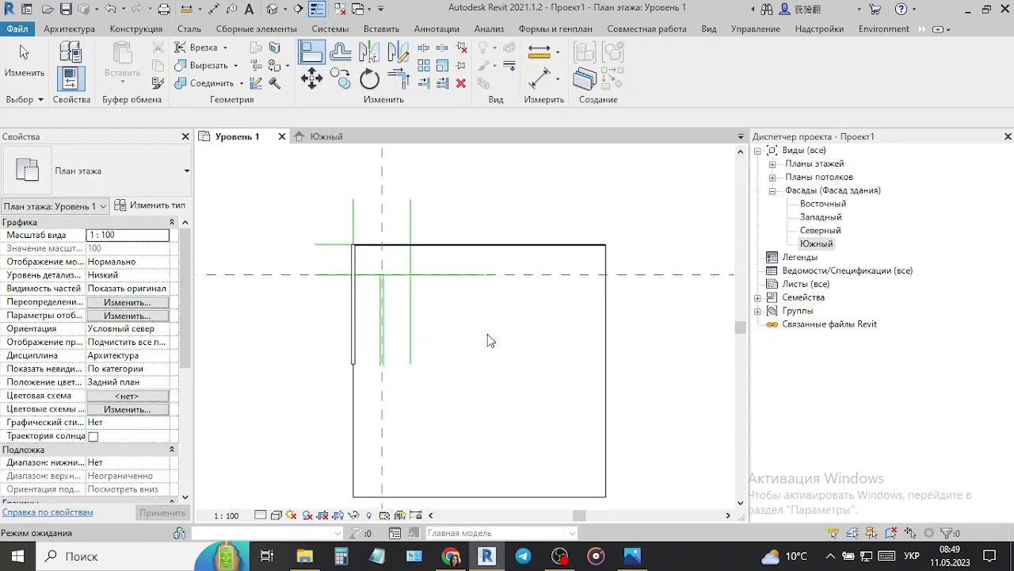
scroll(645, 362, down, 2)
key(Escape)
scroll(600, 343, down, 2)
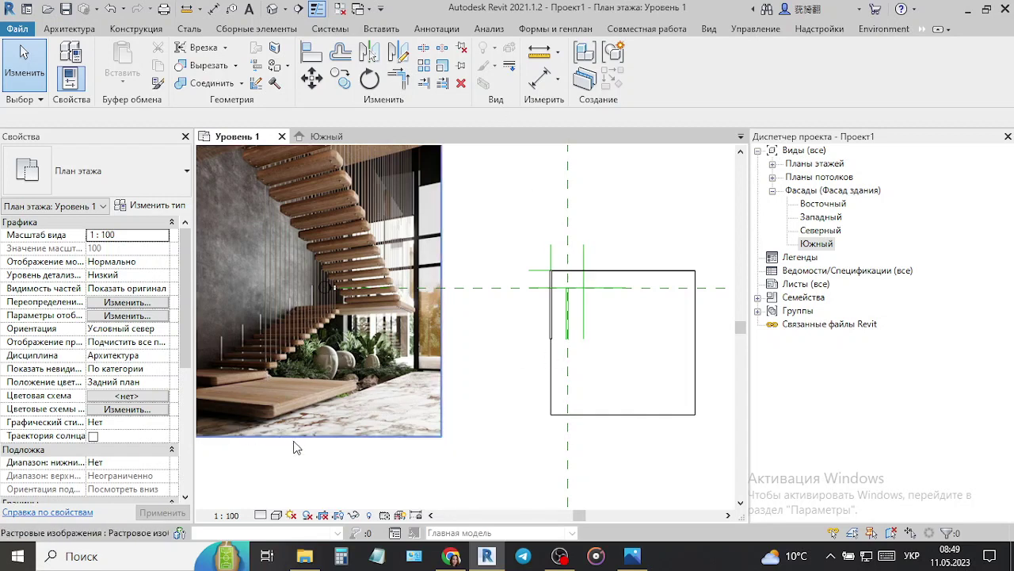
- Zoom in and out over the Уровень 1 plan and the stair reference photo
scroll(301, 386, down, 1)
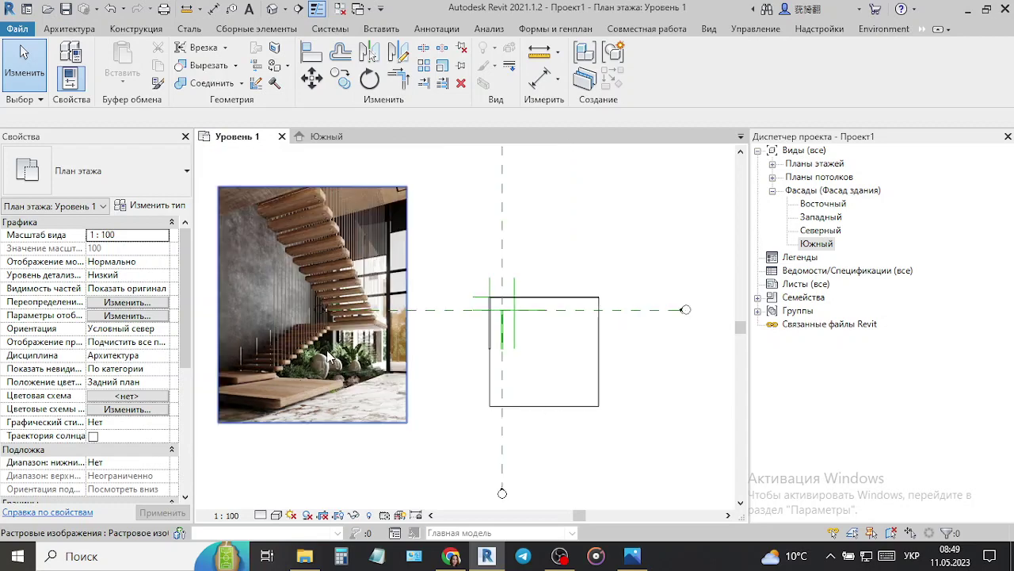
scroll(285, 375, up, 2)
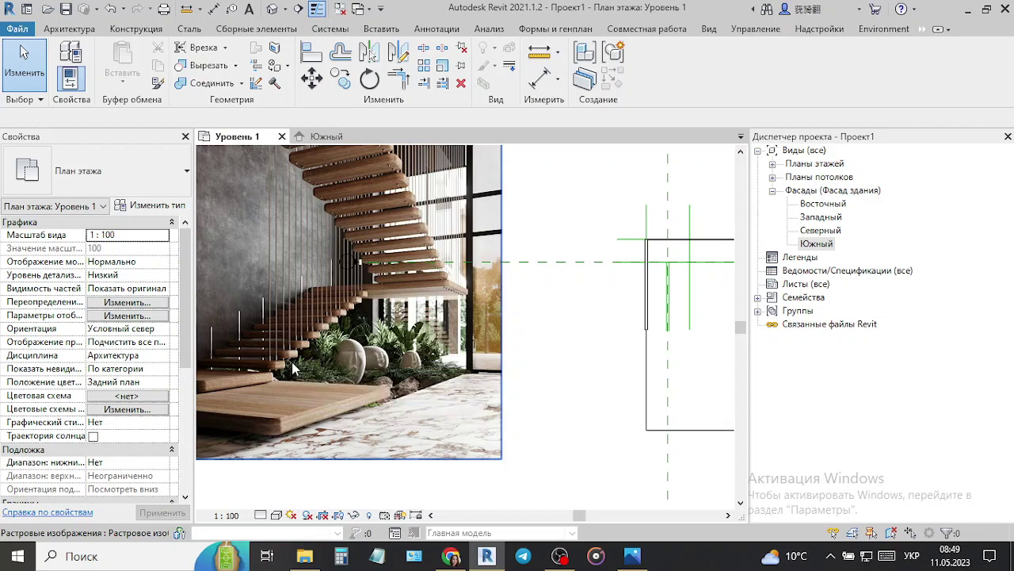
scroll(371, 395, down, 1)
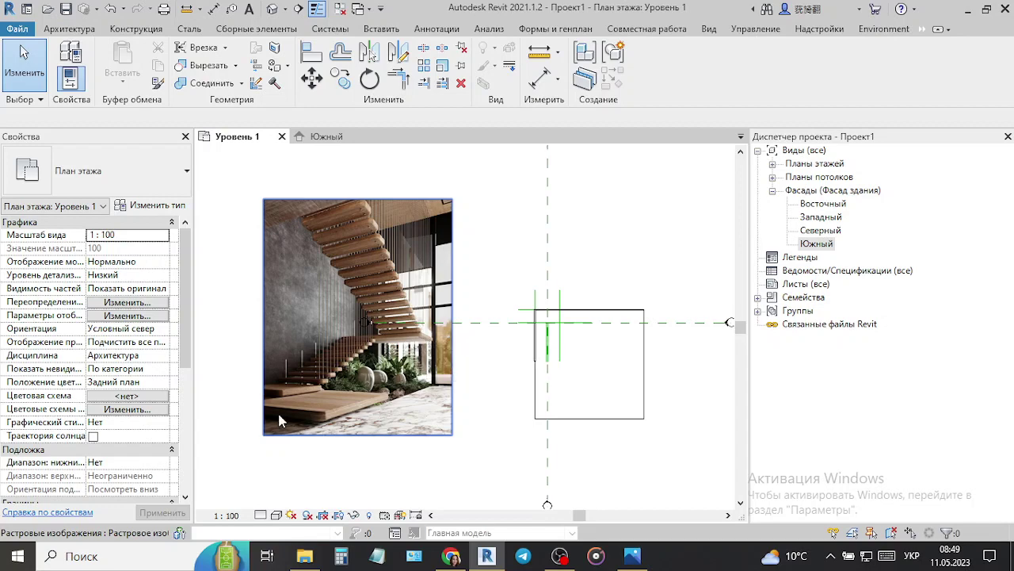
scroll(279, 420, up, 2)
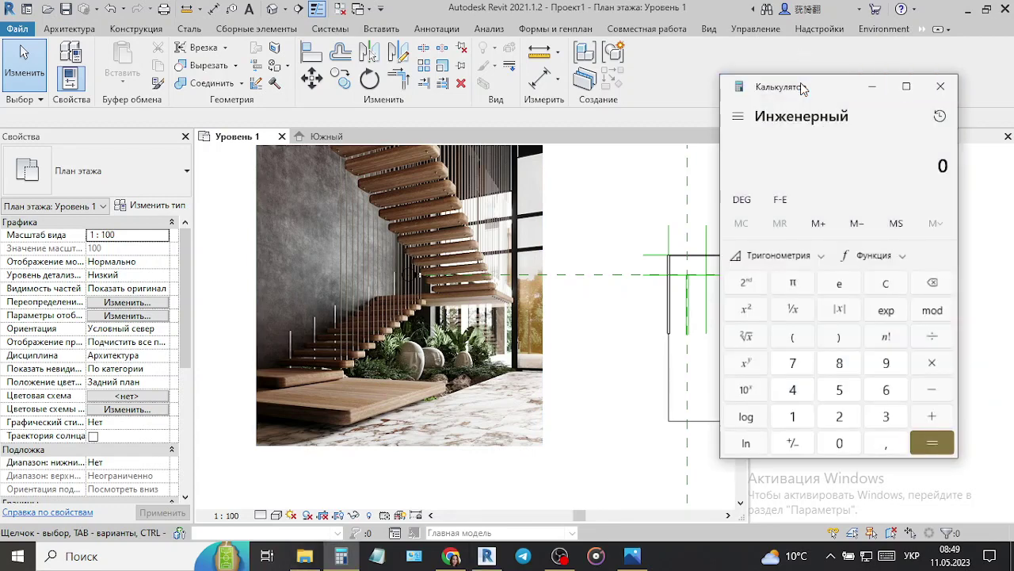
- Move the calculator aside, compute 2000 ÷ 180 ≈ 11.11, then close it
mouse_move(782, 93)
mouse_down()
mouse_move(645, 141)
mouse_move(634, 159)
mouse_up()
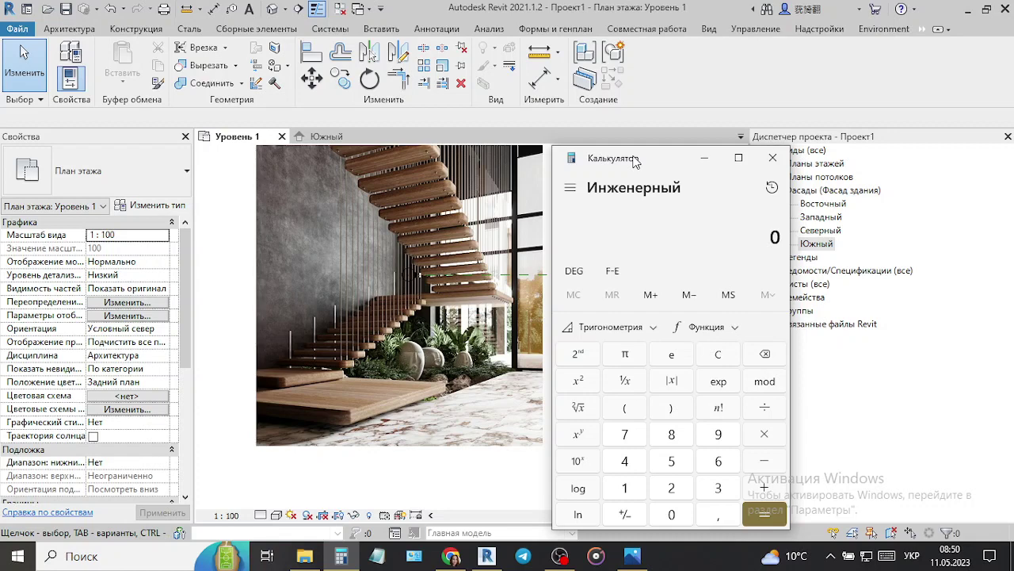
text(2)
text(000 ÷ )
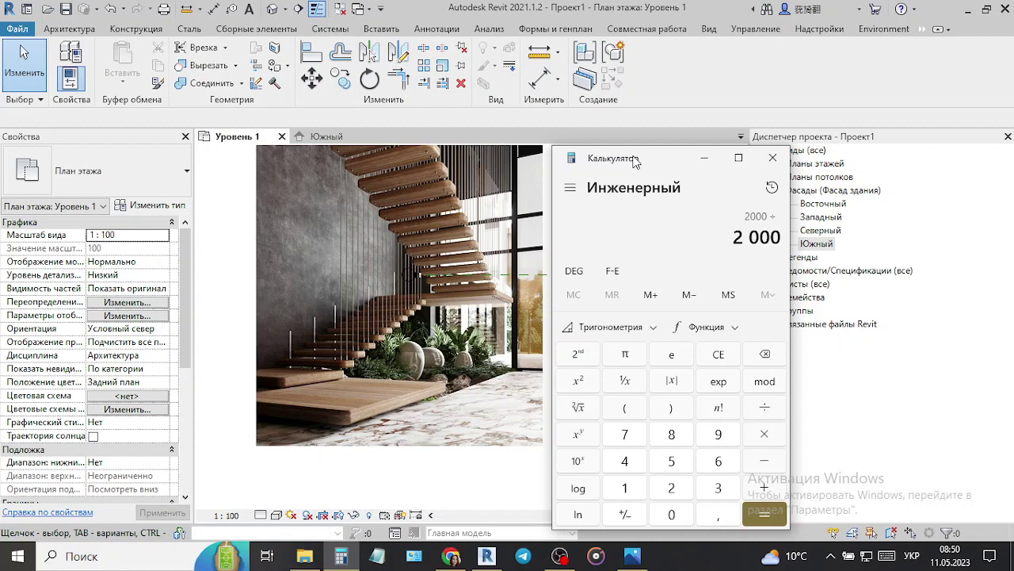
text(180)
key(Return)
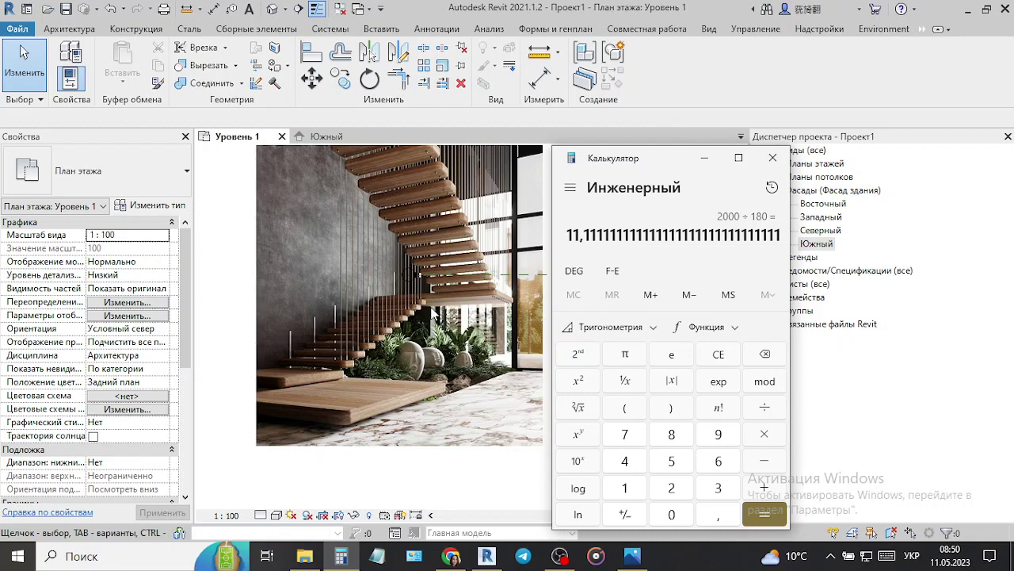
click(773, 160)
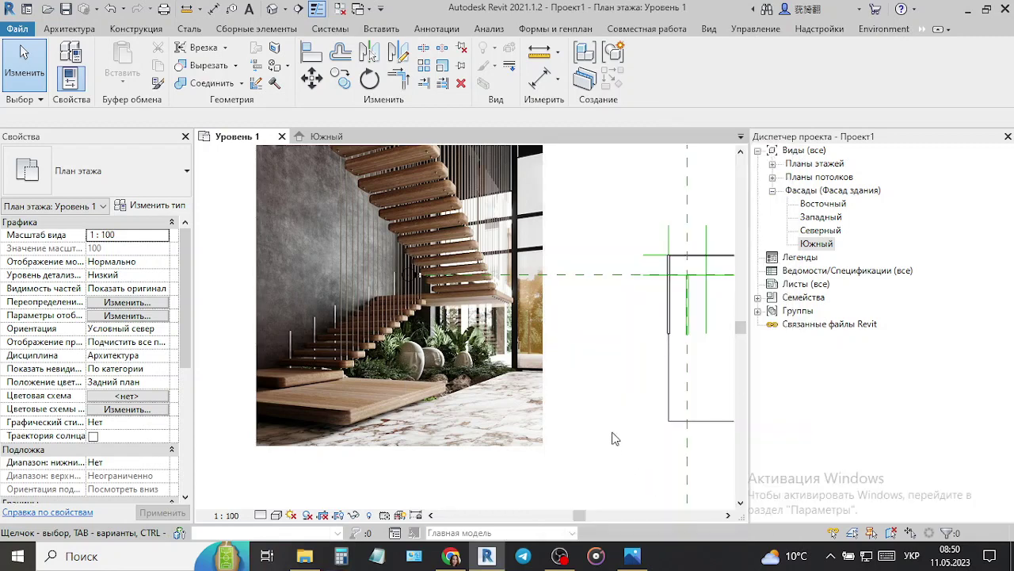
middle_drag(611, 437, 455, 369)
middle_drag(532, 425, 564, 483)
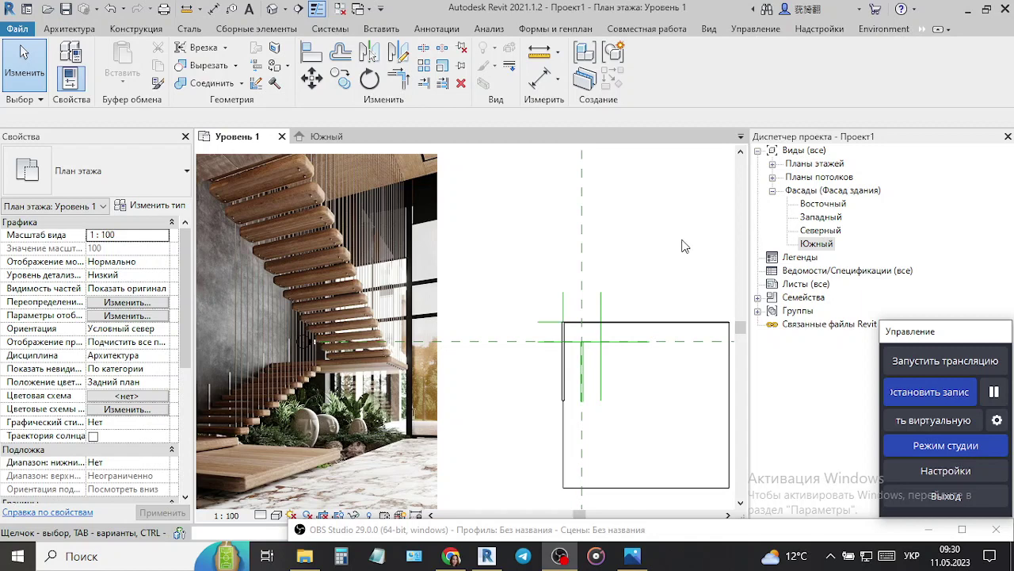
middle_drag(709, 453, 641, 437)
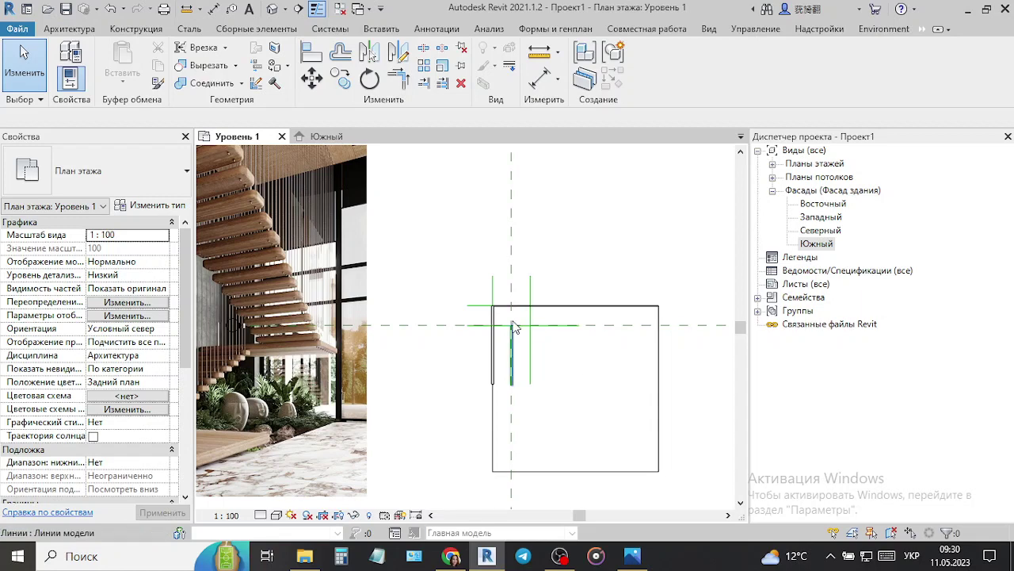
scroll(516, 325, up, 3)
scroll(517, 357, up, 2)
scroll(555, 365, down, 2)
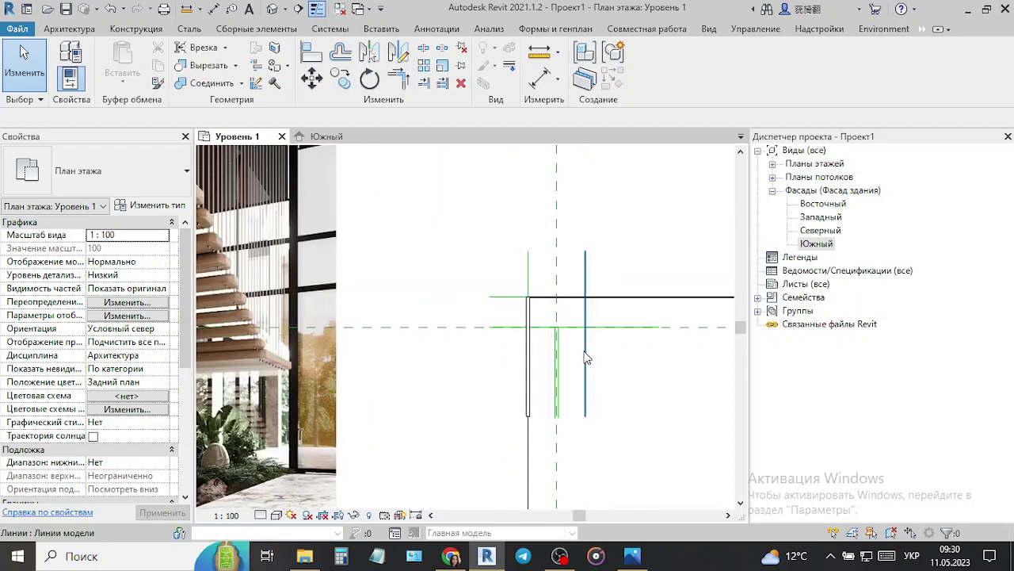
scroll(476, 381, down, 2)
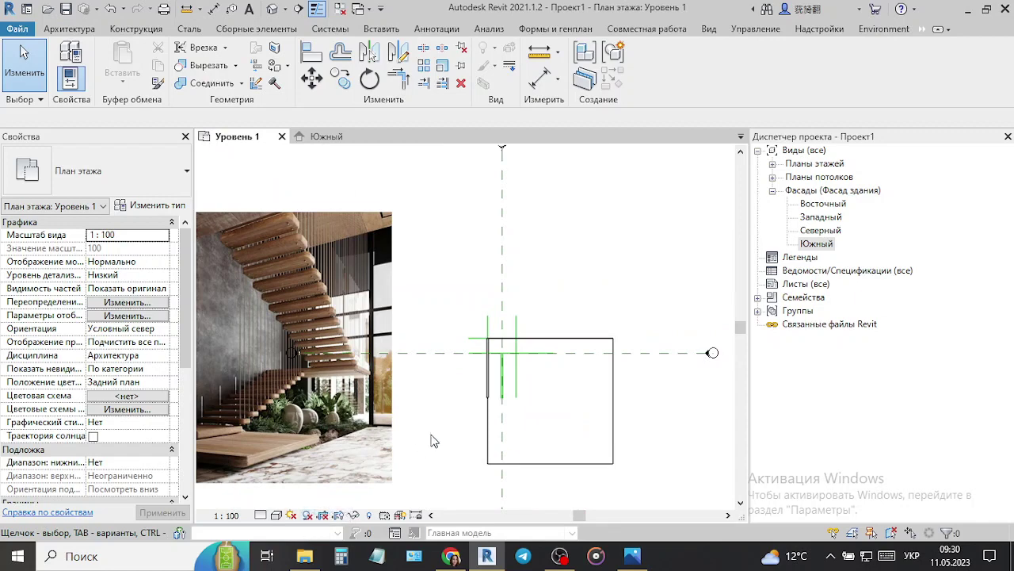
scroll(528, 382, up, 5)
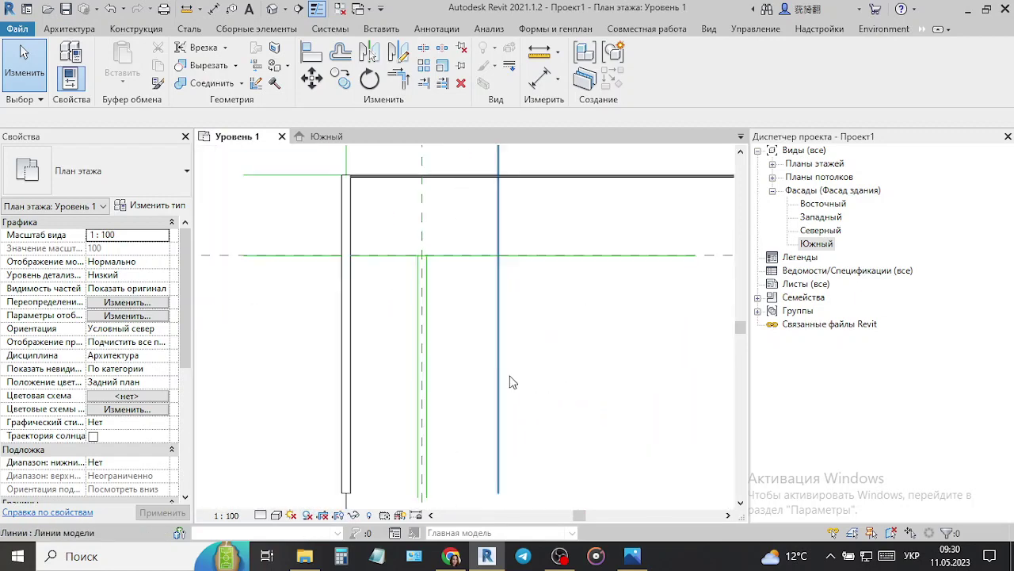
- Start a new stair from the Architecture tools and dismiss the unsaved-project reminder
click(70, 30)
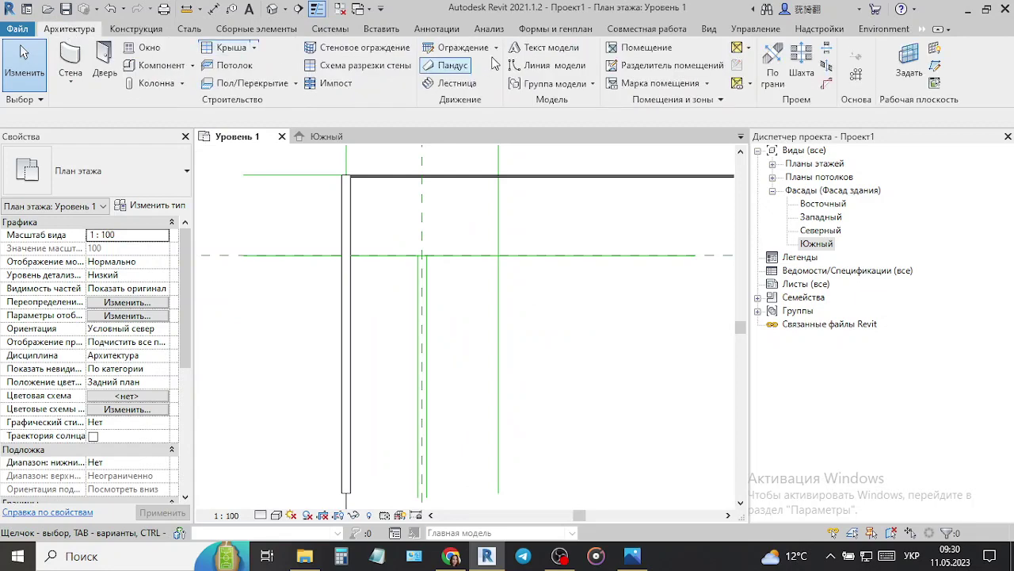
click(453, 84)
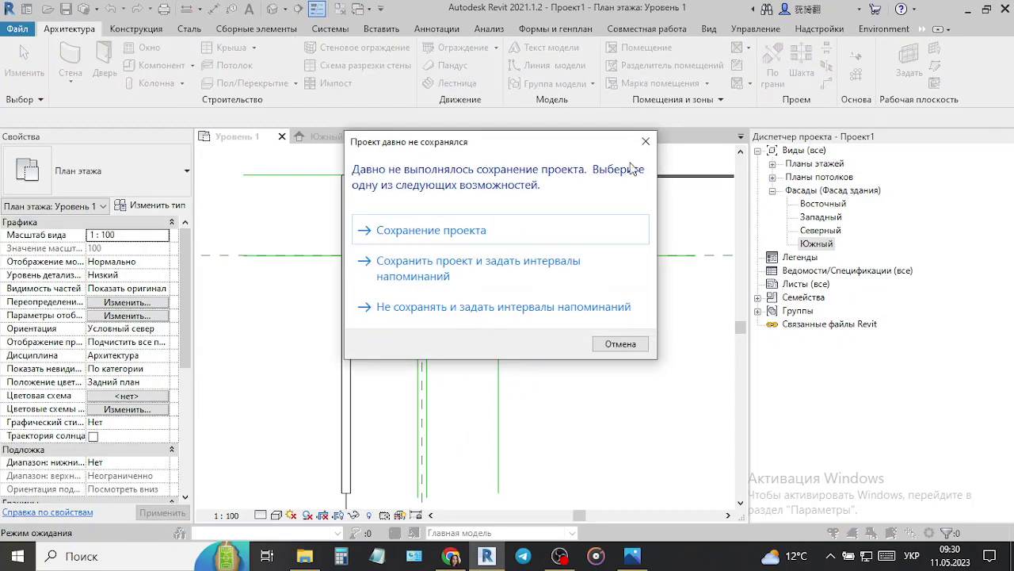
click(645, 141)
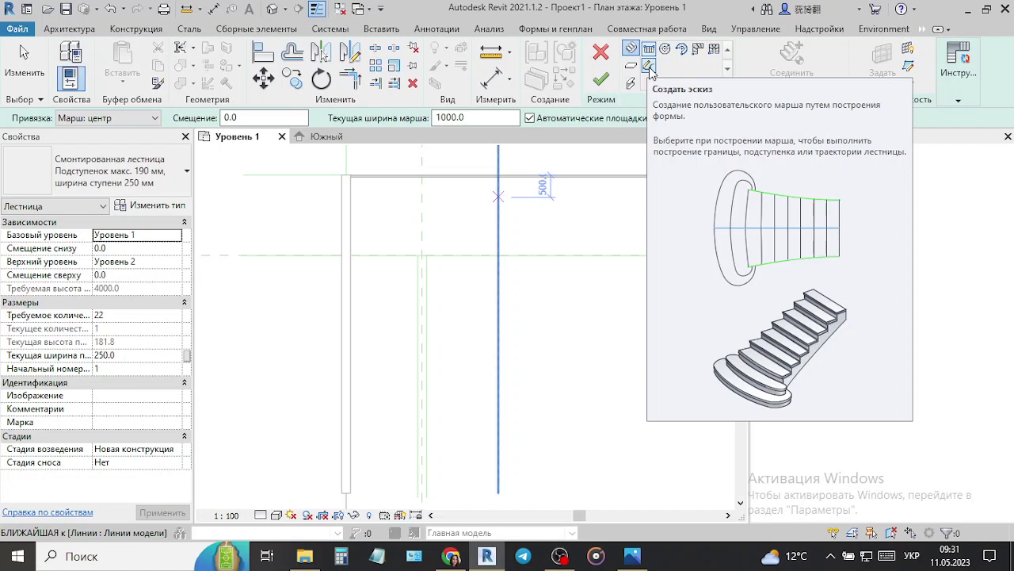
- Choose Create Sketch for the stair run and zoom to the area where it will be drawn
click(648, 67)
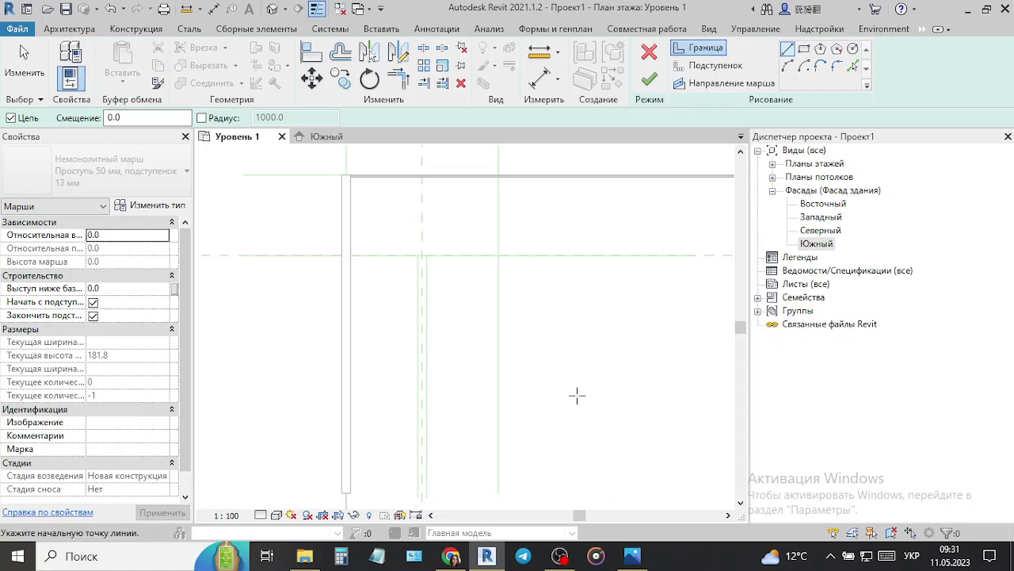
scroll(576, 397, down, 2)
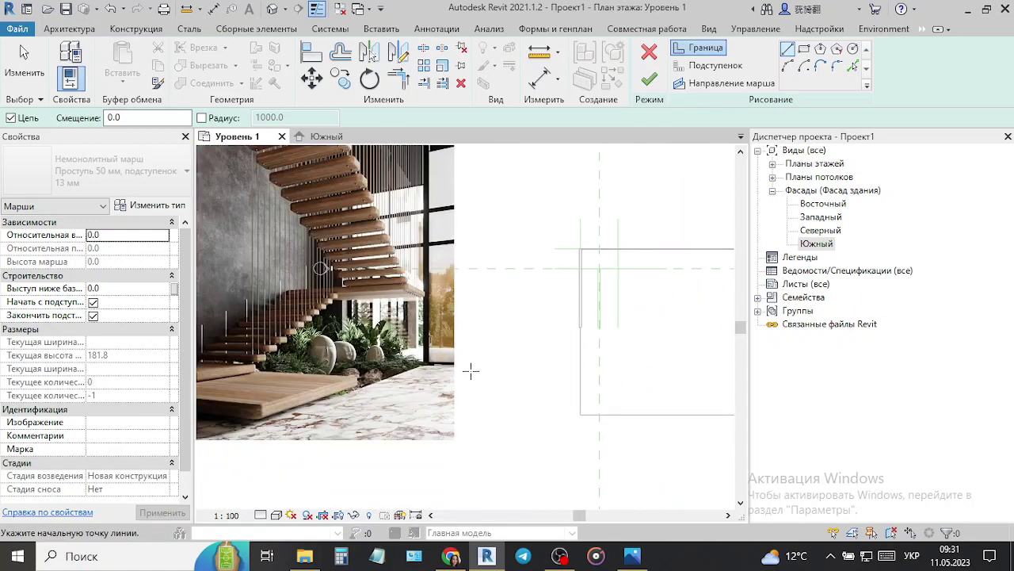
scroll(467, 368, down, 1)
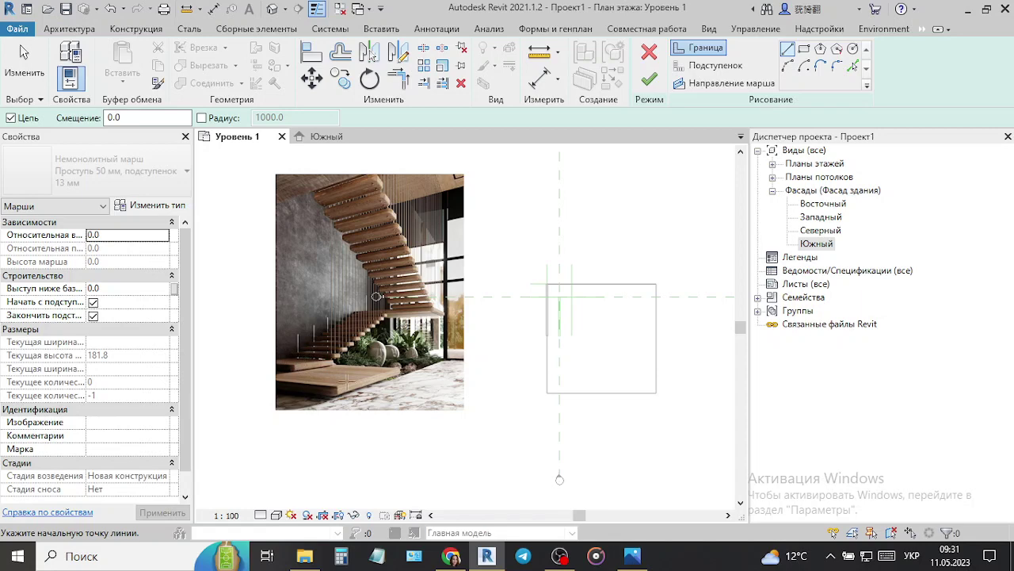
scroll(297, 374, up, 2)
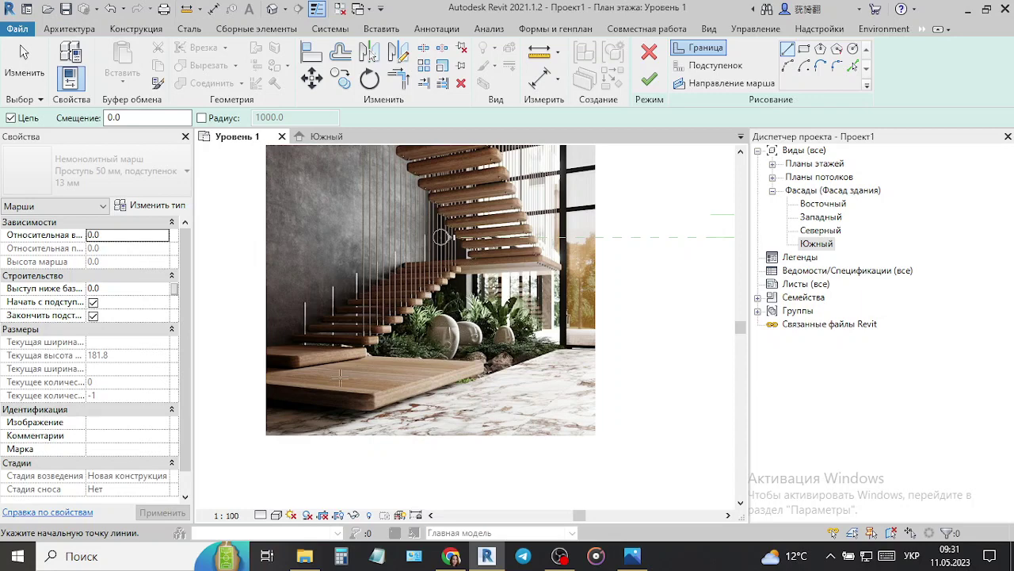
scroll(339, 379, down, 2)
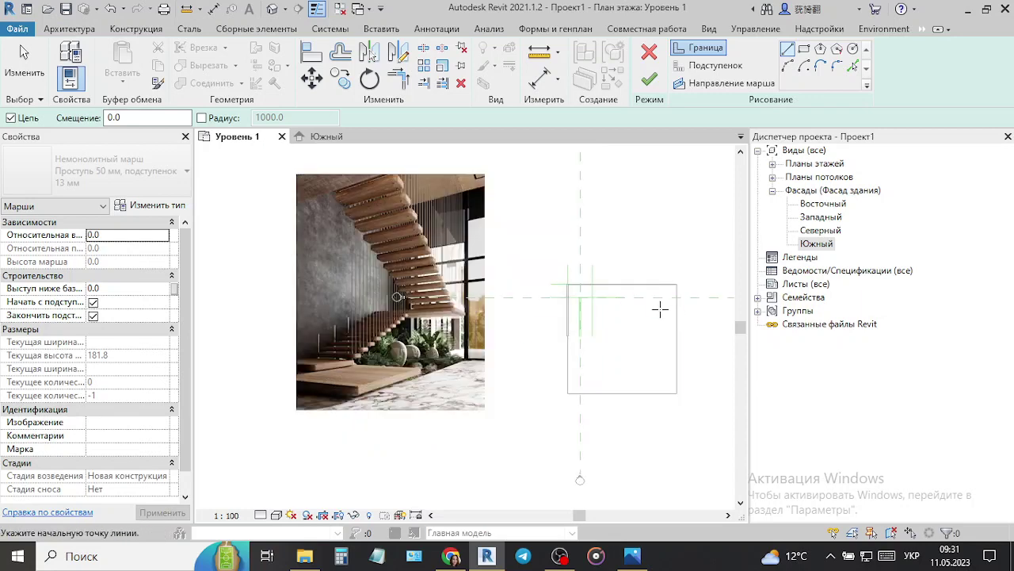
scroll(636, 307, up, 2)
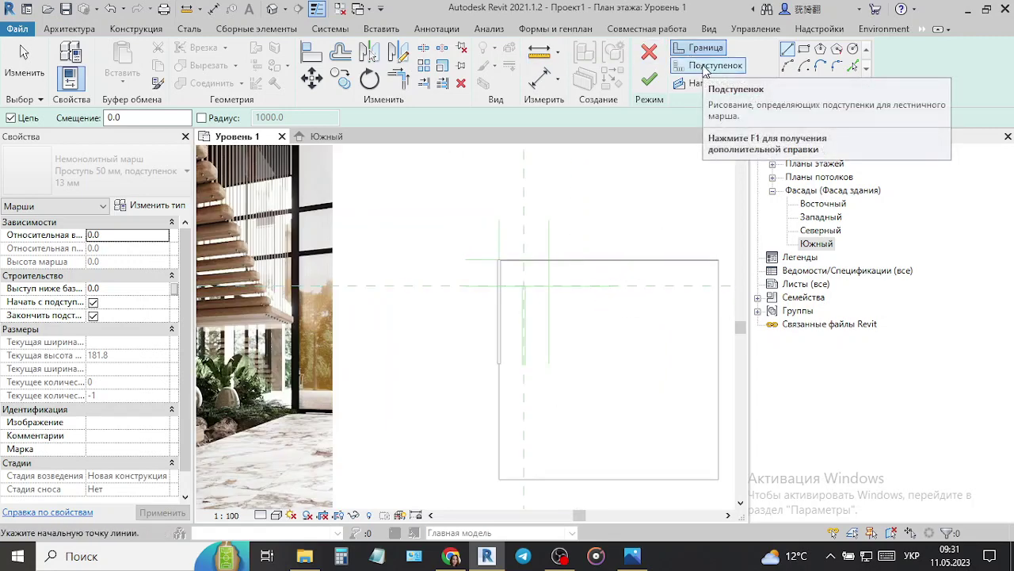
- Pick the wall edge as the first stair boundary line
click(853, 67)
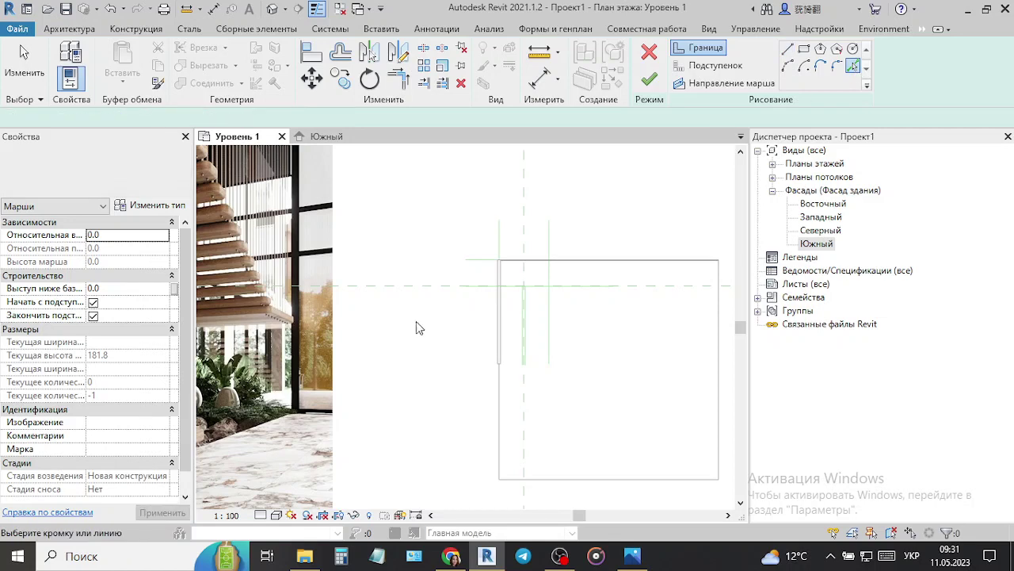
scroll(491, 339, up, 2)
click(513, 343)
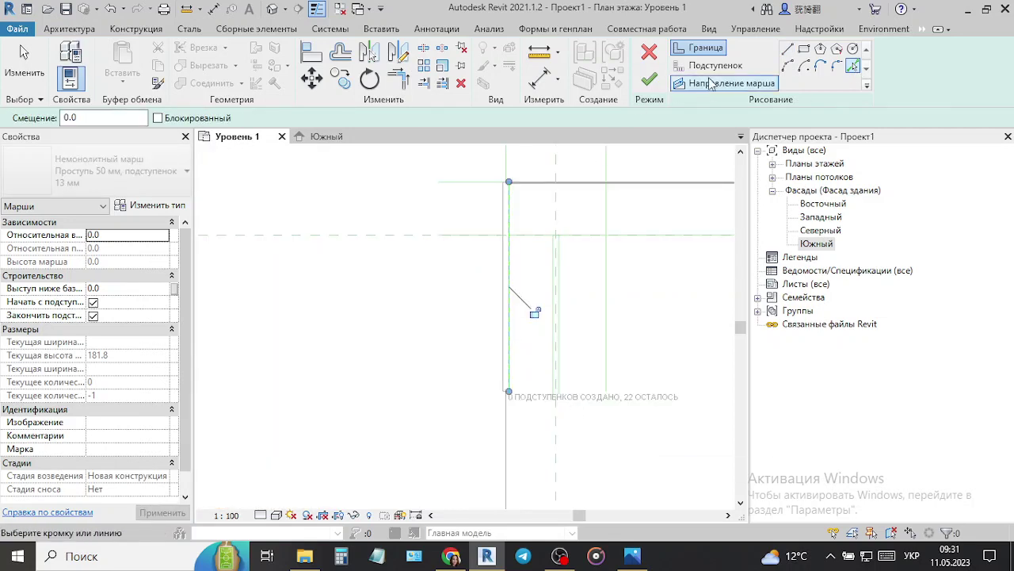
- Add a riser on the dashed reference line and trim it to the boundary
click(684, 66)
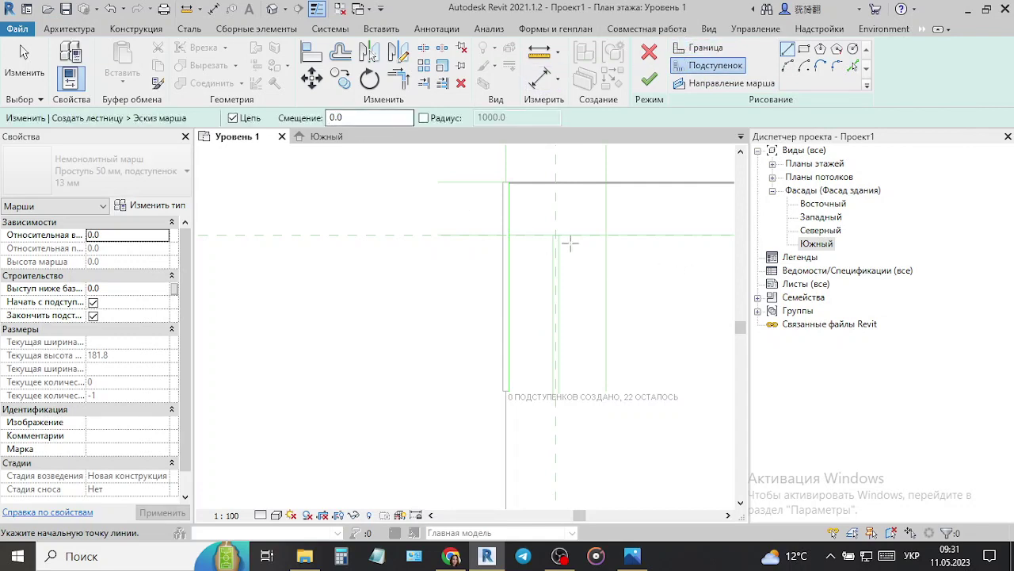
click(853, 65)
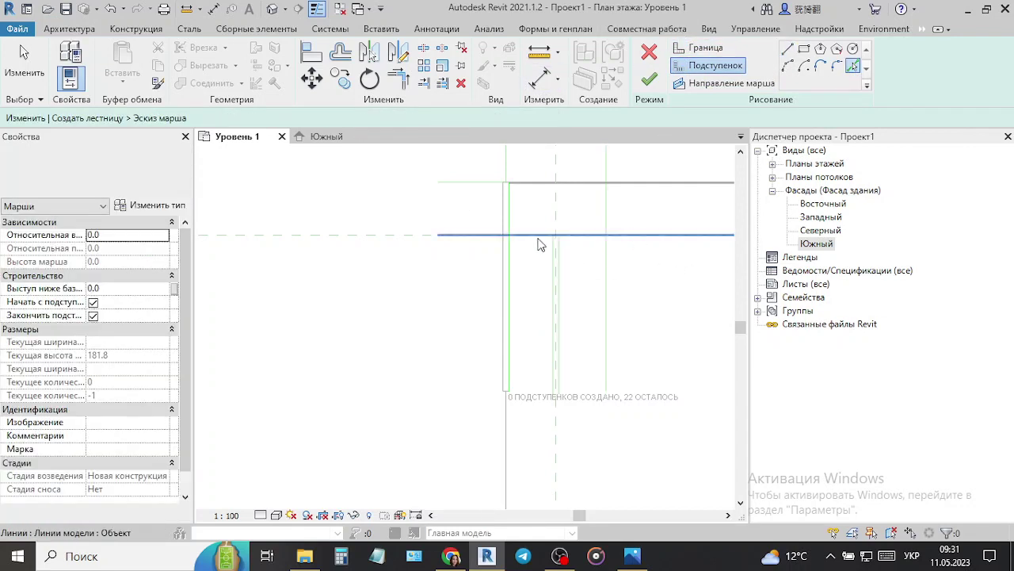
click(547, 234)
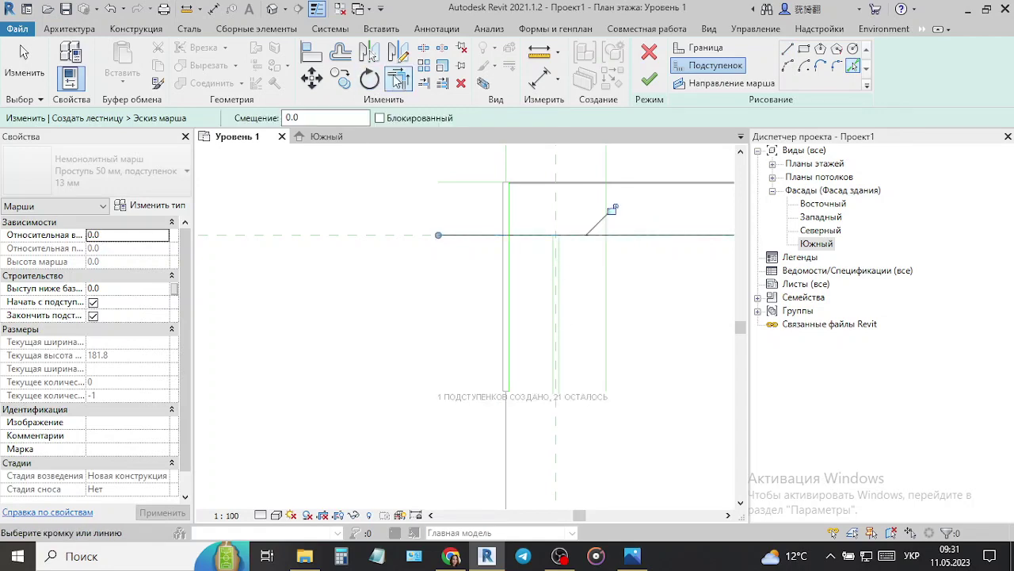
click(426, 82)
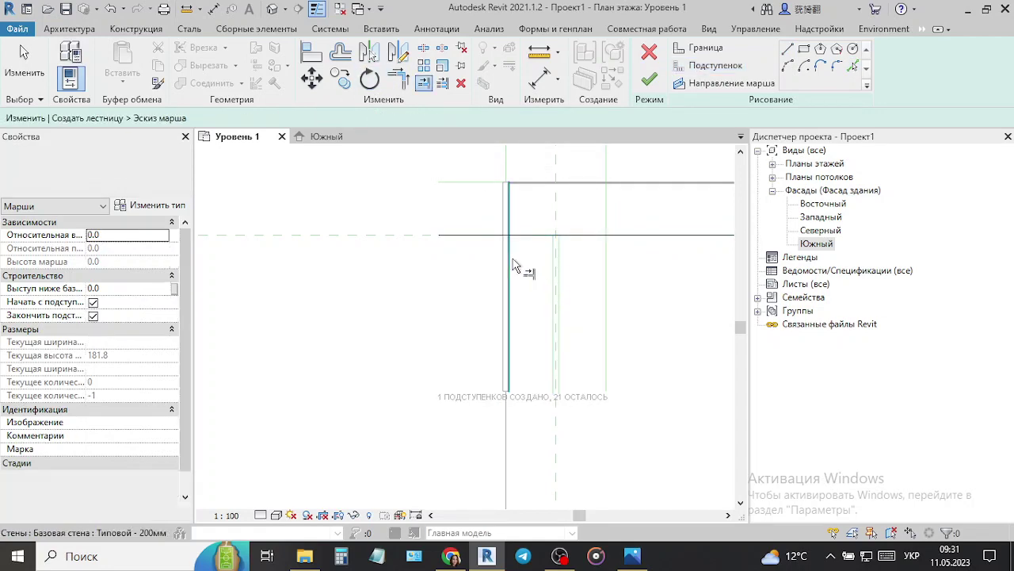
click(548, 238)
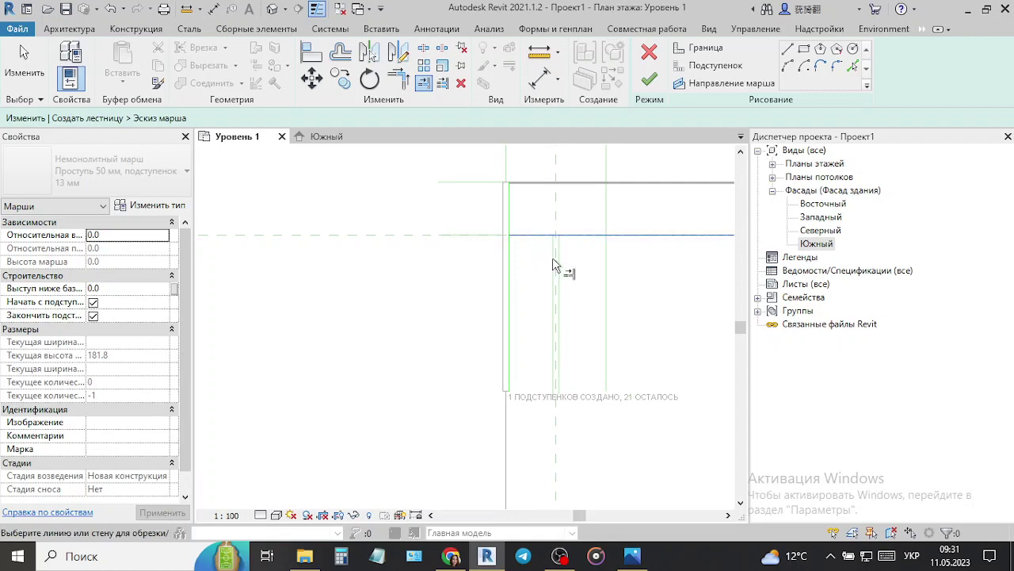
scroll(552, 270, up, 3)
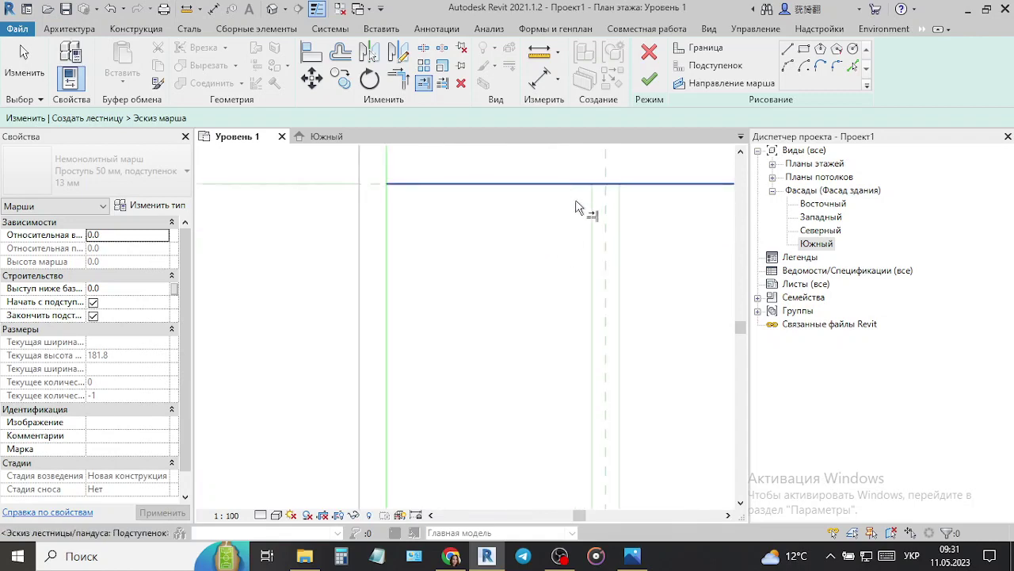
key(Escape)
- Pick a second boundary edge and trim the top line to meet the side boundary
click(701, 47)
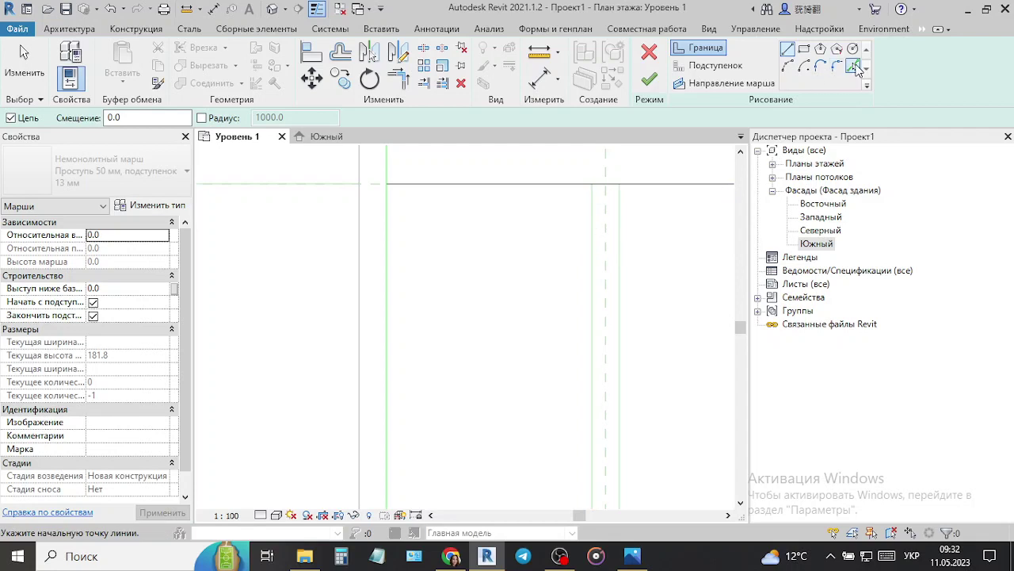
click(854, 67)
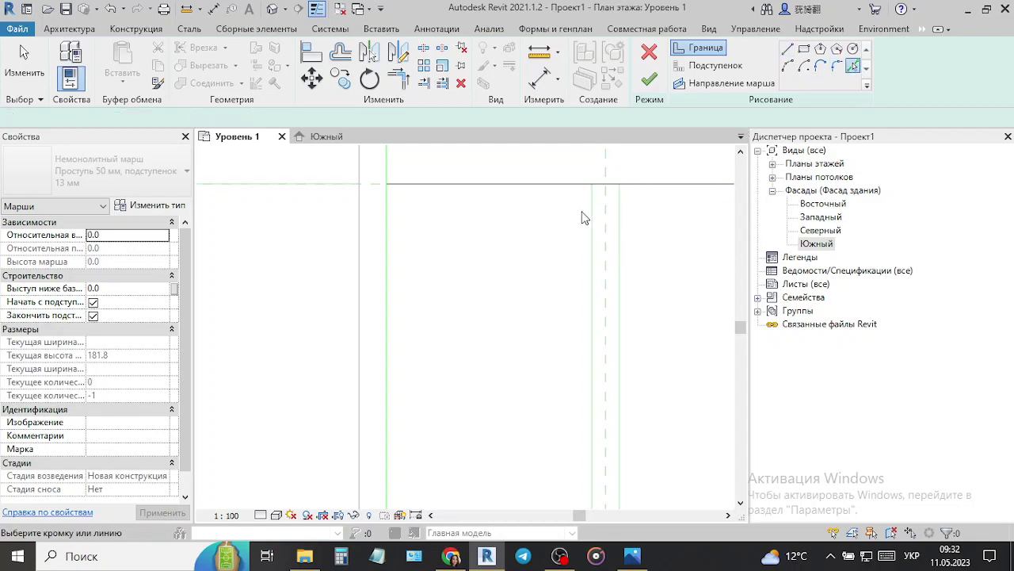
click(424, 85)
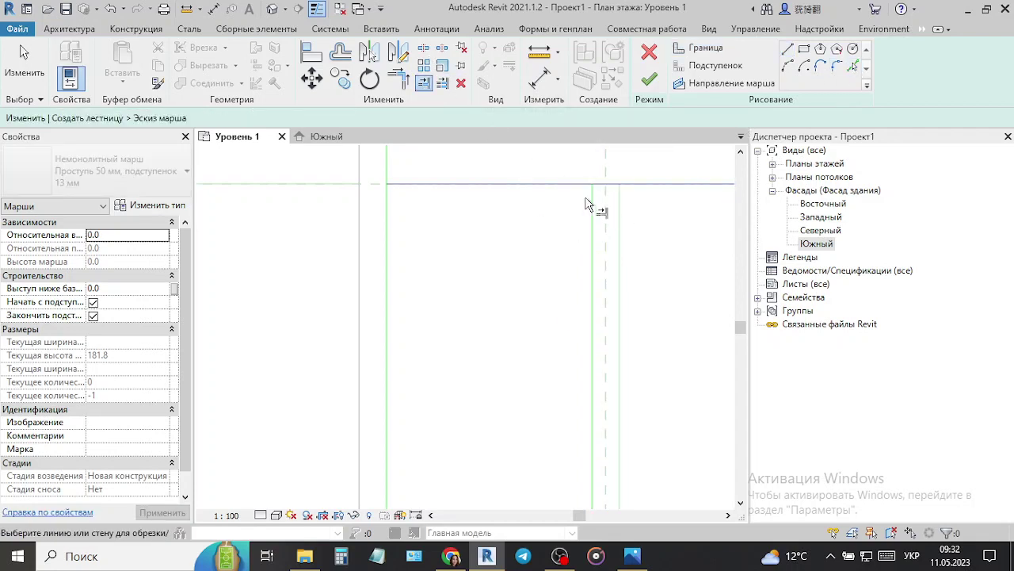
click(594, 207)
click(580, 184)
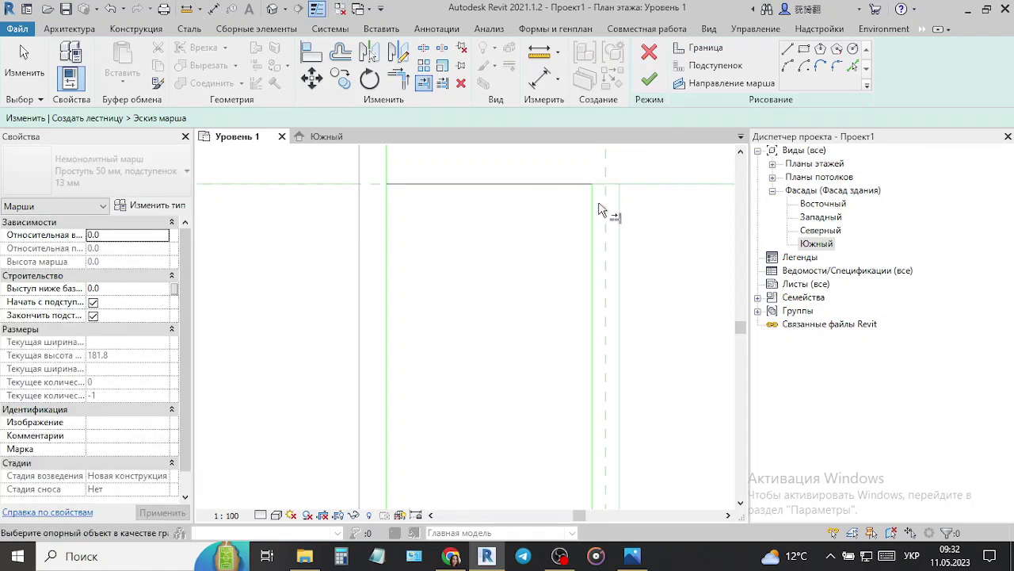
key(Escape)
scroll(515, 237, down, 2)
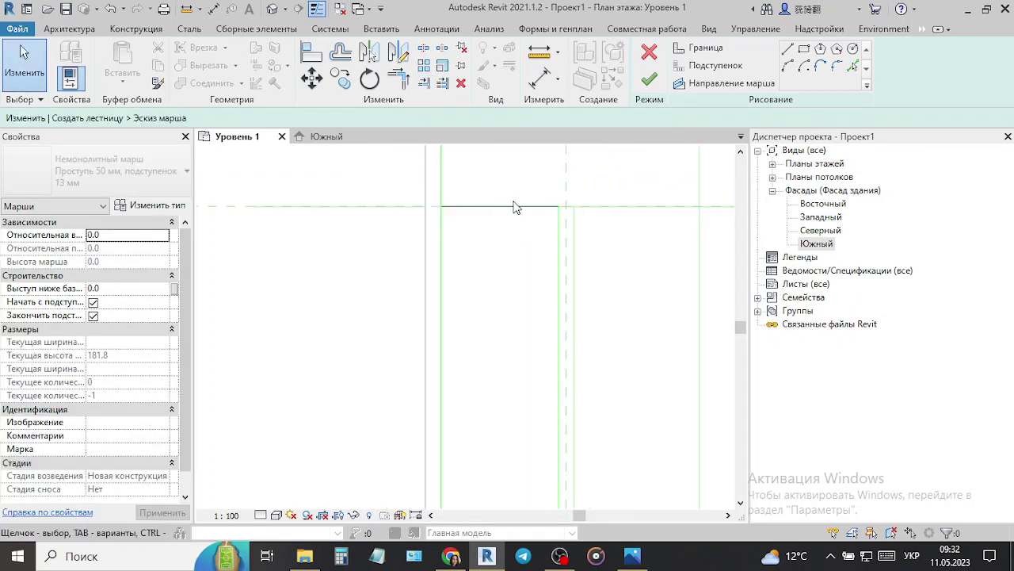
click(507, 233)
scroll(507, 233, down, 2)
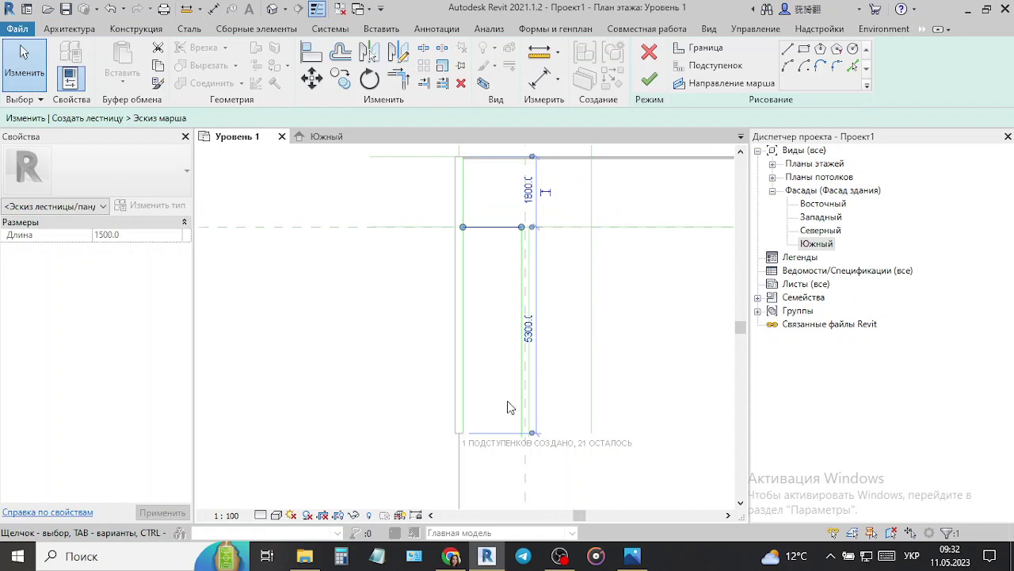
scroll(576, 301, down, 1)
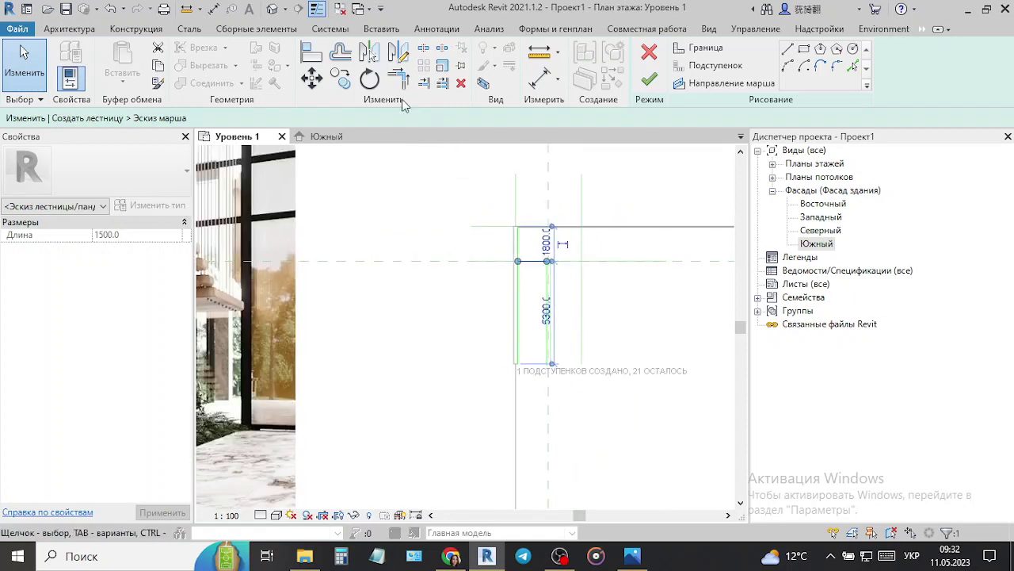
- Copy the riser line repeatedly at 300 spacing below the first riser
click(343, 83)
click(554, 256)
scroll(577, 252, up, 2)
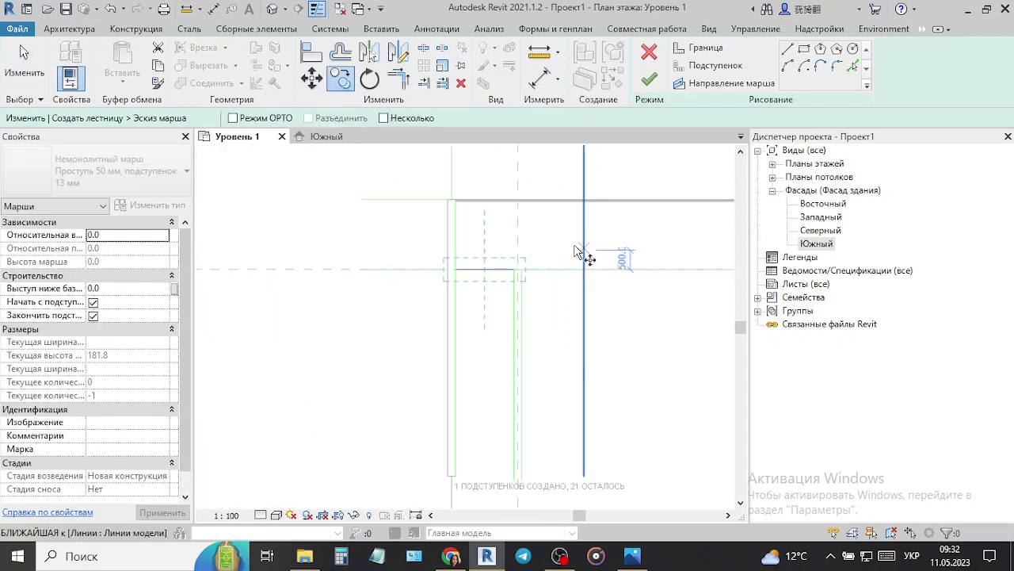
scroll(555, 277, up, 2)
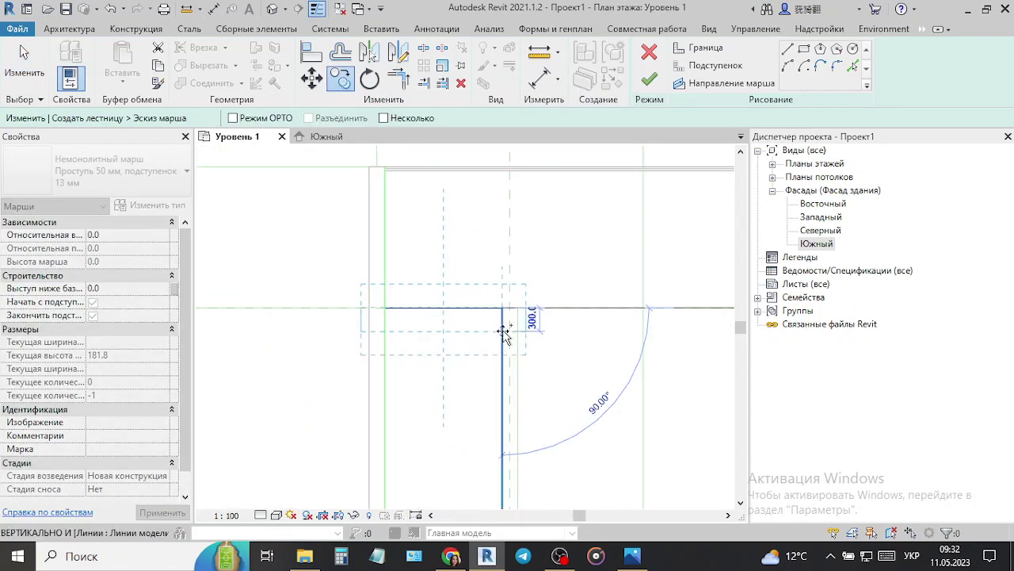
click(504, 331)
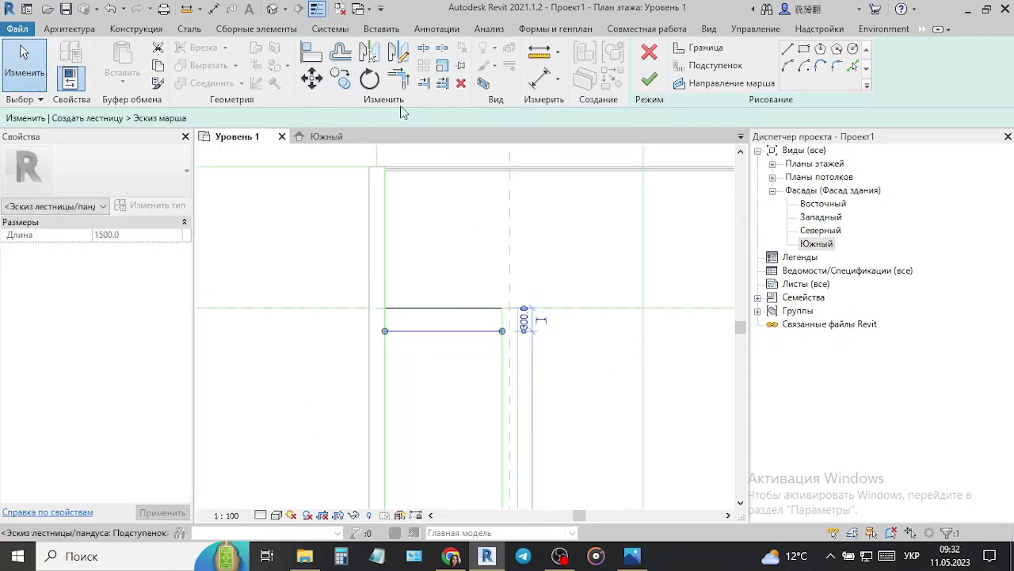
click(341, 79)
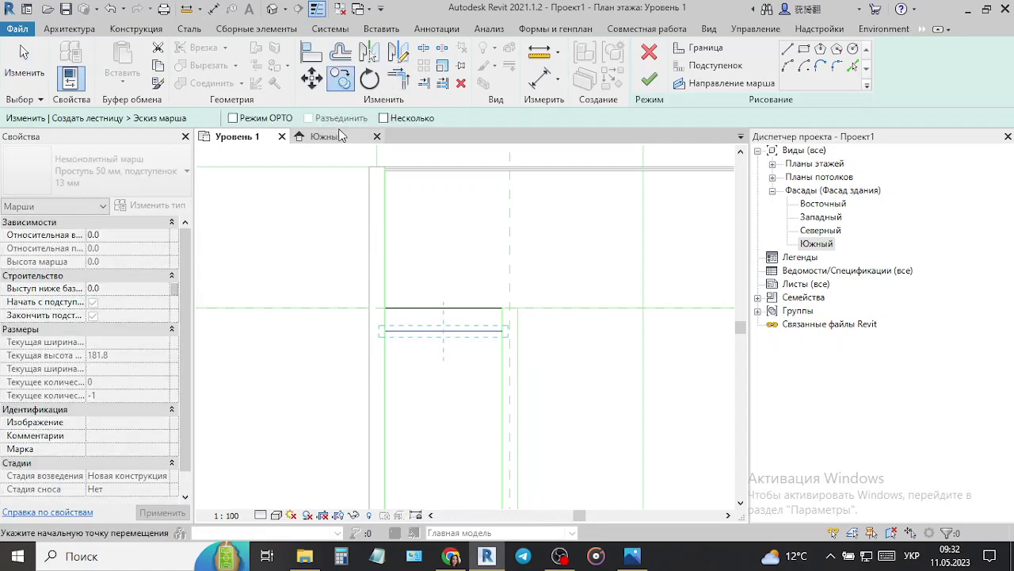
click(383, 118)
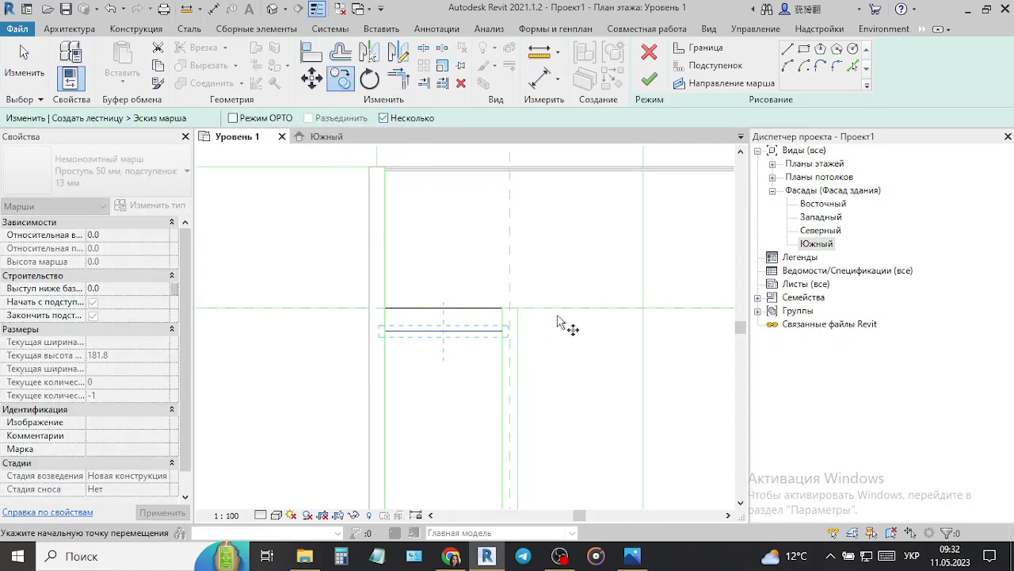
click(502, 307)
click(504, 331)
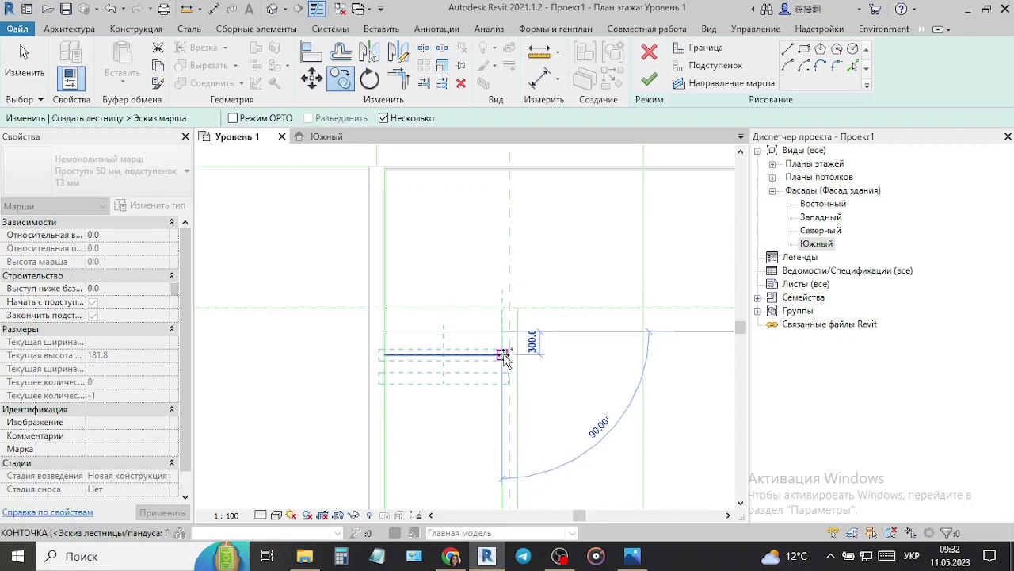
click(504, 354)
click(511, 377)
key(Escape)
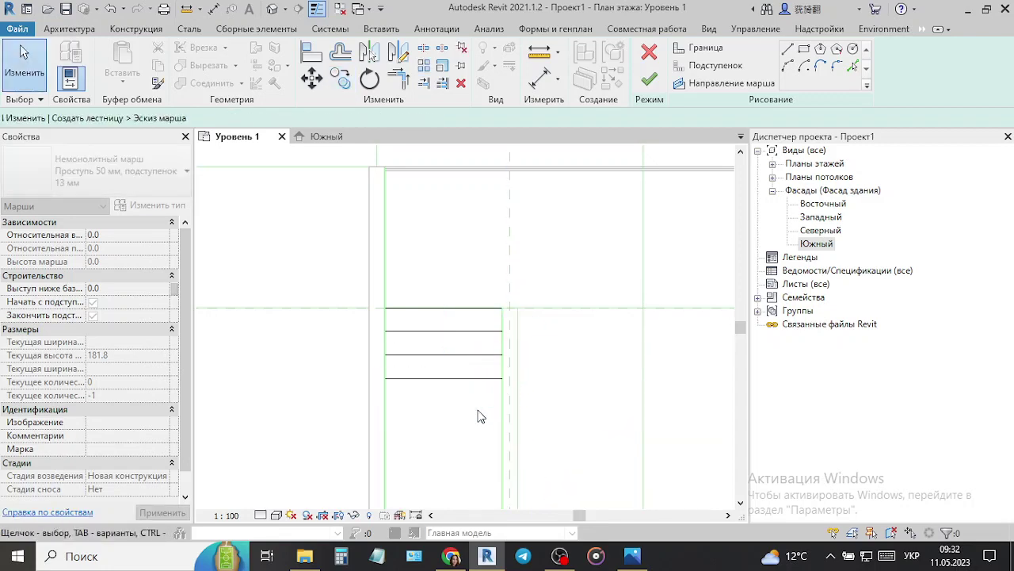
- Copy the group of risers 900 lower twice to extend the run
click(446, 330)
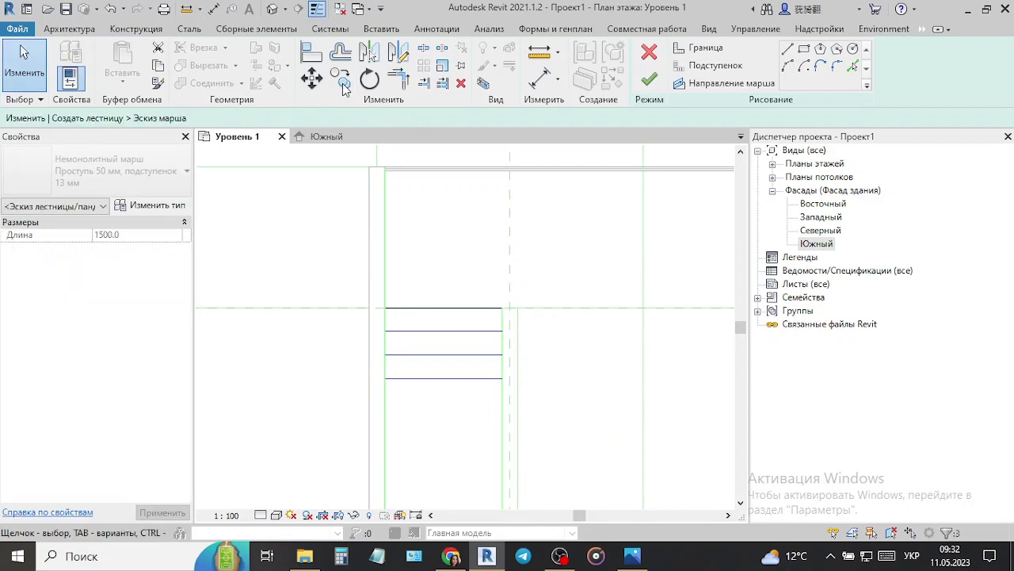
key(c)
key(o)
click(504, 309)
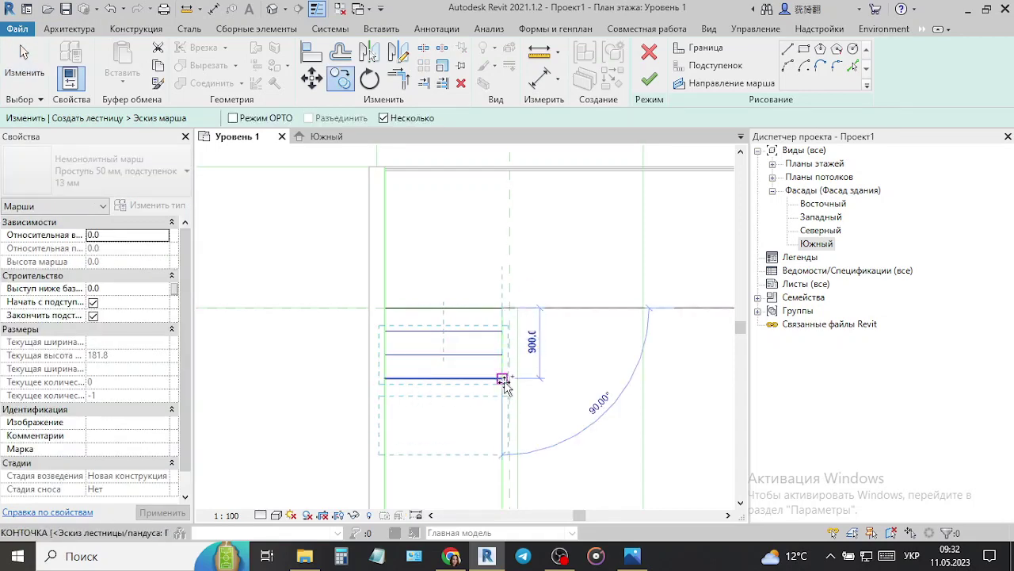
scroll(504, 380, up, 1)
middle_drag(500, 453, 519, 244)
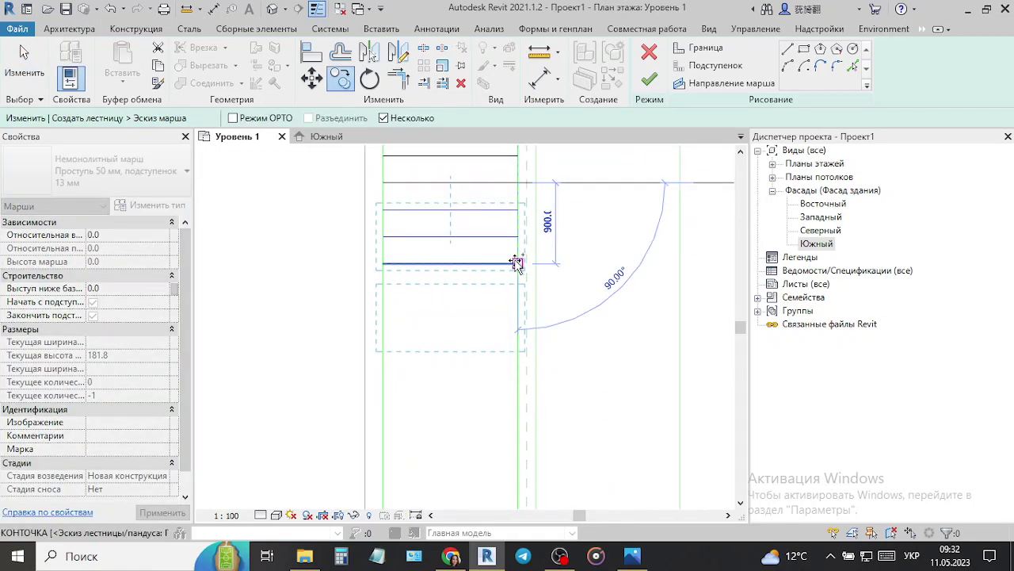
click(517, 263)
click(517, 343)
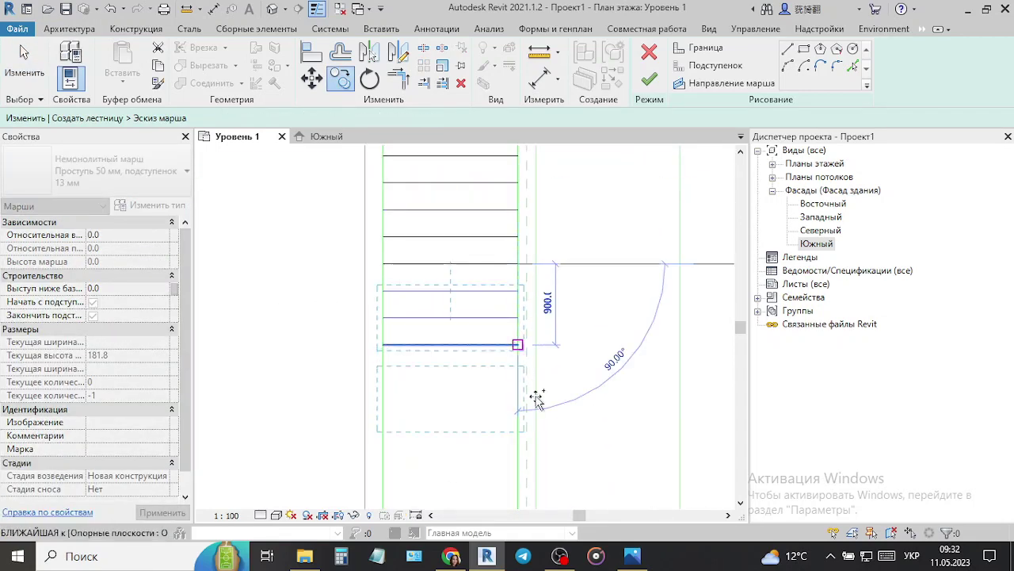
key(Escape)
scroll(516, 419, down, 2)
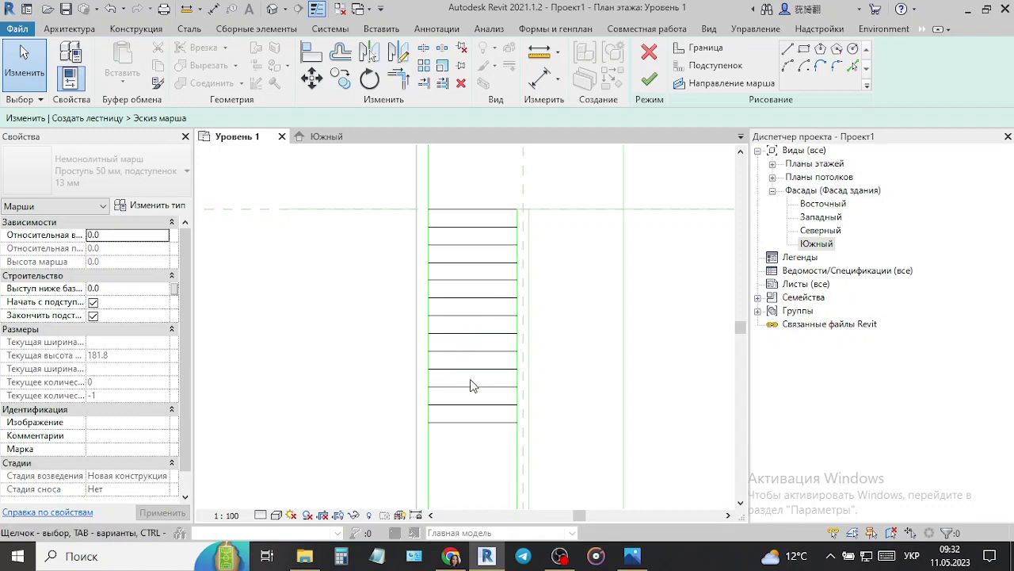
- Move the lowest riser lines further down the first flight
drag(474, 431, 461, 399)
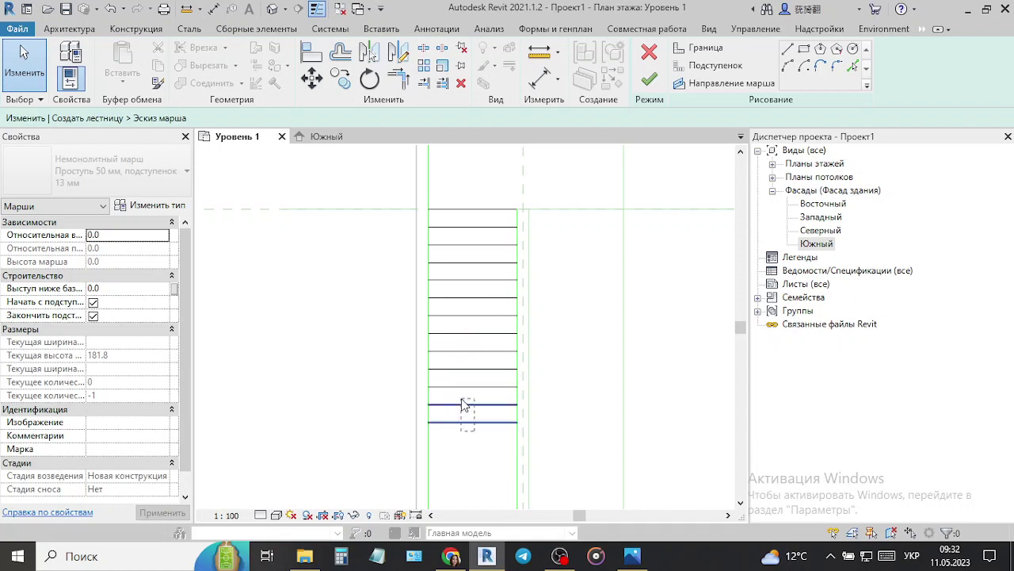
mouse_move(489, 442)
mouse_down()
mouse_move(473, 415)
mouse_move(478, 402)
mouse_up()
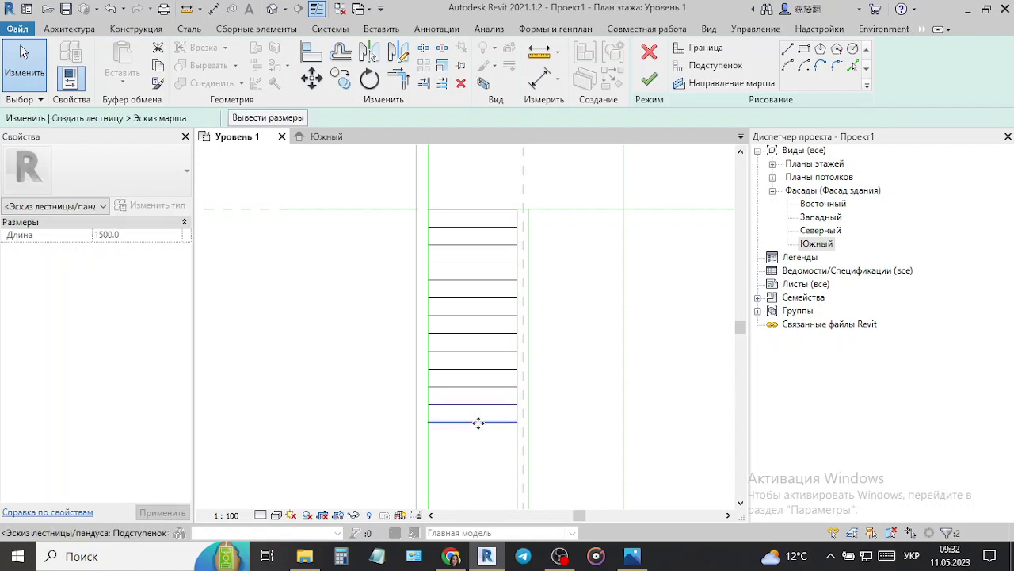
click(312, 77)
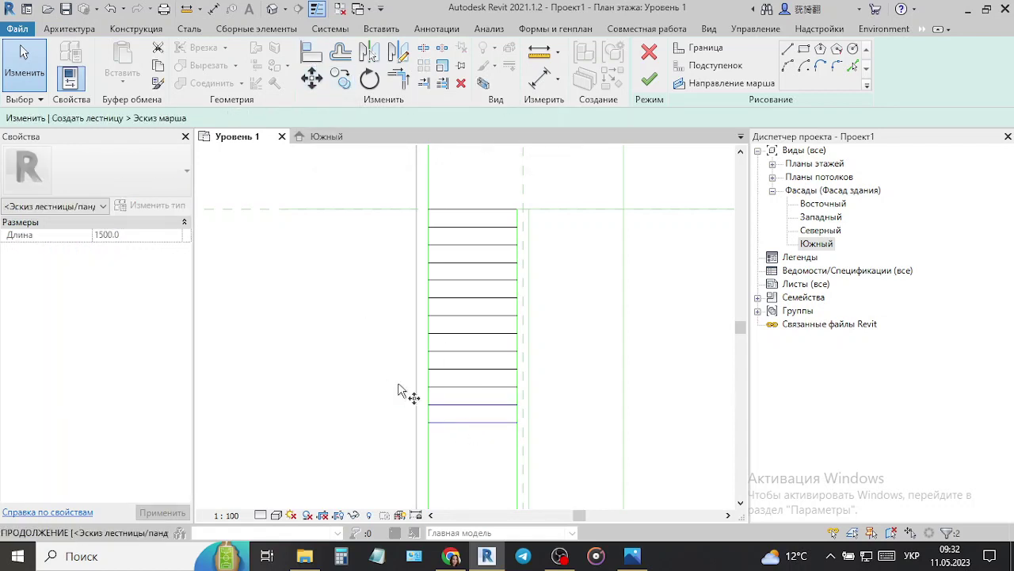
click(436, 407)
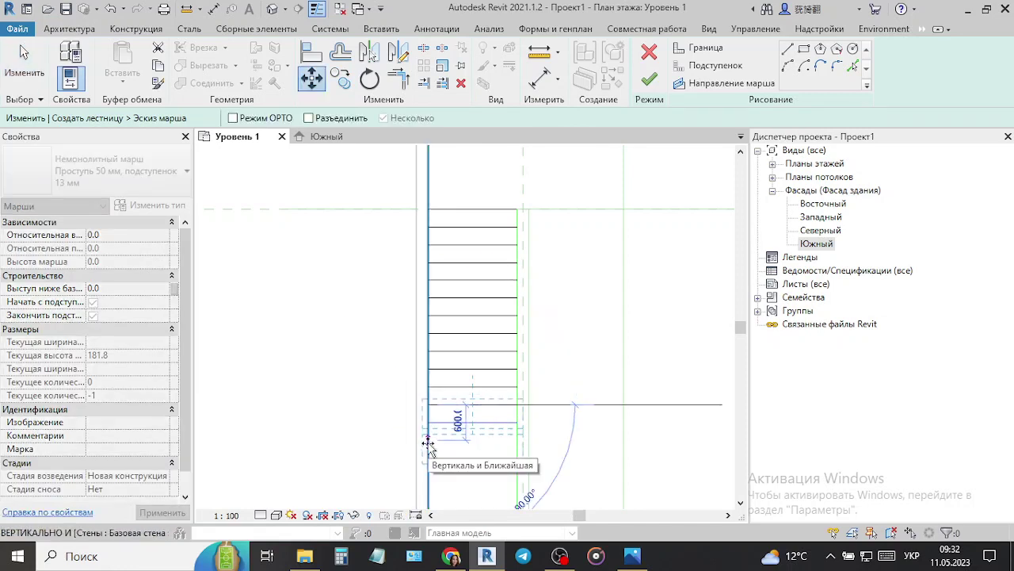
click(428, 448)
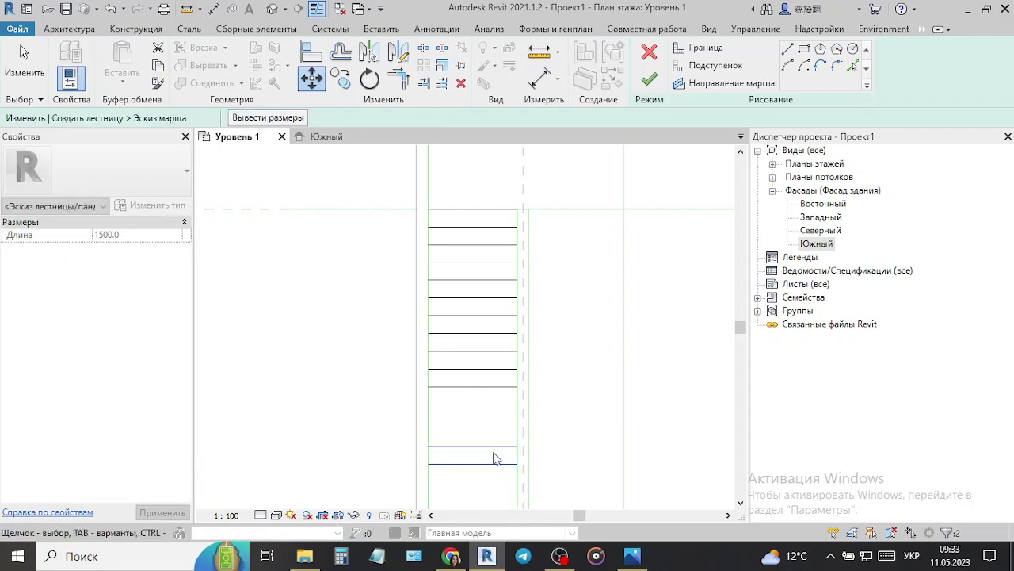
middle_drag(500, 446, 487, 310)
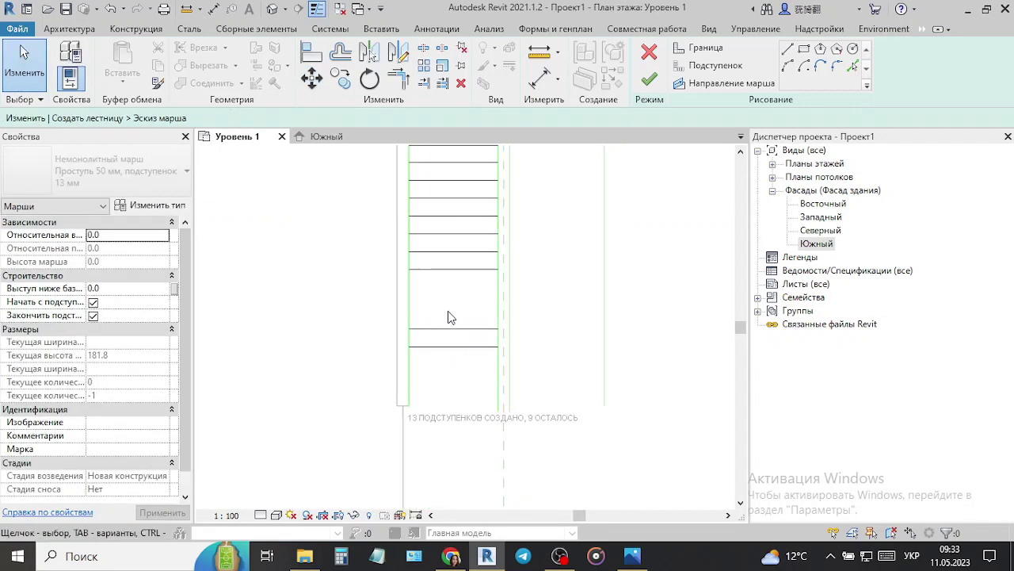
mouse_move(446, 309)
mouse_down()
mouse_move(446, 379)
mouse_move(434, 337)
mouse_up()
key(m)
key(v)
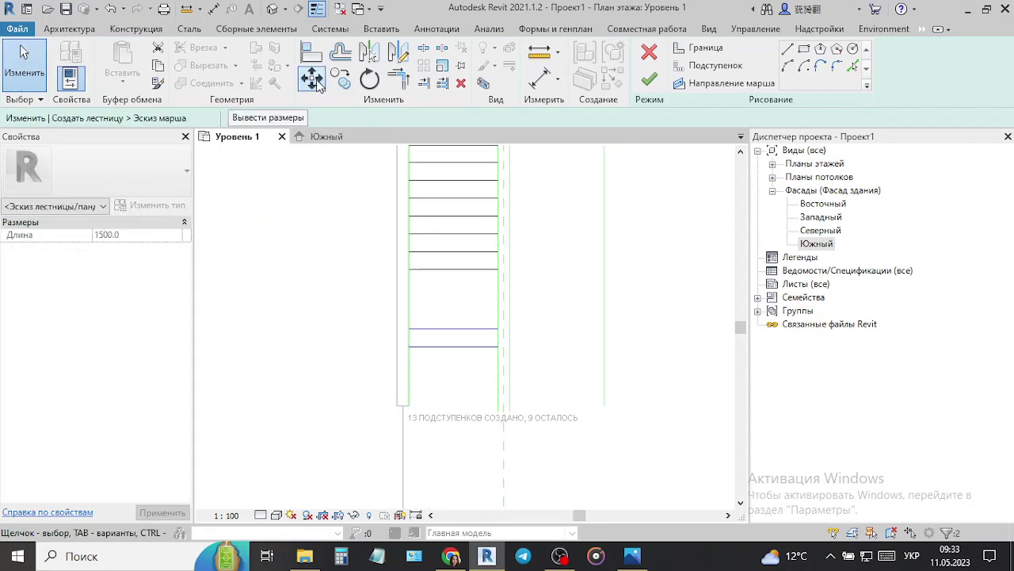
click(408, 329)
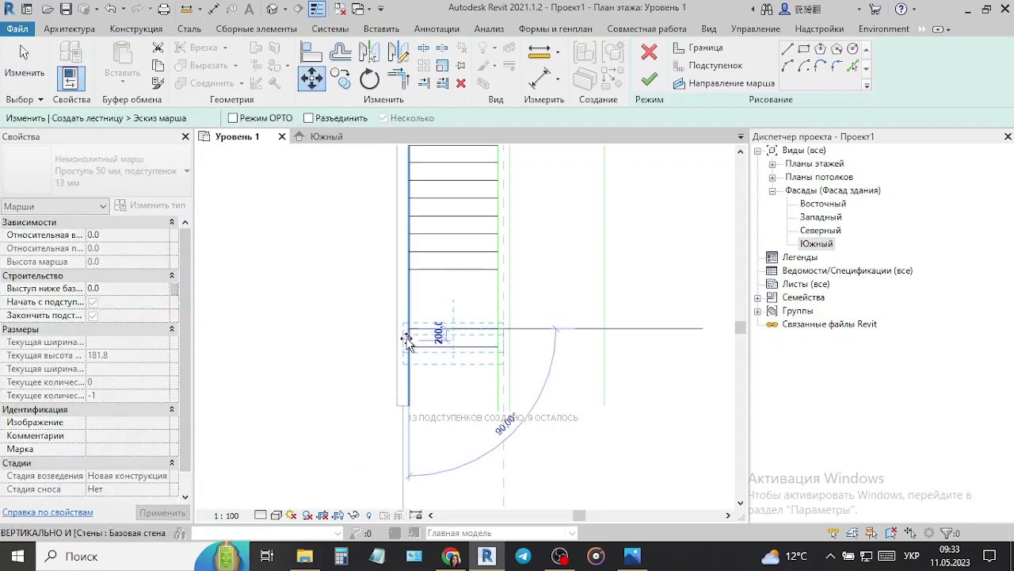
click(408, 359)
key(Escape)
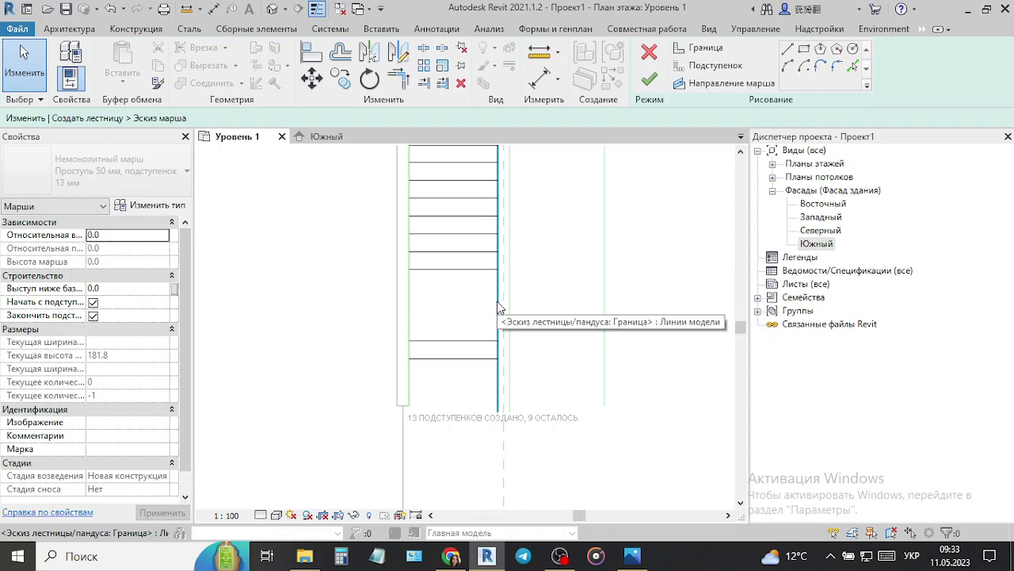
- Trim a riser to the boundary and detach the elements in the resulting join error
mouse_move(471, 301)
middle_down()
mouse_move(437, 335)
mouse_move(436, 373)
middle_up()
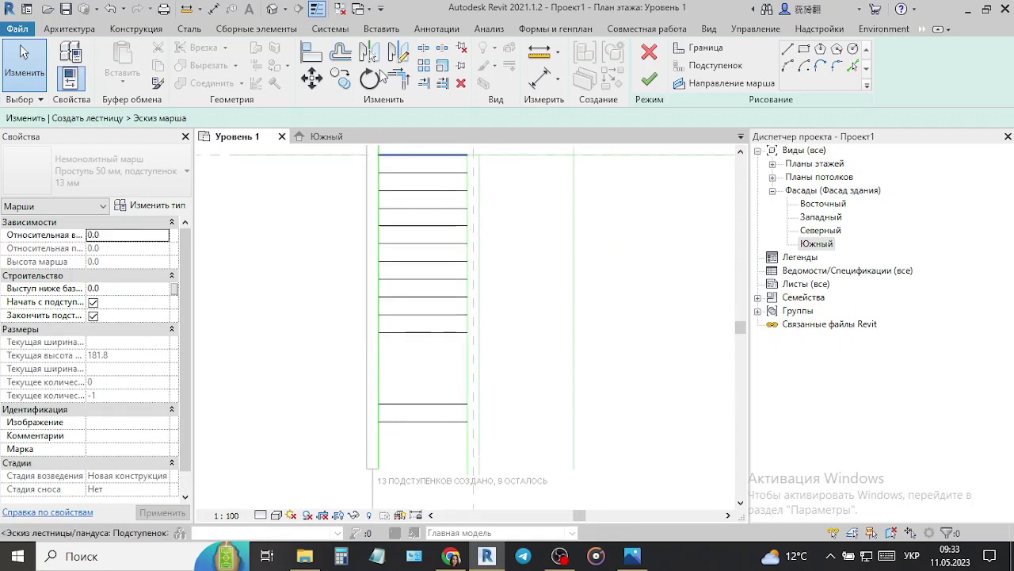
click(423, 82)
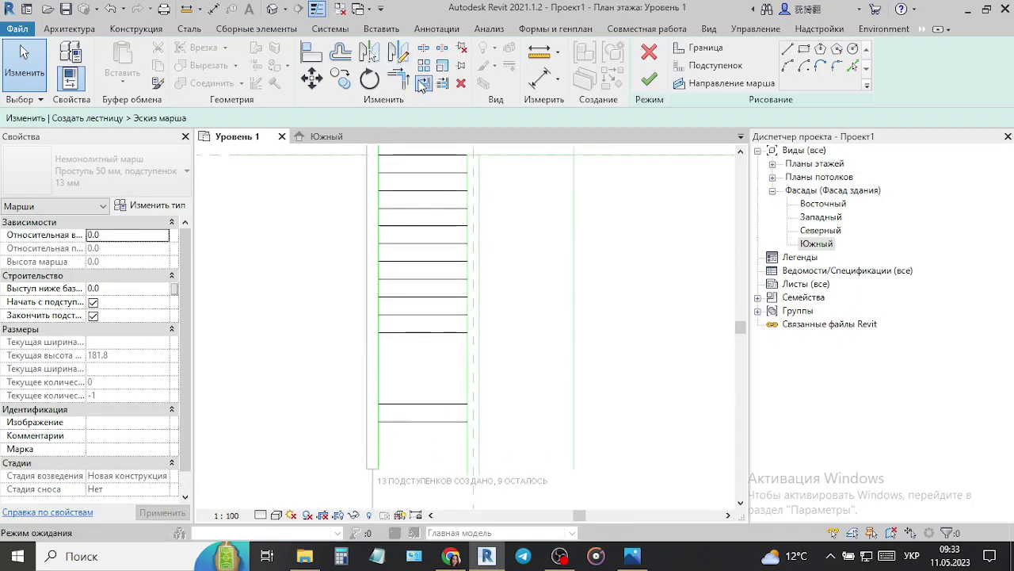
click(462, 333)
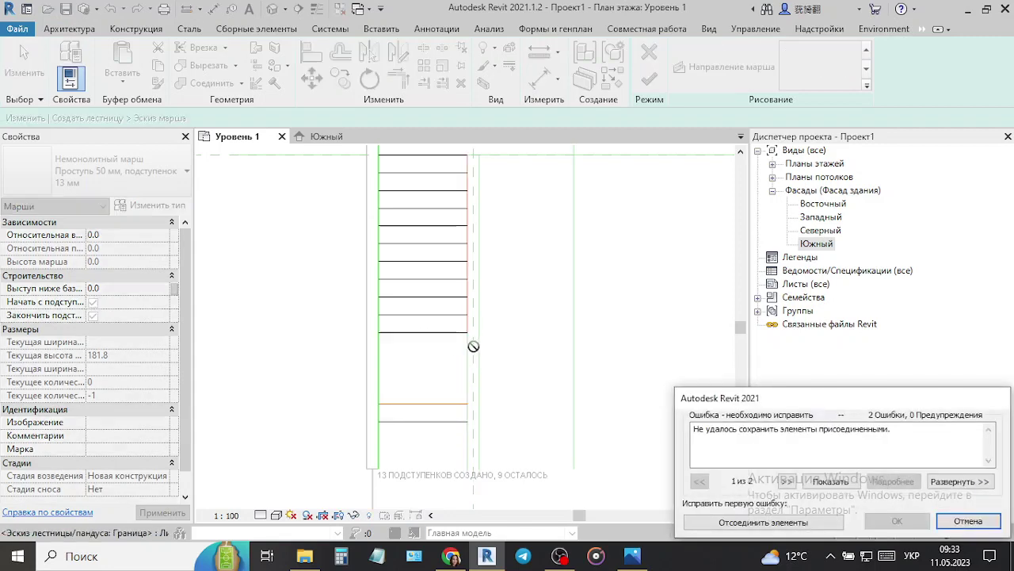
click(715, 524)
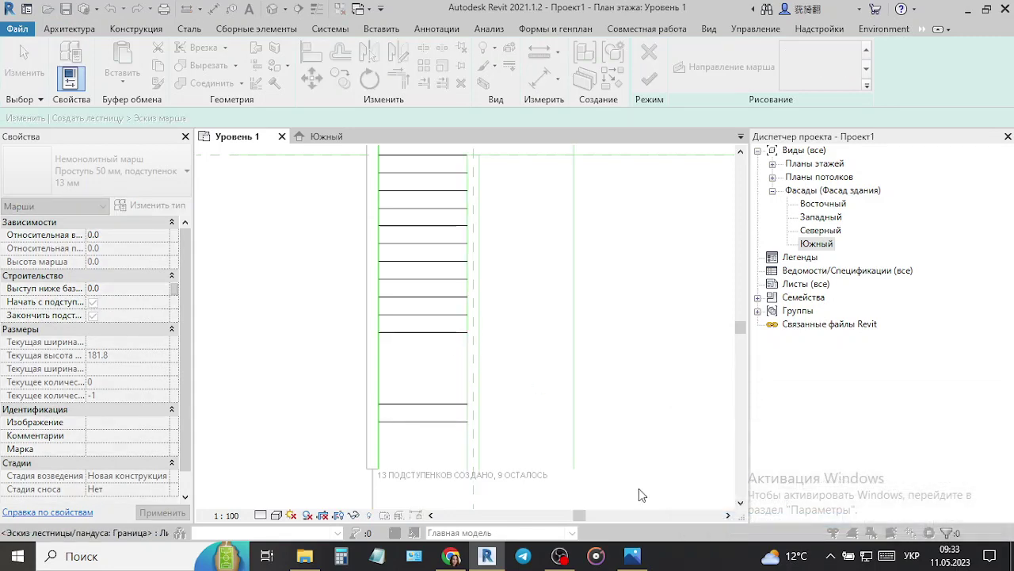
- Stretch the bottom riser line and swing it upright, right of the first flight
key(Escape)
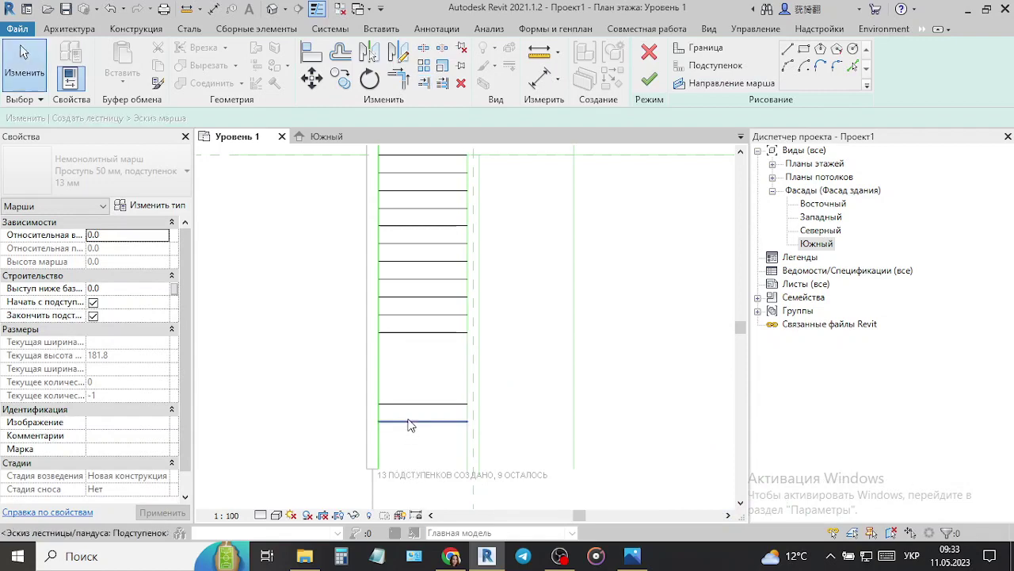
click(467, 422)
drag(467, 423, 573, 421)
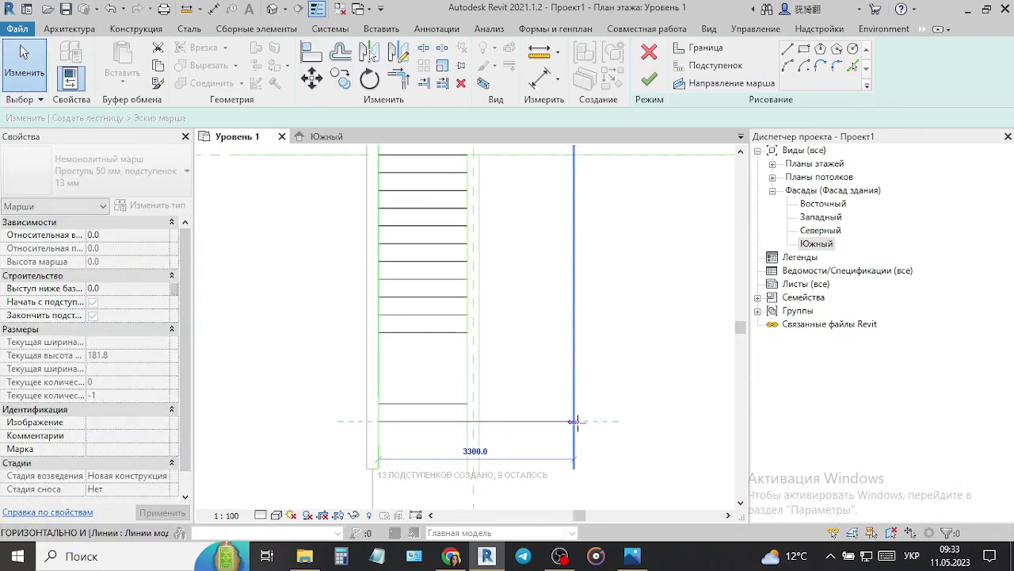
drag(375, 421, 574, 333)
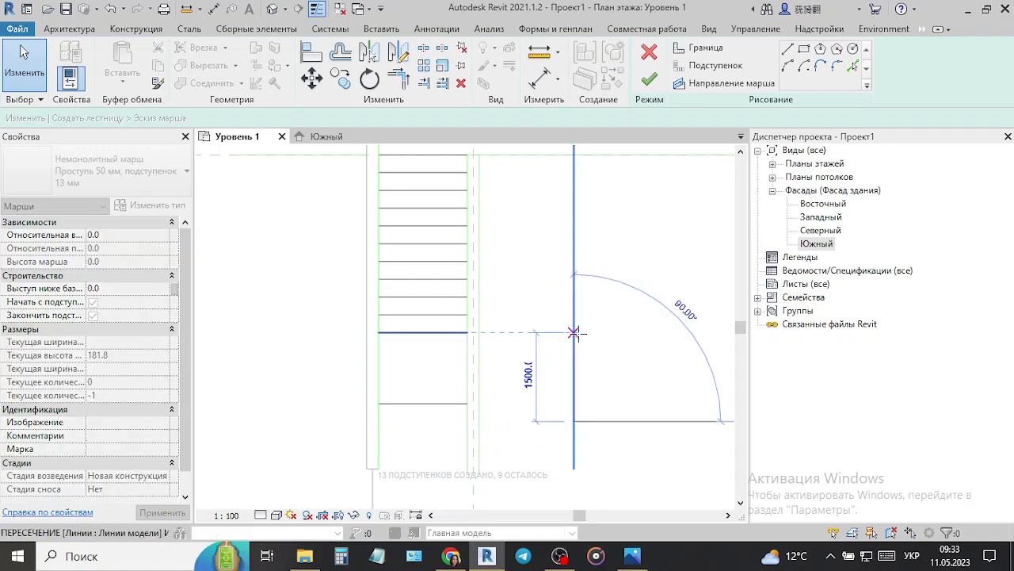
scroll(616, 417, down, 2)
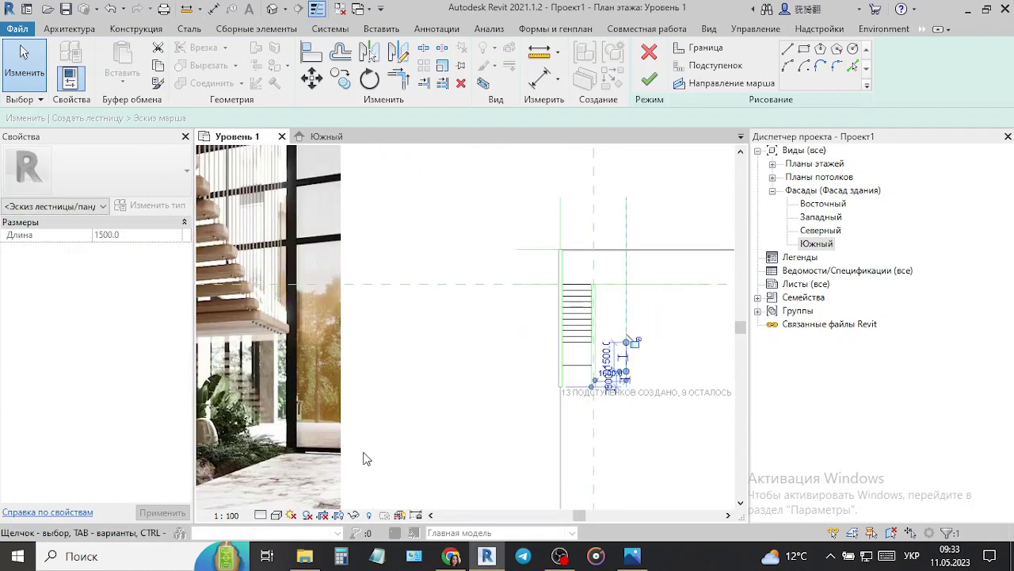
scroll(366, 458, down, 2)
middle_drag(366, 458, 627, 410)
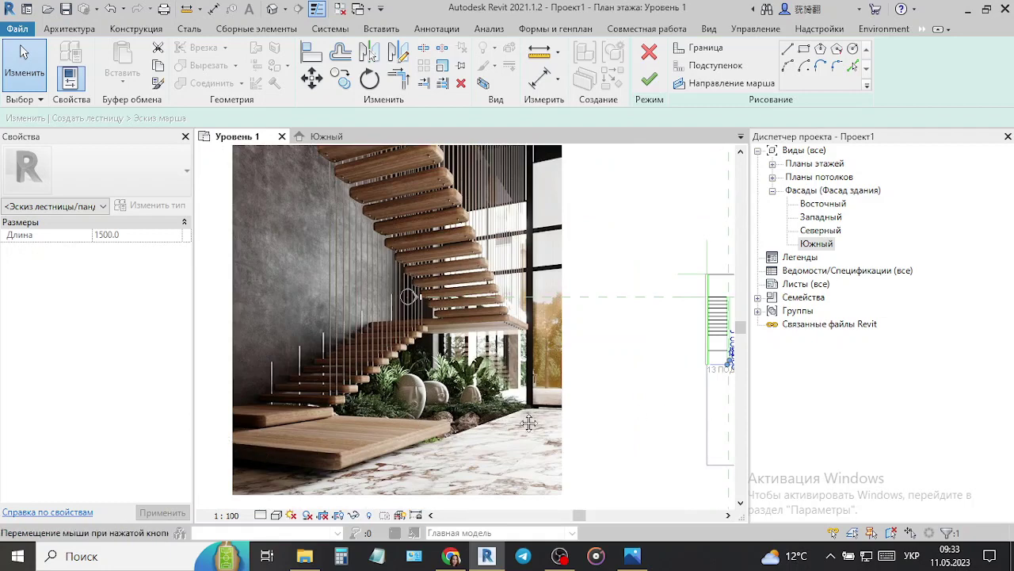
middle_drag(714, 412, 465, 407)
scroll(465, 407, up, 3)
click(511, 444)
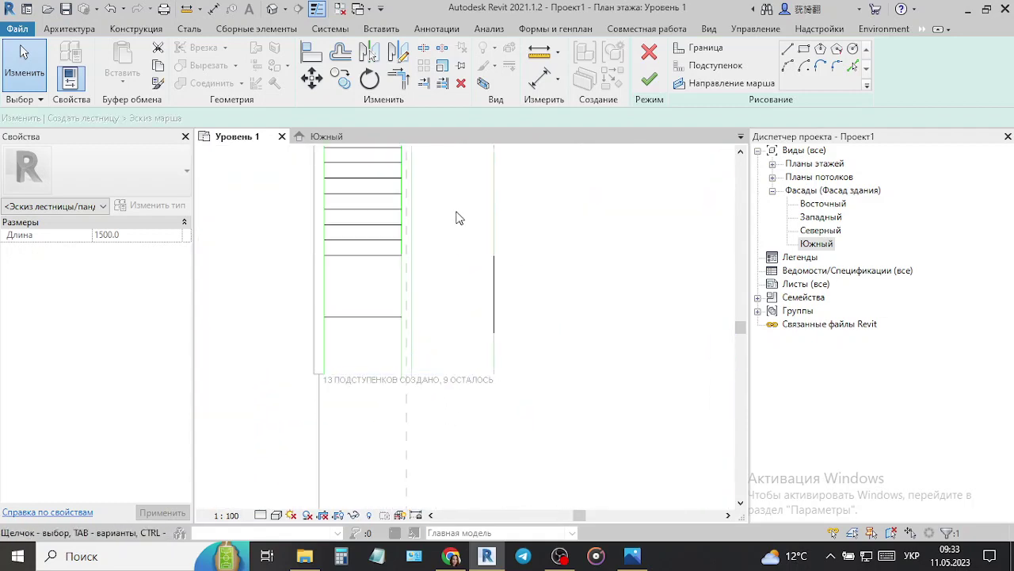
scroll(435, 270, up, 2)
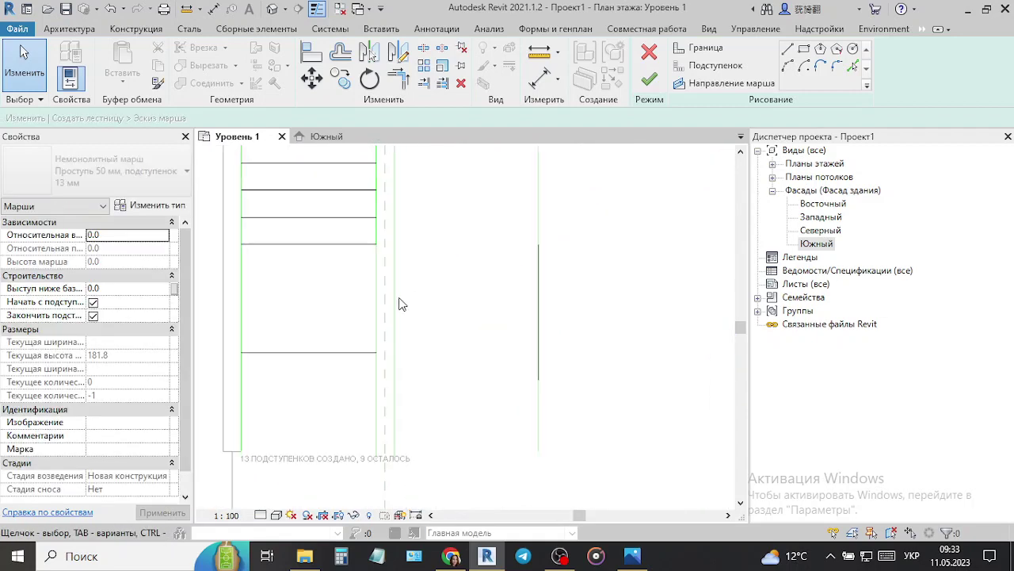
- Set the vertical line's length to 1800 and move it slightly down
click(537, 339)
text(1800)
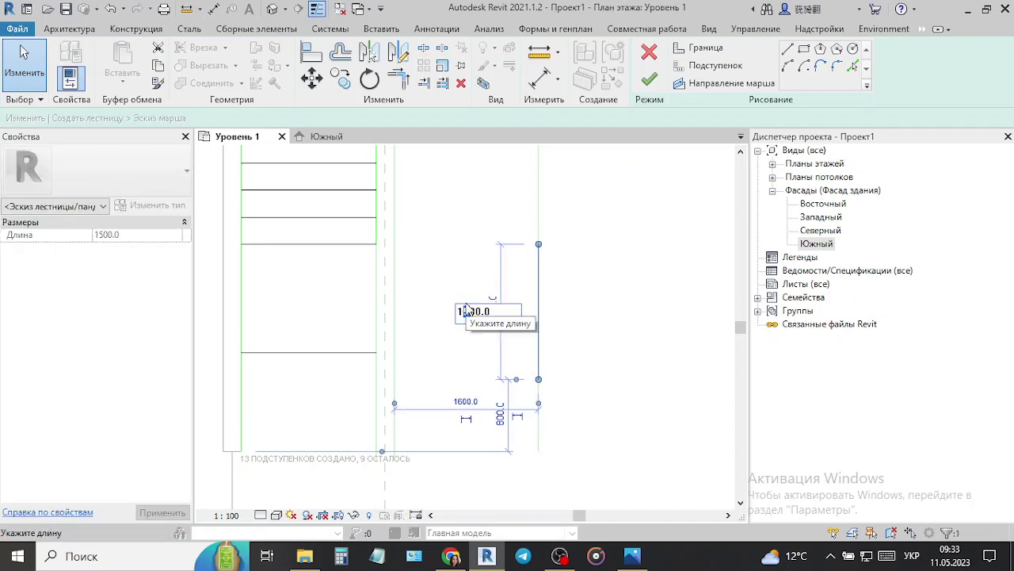
key(Return)
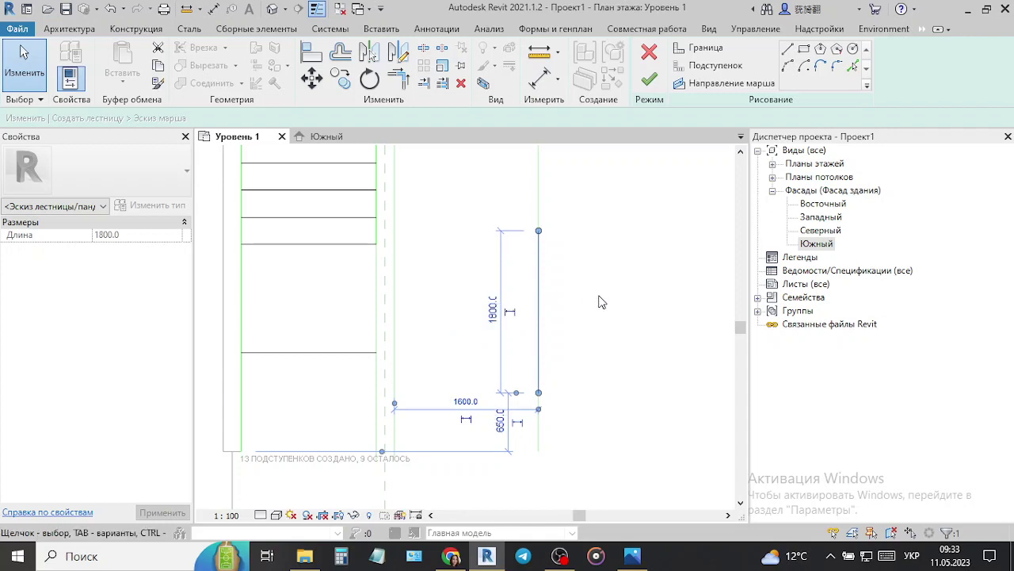
click(312, 77)
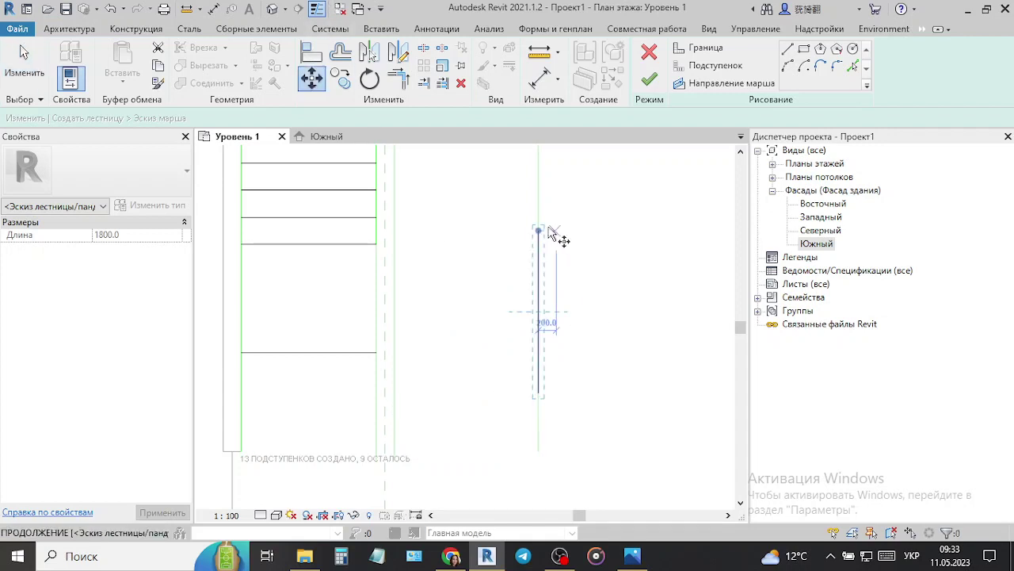
click(539, 230)
click(539, 244)
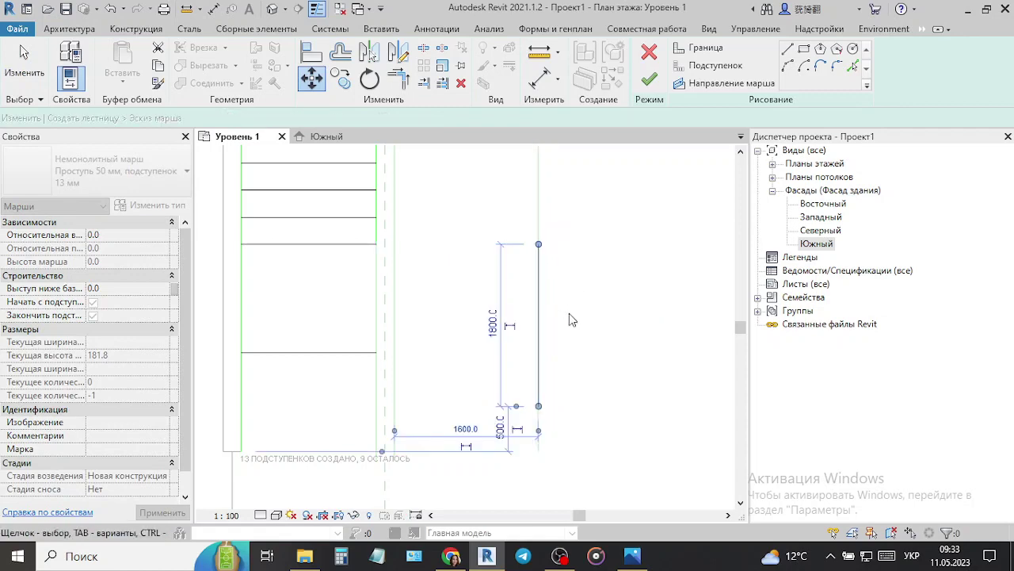
key(Escape)
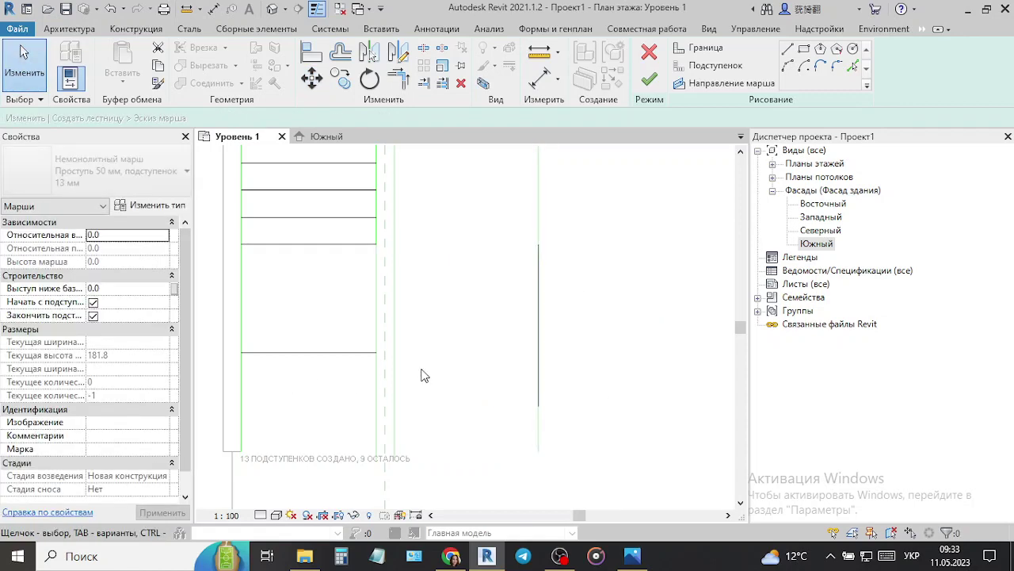
- Draw a horizontal boundary line from the first flight's edge to the vertical line's top
click(242, 385)
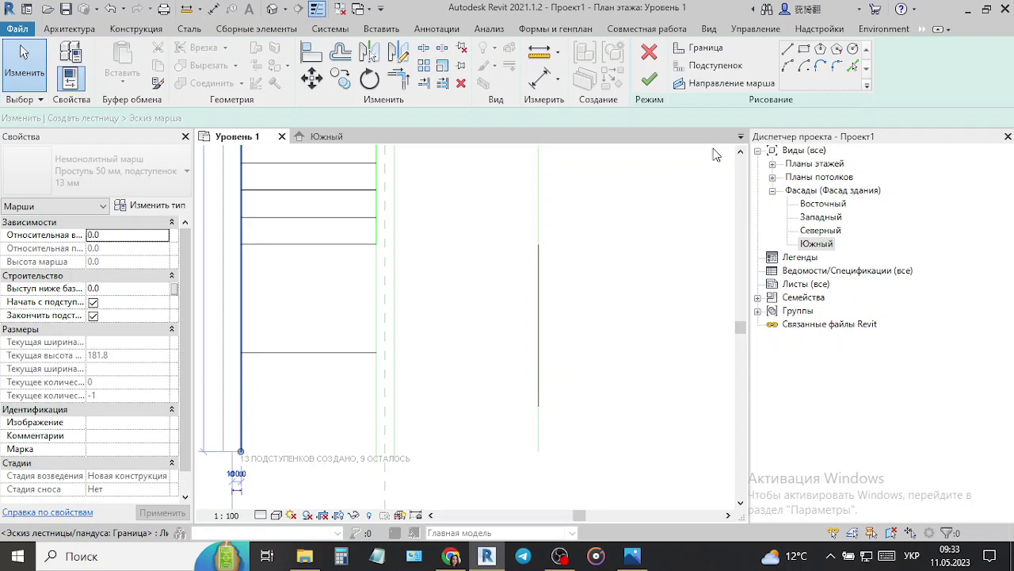
click(712, 51)
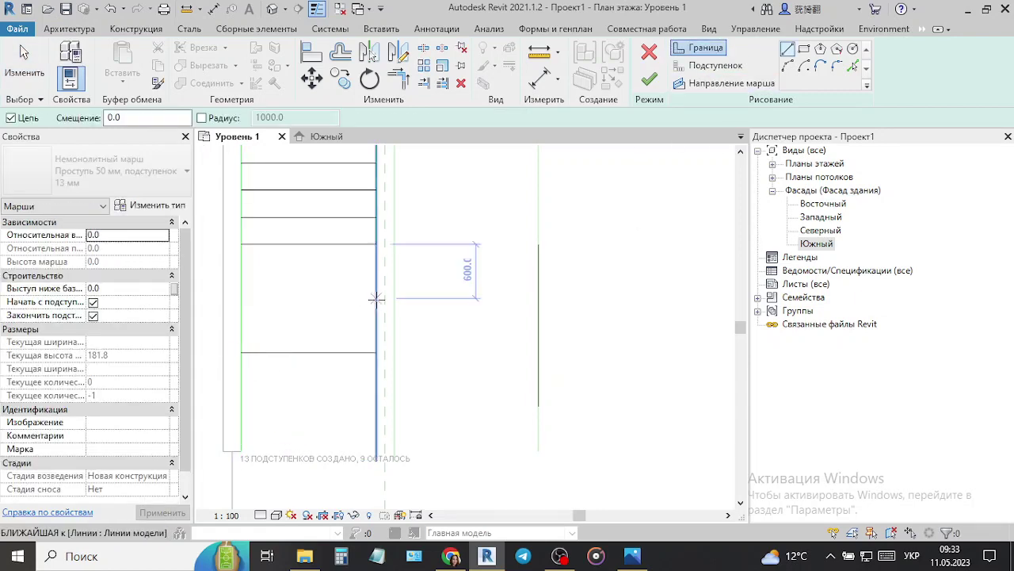
click(376, 244)
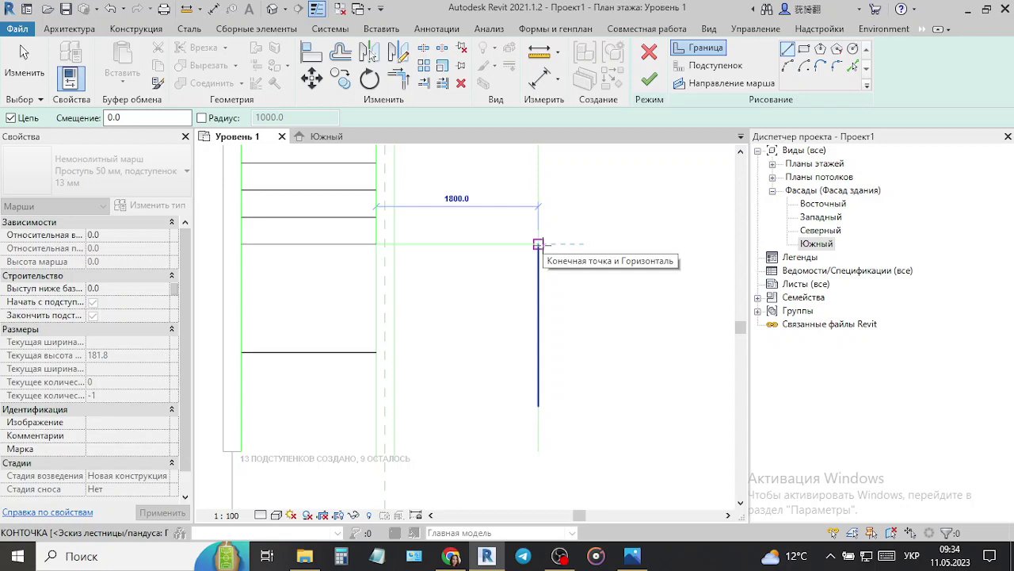
click(538, 244)
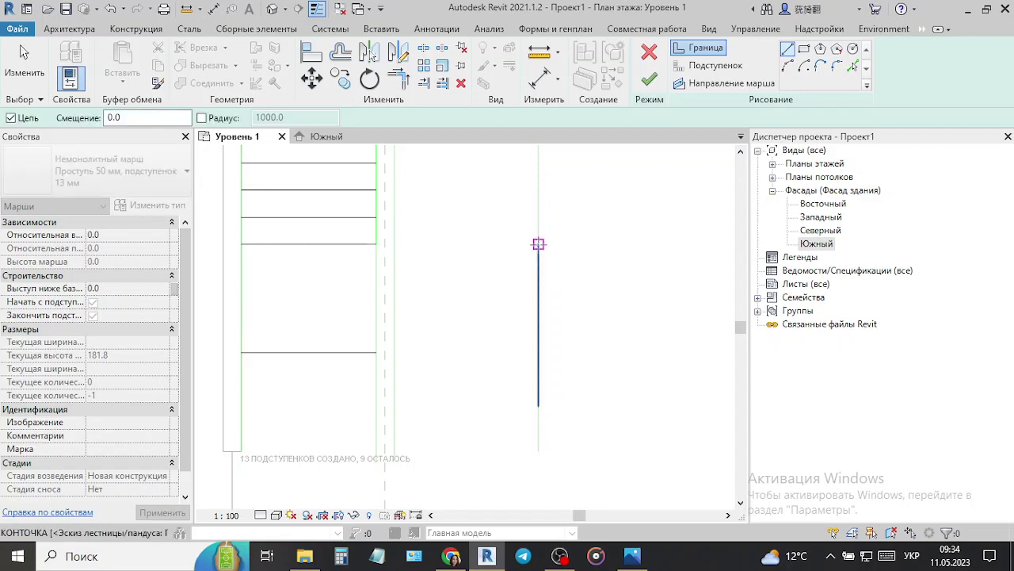
click(538, 244)
click(384, 244)
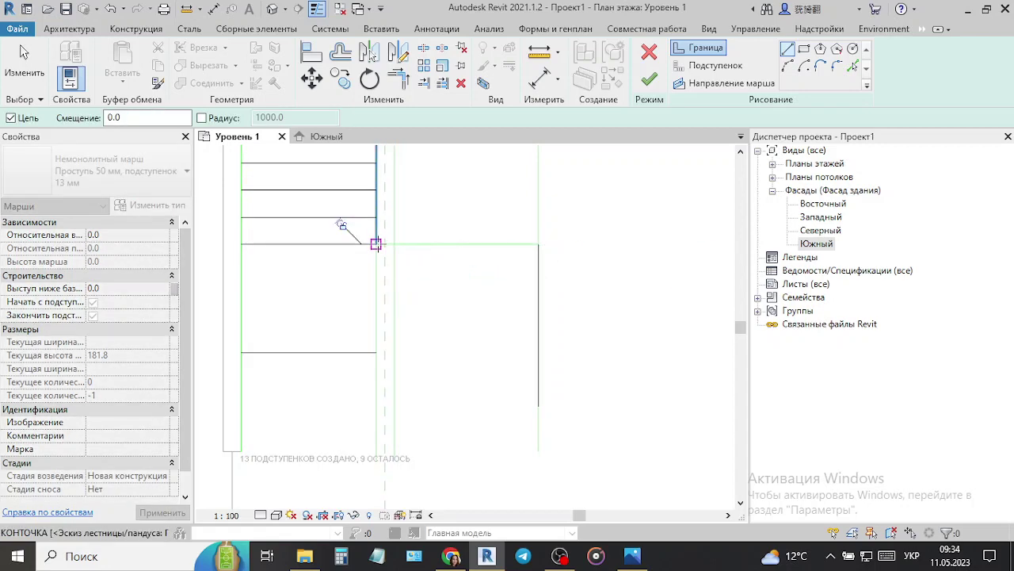
key(Escape)
scroll(476, 333, down, 1)
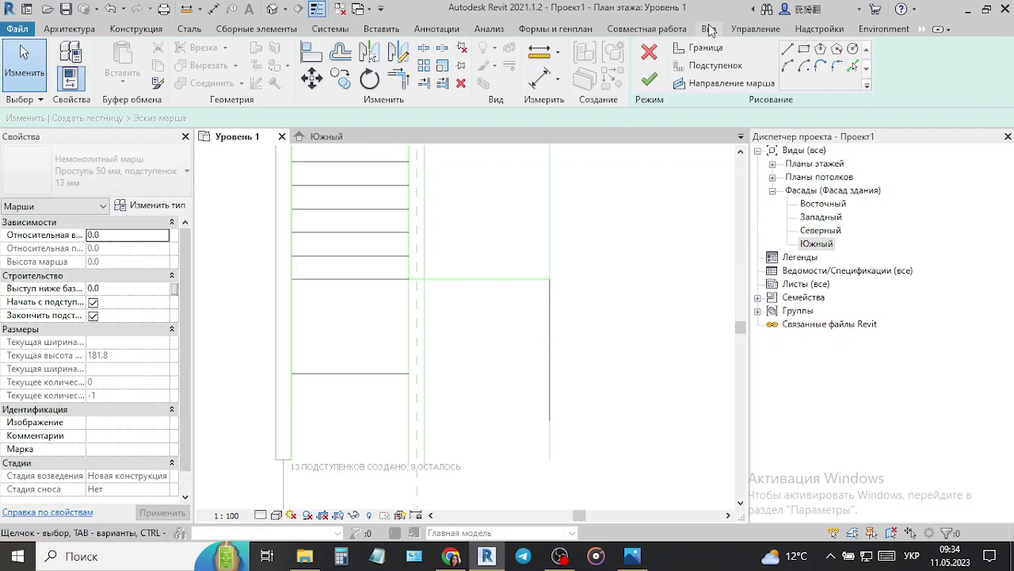
- Delete the bottom horizontal sketch line below the first run
click(709, 65)
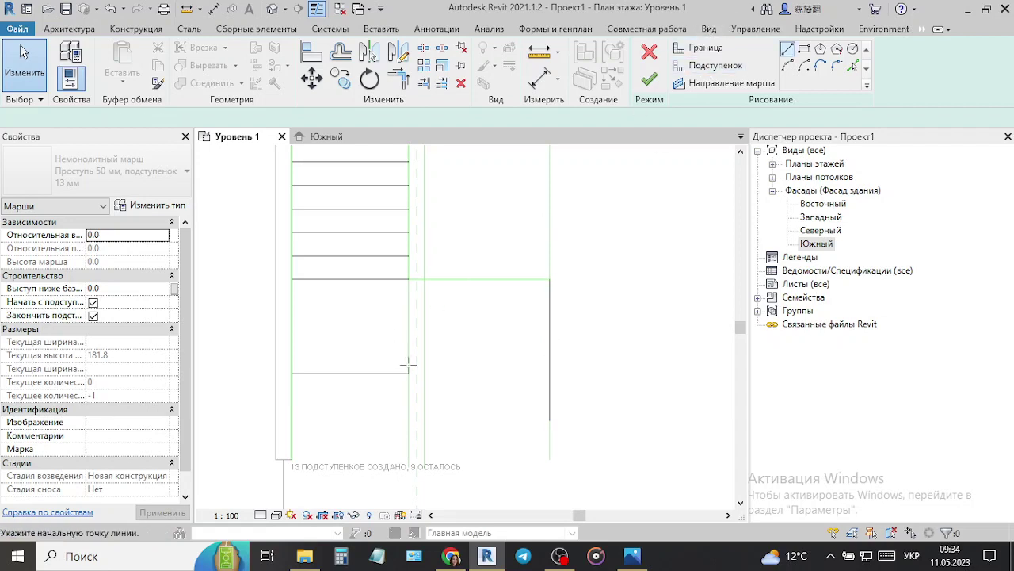
click(408, 372)
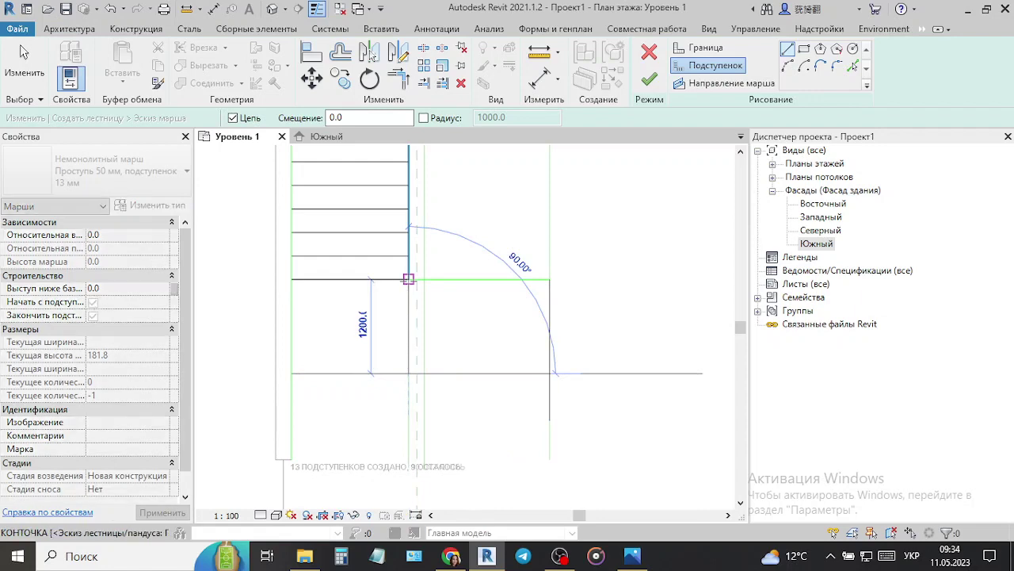
key(Escape)
key(Escape)
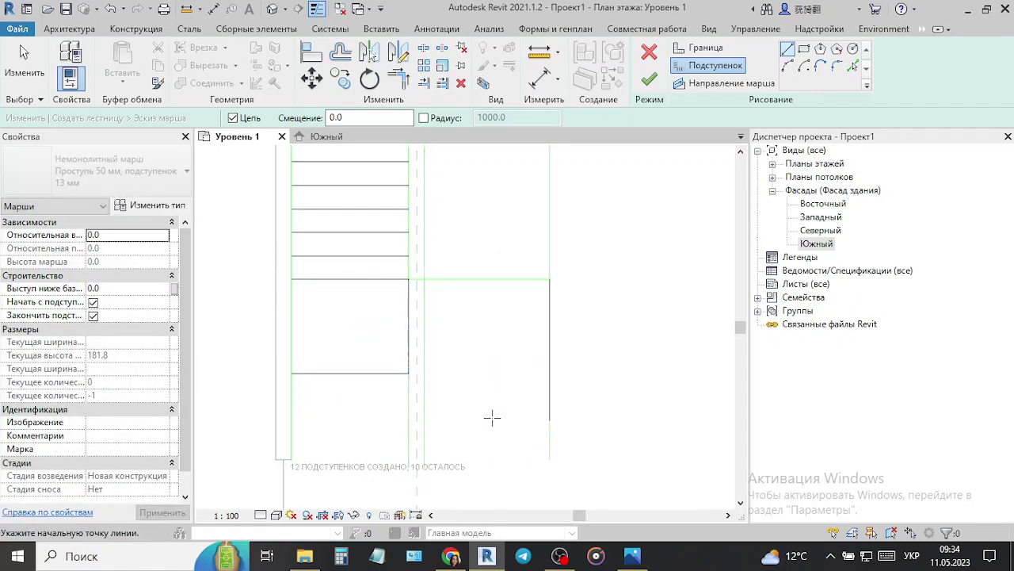
key(Escape)
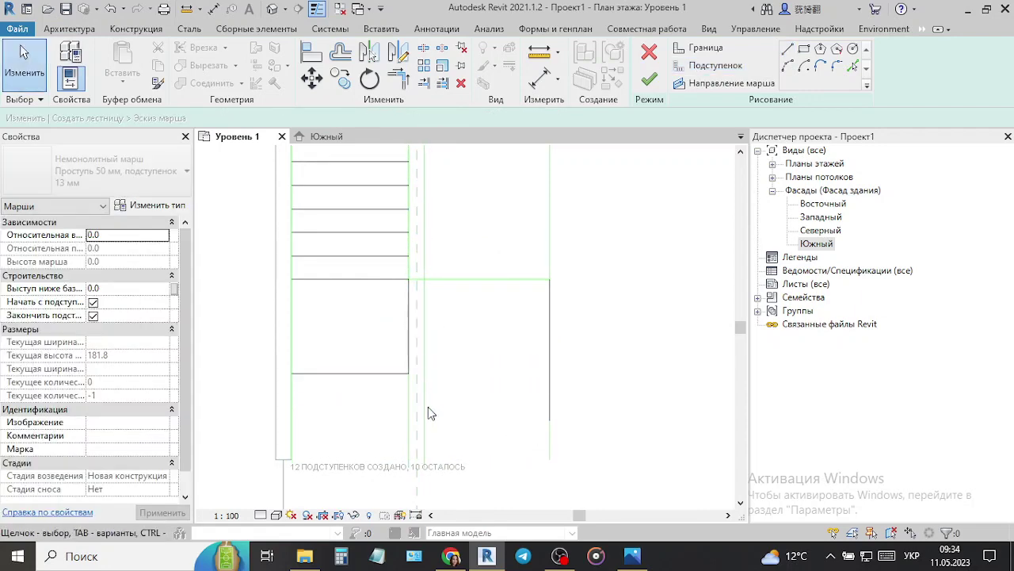
click(385, 376)
key(Delete)
- Draw the landing's bottom boundary edge from the run corner to the left side
click(697, 47)
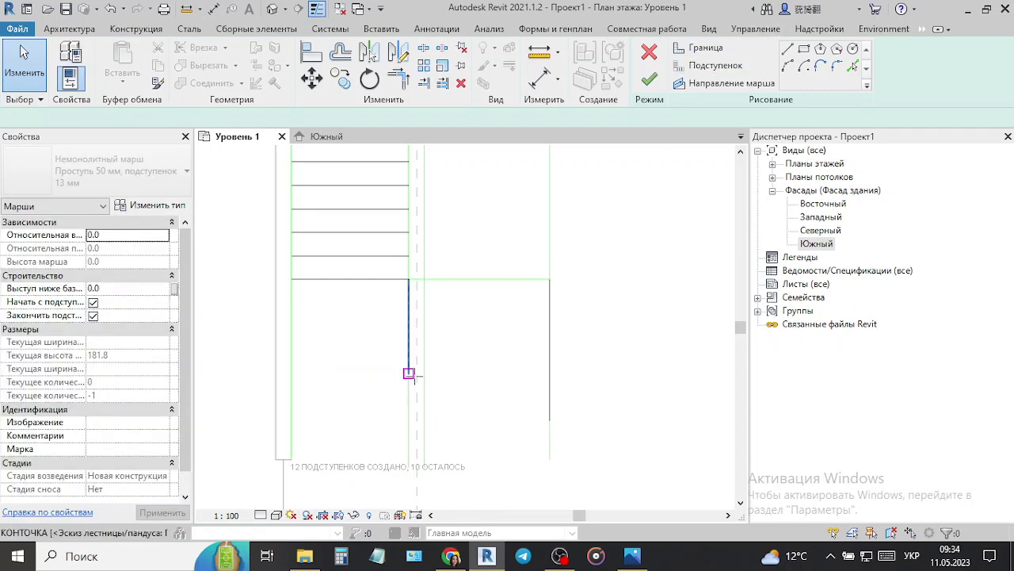
click(408, 373)
click(291, 373)
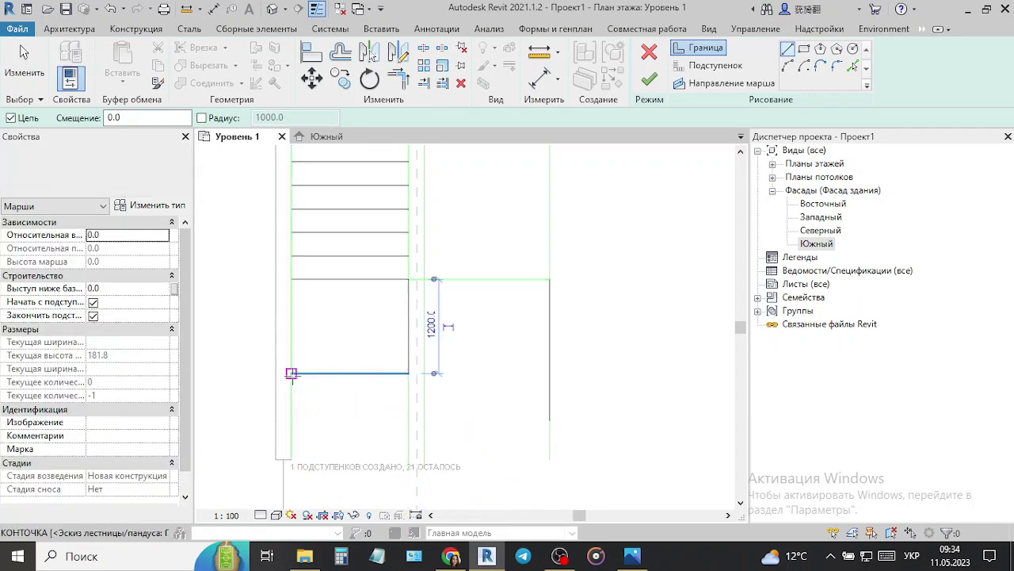
key(Escape)
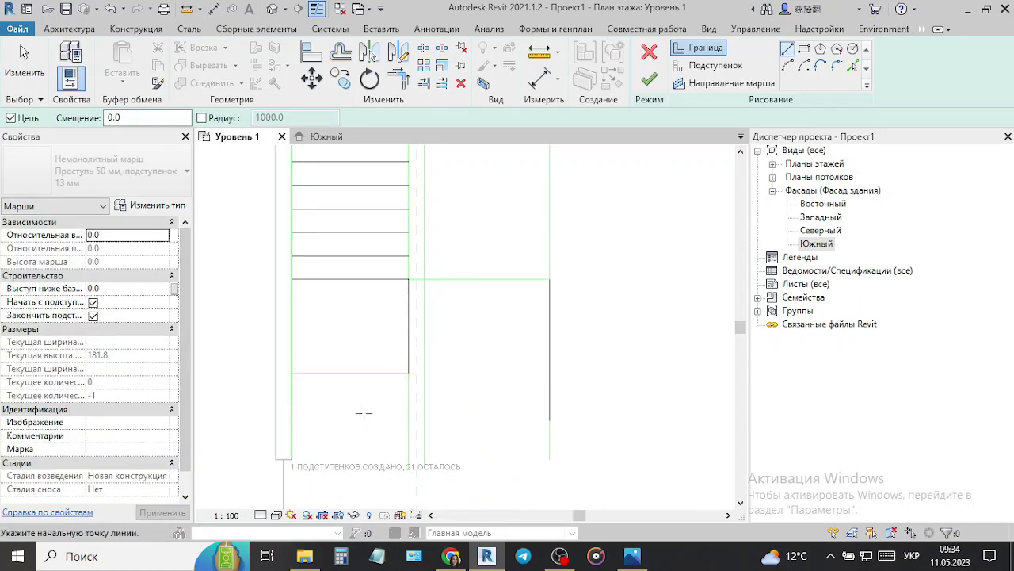
click(408, 373)
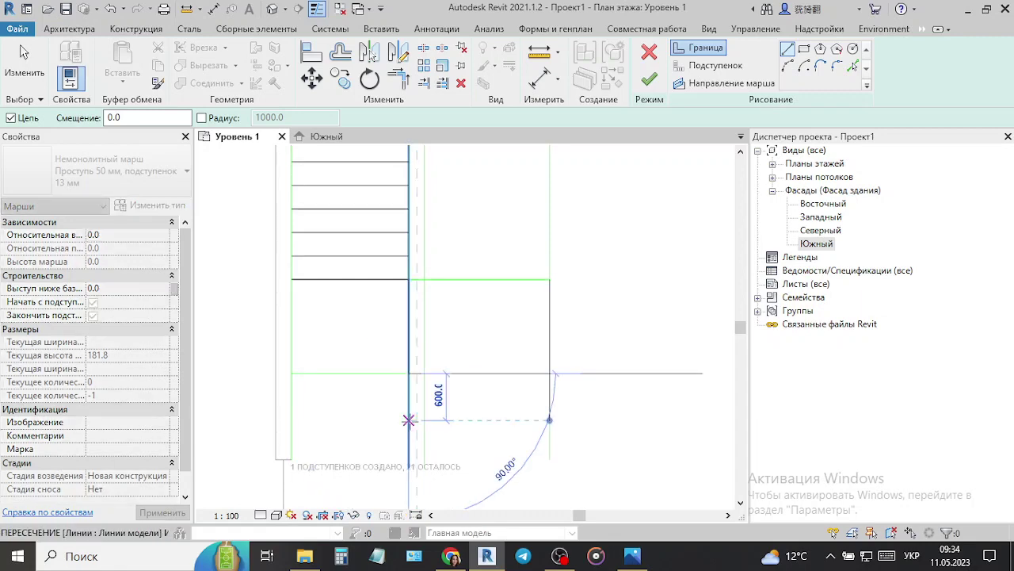
key(Escape)
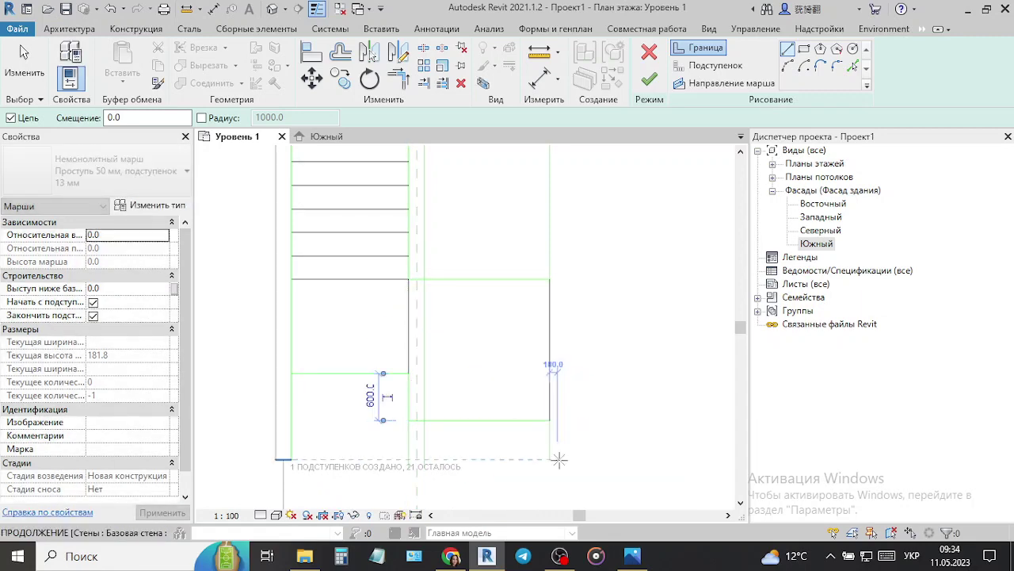
key(Escape)
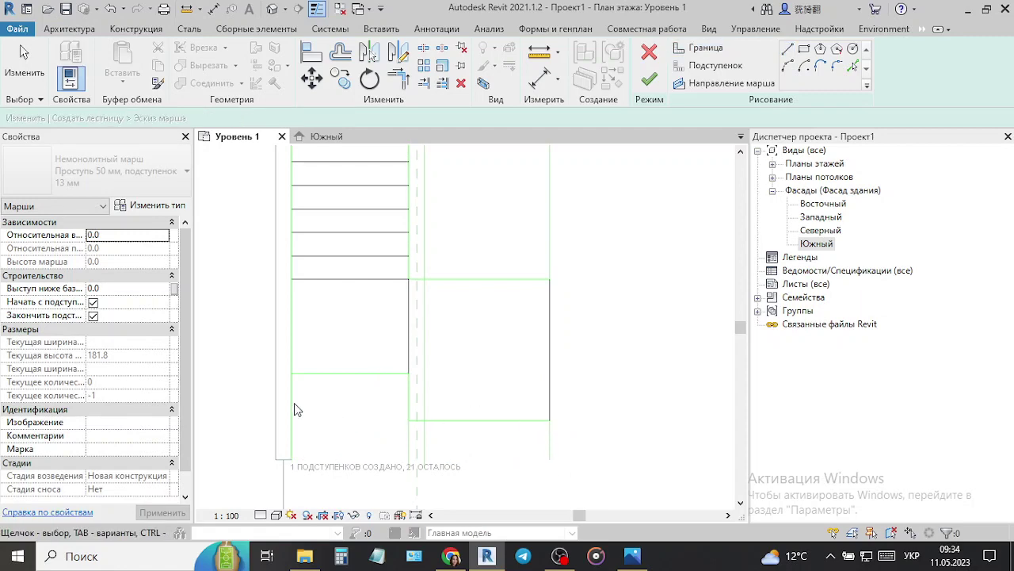
- Trim the left and bottom boundary lines into a clean corner
click(398, 77)
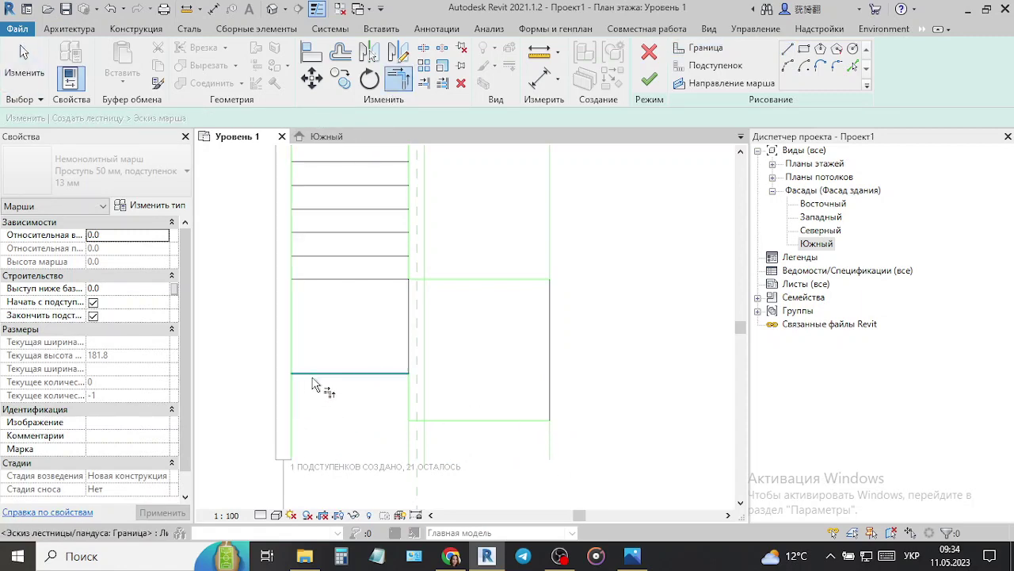
click(309, 373)
click(287, 346)
scroll(414, 468, down, 3)
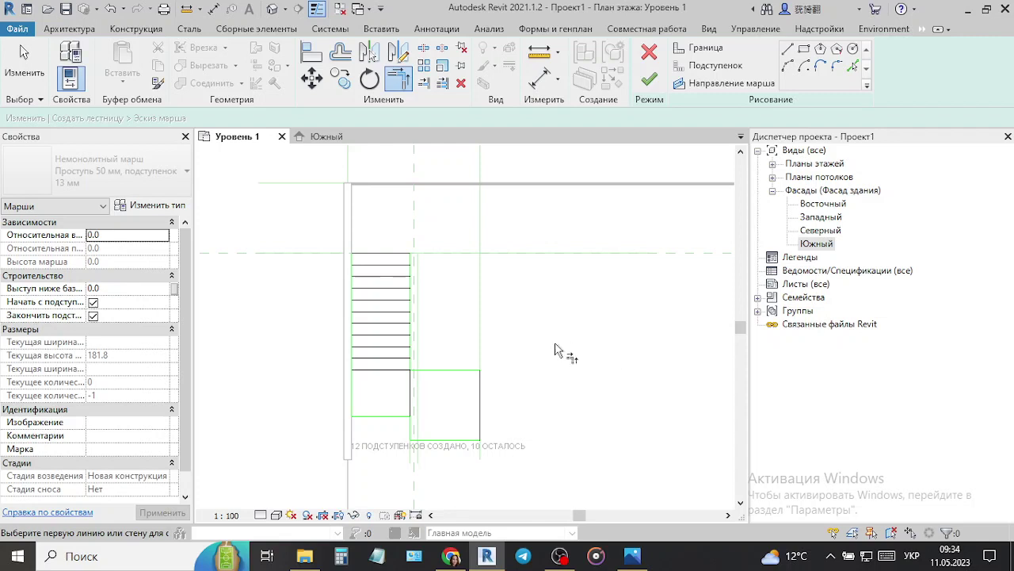
key(Escape)
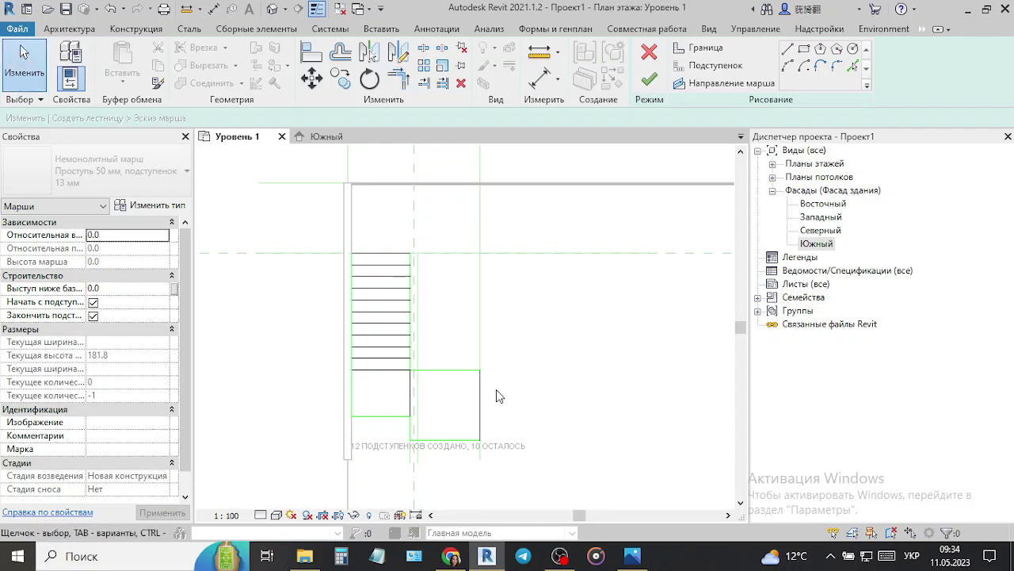
- Draw a stair path down the run and stretch it to 3600 into the landing
click(689, 84)
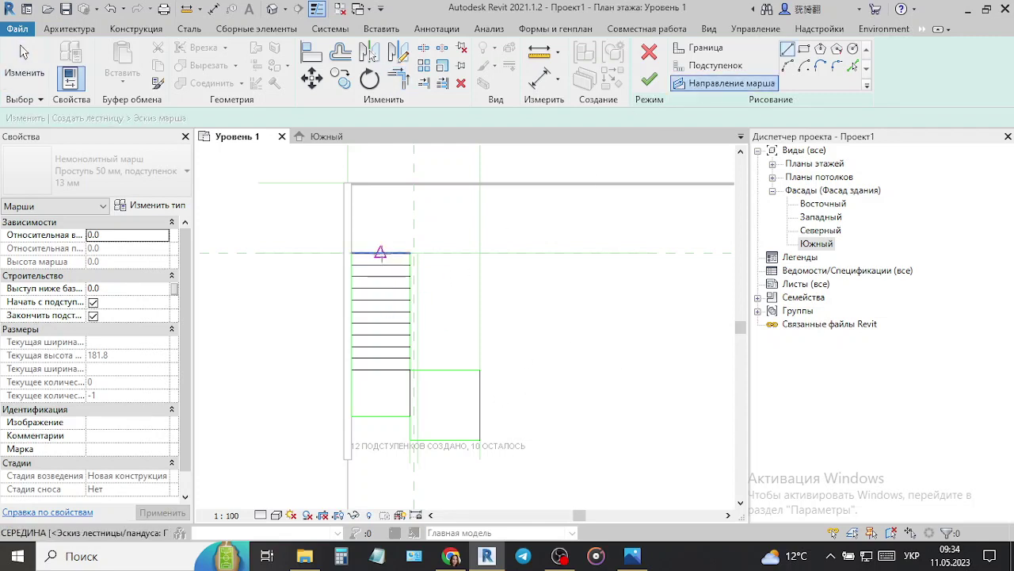
click(380, 253)
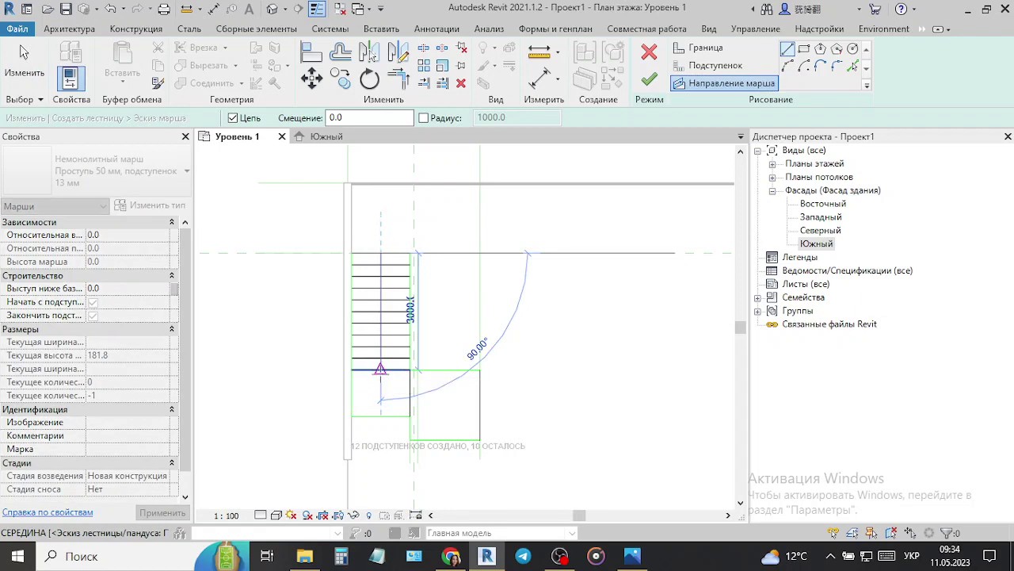
click(381, 370)
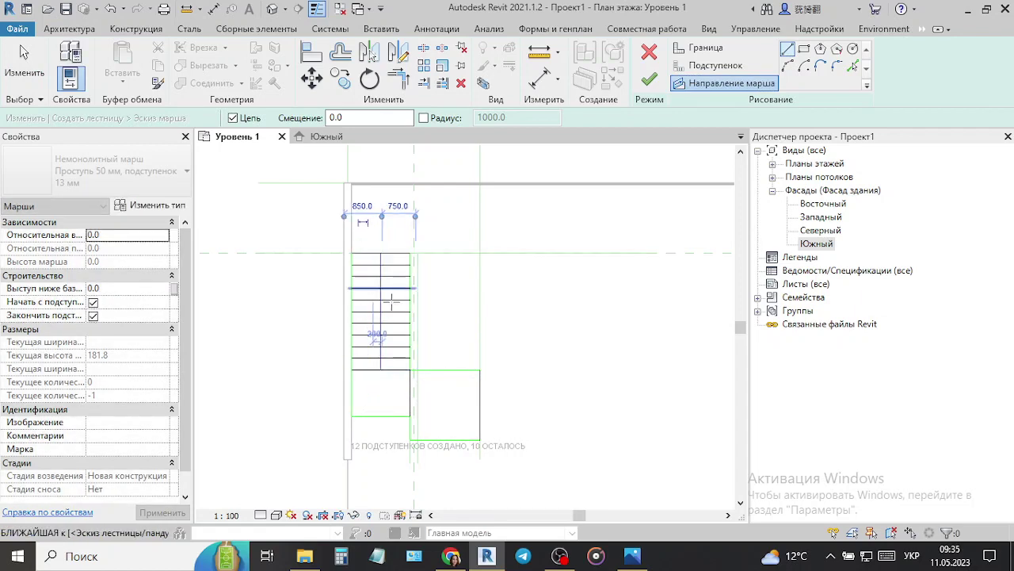
scroll(380, 285, up, 4)
scroll(380, 468, up, 2)
scroll(380, 468, up, 2)
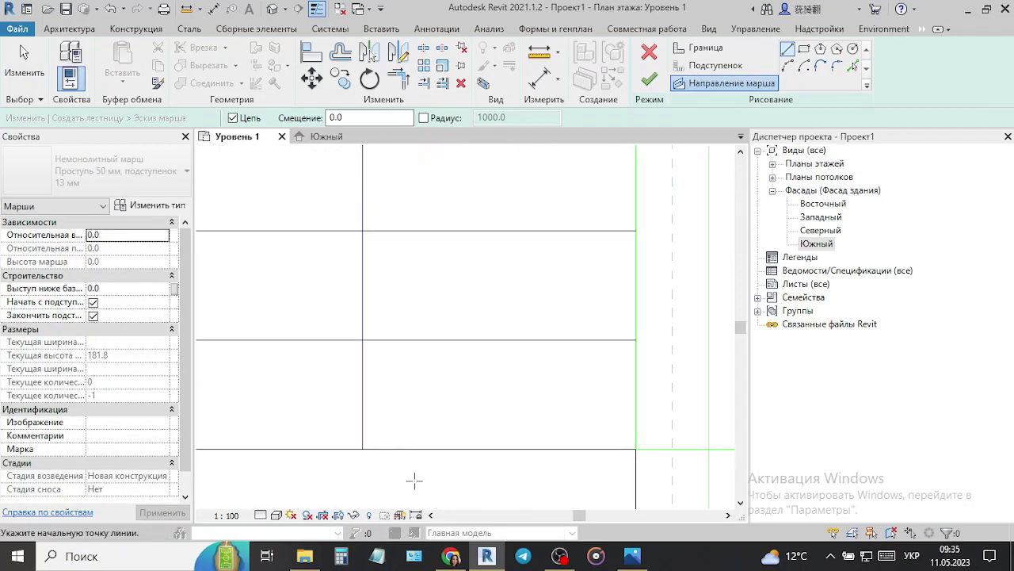
scroll(339, 385, down, 2)
scroll(389, 425, down, 2)
scroll(373, 443, down, 1)
key(Escape)
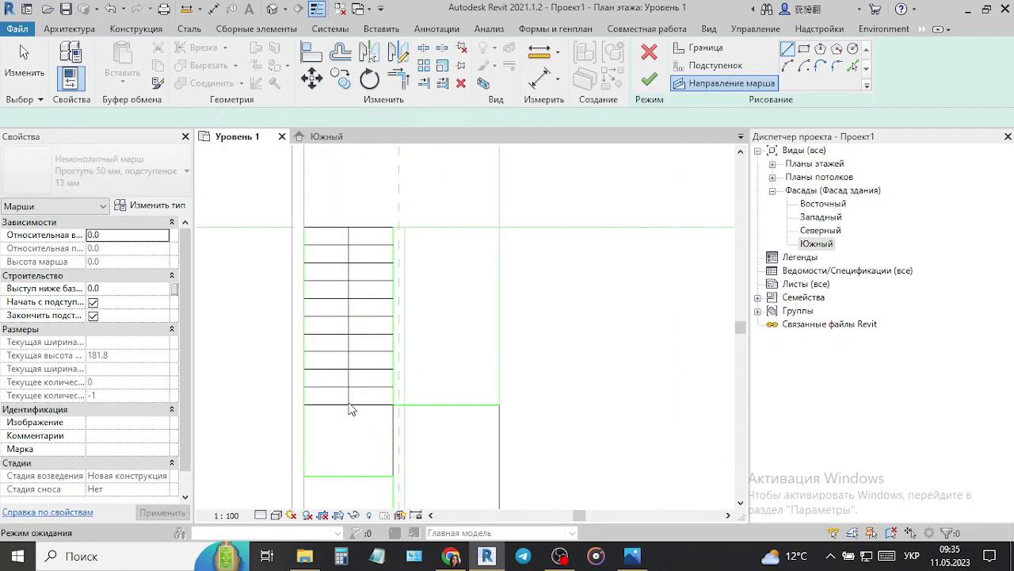
key(Escape)
click(348, 405)
drag(346, 427, 349, 440)
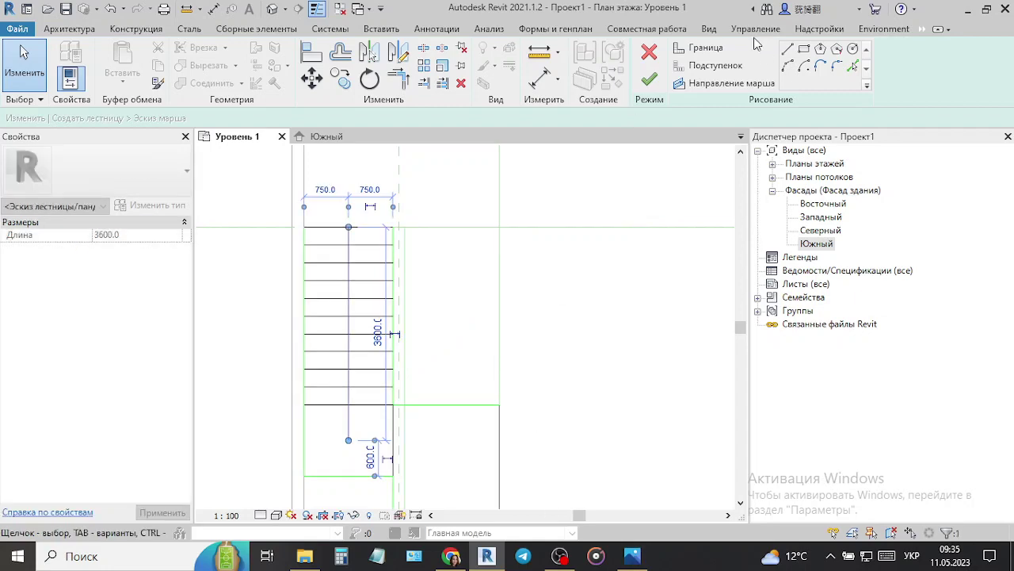
- Add a path line across the landing and finish the stair sketch
click(701, 84)
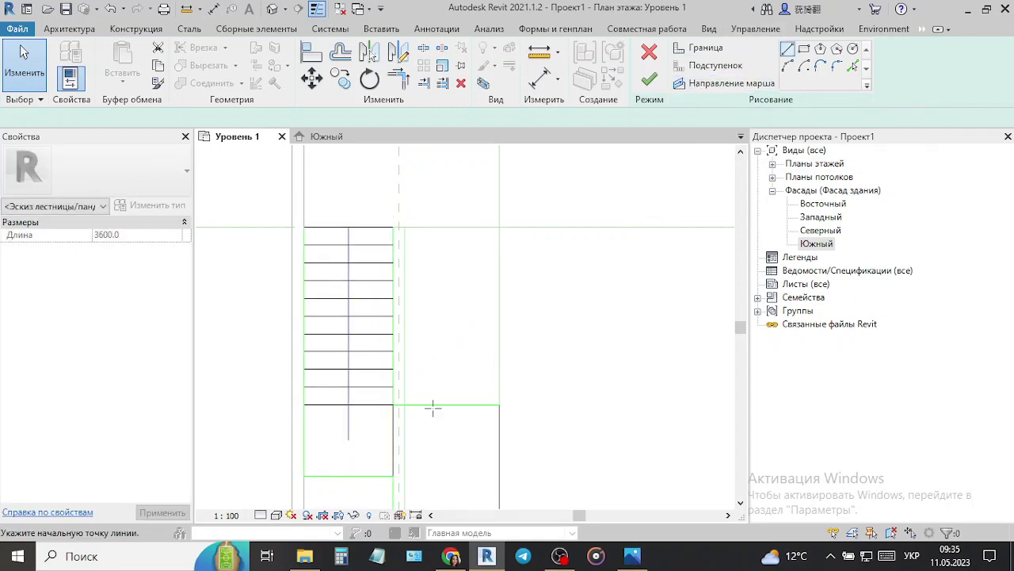
click(349, 440)
click(499, 440)
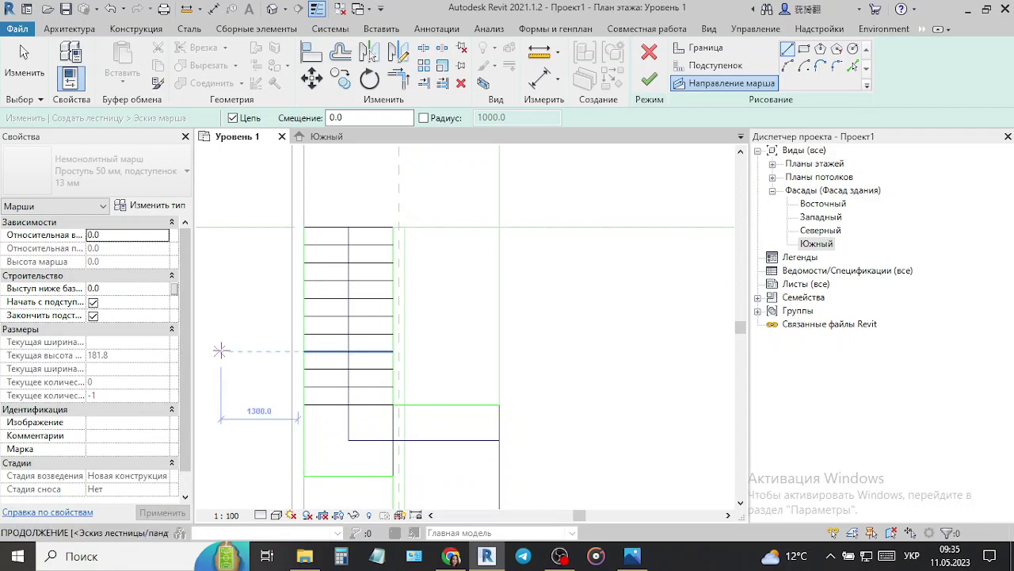
middle_drag(359, 377, 430, 389)
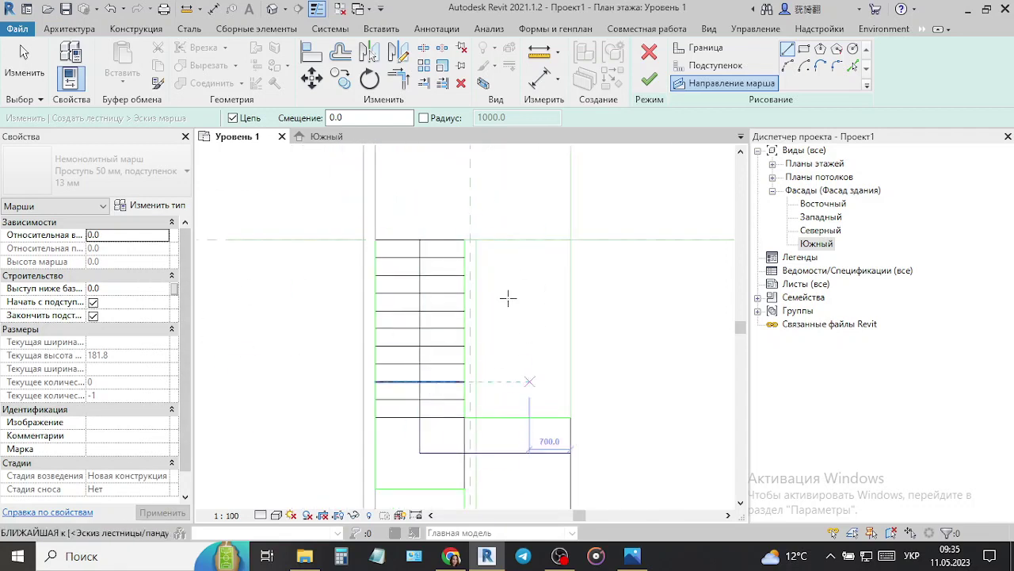
scroll(438, 394, down, 2)
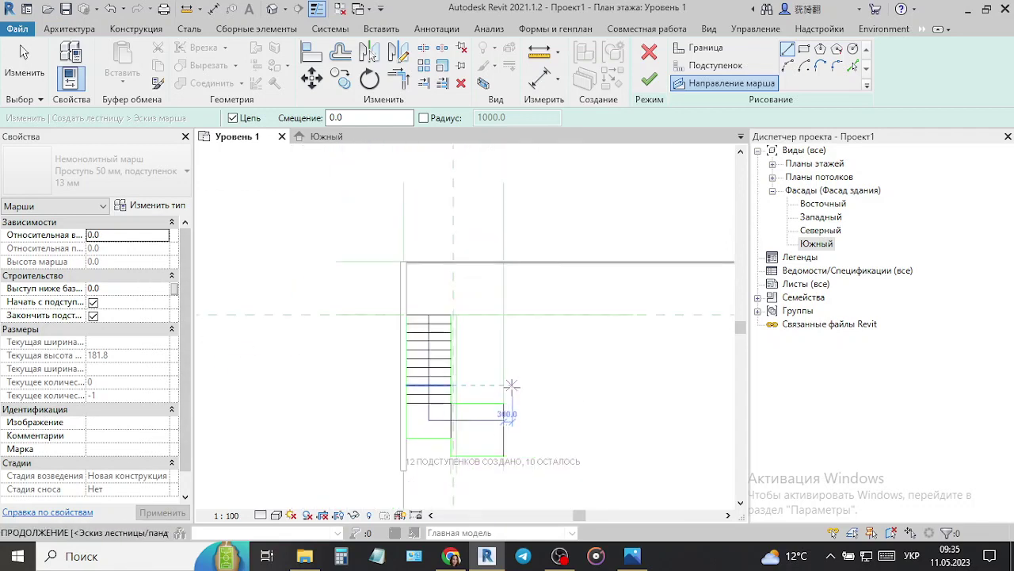
click(655, 91)
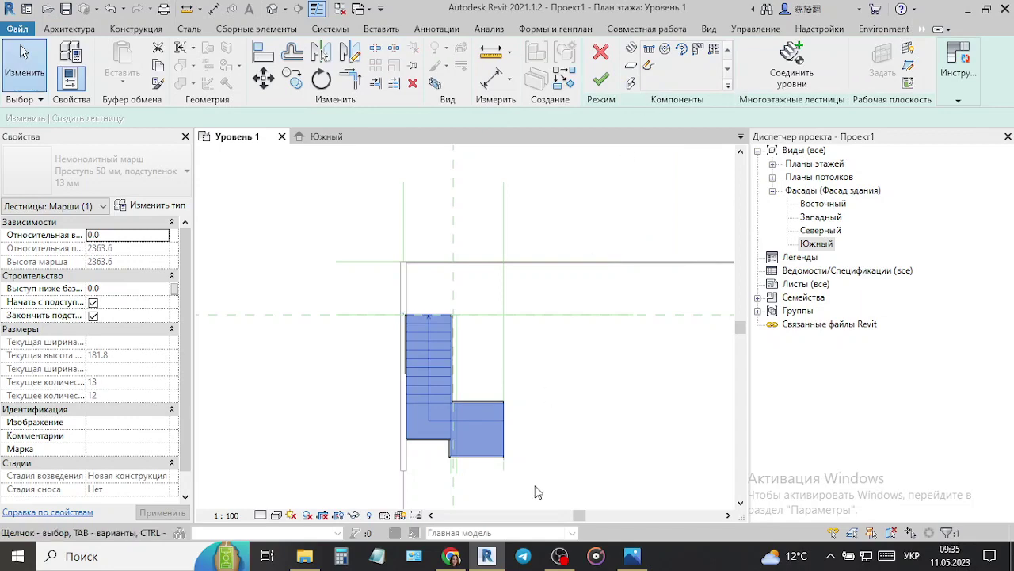
- Open the default 3D view, orbit around the stair, and briefly check the reference photo
click(273, 10)
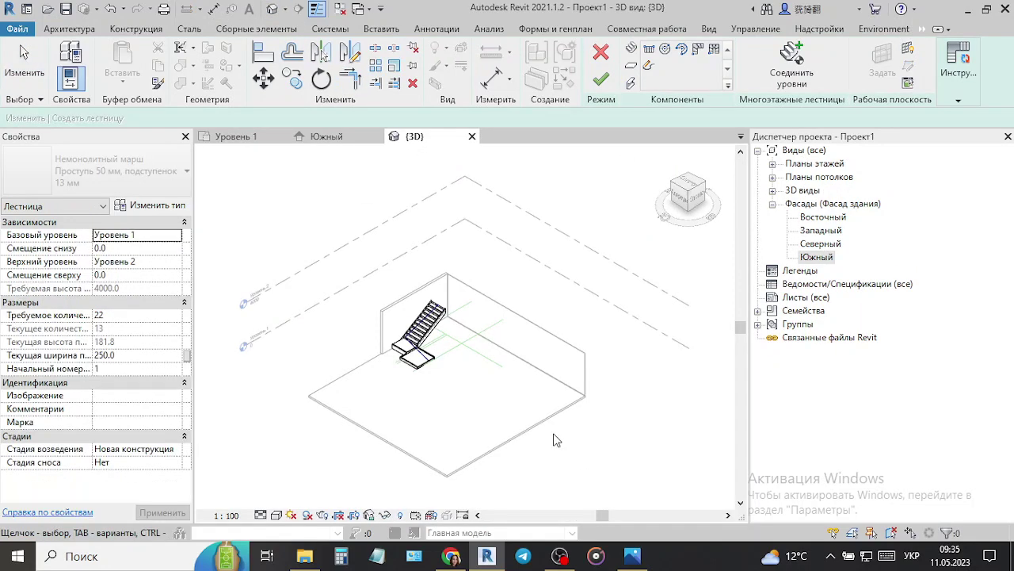
scroll(452, 344, up, 3)
scroll(452, 344, up, 1)
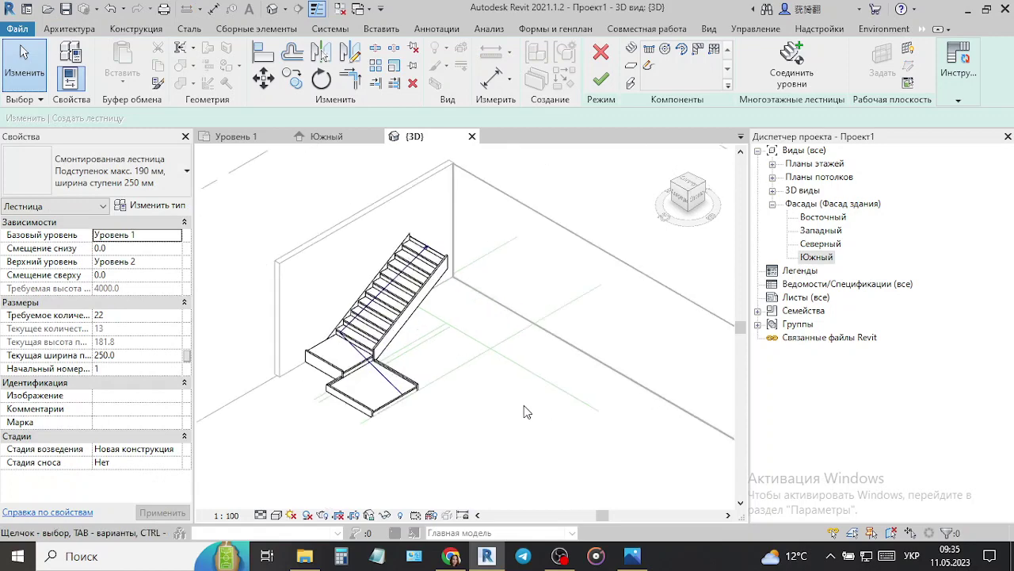
mouse_move(523, 411)
shift+middle_down()
mouse_move(507, 356)
mouse_move(504, 382)
shift+middle_up()
scroll(433, 331, up, 4)
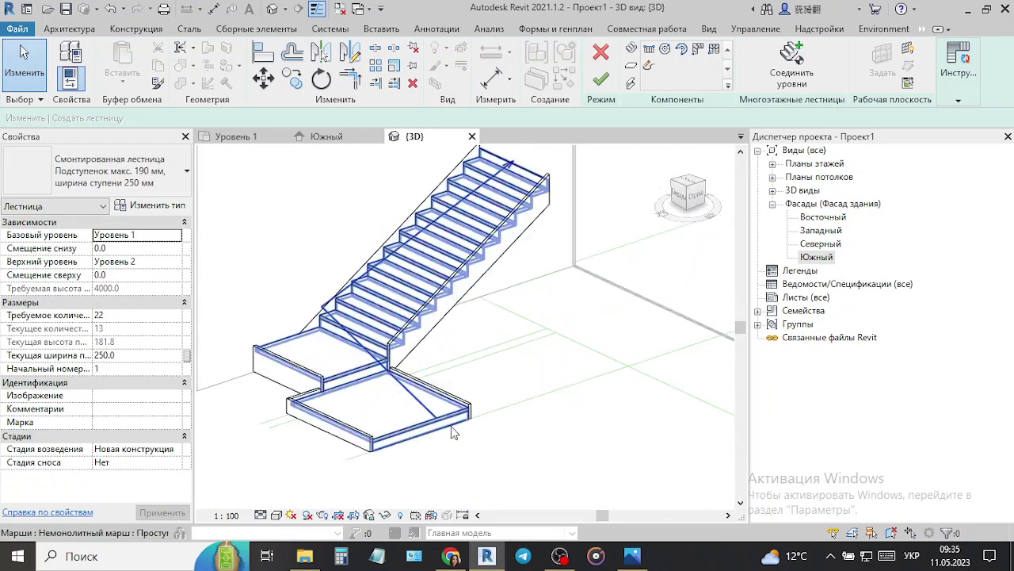
scroll(582, 467, down, 4)
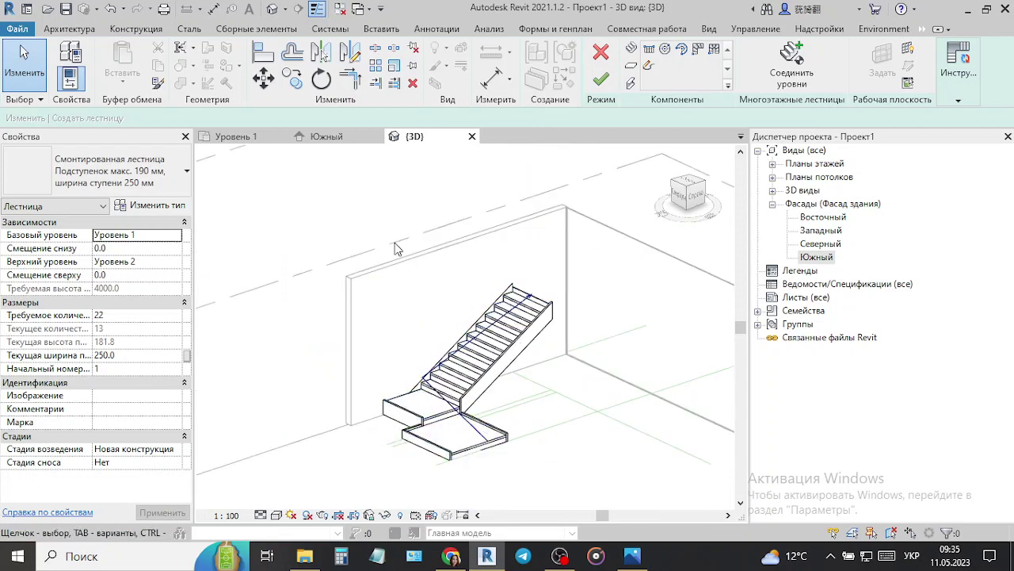
click(632, 556)
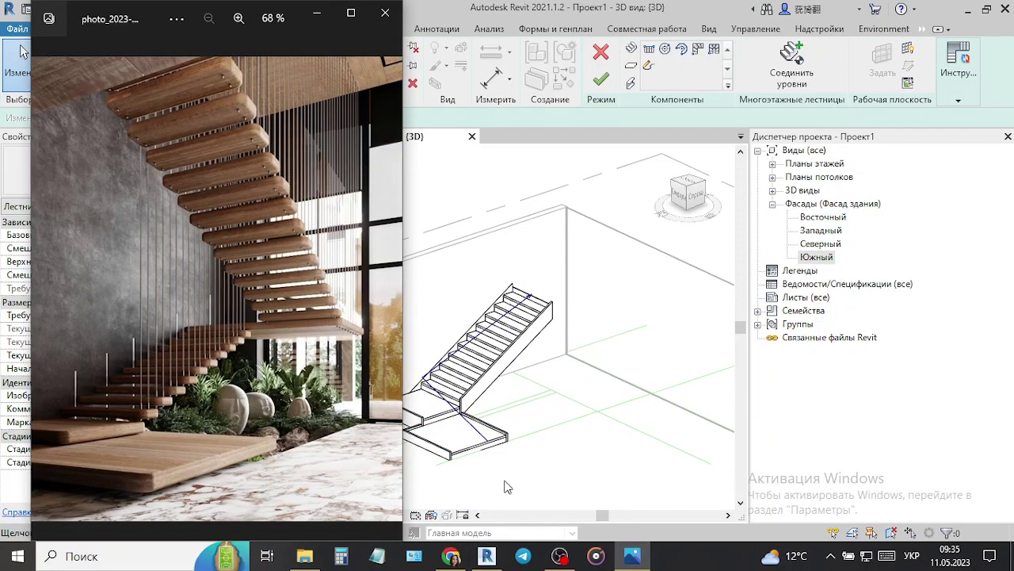
click(642, 398)
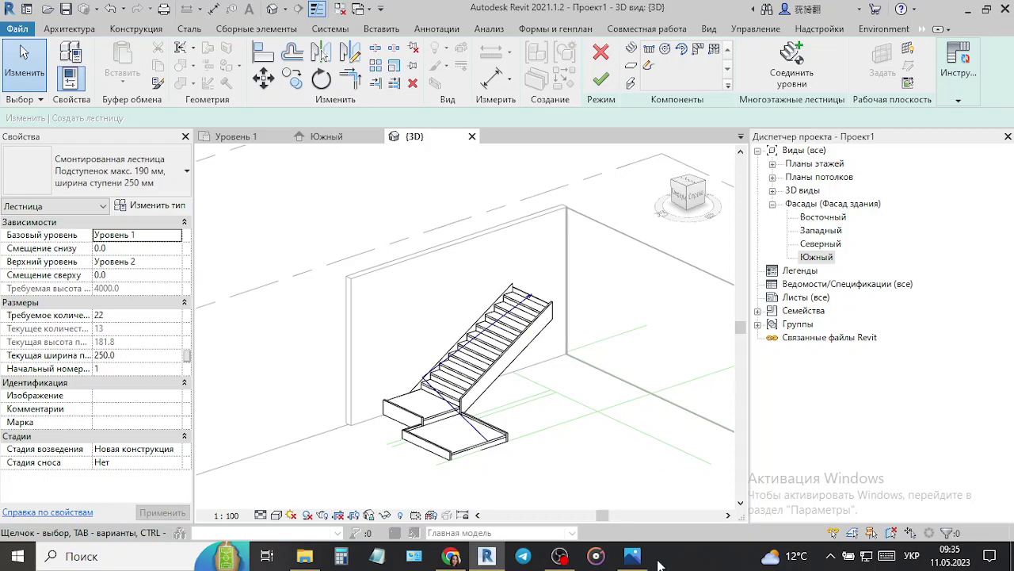
click(632, 555)
click(576, 458)
scroll(456, 420, up, 2)
scroll(467, 452, up, 2)
scroll(472, 457, up, 1)
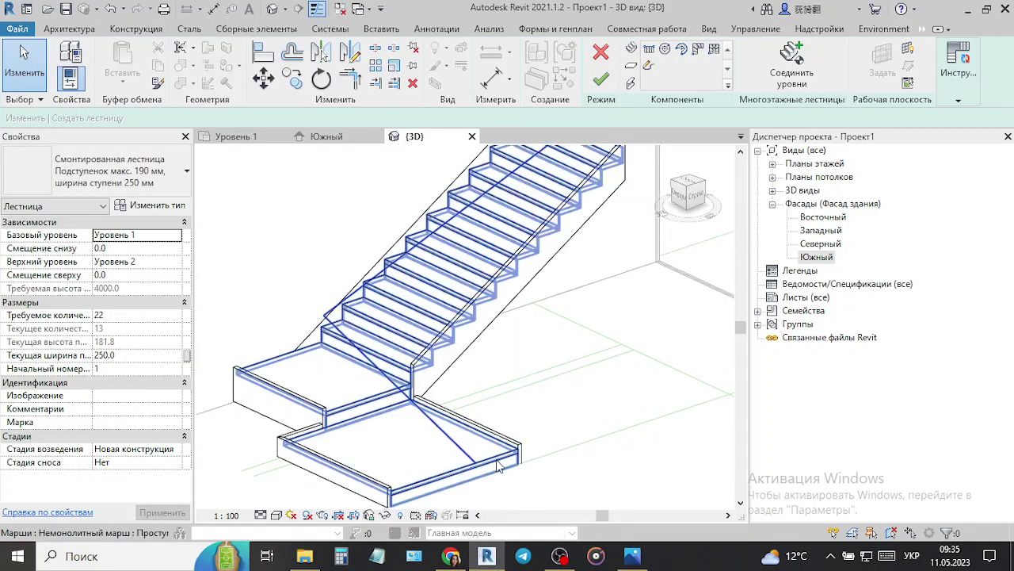
click(499, 466)
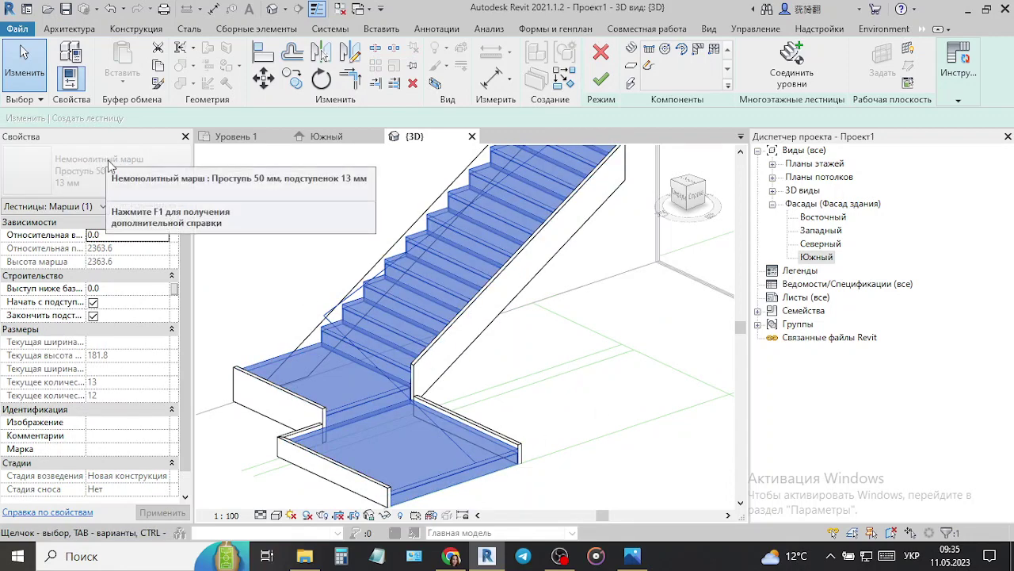
scroll(620, 325, down, 2)
scroll(612, 305, down, 2)
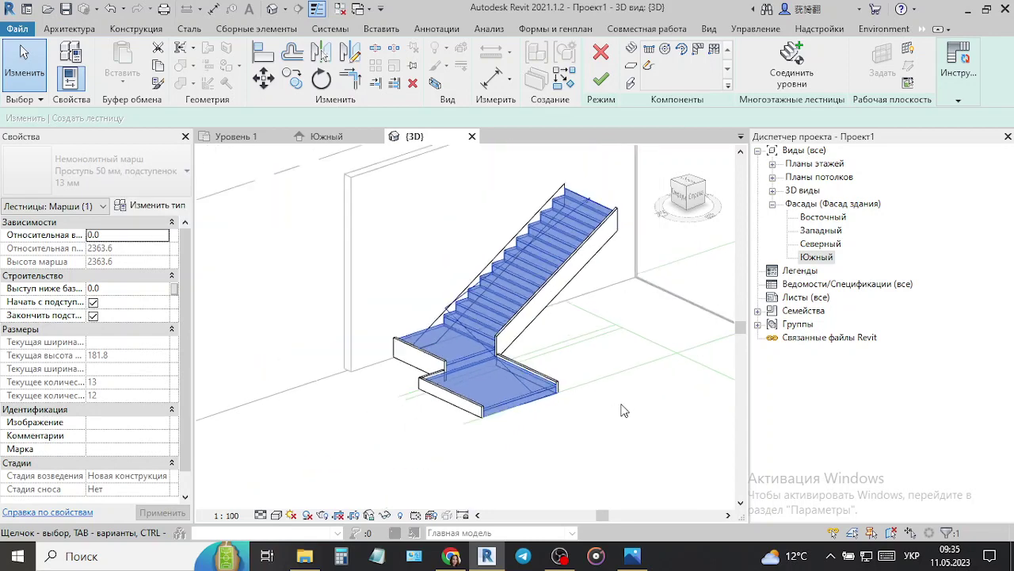
click(615, 384)
scroll(475, 348, up, 3)
scroll(467, 339, up, 2)
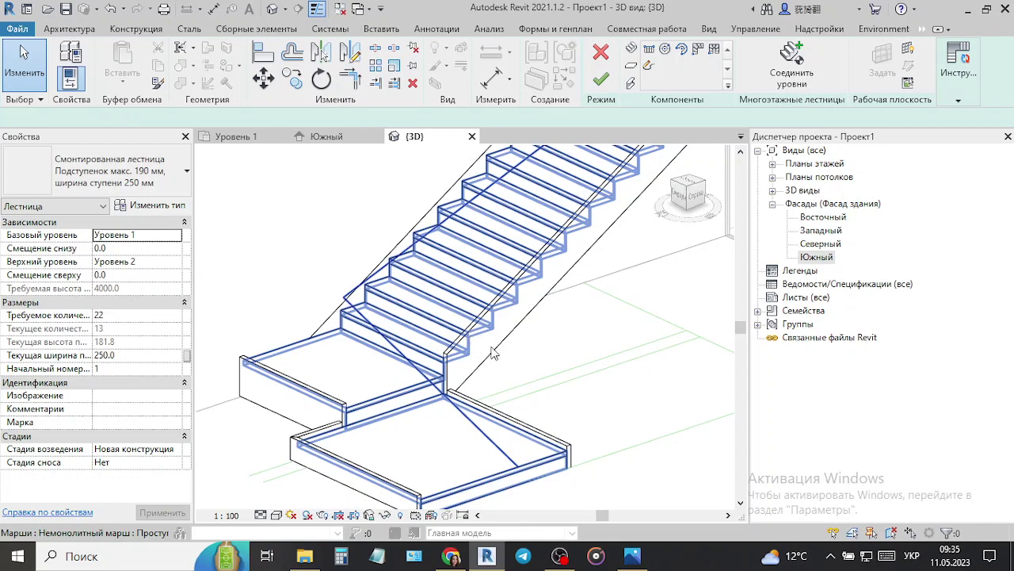
click(520, 362)
click(163, 205)
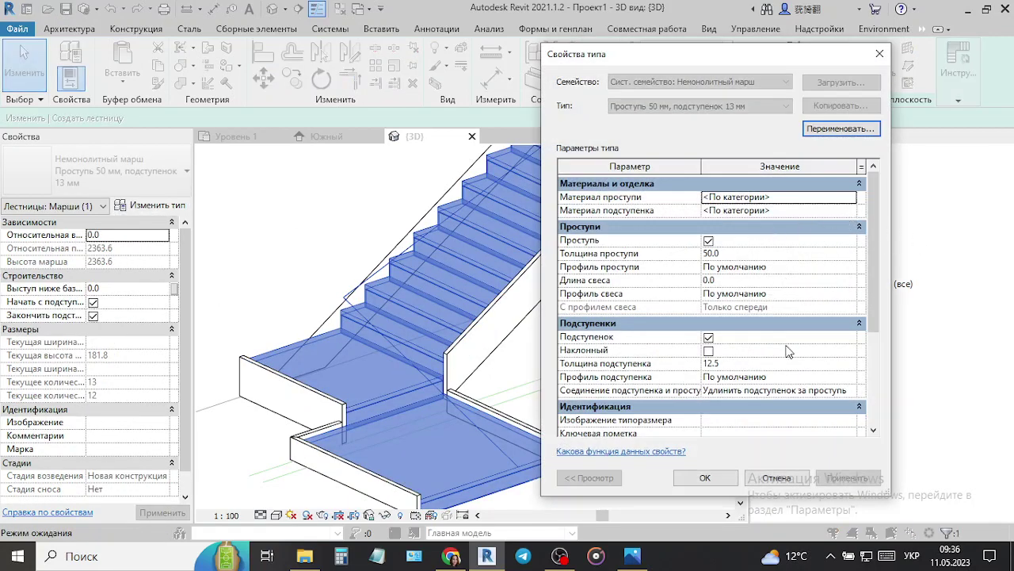
scroll(788, 352, down, 4)
scroll(829, 265, up, 4)
click(880, 53)
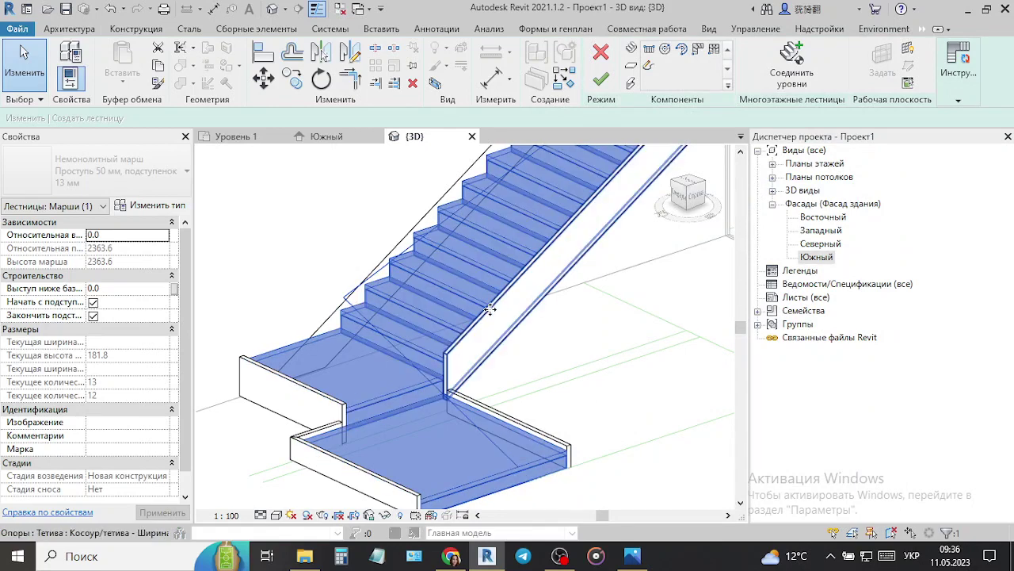
- Delete the upper flight's stringer and the connected landing stringer chain
click(567, 393)
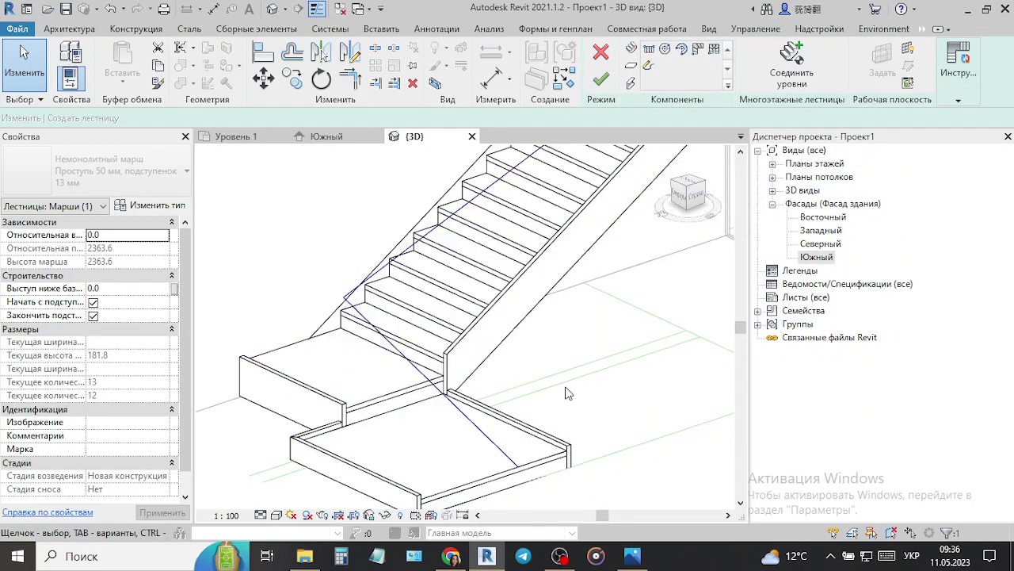
click(488, 315)
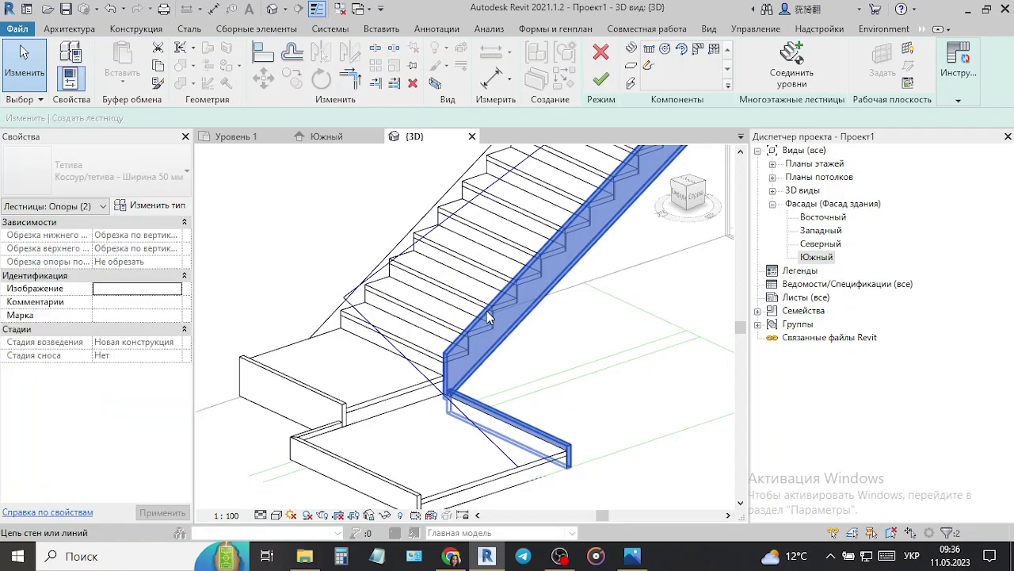
key(Delete)
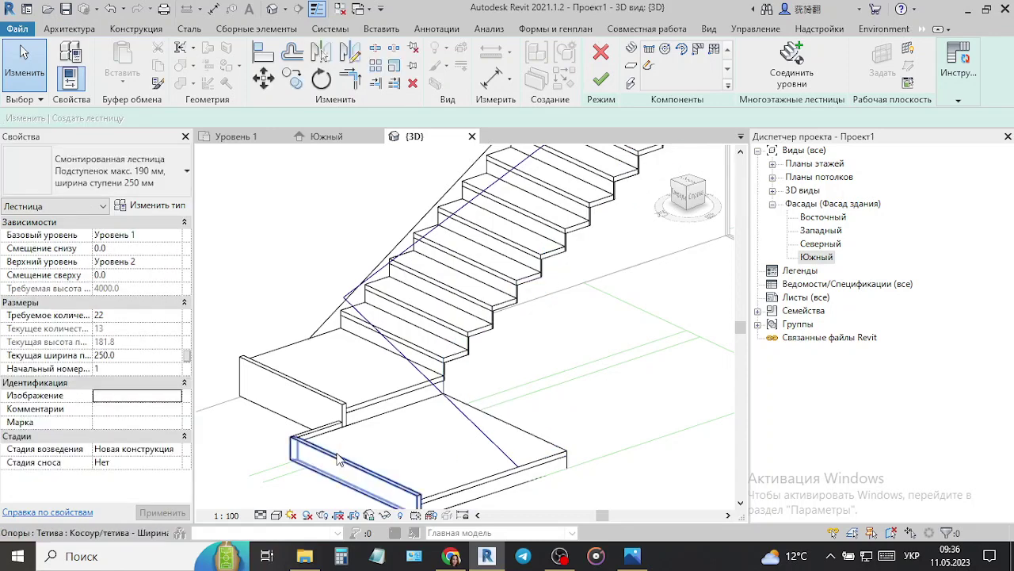
key(Tab)
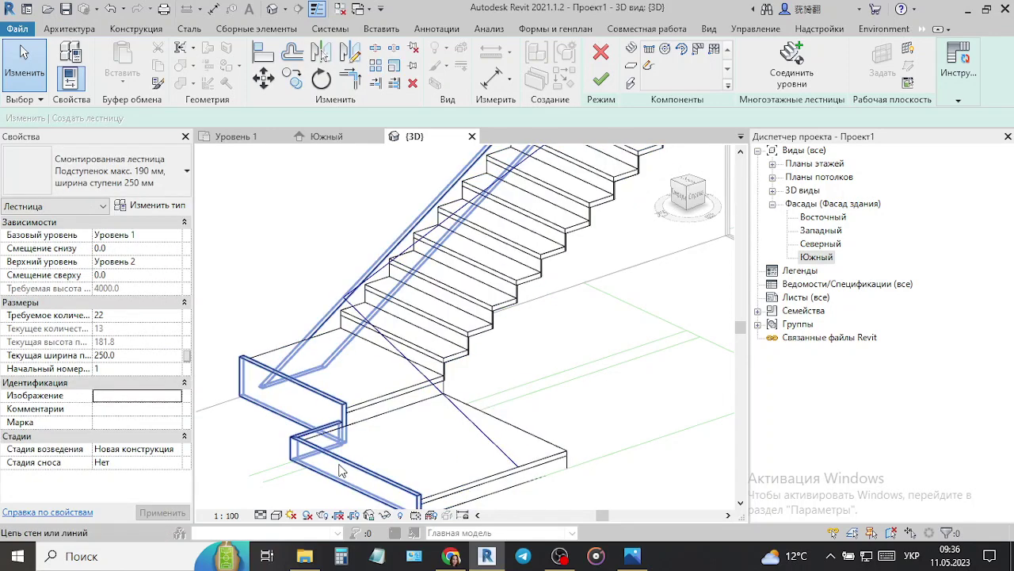
click(339, 464)
key(Delete)
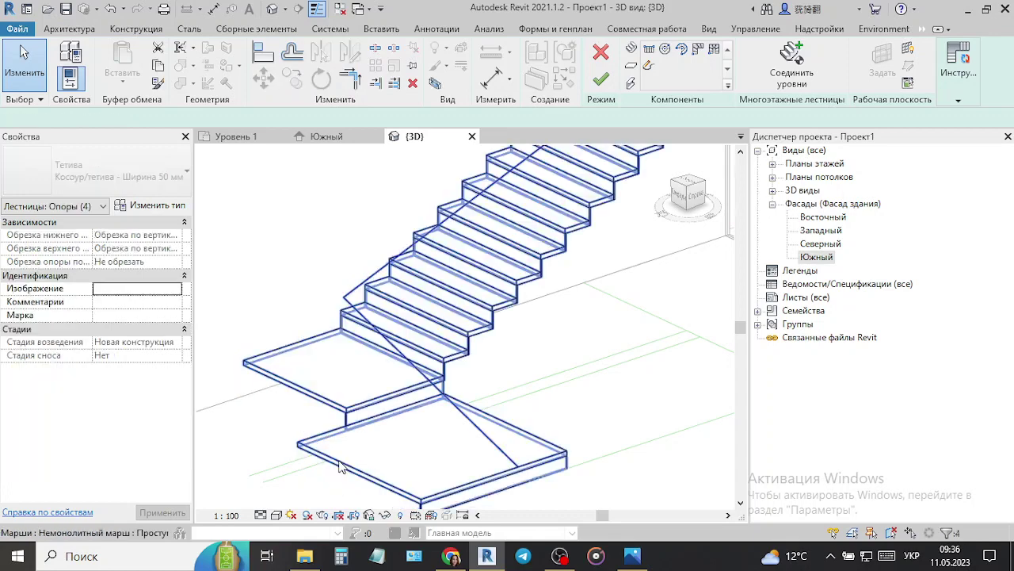
scroll(436, 451, up, 2)
scroll(388, 468, up, 1)
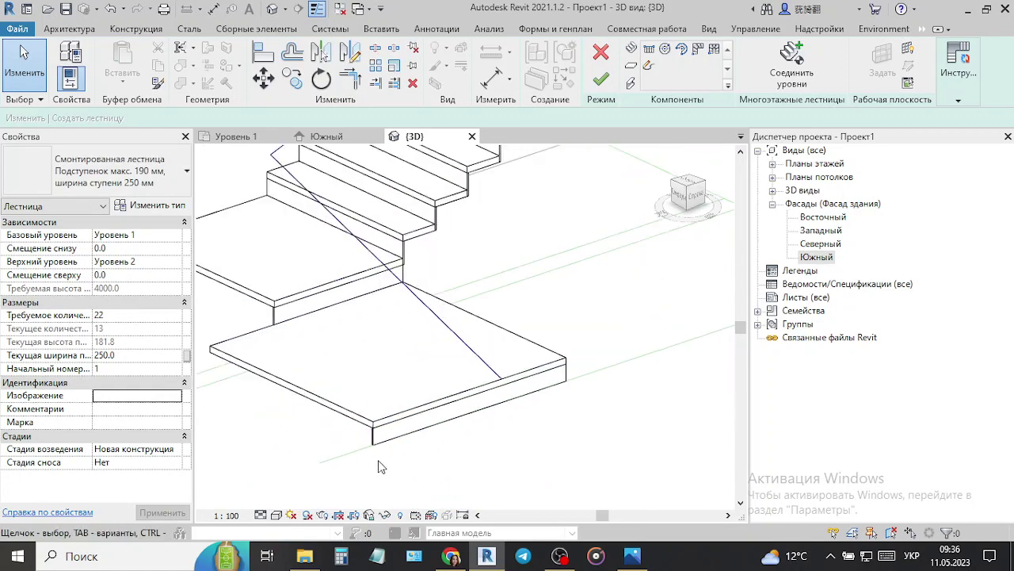
scroll(378, 452, up, 1)
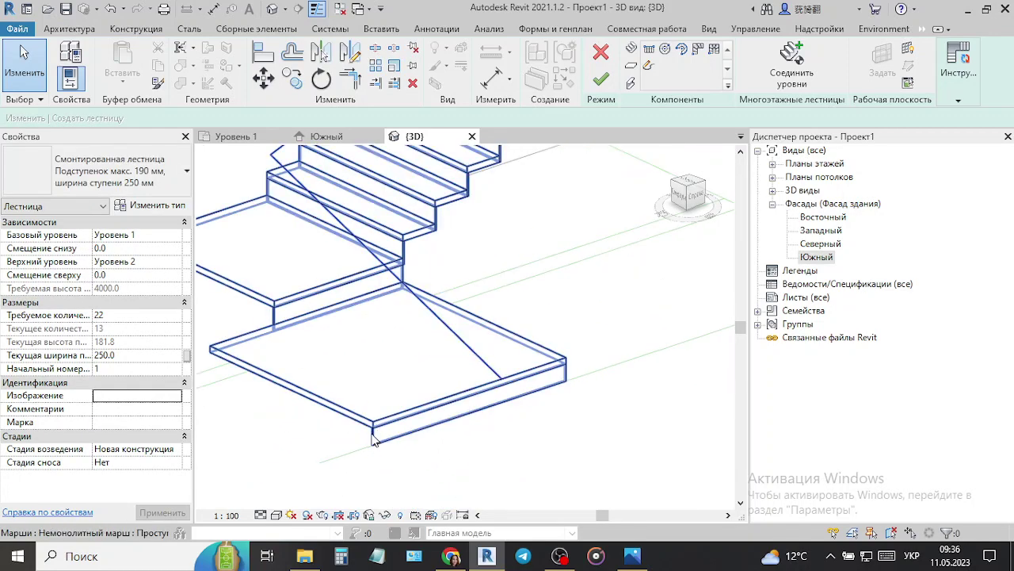
click(377, 441)
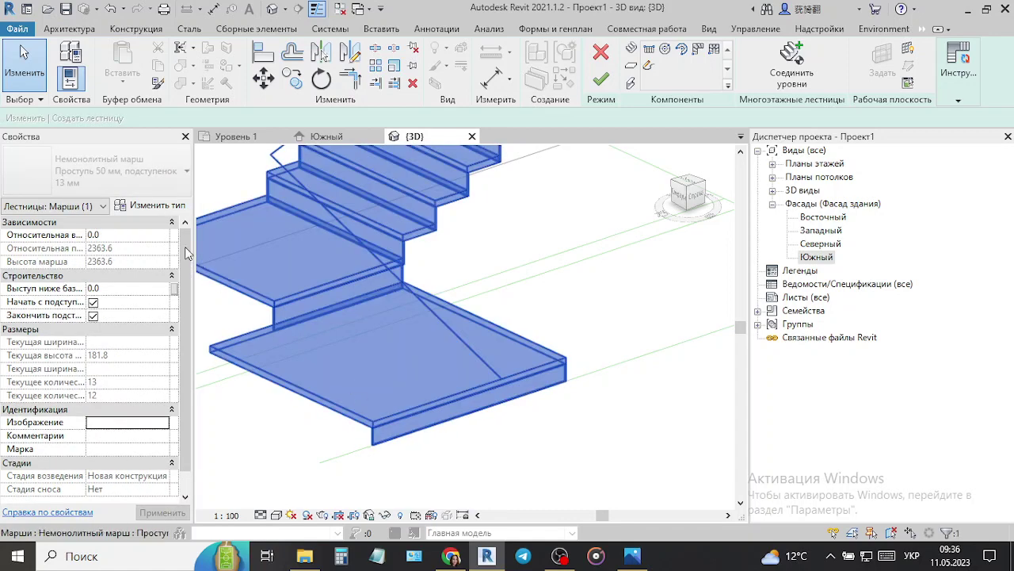
- Uncheck Riser in the stair run type and apply the change
click(146, 205)
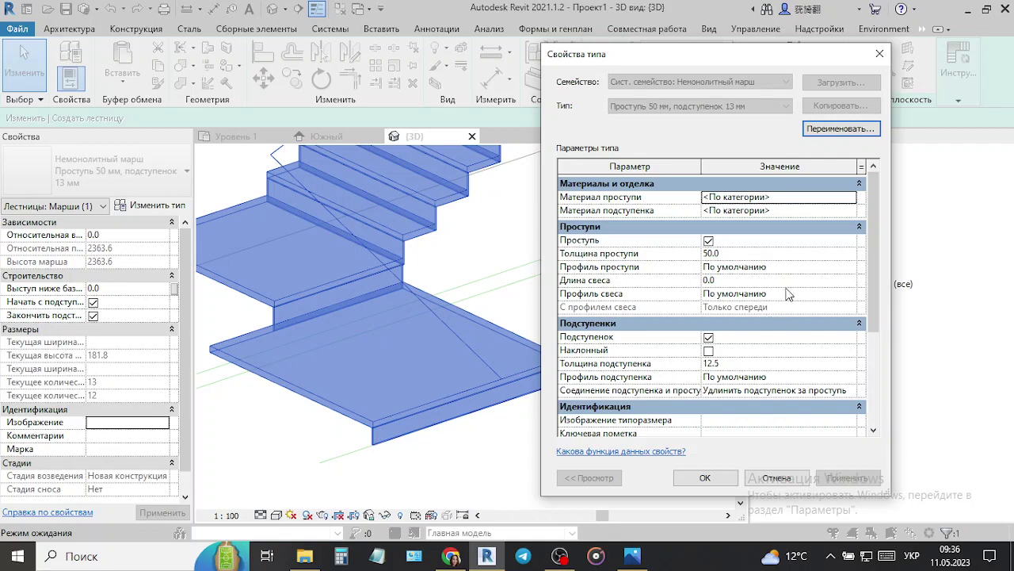
click(853, 378)
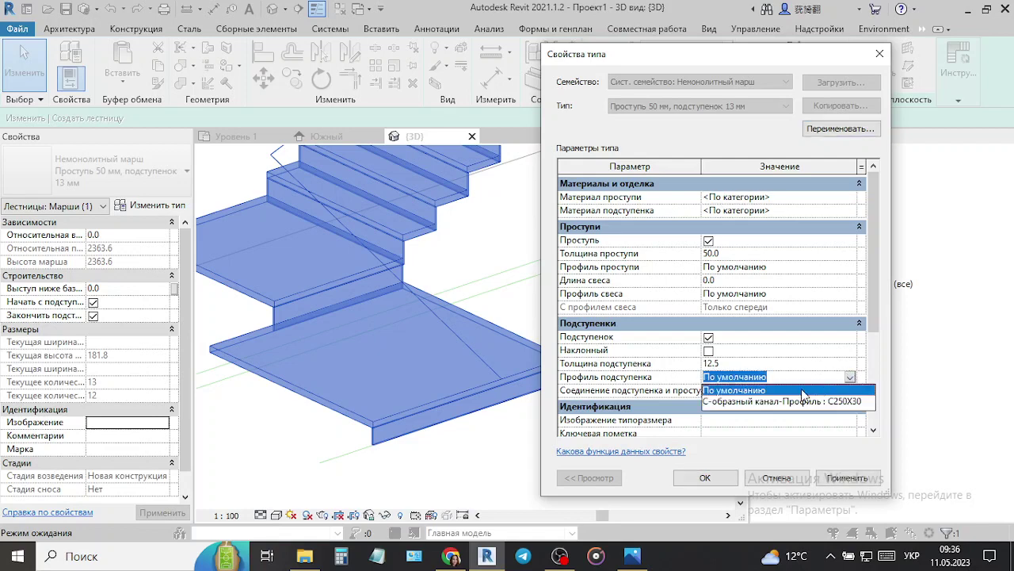
click(816, 376)
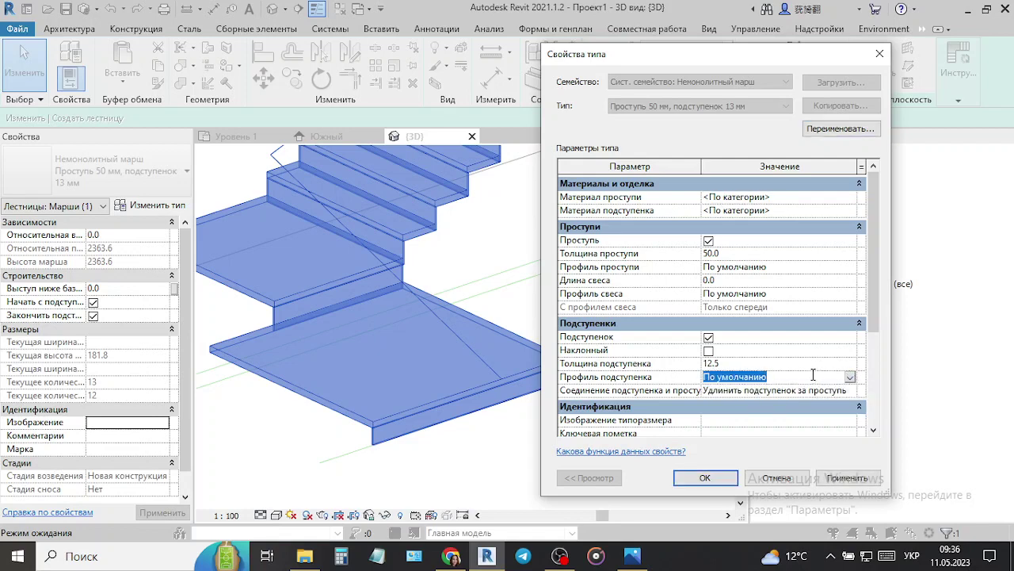
click(706, 338)
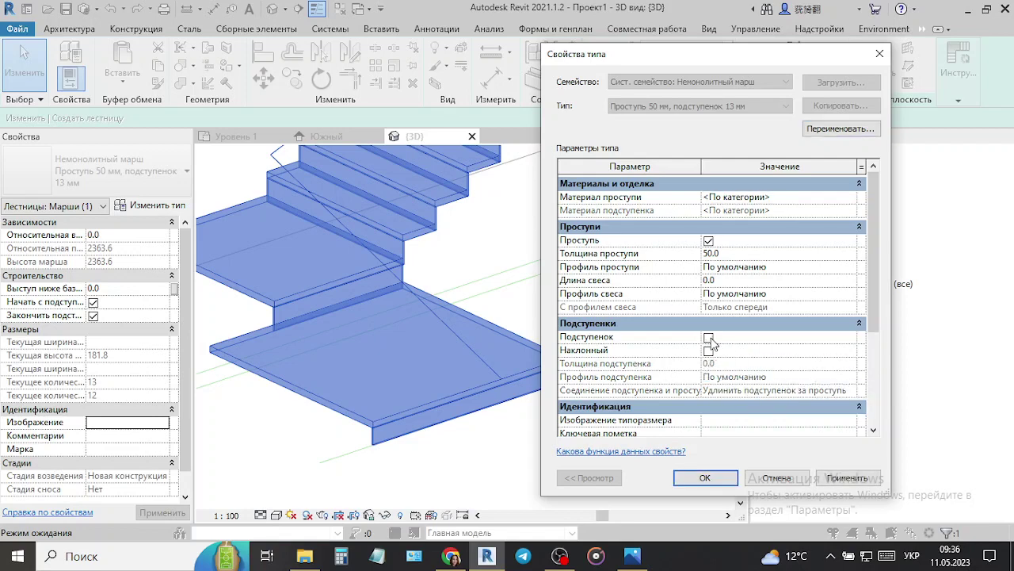
click(846, 477)
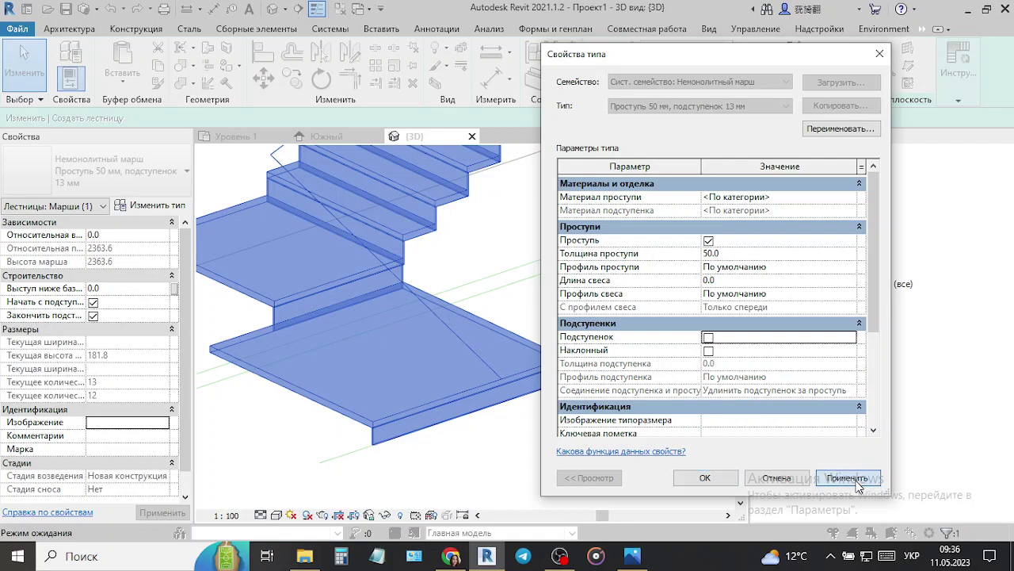
click(707, 480)
click(613, 455)
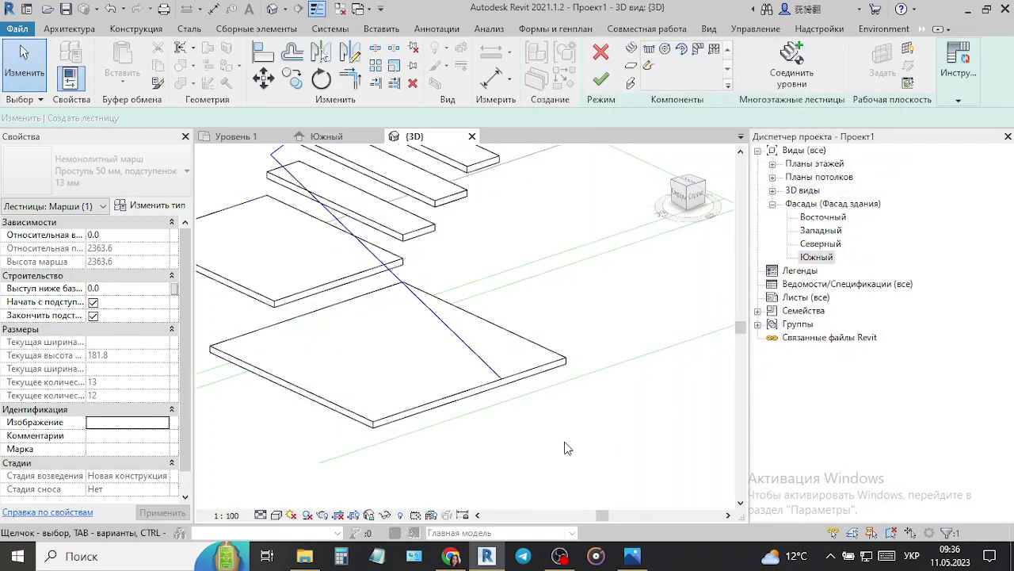
scroll(566, 446, down, 3)
scroll(544, 430, down, 2)
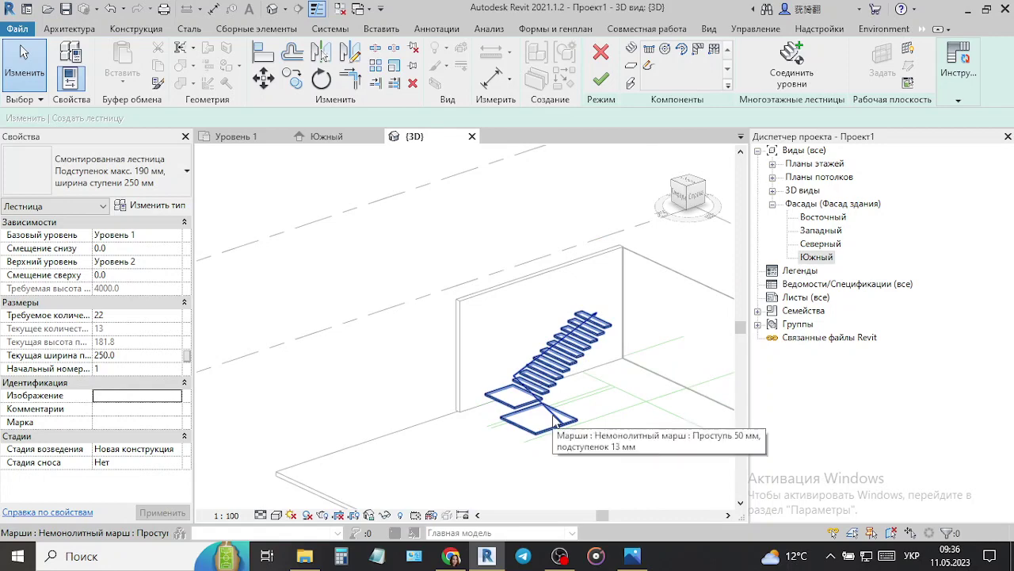
- Change the run type's Tread Thickness from 50 to 100 mm
click(555, 421)
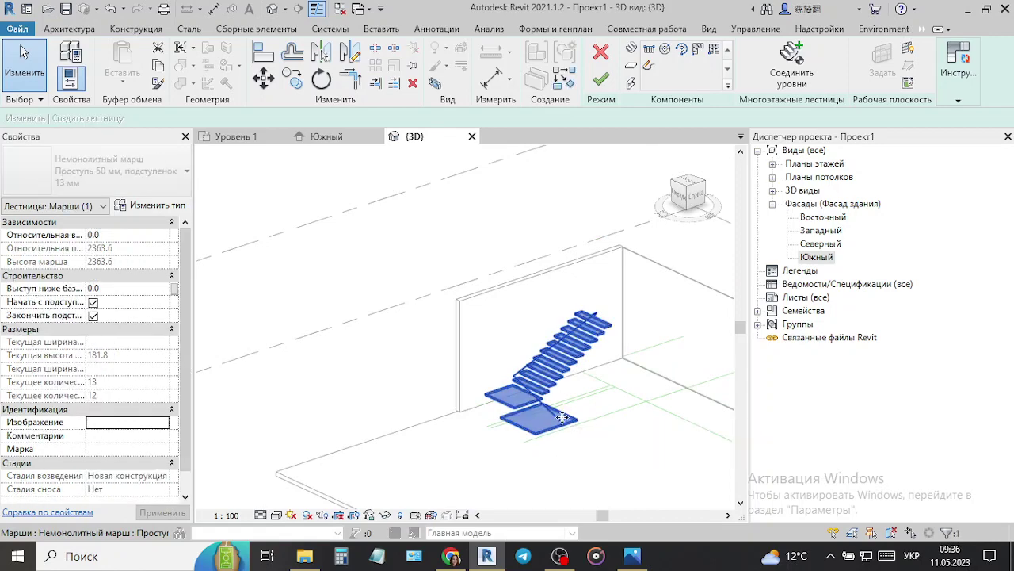
click(150, 208)
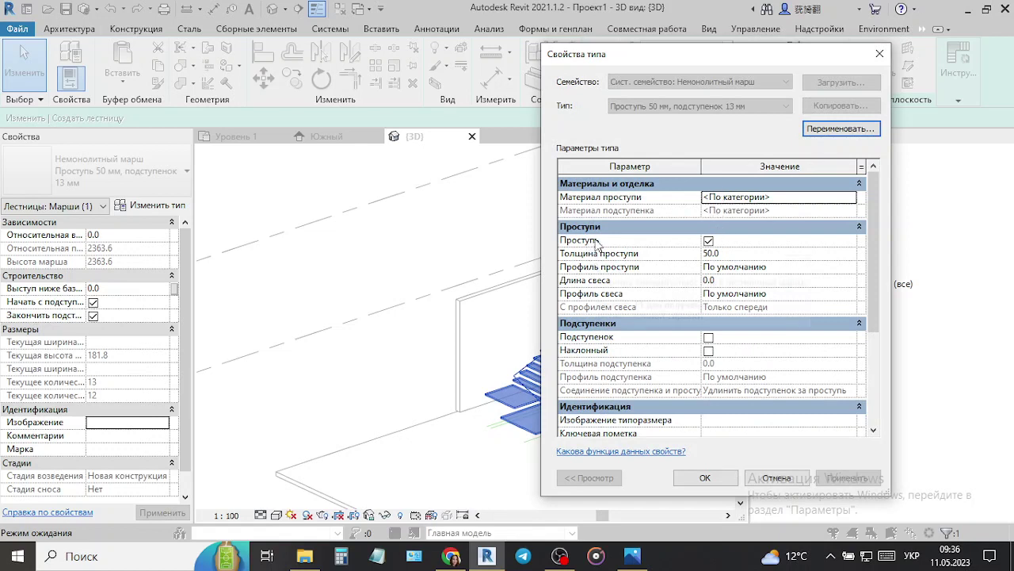
click(709, 253)
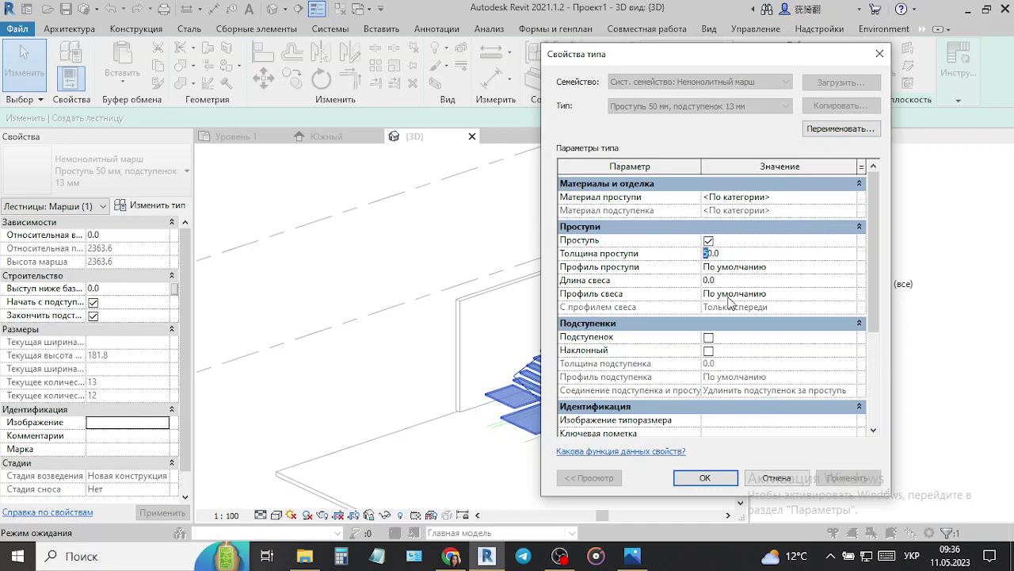
text(10)
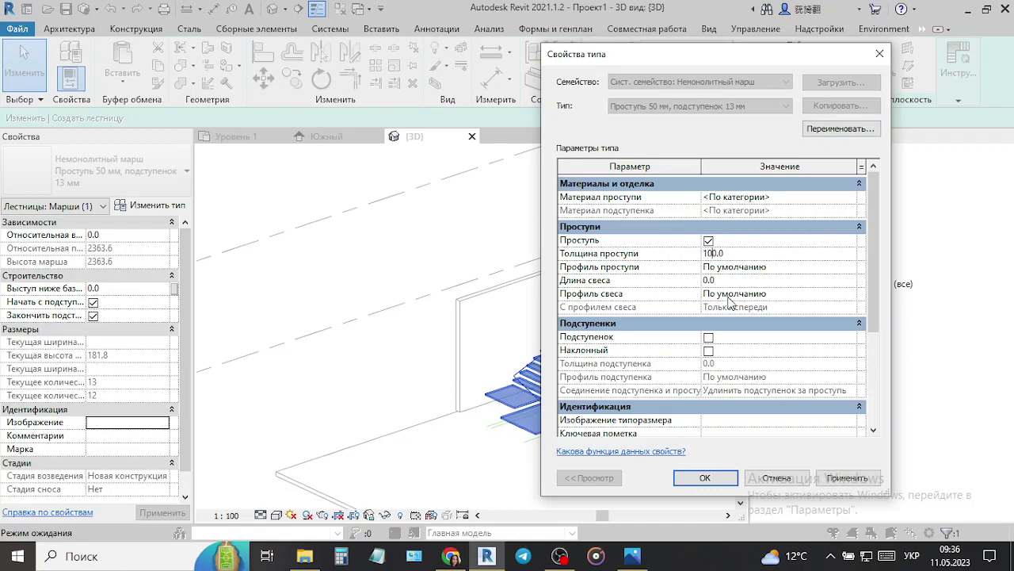
click(705, 478)
click(620, 445)
scroll(620, 445, down, 2)
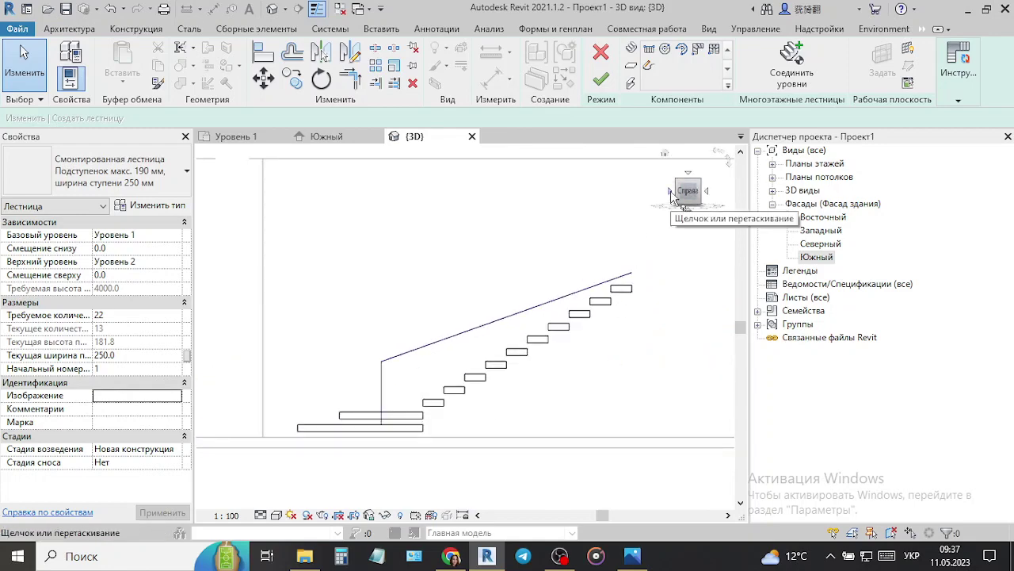
- Orbit the 3D view and open the floating-stair reference photo alongside it
mouse_move(672, 199)
mouse_down()
mouse_move(513, 476)
mouse_move(547, 507)
mouse_up()
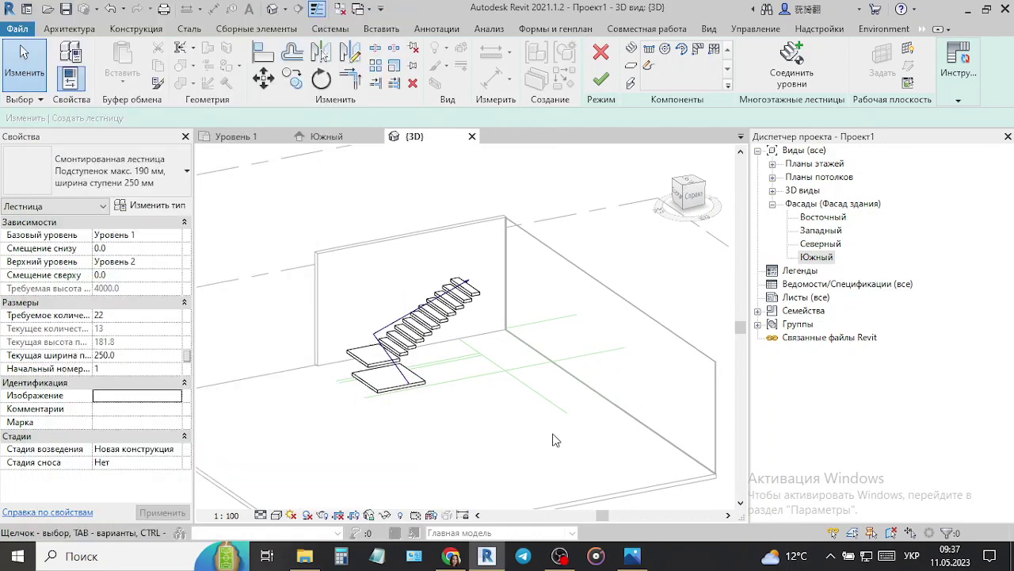
scroll(555, 440, up, 3)
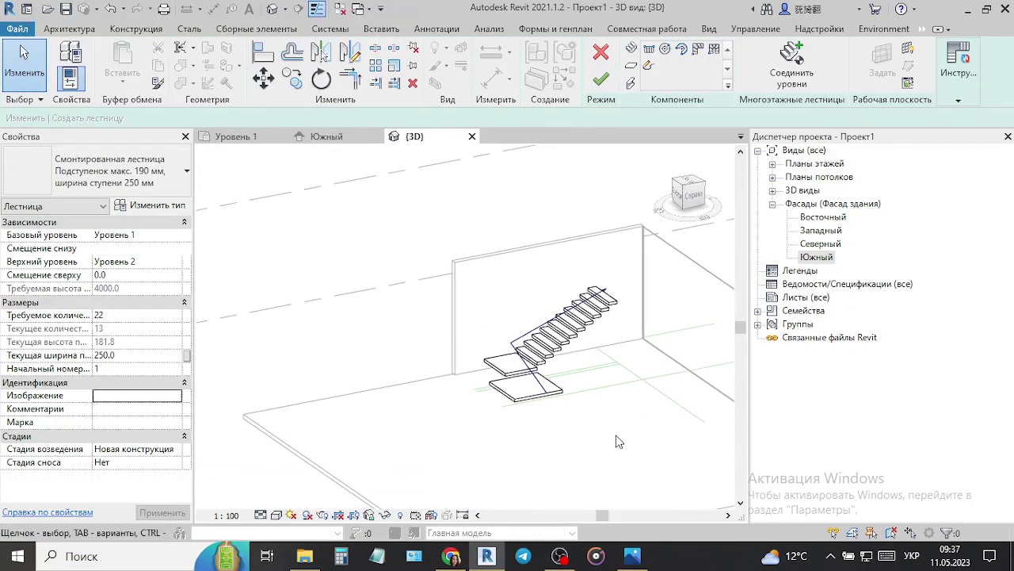
click(634, 556)
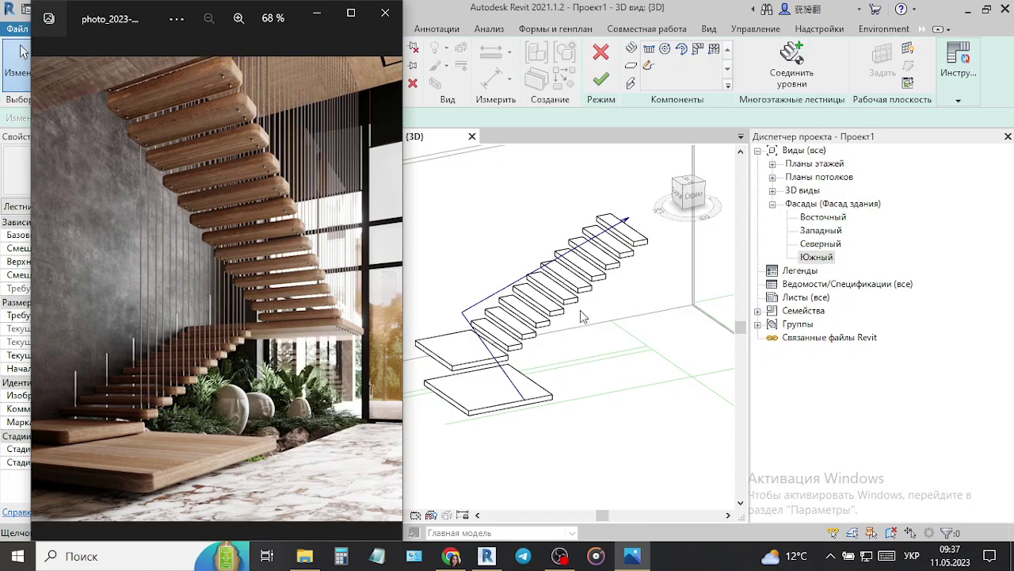
- Select the sketched stair run and finish edit mode to generate treads, landings and railings
click(317, 14)
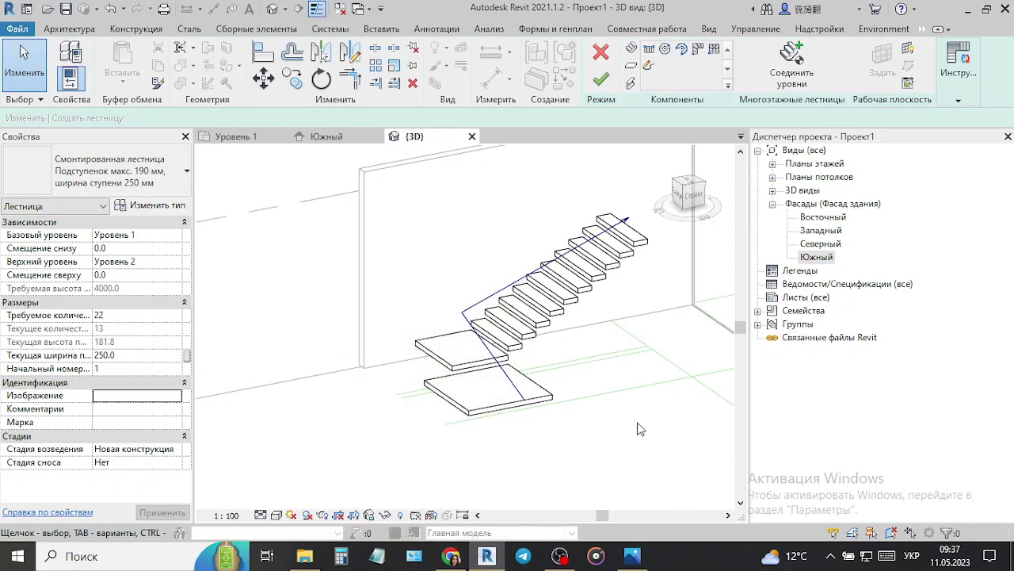
mouse_move(616, 451)
shift+middle_down()
mouse_move(655, 431)
mouse_move(562, 444)
mouse_move(577, 450)
shift+middle_up()
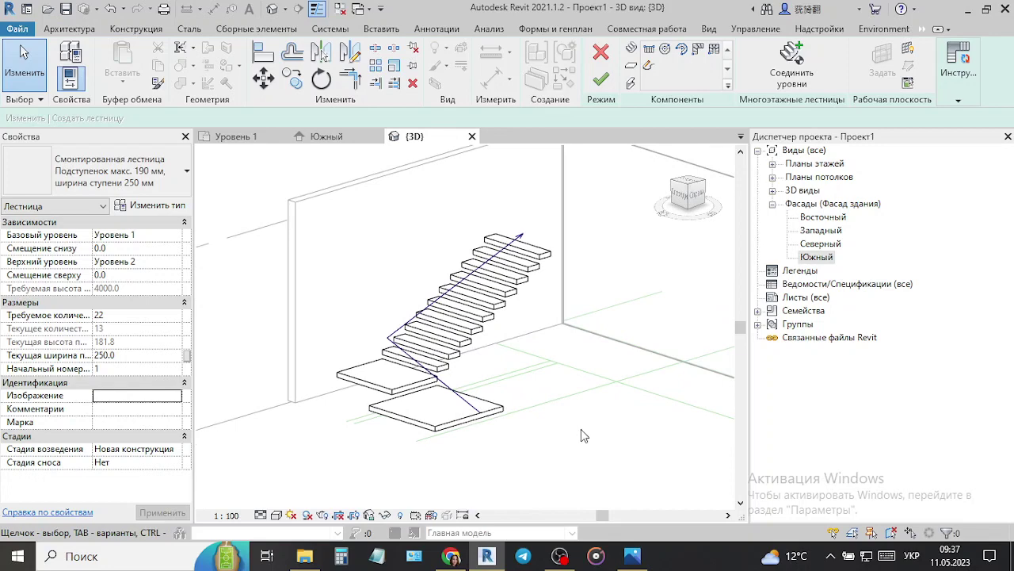
click(481, 312)
click(482, 312)
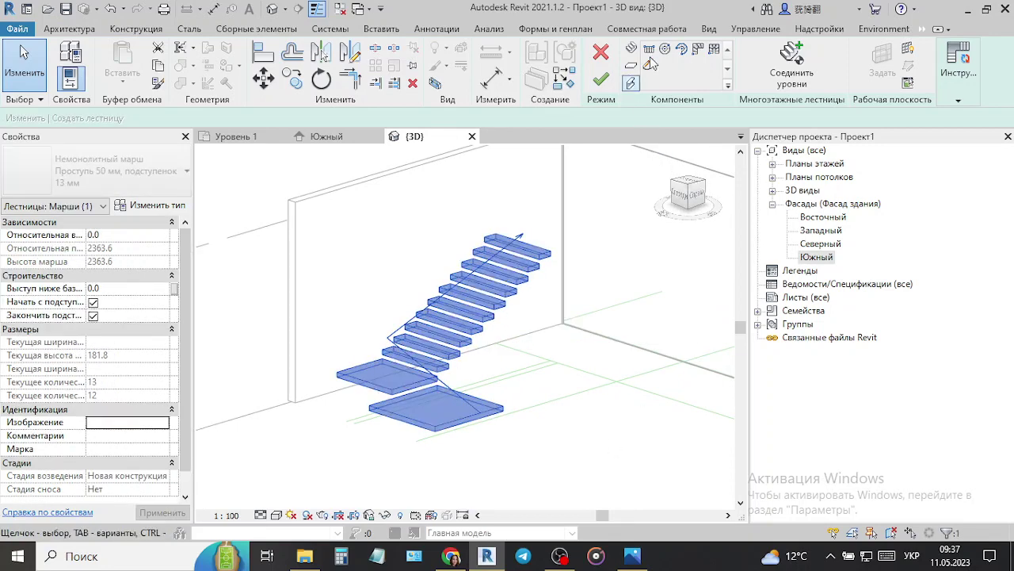
click(600, 79)
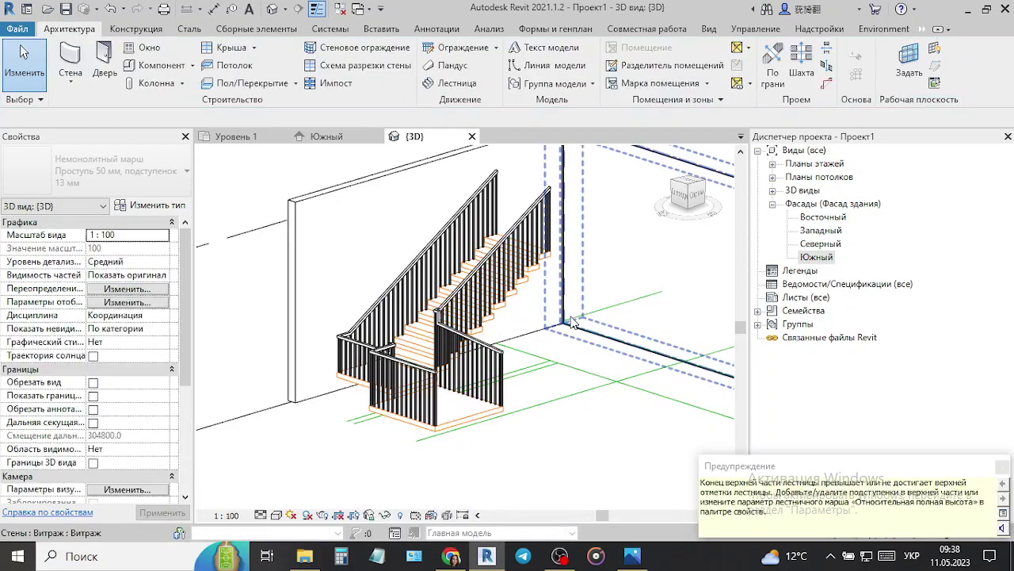
- Delete the right-hand and left-hand railings from the stair
key(Escape)
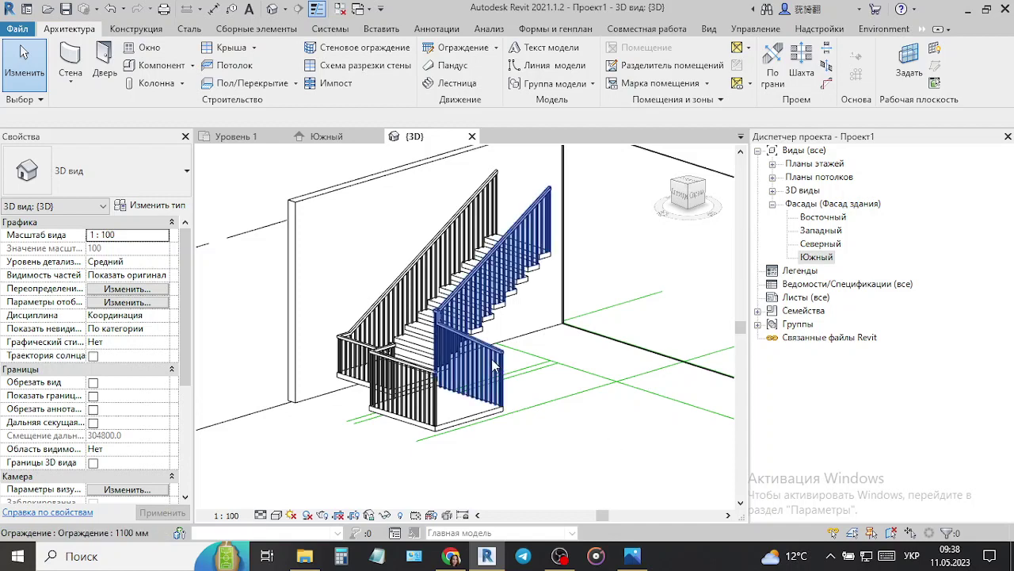
click(493, 366)
key(Delete)
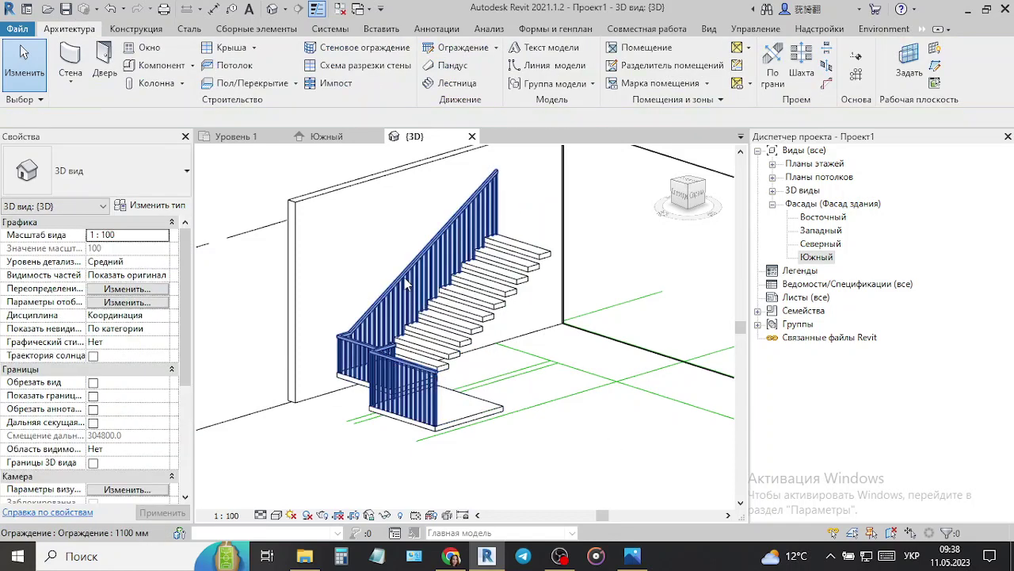
click(400, 284)
key(Delete)
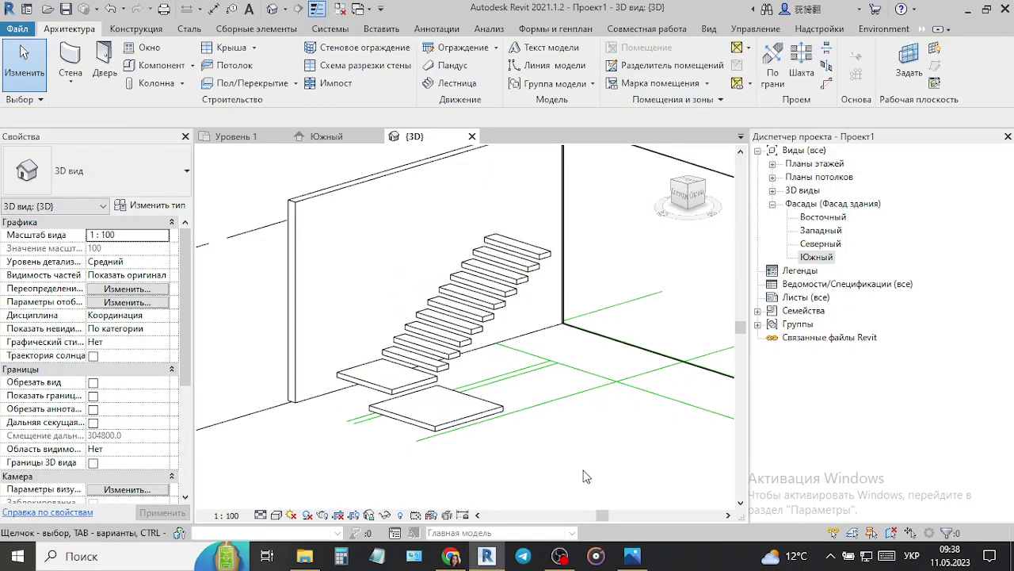
- Select the Витраж curtain wall and open its Type Properties
scroll(577, 443, down, 3)
scroll(507, 397, down, 2)
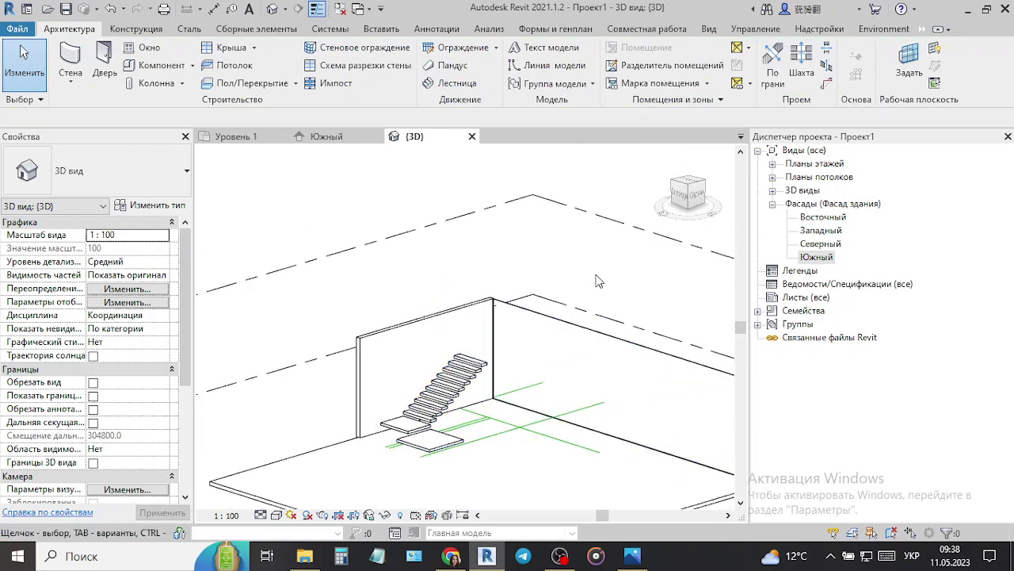
click(587, 337)
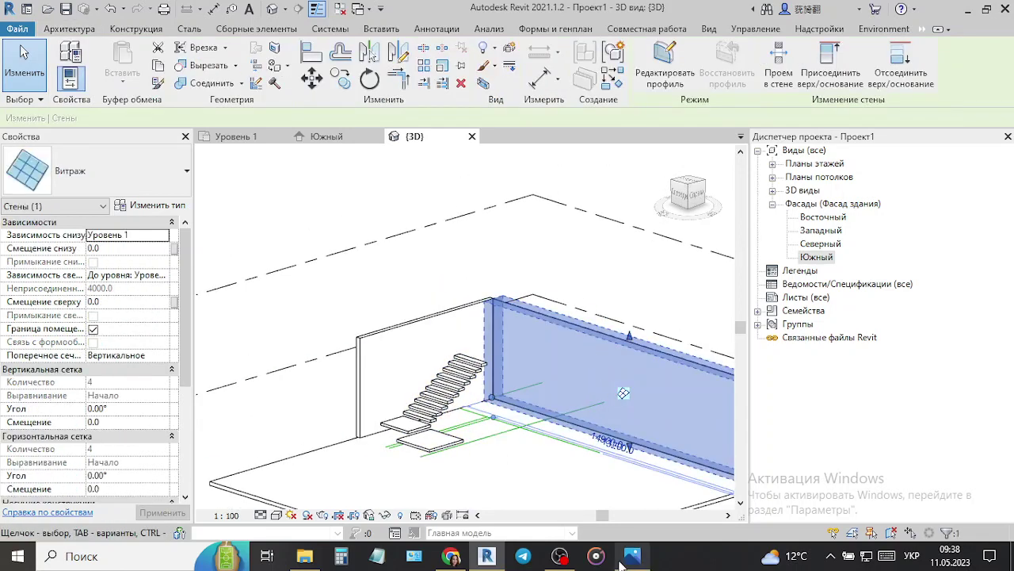
click(643, 563)
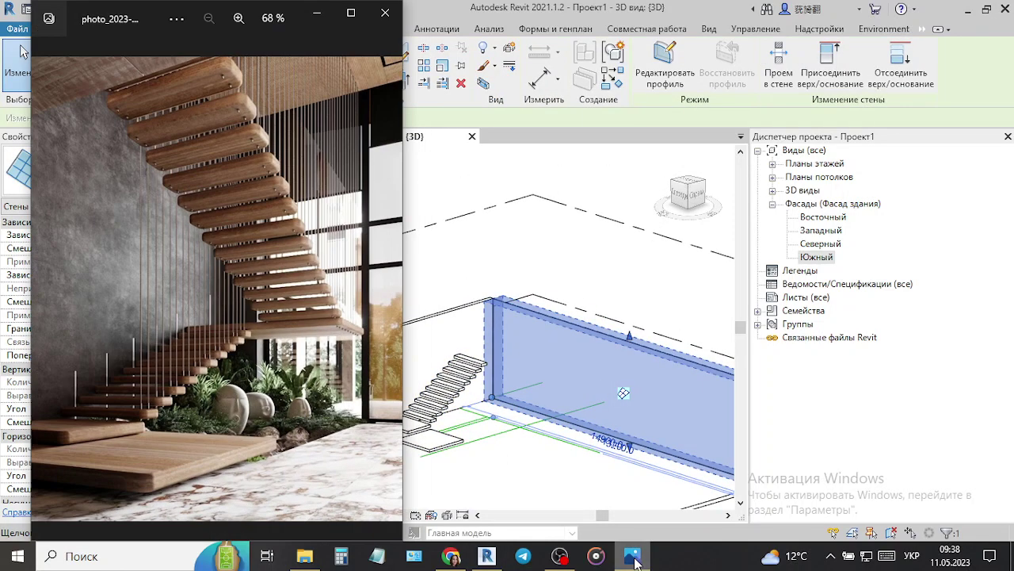
click(633, 558)
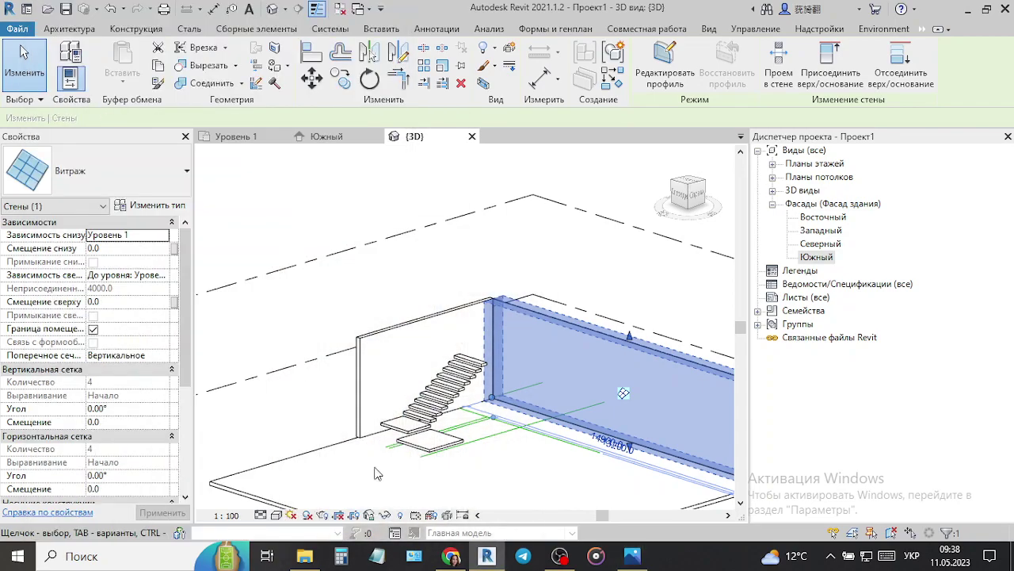
click(151, 206)
- Set the curtain wall's vertical grid layout to Fixed Distance (Фиксированный интервал) and apply it
mouse_move(690, 49)
mouse_down()
mouse_move(174, 54)
mouse_move(183, 59)
mouse_up()
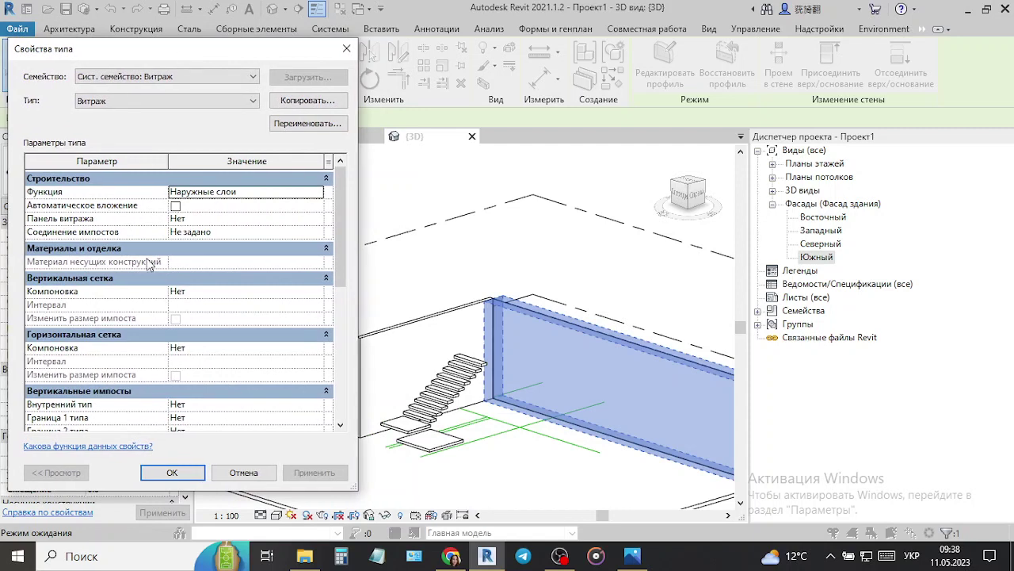
click(319, 291)
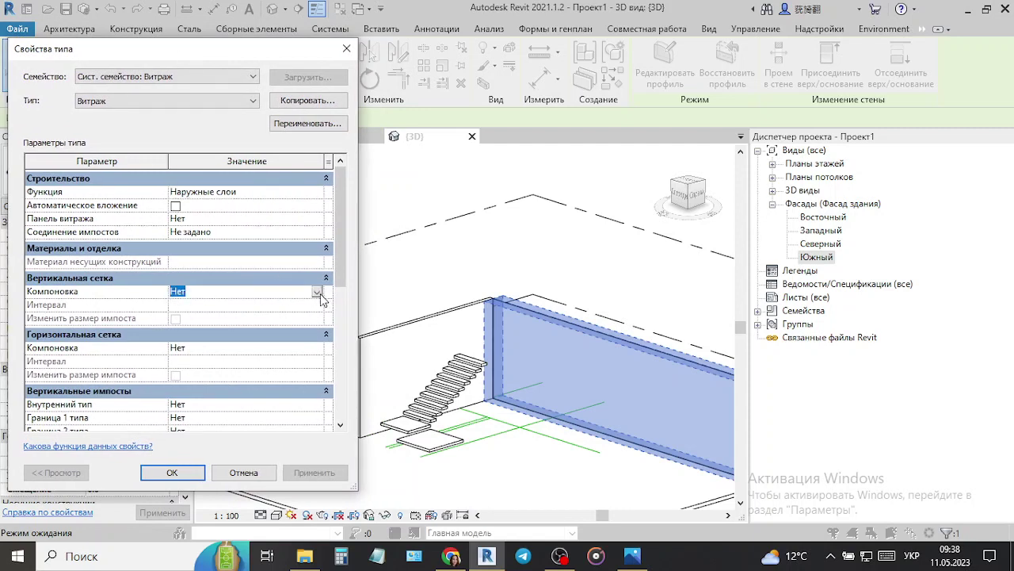
click(317, 291)
click(238, 316)
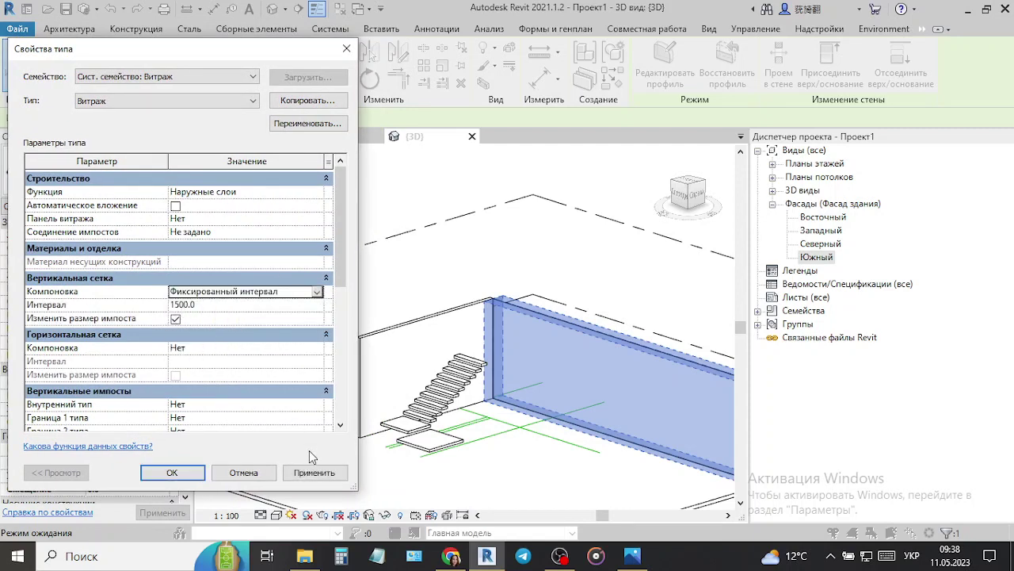
click(315, 473)
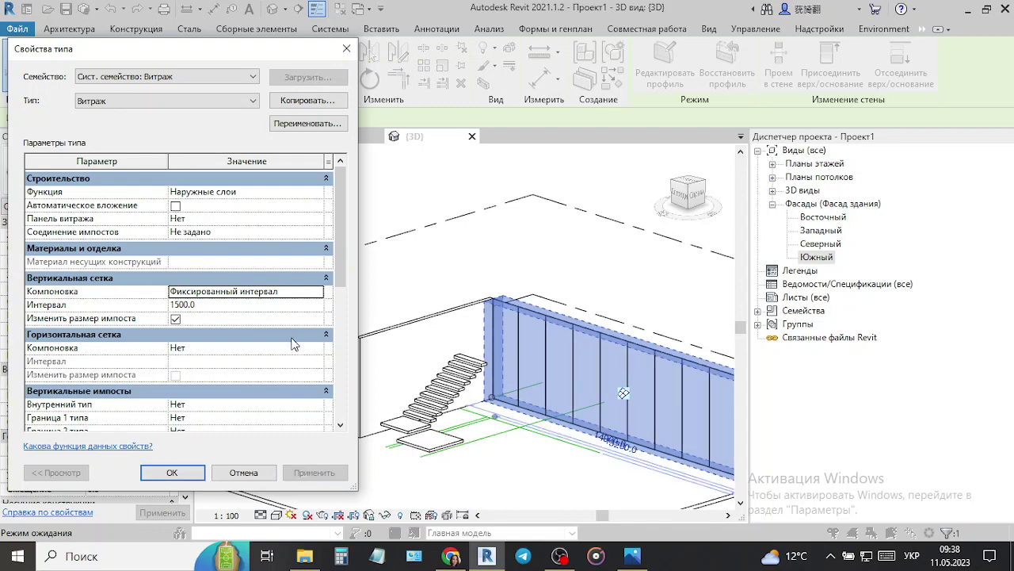
click(641, 559)
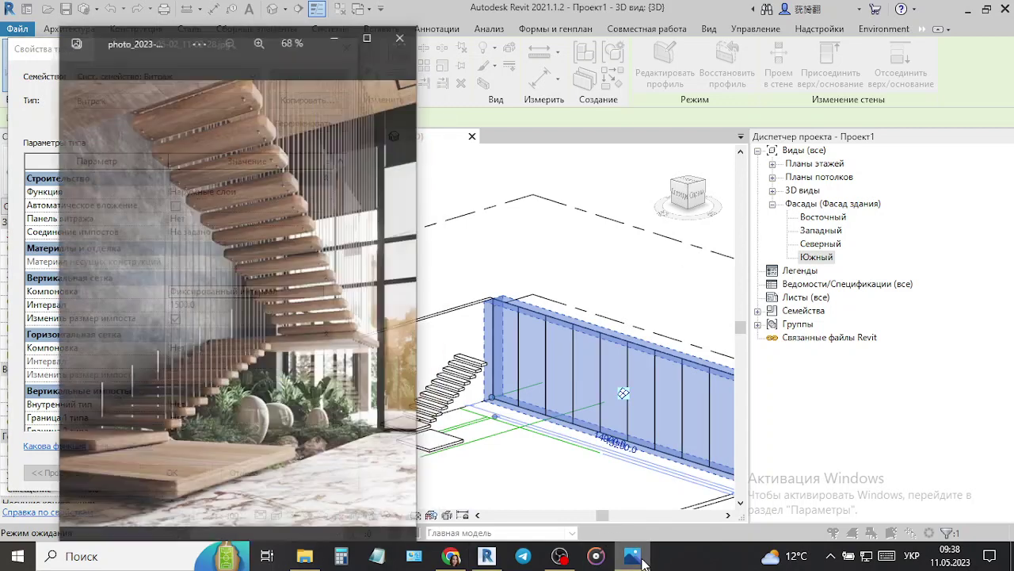
click(642, 559)
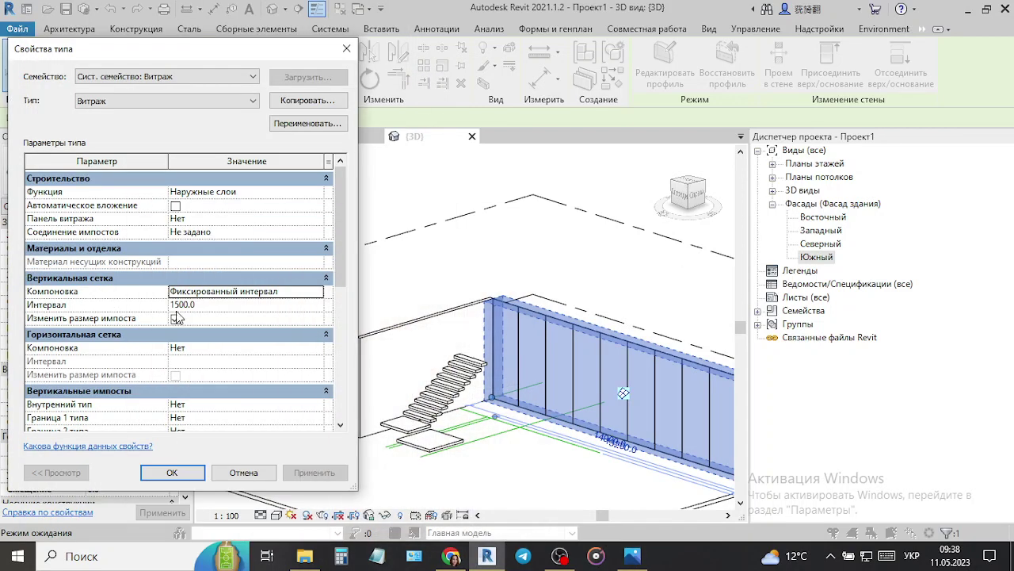
- Set the vertical grid spacing to 3000 mm after first trying 2000 mm
click(172, 305)
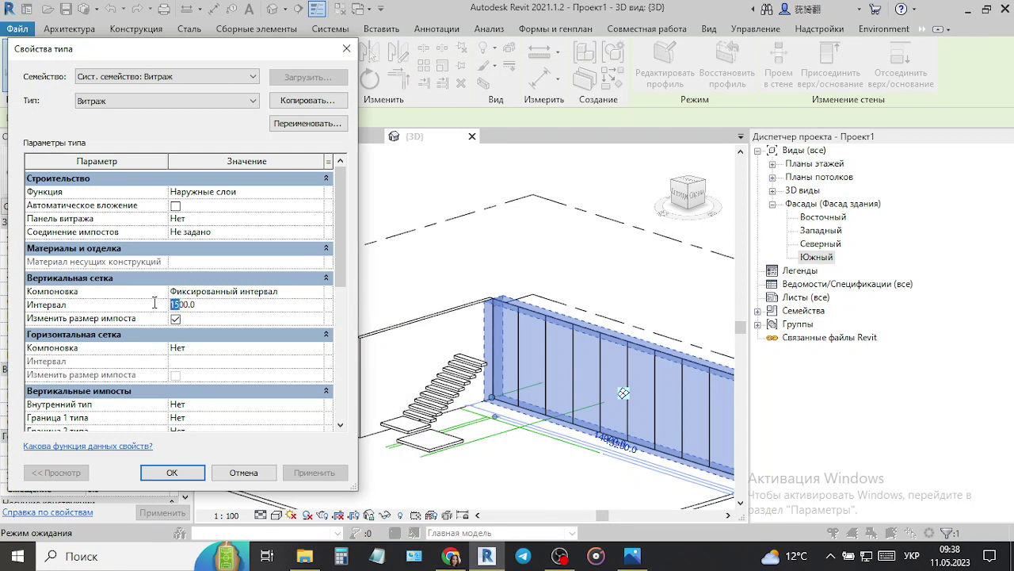
text(20)
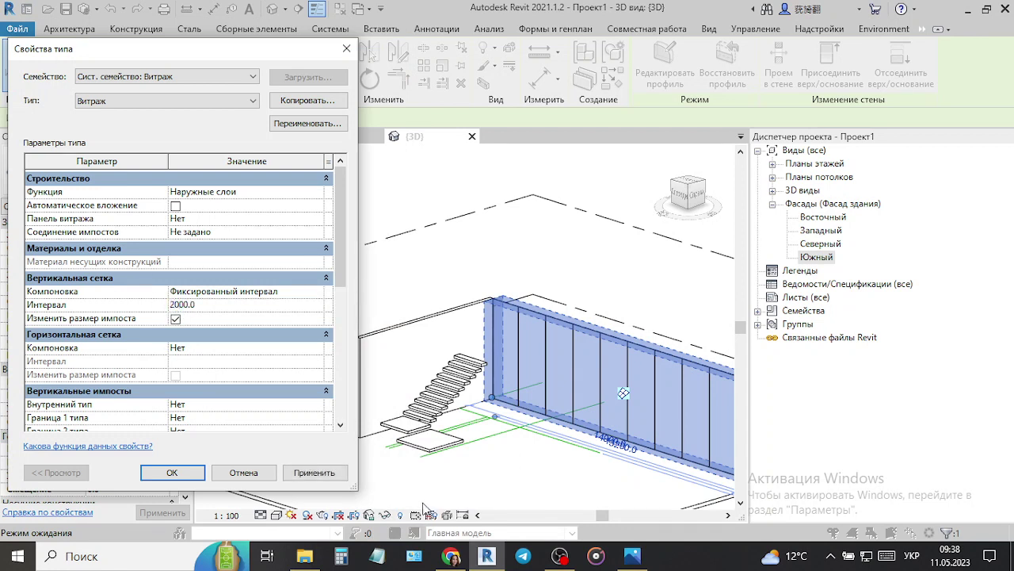
click(345, 477)
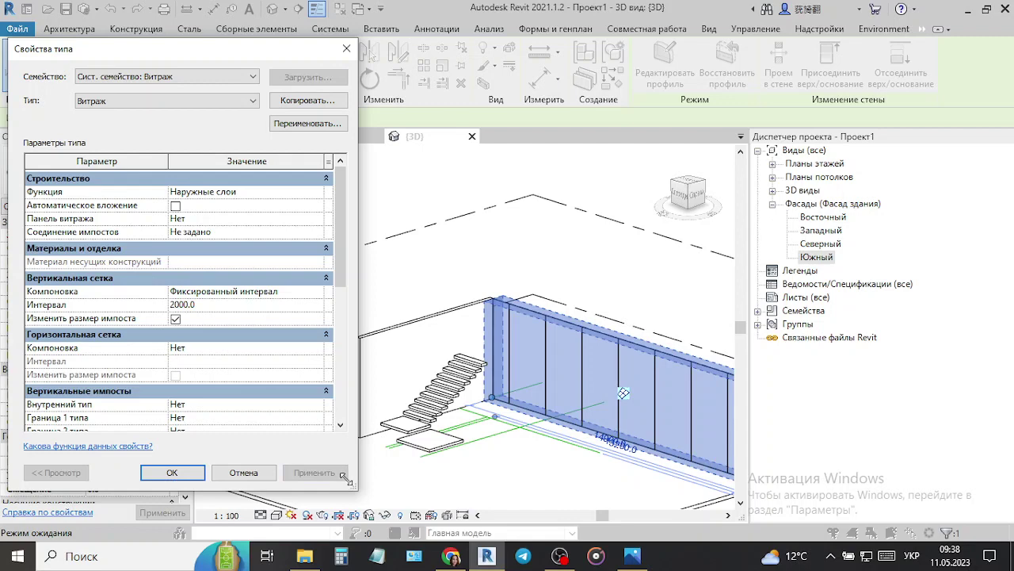
click(633, 558)
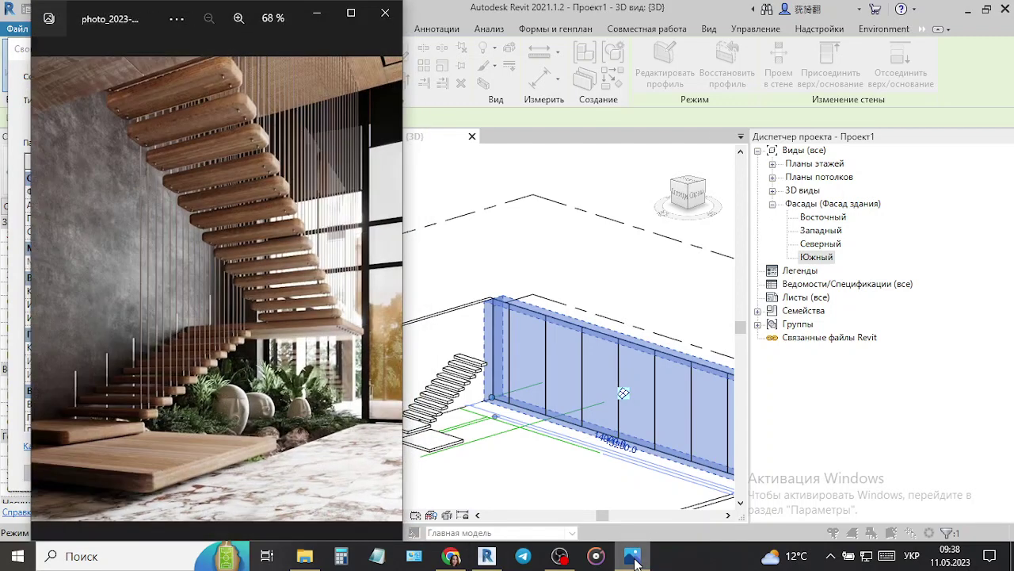
click(633, 558)
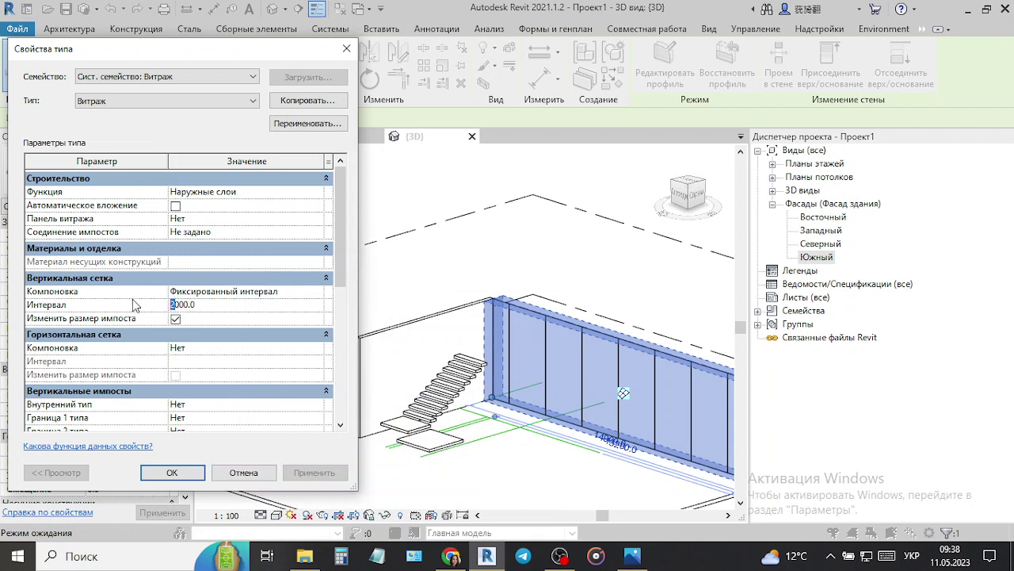
text(3)
click(300, 475)
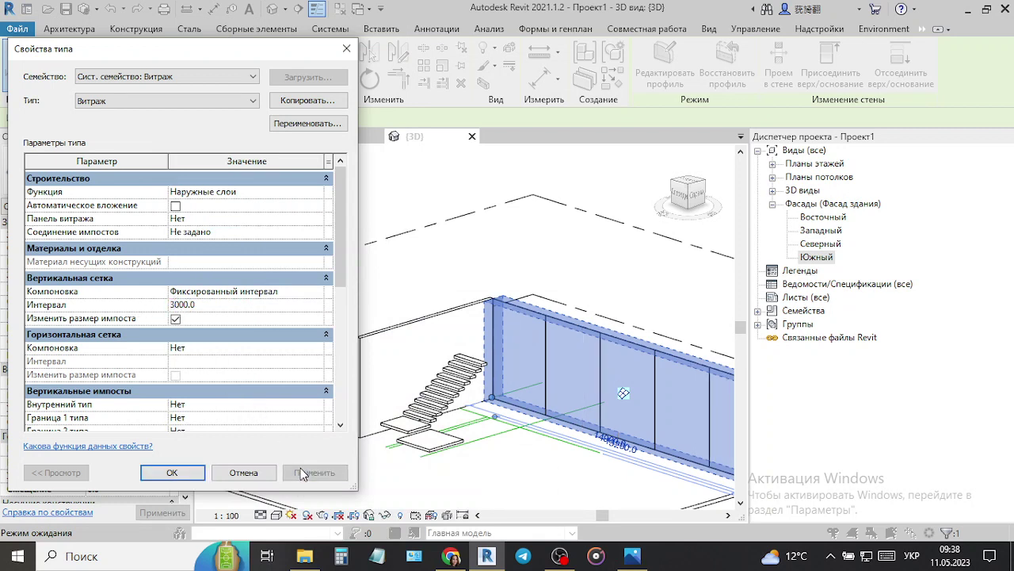
click(633, 558)
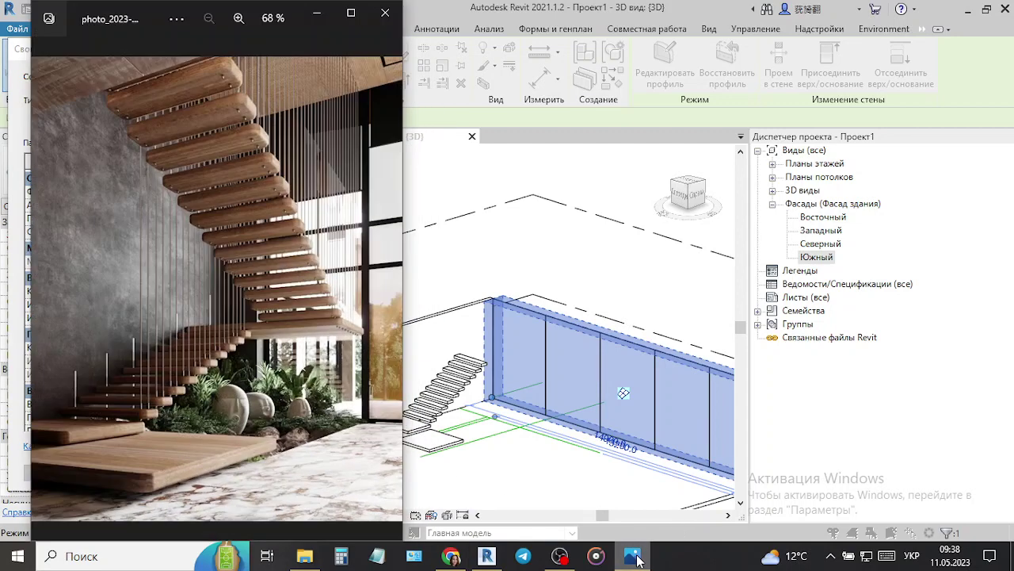
click(638, 556)
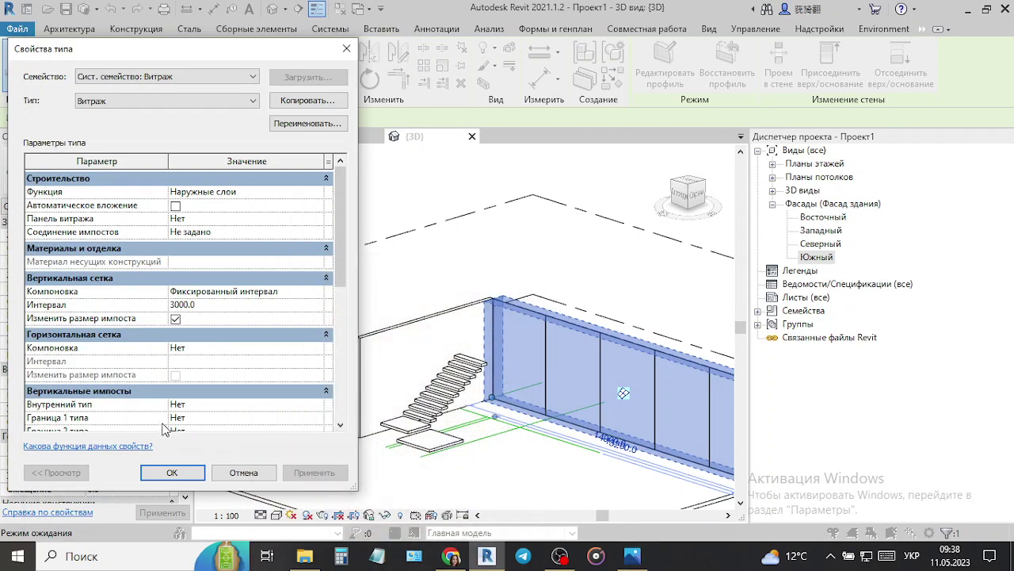
- Set the horizontal grid layout to Maximum Spacing (Максимальное расстояние) 1500 mm and apply it
click(325, 354)
click(207, 372)
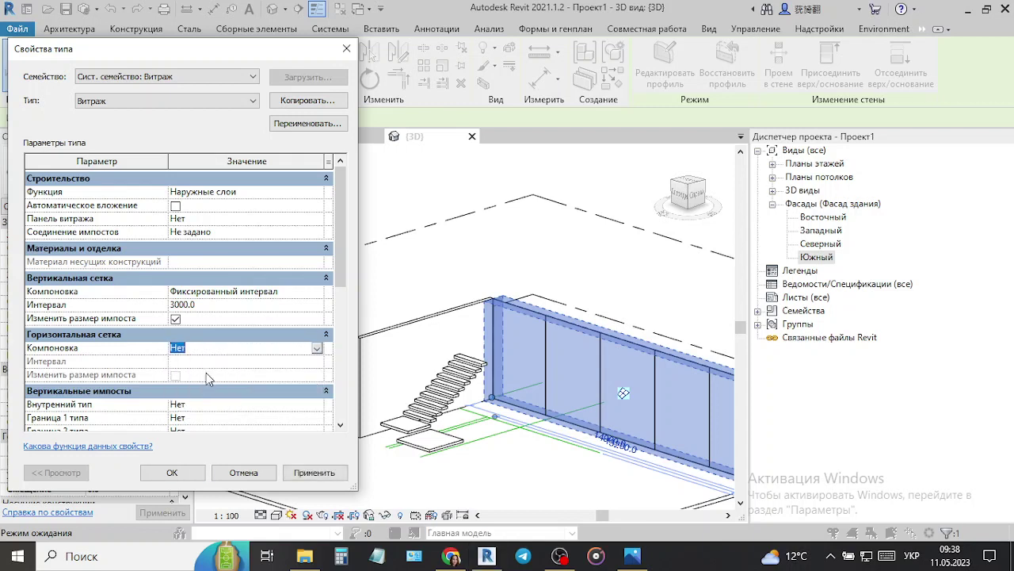
click(317, 349)
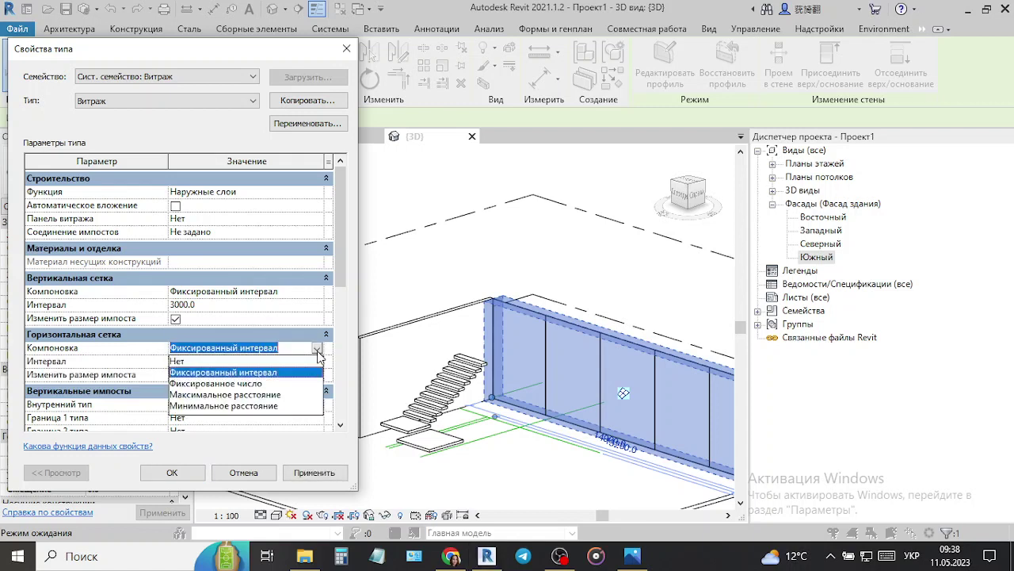
click(253, 395)
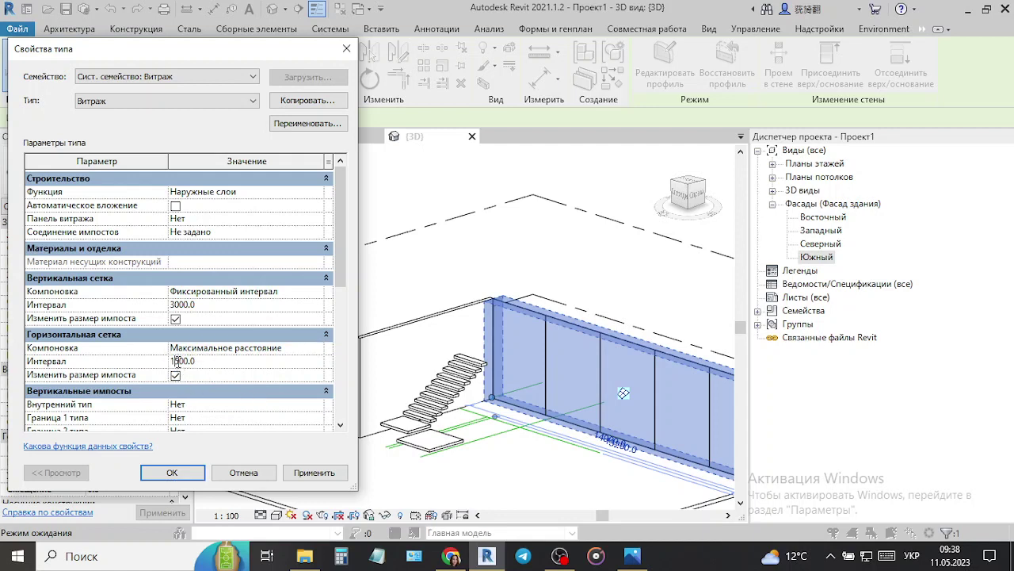
click(314, 472)
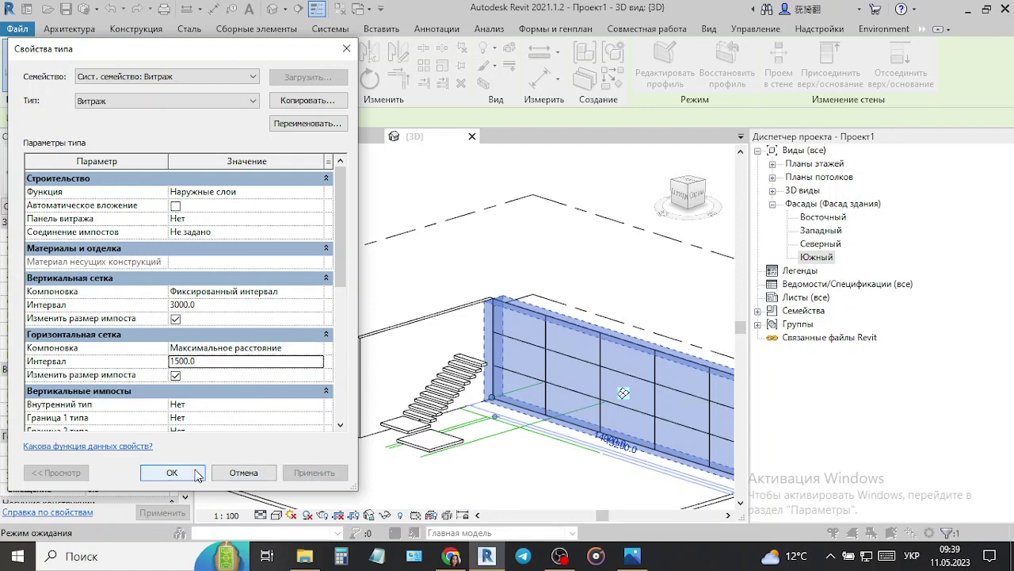
- Assign Rectangular 50 x 150 mm mullions to both vertical borders and vertical interior lines
scroll(248, 385, down, 2)
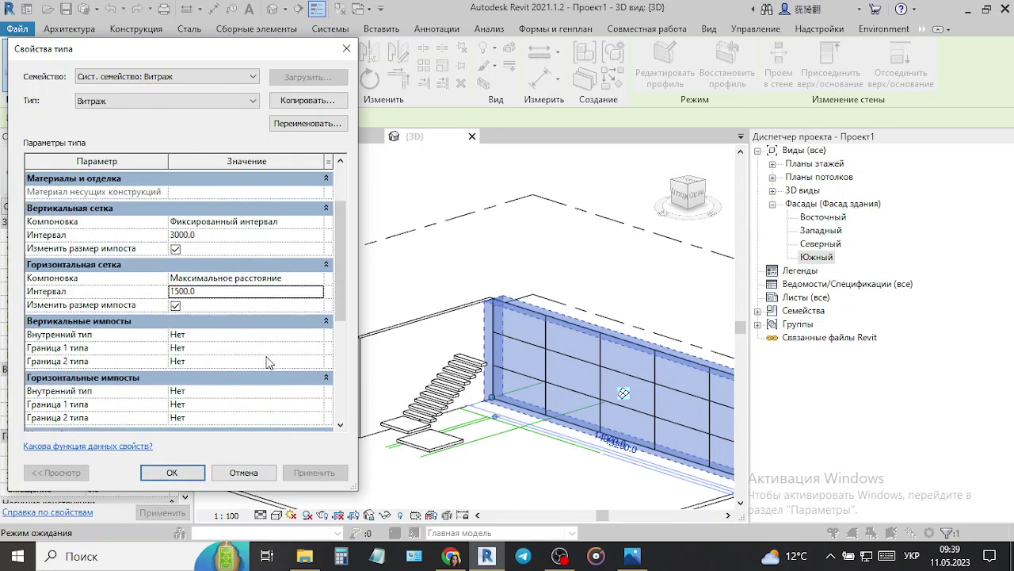
click(319, 348)
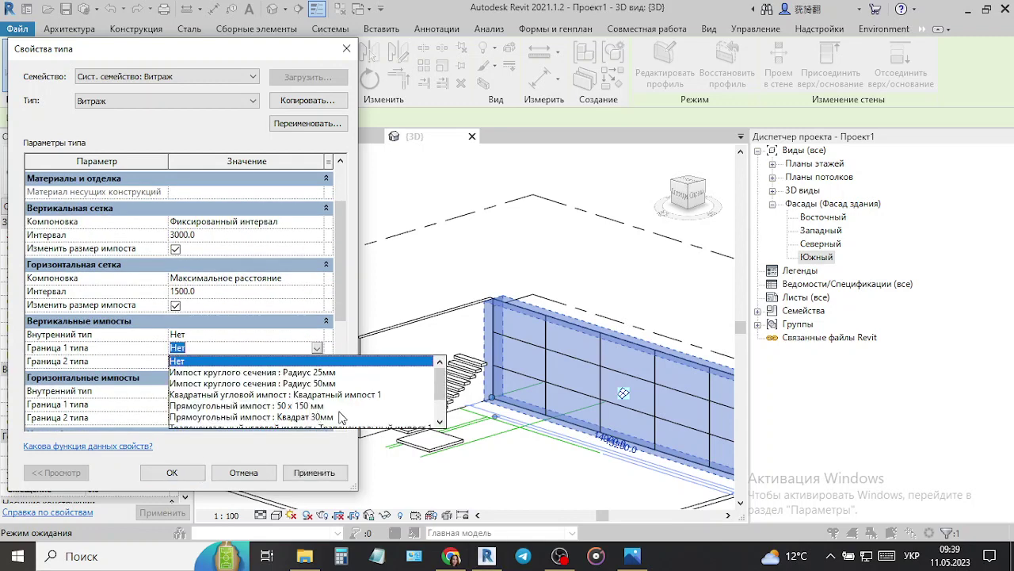
click(305, 406)
click(317, 363)
click(317, 363)
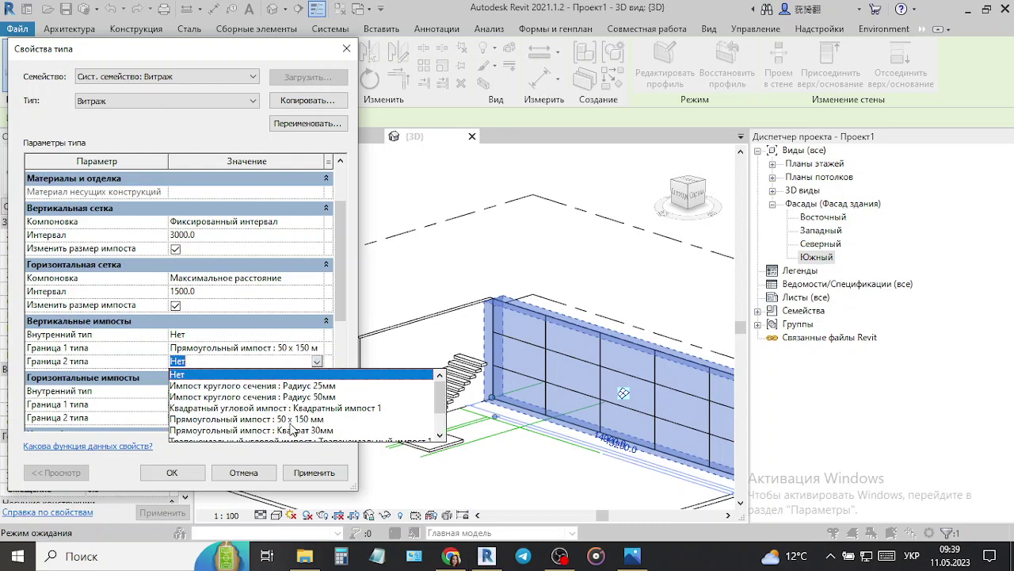
click(294, 408)
click(317, 336)
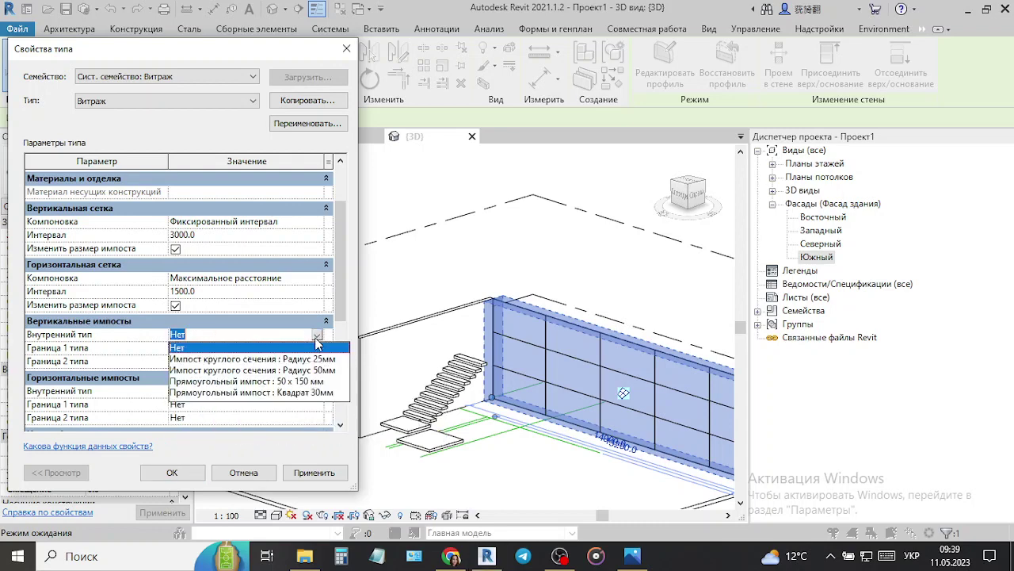
click(322, 381)
- Assign Rectangular 50 x 150 mm mullions to horizontal interior and border lines, then apply and confirm
click(318, 393)
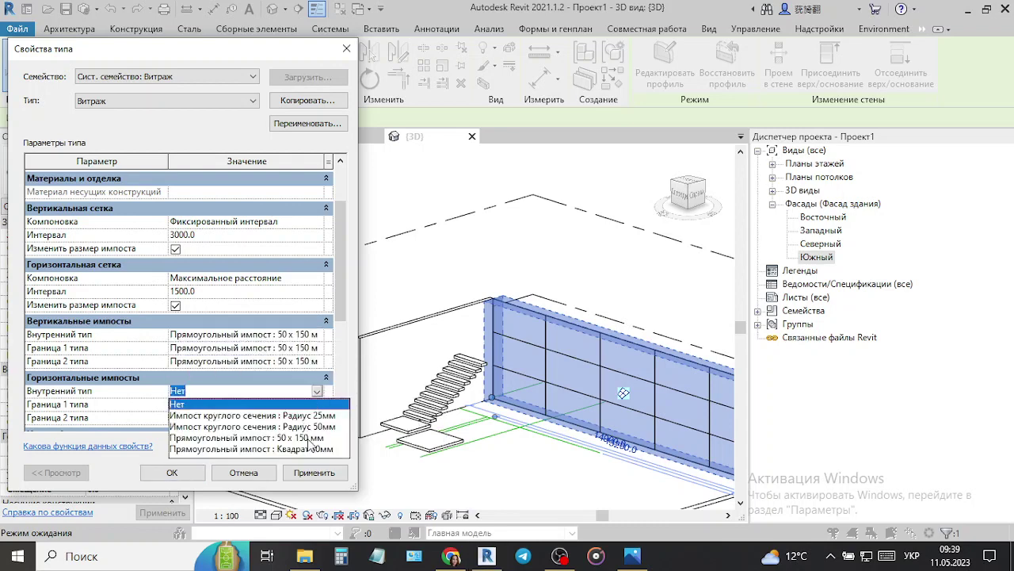
click(312, 446)
click(318, 404)
click(318, 406)
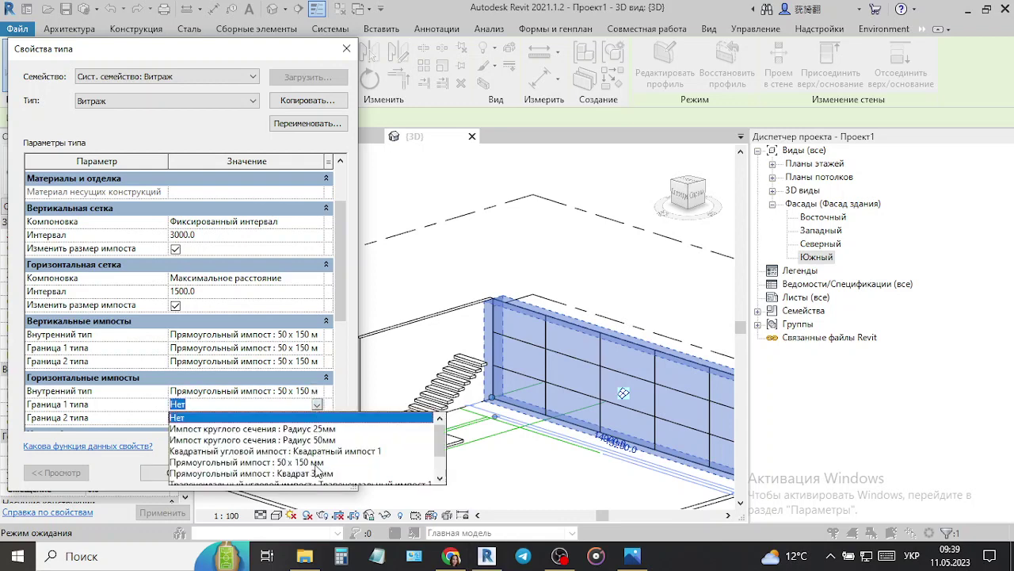
click(319, 462)
click(318, 419)
click(318, 419)
click(317, 477)
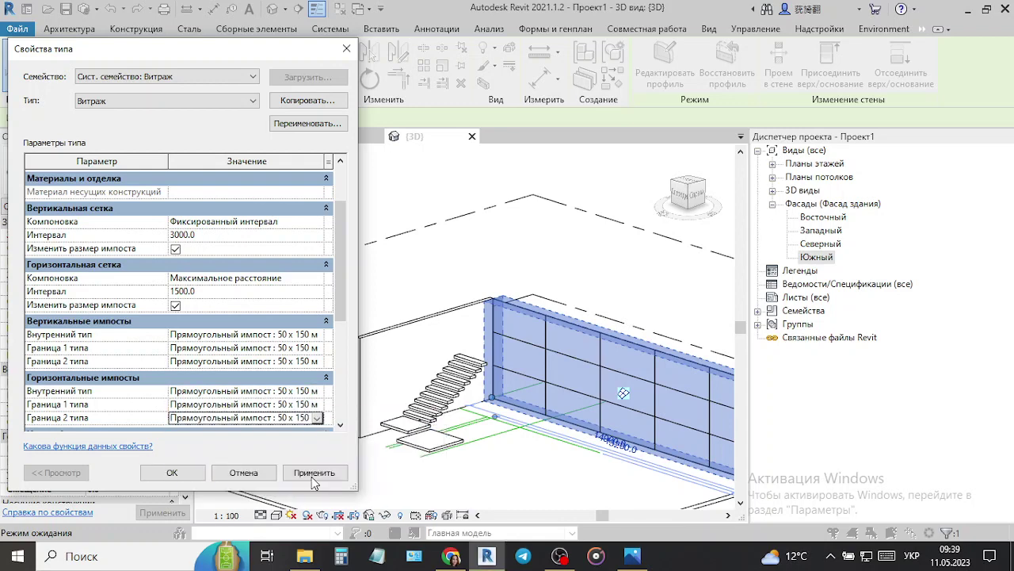
click(316, 475)
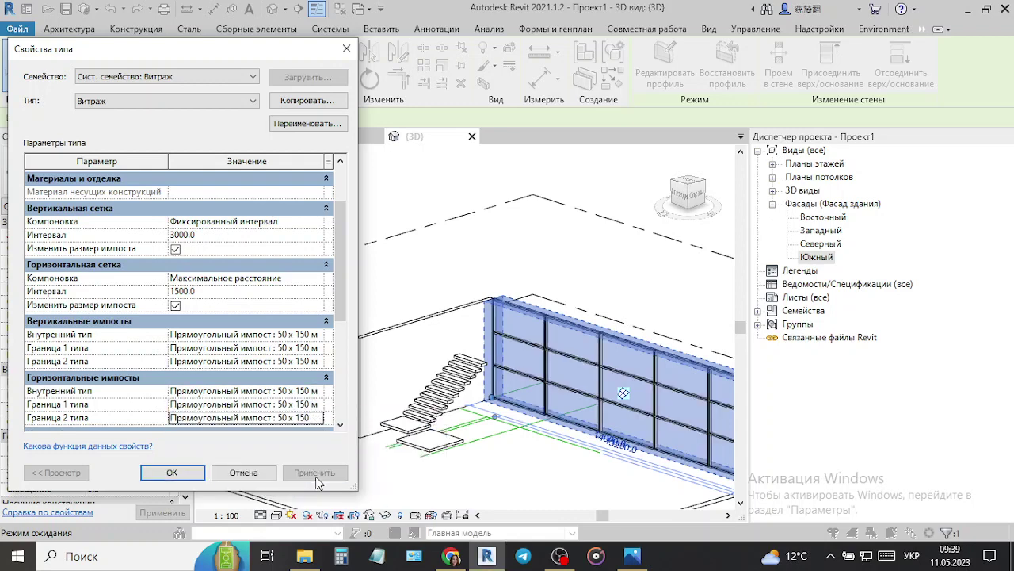
click(172, 472)
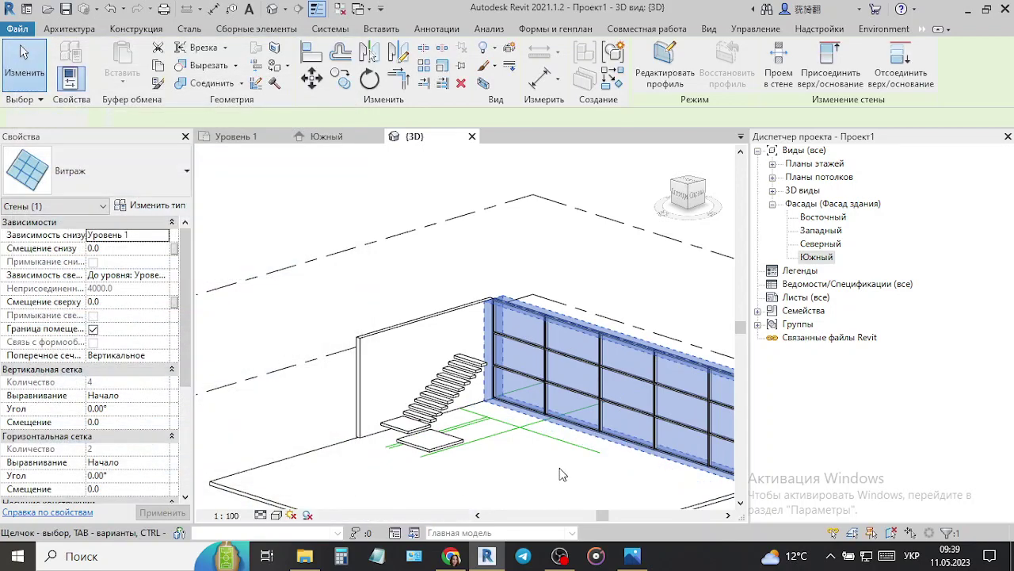
click(464, 486)
middle_drag(465, 486, 394, 444)
scroll(314, 375, up, 3)
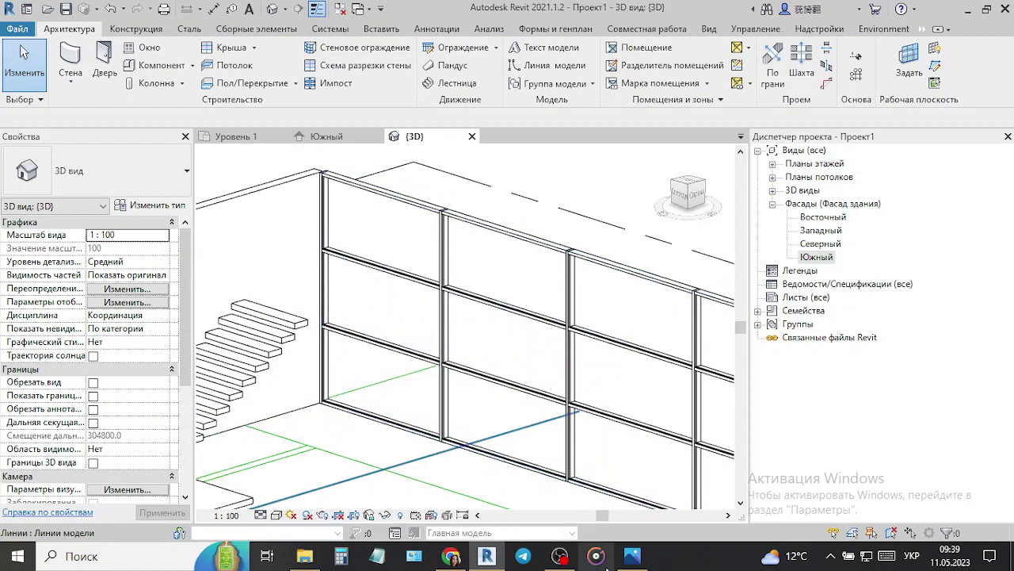
click(637, 561)
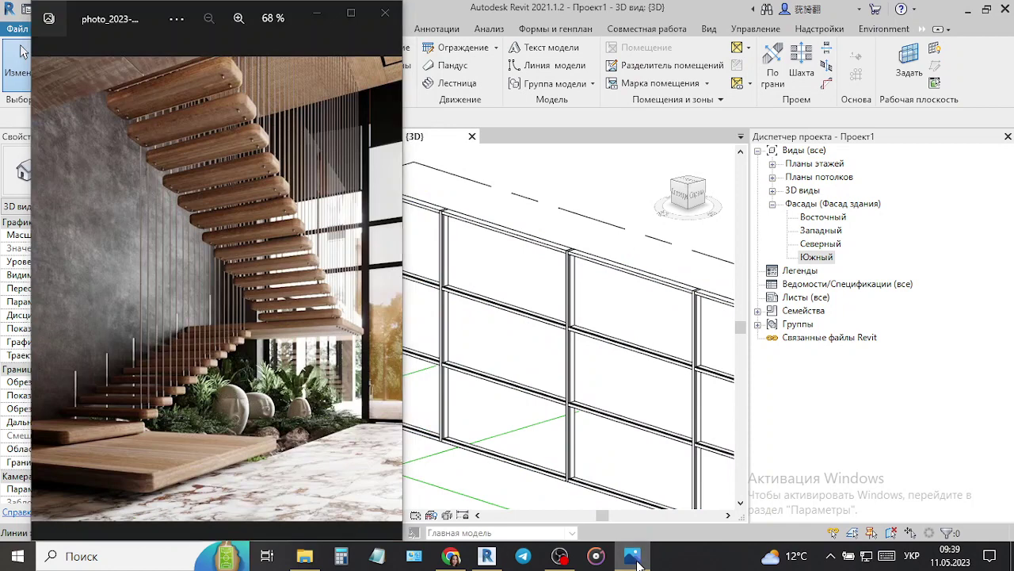
click(637, 561)
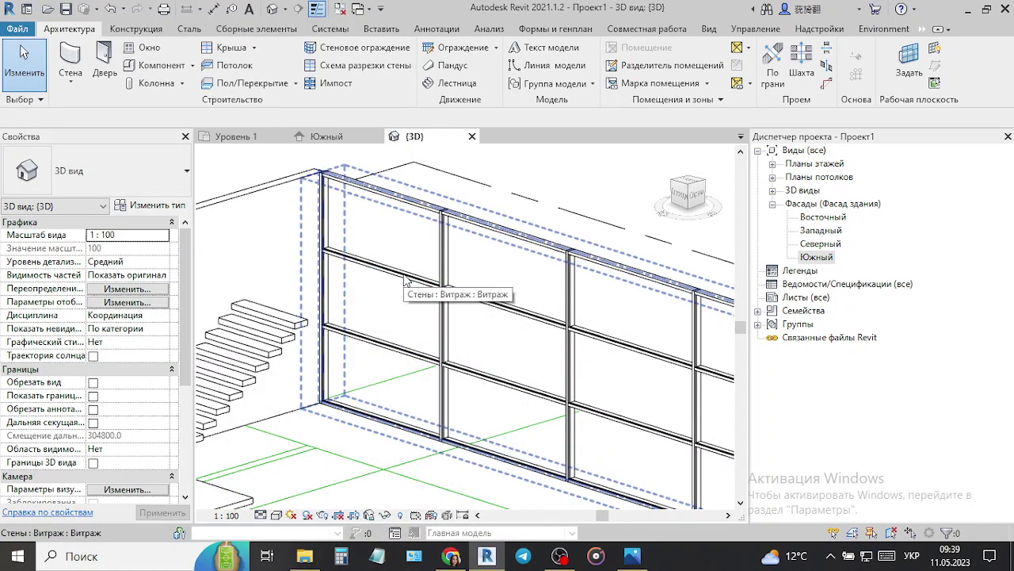
key(Tab)
key(Tab)
key(Tab)
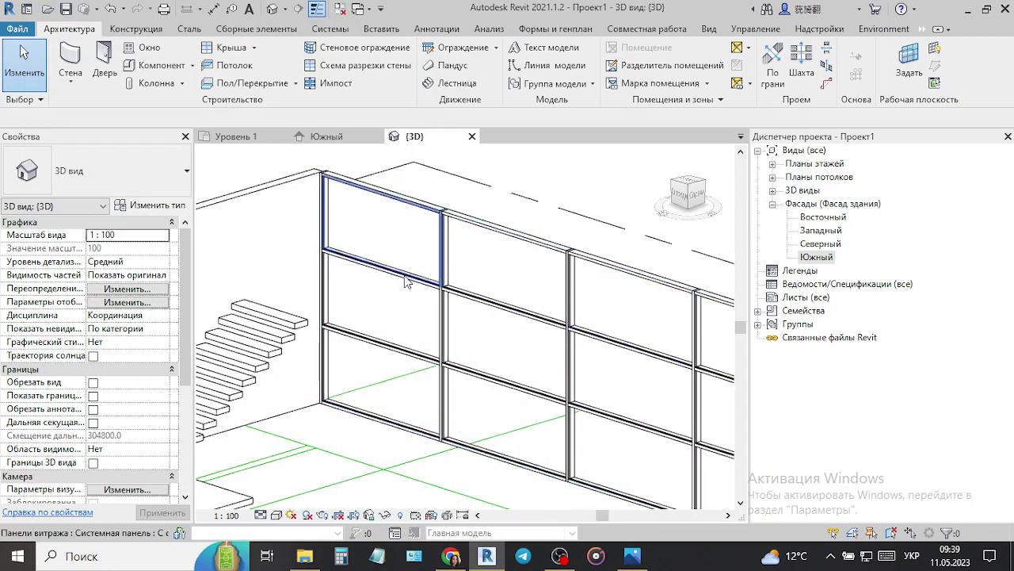
key(Tab)
click(406, 283)
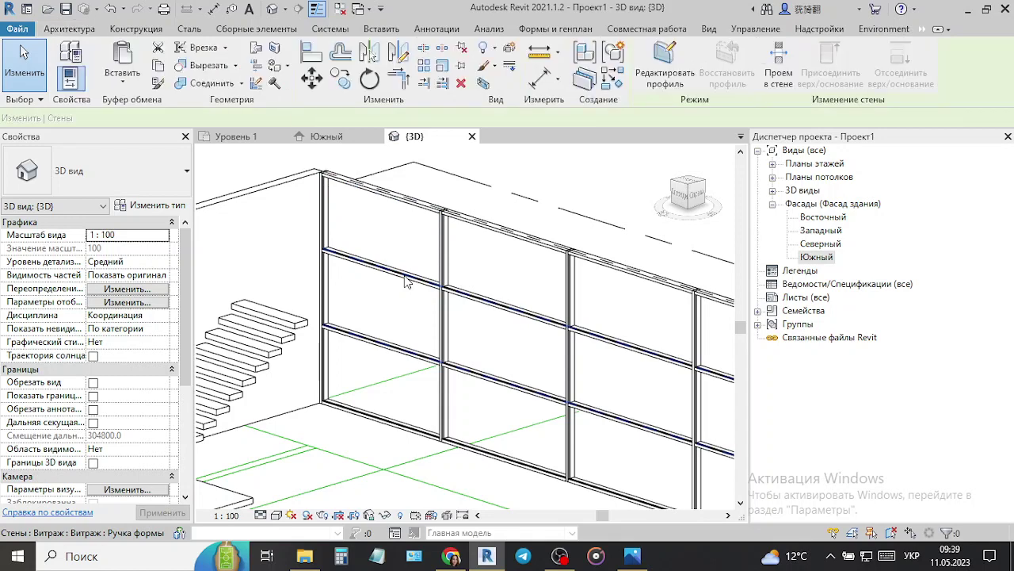
shift+middle_drag(341, 263, 346, 262)
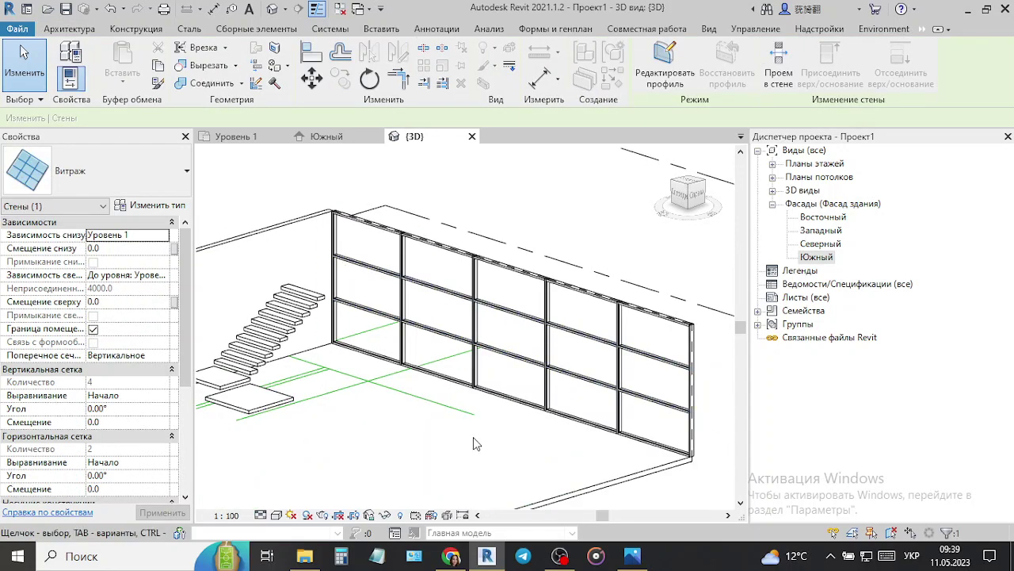
scroll(361, 284, up, 3)
scroll(360, 285, up, 2)
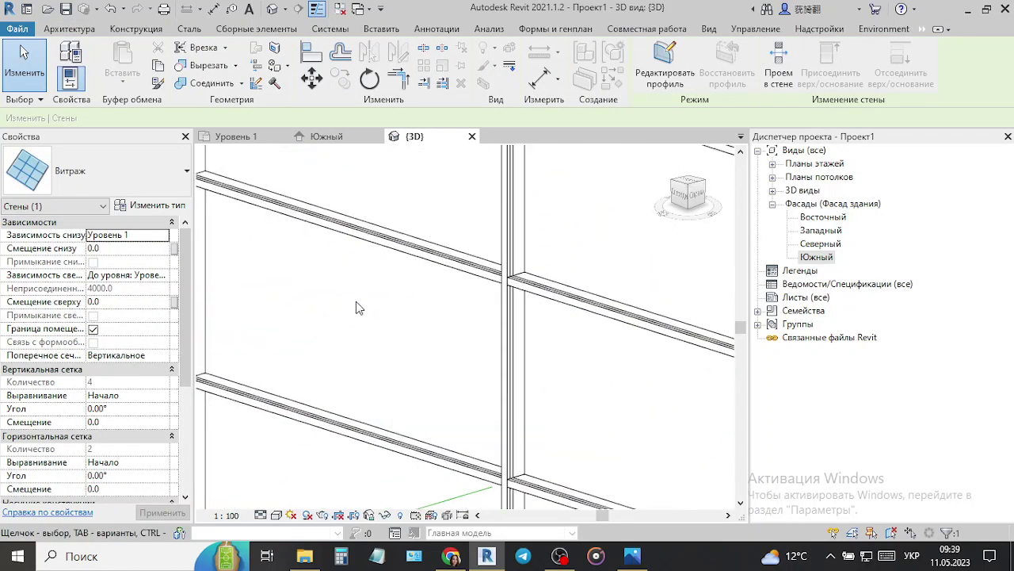
key(Escape)
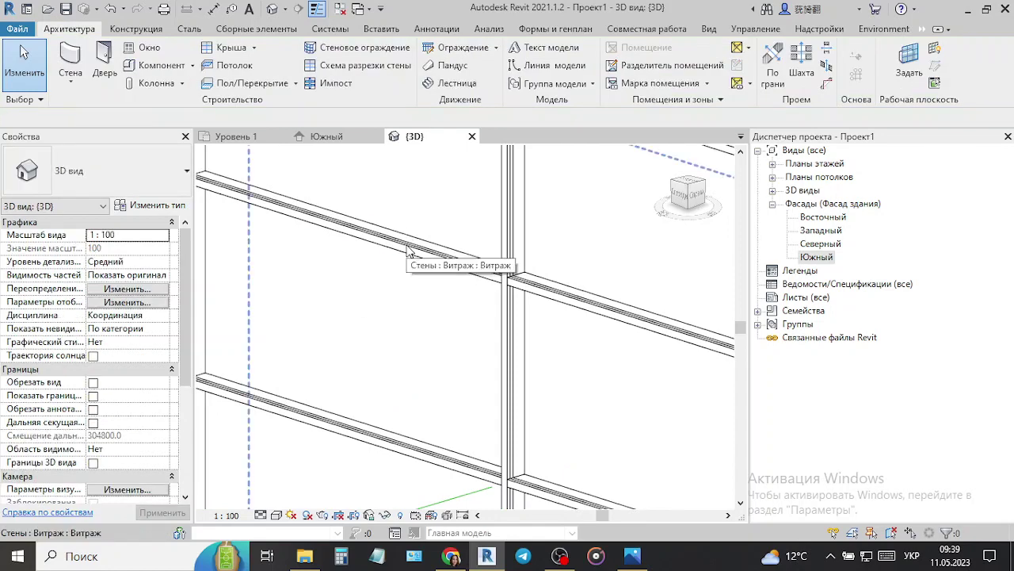
key(Tab)
- Select the horizontal curtain grid line and set its upper spacing to 1200 mm
click(409, 251)
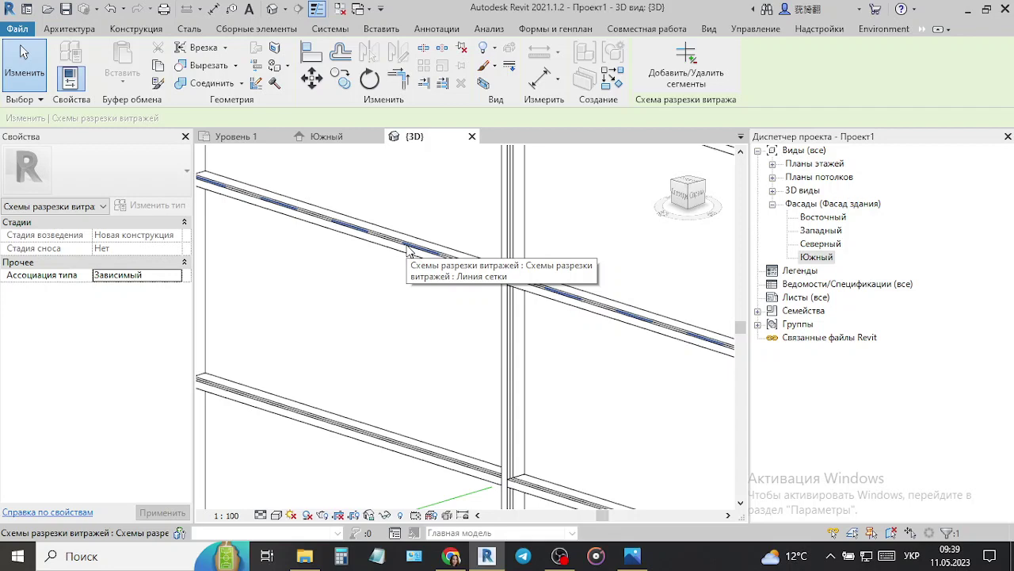
scroll(403, 277, down, 2)
scroll(396, 300, down, 3)
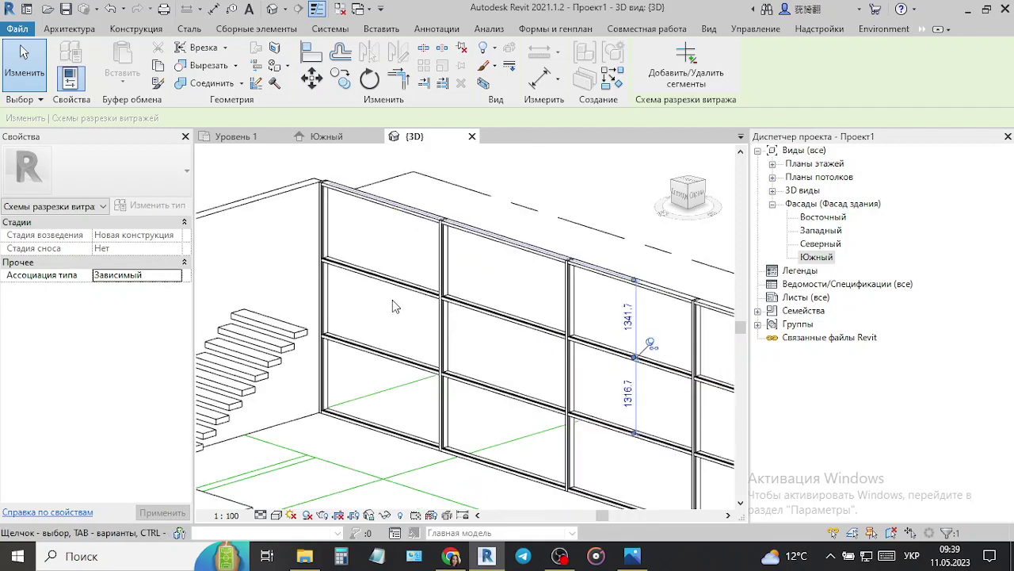
scroll(393, 300, down, 2)
scroll(565, 338, up, 3)
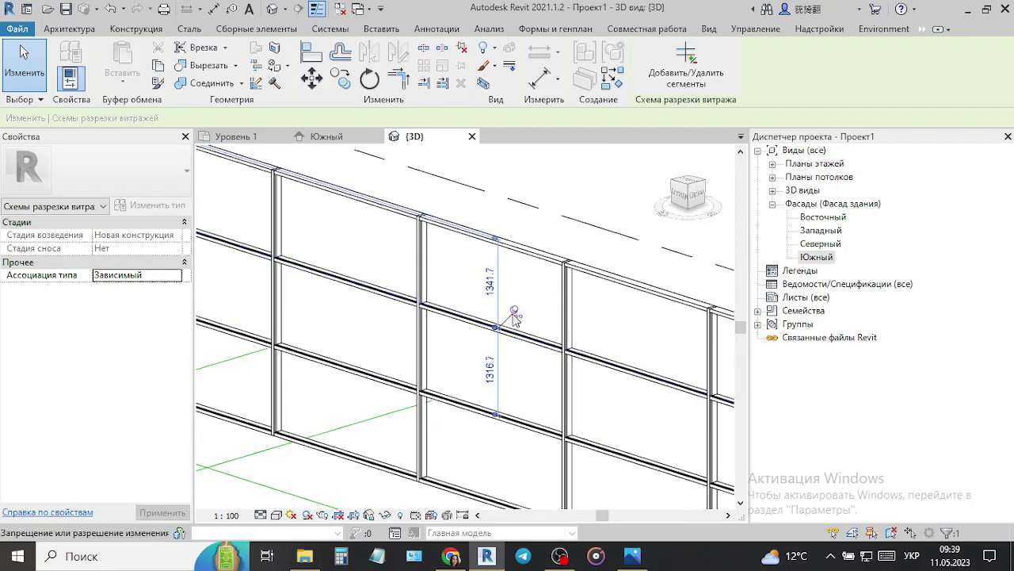
click(490, 283)
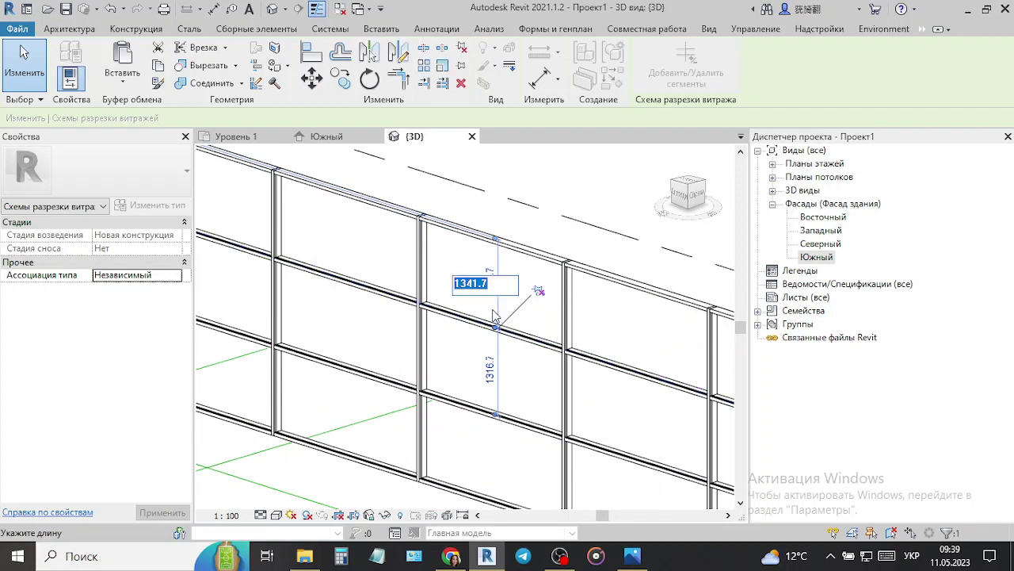
text(1200)
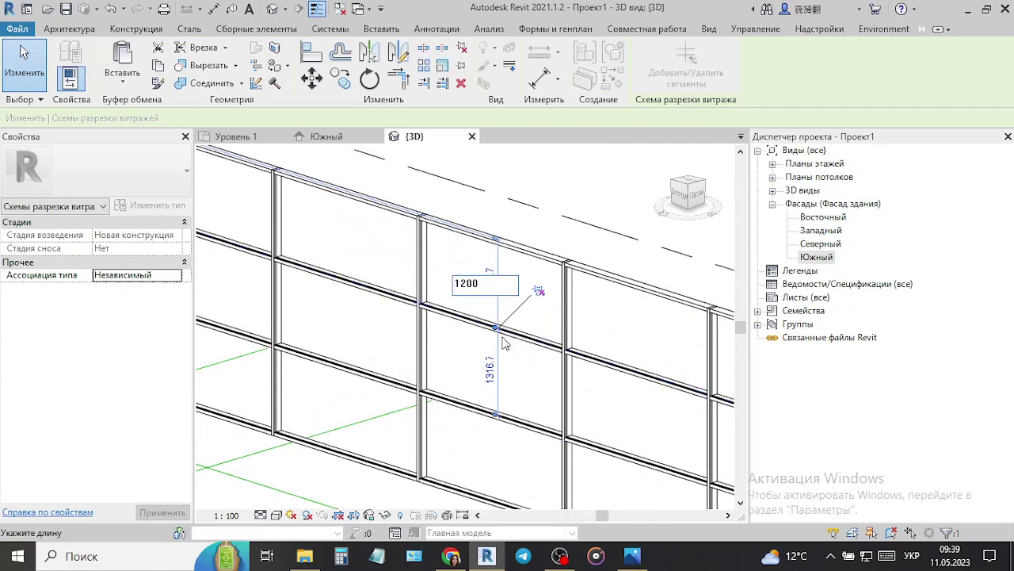
key(Return)
- Set the grid line's lower spacing to 1000 mm, leaving 1658.3 mm above
click(495, 372)
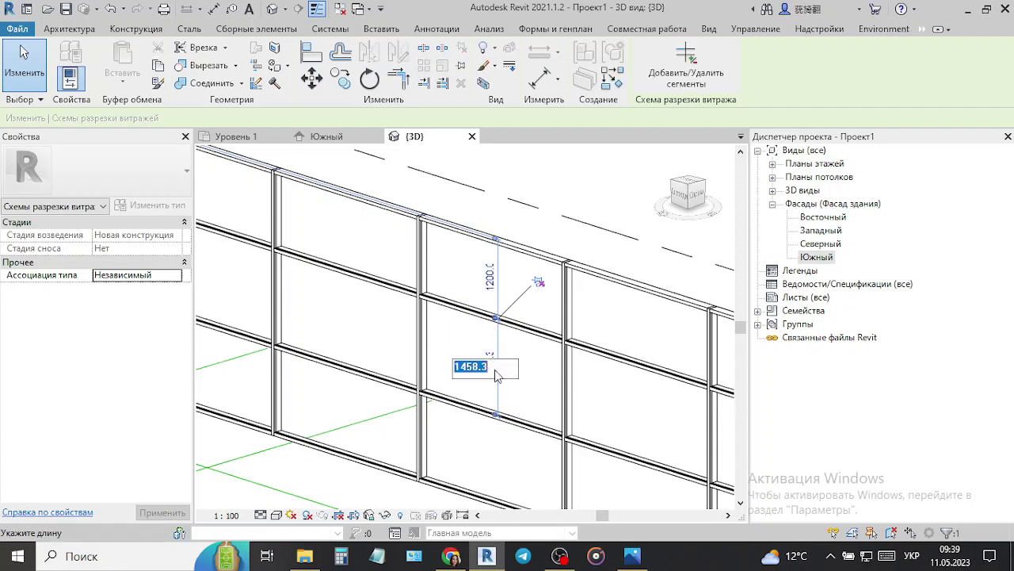
text(1000)
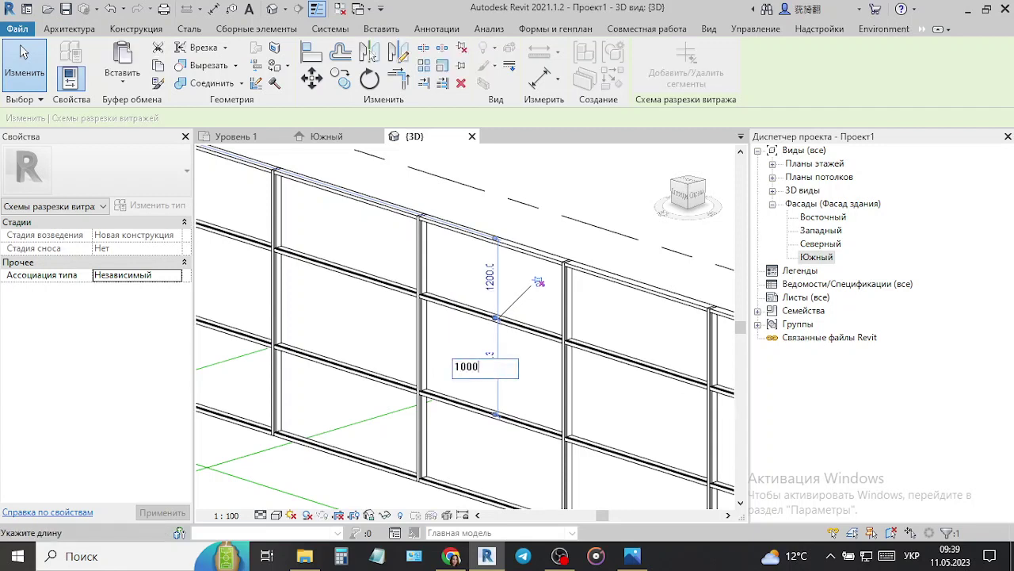
key(Return)
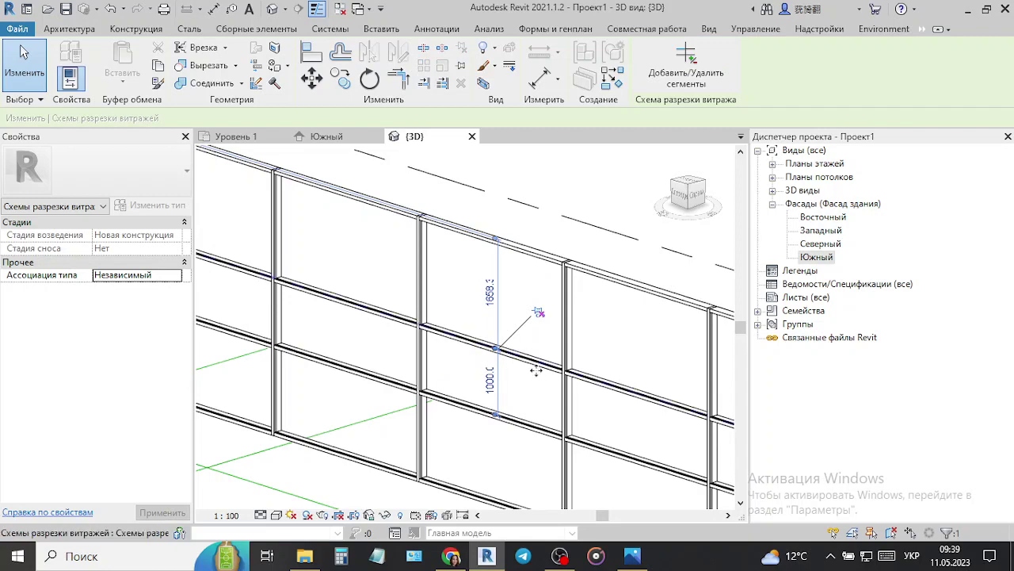
key(Escape)
scroll(523, 385, down, 4)
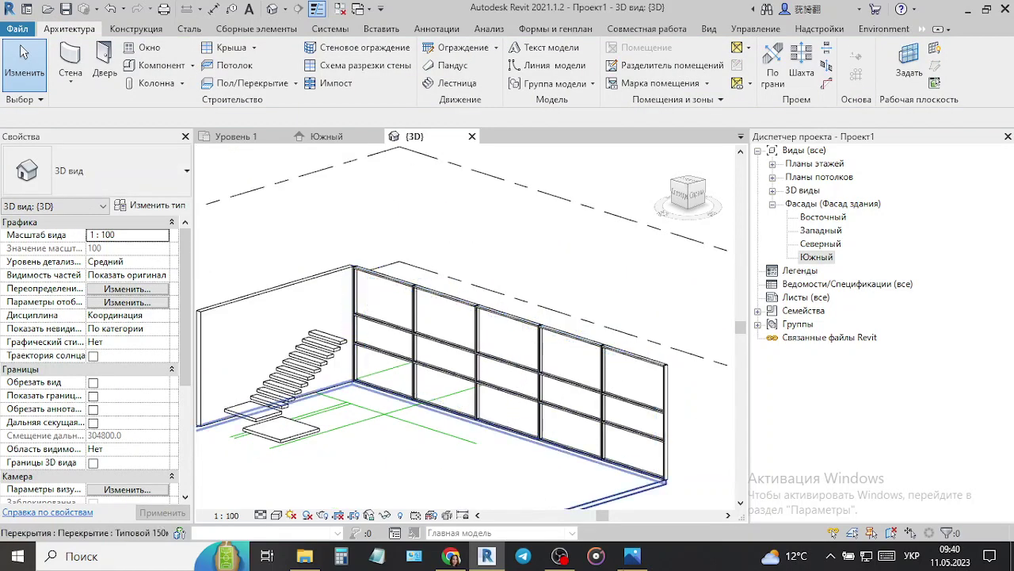
click(643, 561)
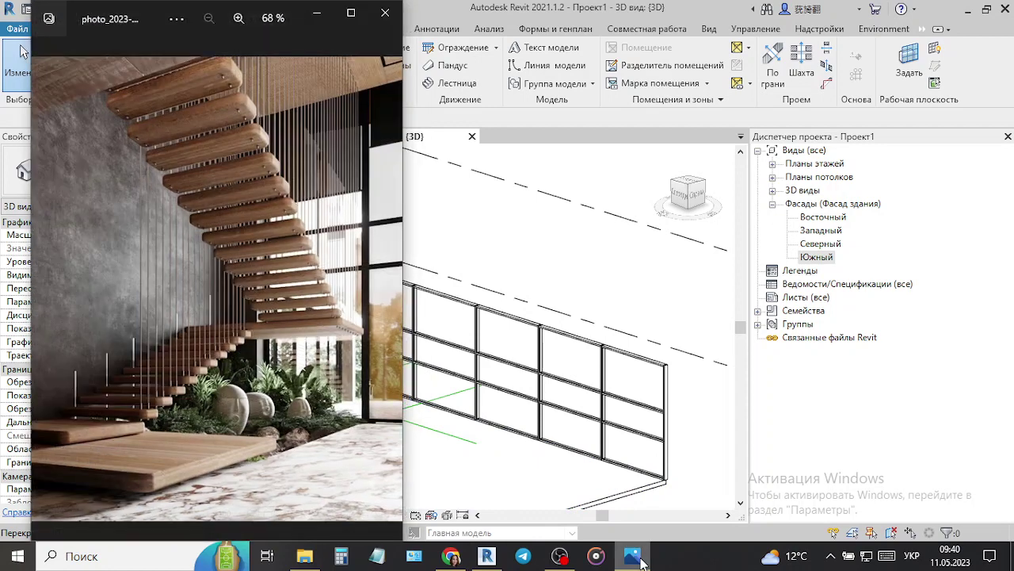
click(643, 561)
scroll(416, 337, up, 3)
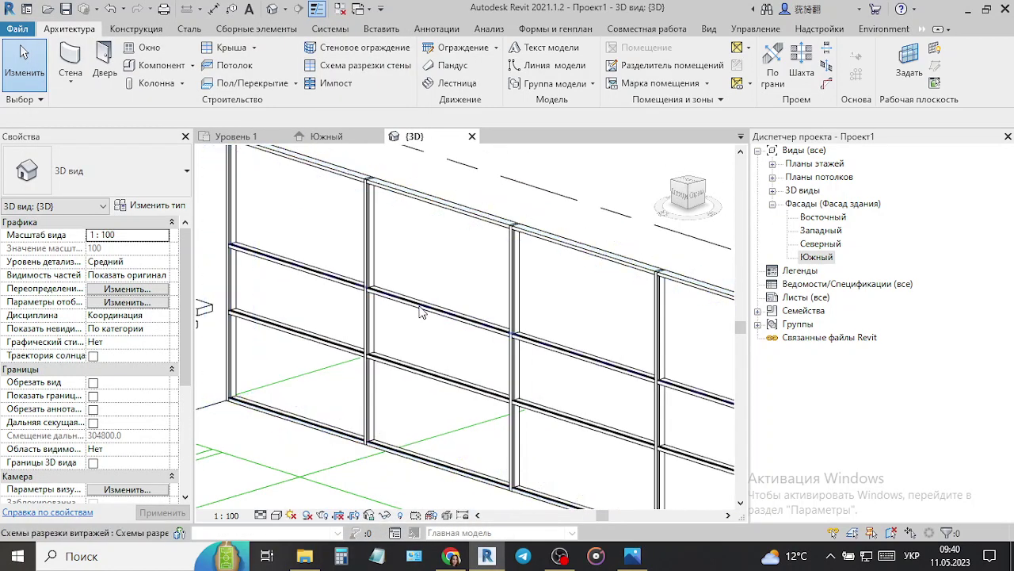
- Set a horizontal curtain grid line's upper spacing to 1200 mm
click(422, 311)
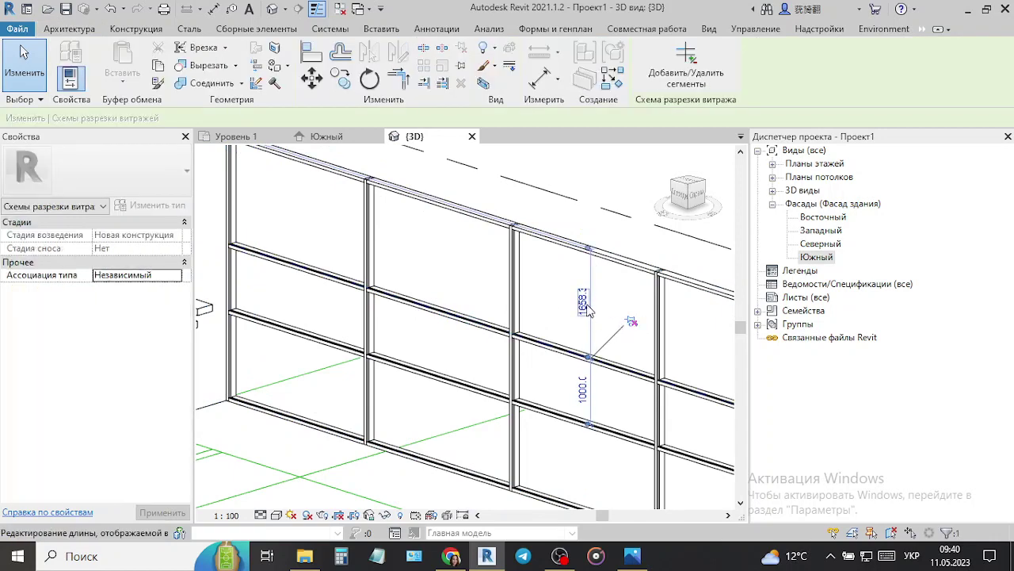
click(587, 307)
text(1200)
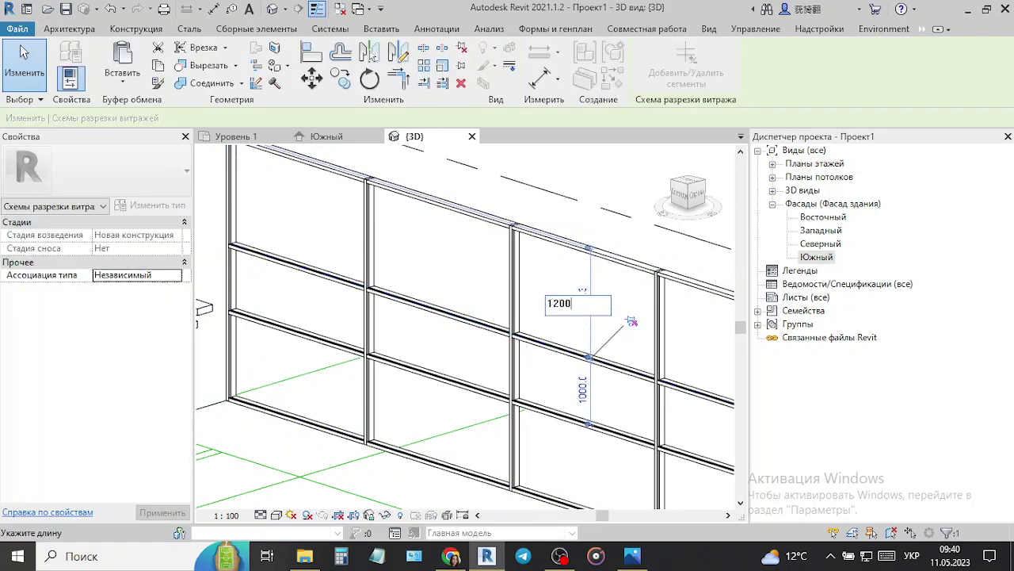
key(Return)
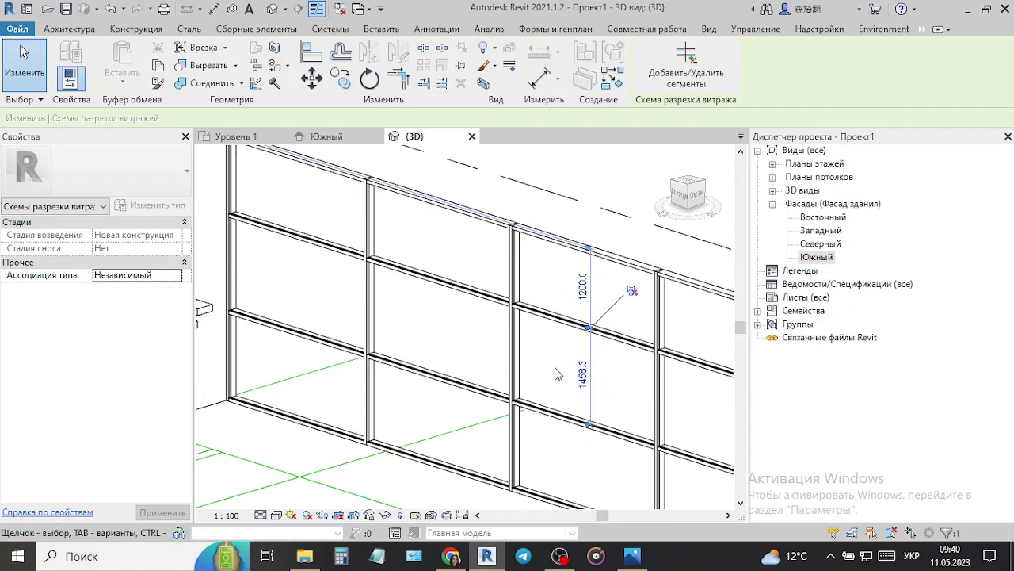
key(Escape)
- Make the lower grid line independent and place it 800 mm below the line above
key(Tab)
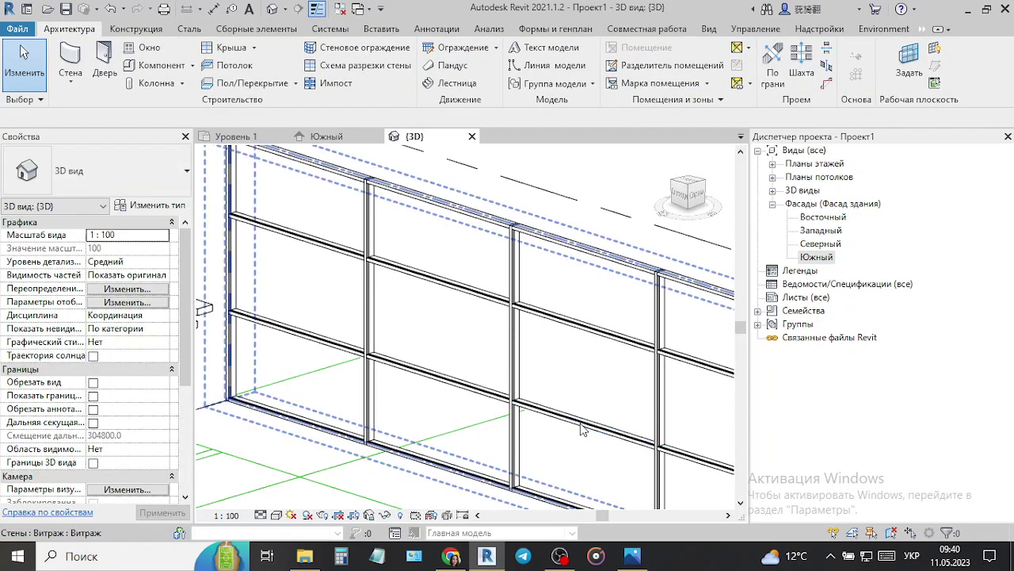
click(582, 428)
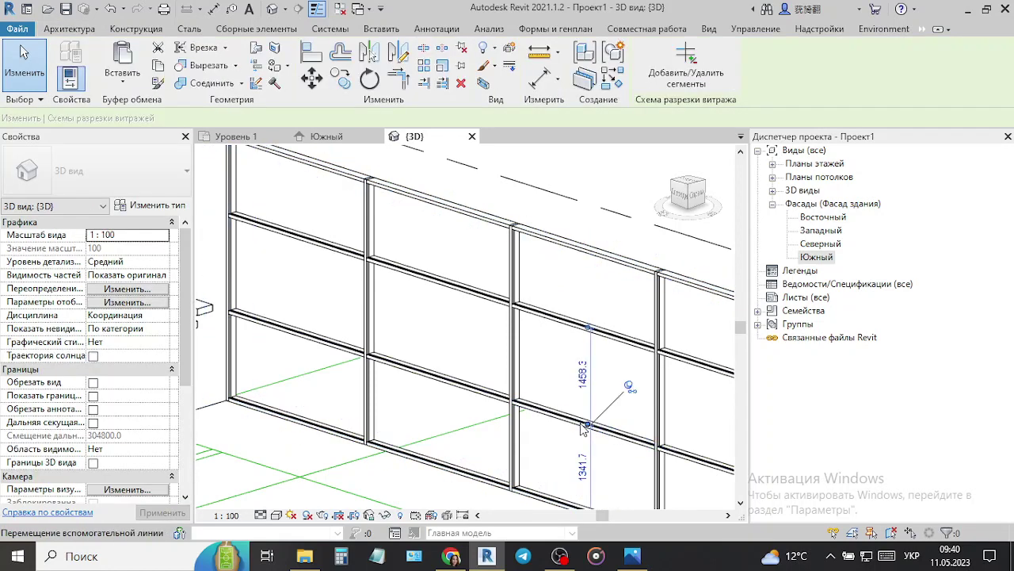
click(630, 390)
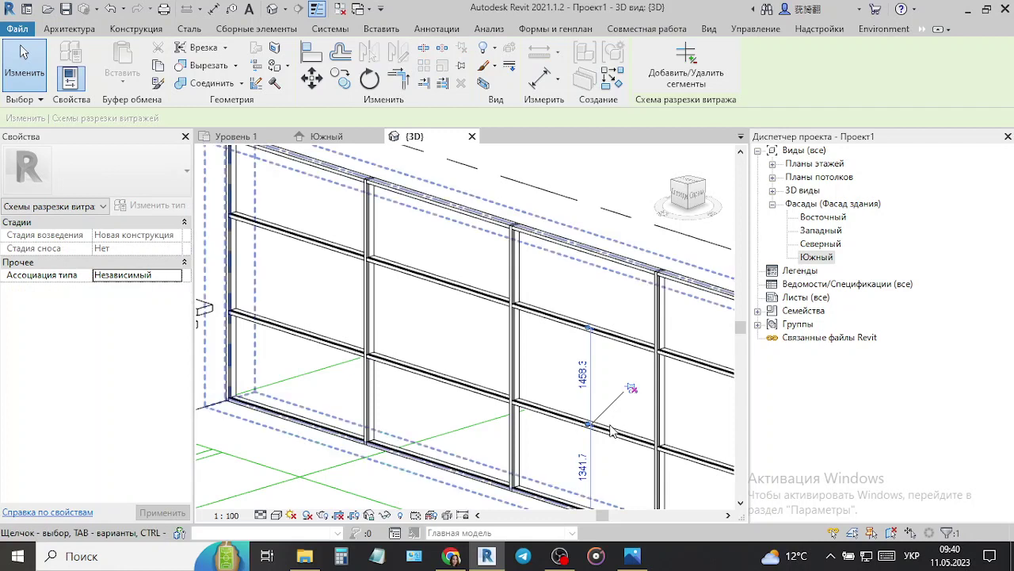
click(585, 375)
text(800)
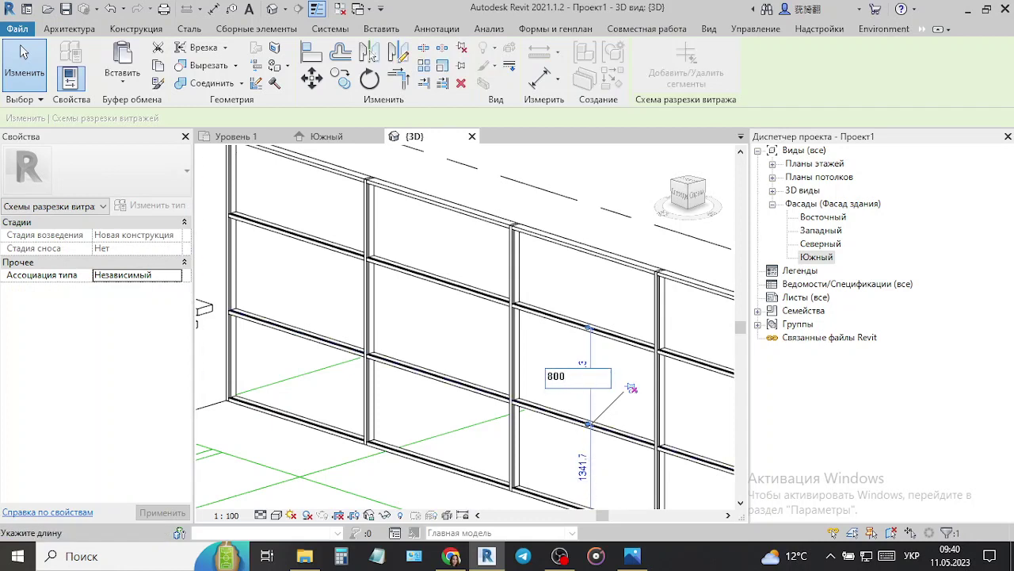
key(Return)
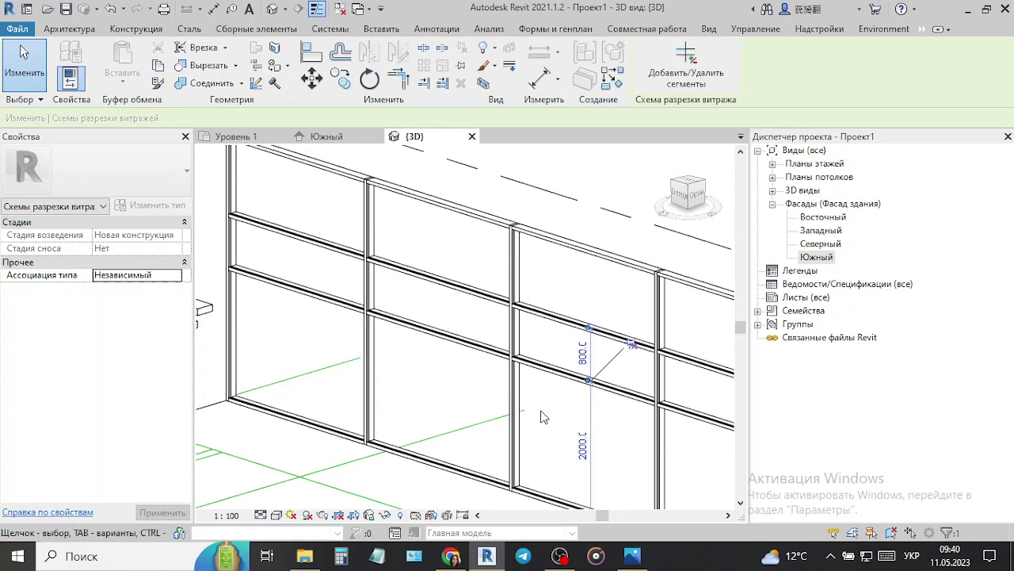
key(Escape)
scroll(585, 412, down, 3)
shift+middle_drag(536, 463, 413, 479)
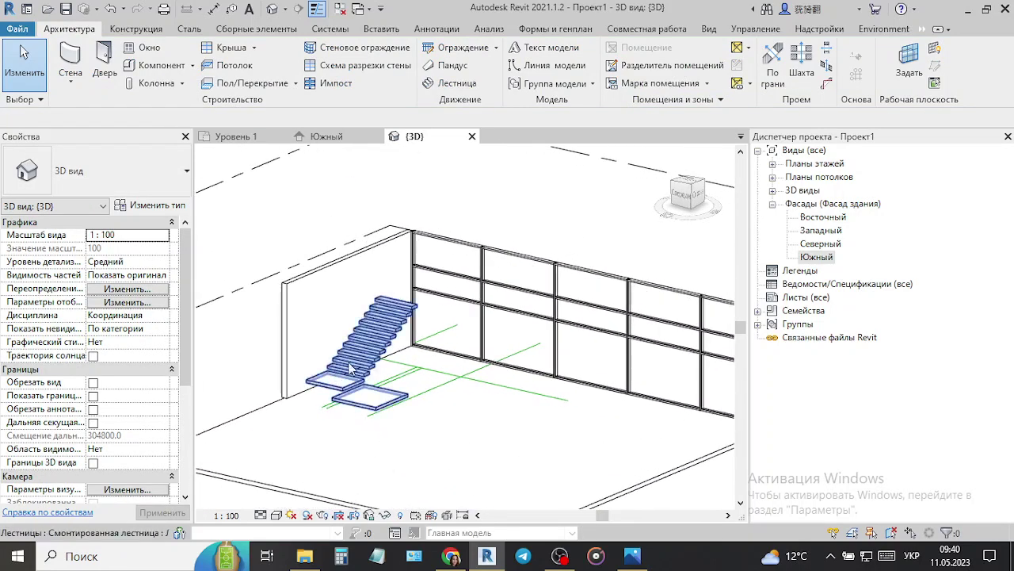
- Switch to the ViewCube Top view and start a Перекрытие Типовой 150мм floor sketch
scroll(532, 418, up, 2)
mouse_move(532, 418)
middle_down()
mouse_move(546, 471)
mouse_move(521, 464)
middle_up()
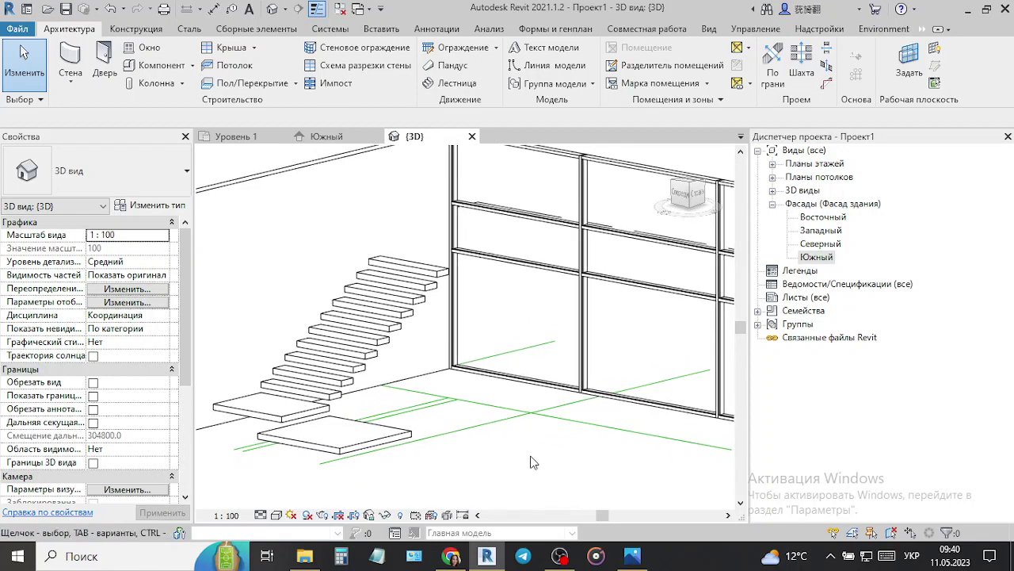
scroll(558, 432, down, 2)
scroll(666, 421, down, 2)
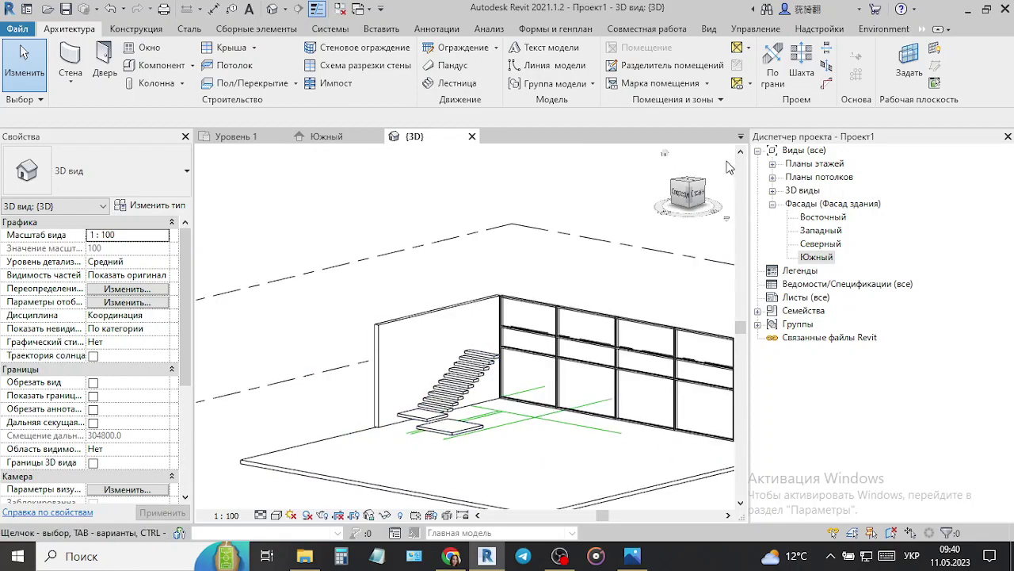
click(689, 184)
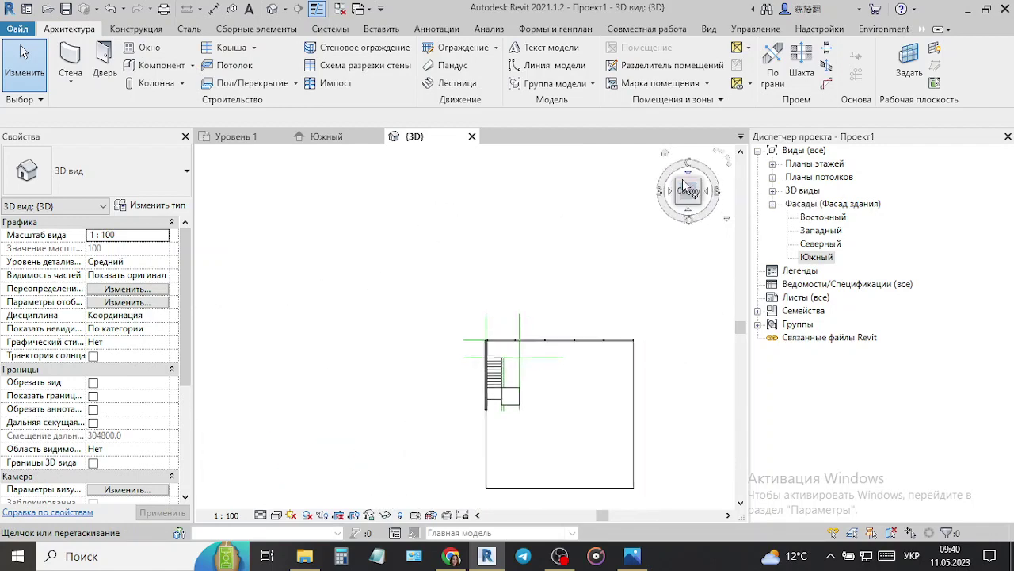
click(576, 416)
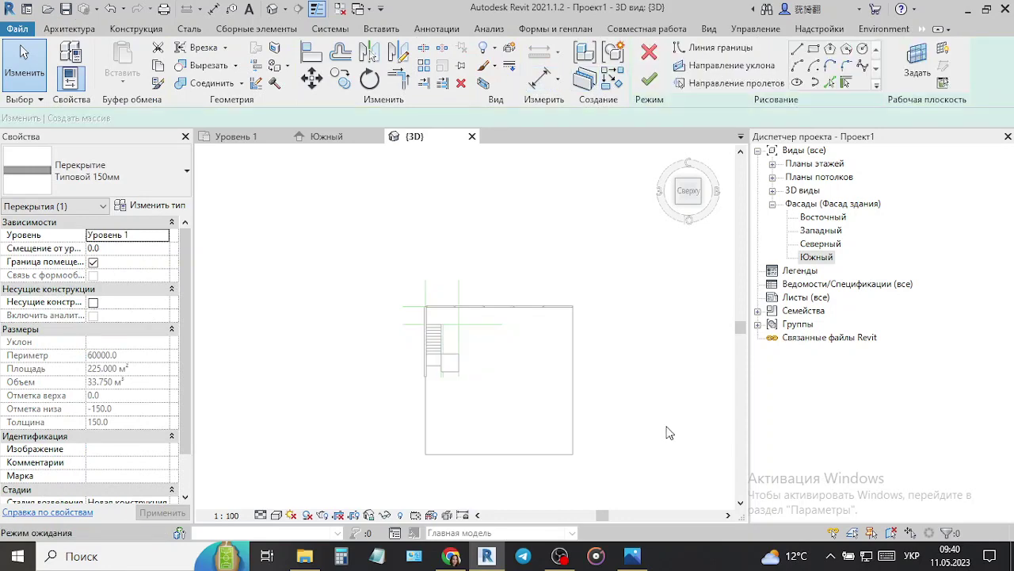
- Set the floor sketch's work plane to Уровень 2
shift+middle_drag(577, 438, 536, 328)
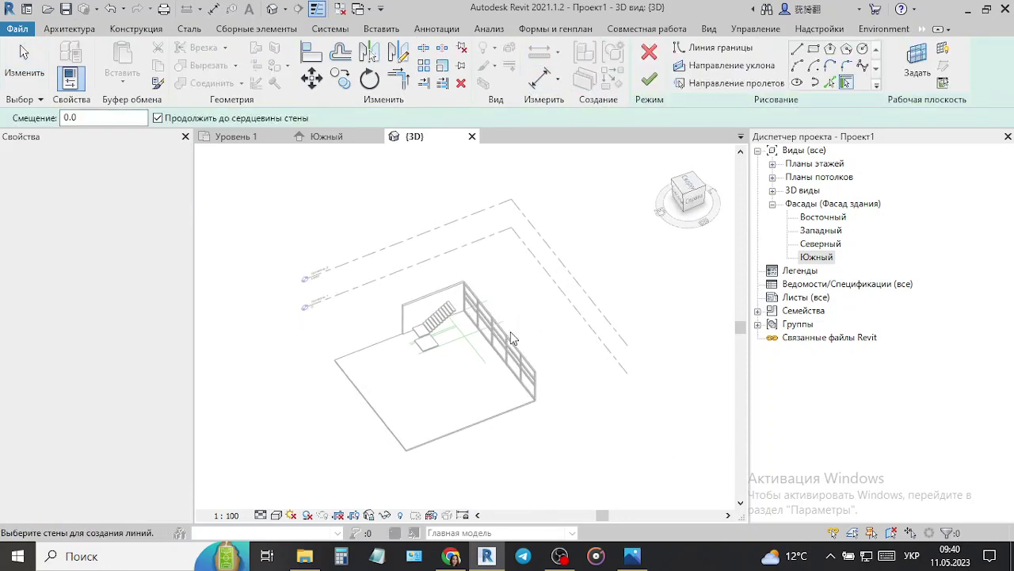
scroll(438, 325, up, 3)
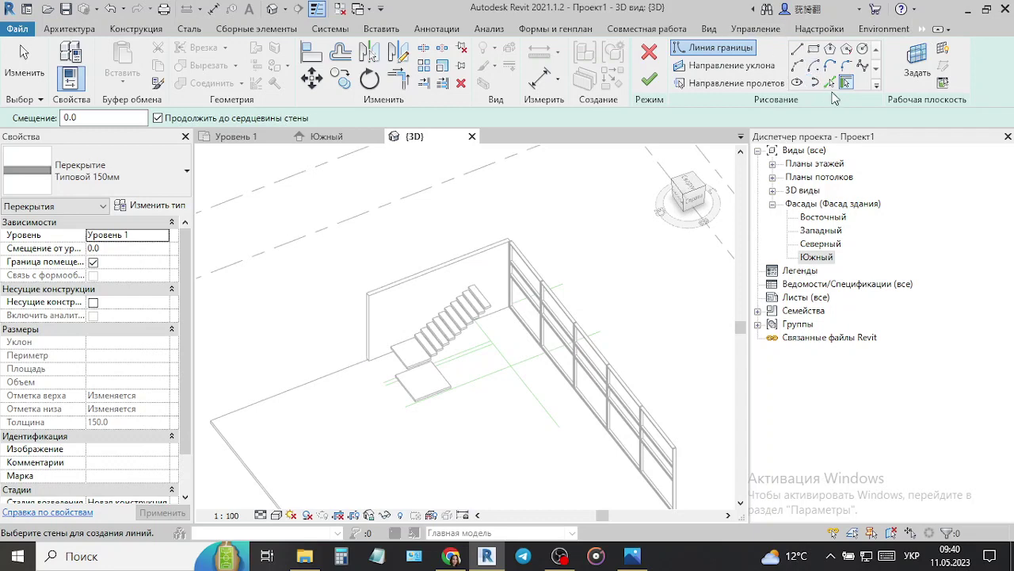
click(917, 59)
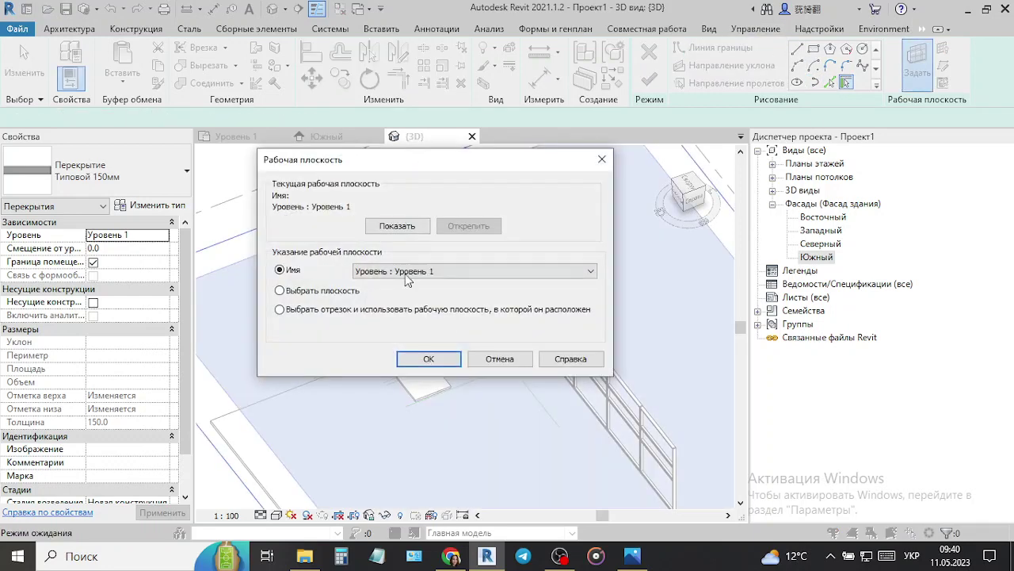
click(405, 273)
click(420, 293)
click(428, 358)
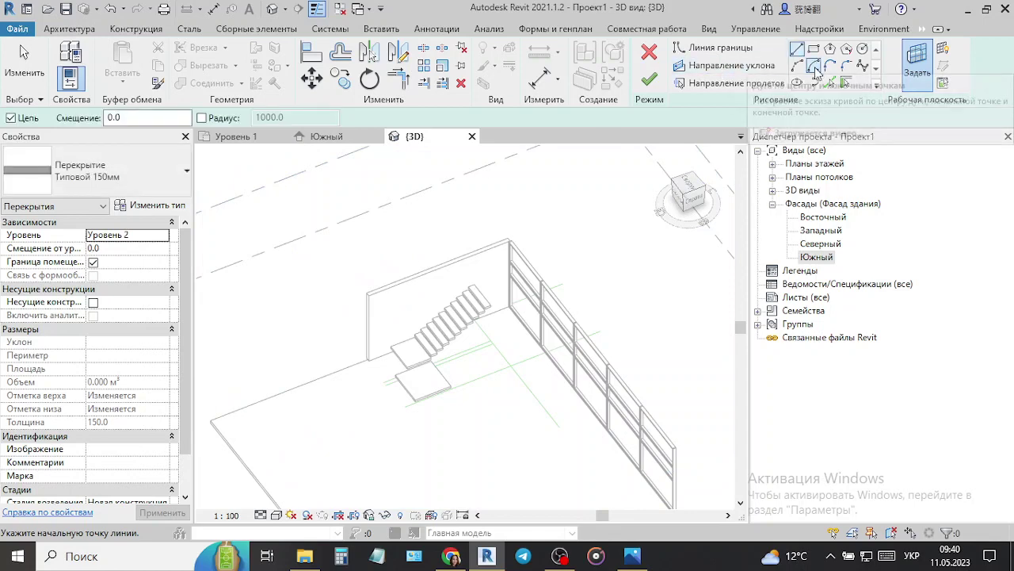
- From the top view, draw a 5400 × 5400 rectangular floor boundary starting at the stair corner
click(686, 182)
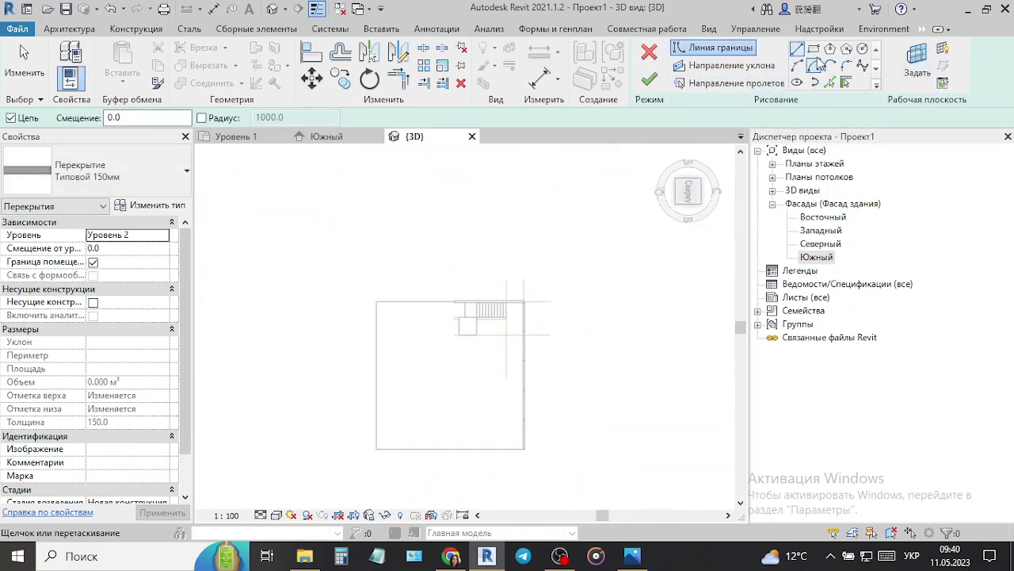
click(814, 48)
scroll(376, 299, up, 2)
scroll(444, 306, up, 3)
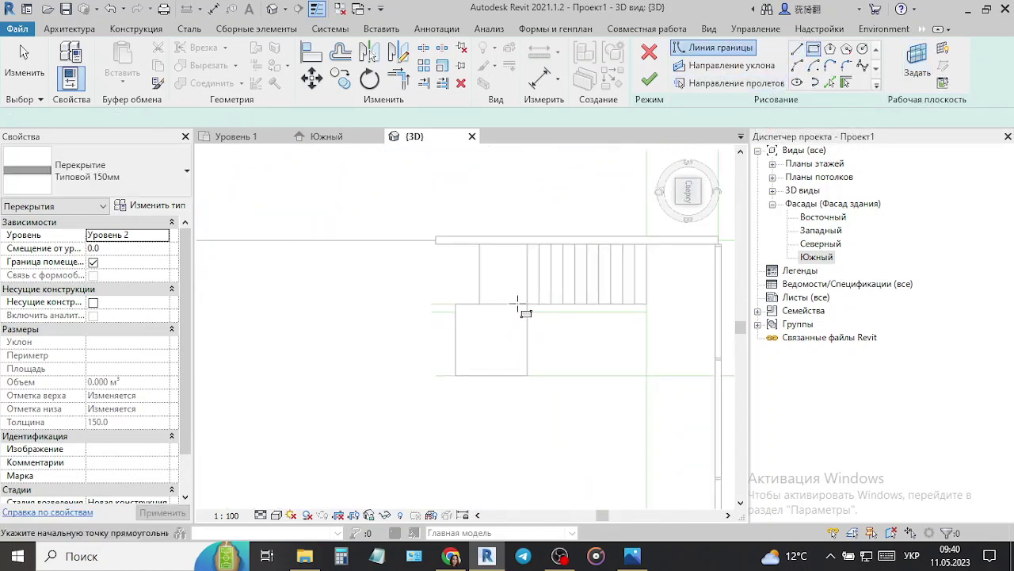
click(527, 243)
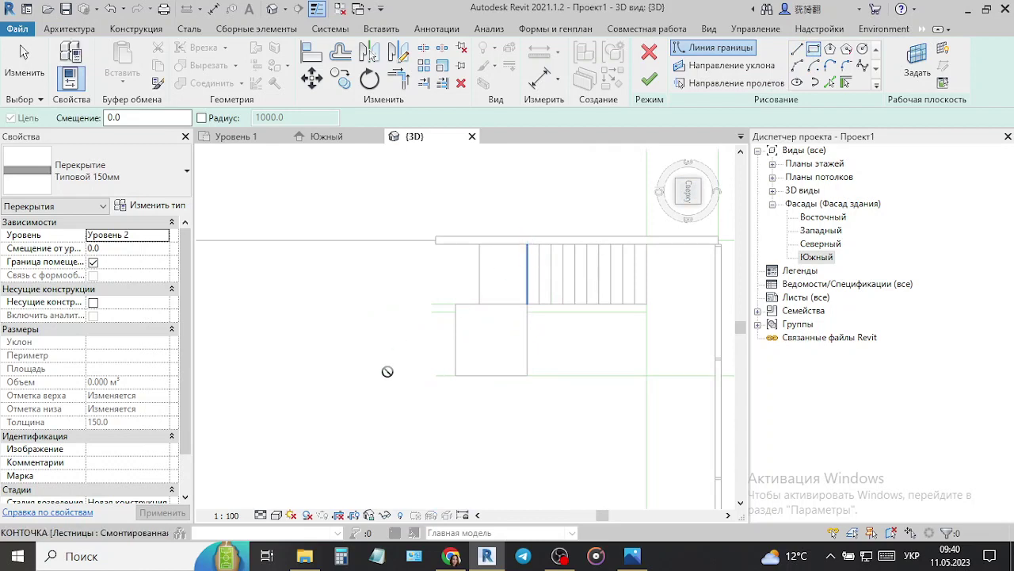
scroll(298, 424, down, 2)
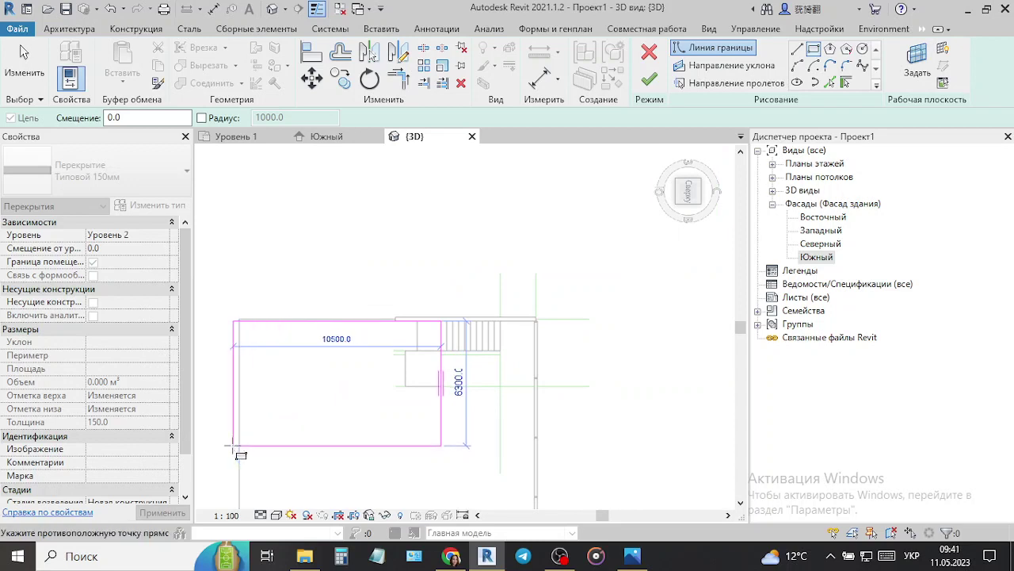
click(332, 428)
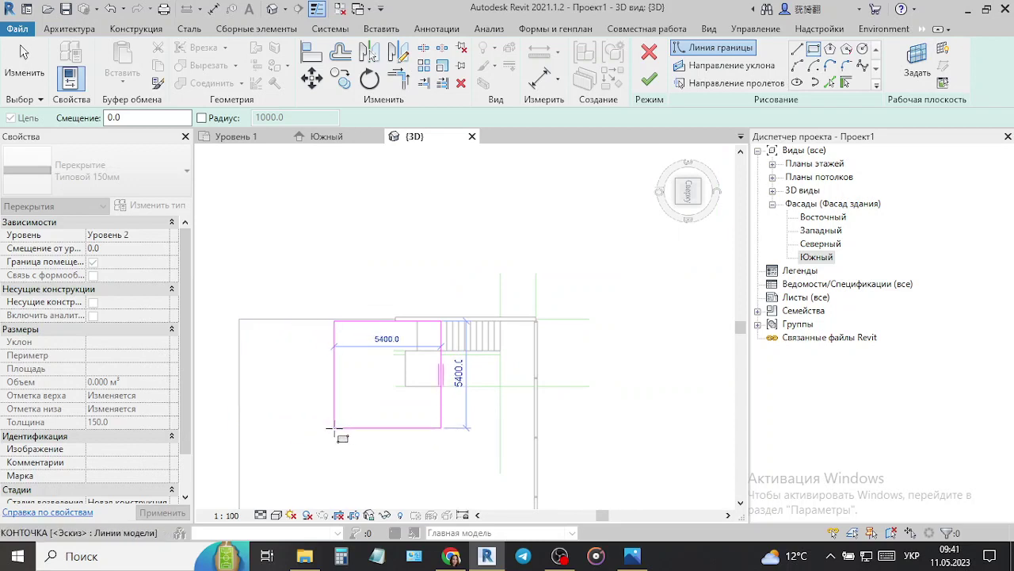
- Add a boundary line by picking an existing edge
click(797, 49)
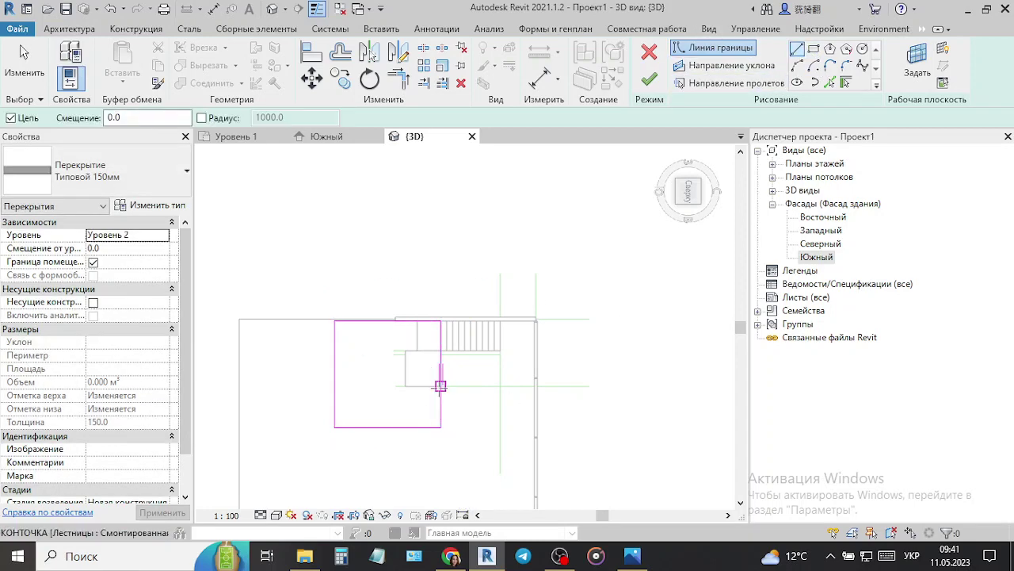
scroll(445, 394, up, 1)
scroll(451, 401, up, 2)
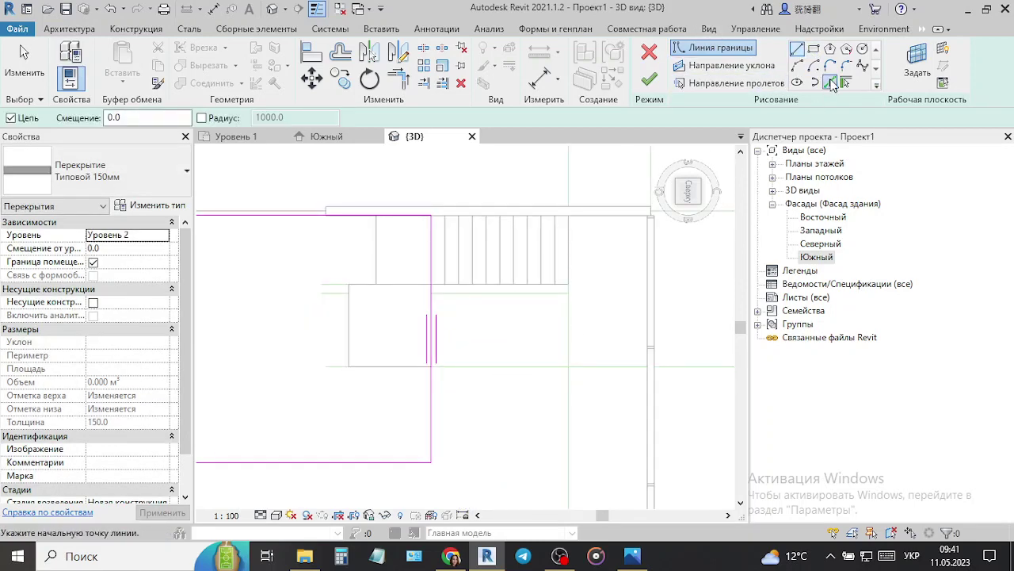
click(829, 83)
click(525, 379)
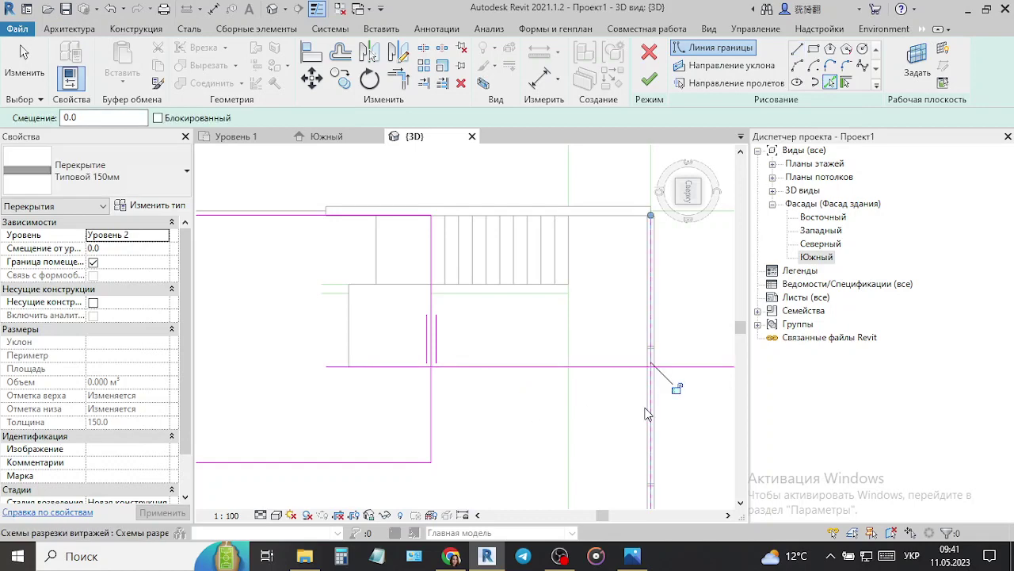
- Trim/extend the boundary lines into corners at the curtain wall and beside the stair opening
click(399, 78)
click(416, 469)
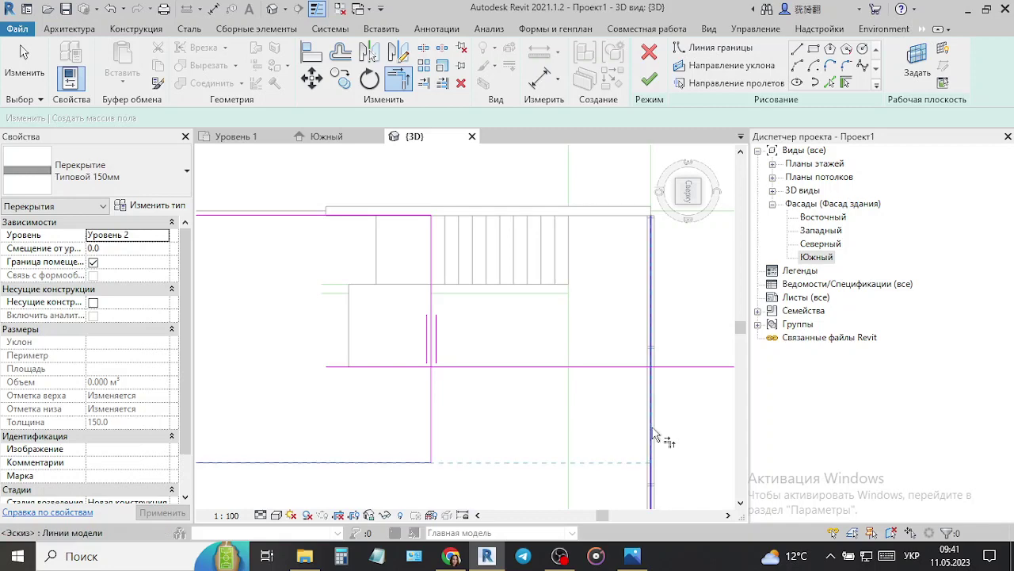
click(651, 387)
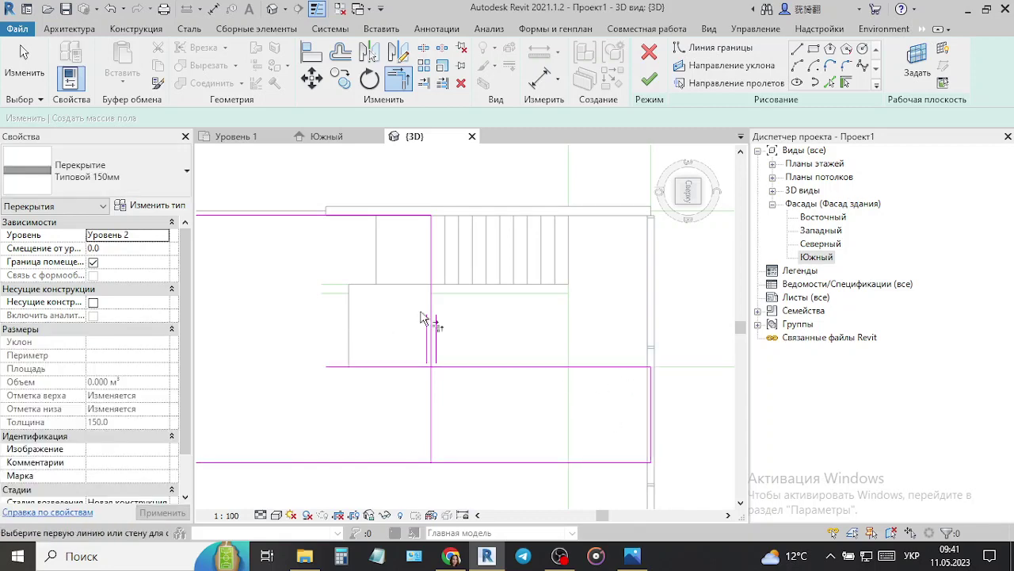
click(456, 366)
click(430, 295)
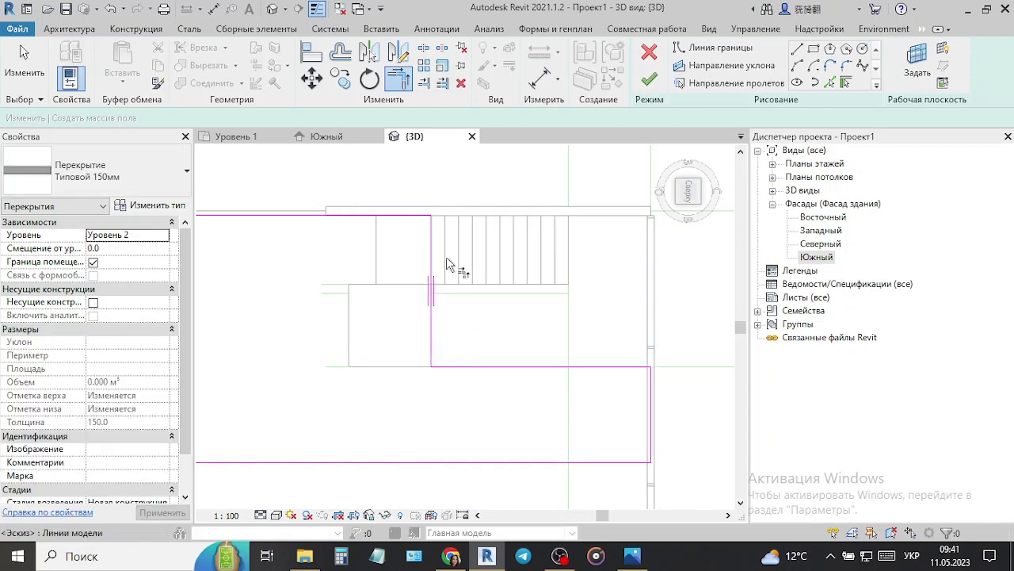
scroll(411, 298, down, 3)
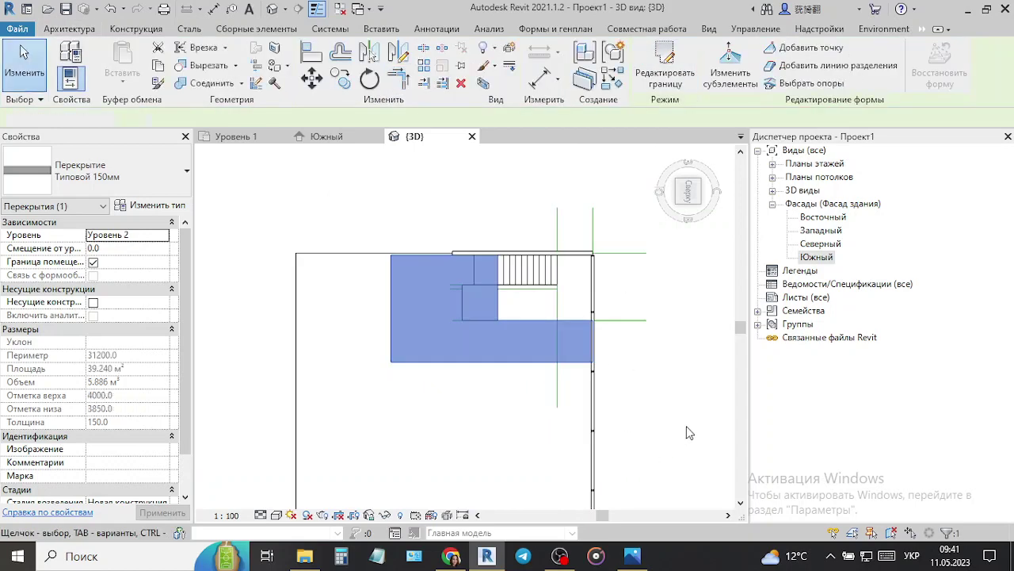
- Finish the Уровень 2 floor sketch and orbit to inspect the slab above the stair
click(509, 483)
shift+middle_drag(510, 483, 587, 275)
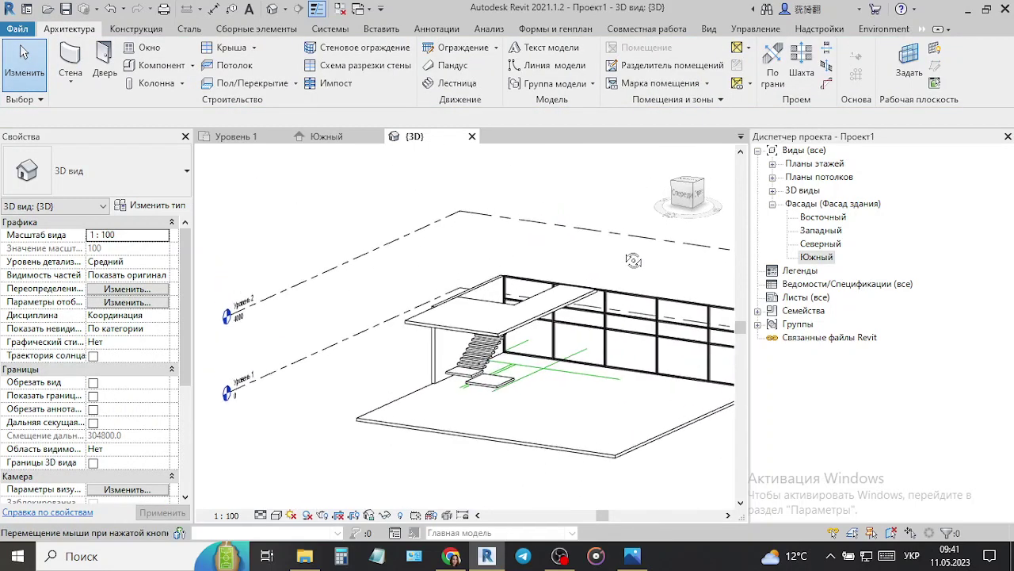
scroll(588, 274, up, 3)
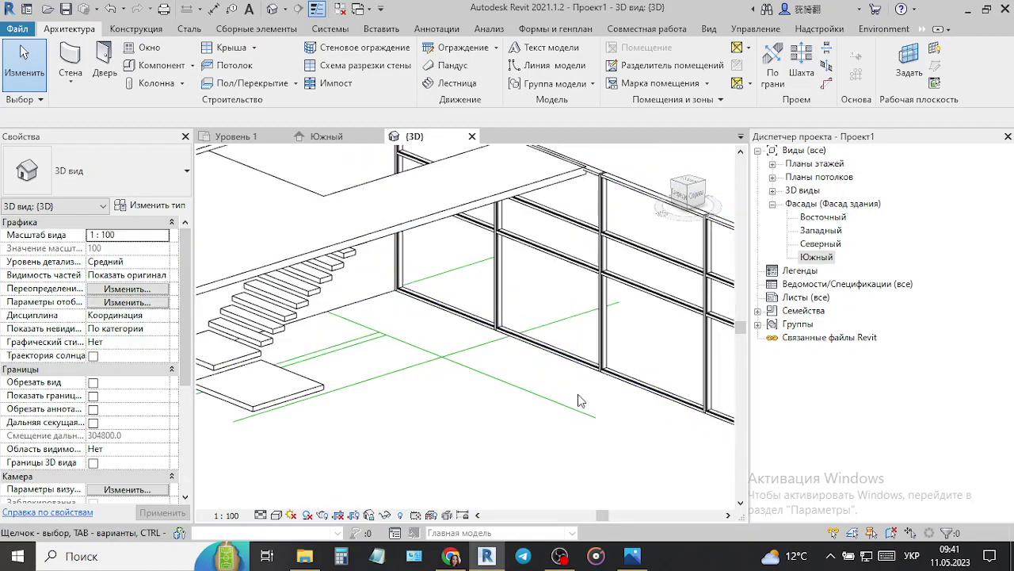
mouse_move(585, 403)
shift+middle_down()
mouse_move(547, 426)
mouse_move(611, 403)
shift+middle_up()
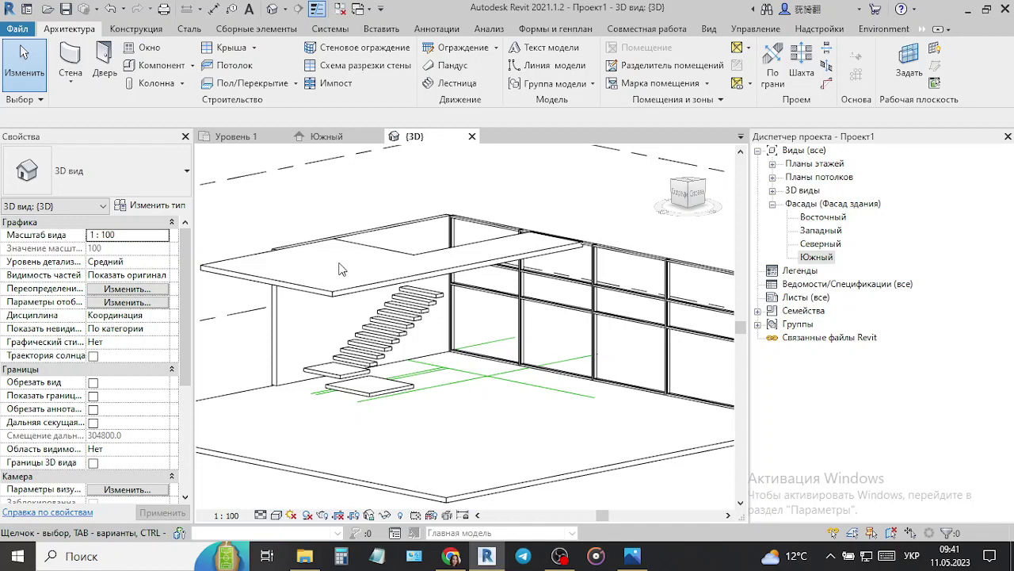
- Hide the floors in this view and orbit around the stair
right_click(347, 295)
mouse_move(418, 242)
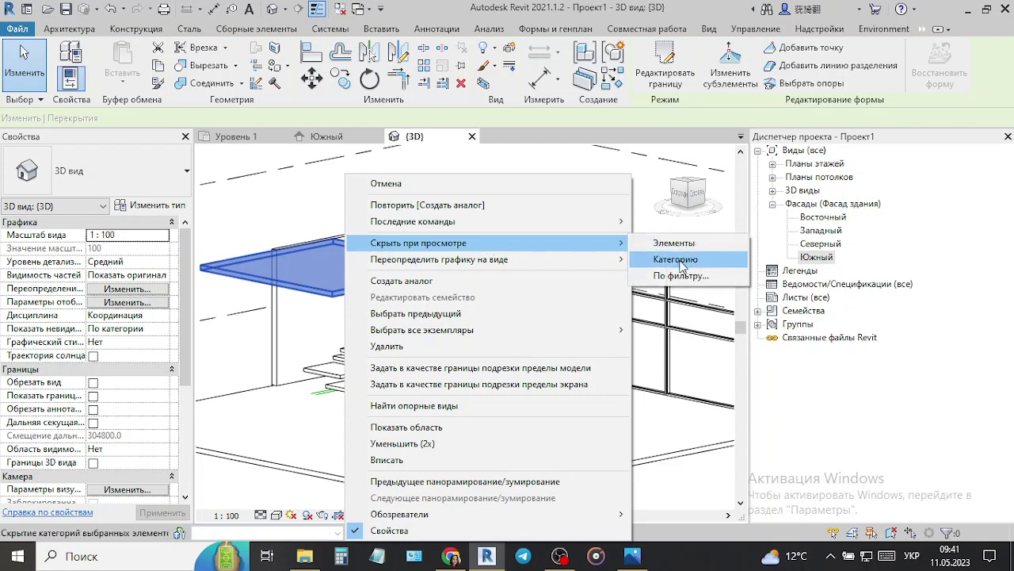
click(678, 244)
shift+middle_drag(536, 439, 501, 485)
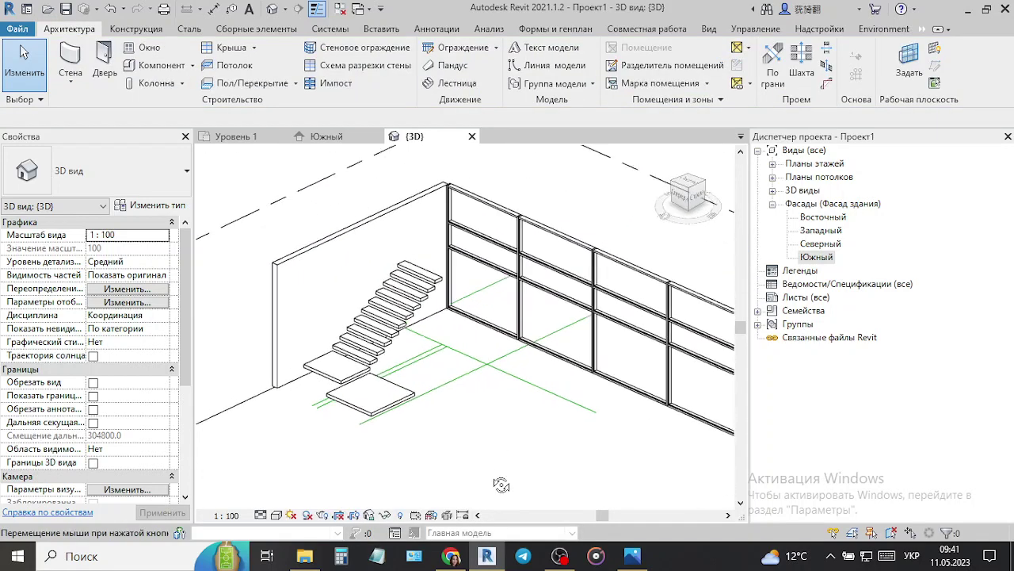
- Select the stair and reopen it for editing
click(396, 293)
scroll(397, 293, up, 3)
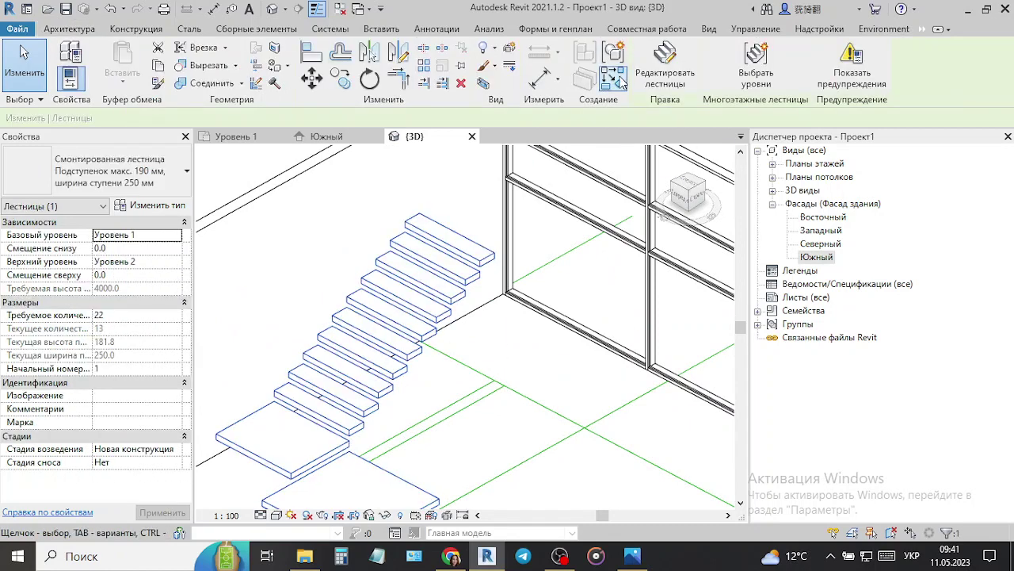
click(615, 80)
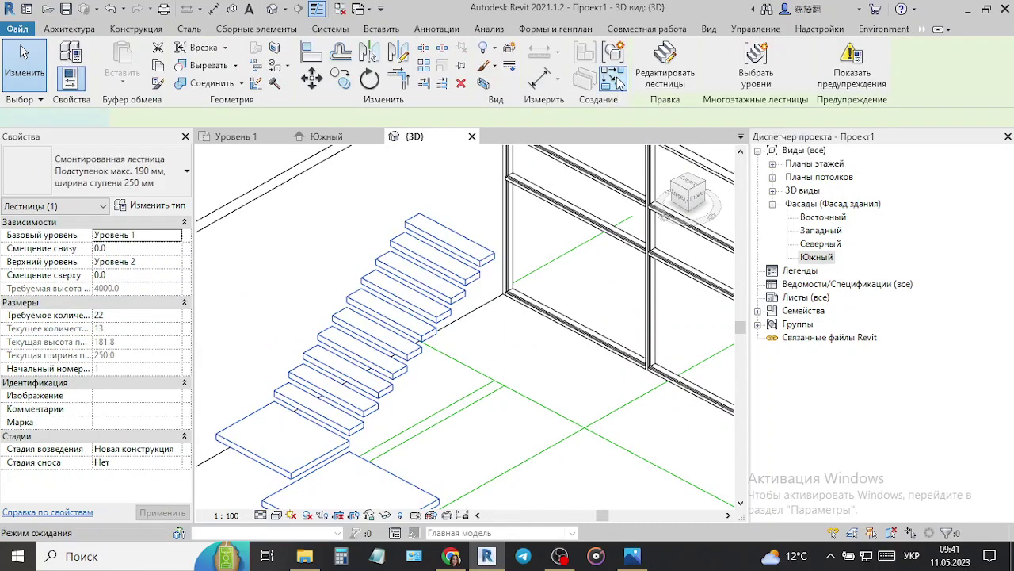
- Check the stair sketch from above and the right side, then finish the stair
click(692, 189)
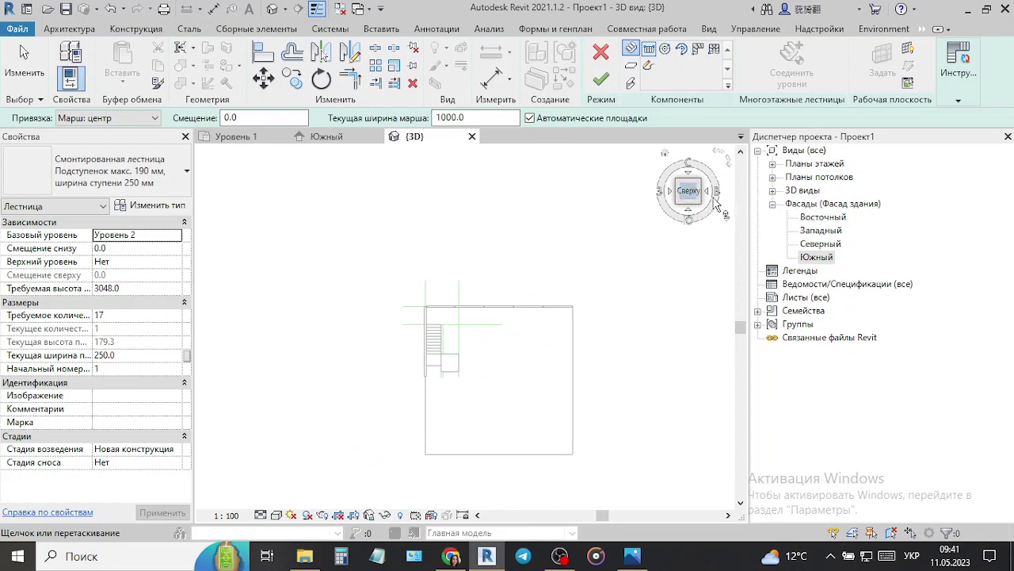
click(709, 229)
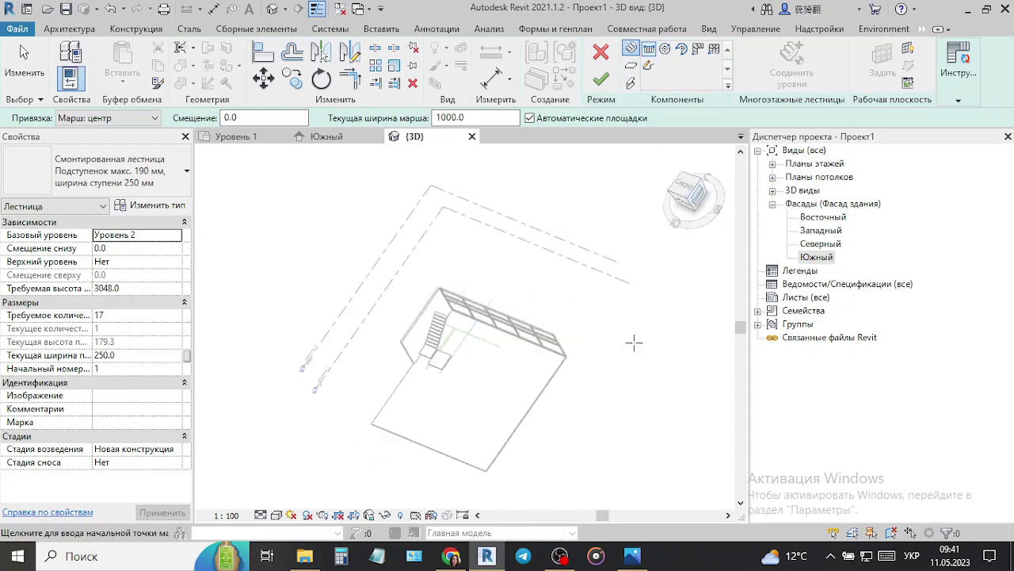
scroll(444, 339, up, 3)
scroll(515, 323, up, 2)
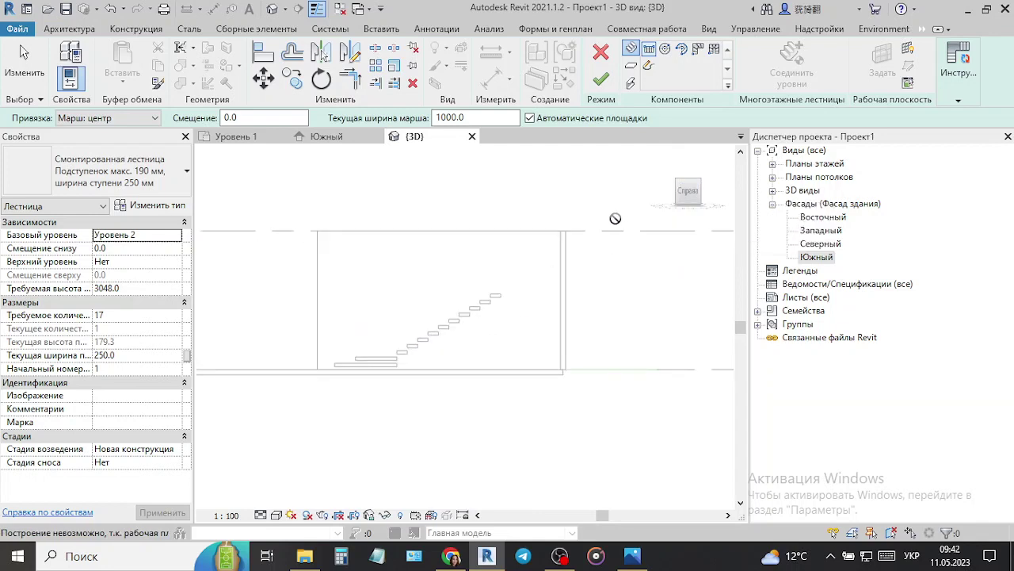
key(Escape)
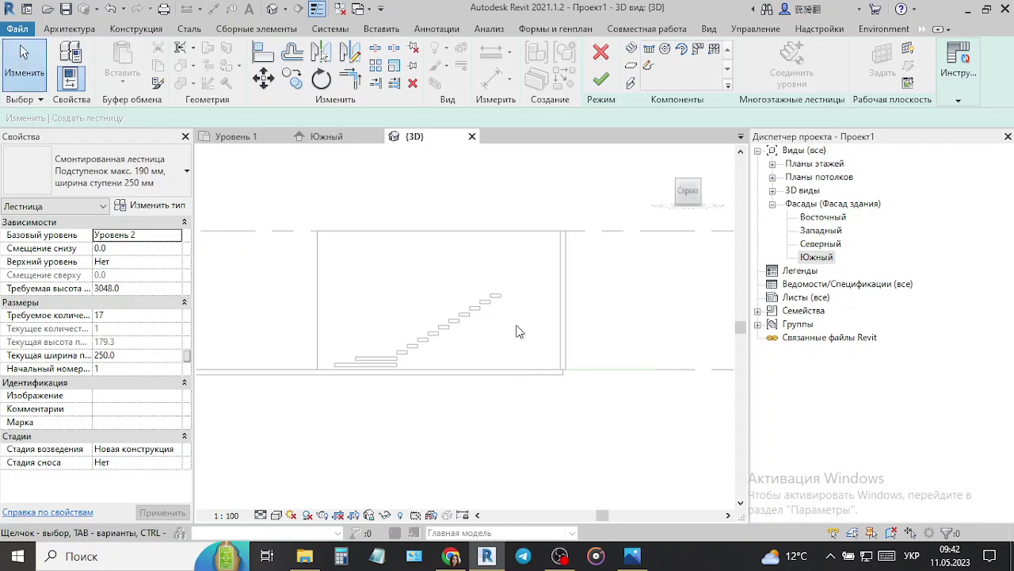
click(601, 78)
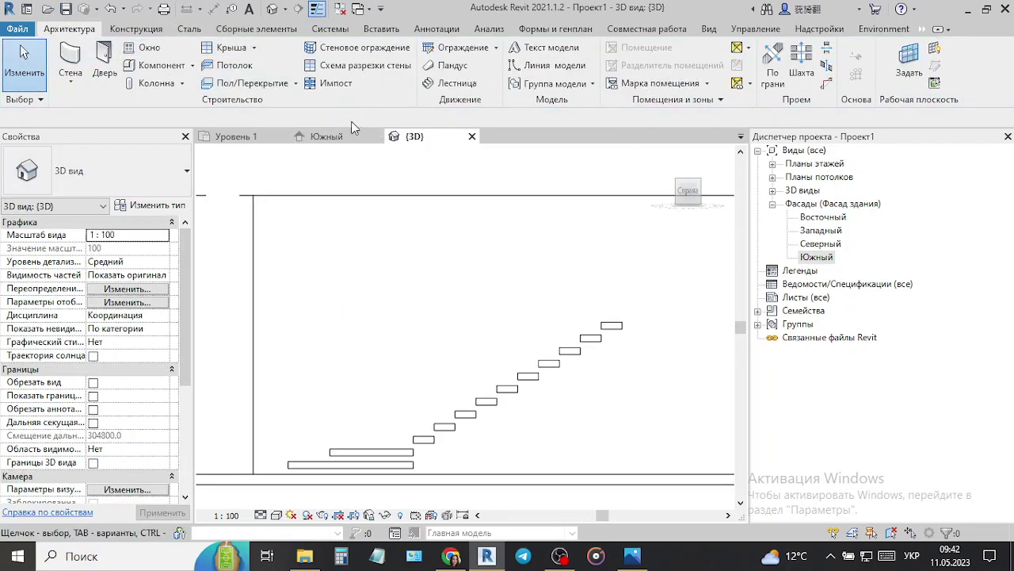
- On the Южный elevation, place a 2182 aligned dimension from the stair top to the ground line, then select the stair
click(334, 141)
scroll(490, 410, up, 5)
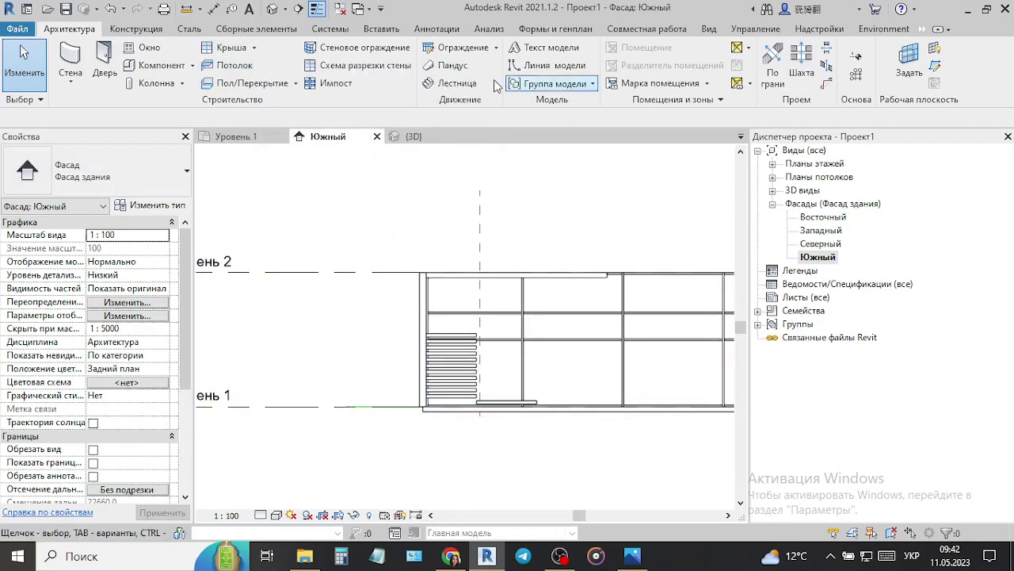
click(212, 9)
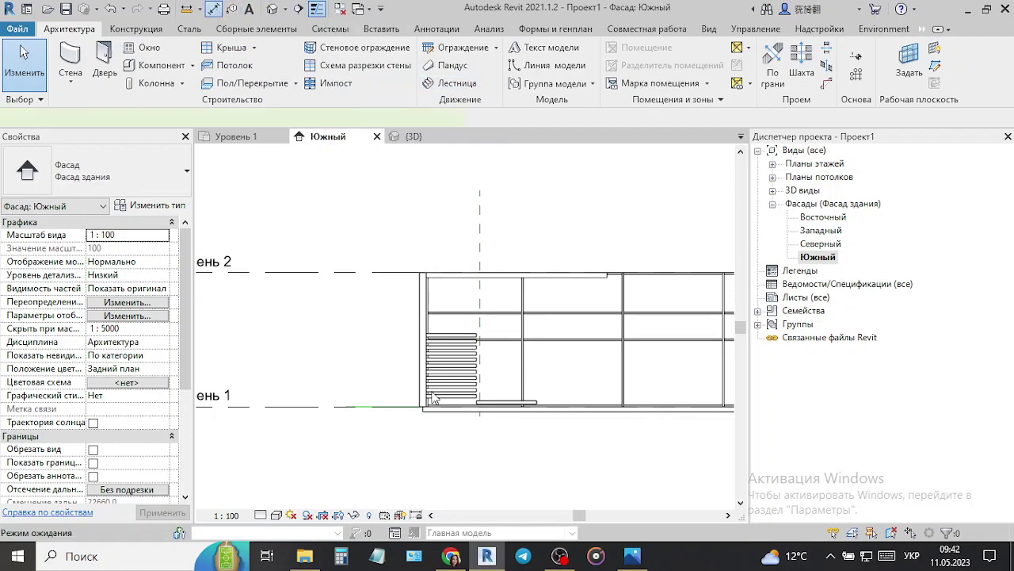
scroll(426, 355, up, 3)
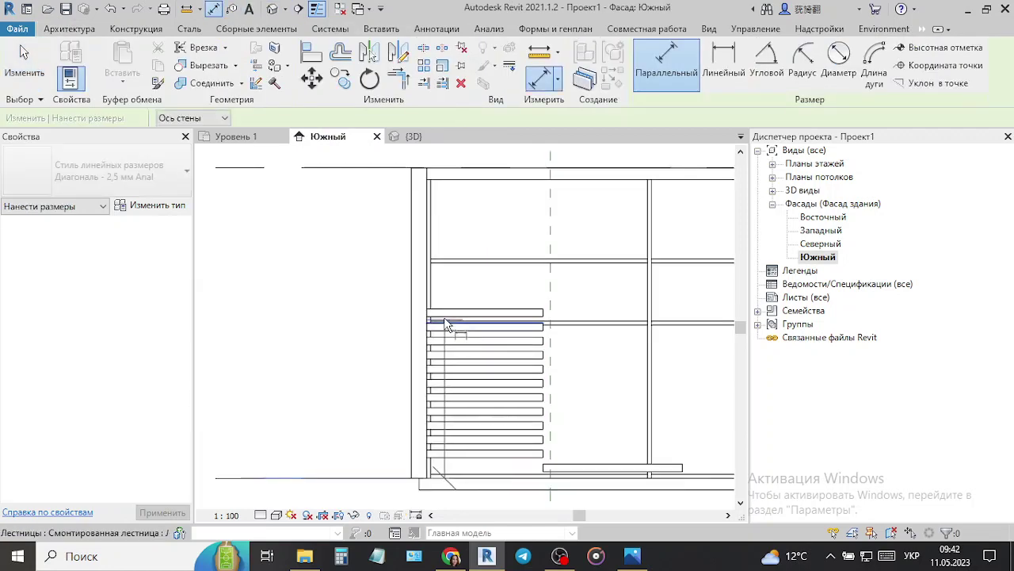
click(446, 314)
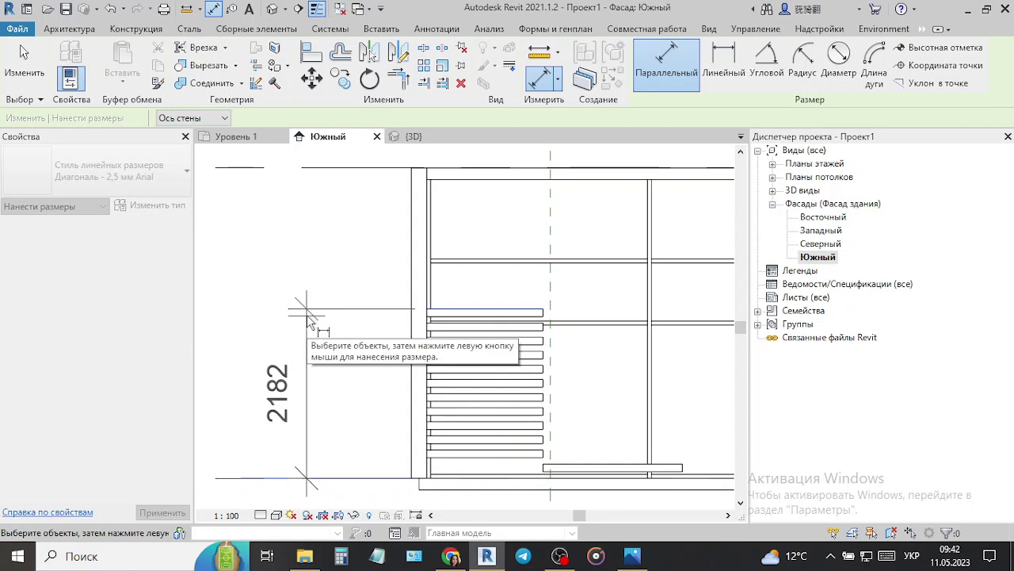
click(309, 320)
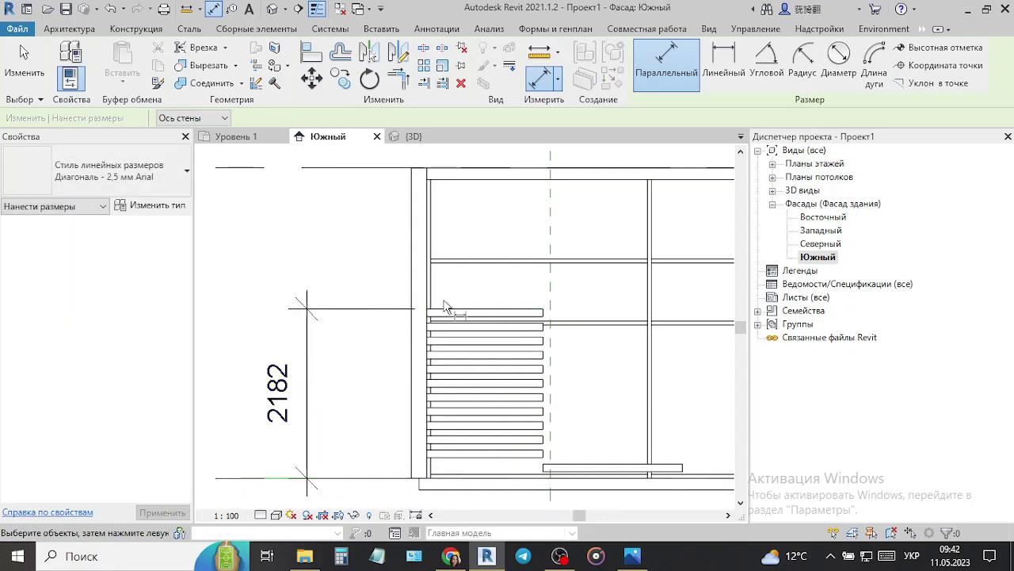
key(Escape)
click(455, 326)
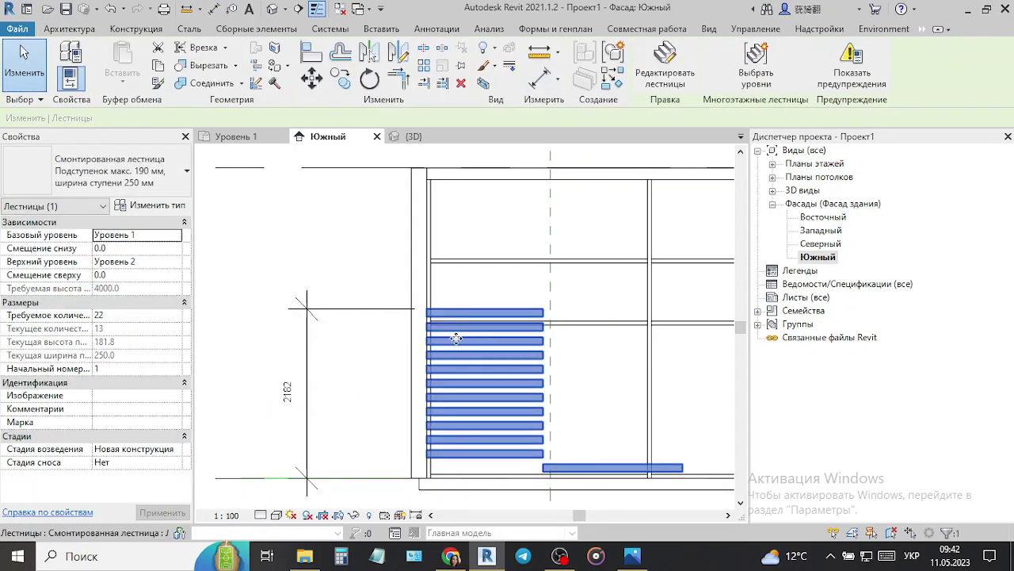
- In the stair's type properties, change Maximum Riser Height from 190 to 180 and accept the warning
click(150, 205)
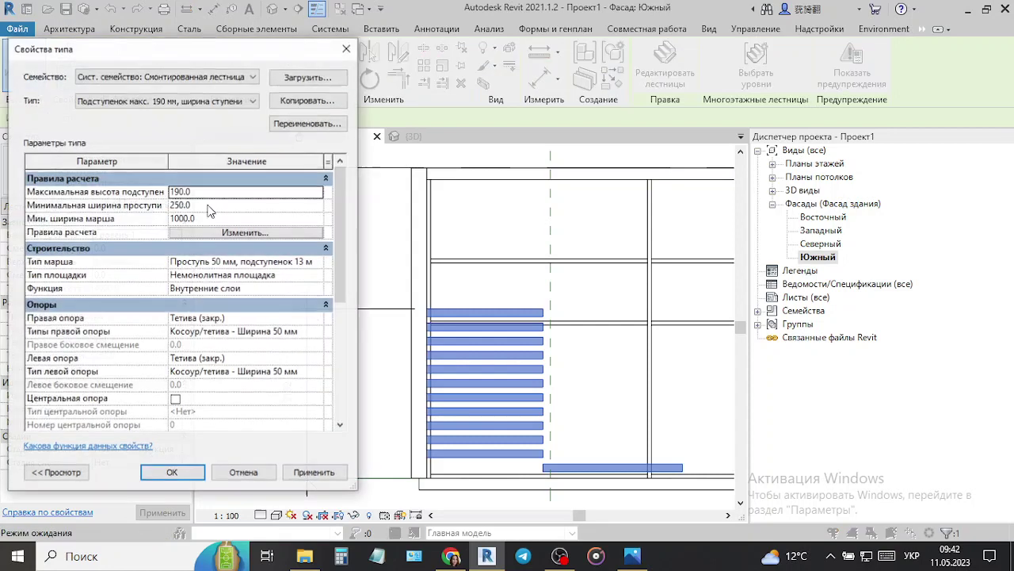
click(269, 232)
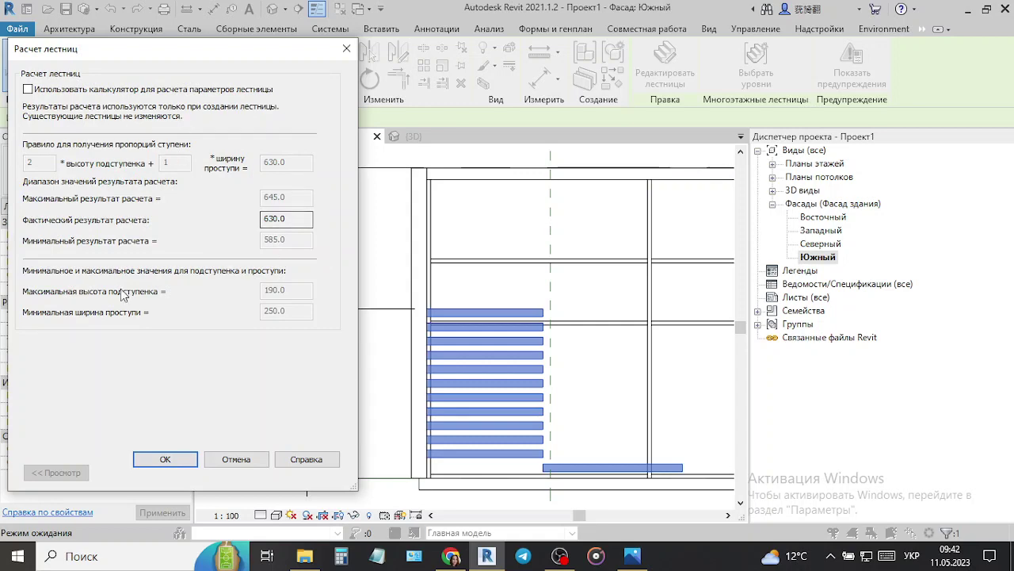
click(346, 48)
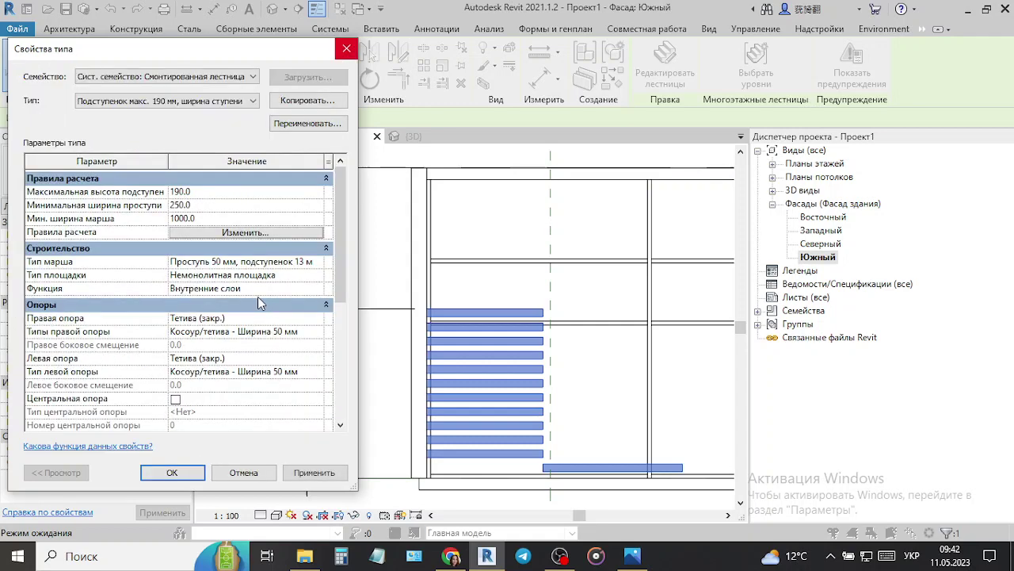
click(181, 190)
click(314, 472)
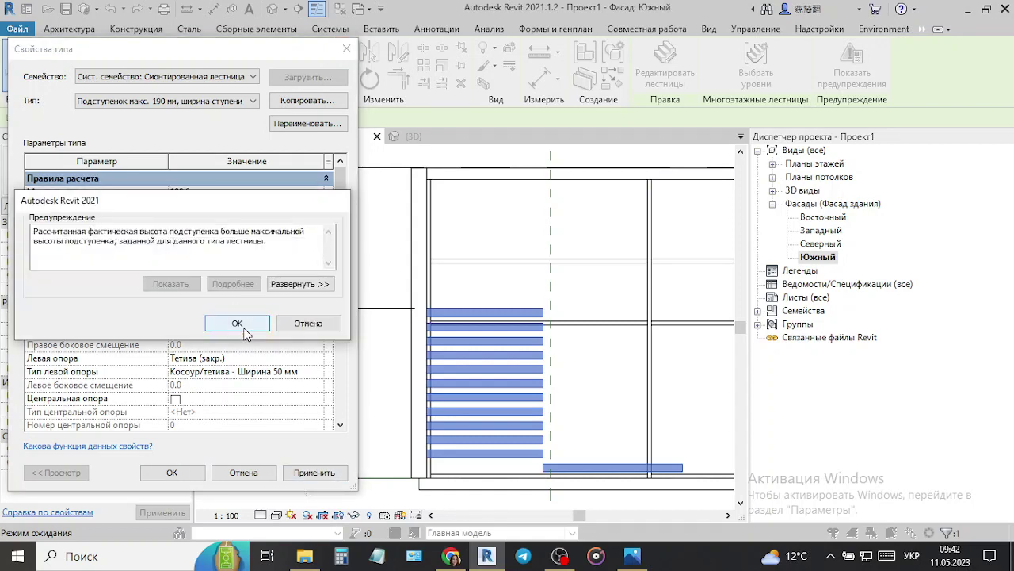
click(237, 323)
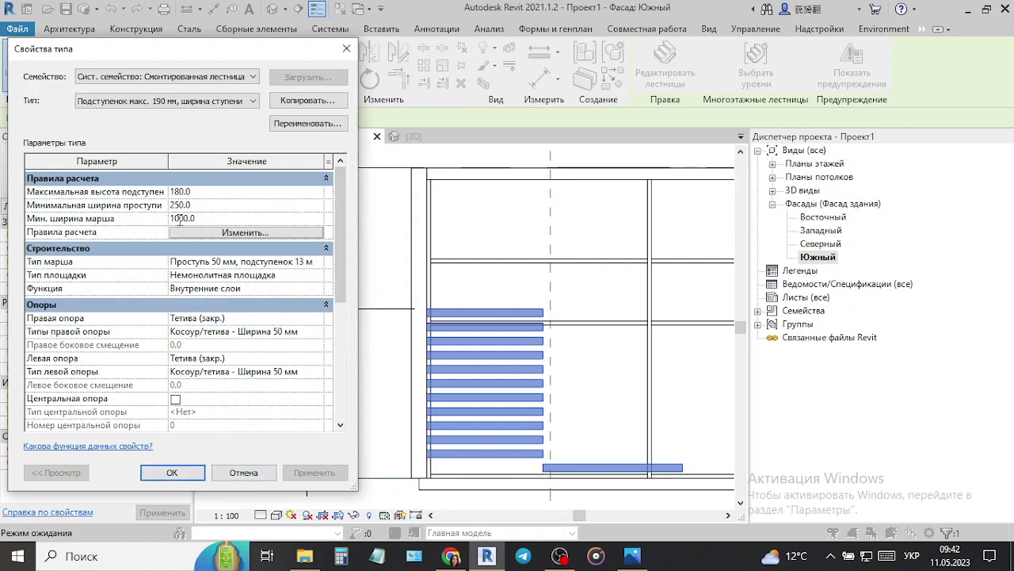
click(182, 479)
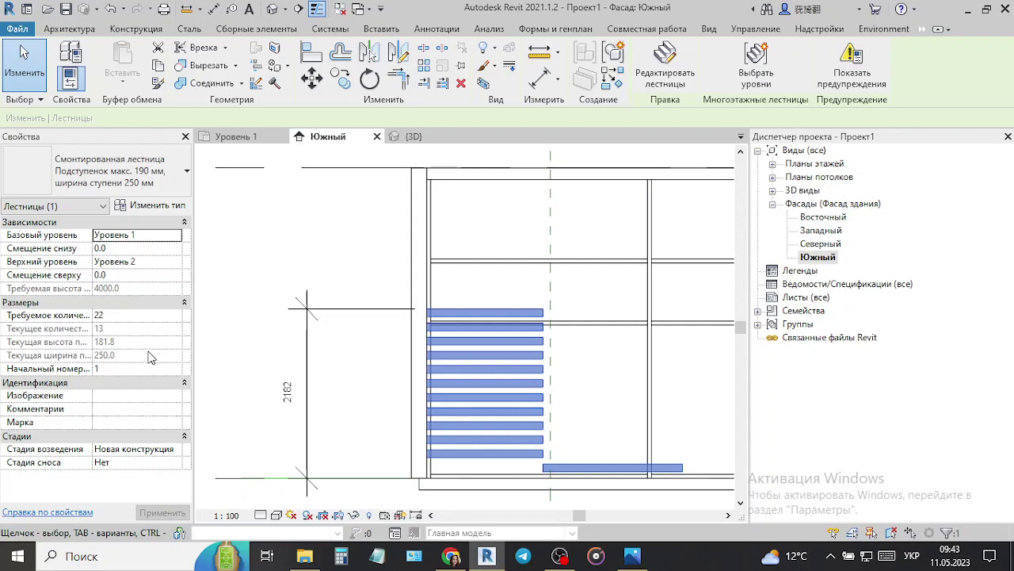
- Reselect the stair and work out the stair height for 12 risers in Calculator
click(378, 369)
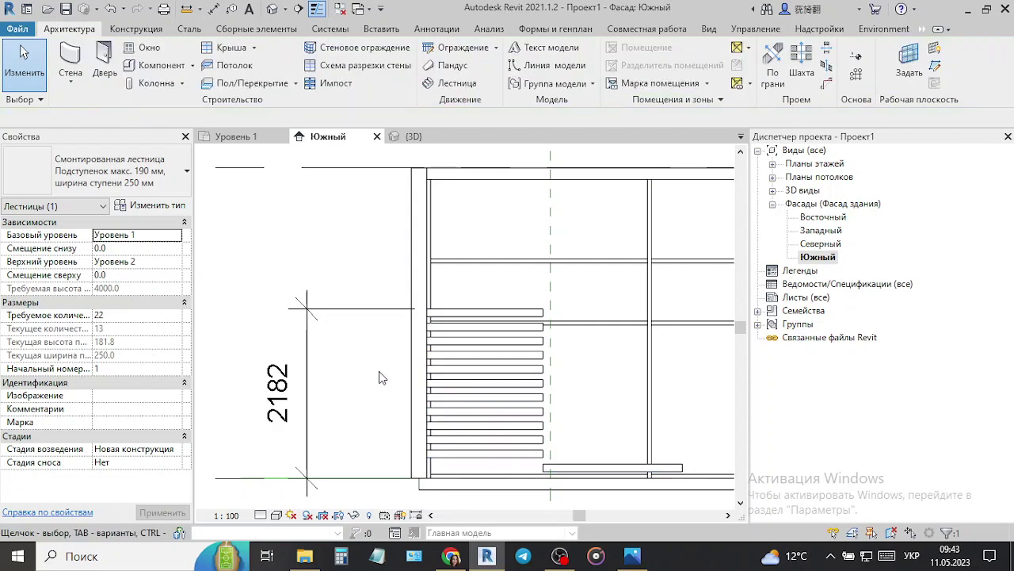
click(479, 379)
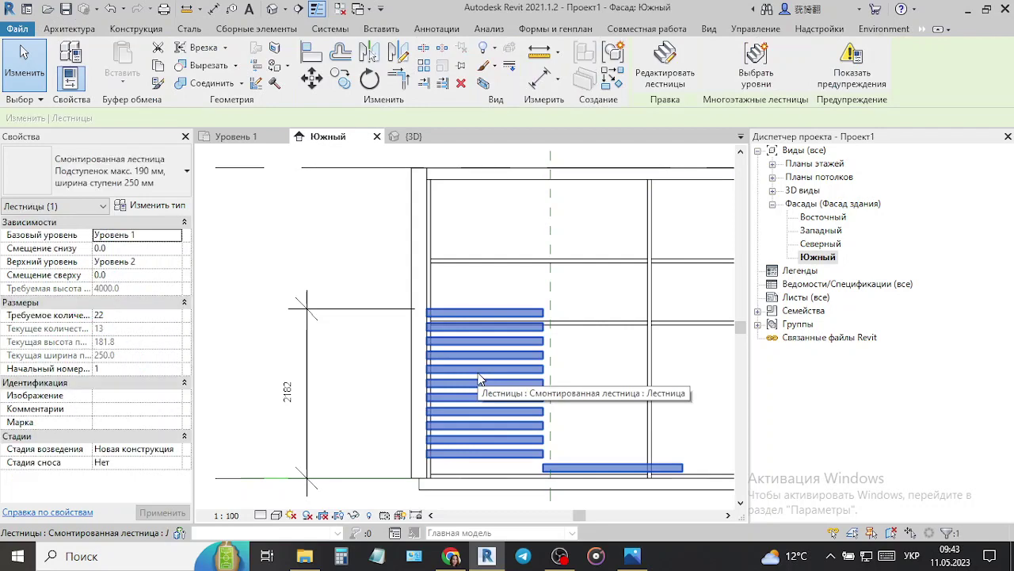
click(343, 556)
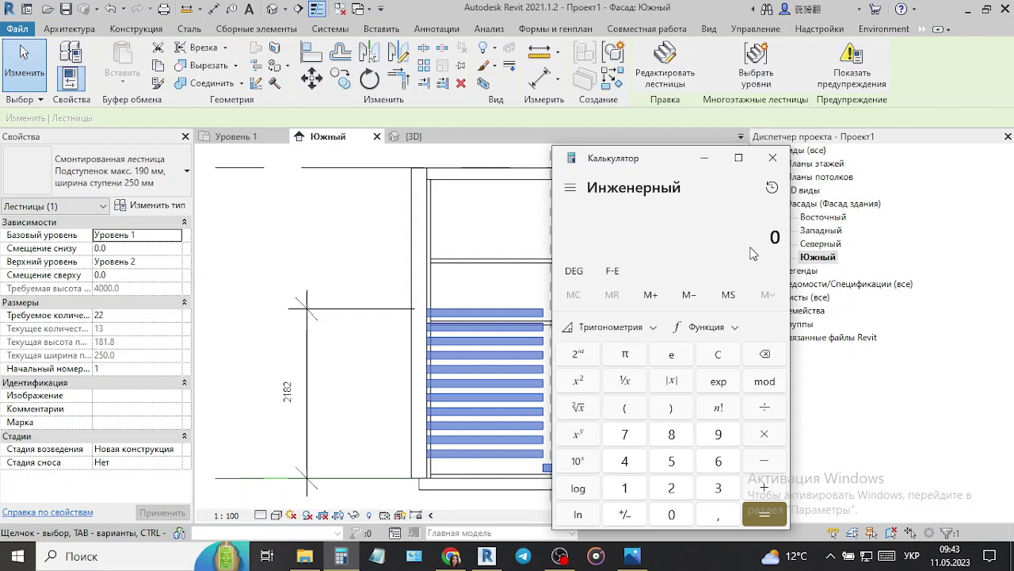
text(12)
text(0)
key(Return)
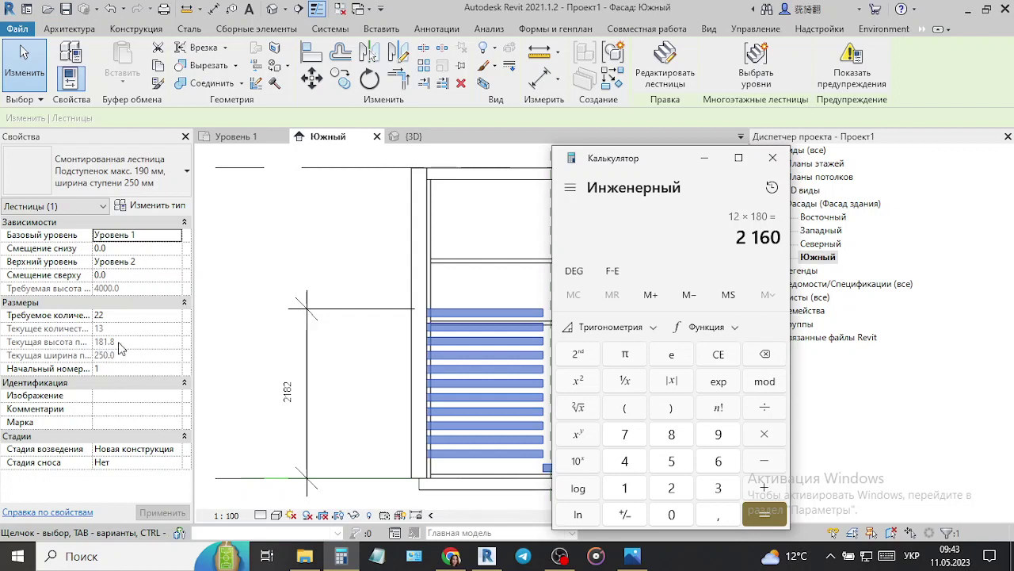
click(773, 158)
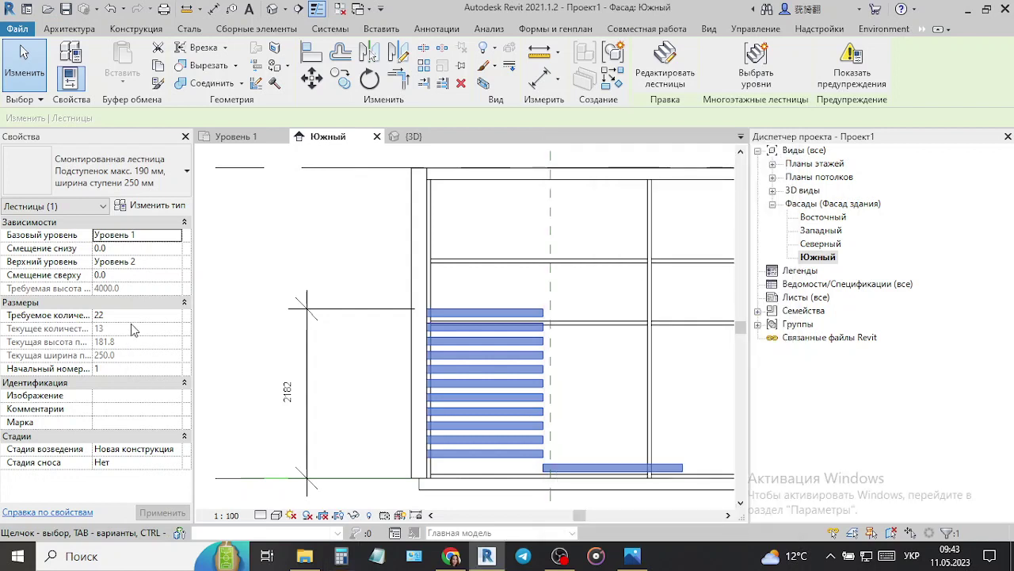
- Set the stair's top level to Нет and its required height to 2160
click(176, 261)
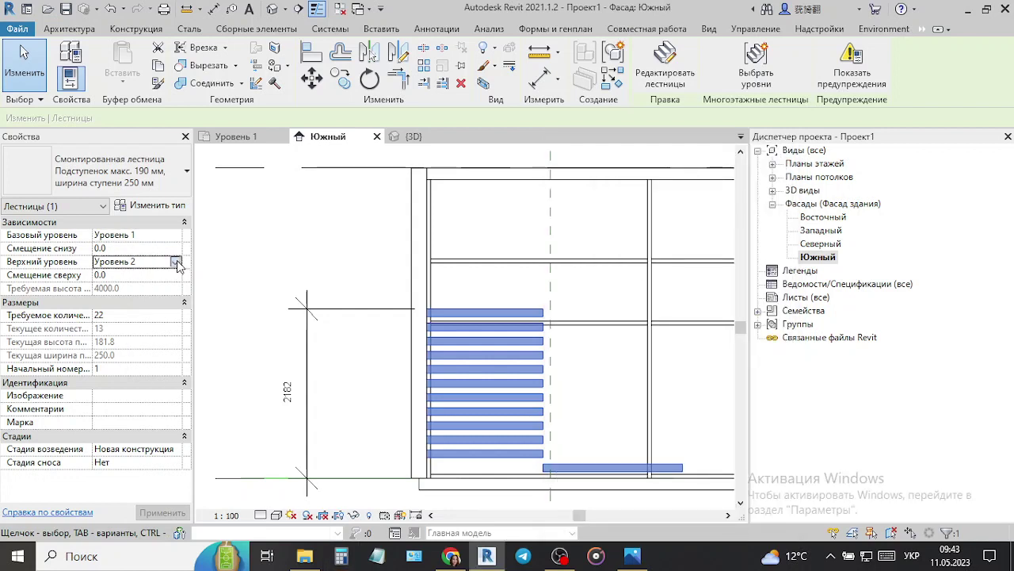
click(177, 262)
click(135, 275)
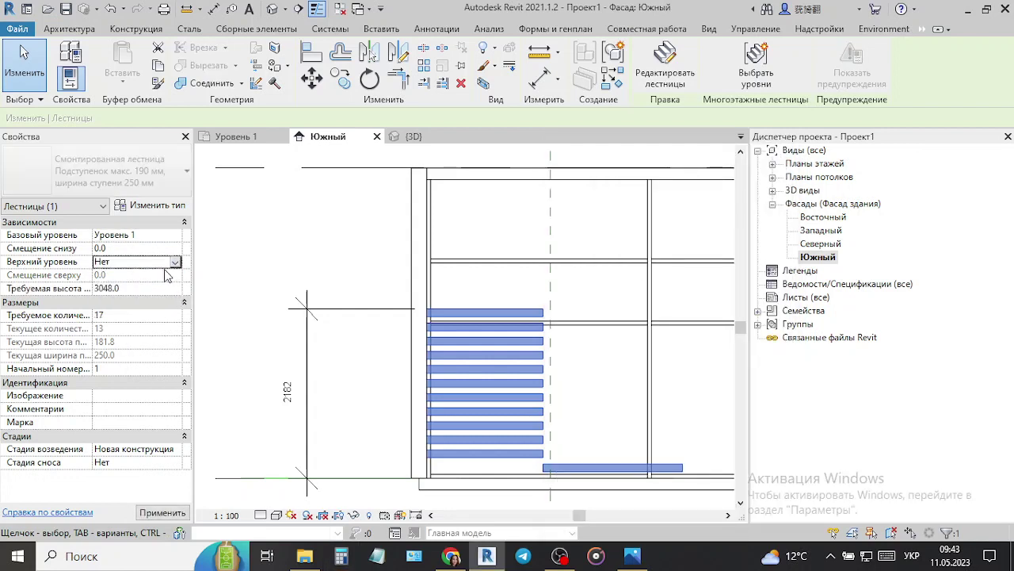
click(147, 288)
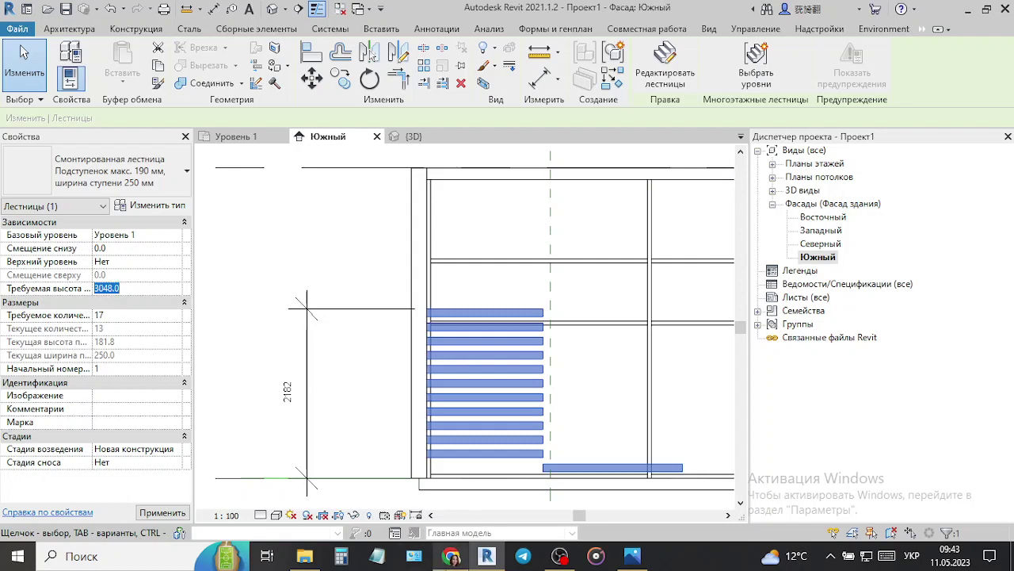
key(Return)
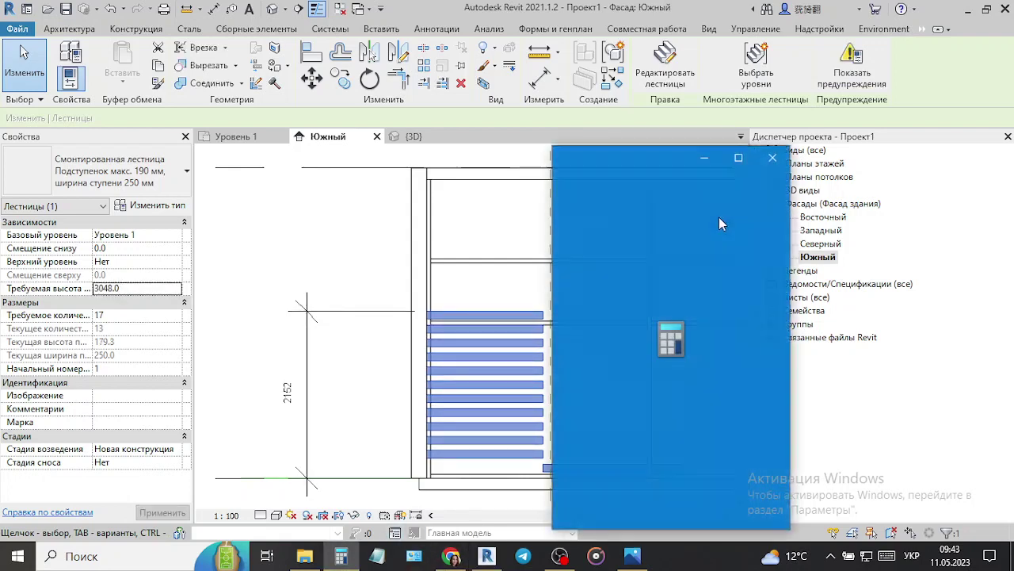
text(12*)
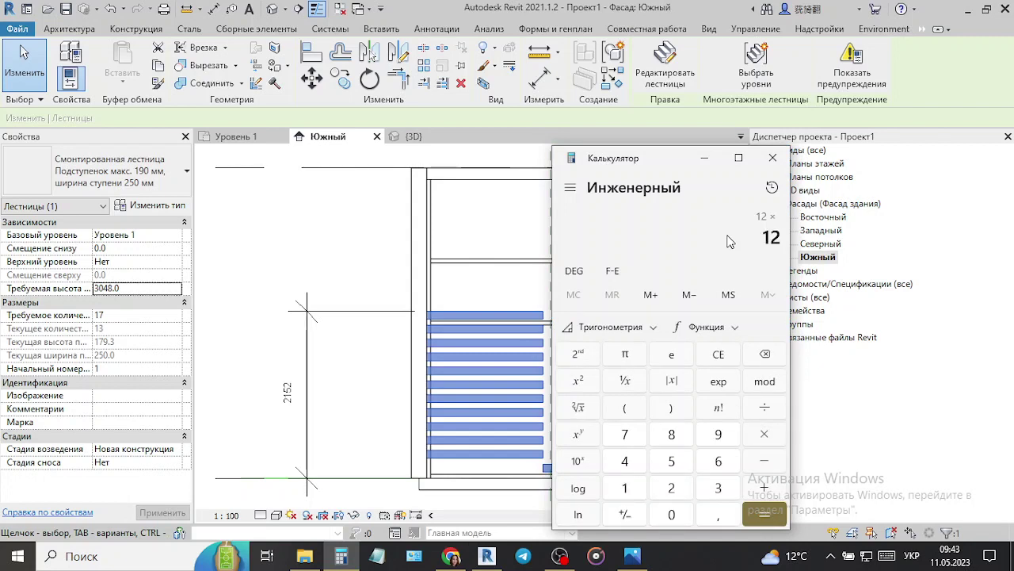
text(180)
key(Return)
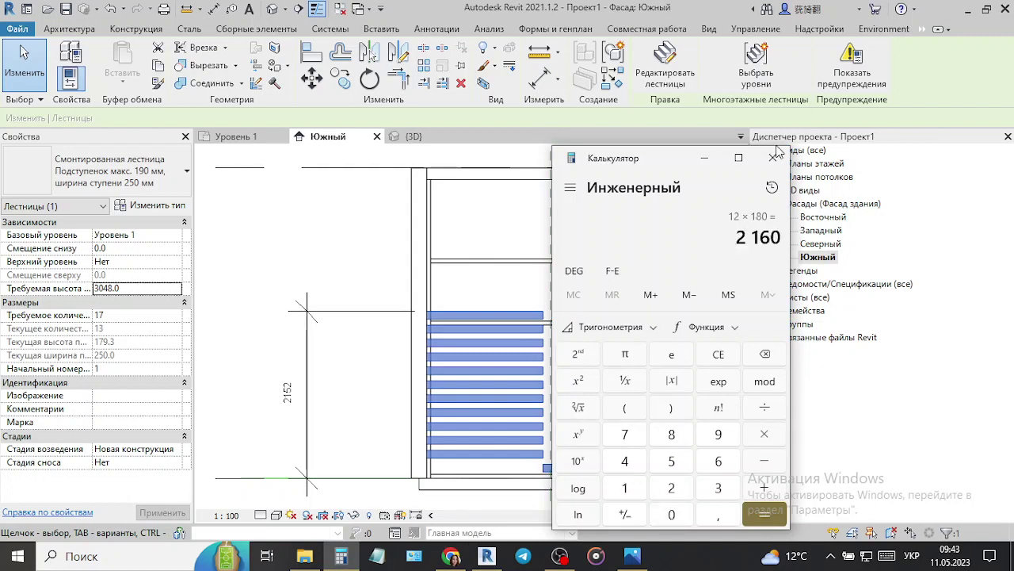
click(772, 157)
click(141, 289)
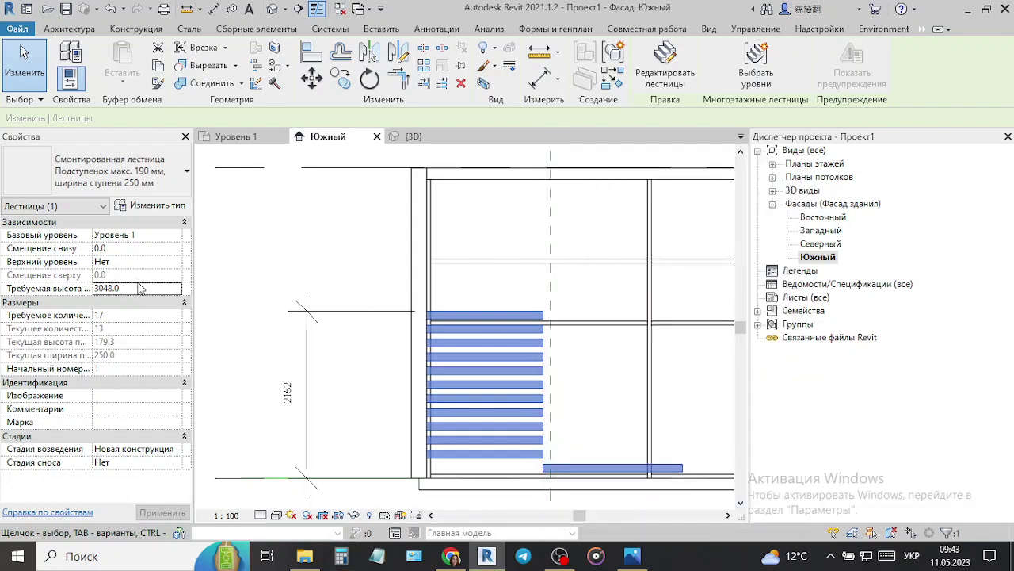
text(21)
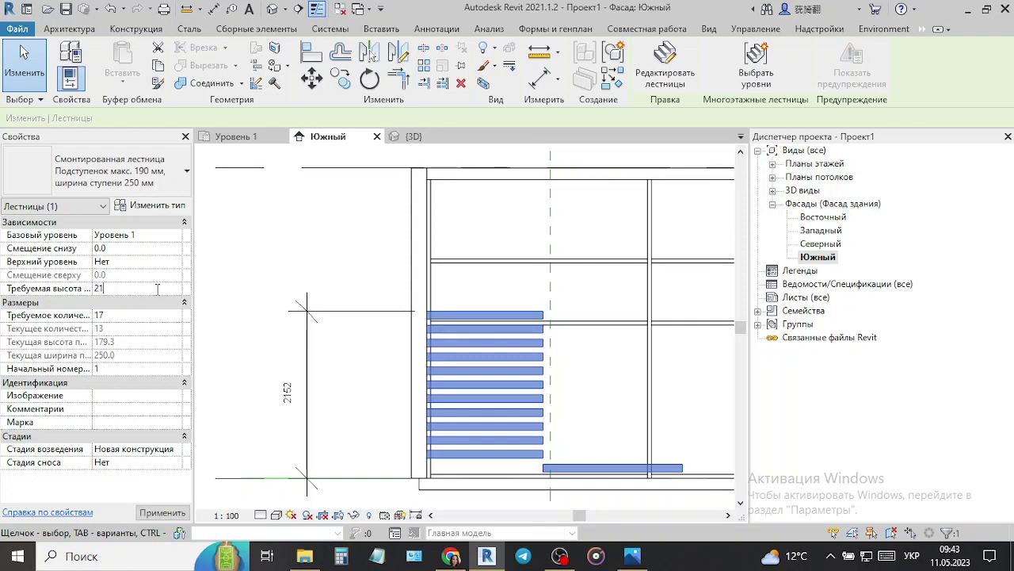
text(60.0)
click(248, 322)
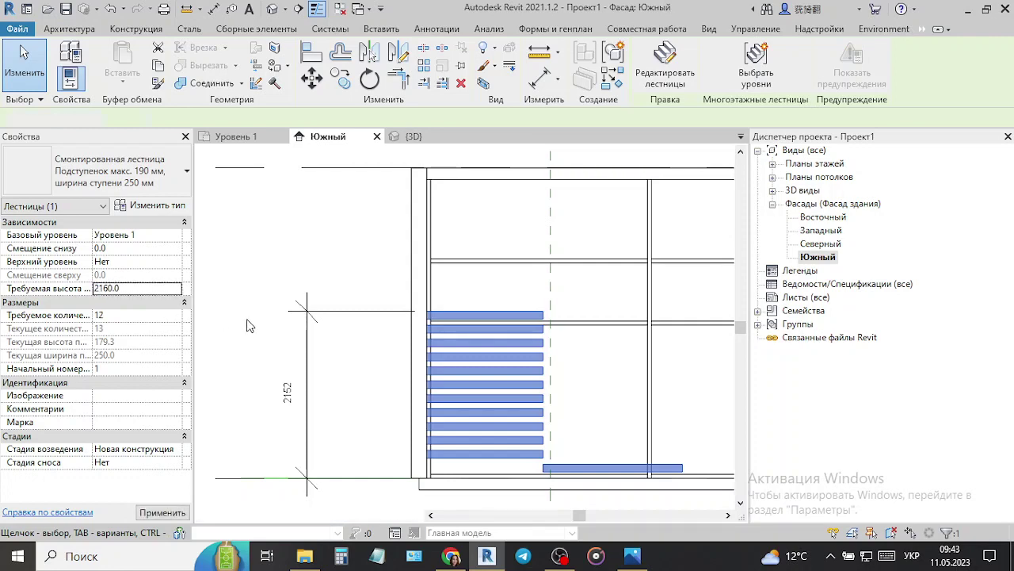
- Undo the height change, restoring the 2182 stair height
click(475, 395)
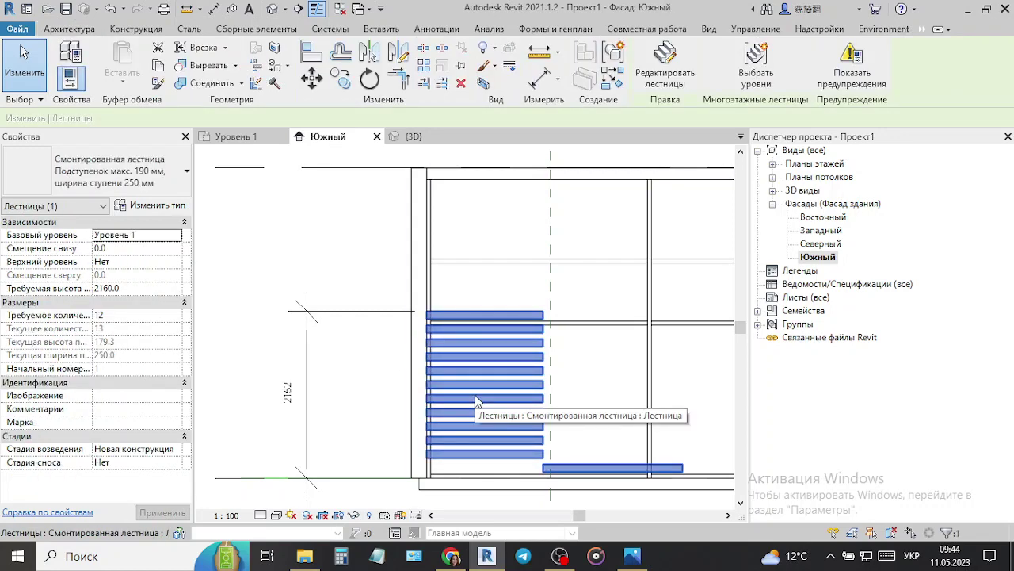
click(110, 9)
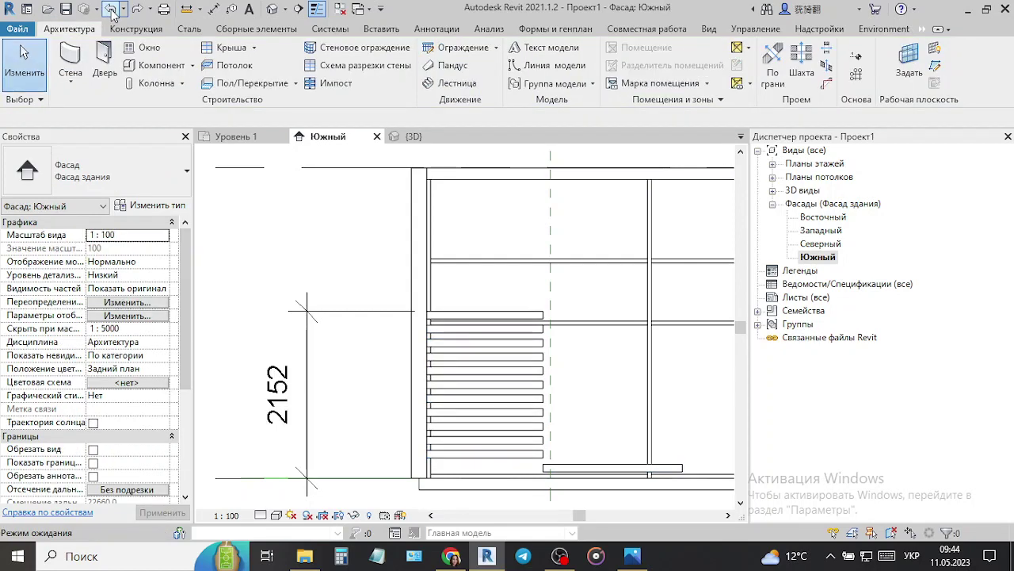
click(110, 9)
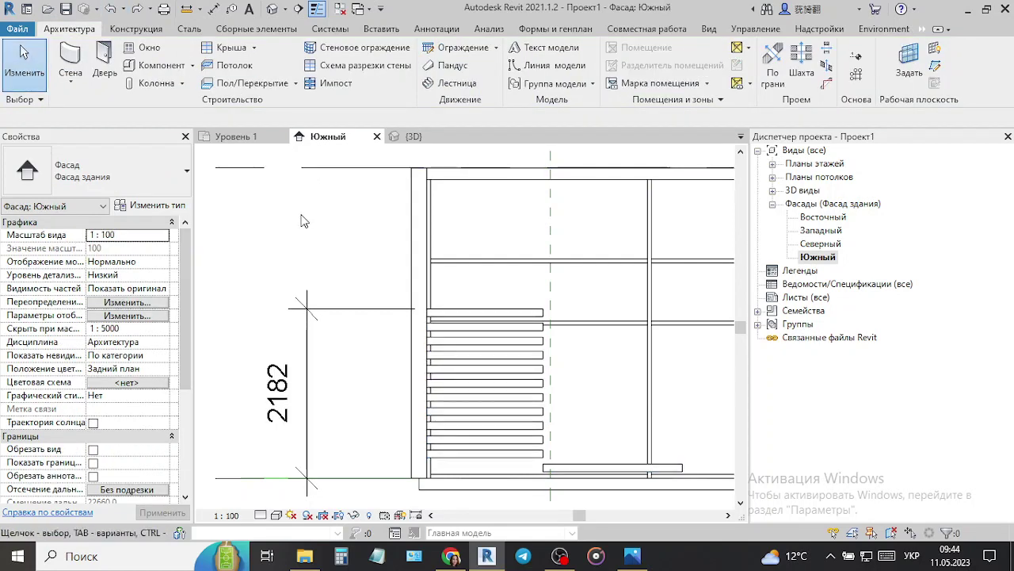
- Set the top level to Нет again and change the required height from 2000 to 2160
click(457, 357)
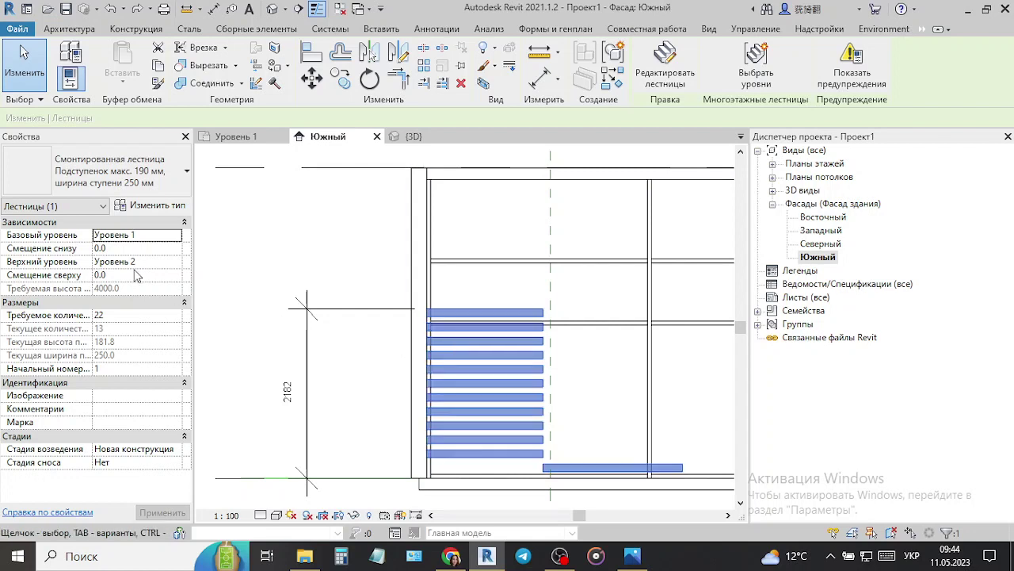
click(177, 266)
click(177, 267)
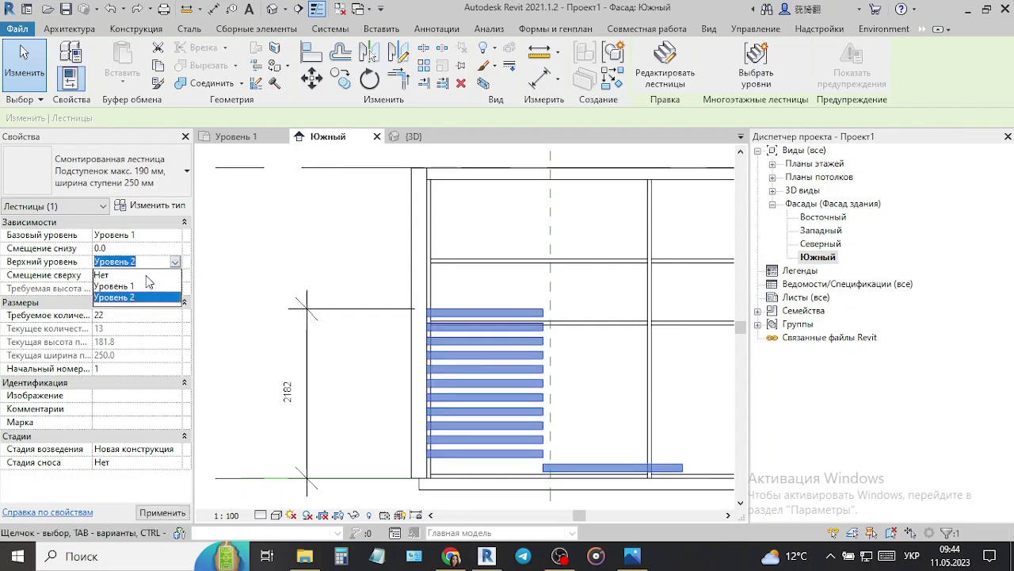
click(149, 278)
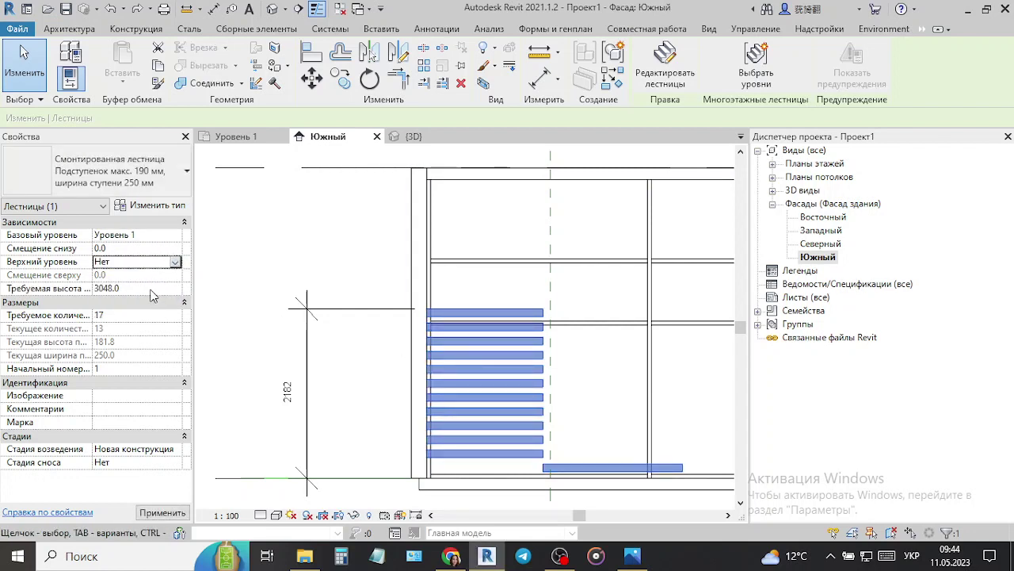
click(160, 290)
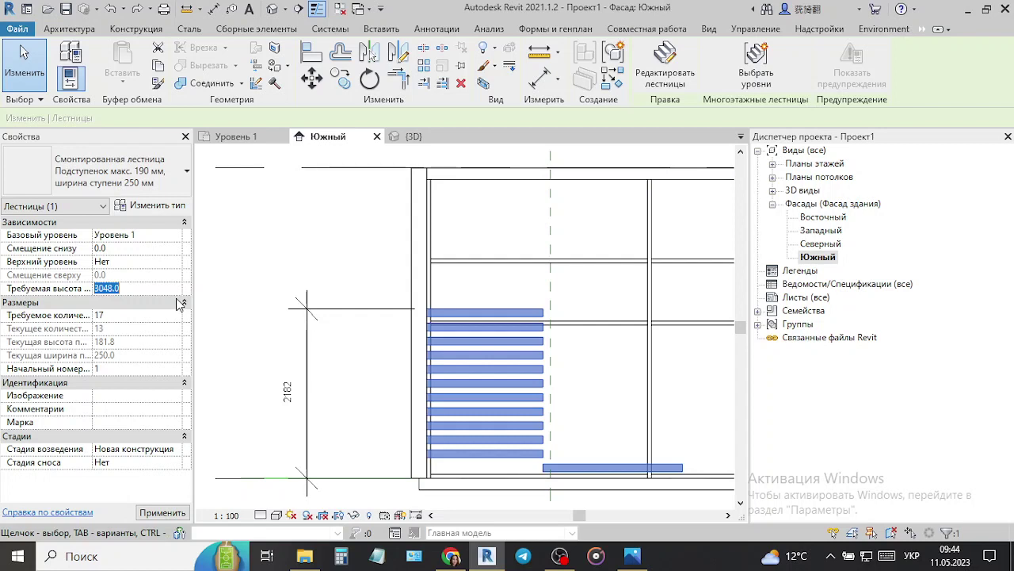
text(2000)
key(Return)
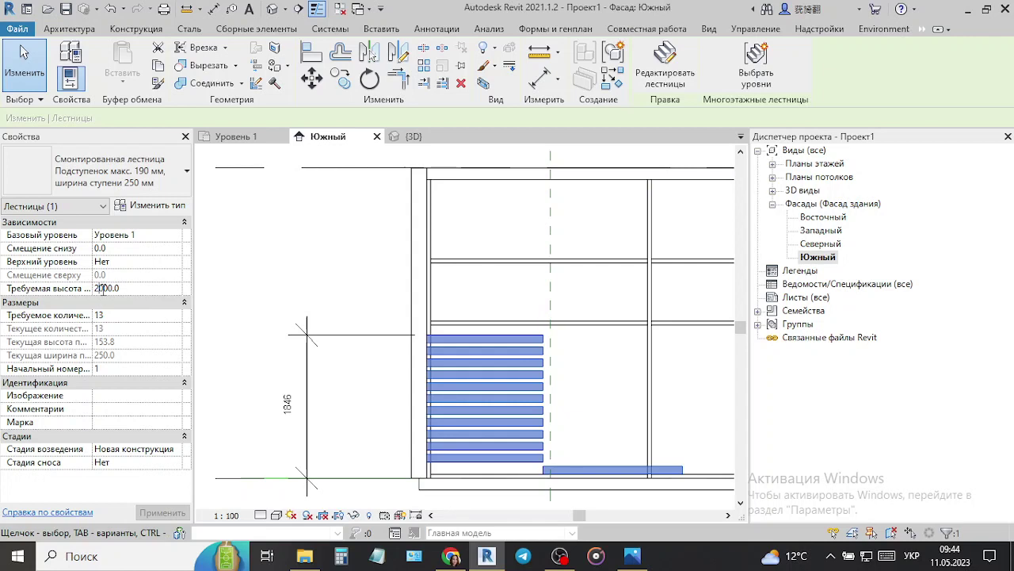
drag(98, 288, 113, 289)
click(104, 288)
text(16)
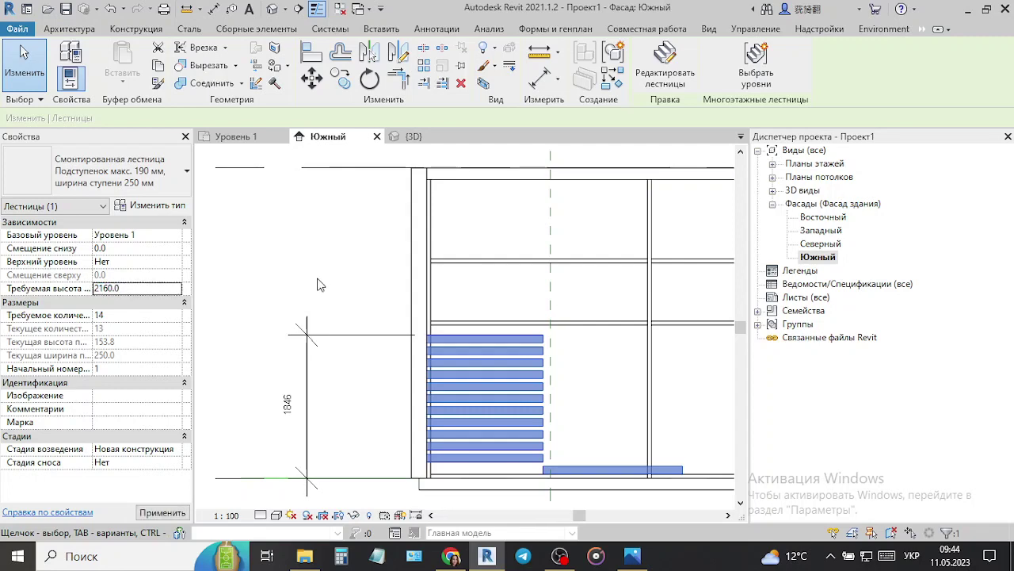
click(328, 280)
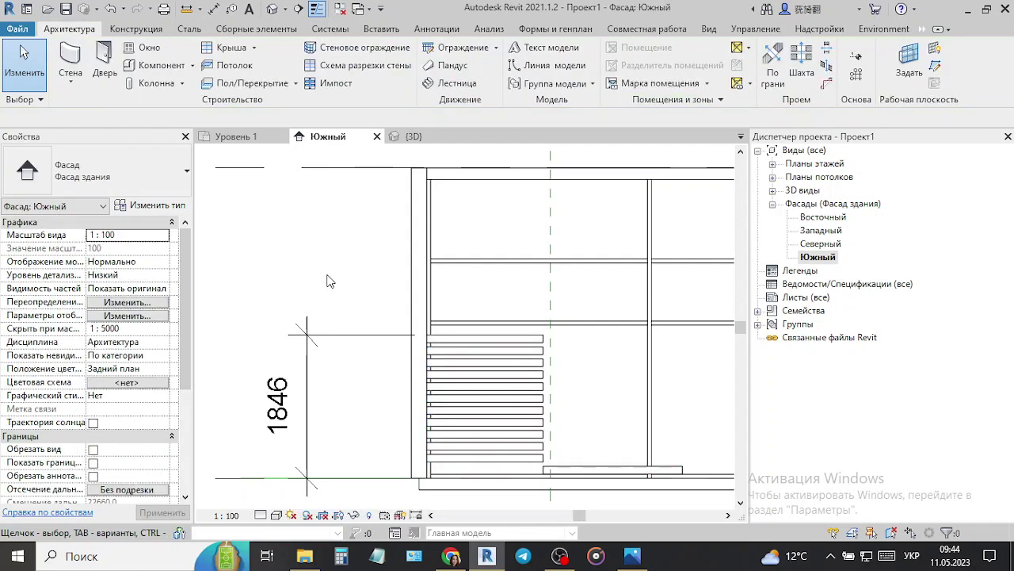
- Set the required number of risers to 12 and dismiss the stair-top warning
click(533, 371)
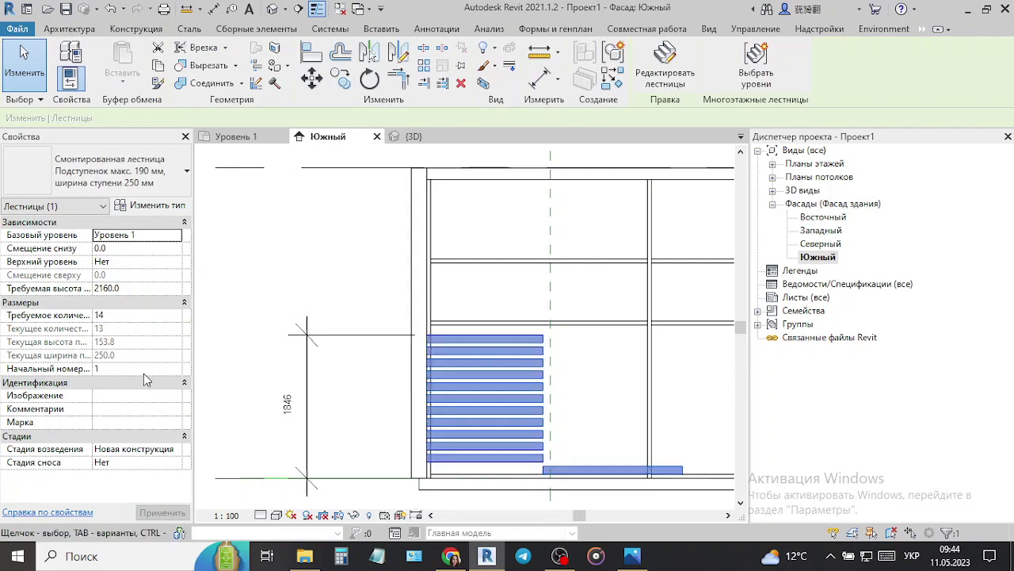
click(130, 315)
text(2)
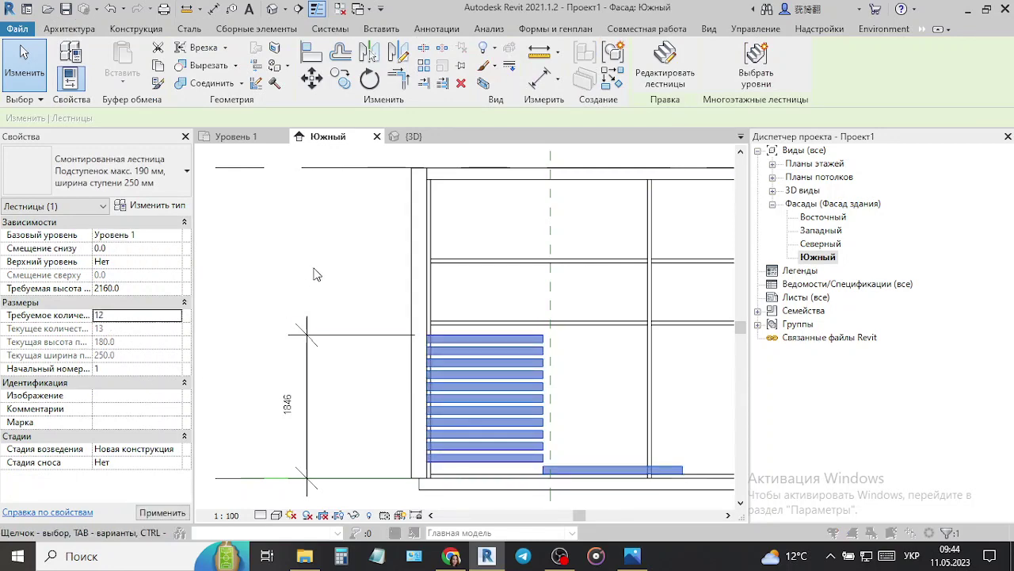
click(574, 327)
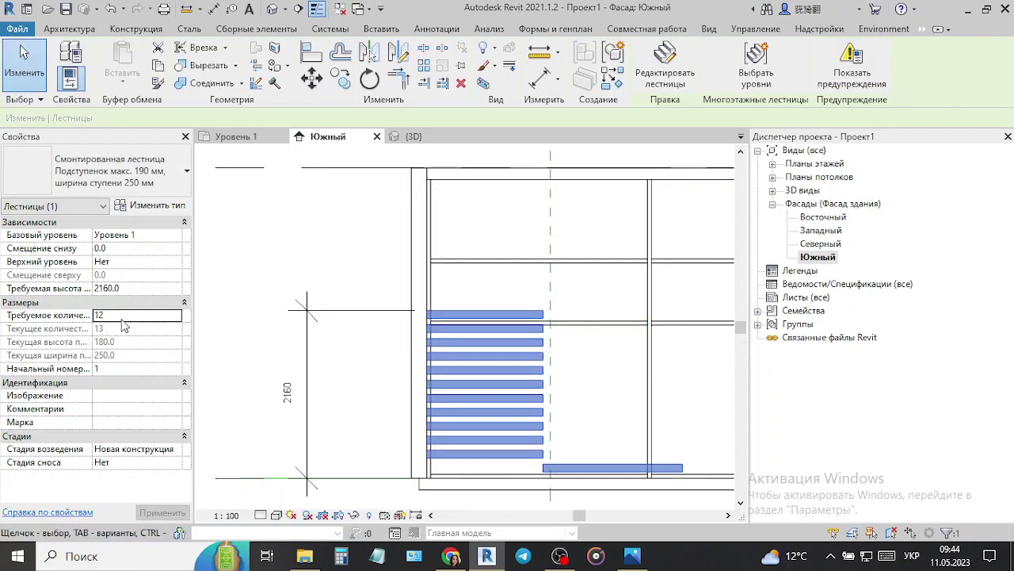
click(144, 313)
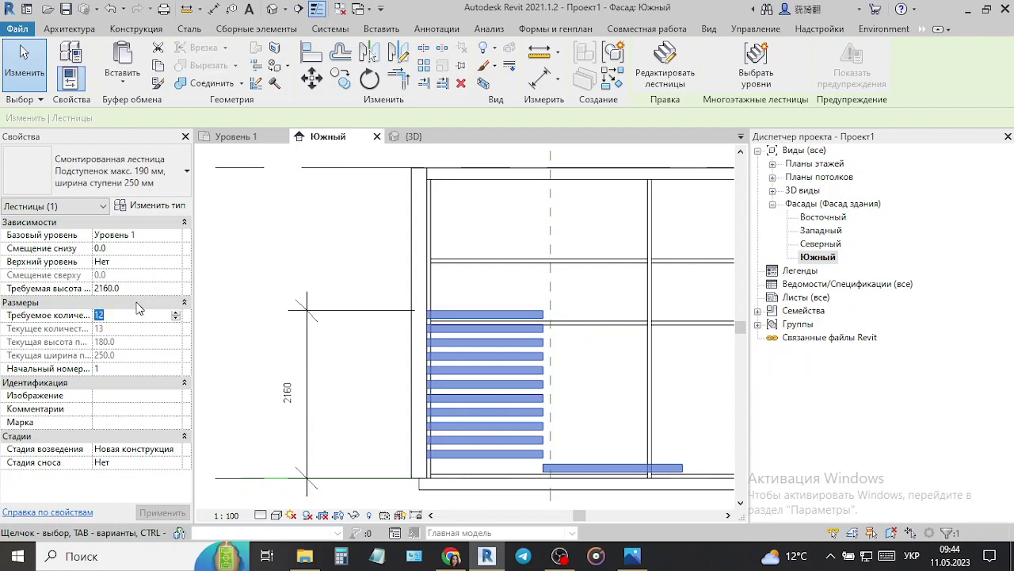
click(341, 555)
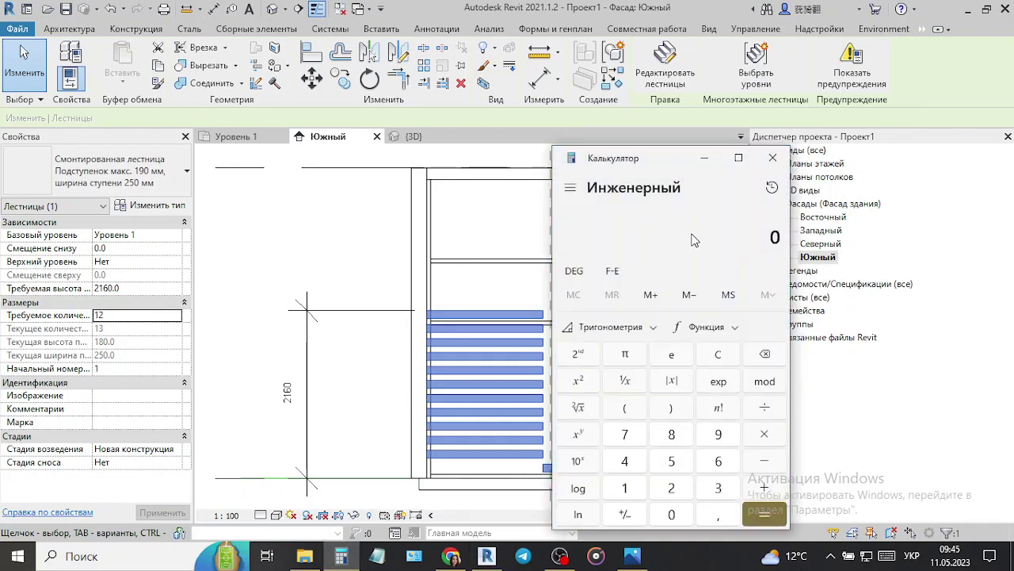
- Confirm 180 × 12 = 2160 in Calculator, then commit the 2160 required height in Revit
text(180)
text(*12)
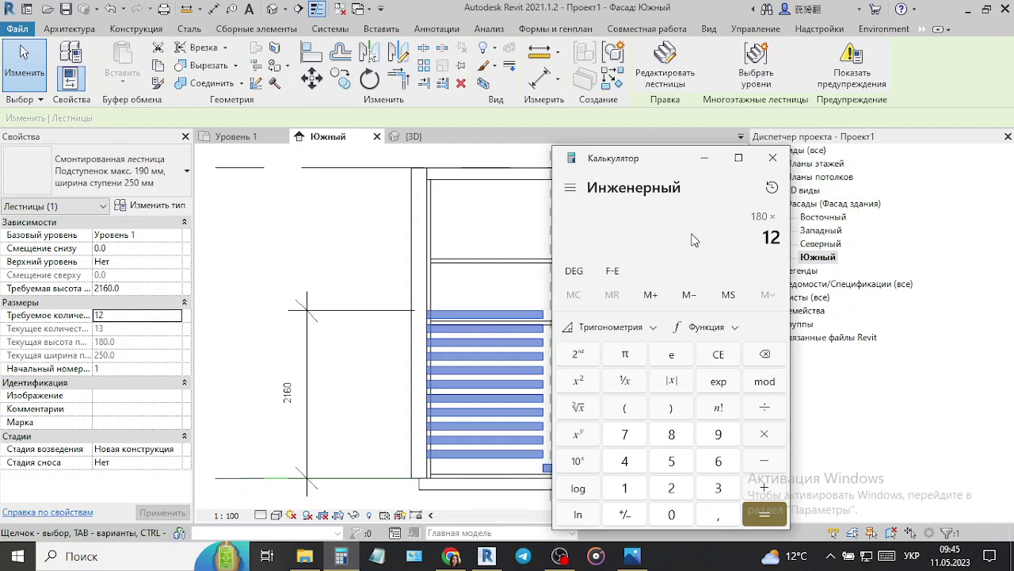
key(Return)
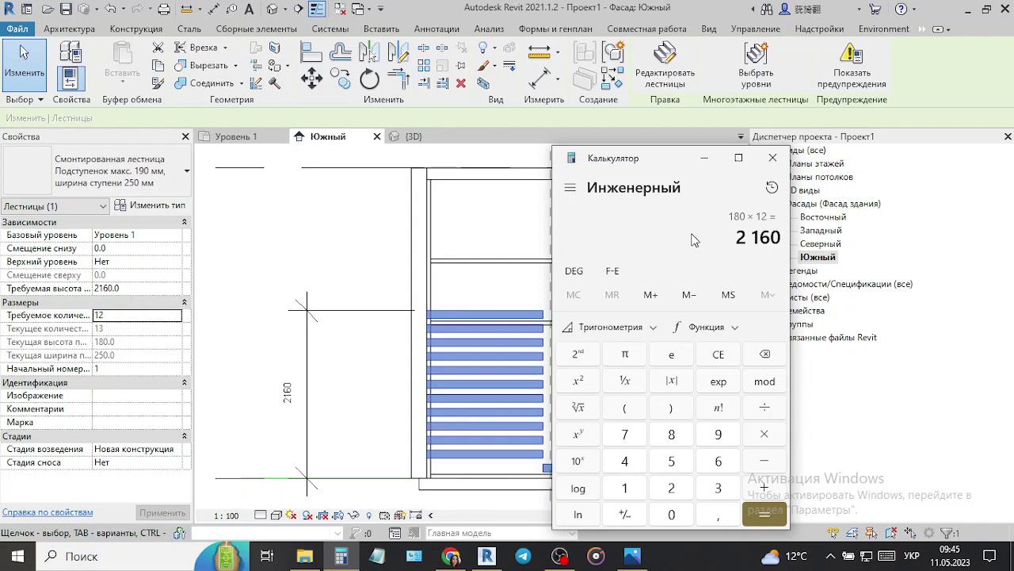
click(772, 157)
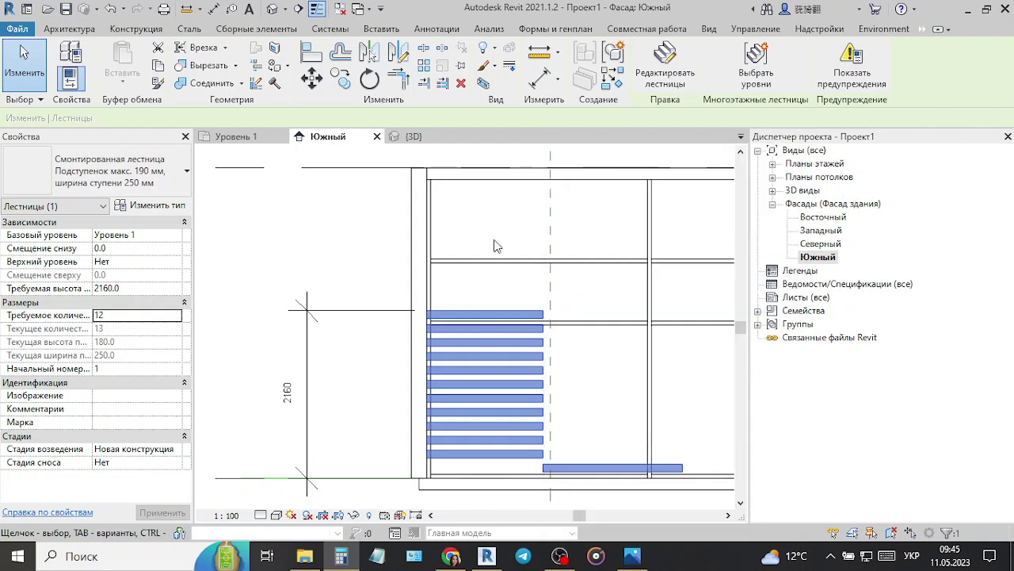
click(135, 288)
click(150, 315)
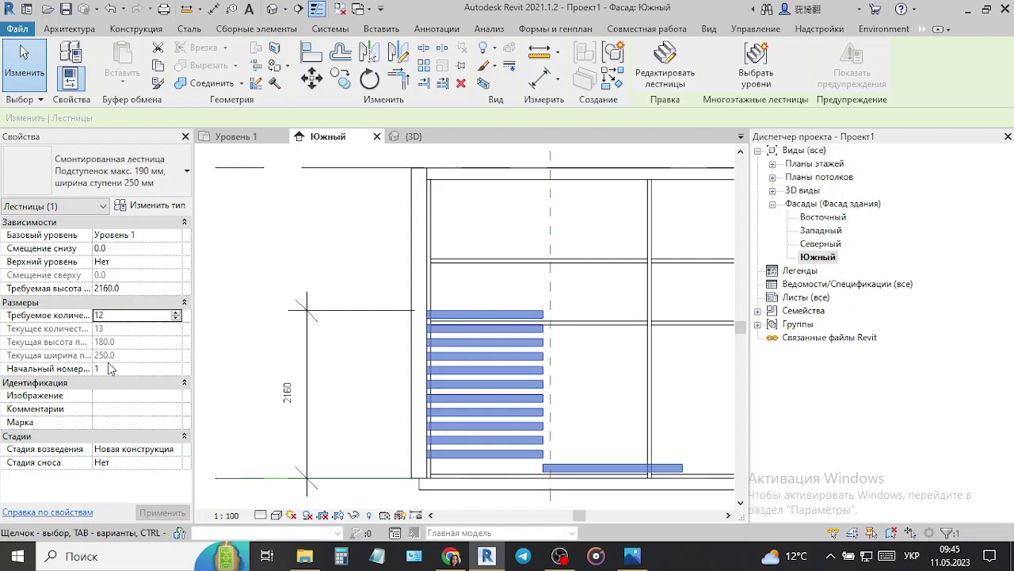
- Switch to the {3D} view and orbit to an angled view of the stair
click(370, 253)
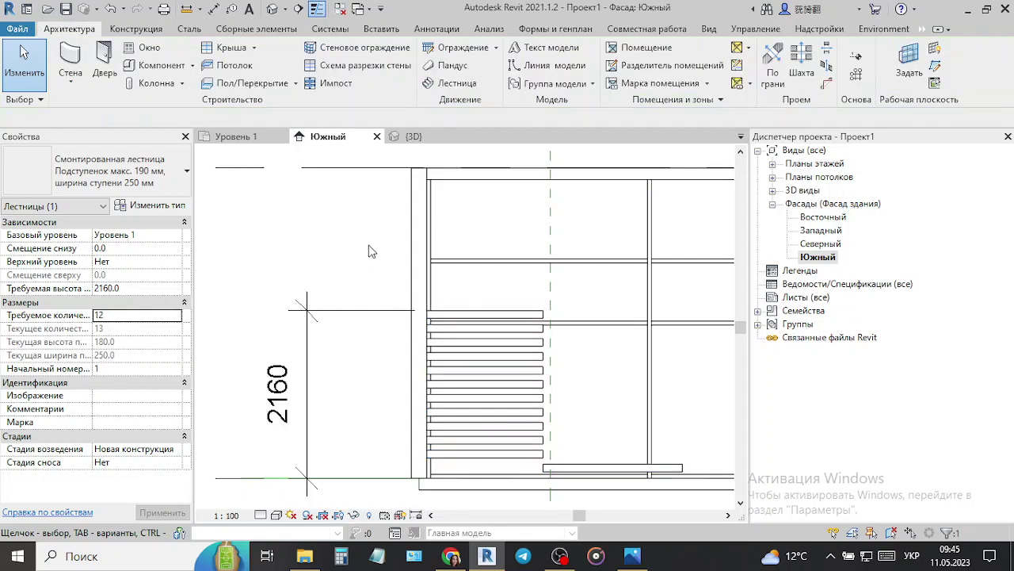
click(412, 136)
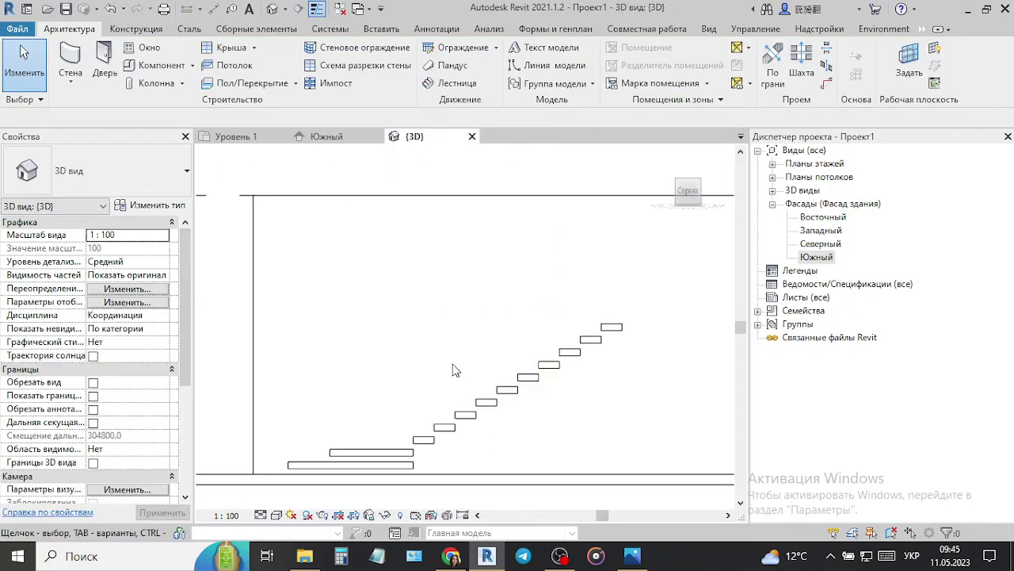
mouse_move(435, 370)
shift+middle_down()
mouse_move(426, 418)
mouse_move(487, 417)
shift+middle_up()
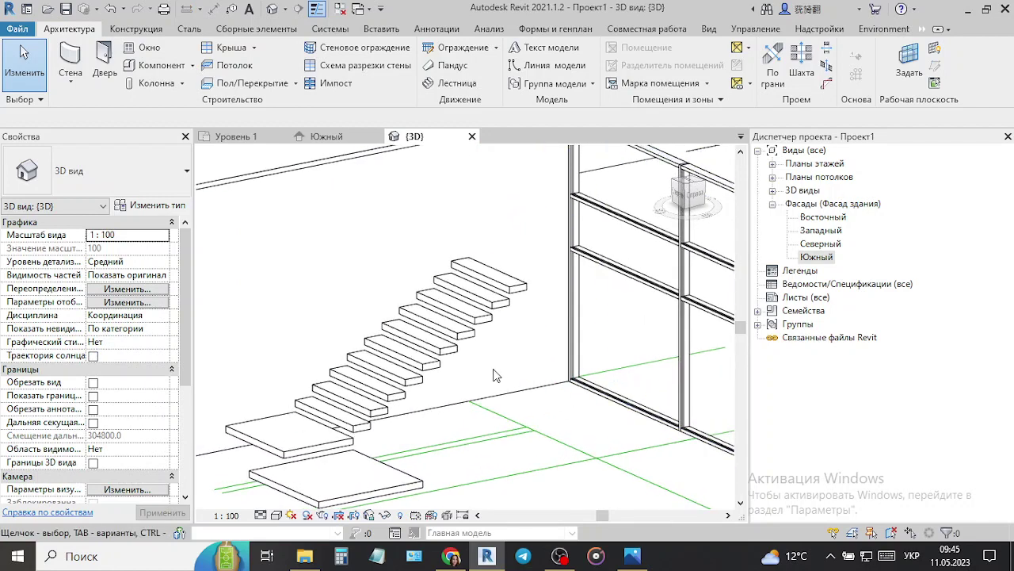
scroll(404, 333, down, 3)
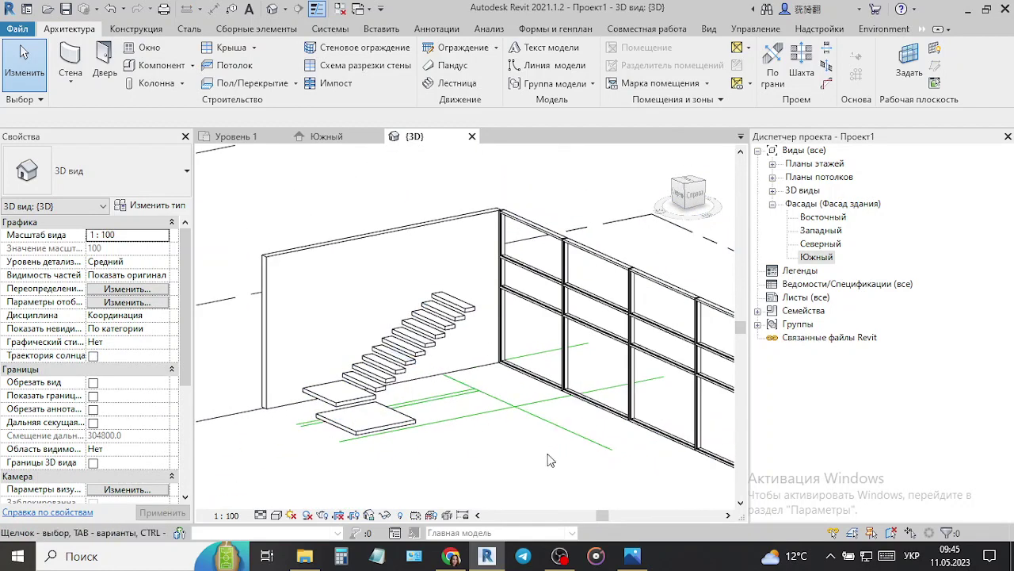
- Turn on Cast Shadows and Ambient Shadows in Graphic Display Options
click(277, 515)
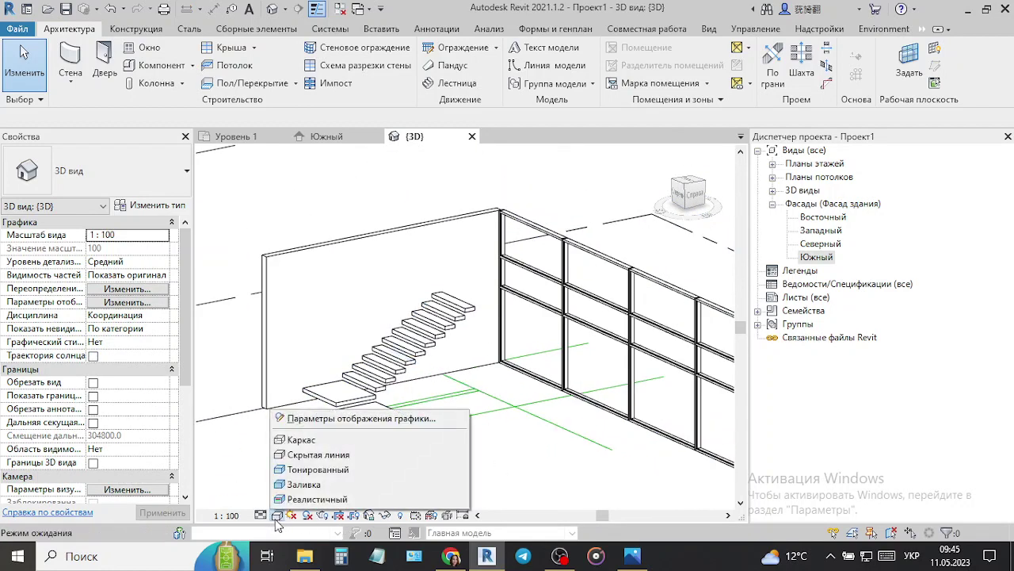
click(301, 419)
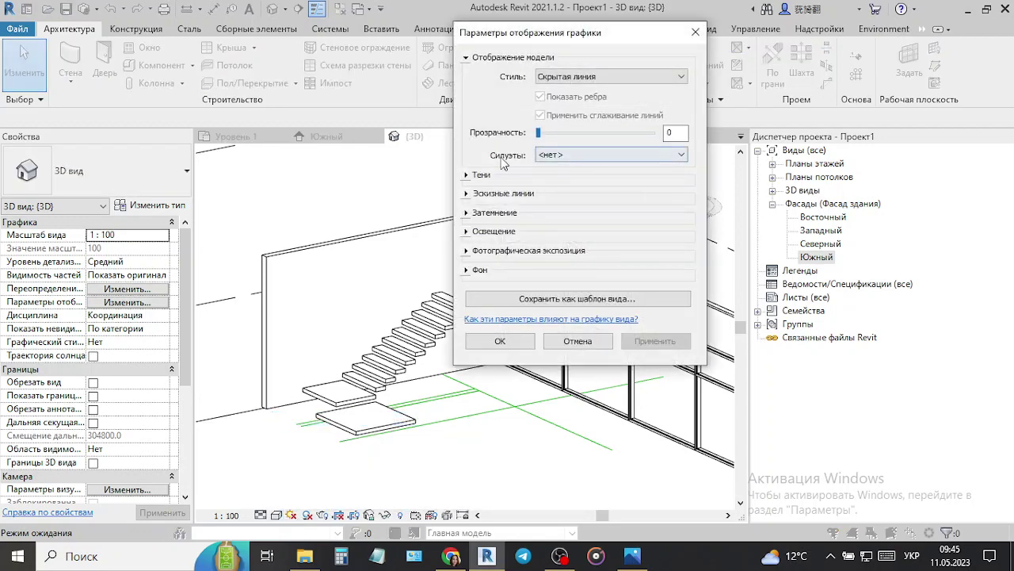
click(465, 175)
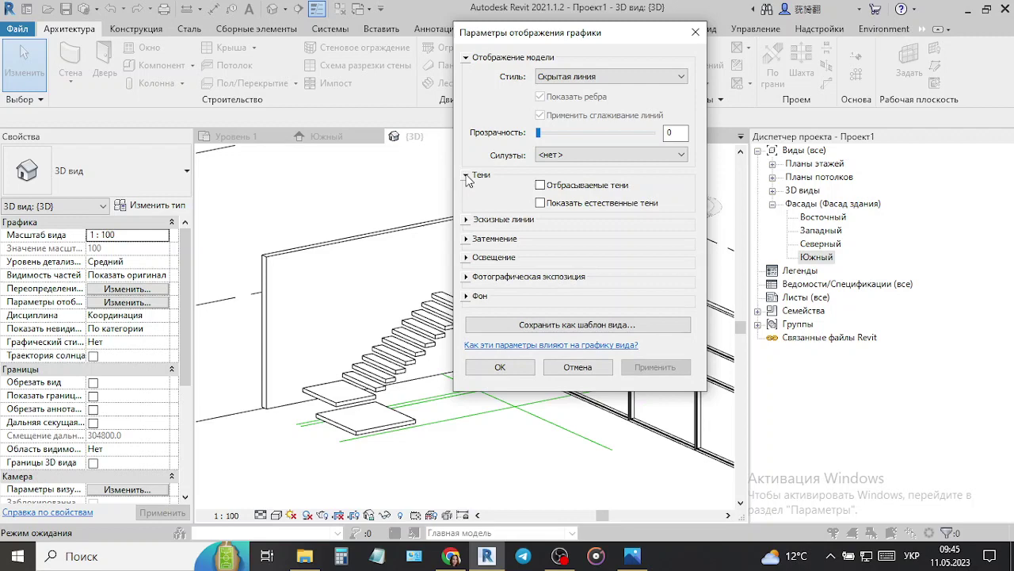
click(540, 184)
click(540, 203)
click(670, 370)
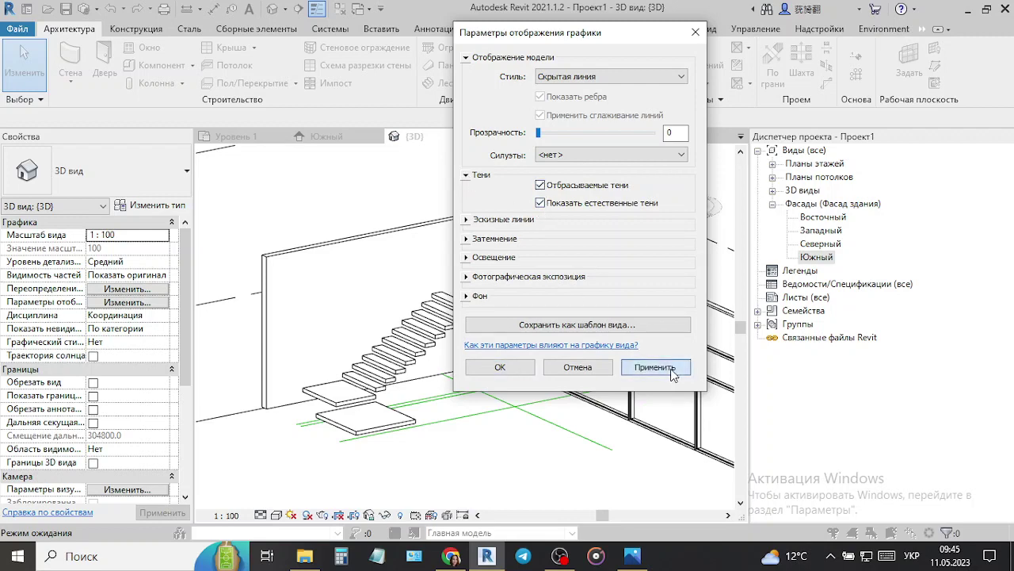
click(519, 370)
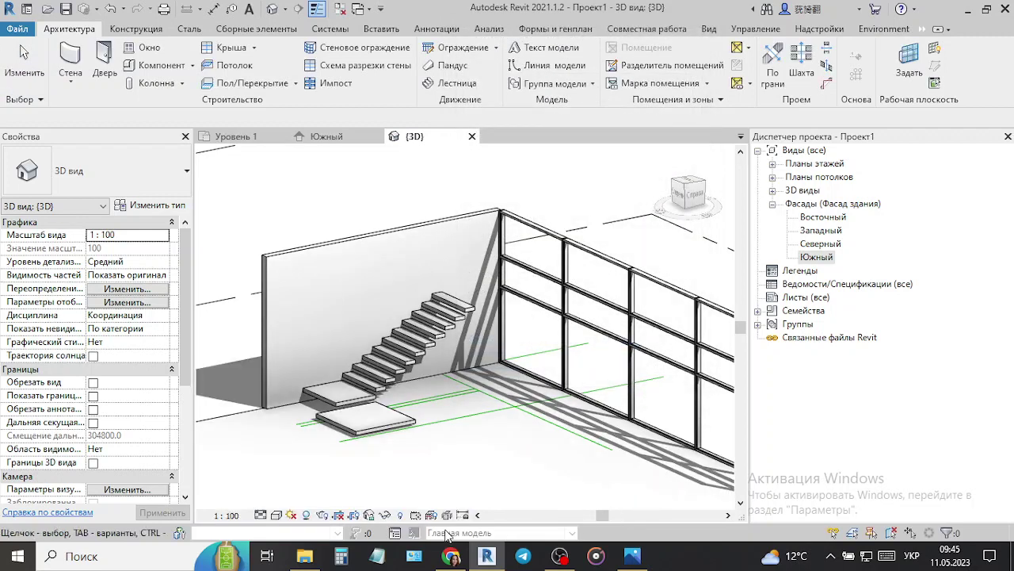
click(292, 515)
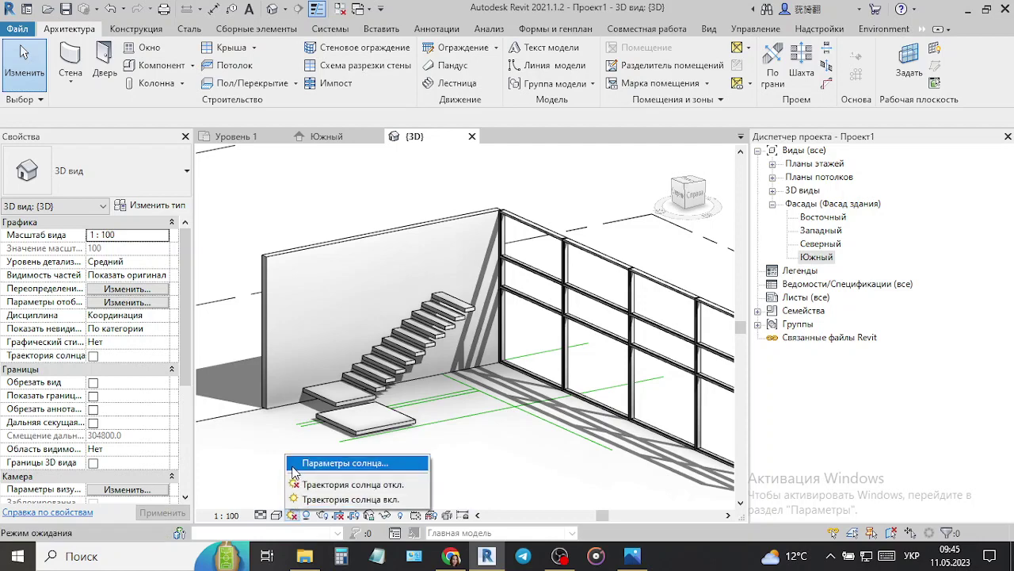
- Apply the Солнечный свет сверху справа sun preset in Sun Settings
click(324, 464)
click(585, 193)
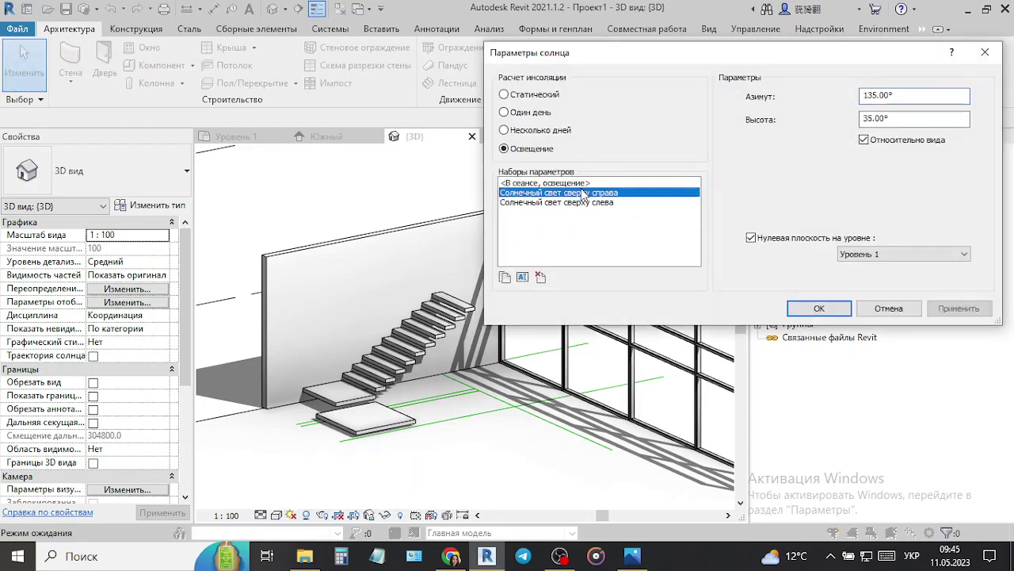
click(957, 310)
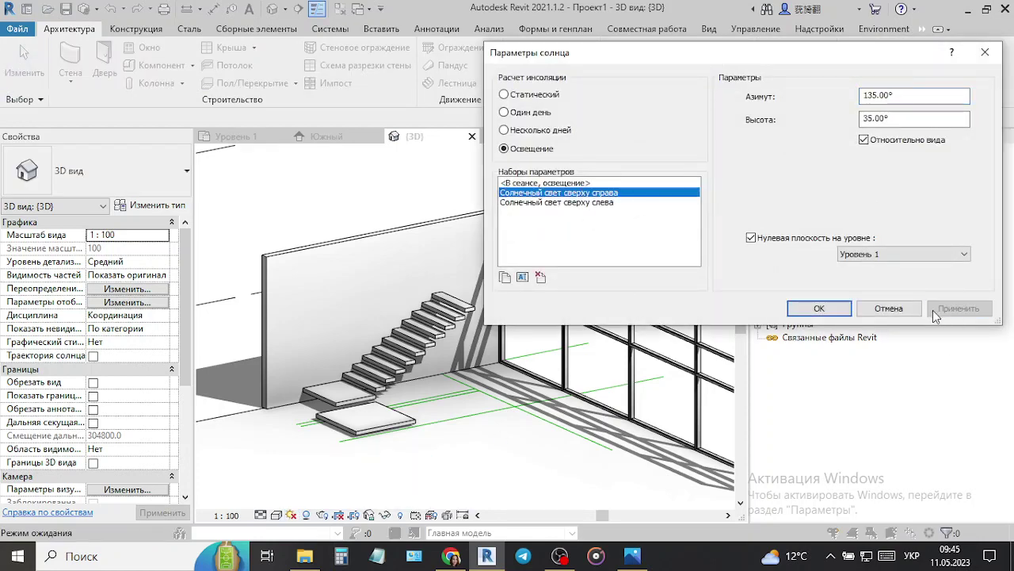
click(867, 95)
click(865, 117)
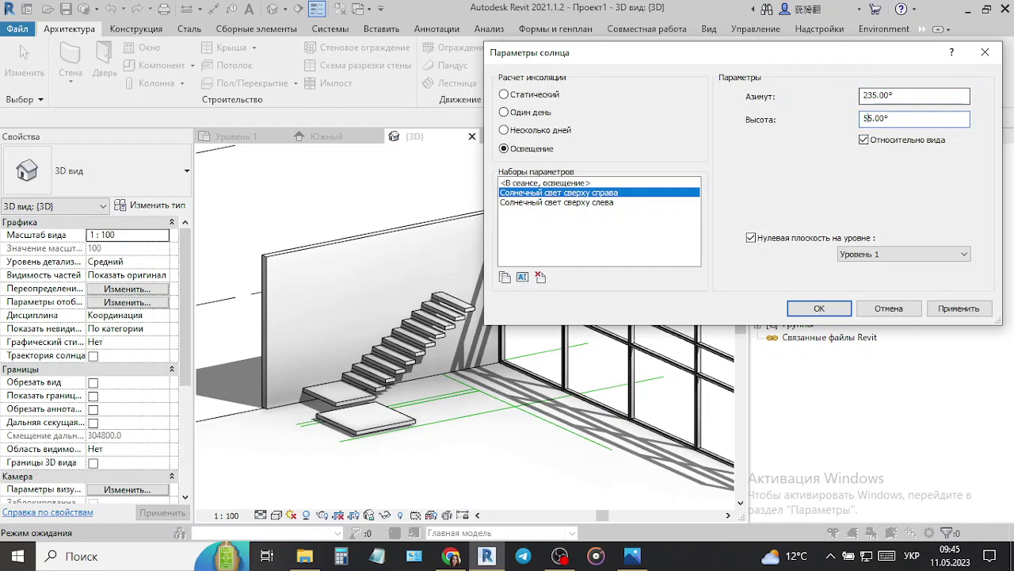
click(956, 309)
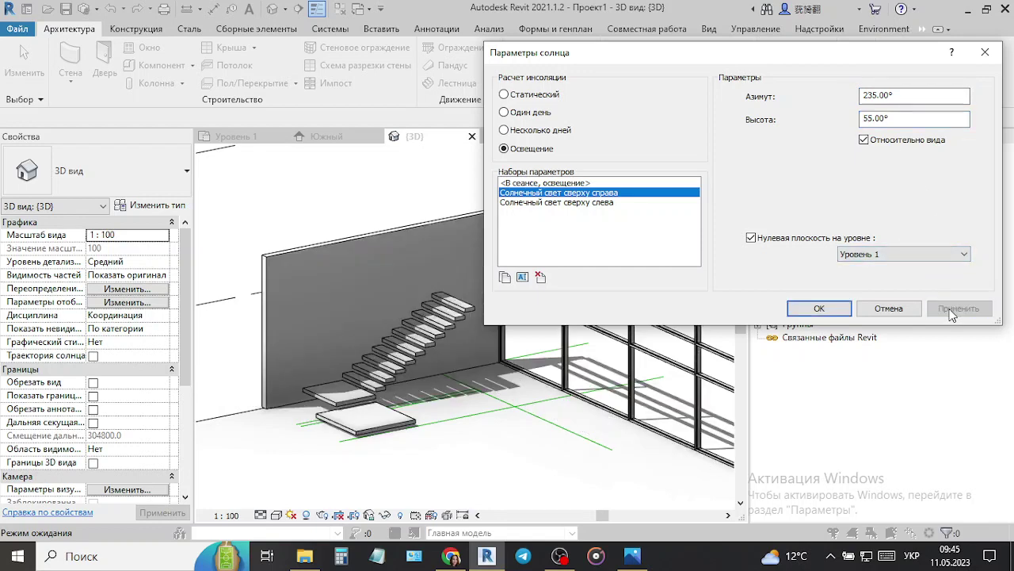
- Set the sun azimuth to 185° and altitude to 45°, apply, and close Sun Settings
click(869, 95)
text(18)
click(908, 119)
click(960, 308)
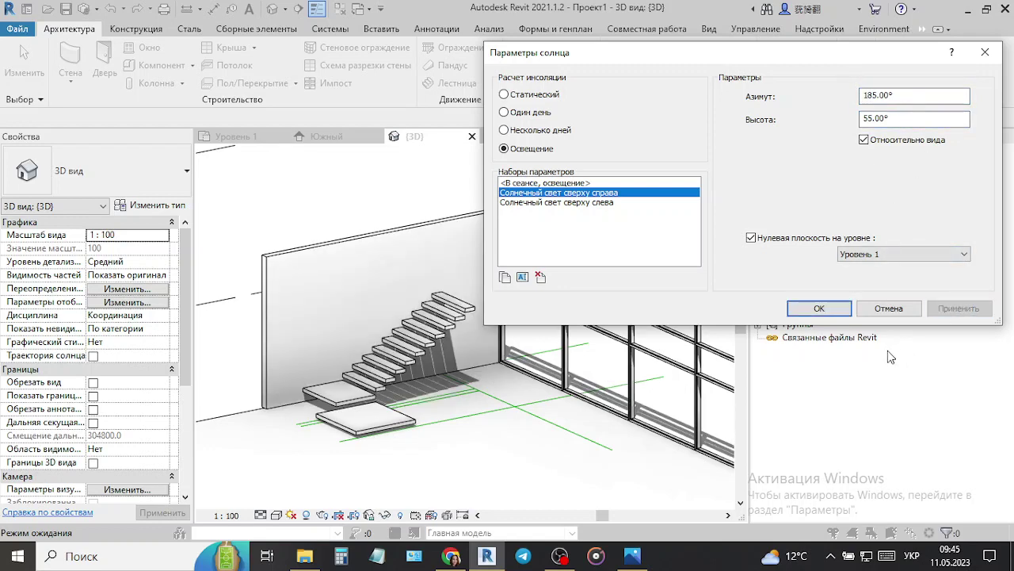
click(868, 118)
text(45)
click(927, 102)
click(958, 309)
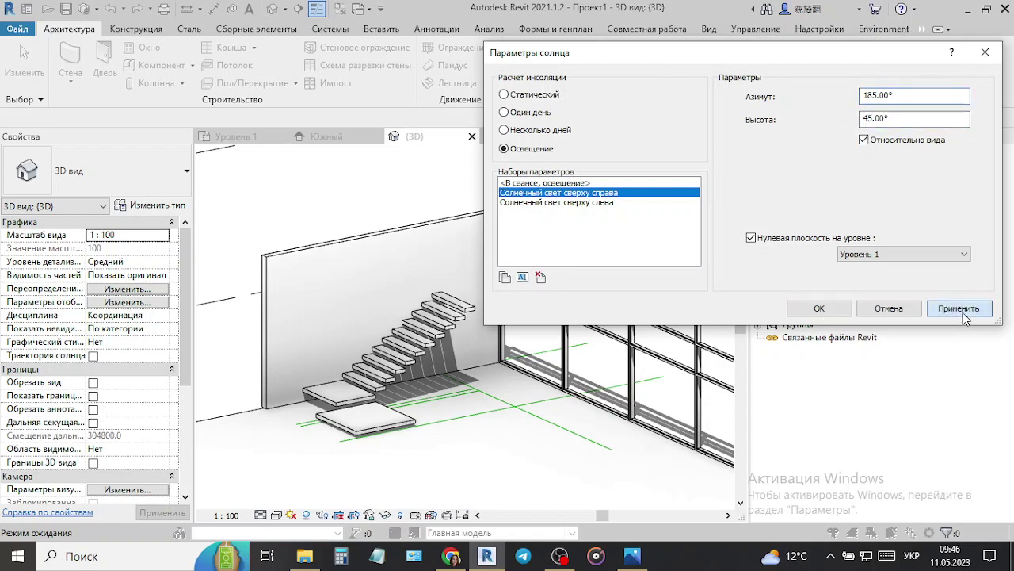
click(838, 310)
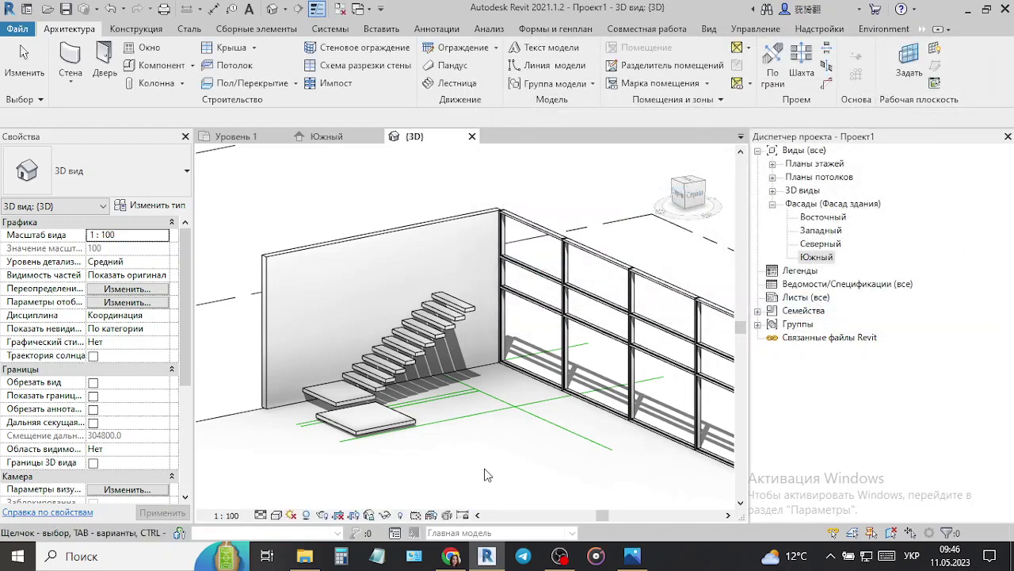
- Orbit the 3D view toward the stair and glass wall, then open the floating-staircase reference photo
mouse_move(476, 491)
shift+middle_down()
mouse_move(489, 472)
mouse_move(512, 471)
mouse_move(503, 482)
mouse_move(523, 492)
mouse_move(515, 499)
shift+middle_up()
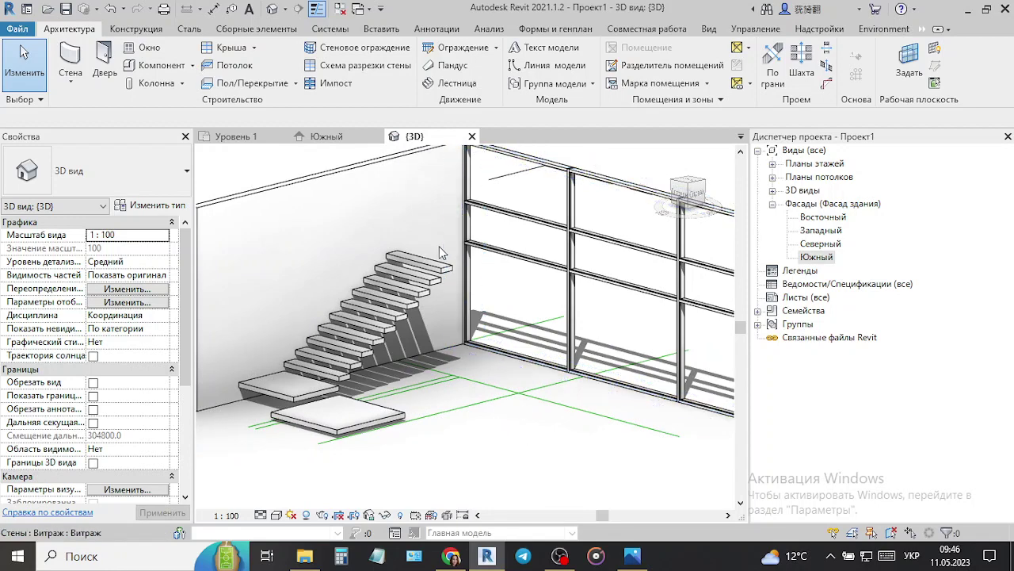
click(626, 557)
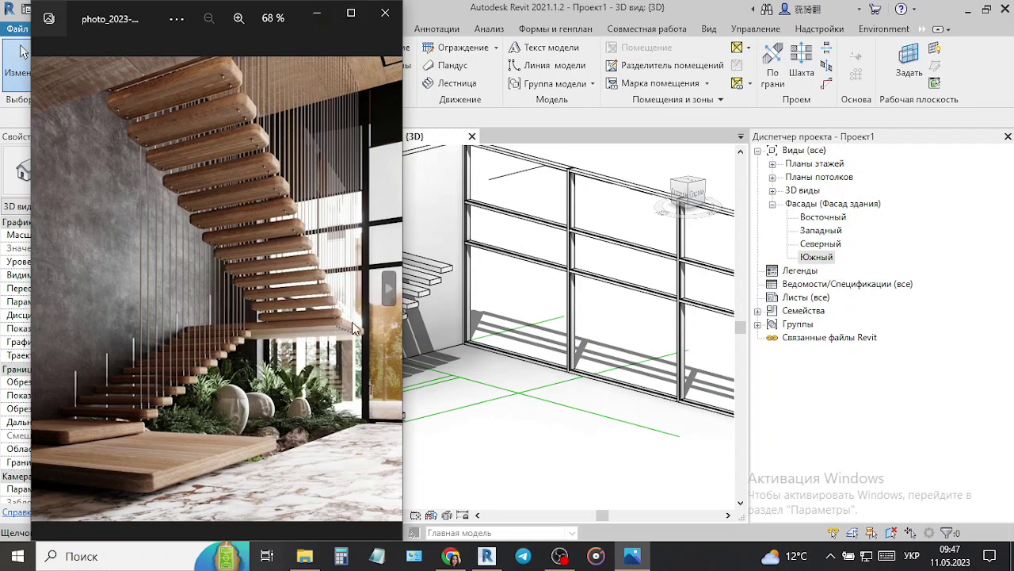
- Minimize the reference photo and bring up Calculator
click(315, 11)
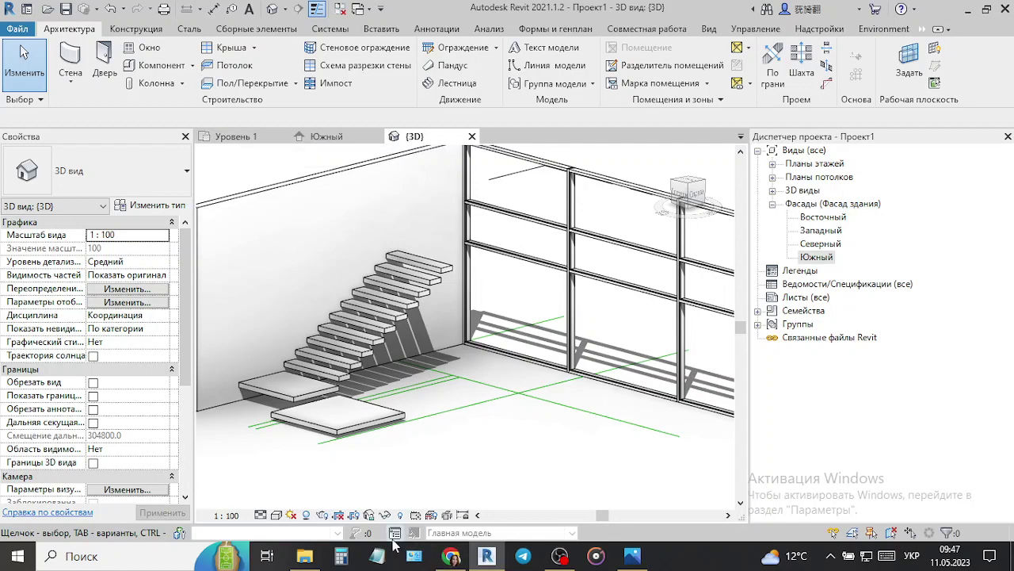
key(super+2)
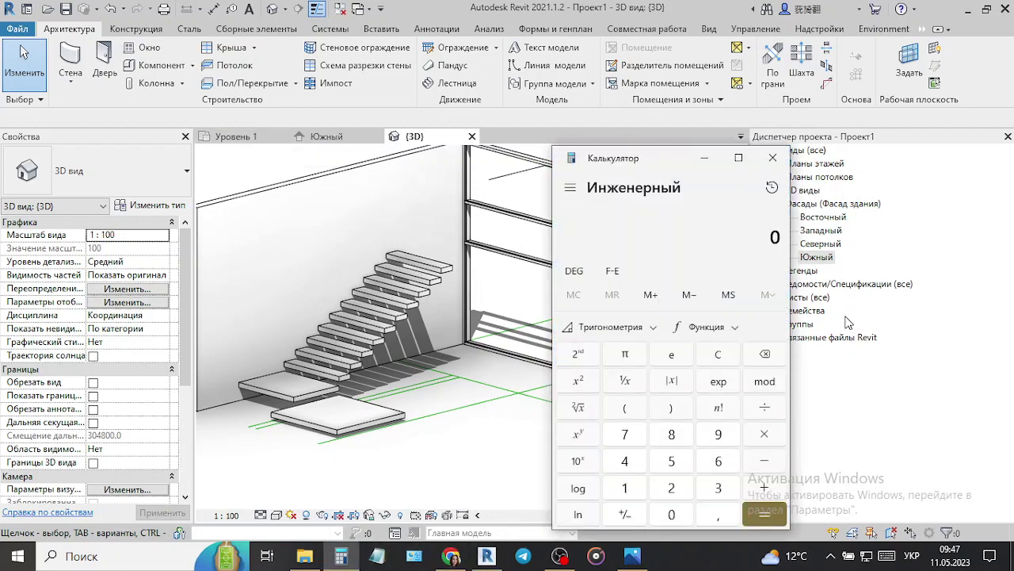
- Compute 15 × 180 = 2700 in Calculator
text(15 × 180)
key(Return)
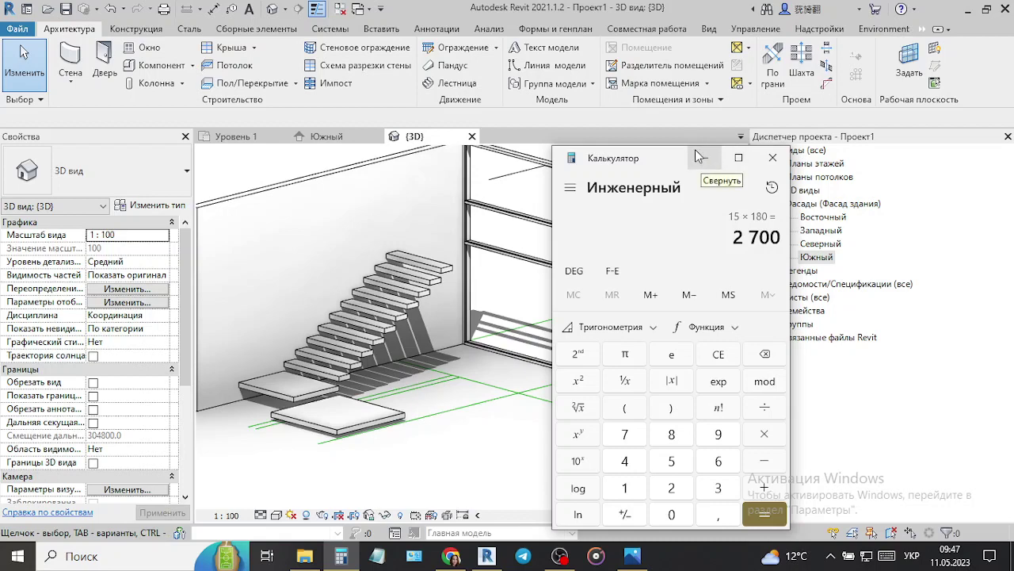
- In the Южный elevation, change Уровень 2's elevation from 4000 to 4860
click(699, 156)
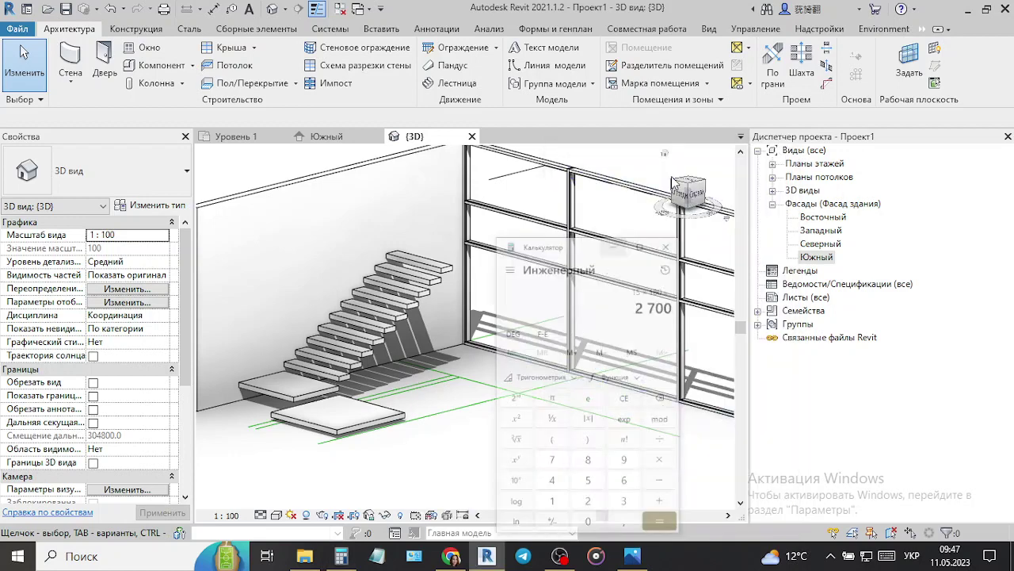
click(236, 137)
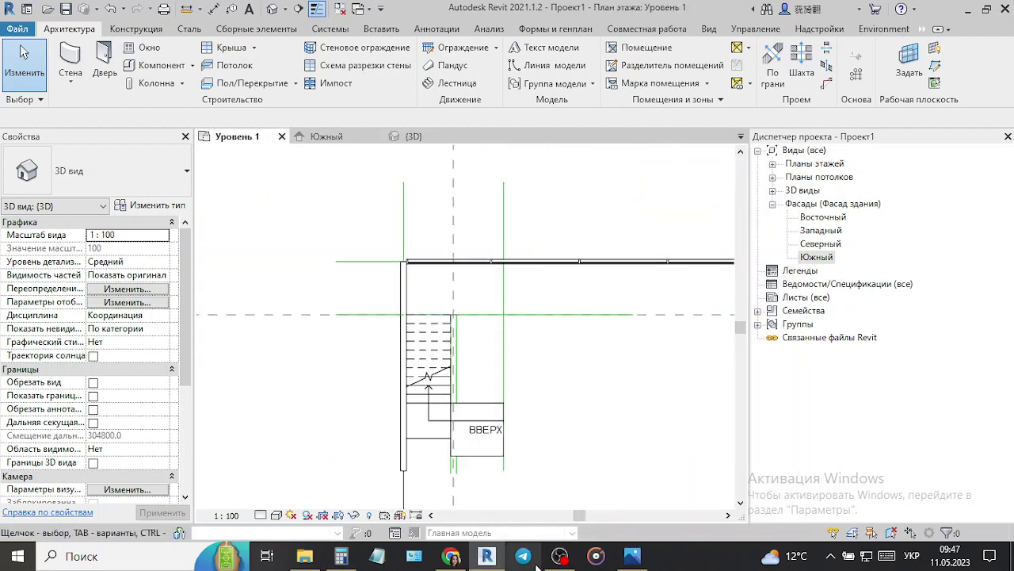
click(327, 136)
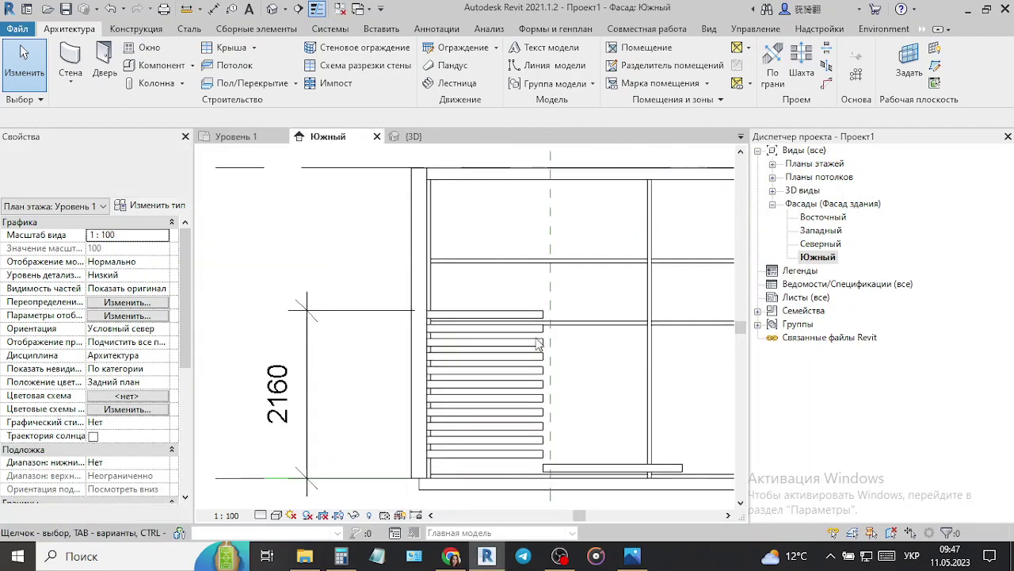
scroll(341, 372, down, 5)
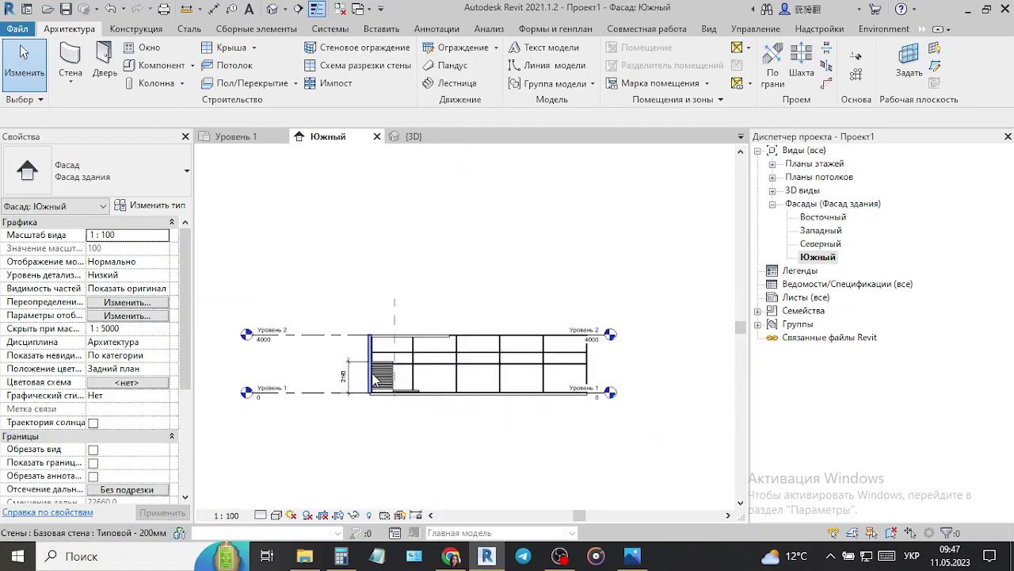
click(345, 339)
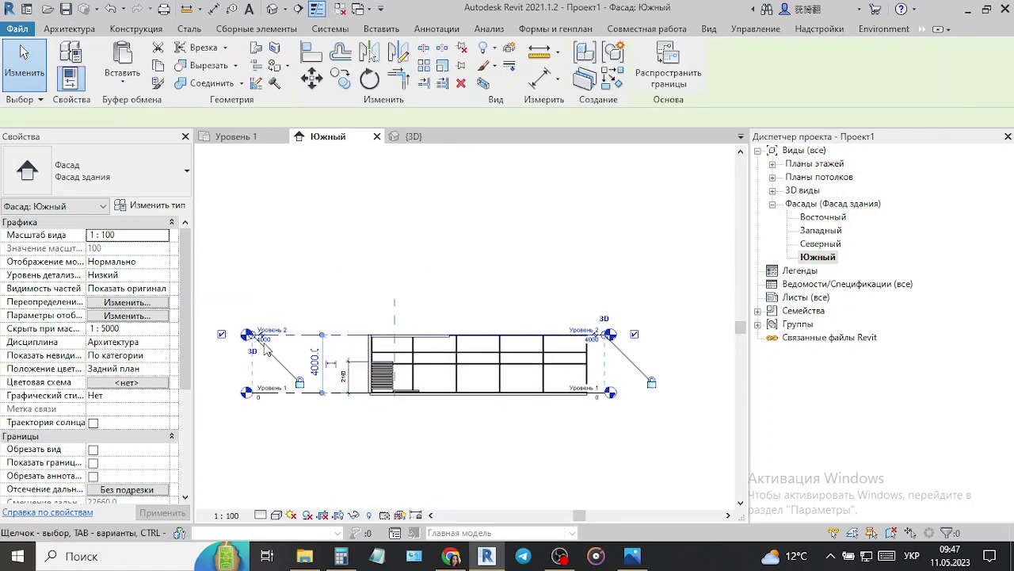
scroll(272, 339, up, 5)
click(272, 339)
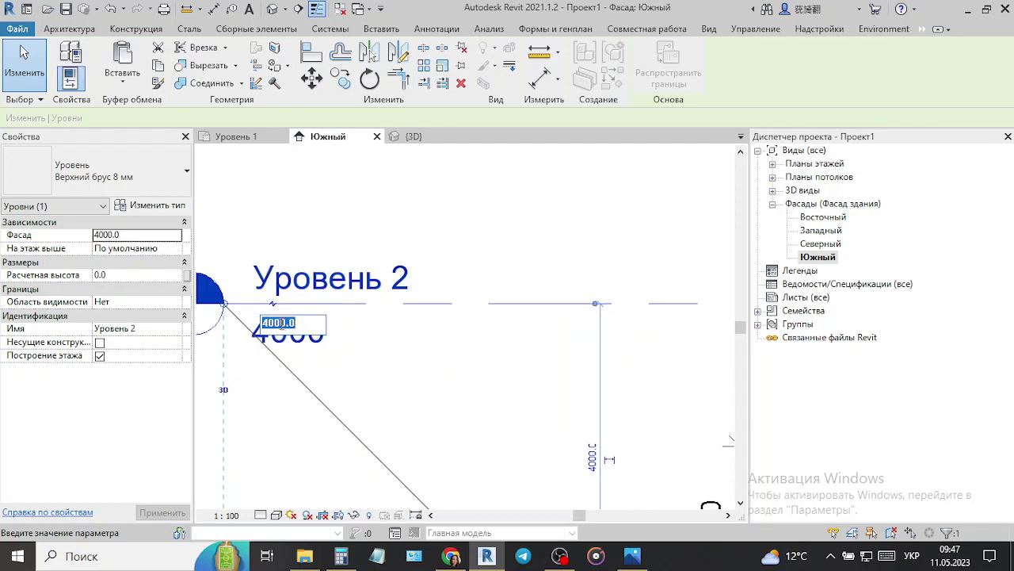
drag(268, 322, 283, 322)
text(860)
key(Return)
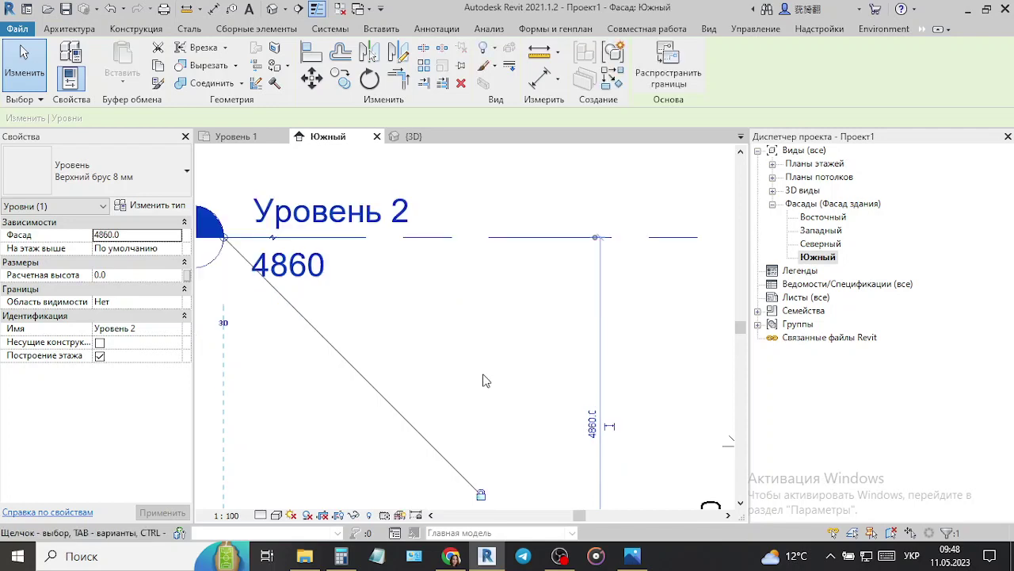
- Deselect Уровень 2 and try shaded visual styles on the Южный elevation
click(452, 349)
scroll(437, 285, down, 3)
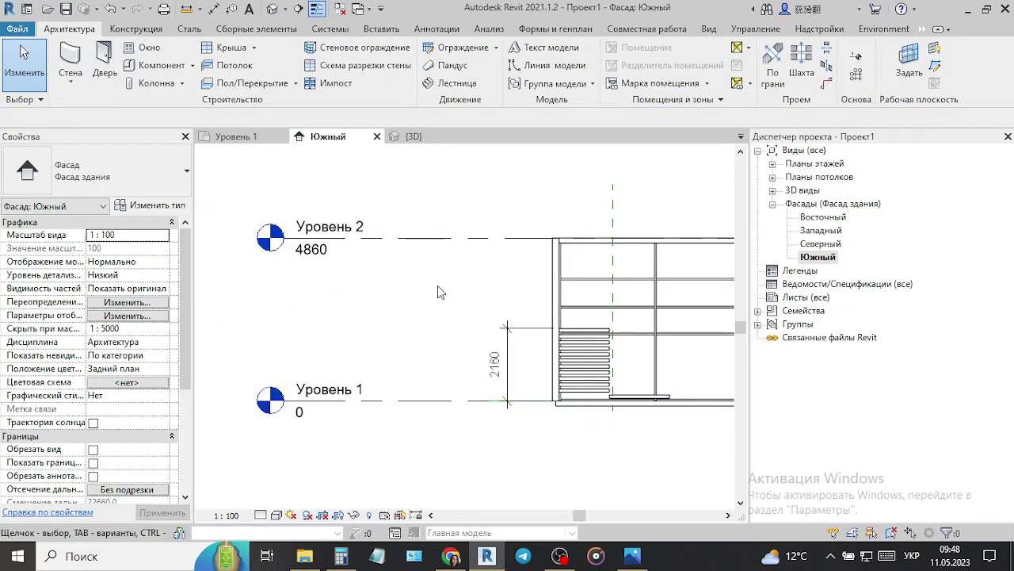
scroll(438, 285, down, 2)
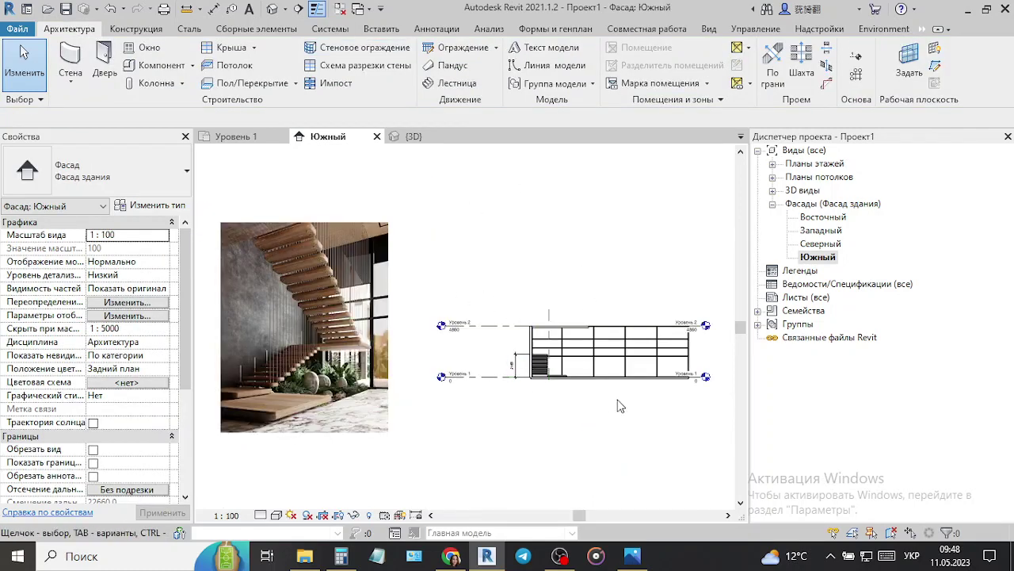
scroll(618, 389, up, 3)
click(278, 515)
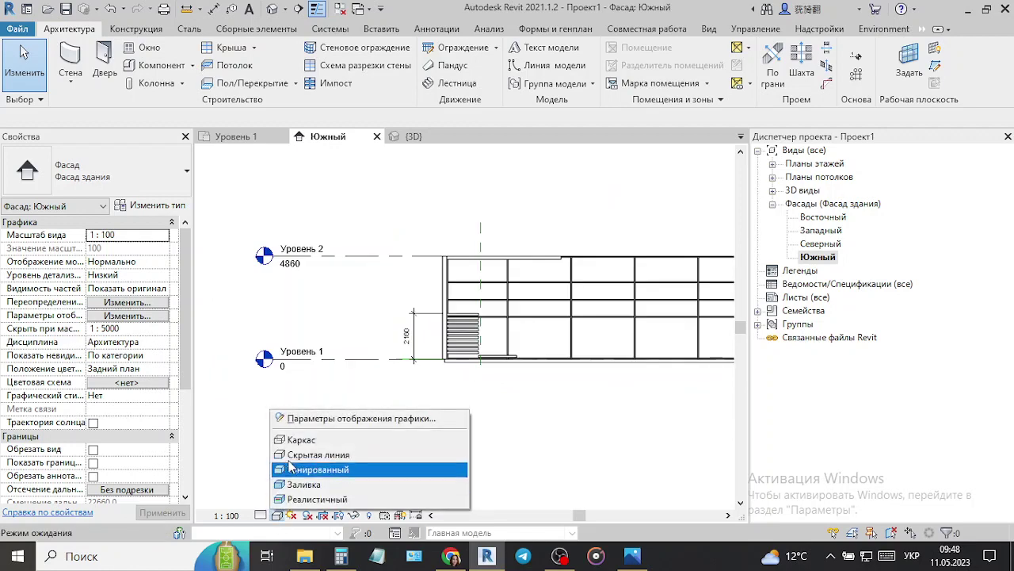
click(292, 471)
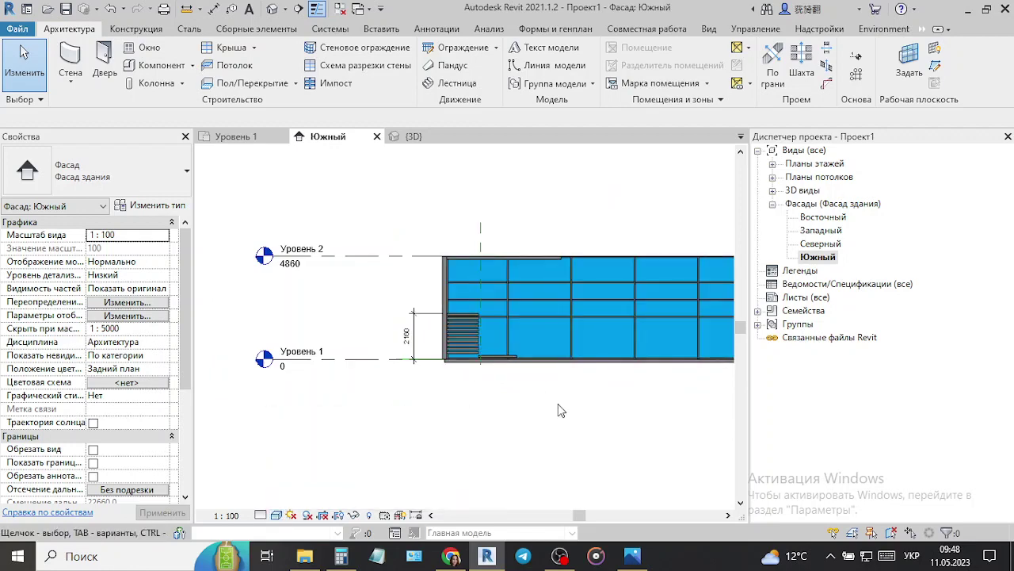
click(276, 515)
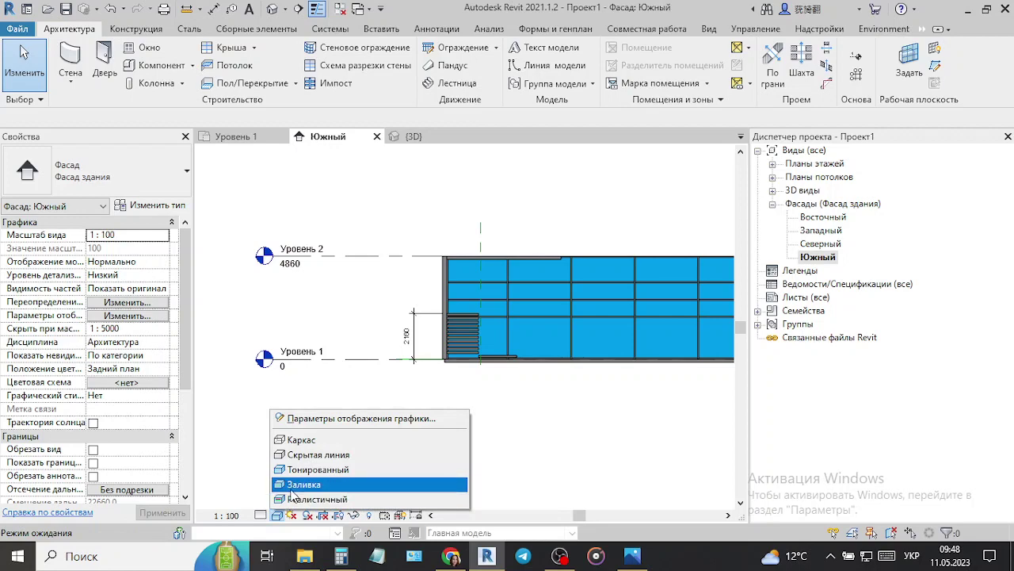
click(293, 493)
- Settle on the Тонированный shaded style and select the floor slab in the elevation
scroll(397, 465, up, 2)
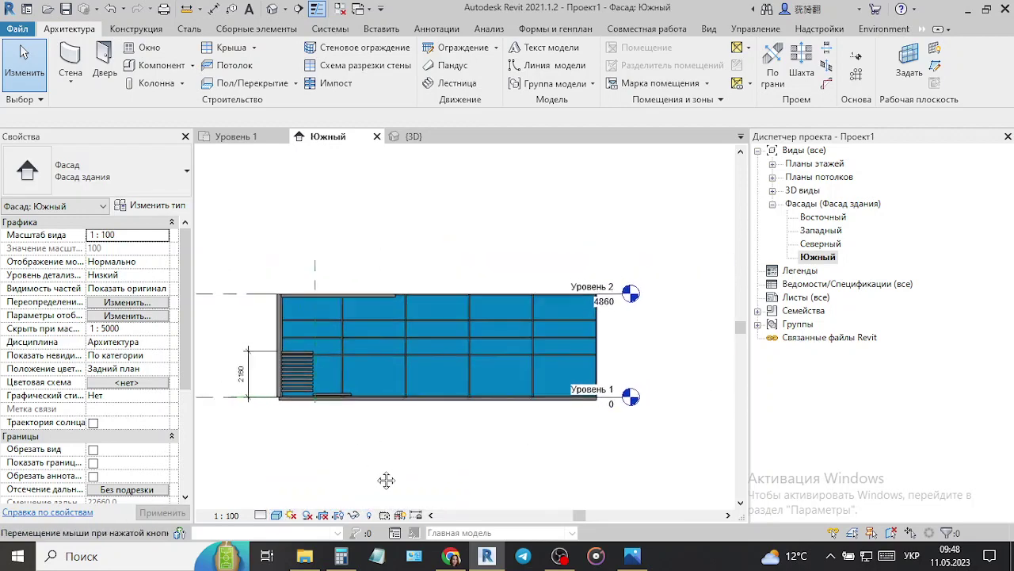
scroll(387, 477, down, 2)
click(633, 557)
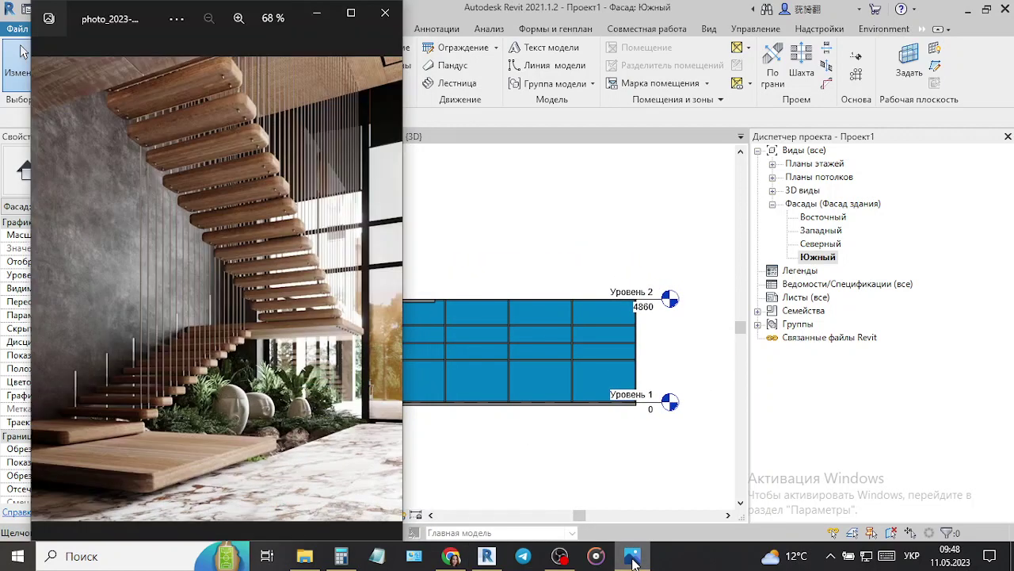
click(633, 560)
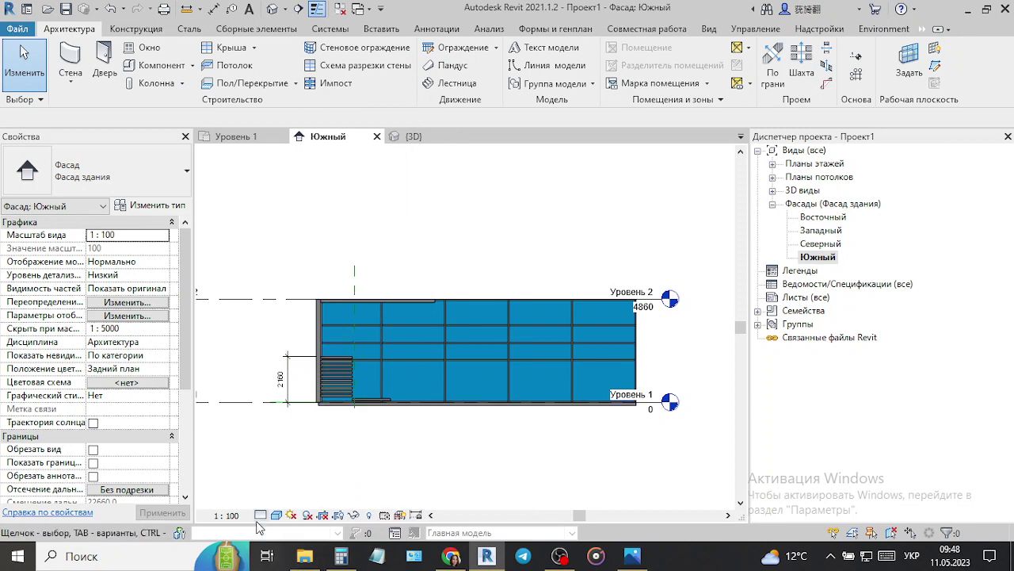
click(276, 515)
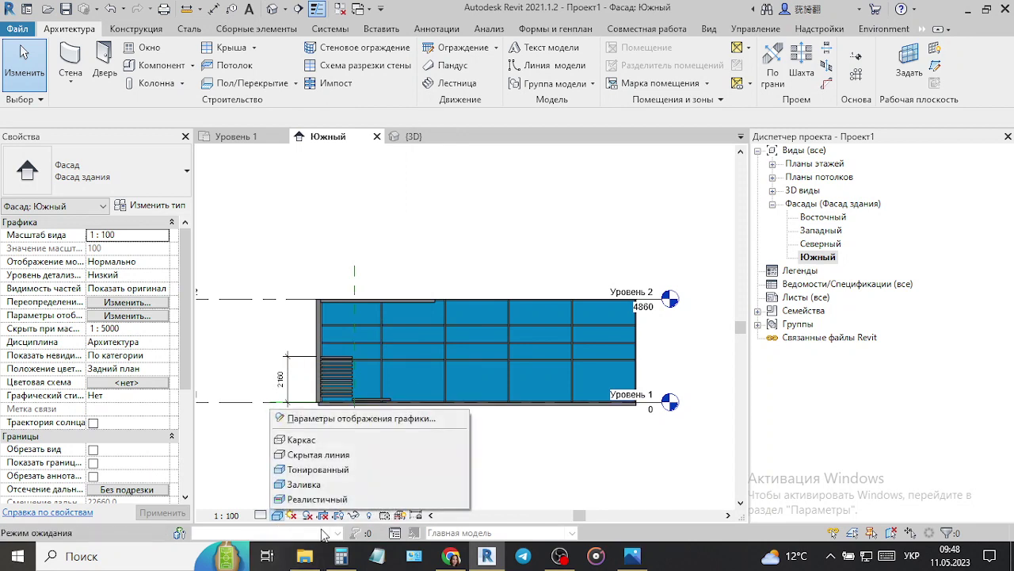
click(336, 470)
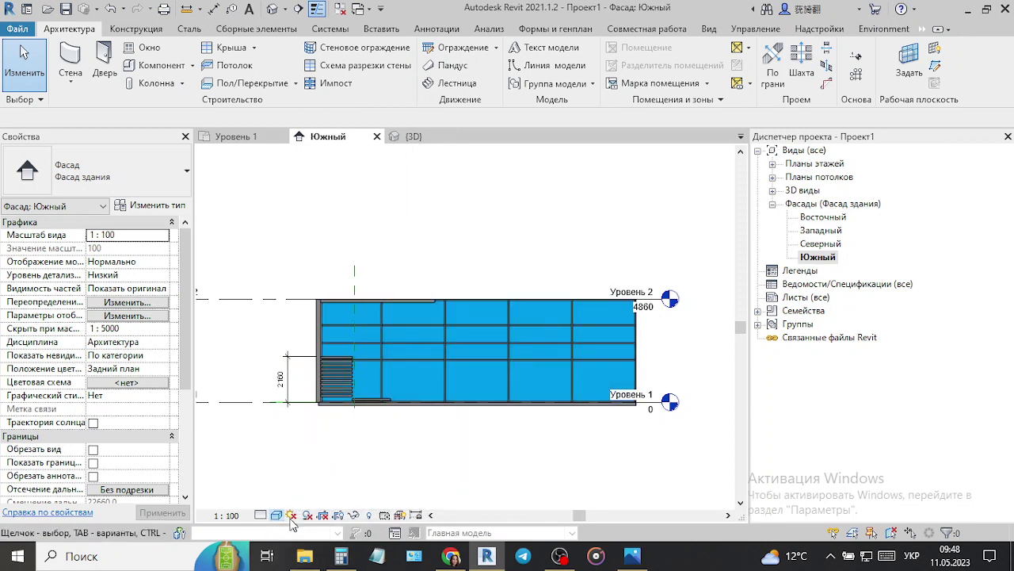
click(533, 406)
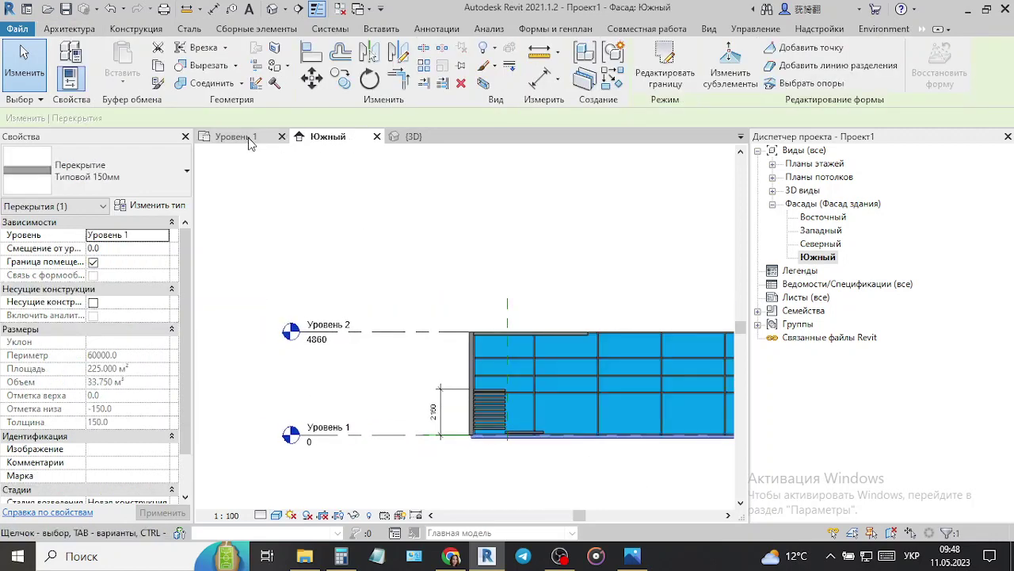
- In the Уровень 1 plan, select and inspect the existing stair run, then deselect it
click(236, 136)
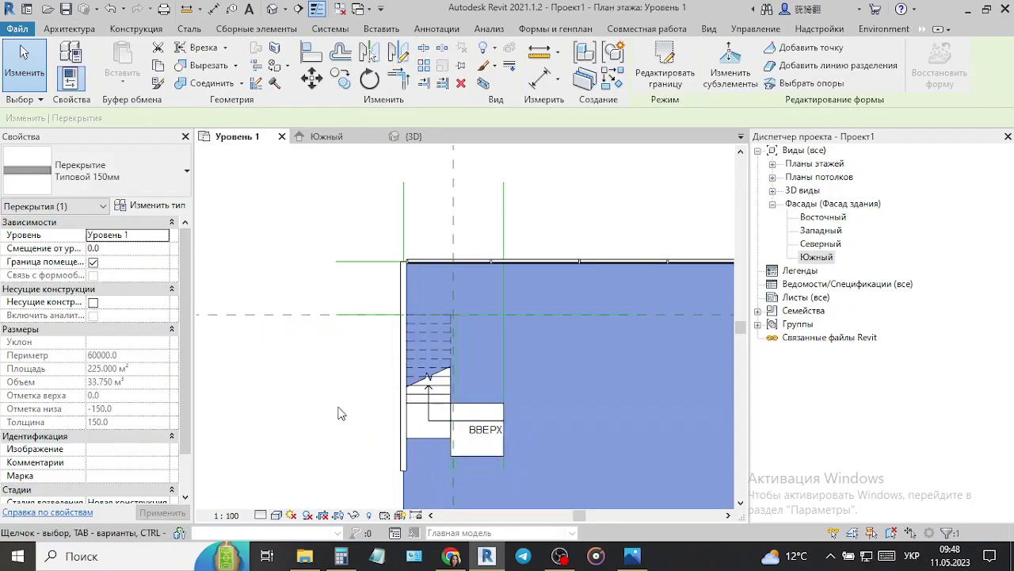
click(338, 413)
click(496, 448)
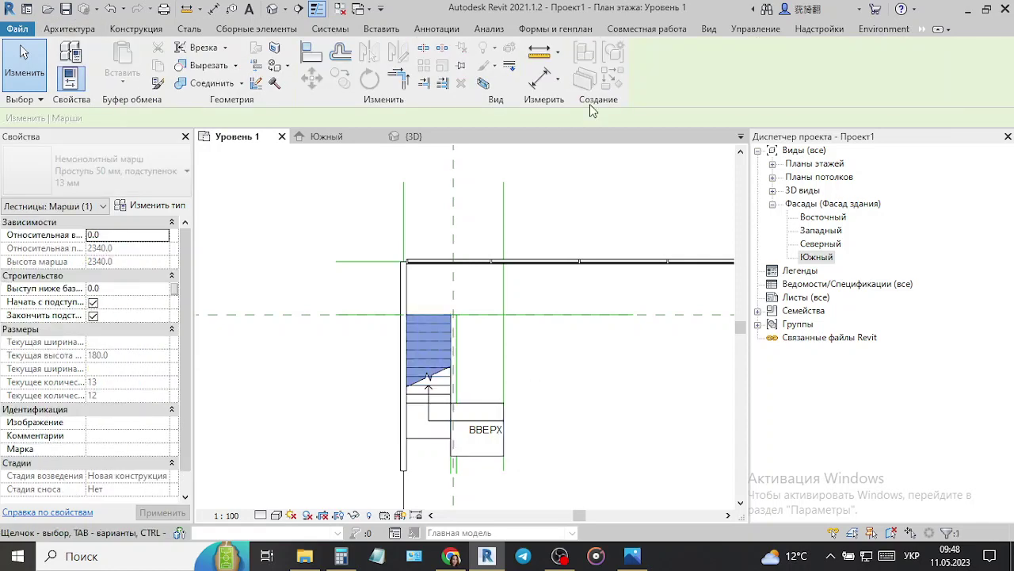
click(571, 228)
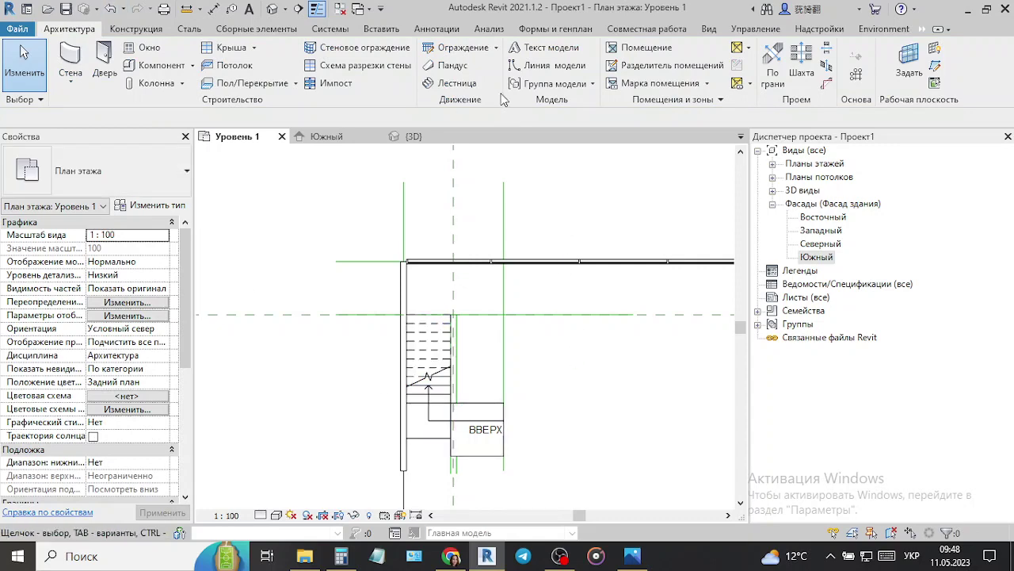
- Start a new stair with top level None and a 2160 base offset, then begin entering the required height
click(458, 83)
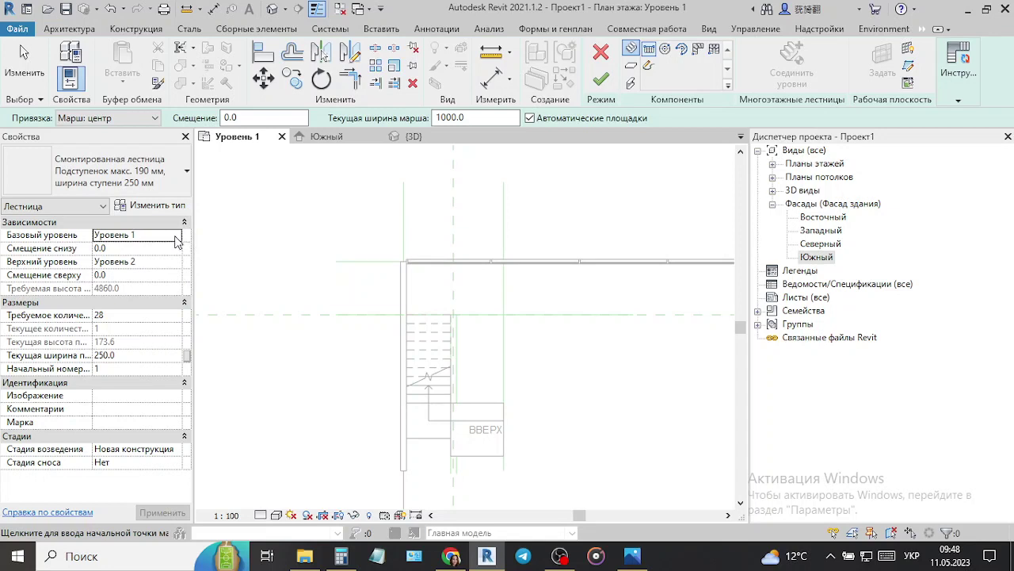
click(175, 262)
click(153, 276)
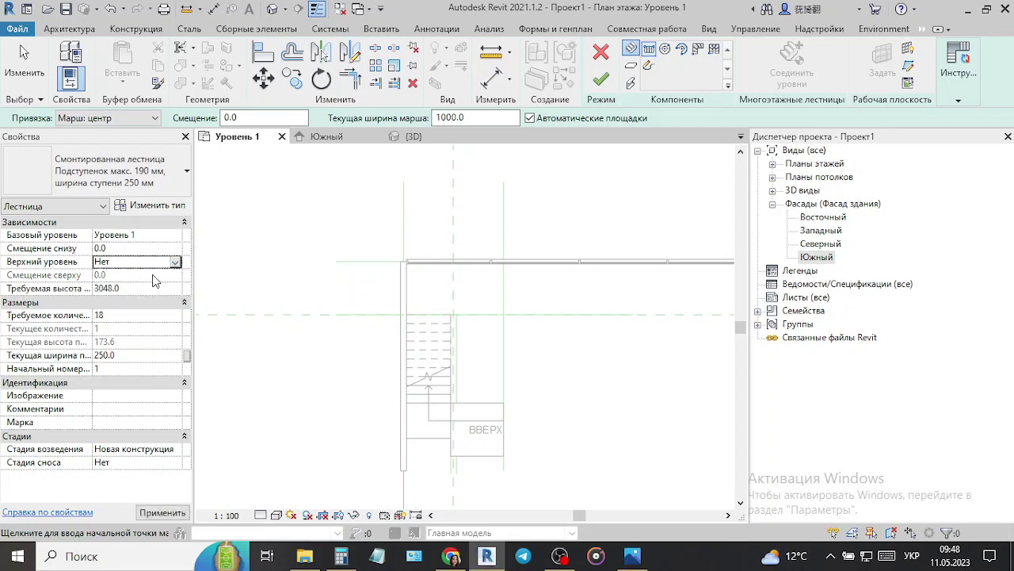
click(103, 248)
text(2100.0)
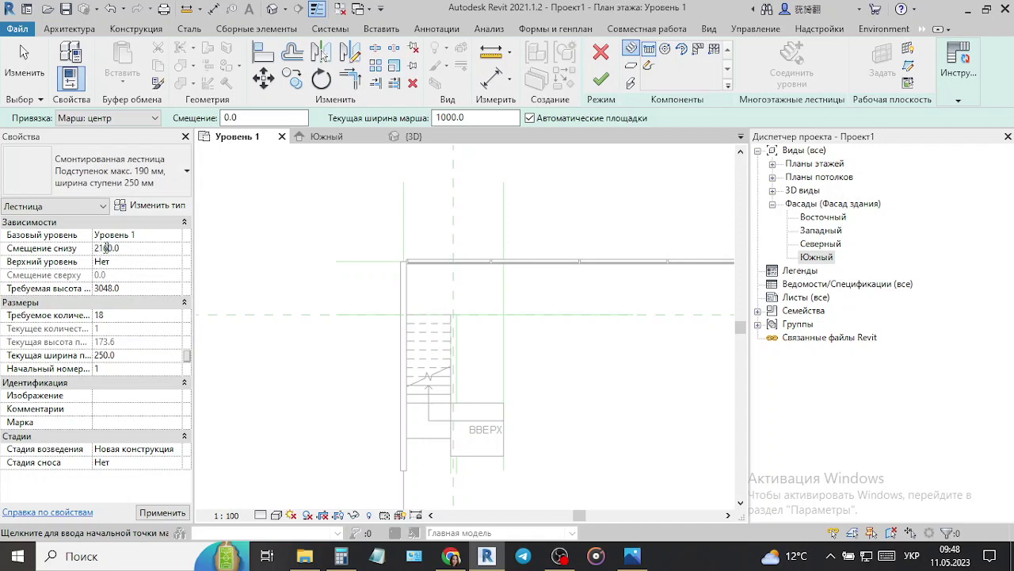
click(136, 290)
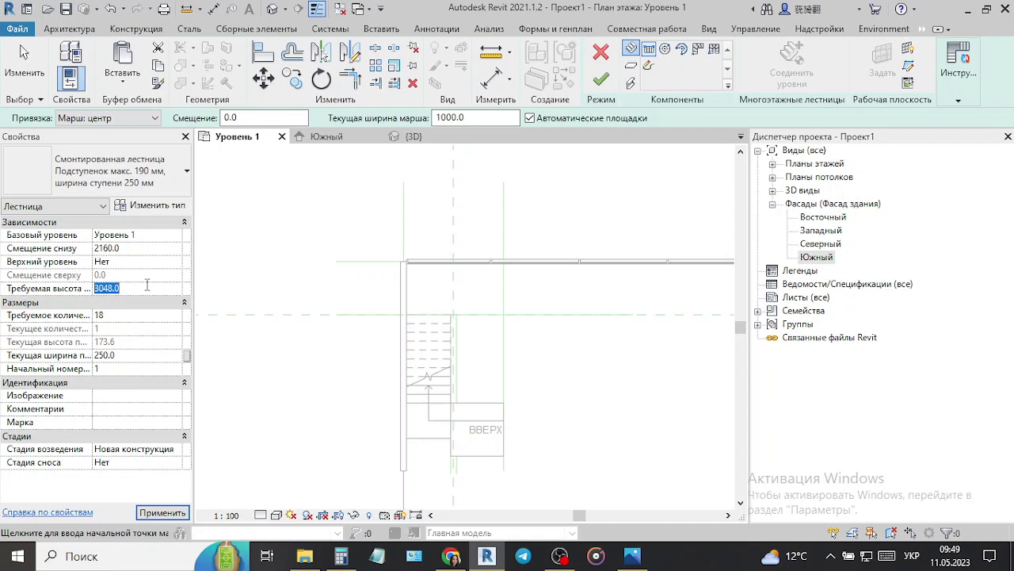
text(4)
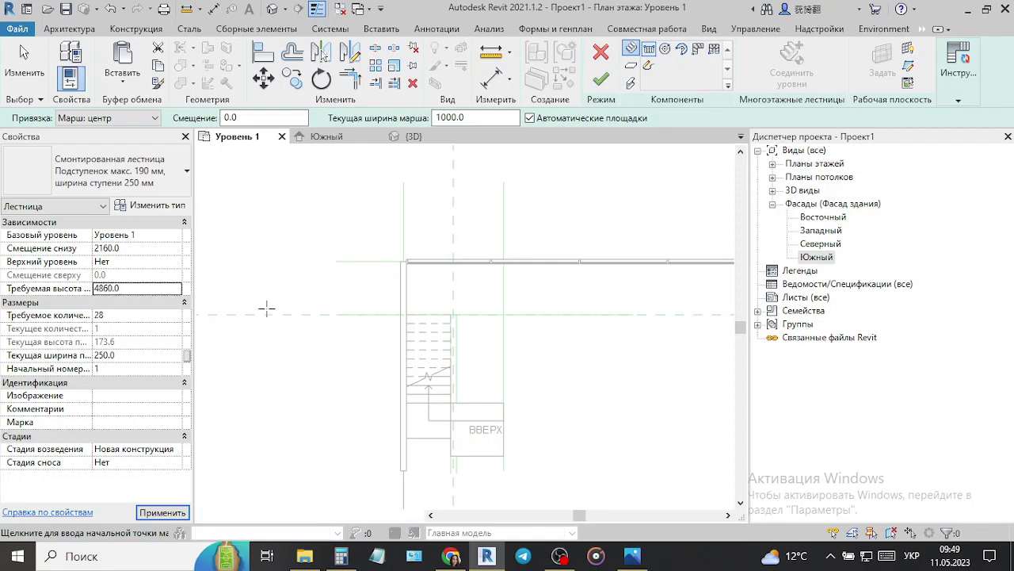
click(144, 315)
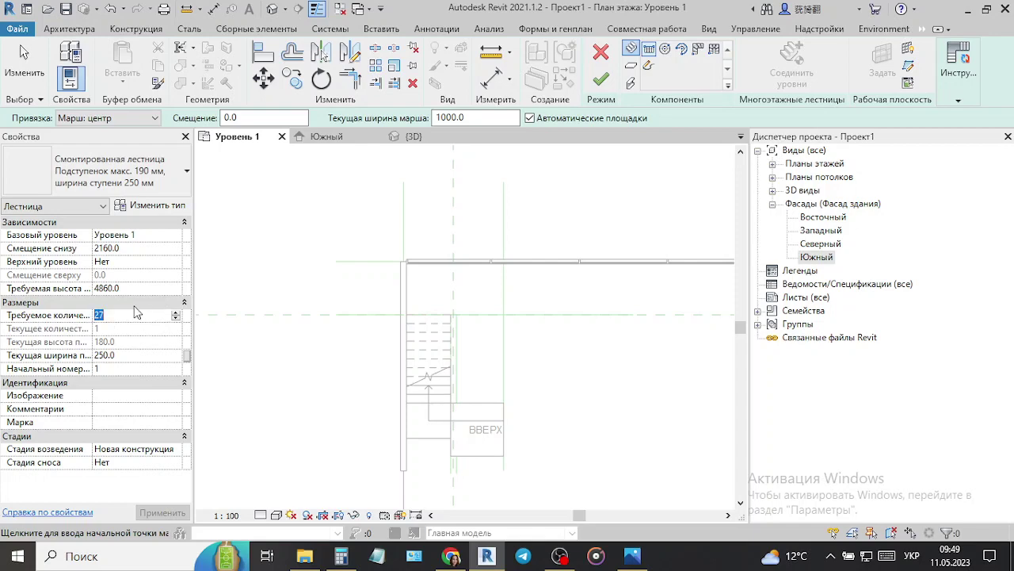
text(15)
key(Return)
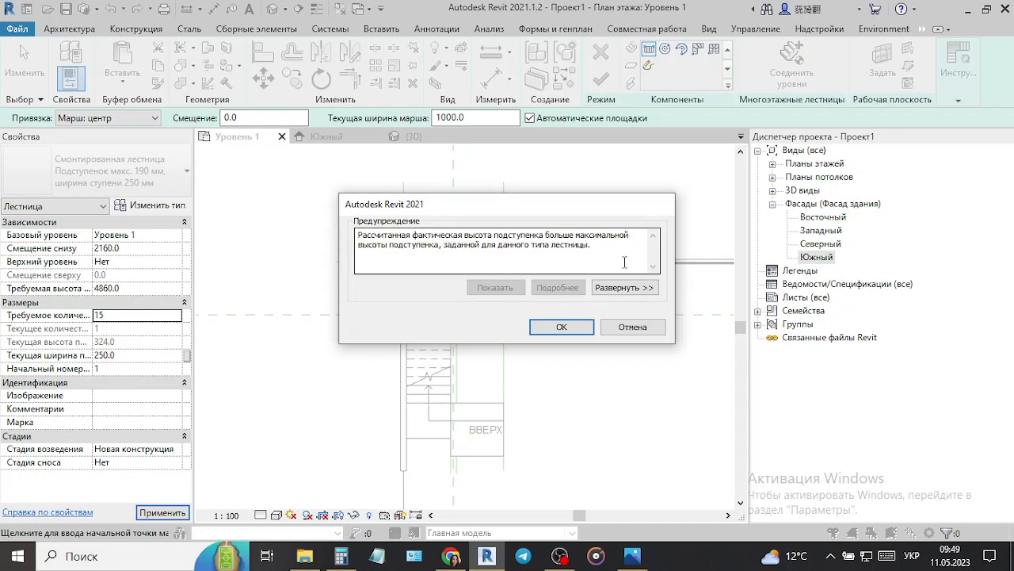
click(643, 332)
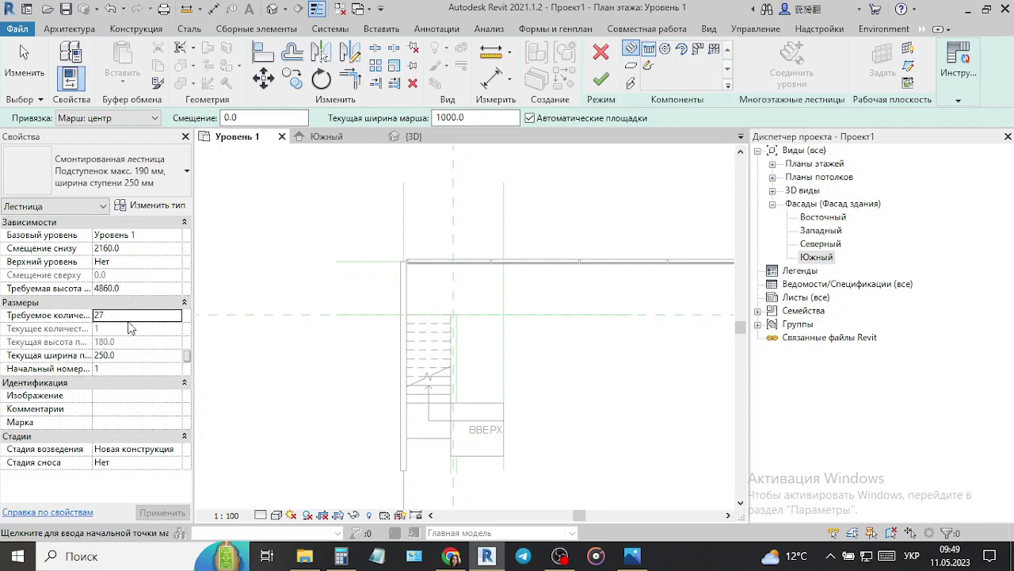
click(341, 555)
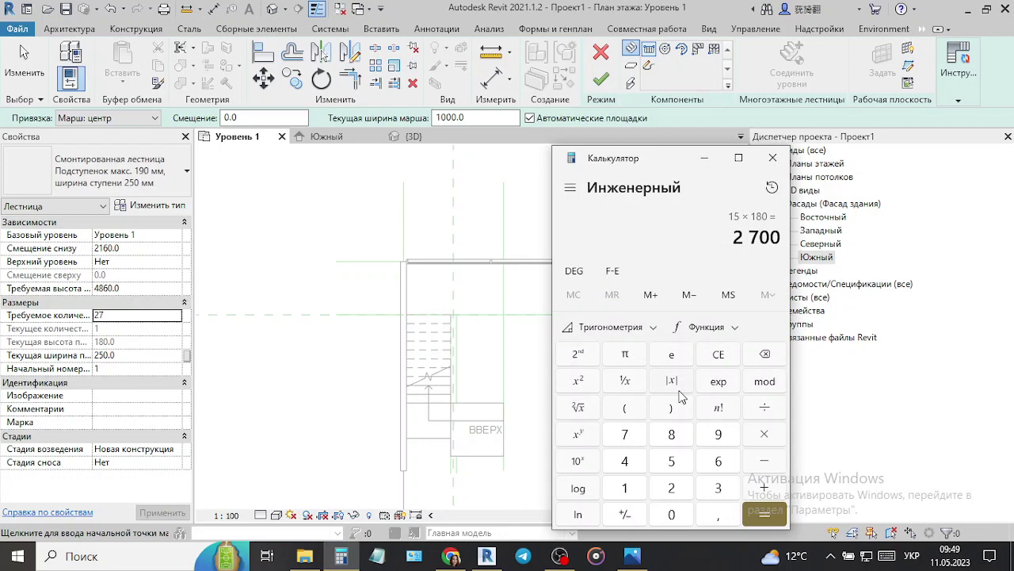
click(704, 158)
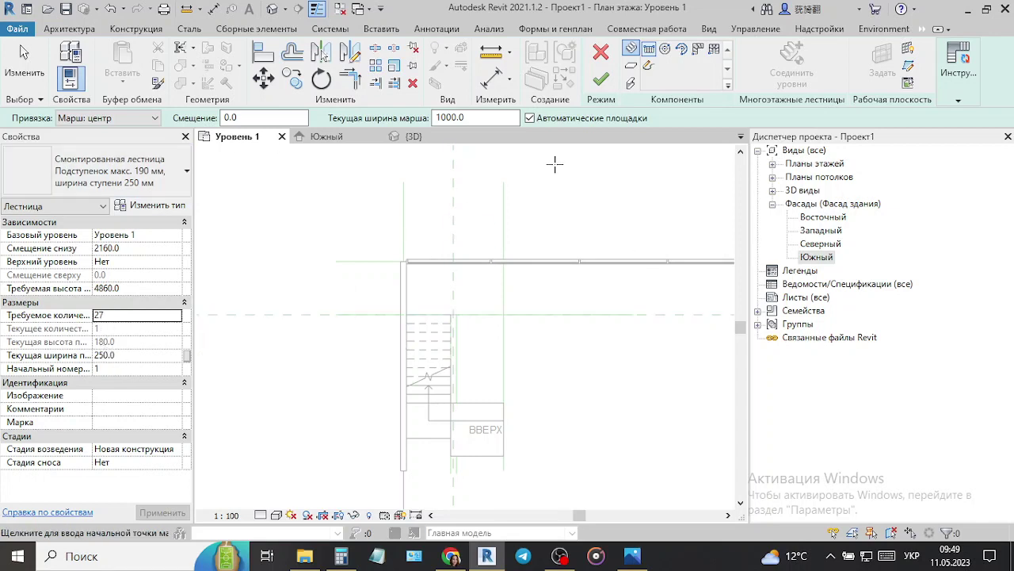
click(649, 67)
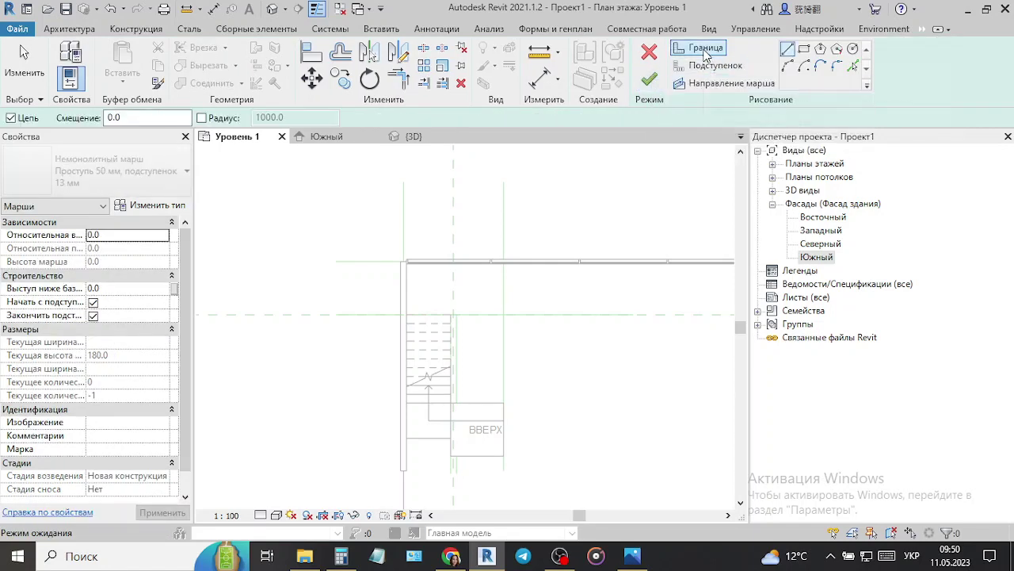
- Pick the curtain wall edge and two vertical lines as stair boundary lines
scroll(491, 313, up, 3)
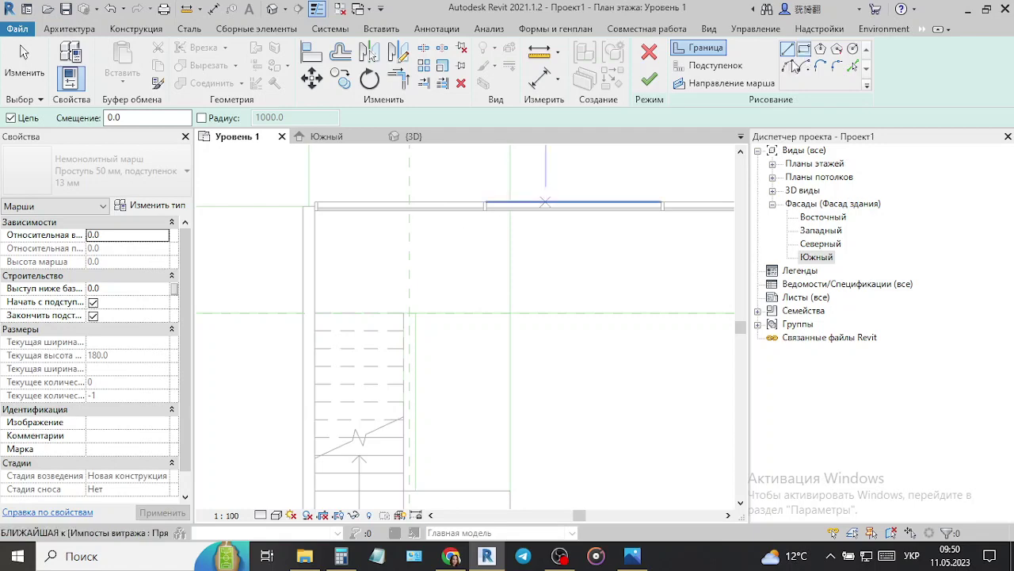
click(853, 65)
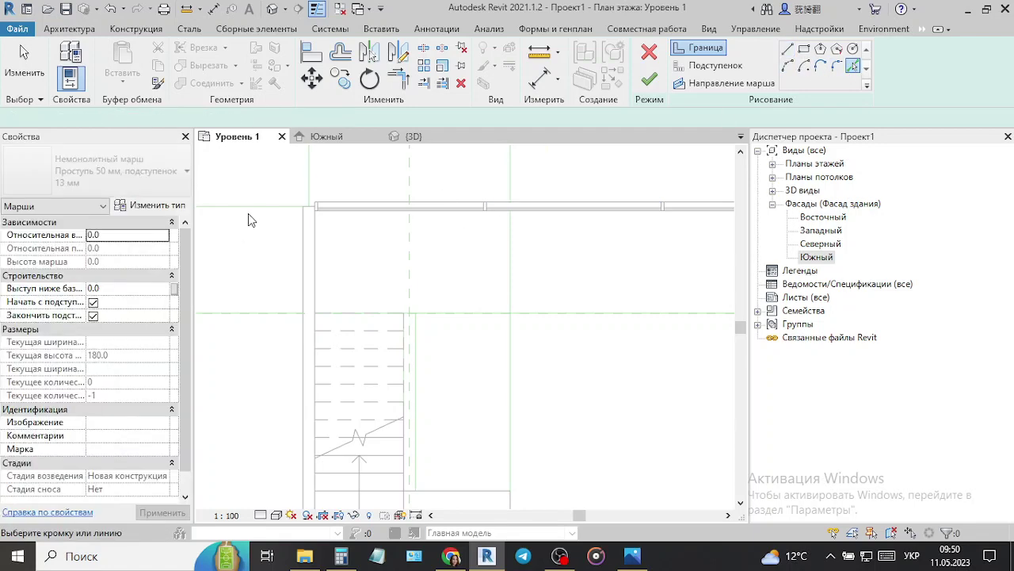
scroll(309, 225, up, 3)
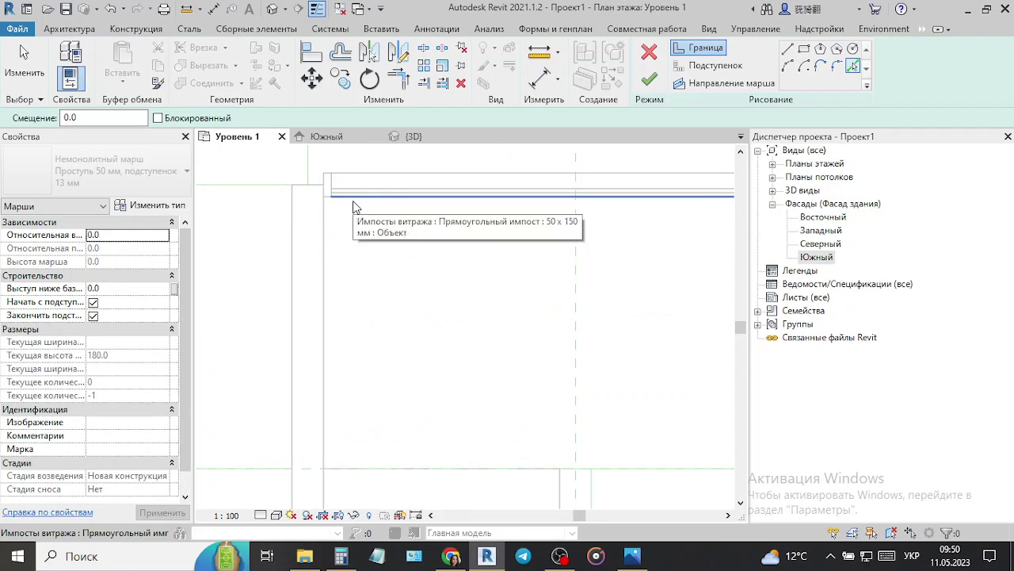
click(245, 188)
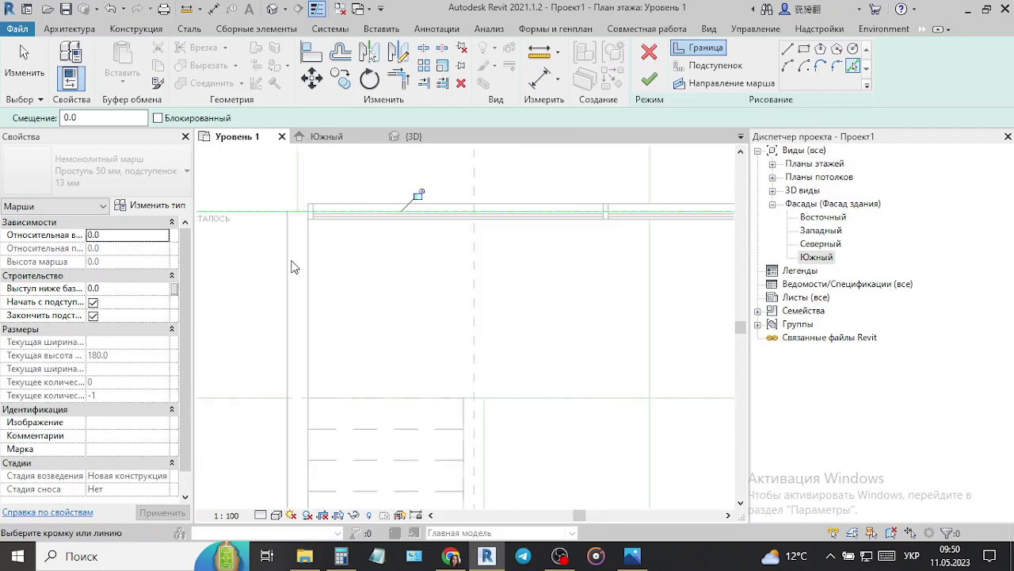
scroll(290, 267, down, 3)
click(559, 291)
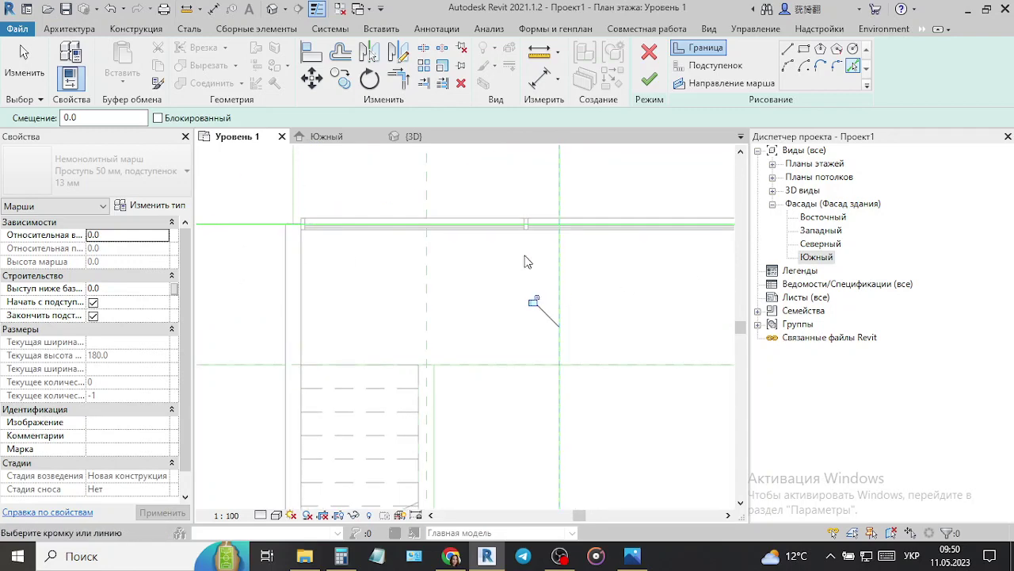
click(434, 390)
scroll(481, 281, down, 2)
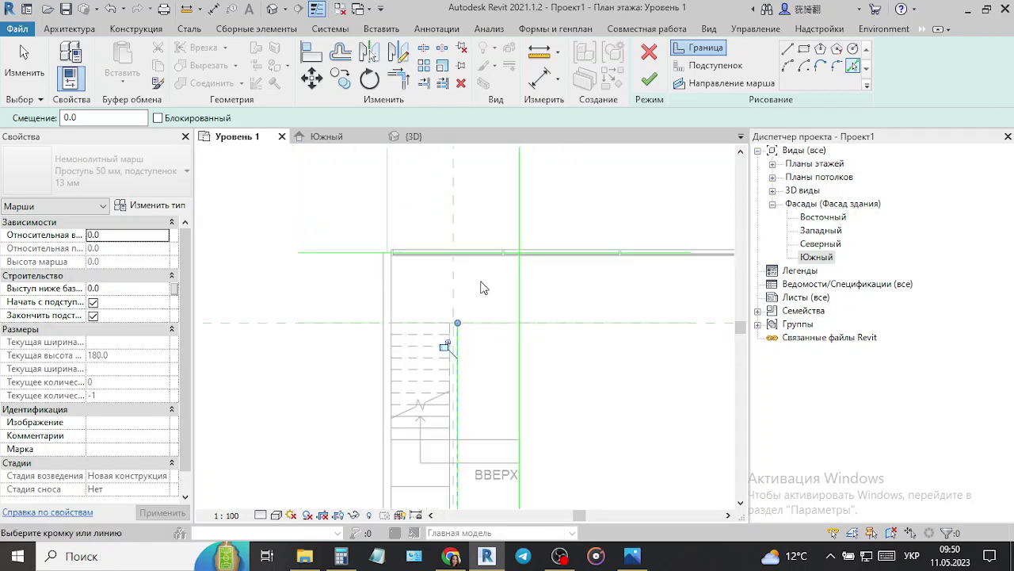
middle_drag(498, 356, 480, 353)
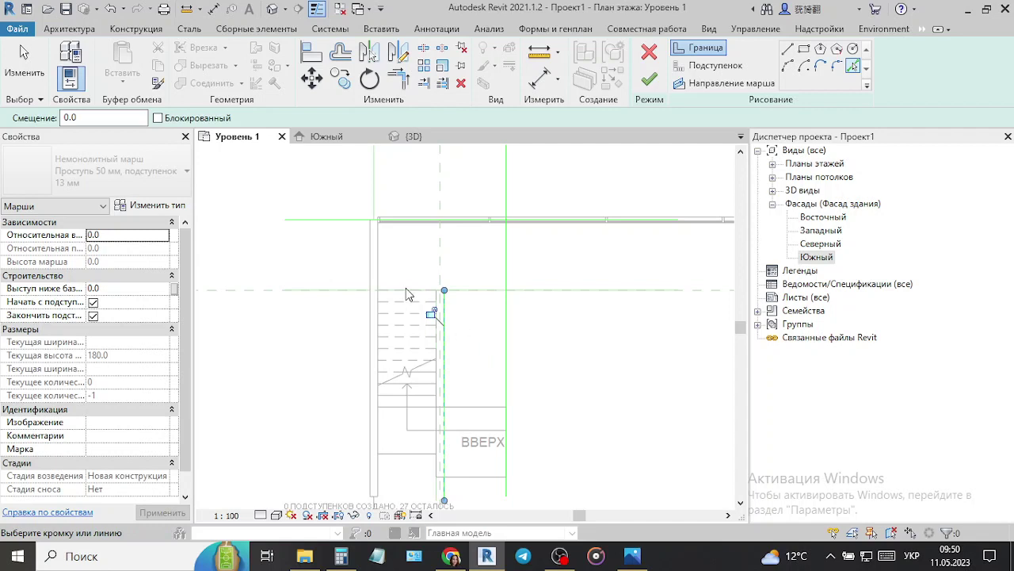
scroll(405, 292, up, 3)
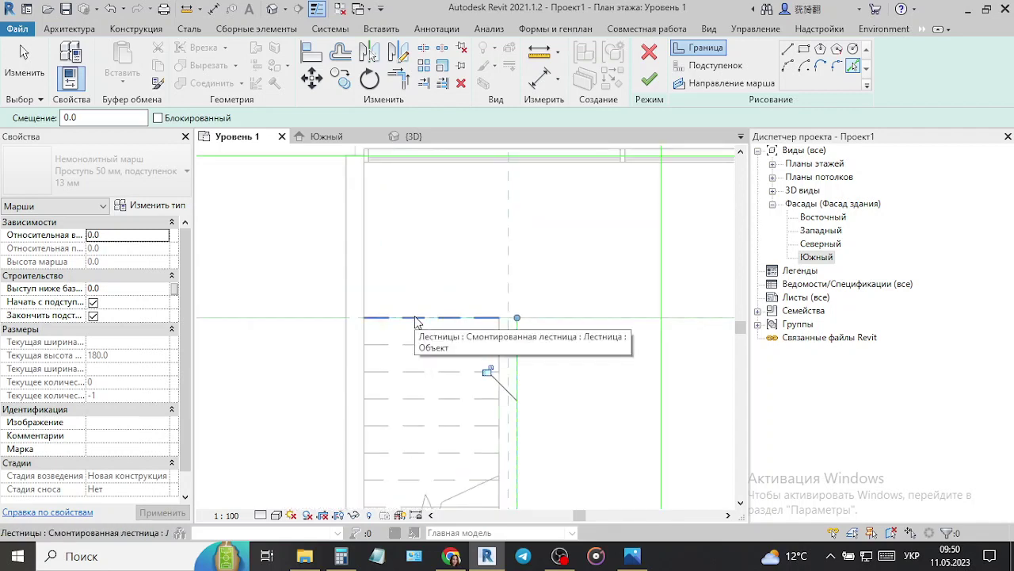
scroll(385, 254, down, 2)
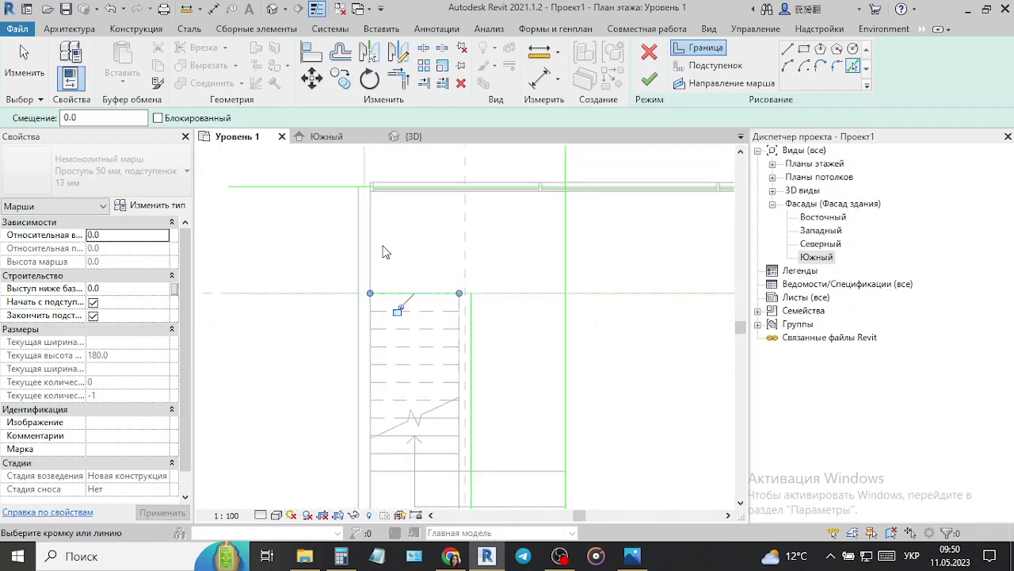
- Pick the left wall line and the horizontal line across the stair as sketch lines
click(709, 65)
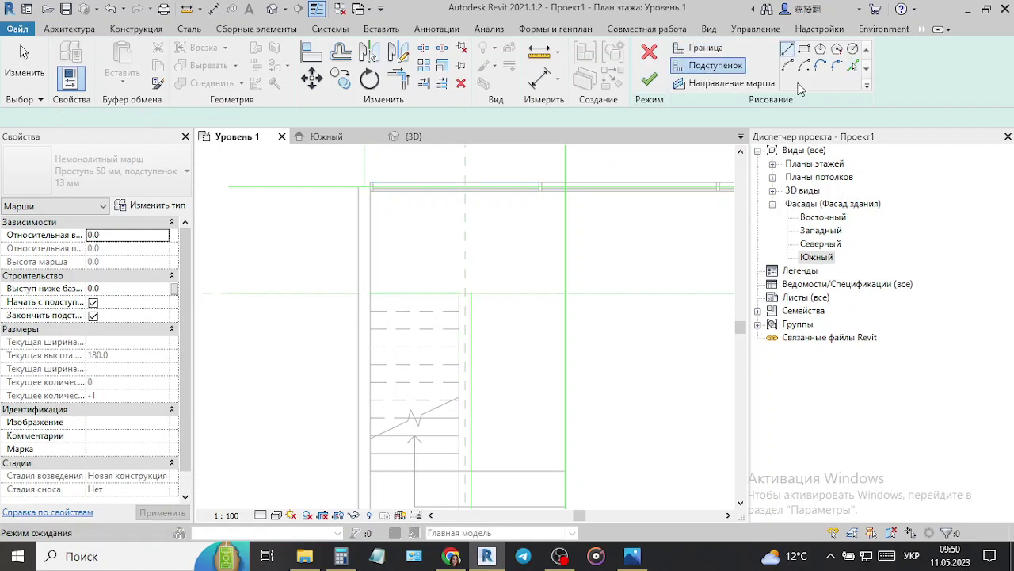
click(854, 65)
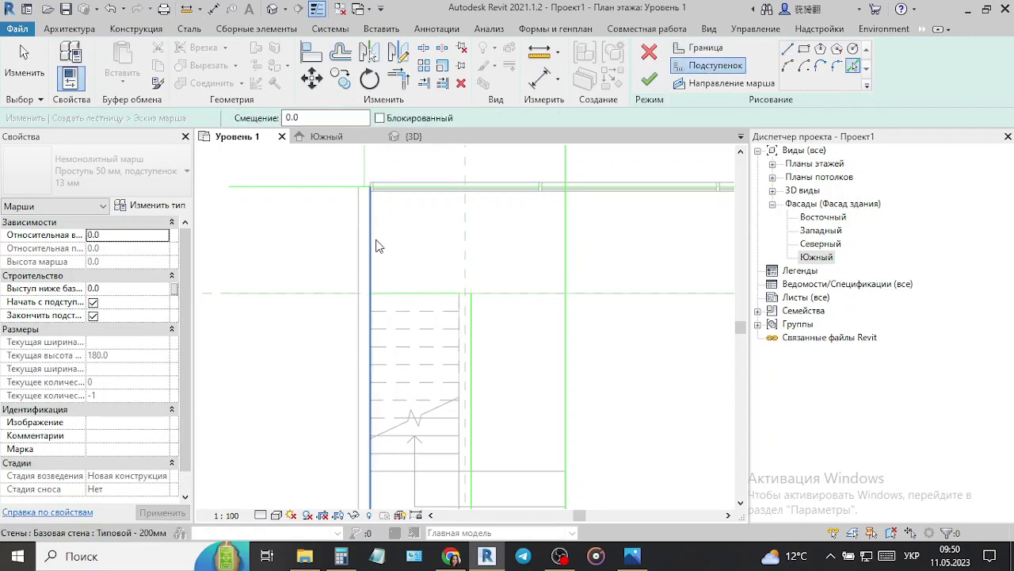
click(372, 242)
click(532, 294)
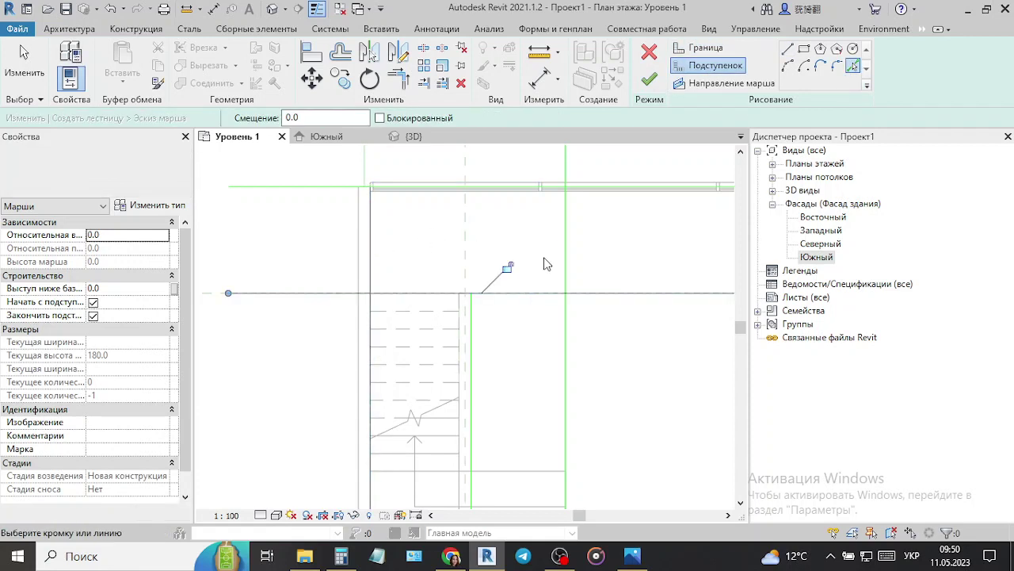
- Trim/Extend the vertical and horizontal sketch lines to corners to close the boundary
click(399, 77)
click(380, 203)
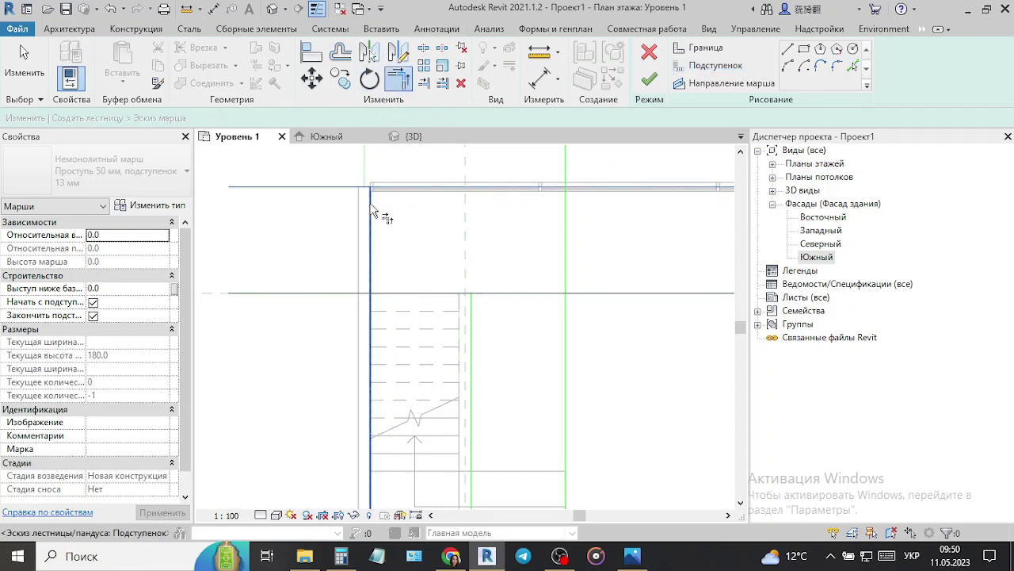
click(372, 296)
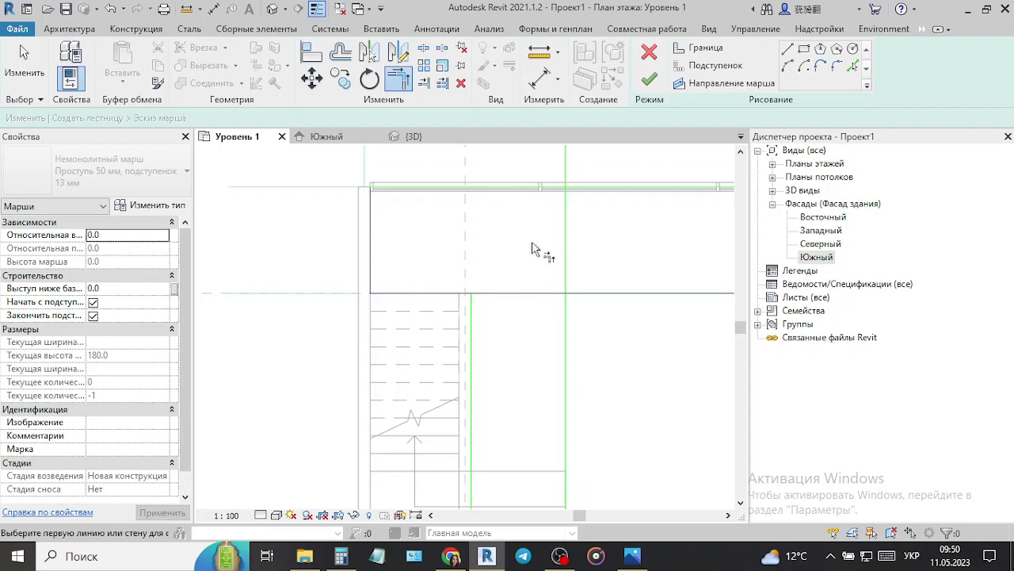
click(555, 191)
click(566, 210)
click(561, 294)
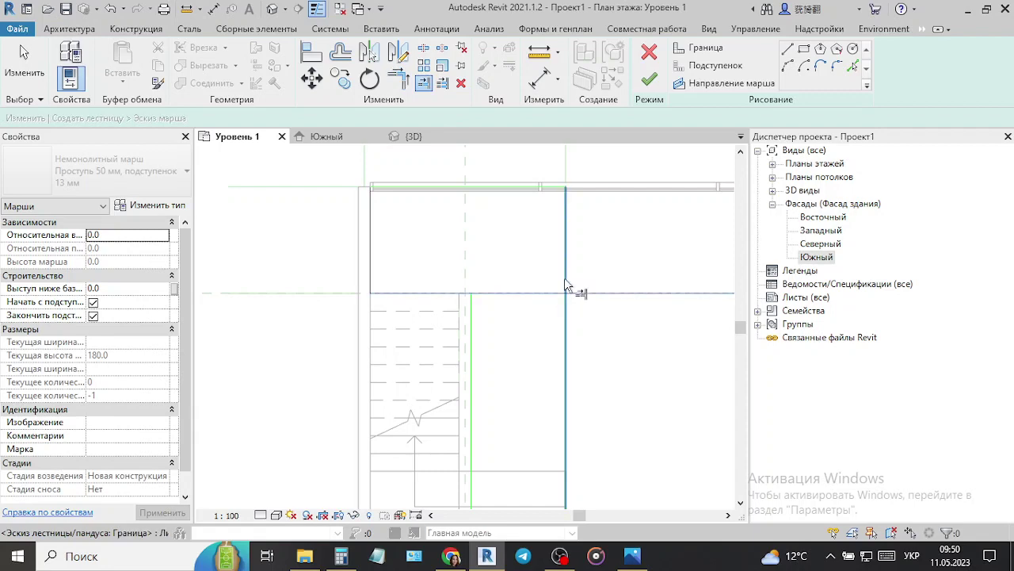
click(565, 284)
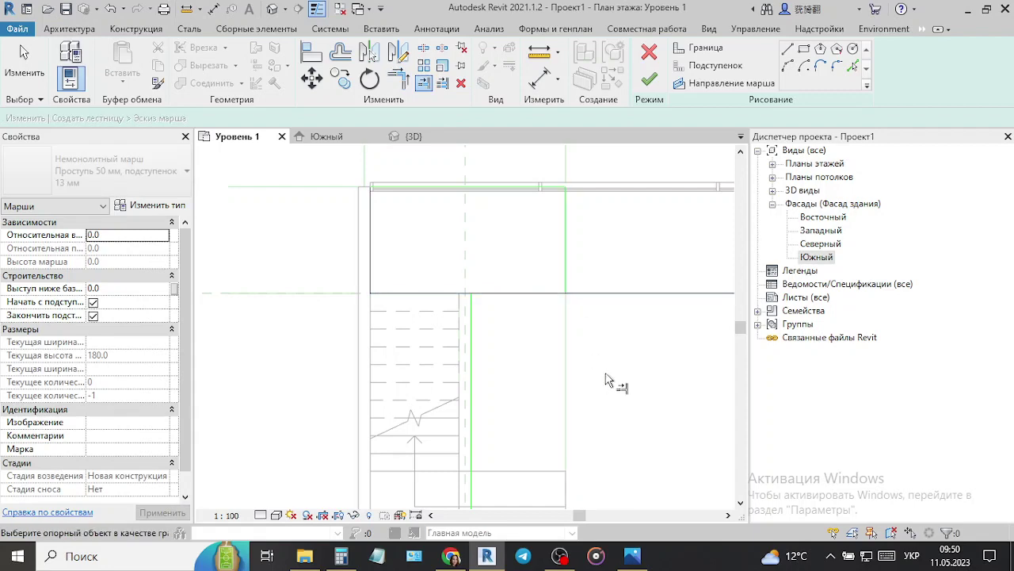
click(116, 12)
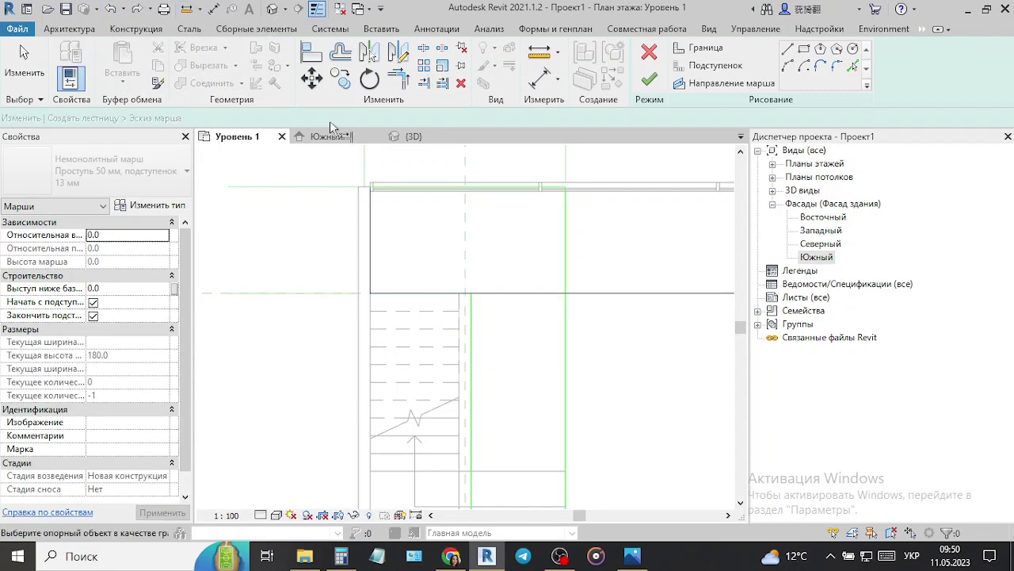
click(570, 284)
click(552, 292)
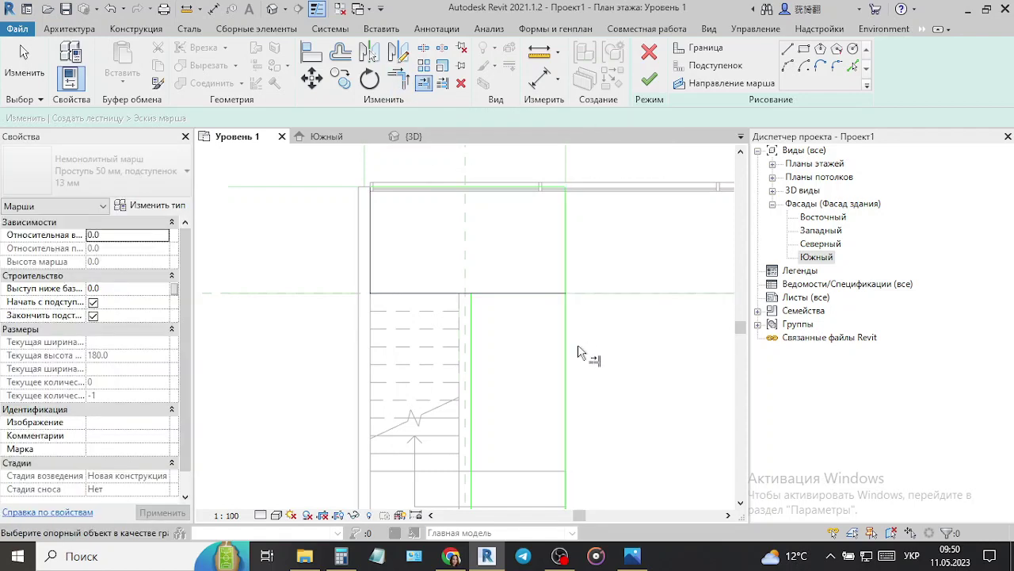
click(602, 188)
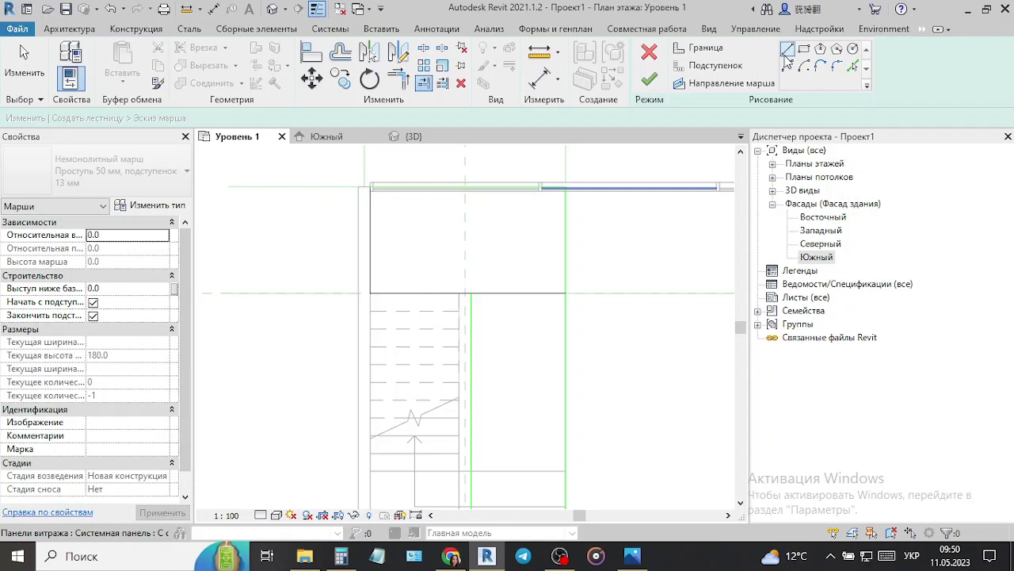
- Pick the existing stair's tread lines as riser lines, then select the riser group
click(715, 65)
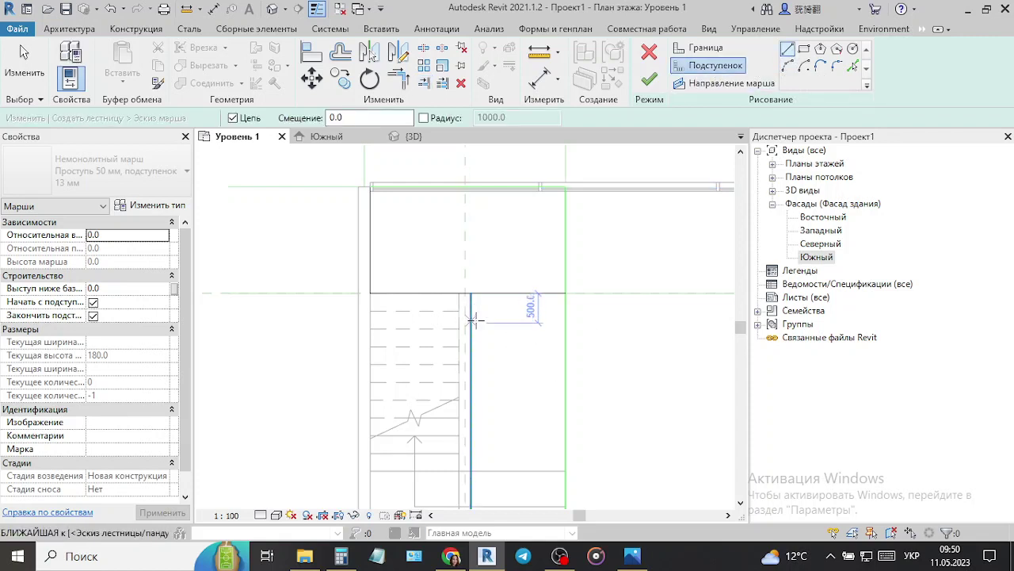
scroll(473, 311, up, 3)
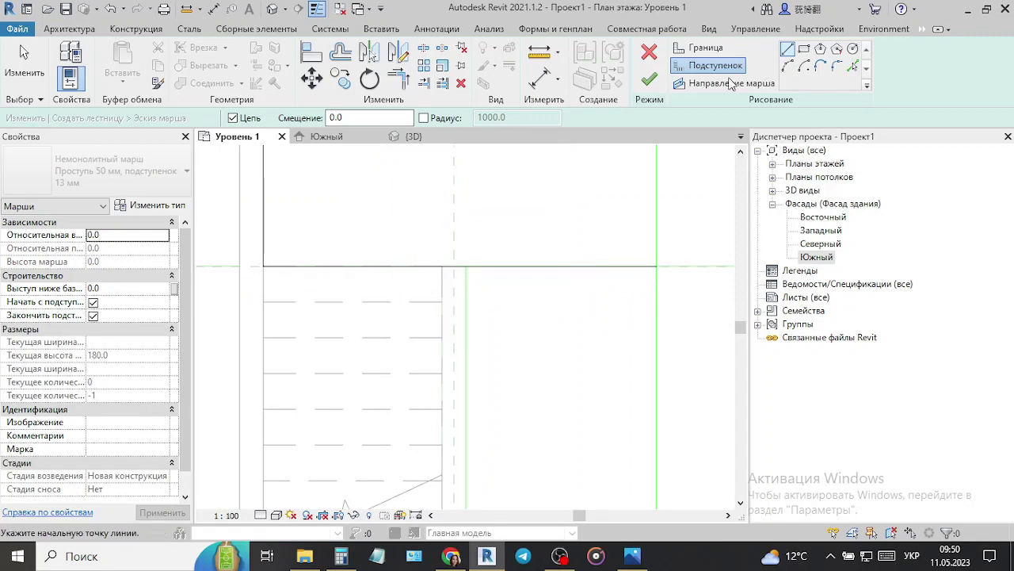
click(860, 69)
scroll(485, 299, down, 3)
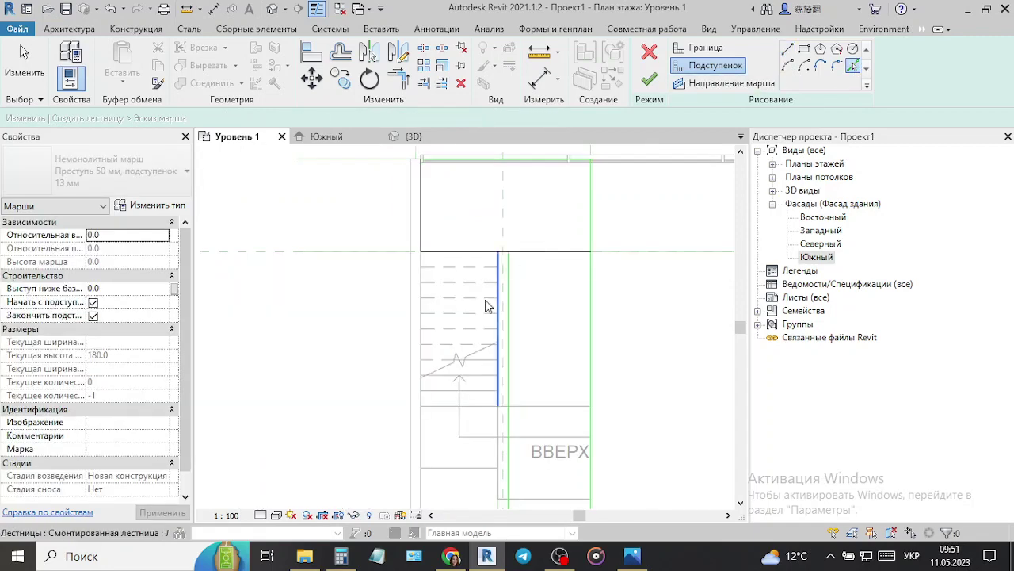
click(476, 283)
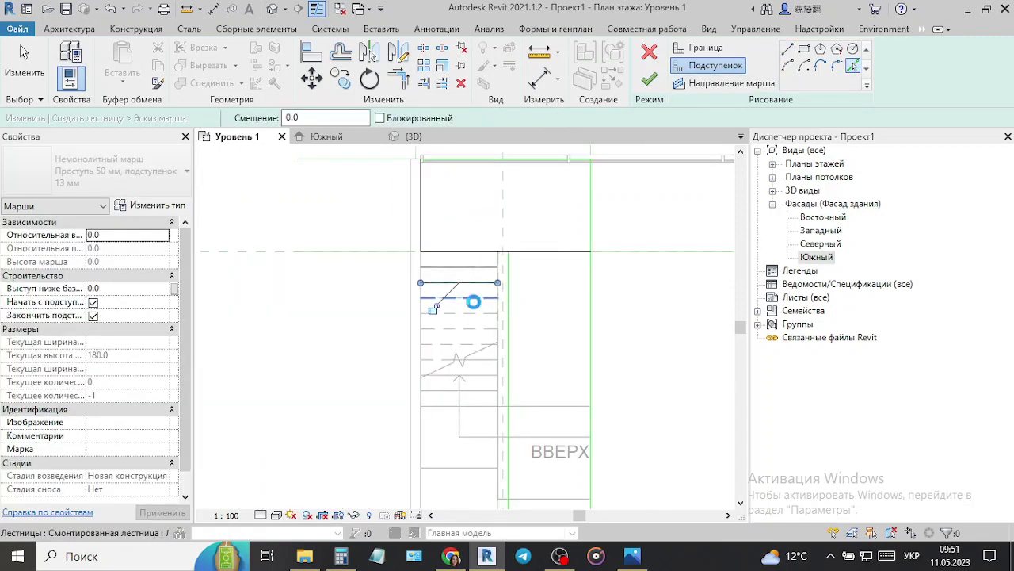
click(473, 298)
click(475, 337)
click(479, 349)
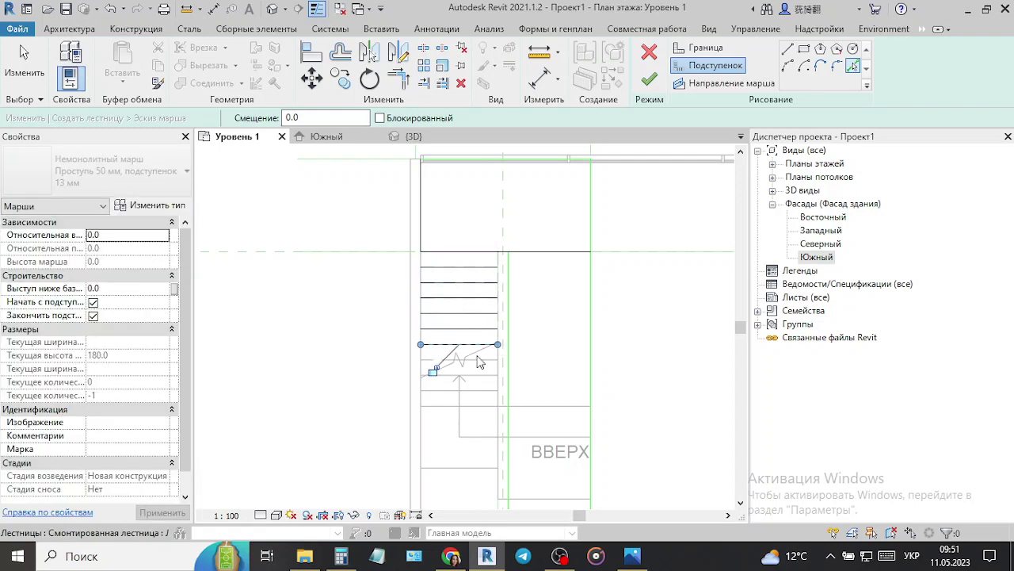
click(485, 363)
click(489, 379)
click(489, 387)
click(491, 400)
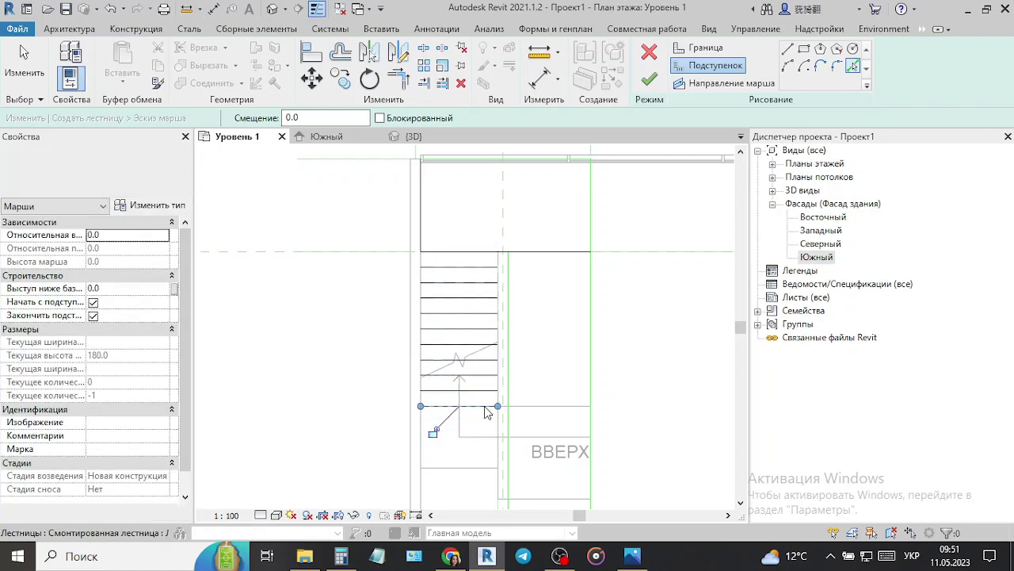
click(501, 410)
key(Escape)
drag(372, 265, 536, 439)
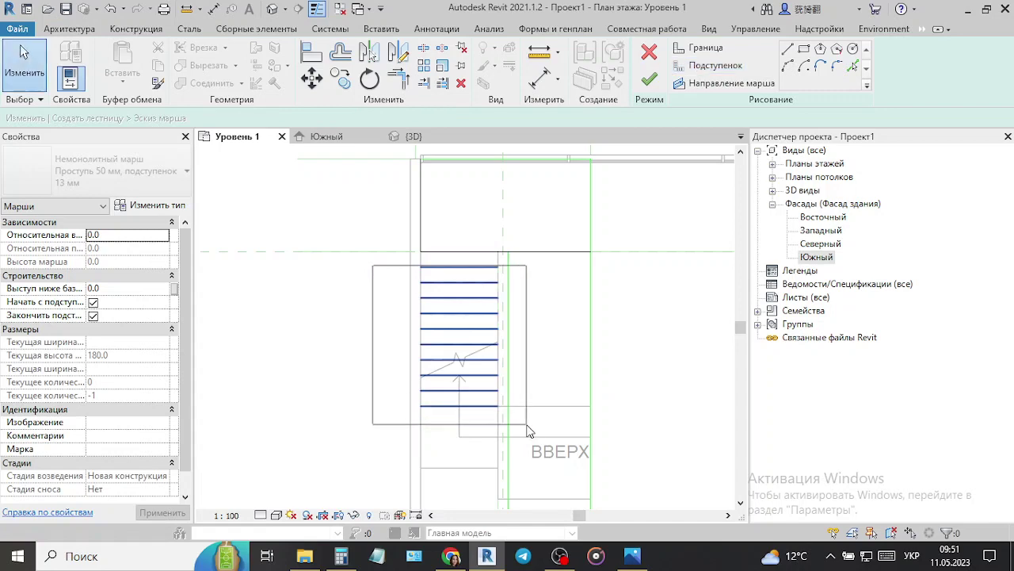
- Move the selected riser lines right into the right-hand half of the stair boundary
click(312, 77)
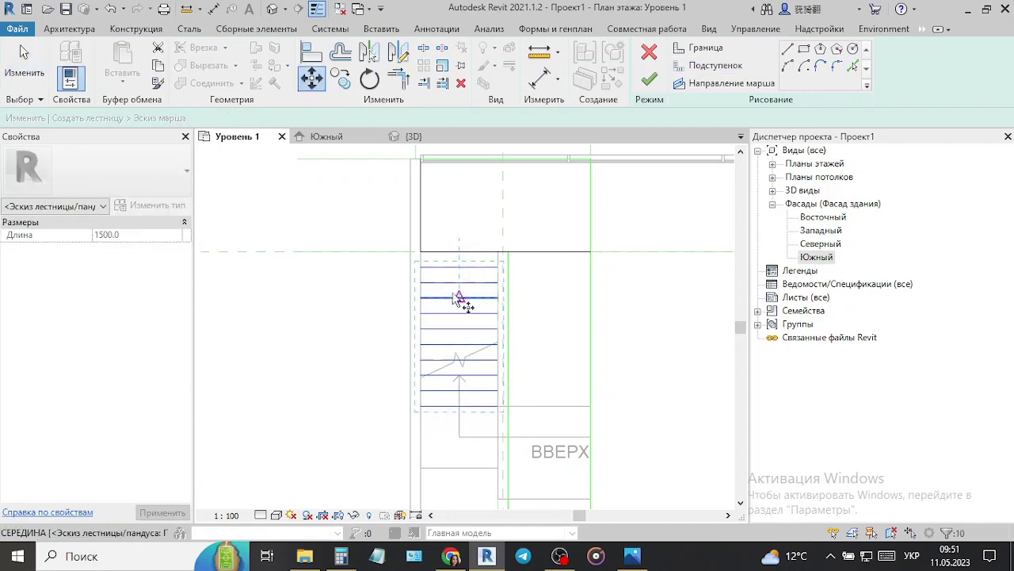
click(421, 267)
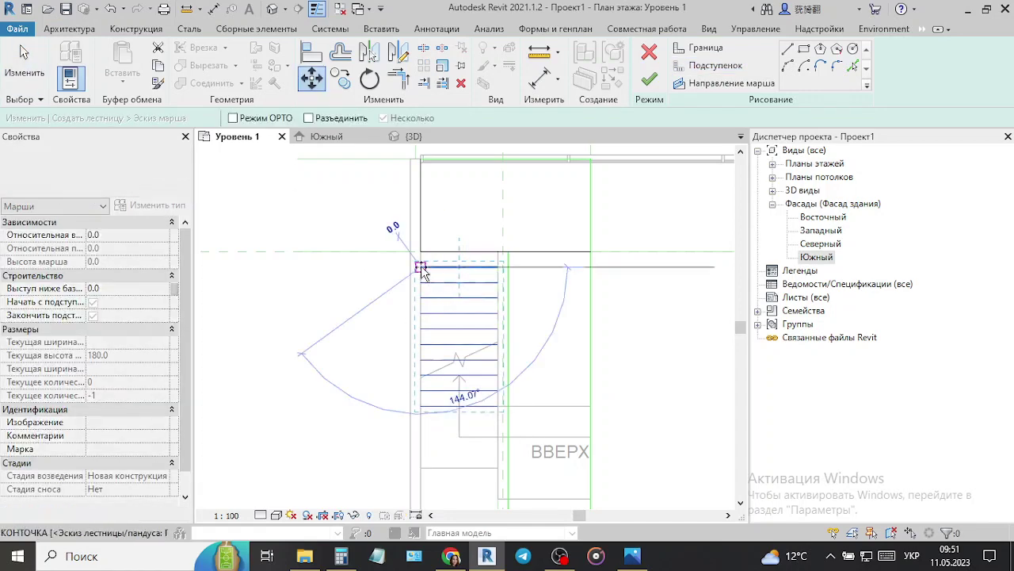
click(527, 287)
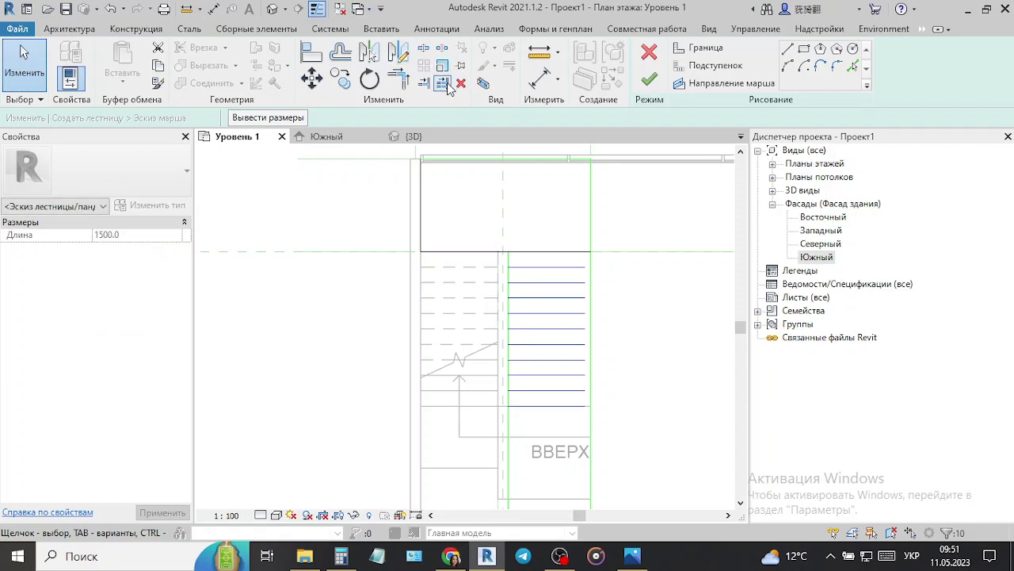
key(Escape)
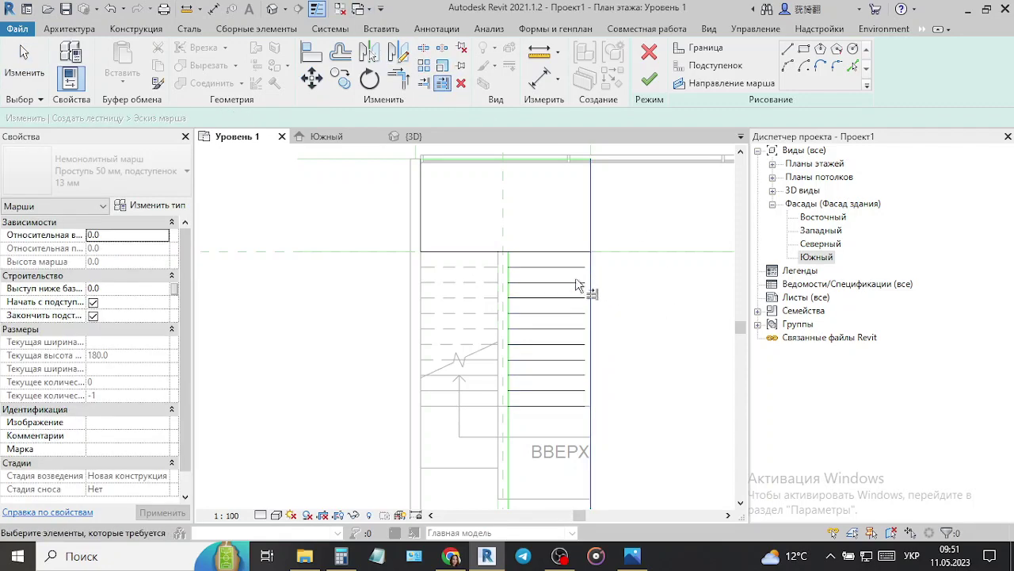
- Reselect the moved riser lines and pick one riser line to copy
drag(557, 259, 544, 426)
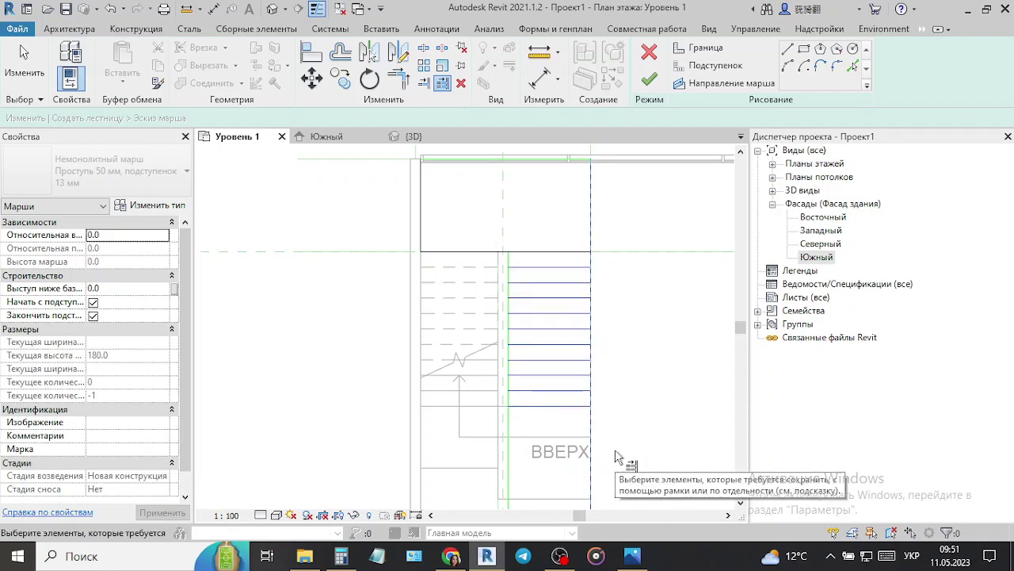
key(Escape)
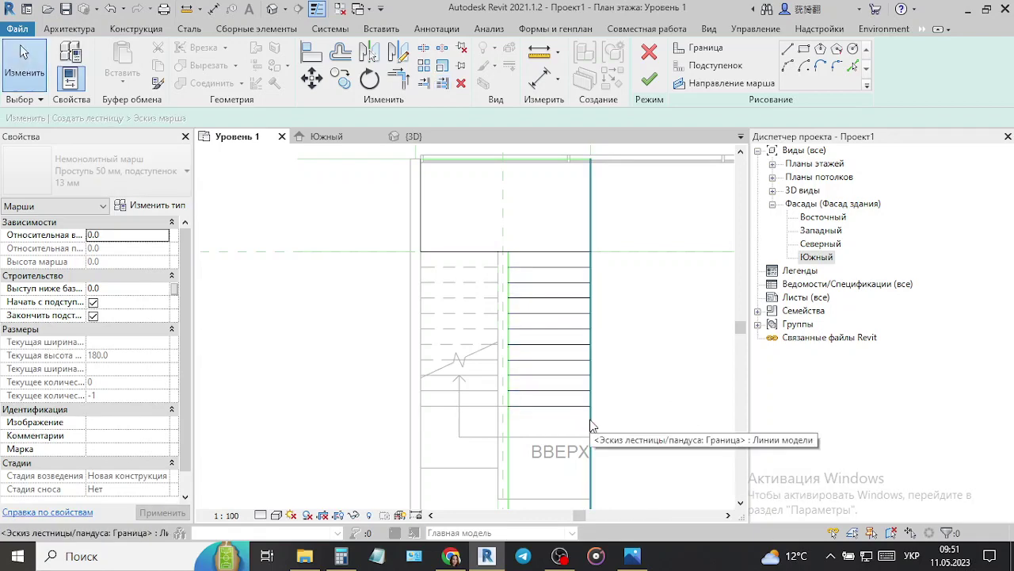
scroll(600, 436, up, 2)
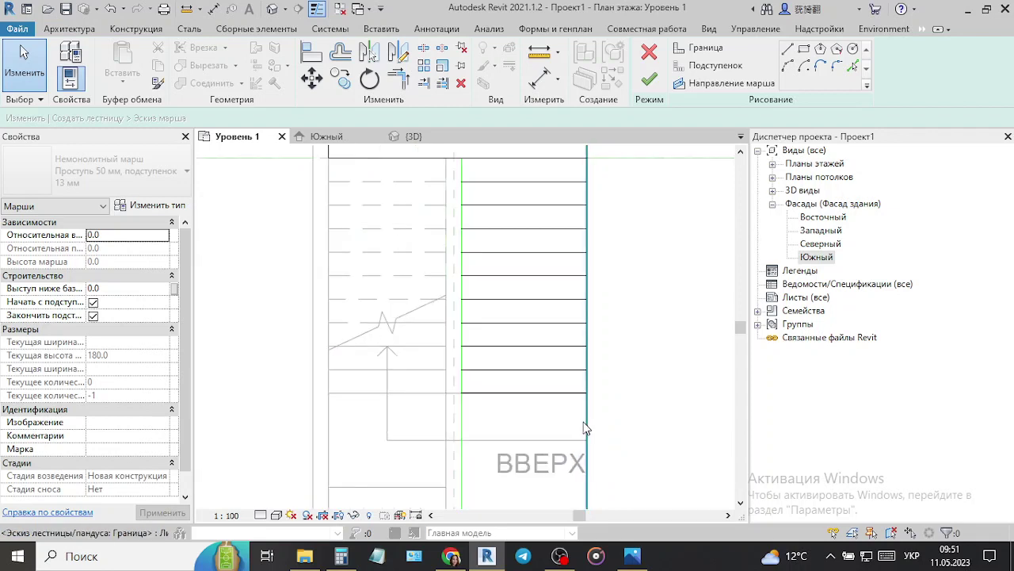
scroll(561, 418, down, 1)
scroll(561, 418, down, 1)
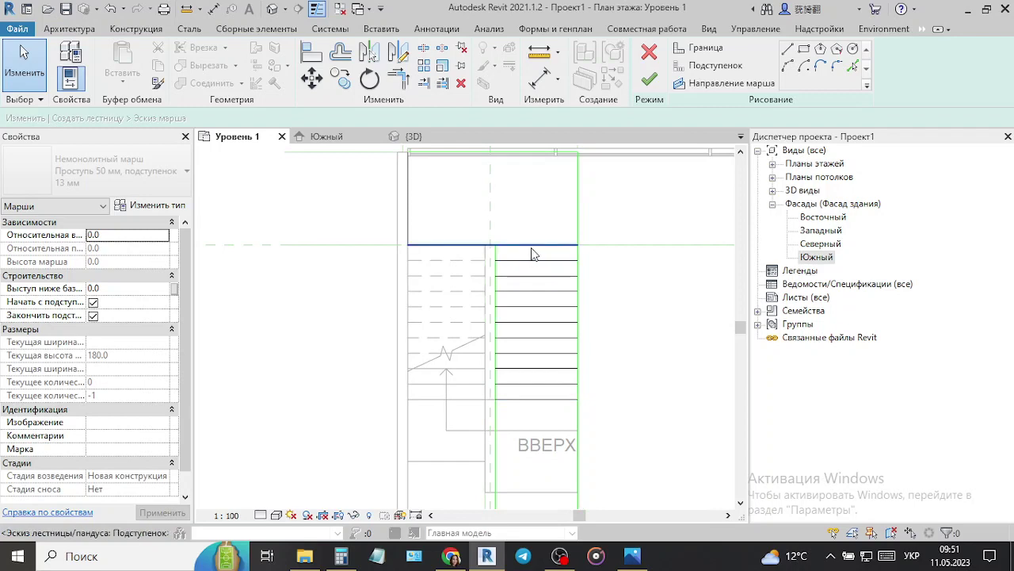
click(531, 245)
scroll(549, 252, up, 1)
click(555, 251)
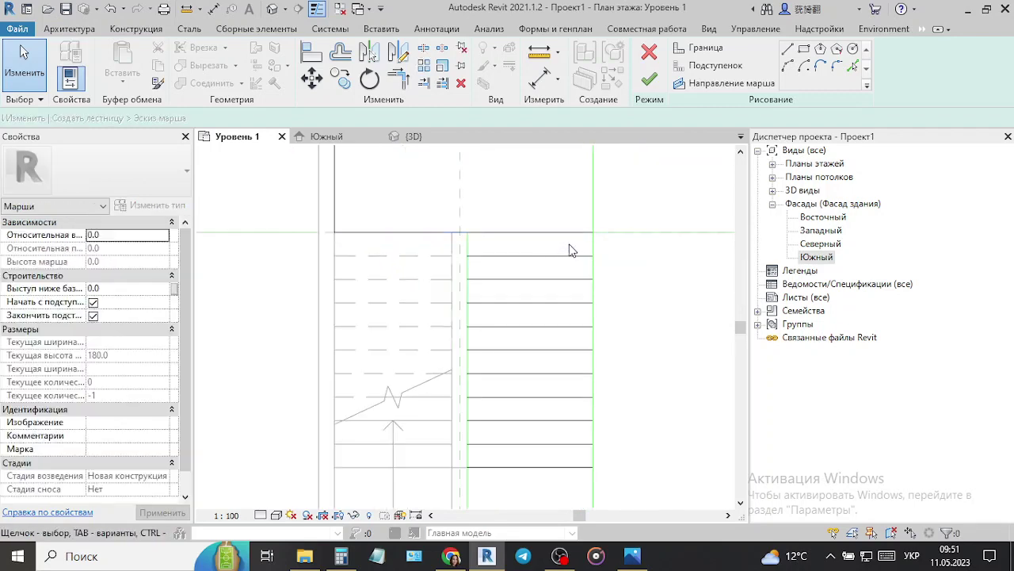
click(553, 279)
click(553, 290)
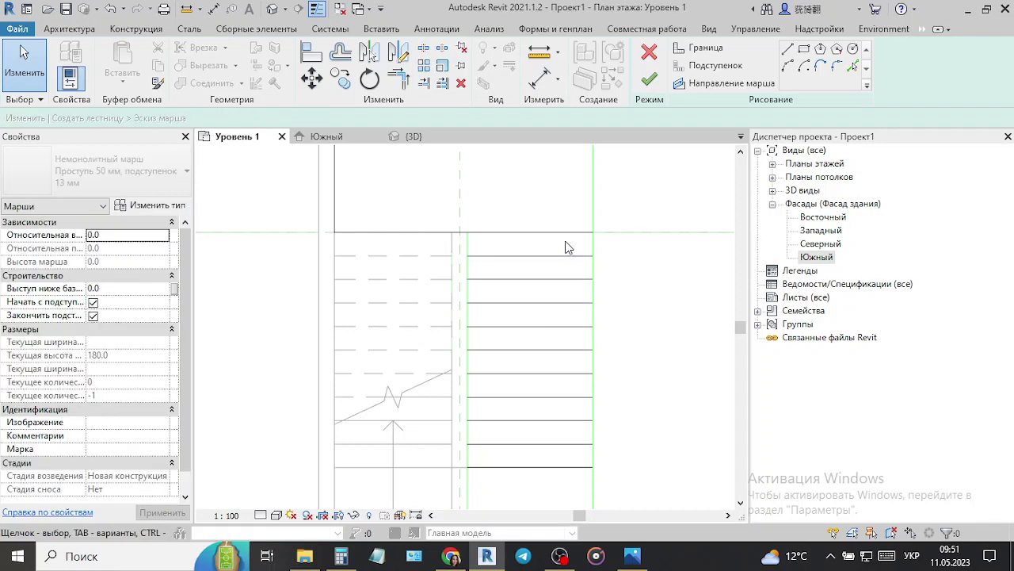
mouse_move(564, 241)
mouse_down()
mouse_move(542, 296)
mouse_move(542, 366)
mouse_up()
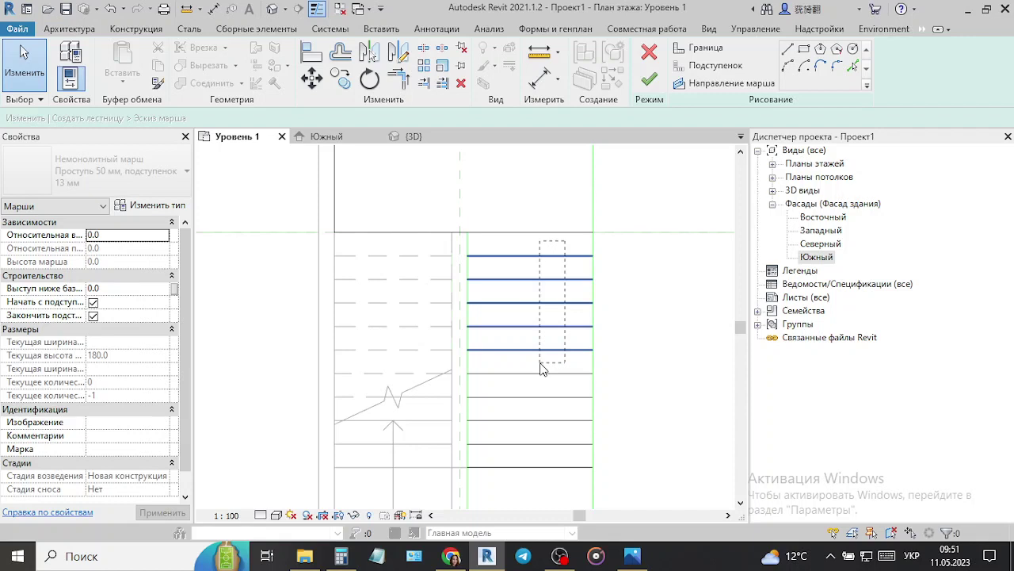
drag(542, 367, 553, 475)
mouse_move(553, 475)
middle_down()
mouse_move(537, 346)
mouse_move(515, 332)
middle_up()
click(515, 328)
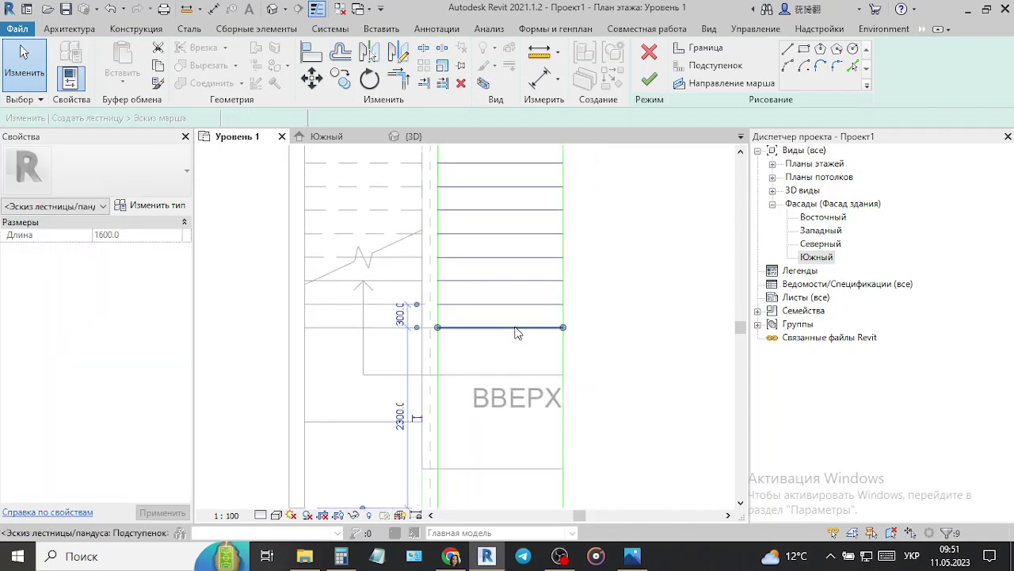
- Copy a riser line three times at 300 mm spacing below the stack
click(341, 79)
click(438, 328)
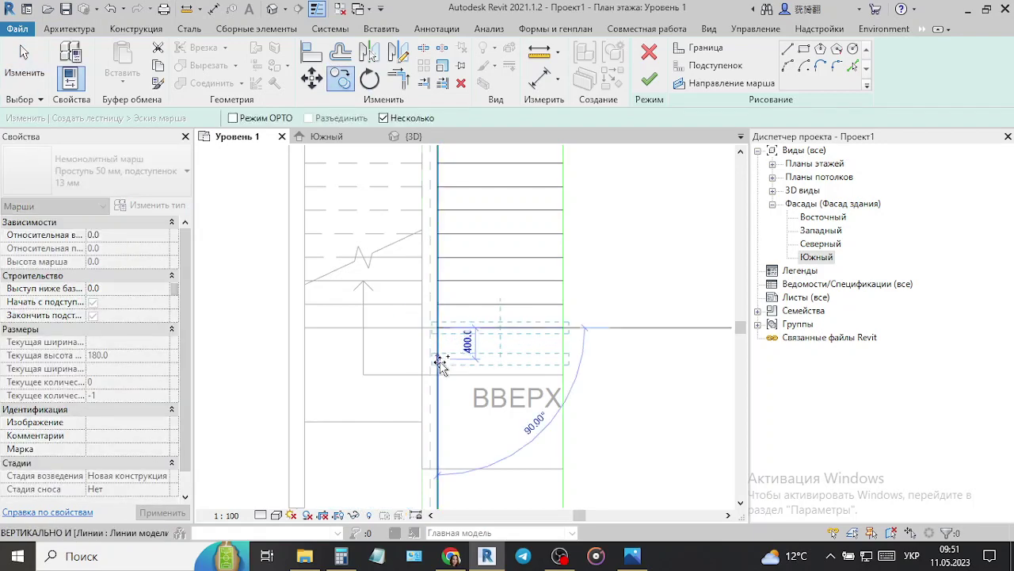
click(438, 351)
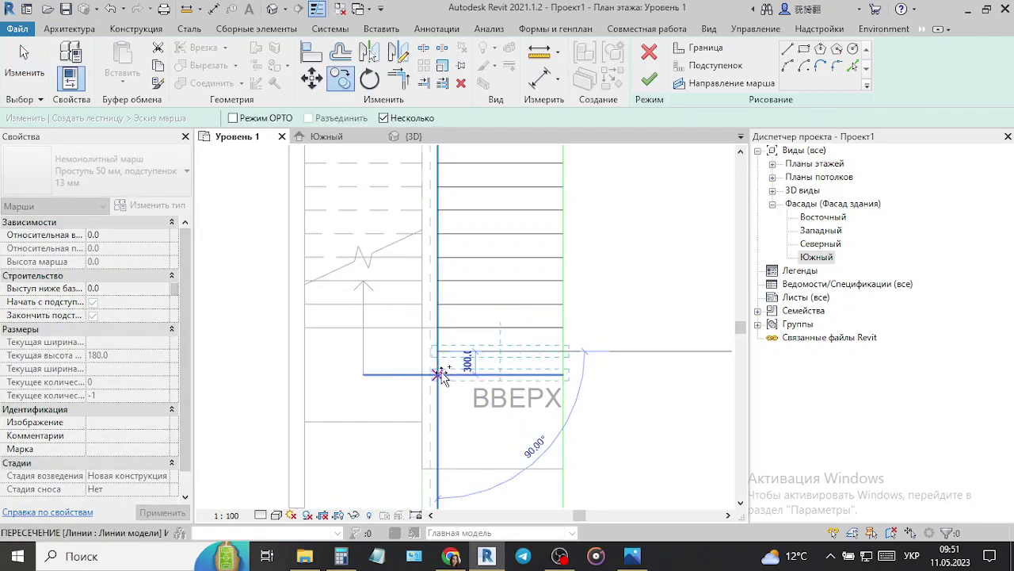
click(438, 374)
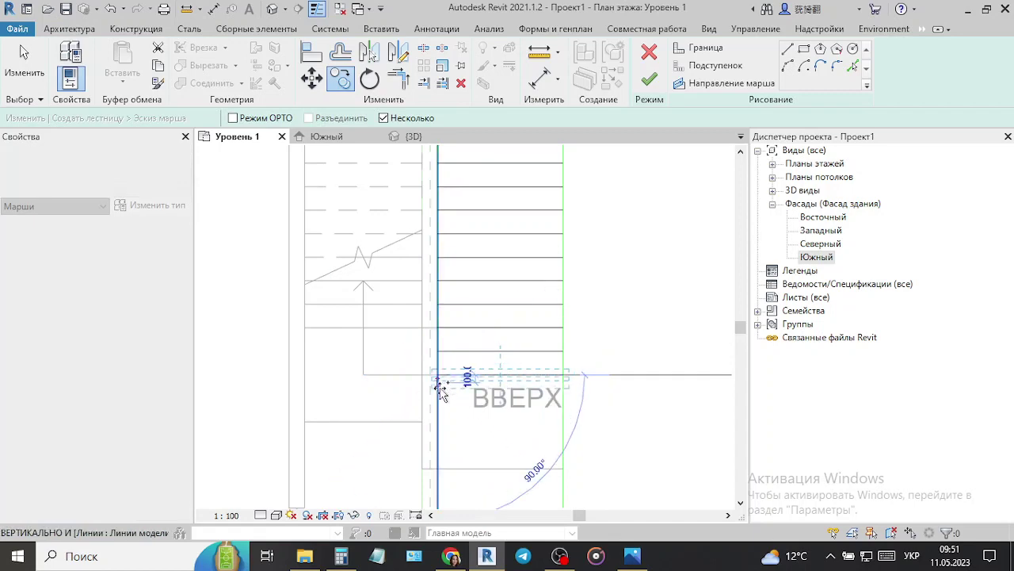
click(440, 396)
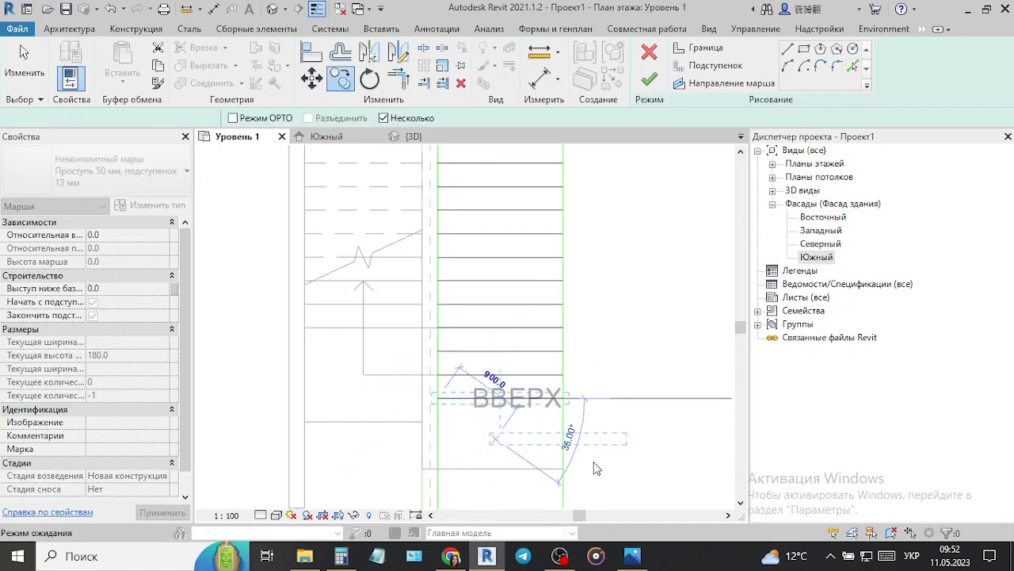
key(Escape)
- Trim the right and left boundary lines to a corner with TR
scroll(421, 385, down, 3)
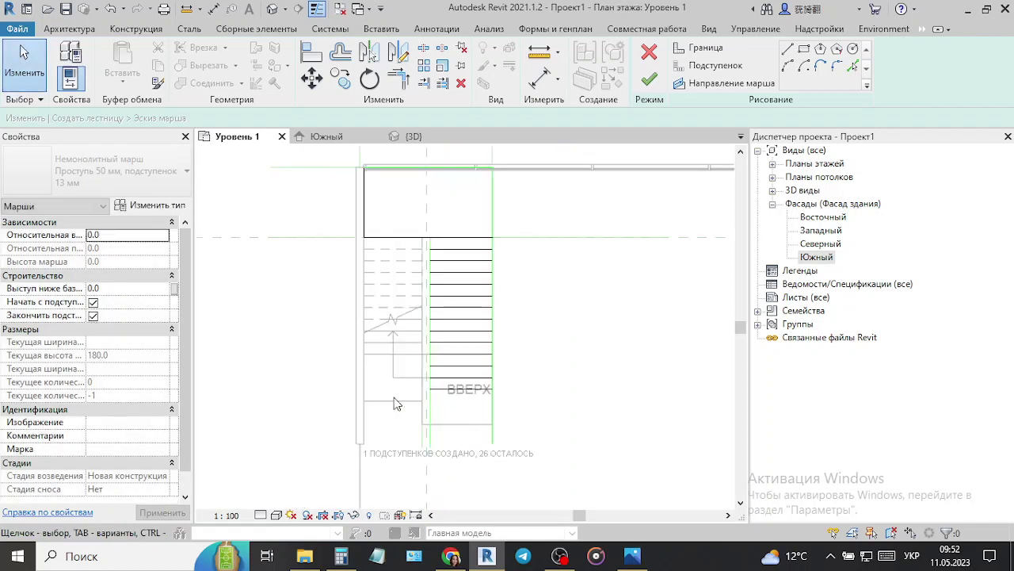
scroll(389, 390, up, 3)
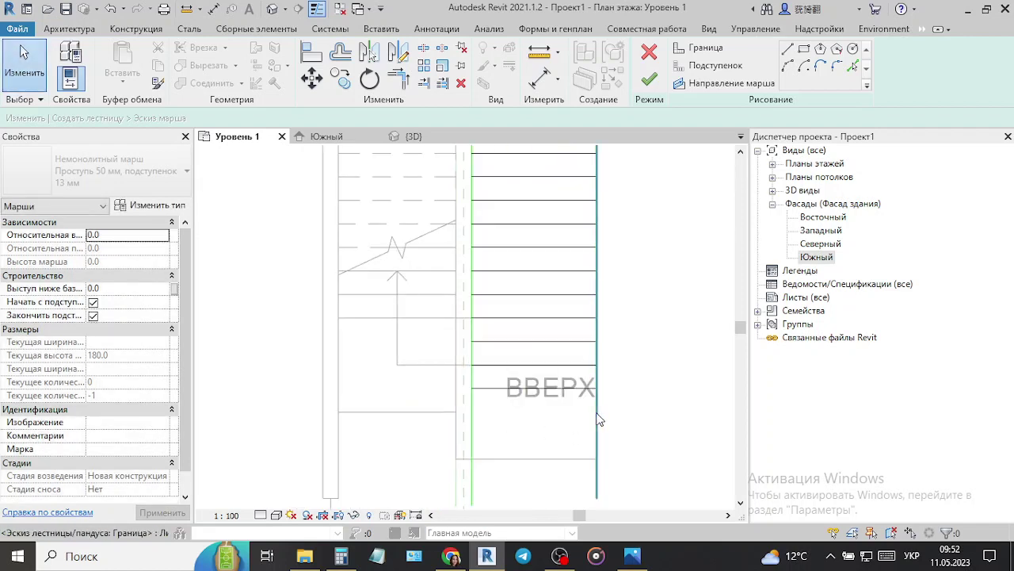
key(t)
key(r)
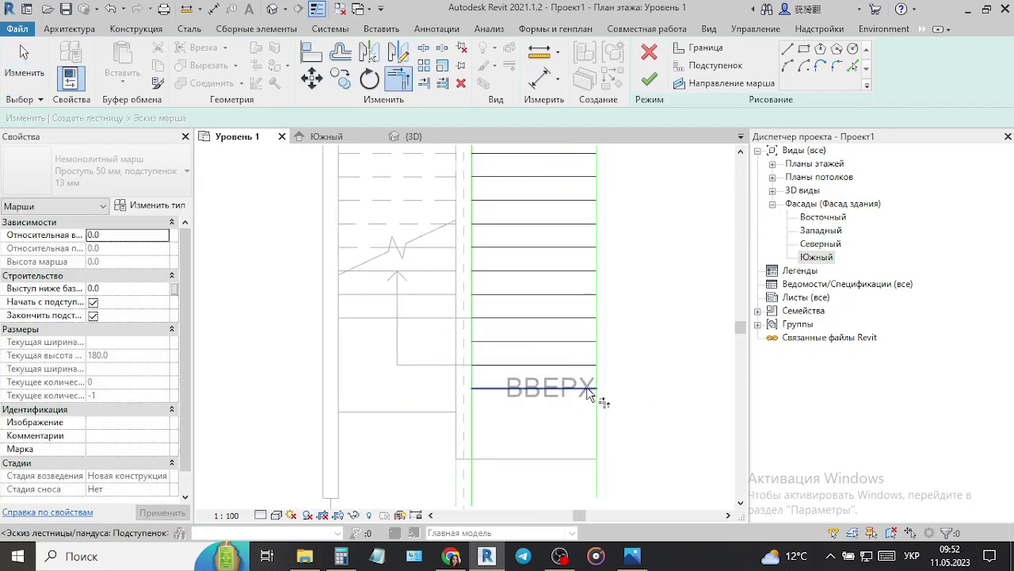
click(595, 387)
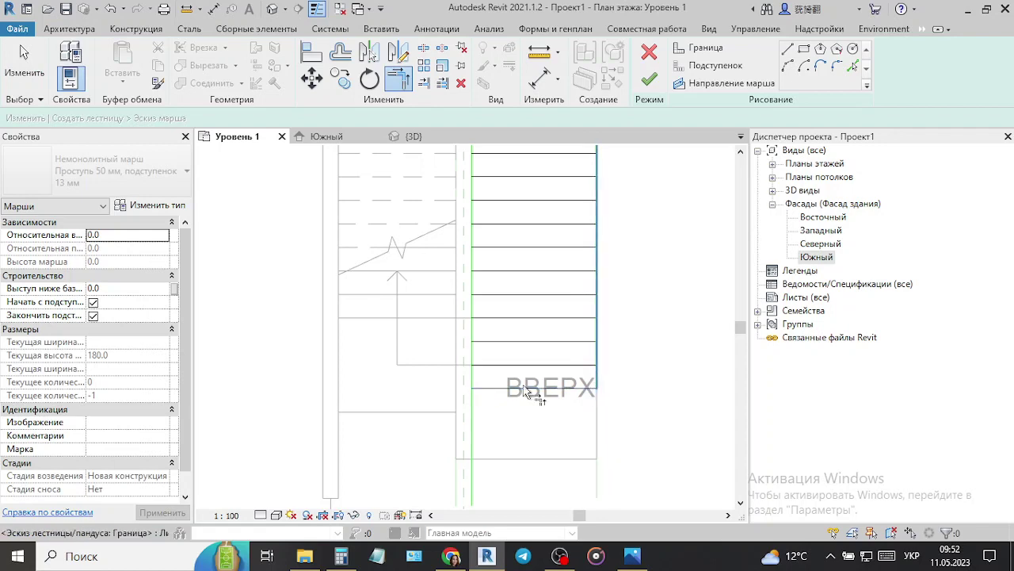
click(472, 384)
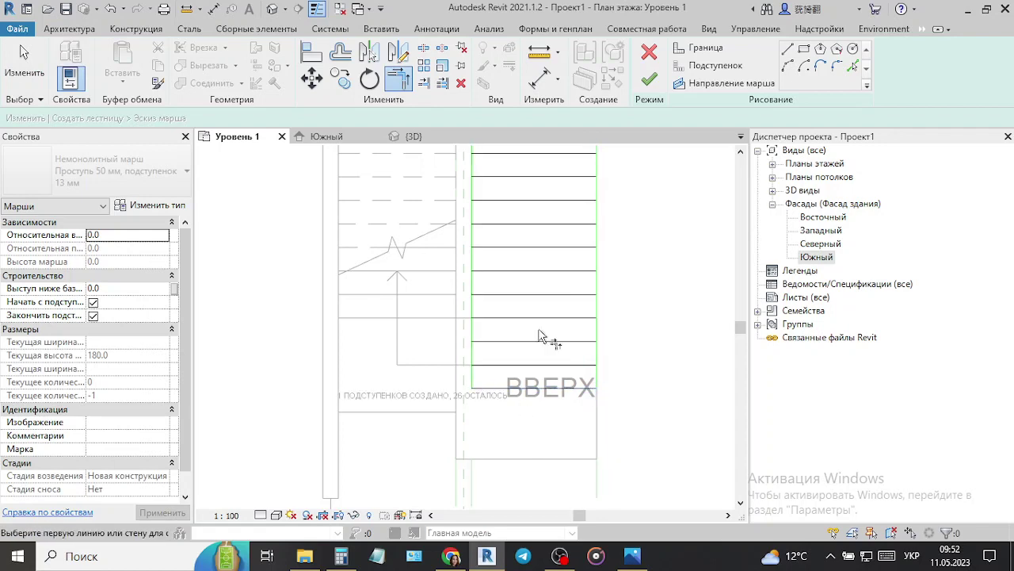
- Draw the stair path from the landing's left edge midpoint, 2500 right then 4800 down
click(692, 81)
scroll(550, 426, down, 3)
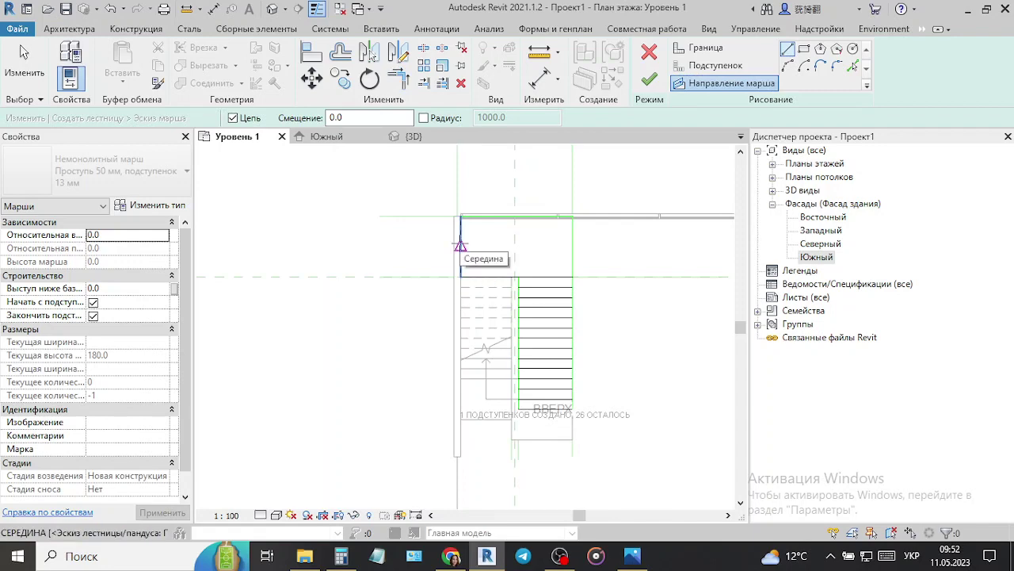
click(460, 246)
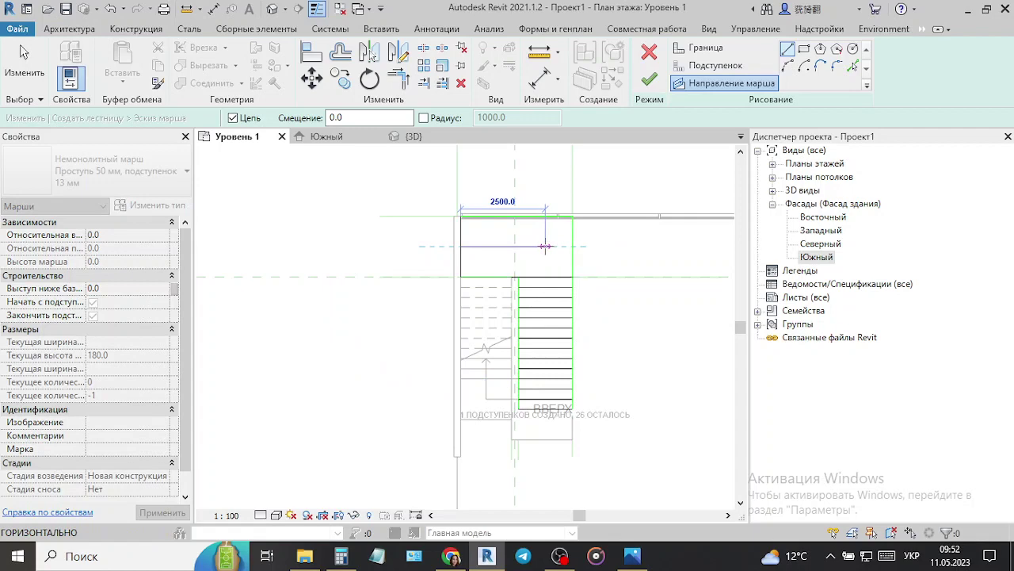
click(546, 246)
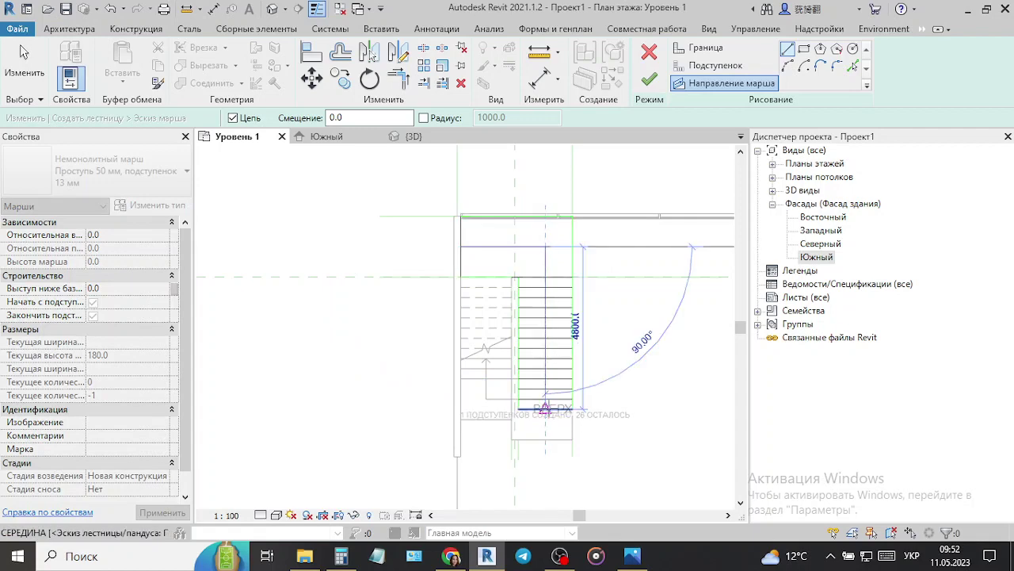
click(545, 394)
scroll(550, 277, up, 3)
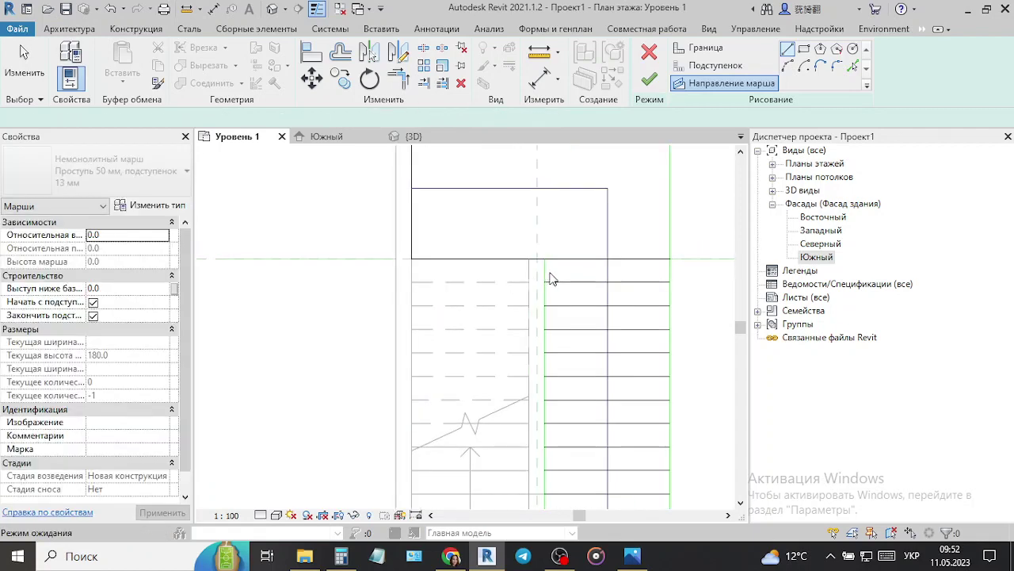
key(Escape)
- Attempt Trim/Extend to Corner on the boundary lines, then cancel it
click(404, 76)
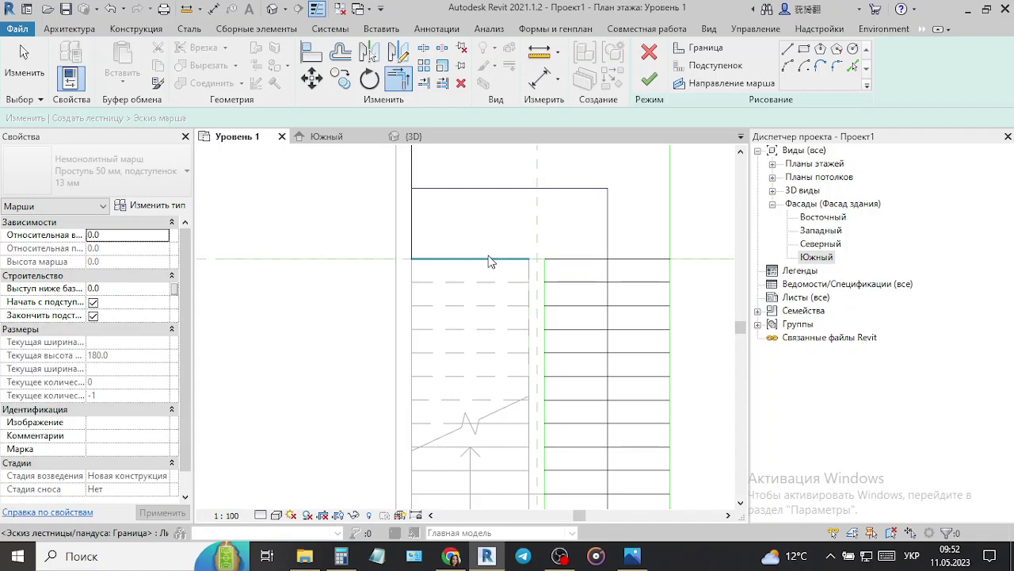
key(Escape)
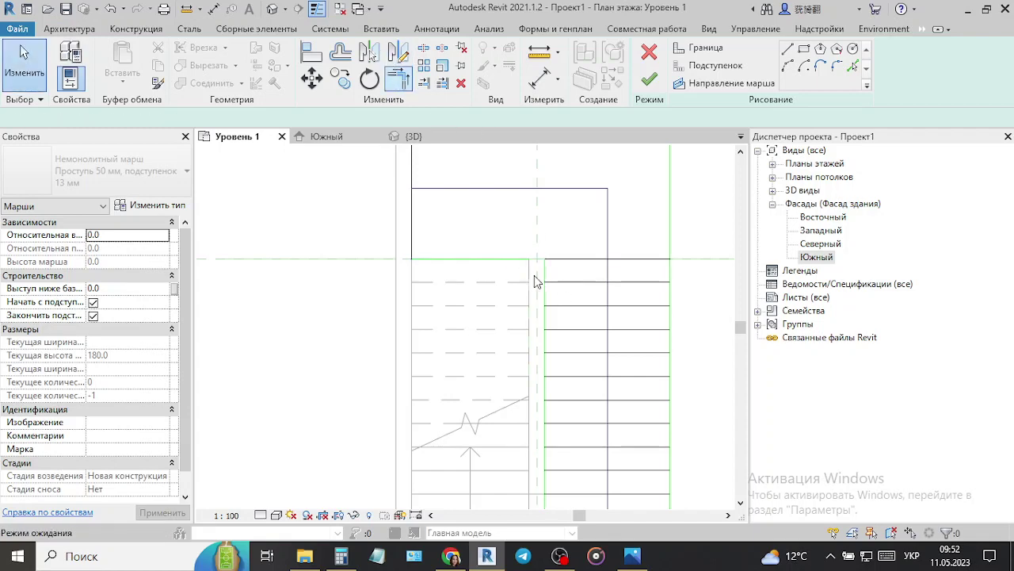
key(t)
key(r)
click(519, 259)
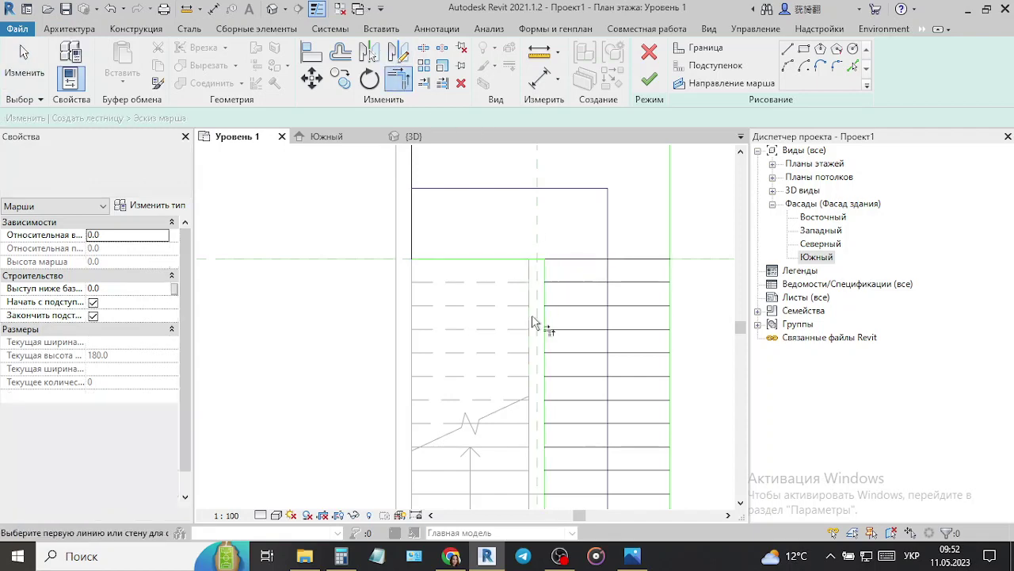
key(Escape)
scroll(424, 331, down, 3)
scroll(468, 324, up, 3)
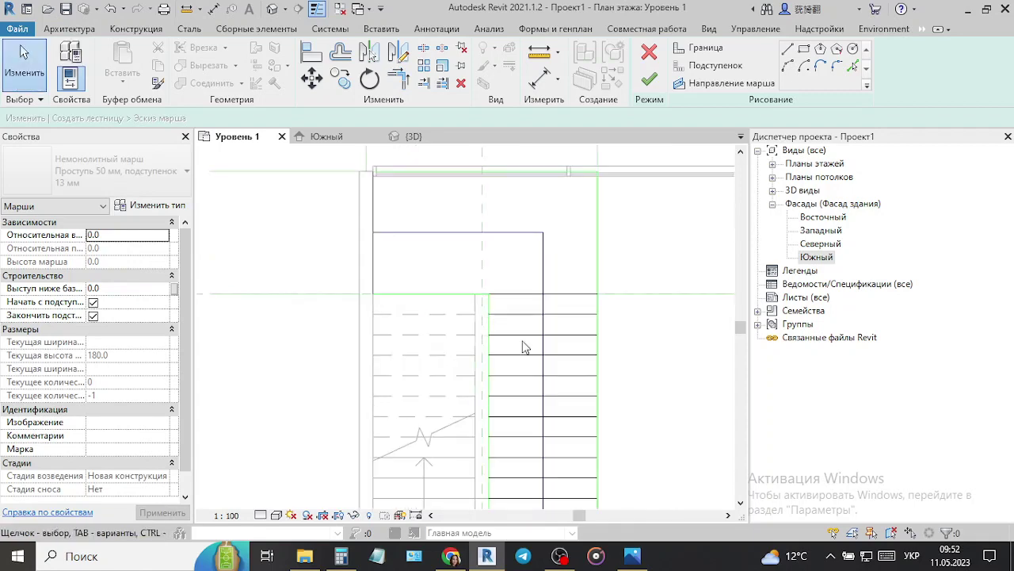
scroll(403, 282, down, 3)
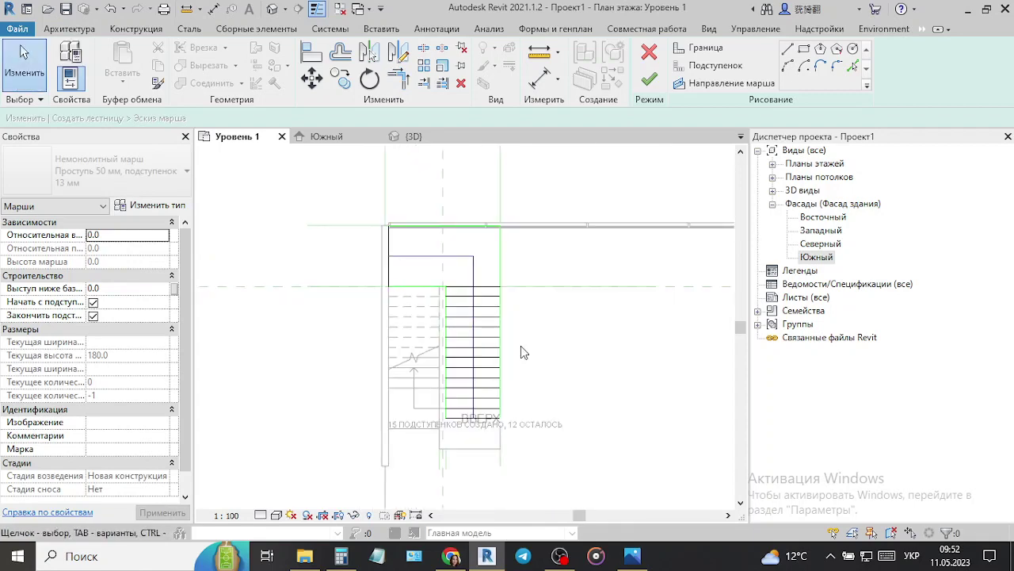
scroll(515, 333, up, 2)
scroll(486, 229, up, 1)
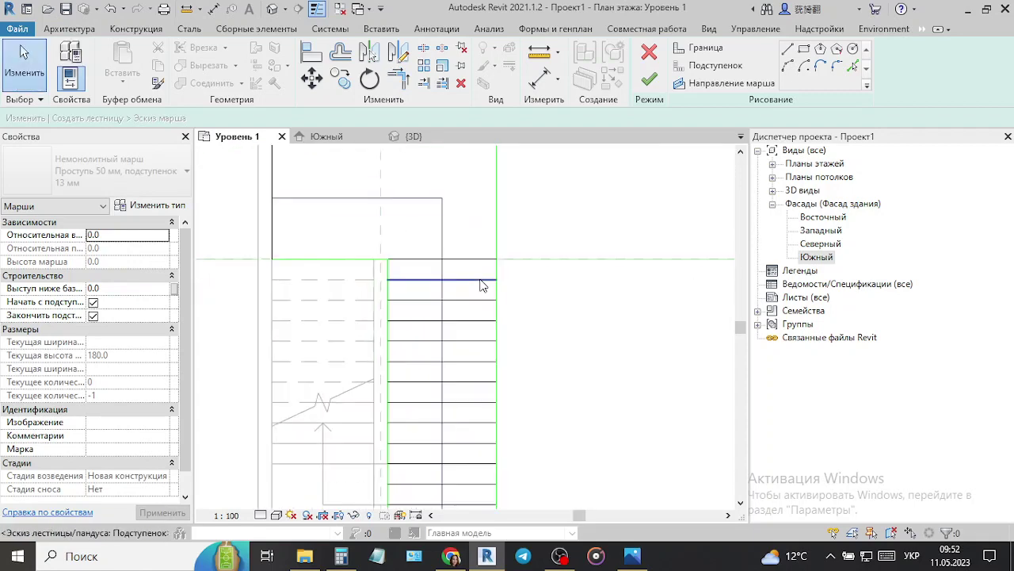
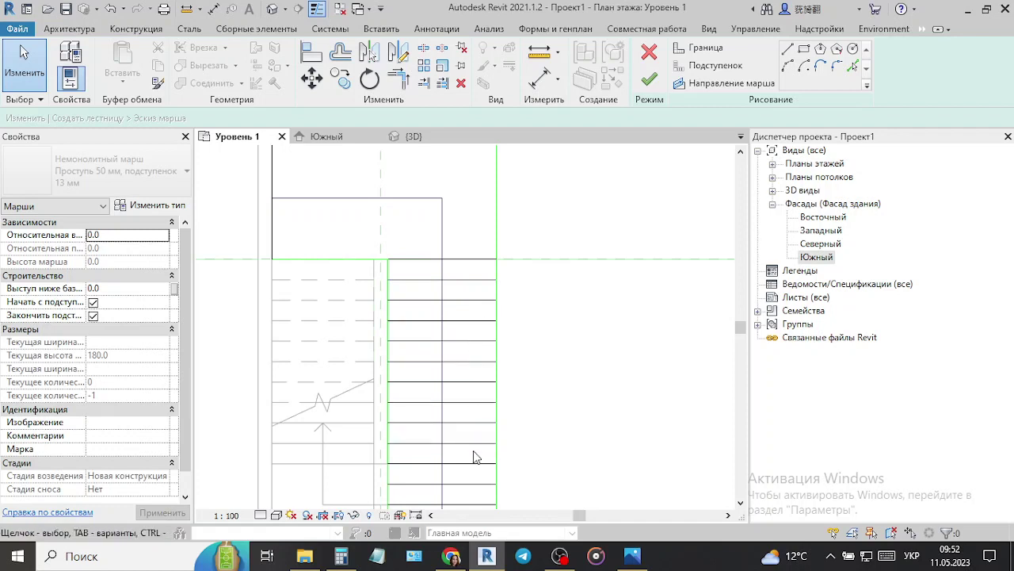
- Finish the stair run sketch as a 15-riser, 2700-high flight and view it in 3D
middle_drag(474, 457, 508, 287)
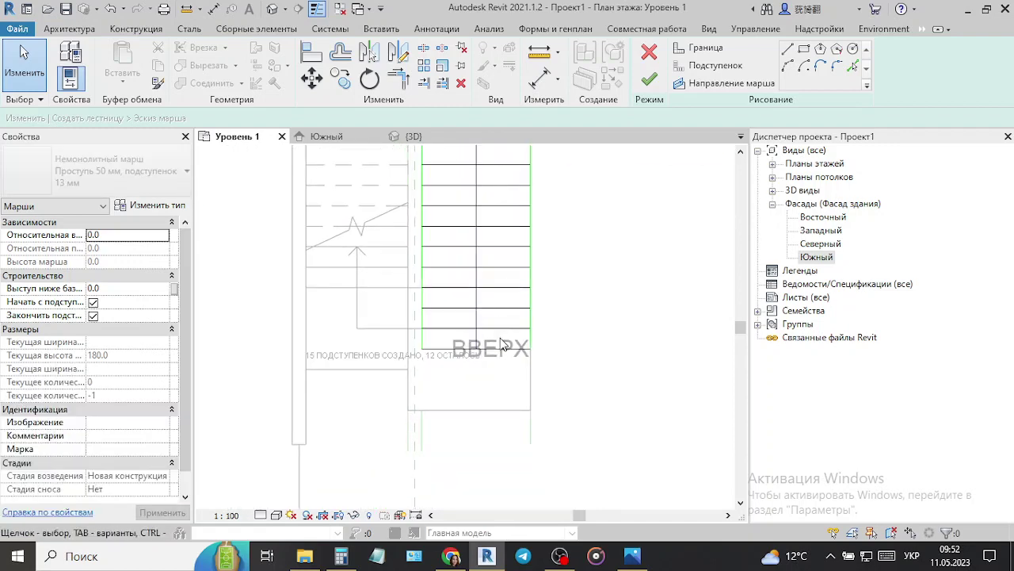
click(650, 79)
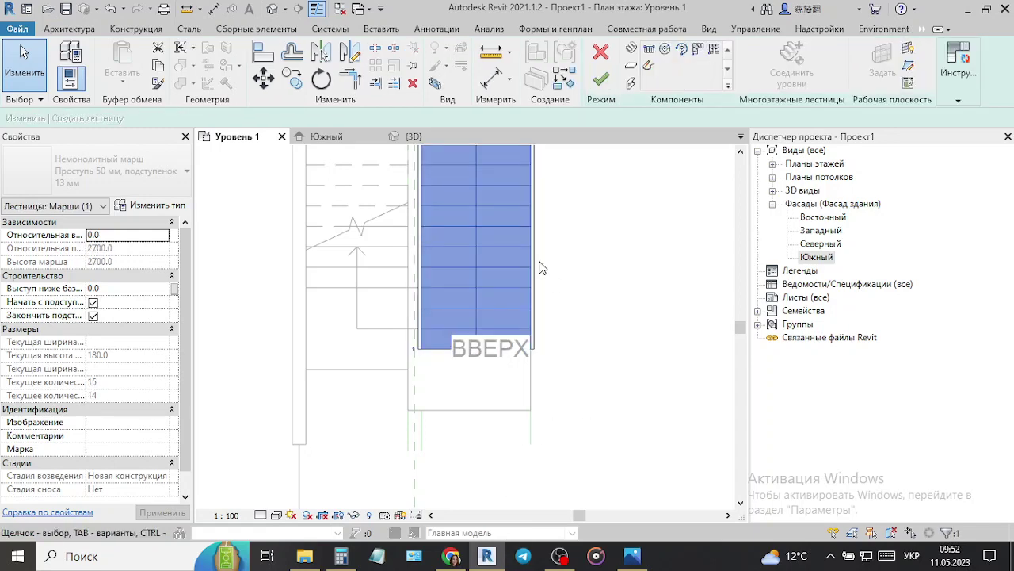
click(408, 136)
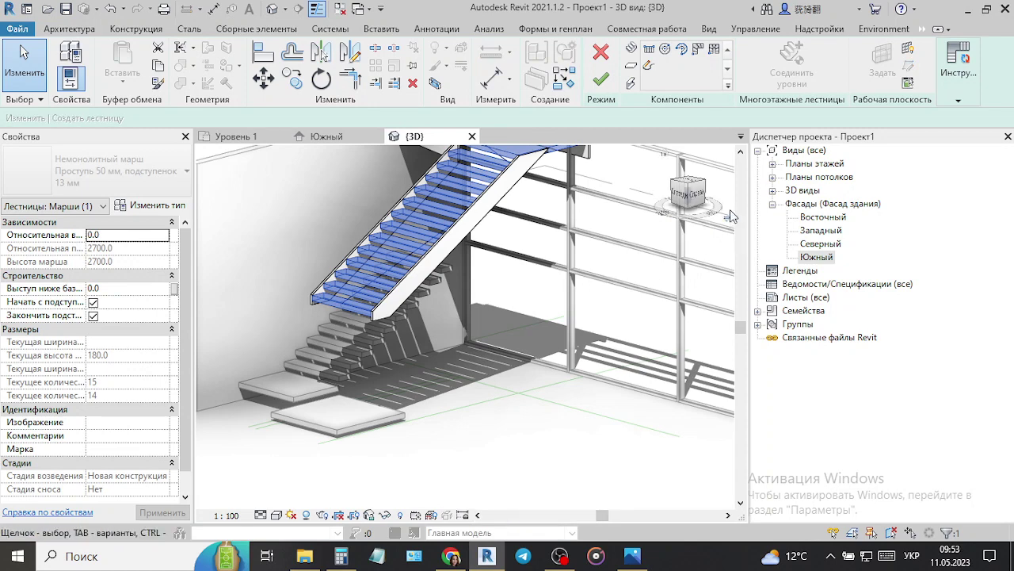
mouse_move(958, 71)
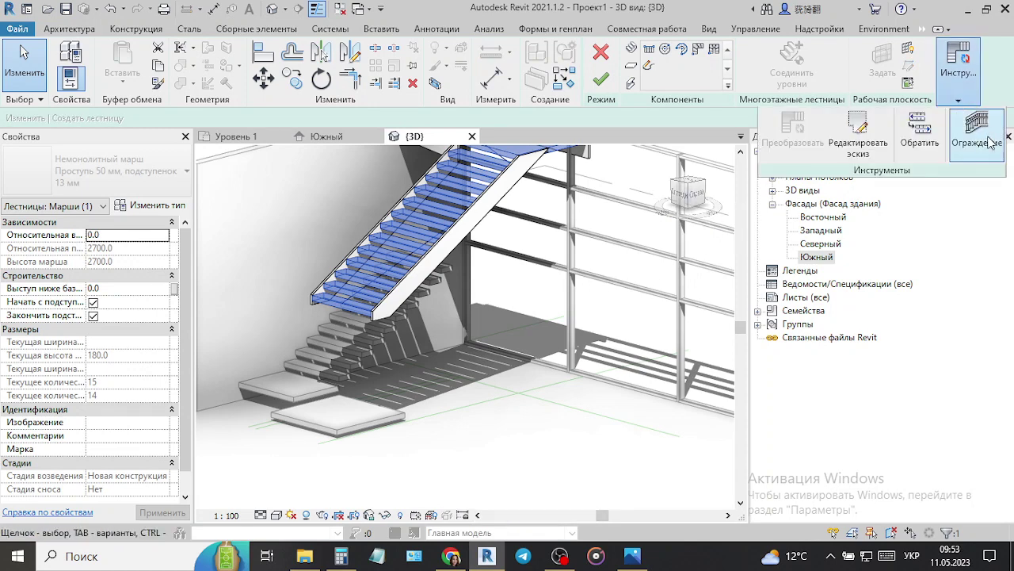
- Add the default railing to the stair
click(978, 127)
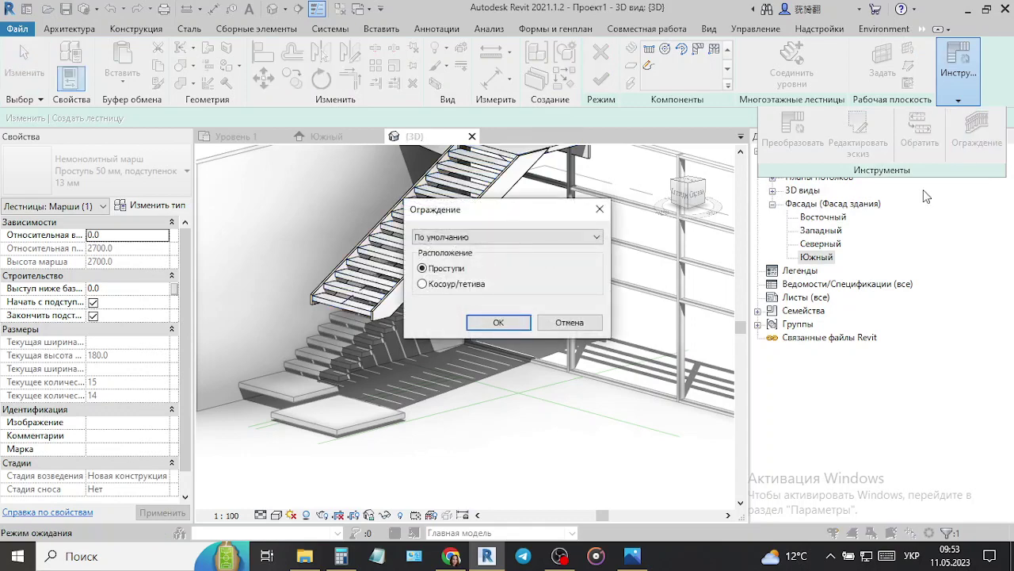
click(494, 322)
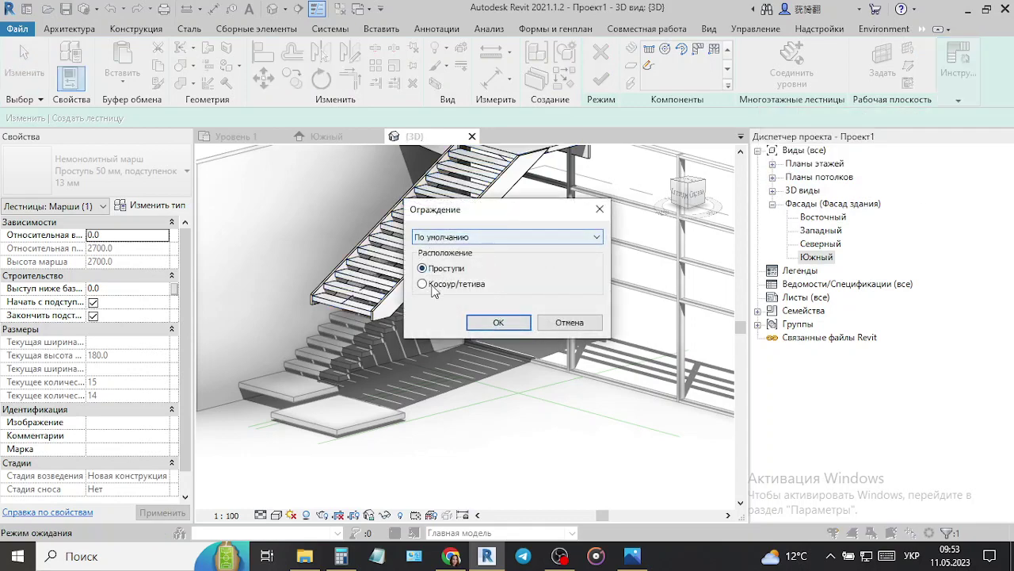
click(480, 322)
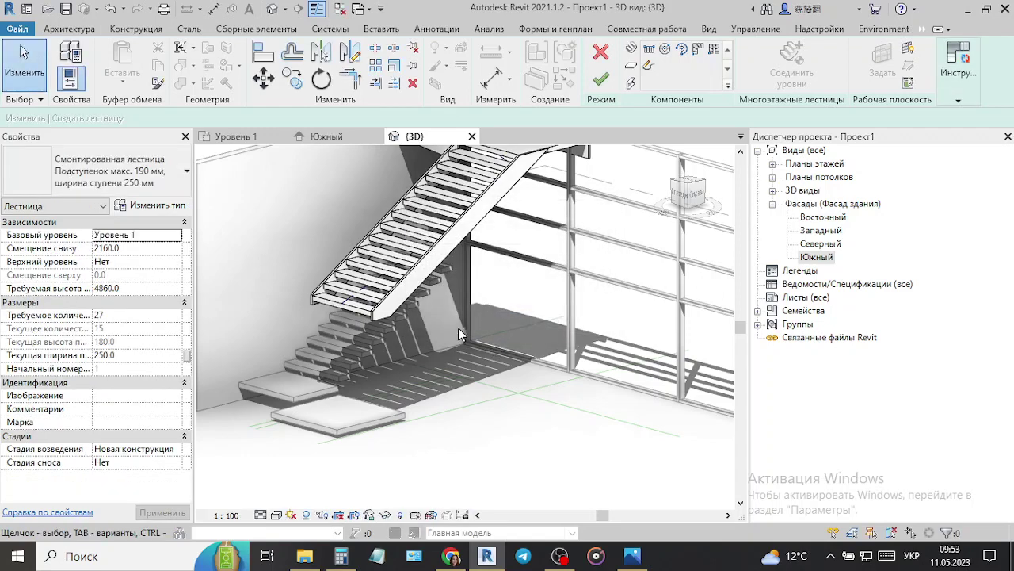
scroll(458, 328, down, 4)
scroll(459, 272, up, 2)
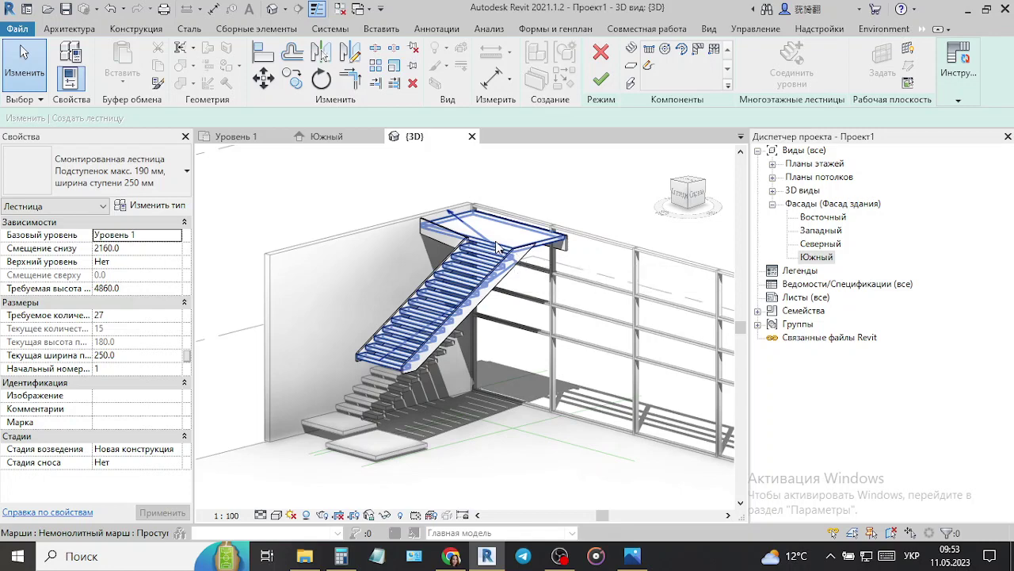
- Check the south elevation, then select the stair run in the Уровень 1 plan
click(333, 142)
click(247, 139)
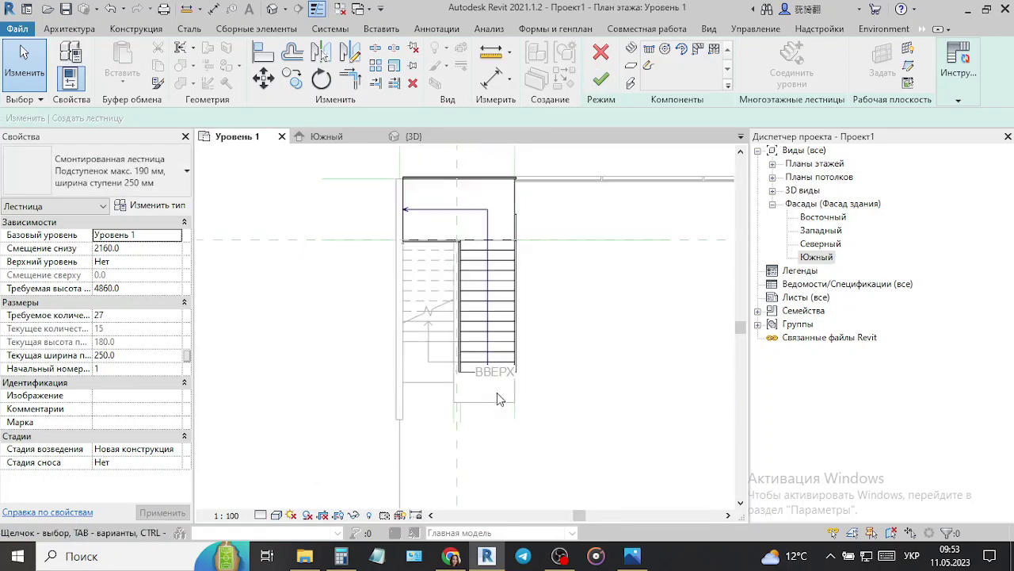
scroll(497, 392, down, 1)
scroll(320, 214, down, 1)
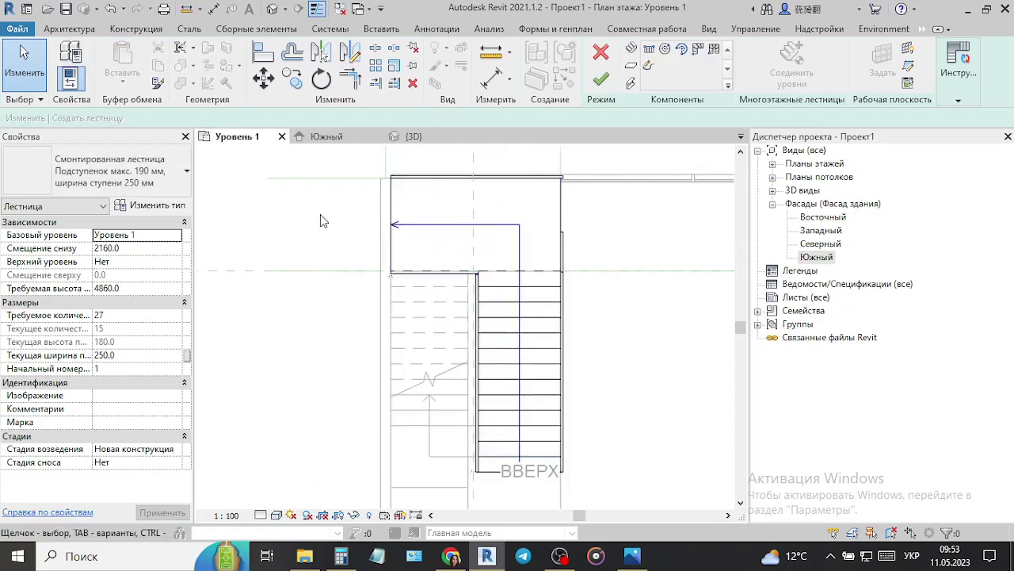
click(432, 232)
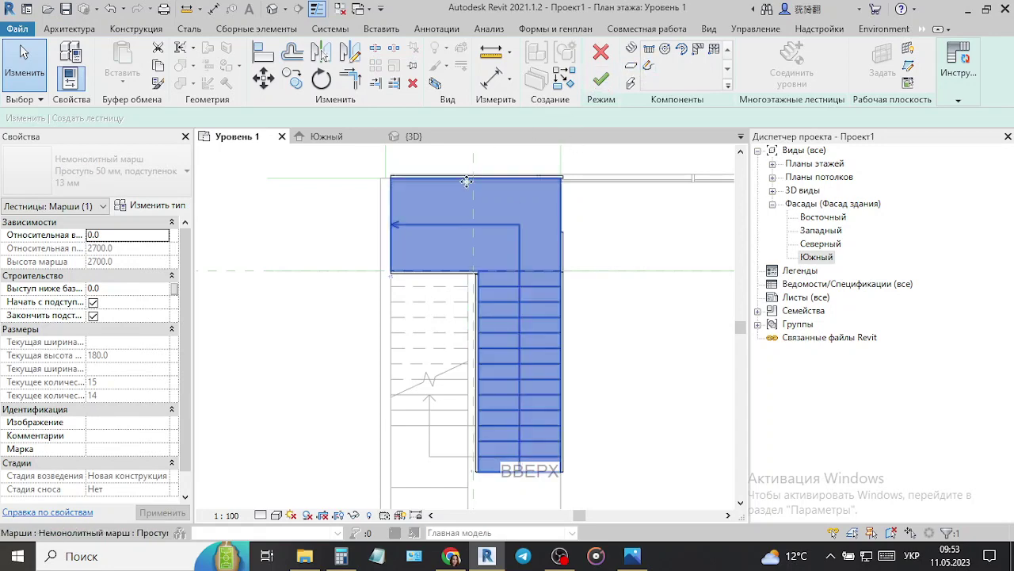
key(Escape)
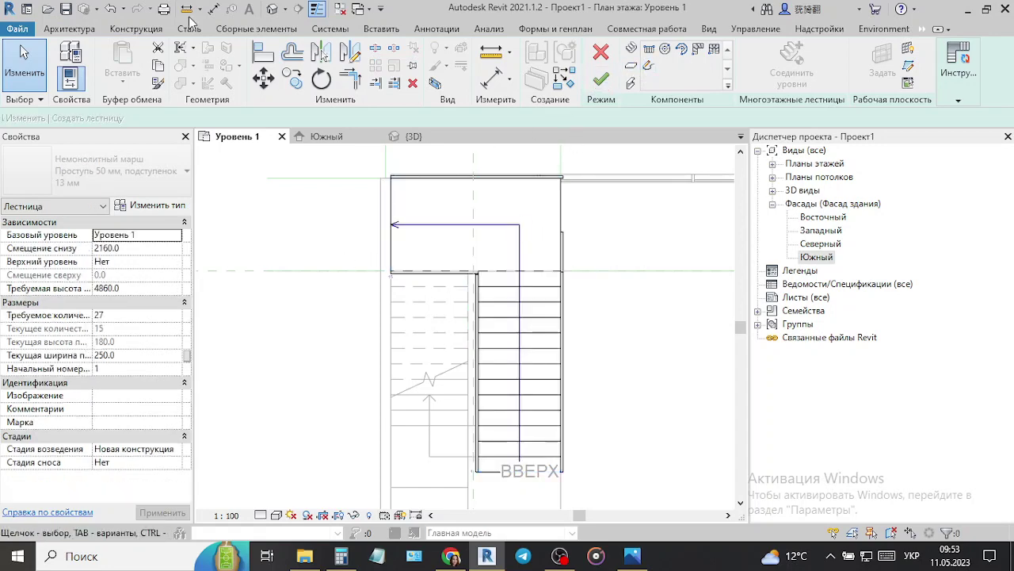
- Reopen the run sketch and delete its horizontal landing line and vertical path line
click(111, 9)
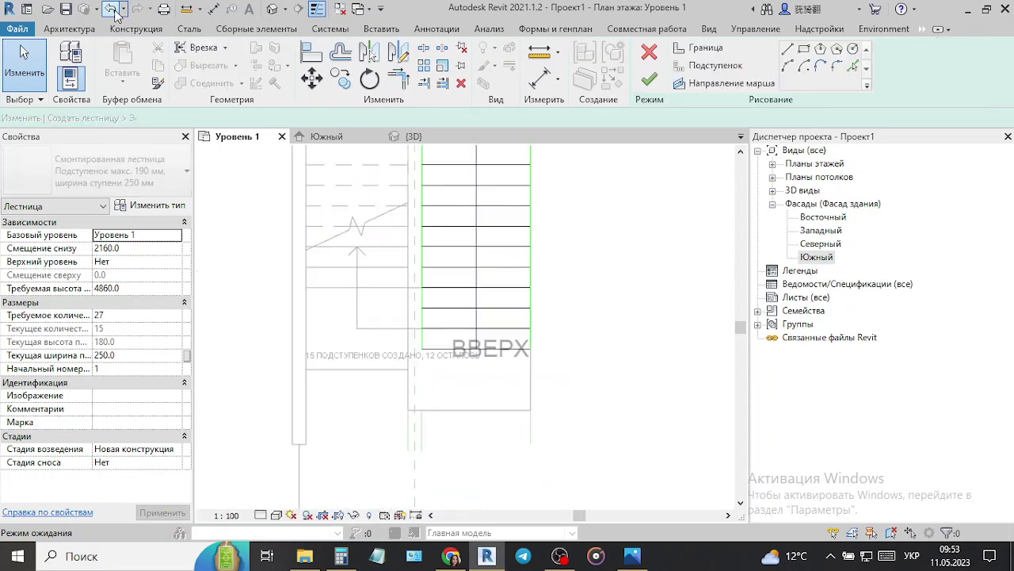
scroll(413, 359, up, 2)
click(413, 359)
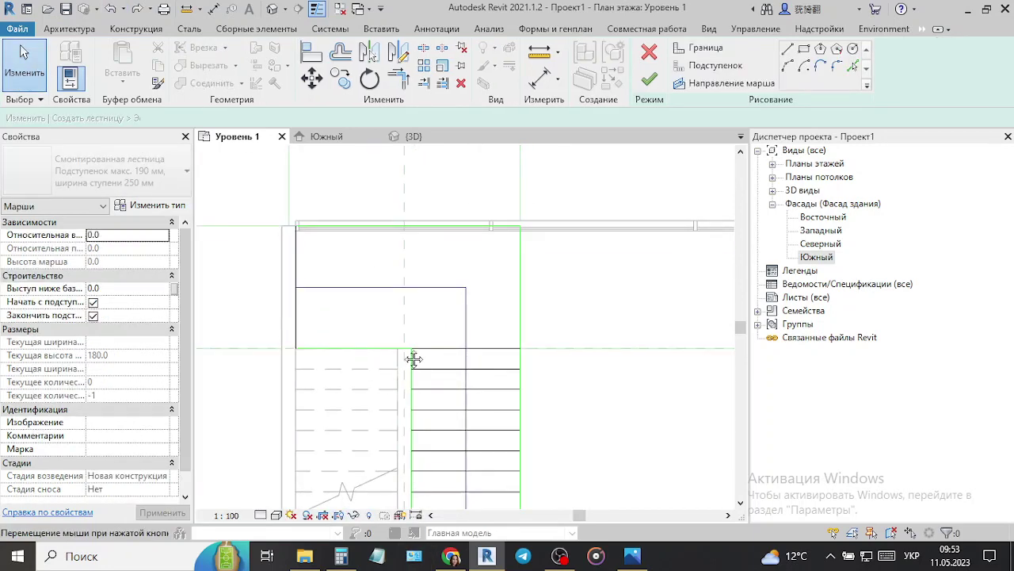
click(431, 286)
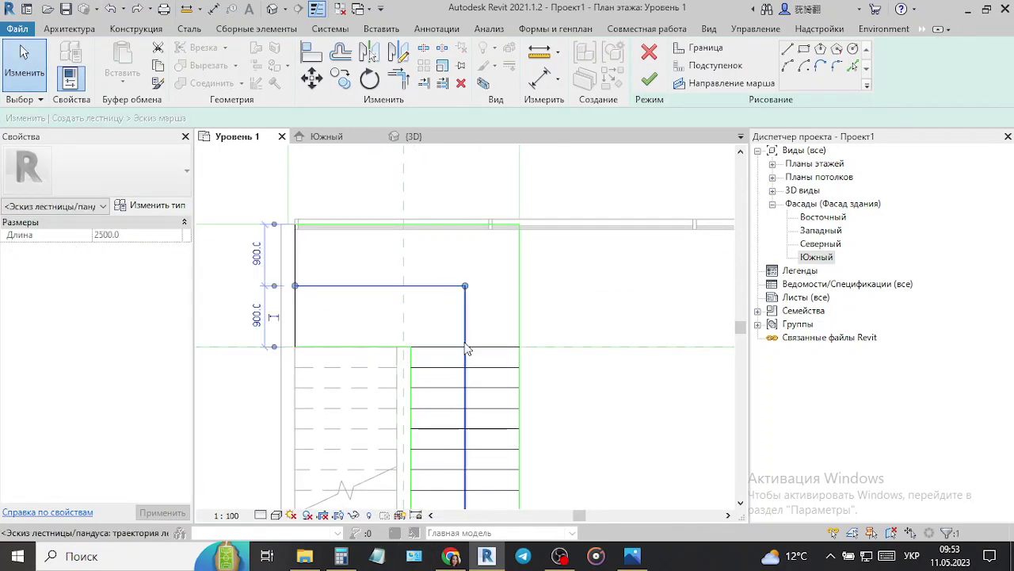
key(Delete)
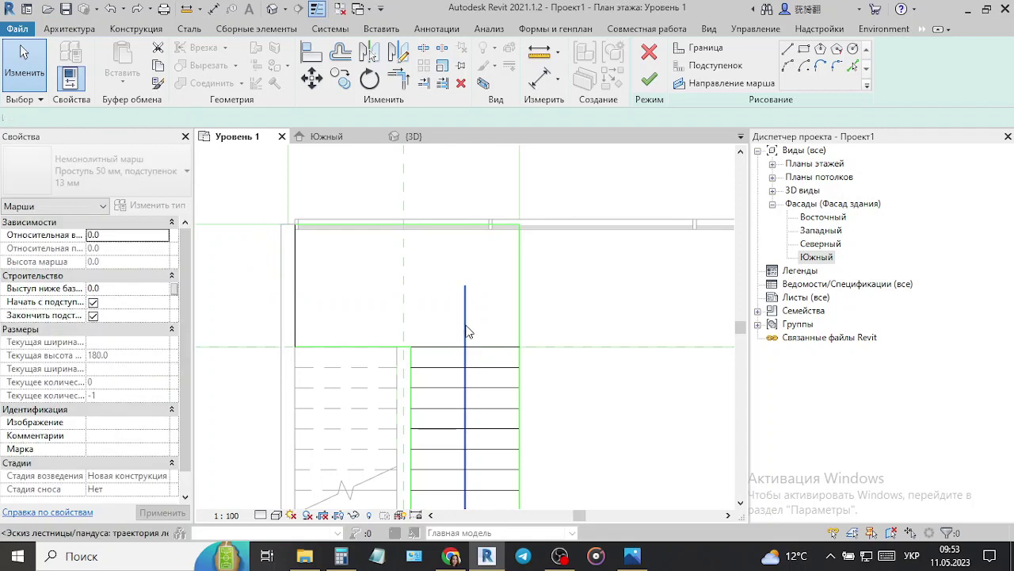
click(466, 333)
key(Delete)
- Redraw the stair path straight up 4800 to the top landing, then left across it
click(662, 89)
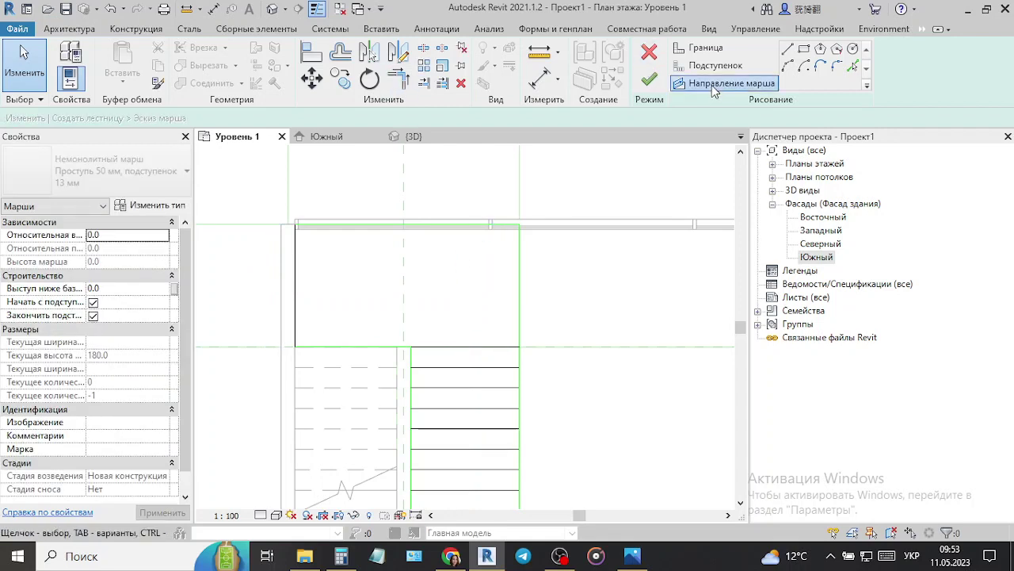
middle_drag(529, 490, 587, 373)
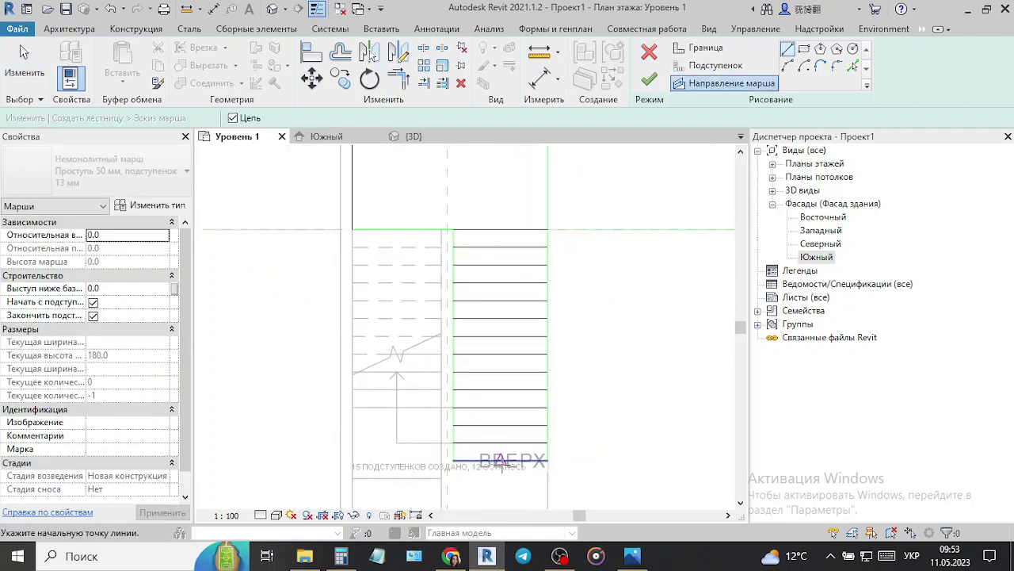
click(500, 459)
middle_drag(504, 256, 520, 338)
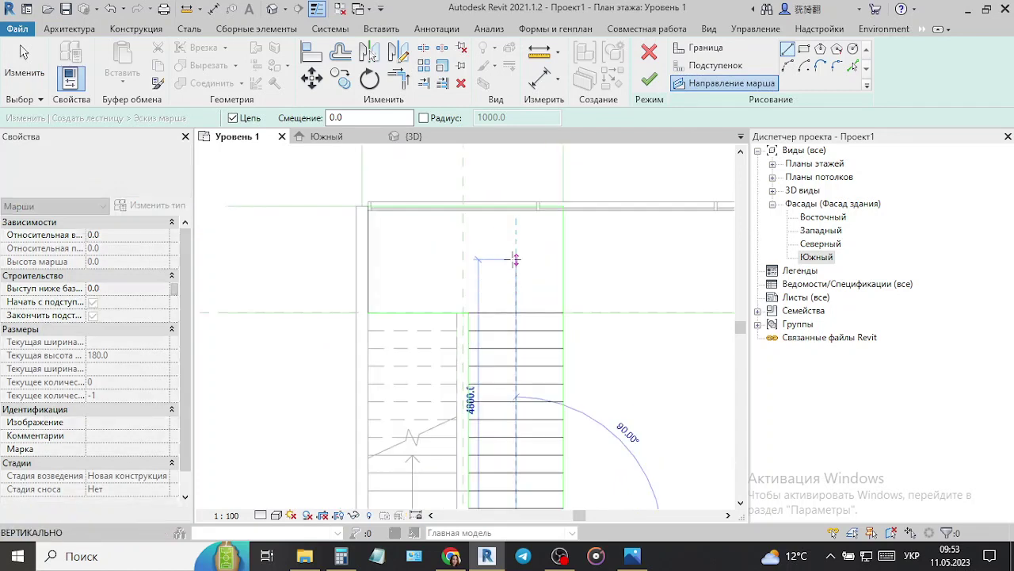
click(515, 258)
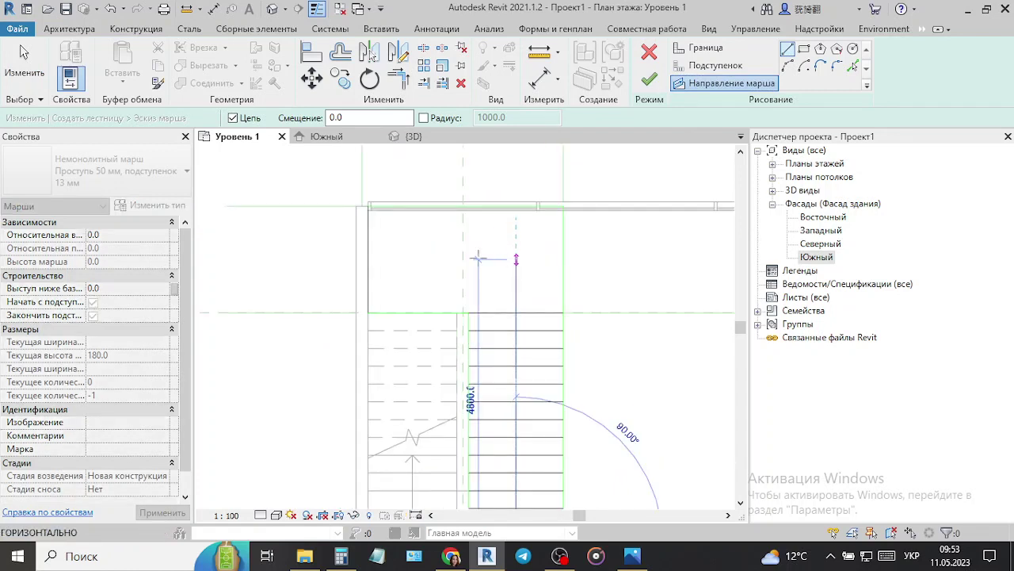
click(368, 259)
click(657, 90)
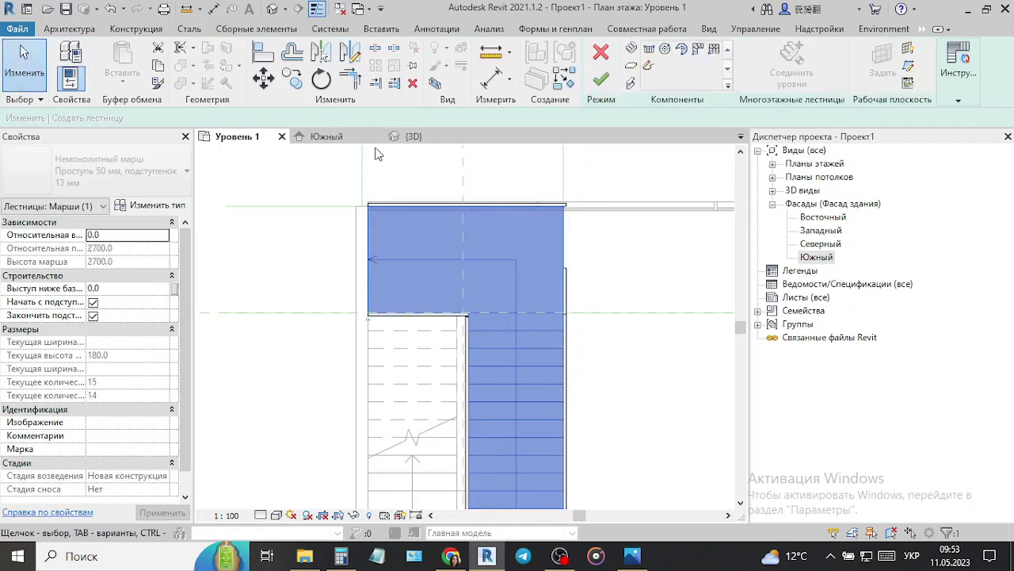
- Check the new run in 3D and south elevation, then re-edit and finish the sketch again
click(427, 139)
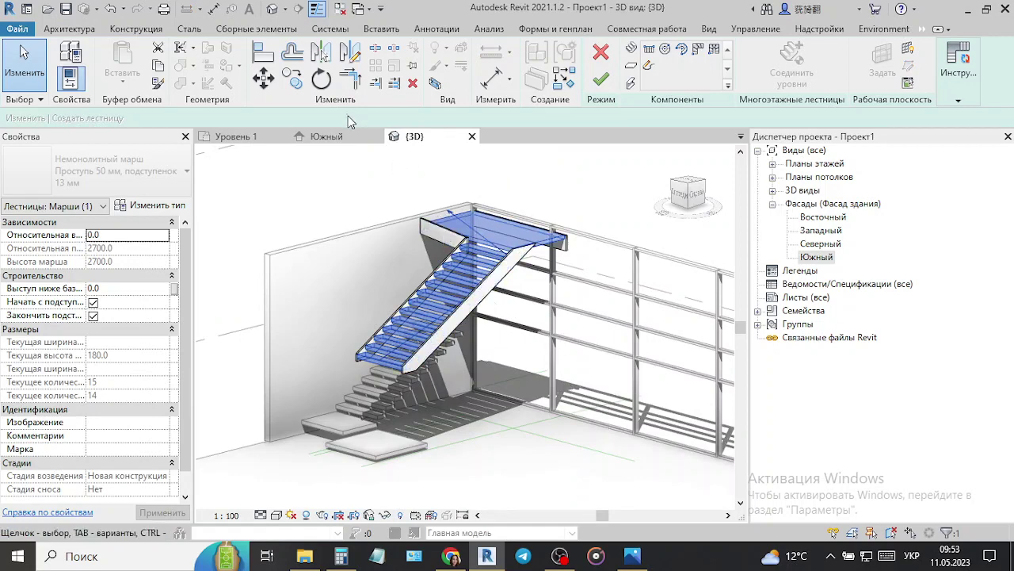
click(332, 141)
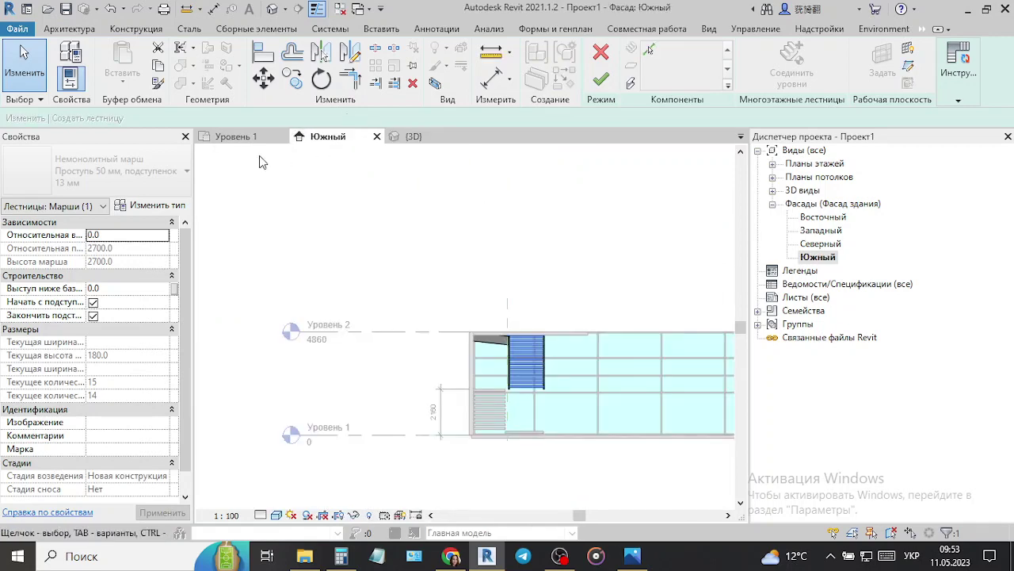
click(252, 139)
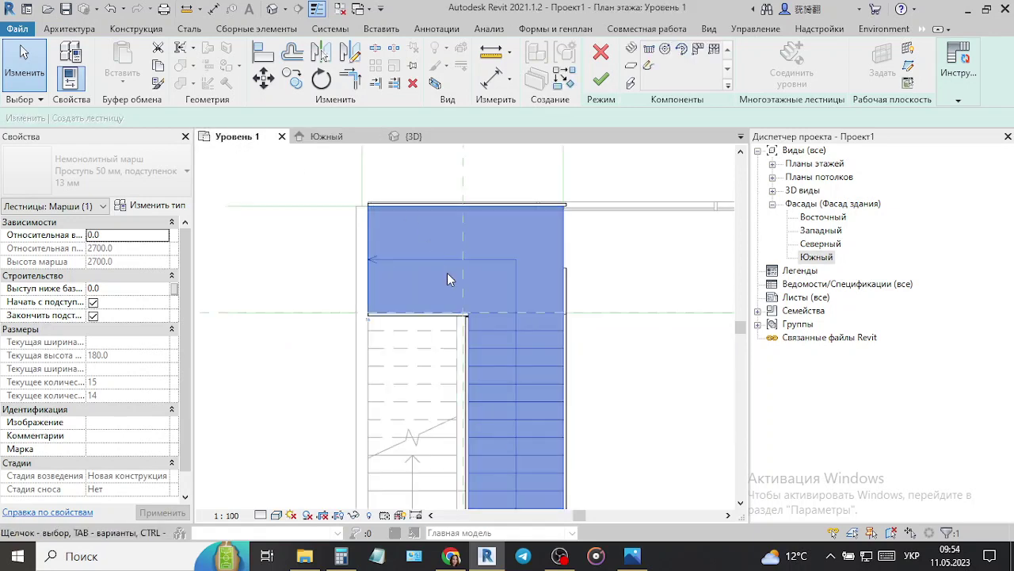
click(110, 9)
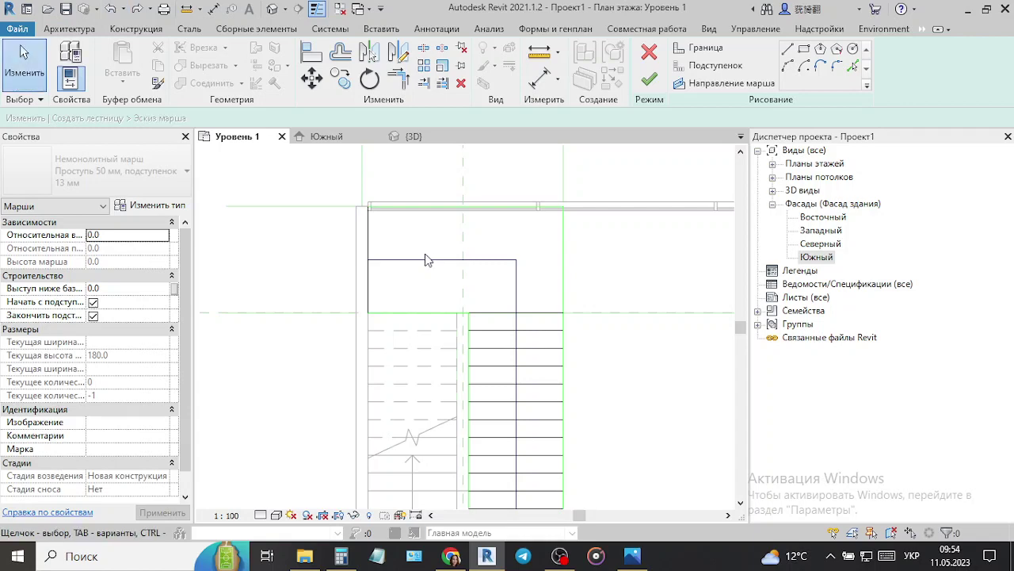
click(428, 259)
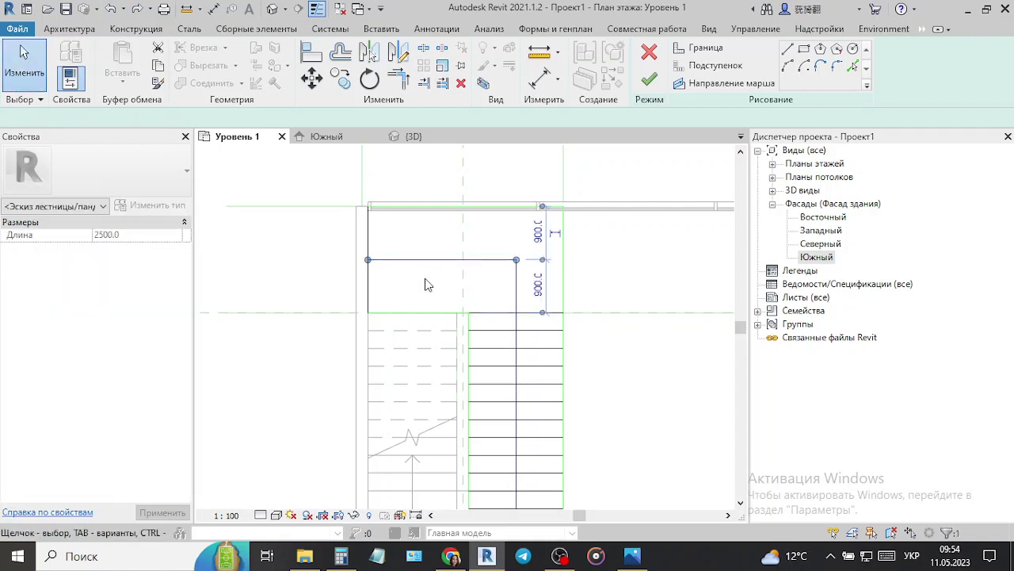
click(425, 285)
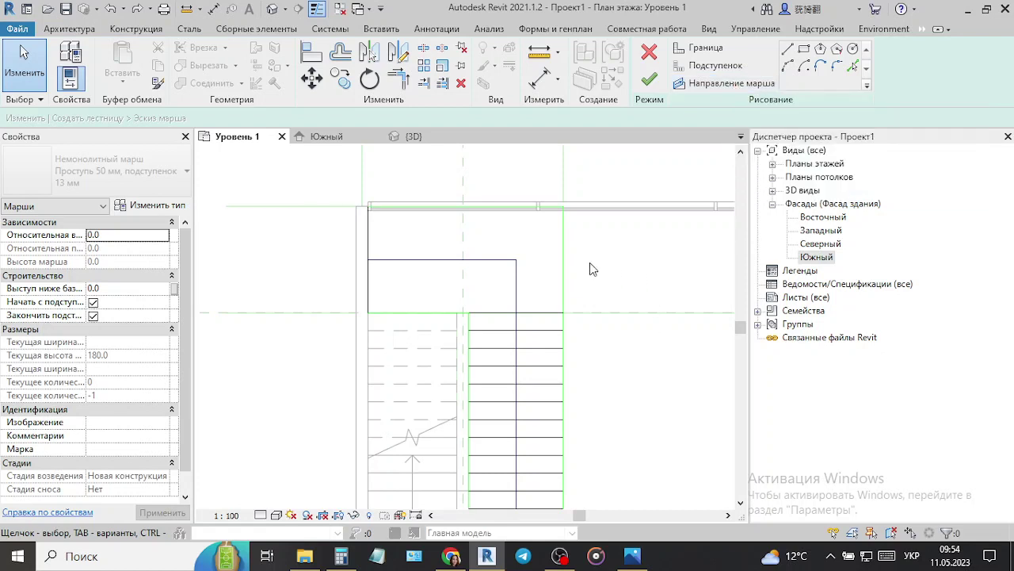
click(649, 79)
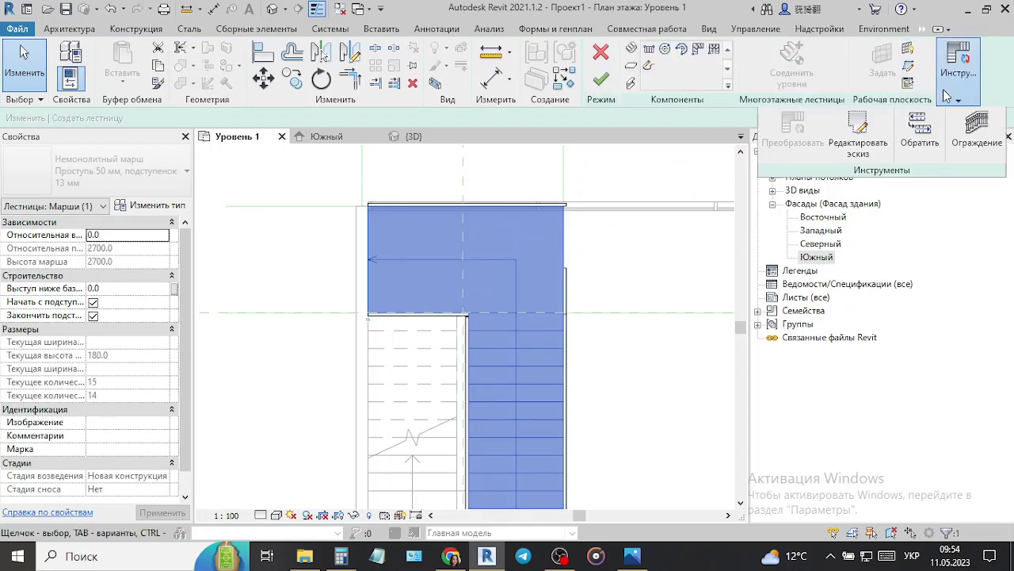
- Flip the run's climbing direction and finish the stair so the upper flight and landing are built
click(919, 131)
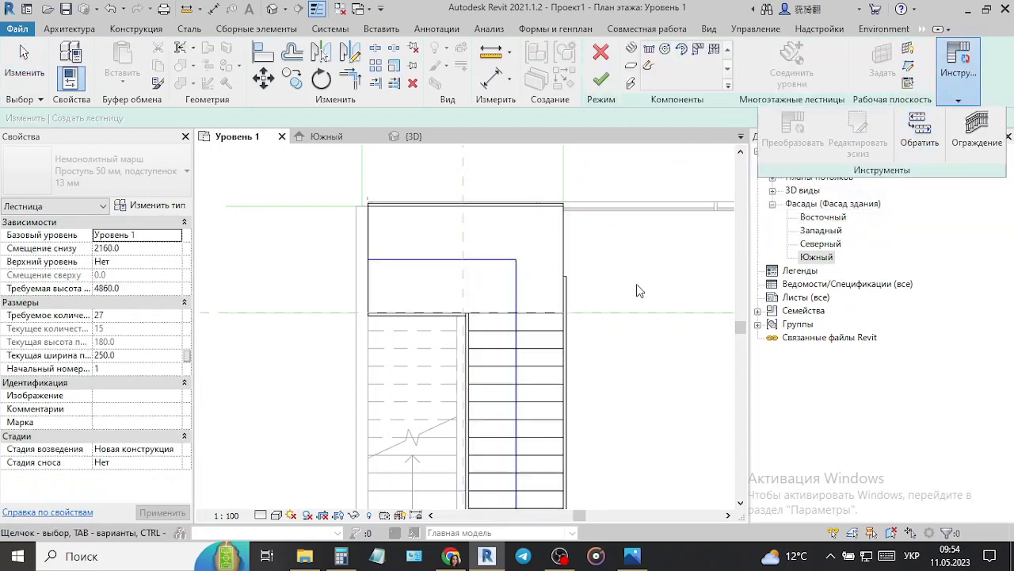
click(394, 140)
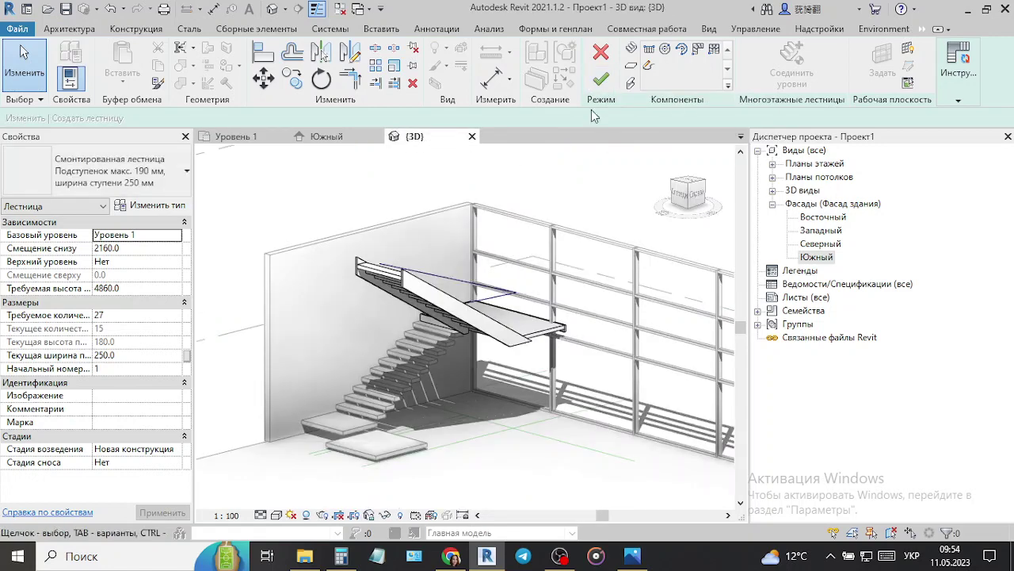
click(599, 89)
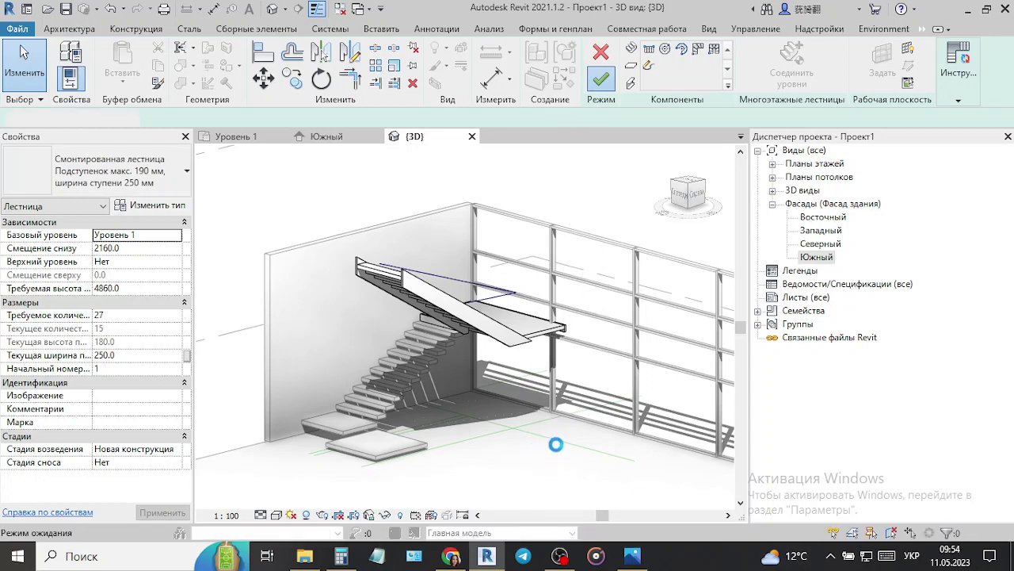
click(510, 376)
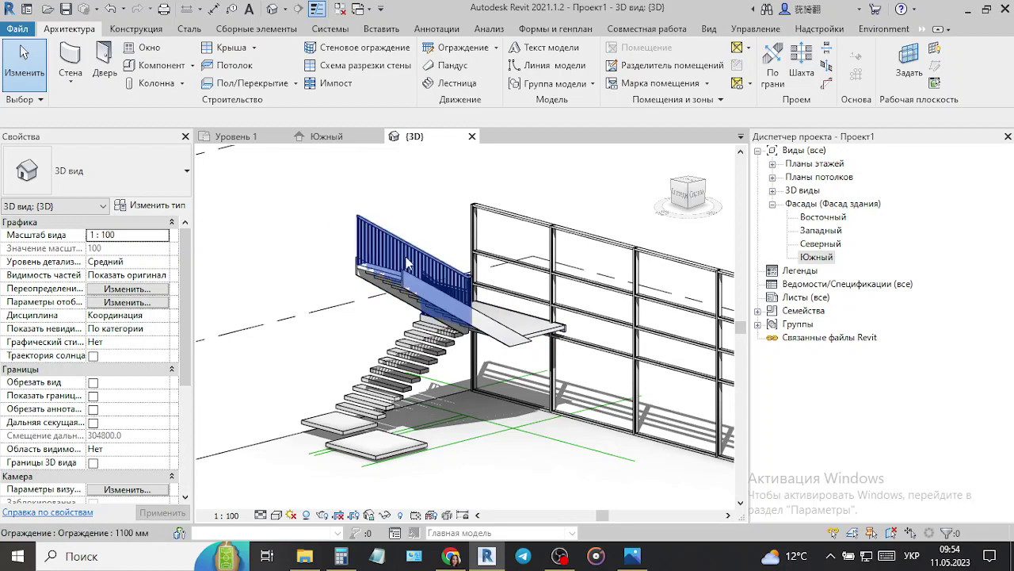
- Restore the hidden wall and select the stair and its upper-flight stringer
key(ctrl+z)
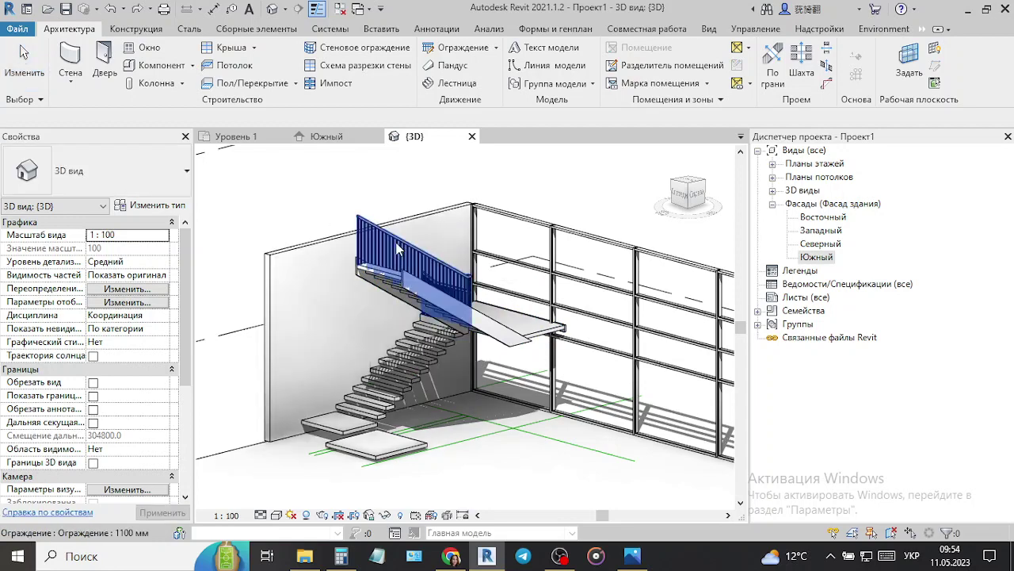
click(460, 305)
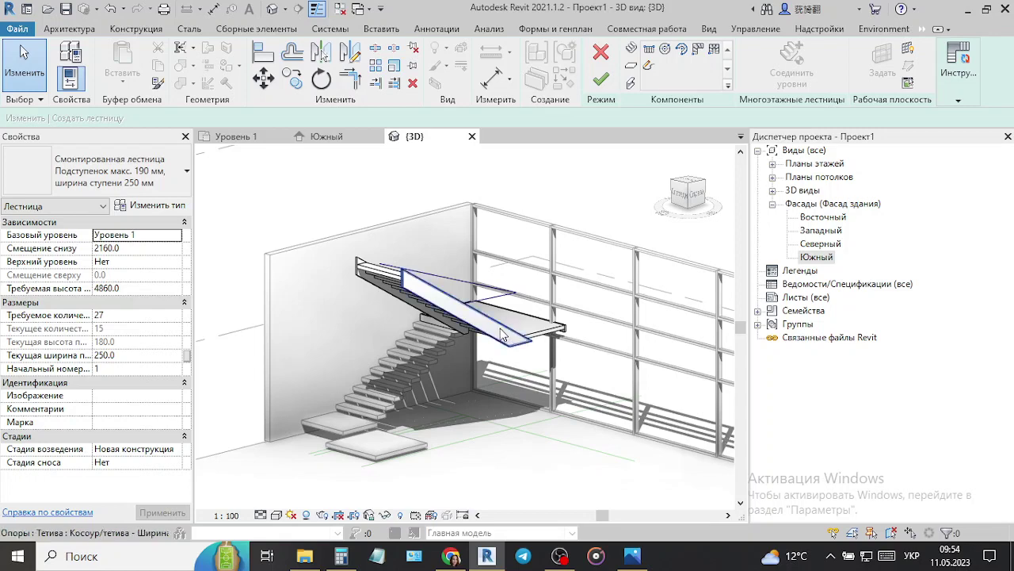
click(501, 334)
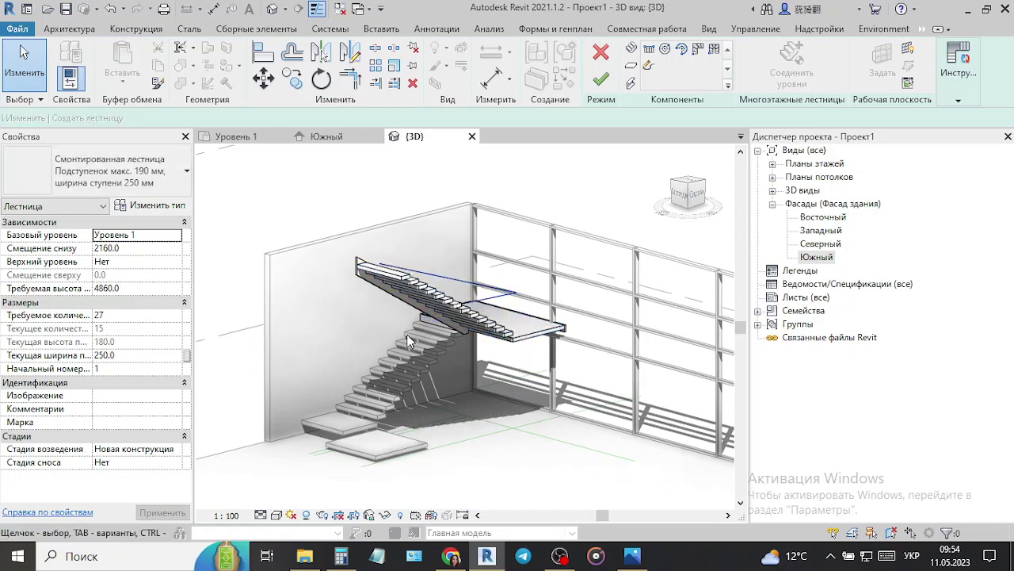
scroll(378, 268, up, 3)
click(380, 249)
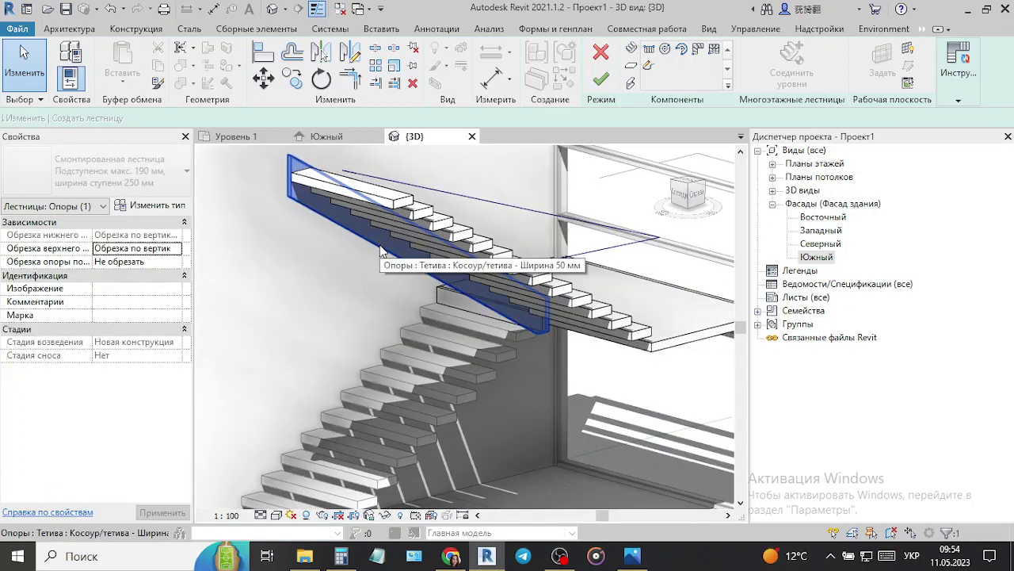
click(547, 335)
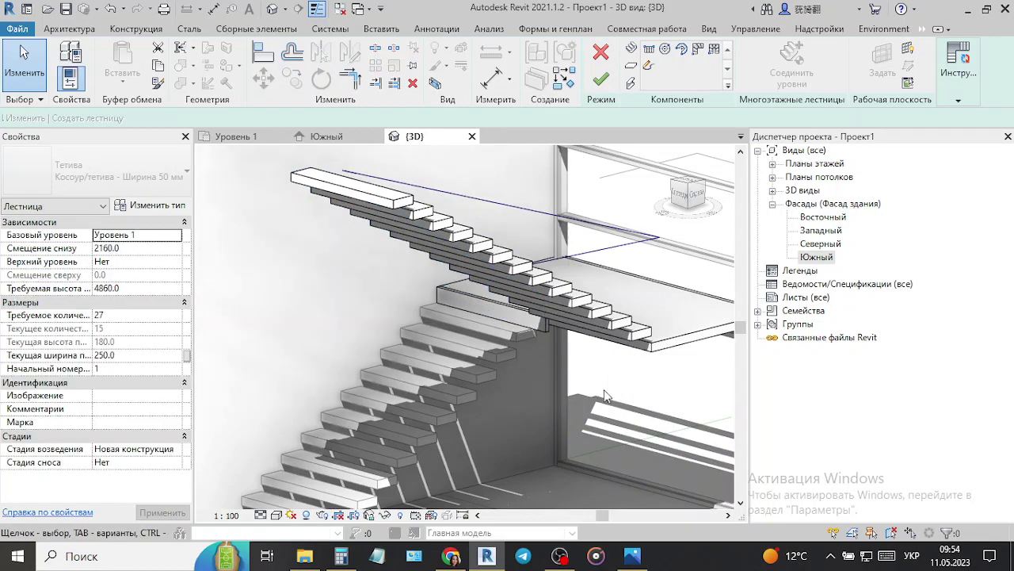
- Tab-select the upper flight's stringer support, remove it, and finish the stair edit
scroll(546, 334, up, 5)
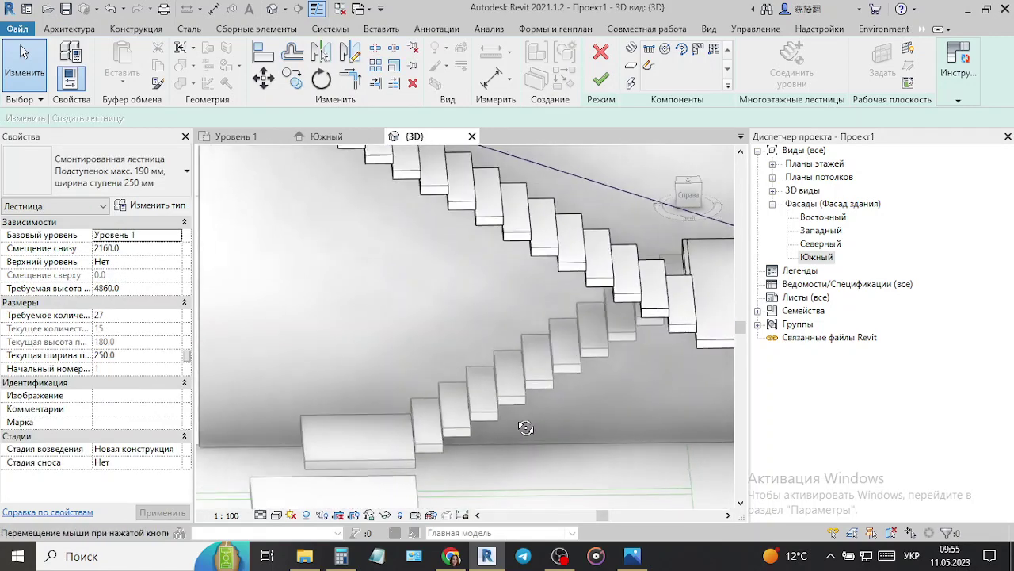
mouse_move(521, 423)
middle_down()
mouse_move(663, 430)
mouse_move(240, 444)
mouse_move(385, 402)
middle_up()
scroll(428, 408, down, 4)
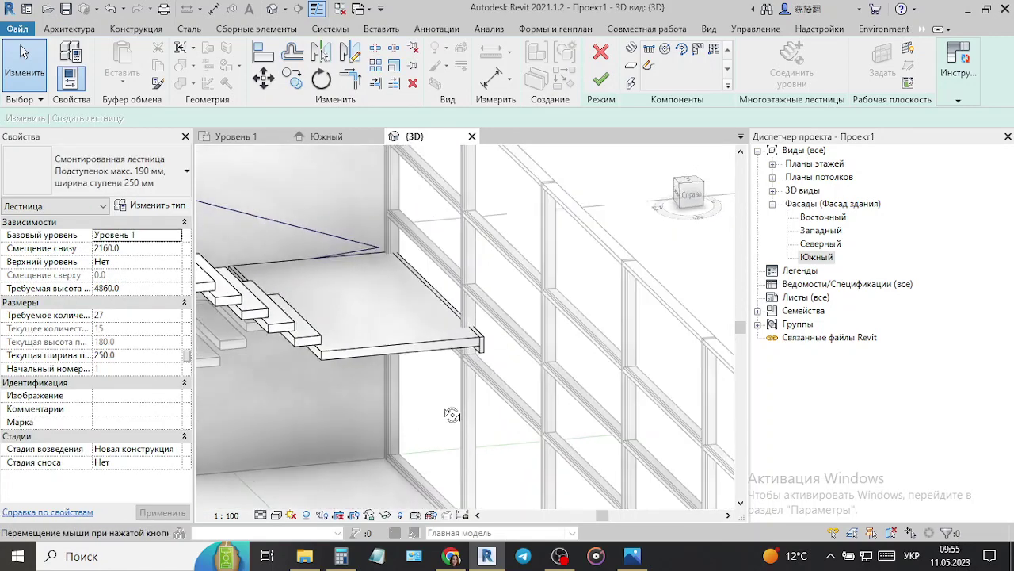
key(Tab)
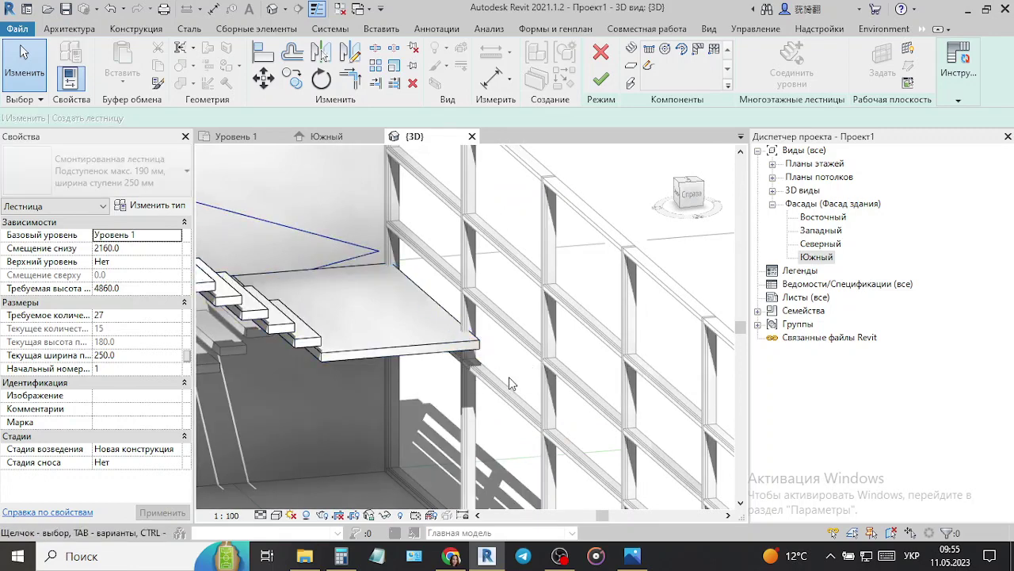
mouse_move(513, 384)
shift+middle_down()
mouse_move(387, 393)
mouse_move(460, 426)
mouse_move(434, 347)
shift+middle_up()
key(Tab)
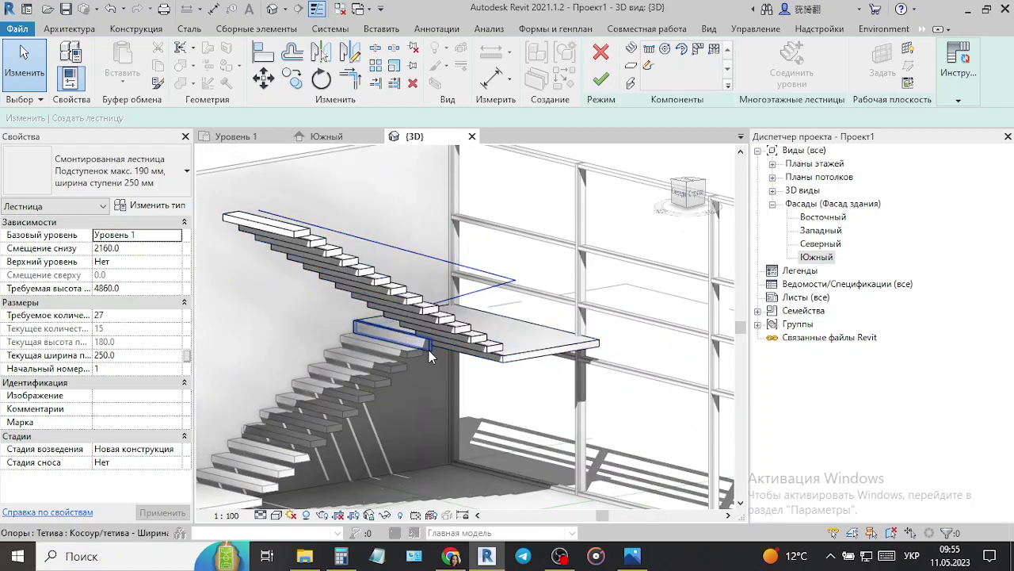
shift+middle_drag(429, 351, 561, 363)
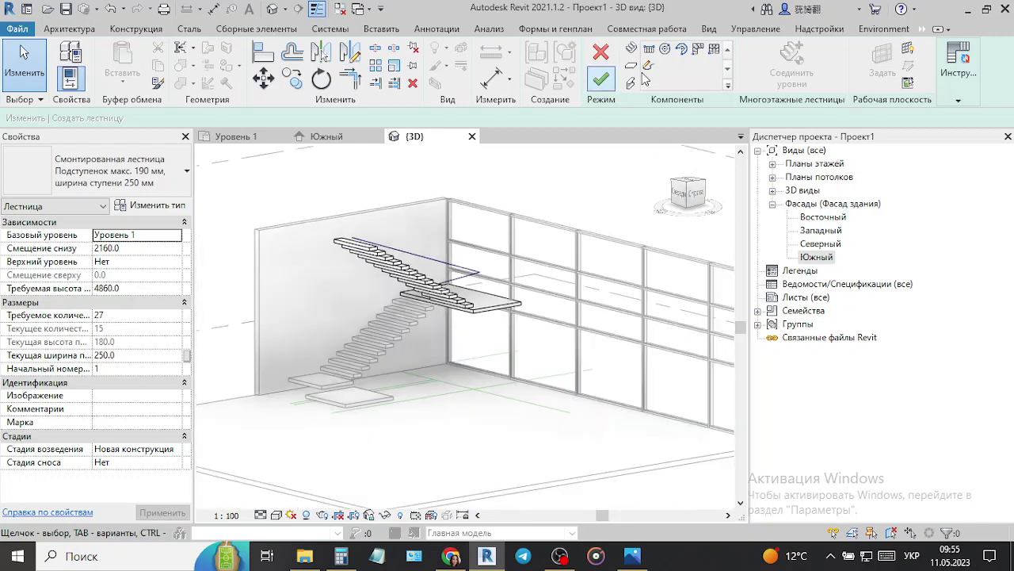
click(600, 77)
click(516, 449)
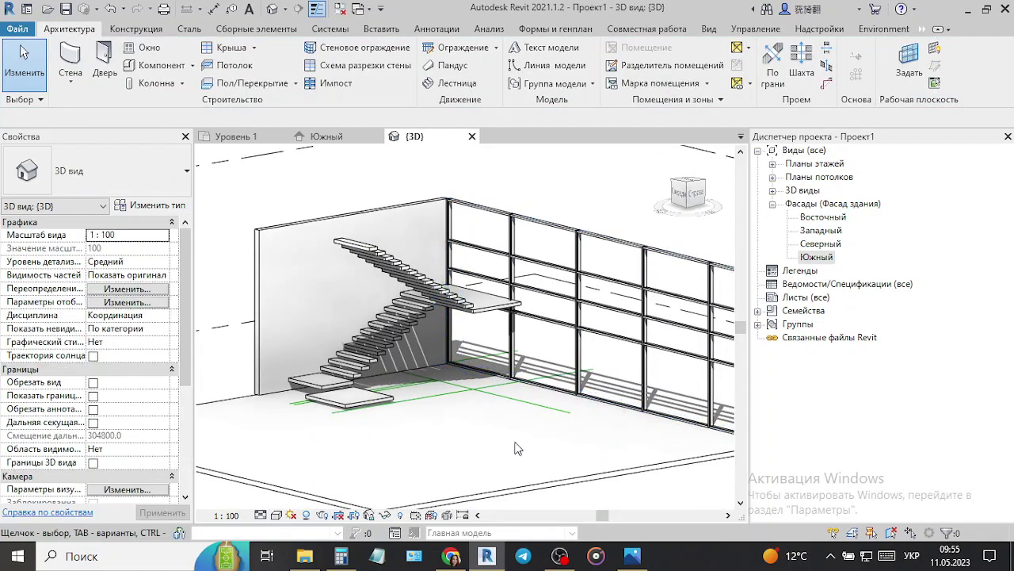
- Inspect the floating treads from the ViewCube top view and several orbits beside the glazed wall
mouse_move(542, 435)
shift+middle_down()
mouse_move(676, 446)
mouse_move(649, 489)
mouse_move(660, 499)
mouse_move(693, 484)
mouse_move(568, 449)
shift+middle_up()
scroll(379, 370, up, 3)
scroll(379, 371, up, 2)
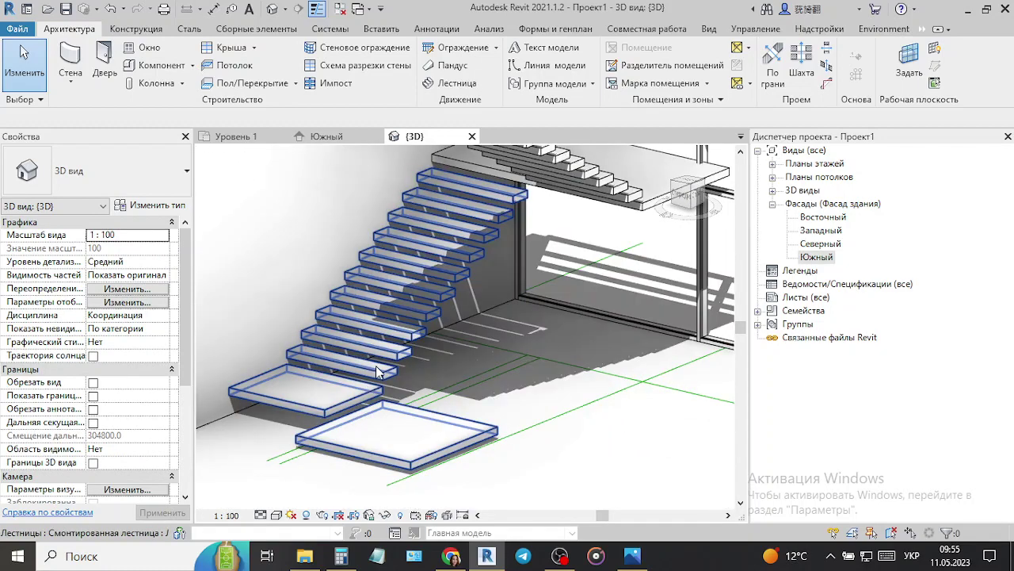
click(379, 377)
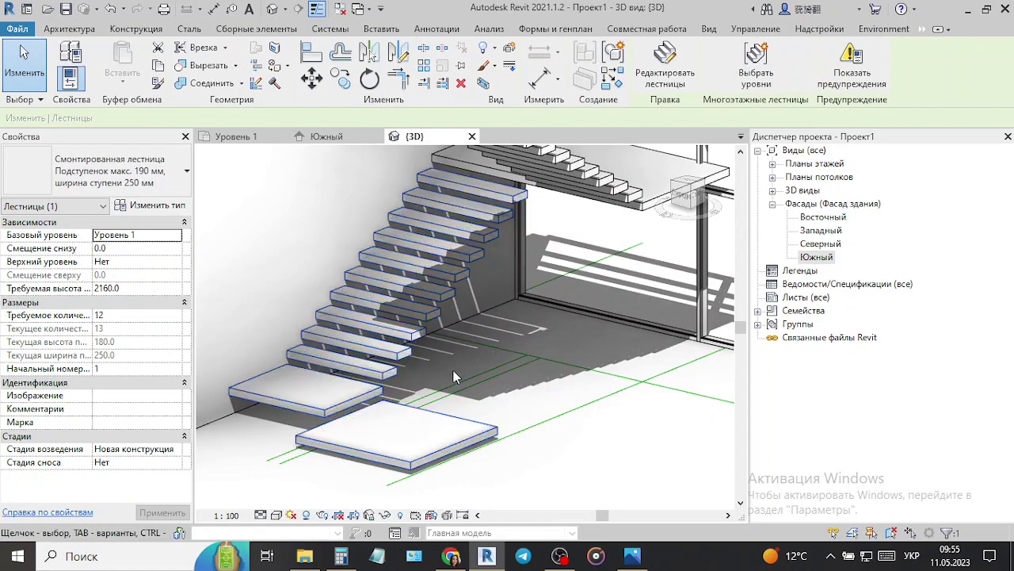
shift+middle_drag(489, 313, 704, 181)
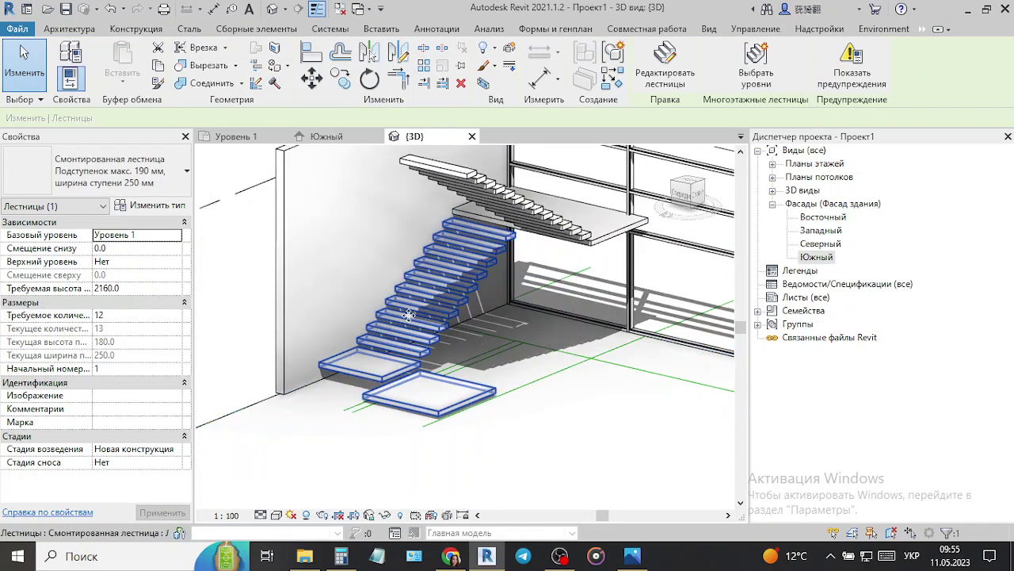
click(694, 186)
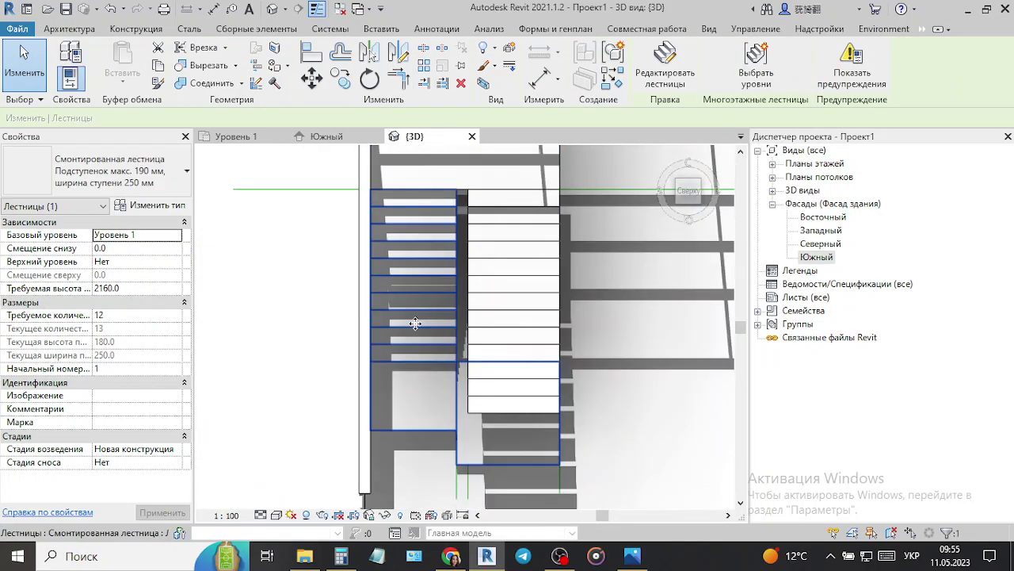
scroll(388, 376, up, 3)
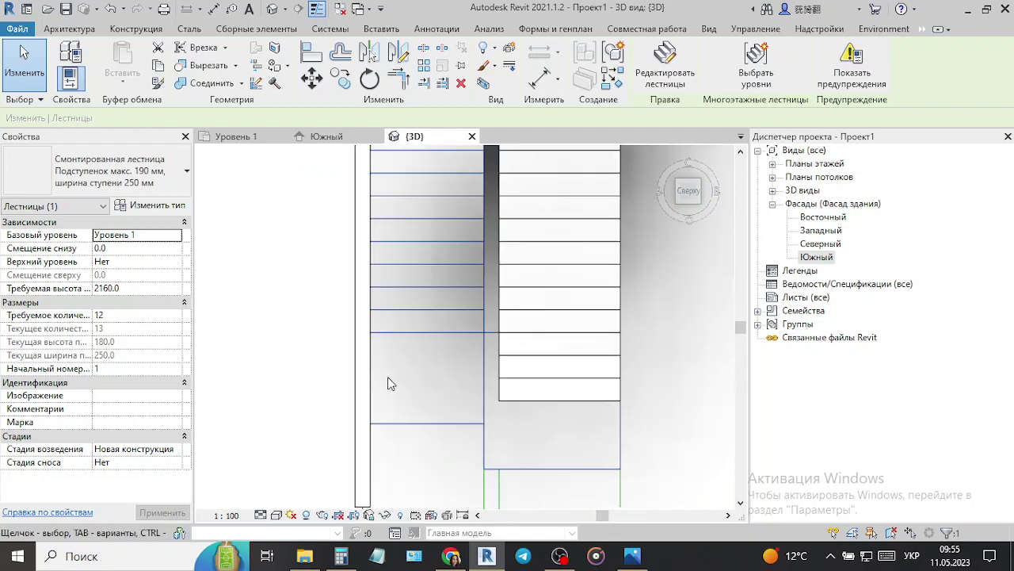
scroll(405, 388, up, 2)
shift+middle_drag(410, 395, 294, 385)
scroll(278, 373, up, 3)
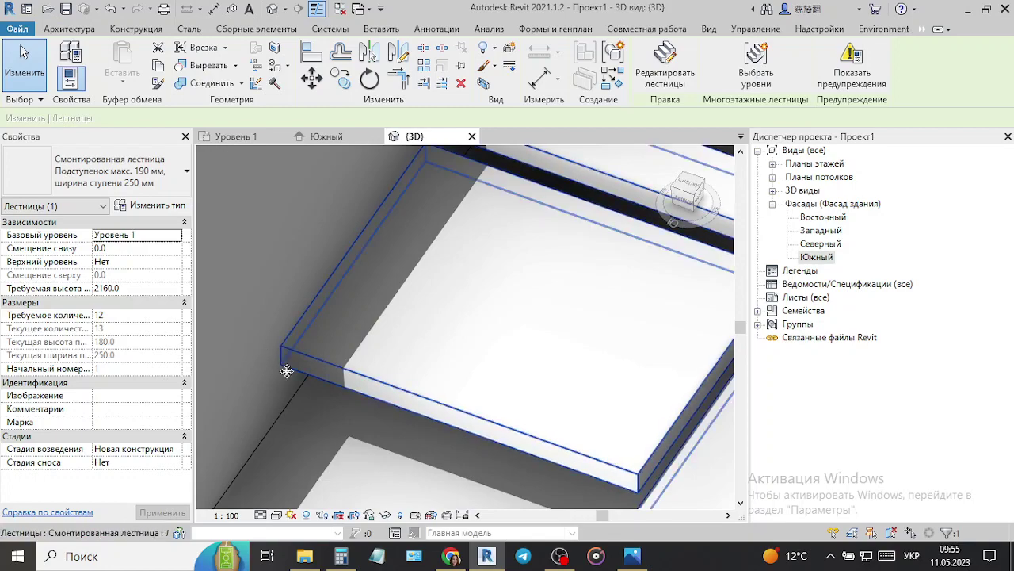
scroll(274, 356, down, 3)
scroll(287, 389, down, 5)
shift+middle_drag(476, 431, 381, 190)
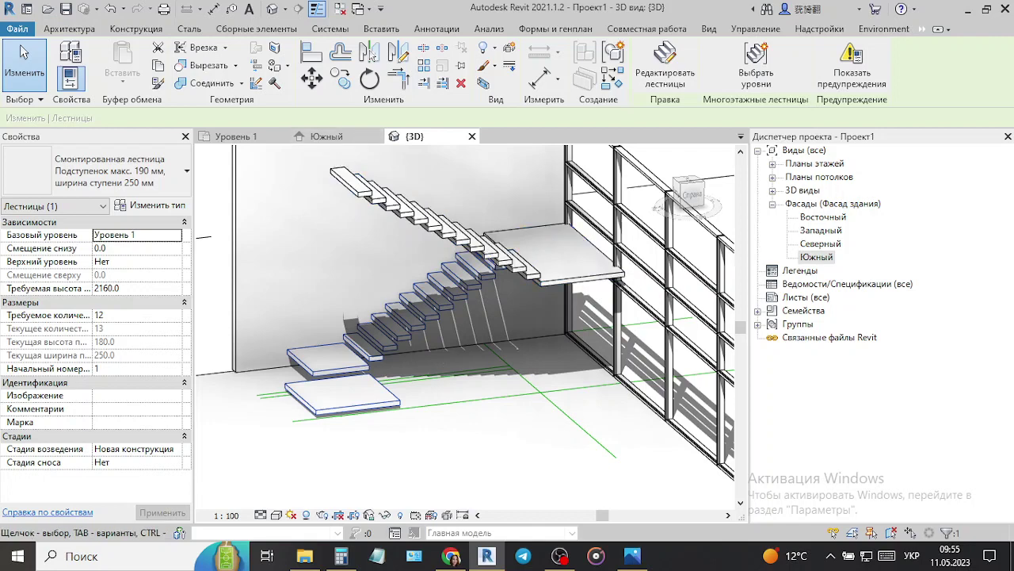
- Compare the stair with the floating-stair reference photo, then return to the Уровень 1 plan
click(642, 560)
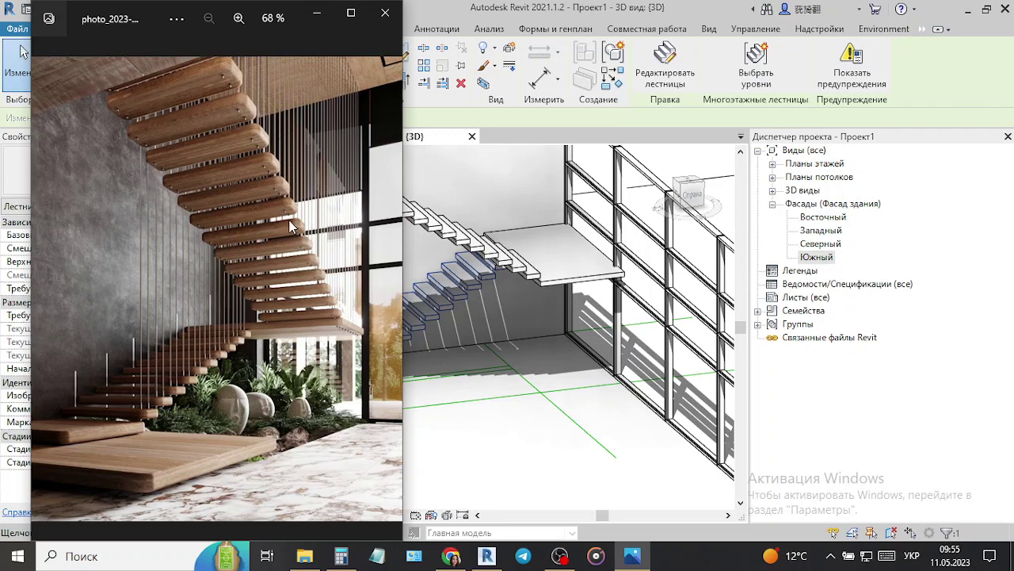
click(317, 17)
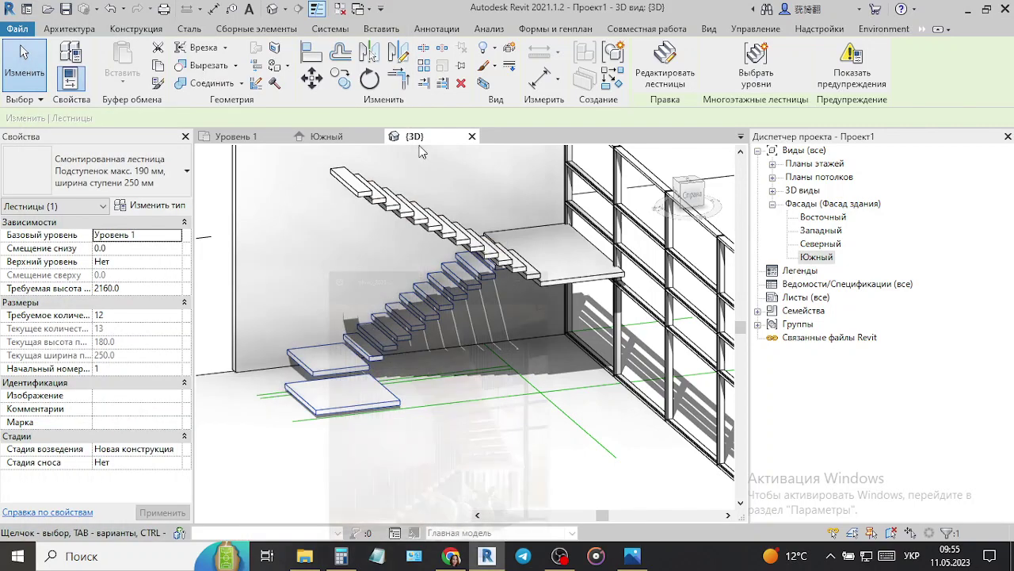
scroll(437, 396, down, 2)
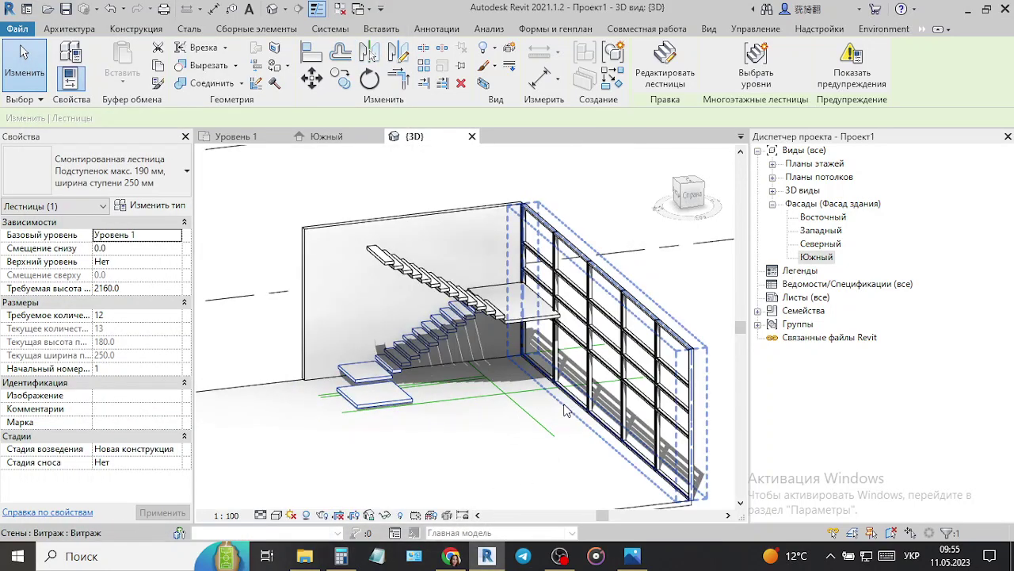
click(252, 138)
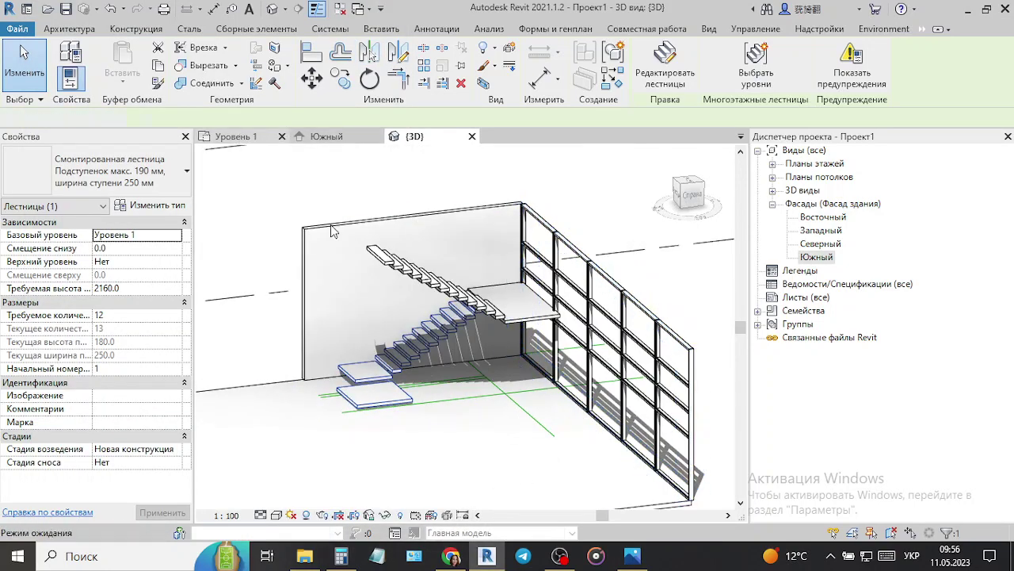
- Select the curtain wall and start Align, then cancel it and clear the selection
scroll(378, 195, up, 3)
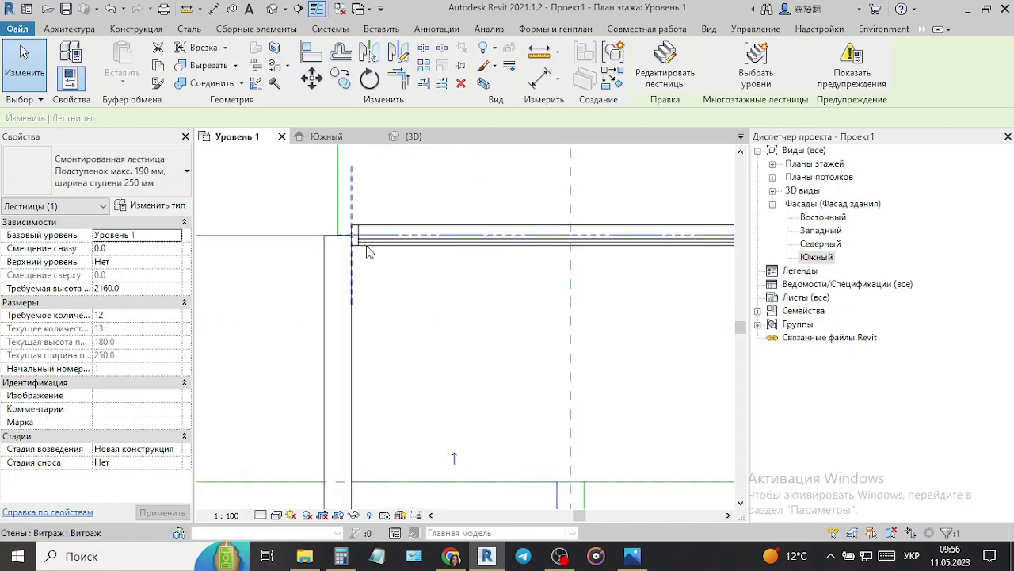
click(390, 274)
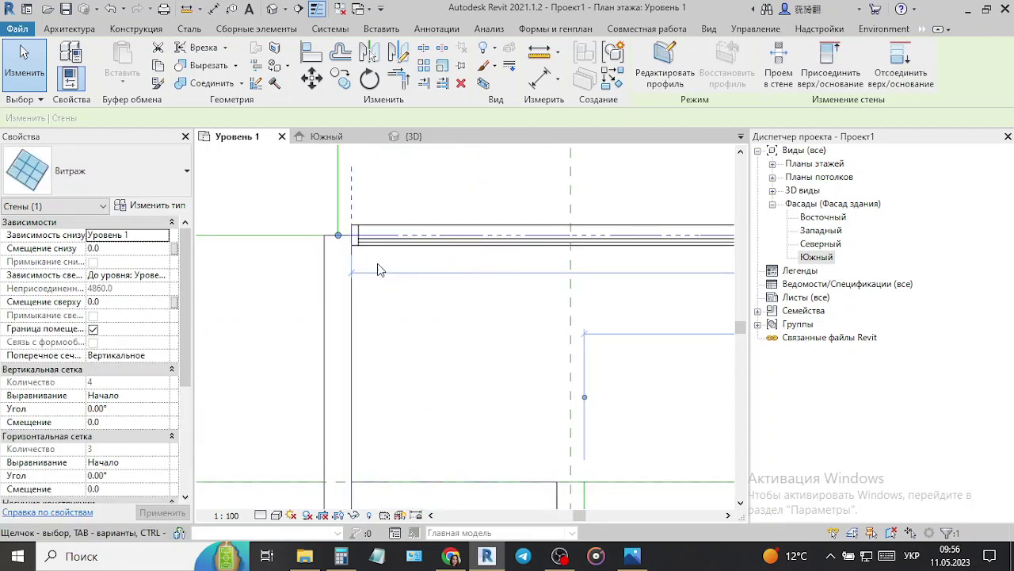
click(311, 52)
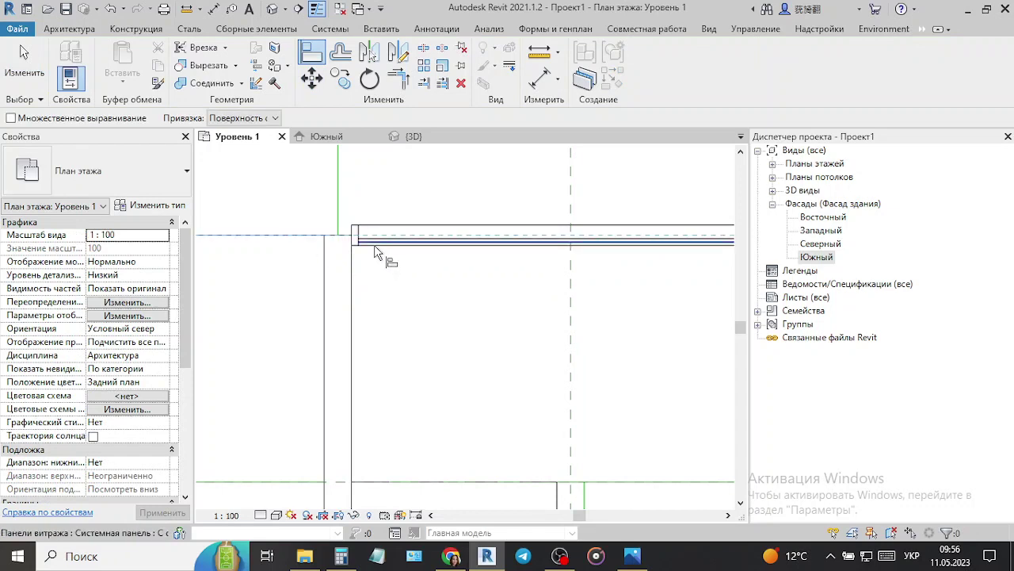
scroll(376, 255, up, 1)
scroll(348, 251, up, 1)
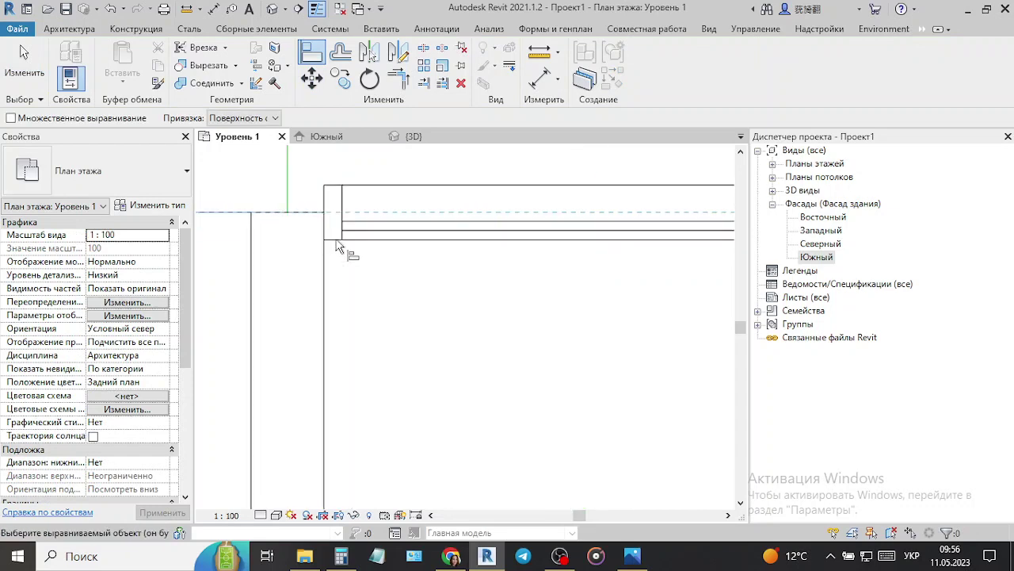
key(Escape)
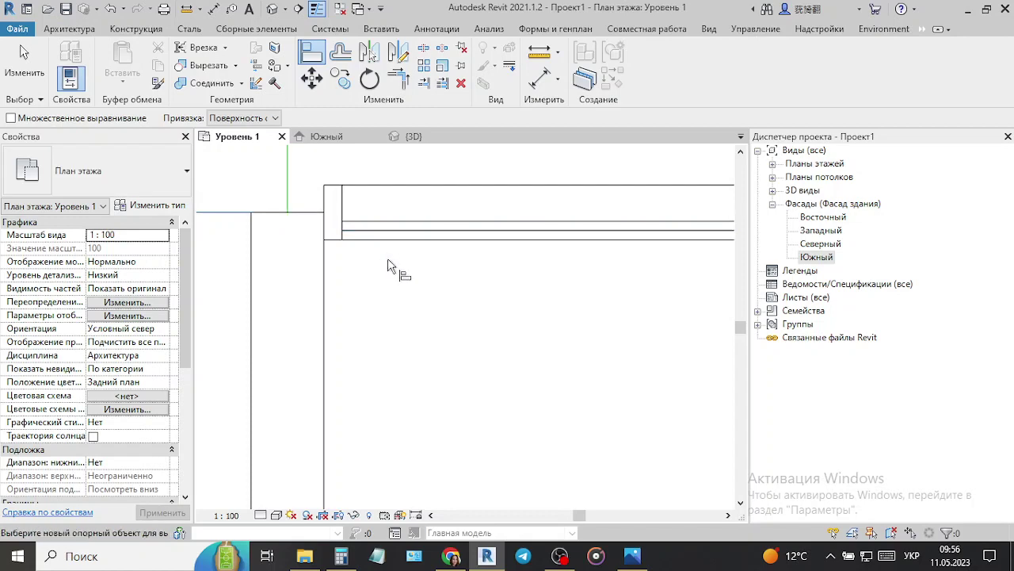
key(Escape)
click(352, 214)
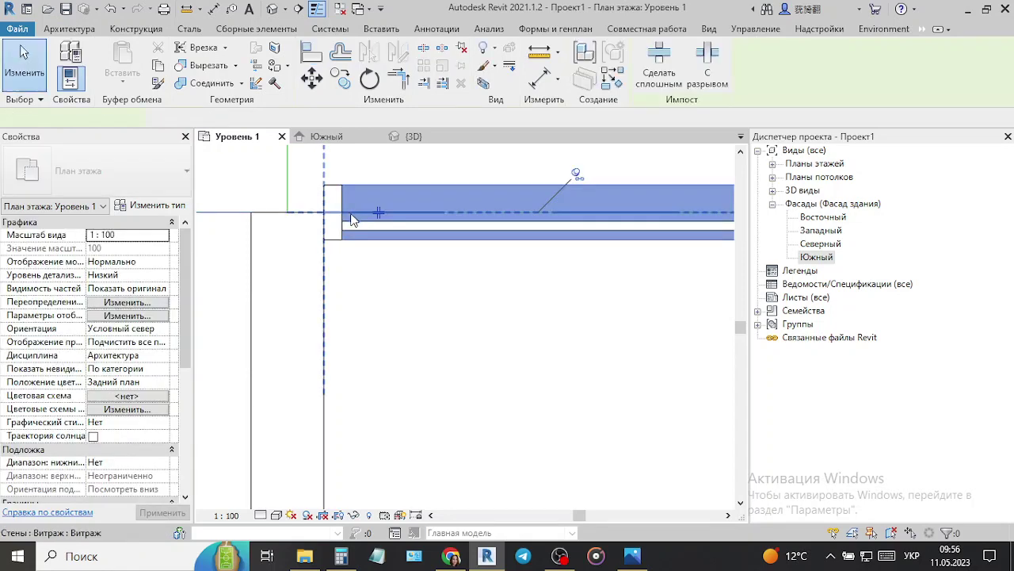
key(Escape)
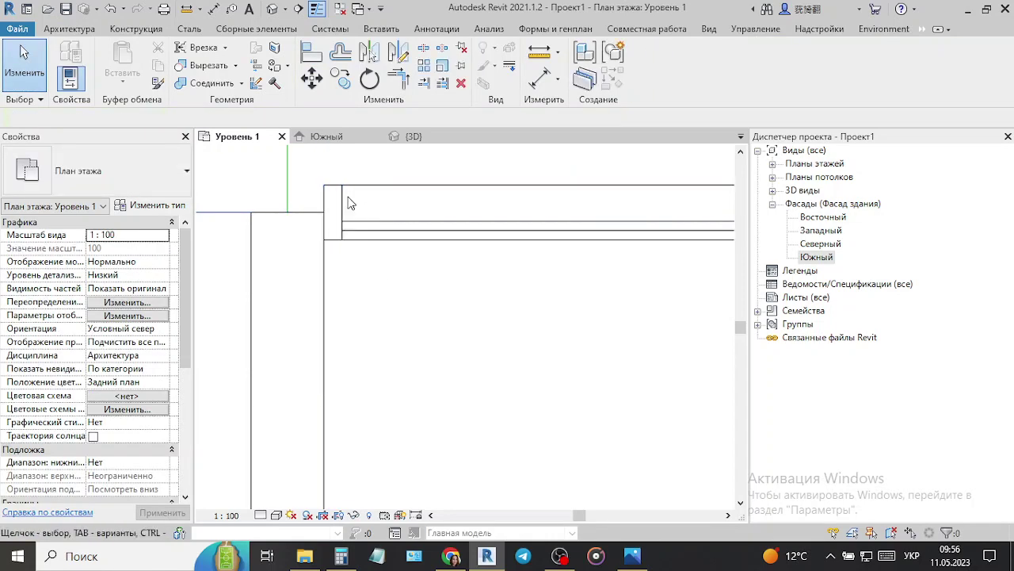
- Move the curtain wall upward with MV, unjoining it from the adjoining wall
click(291, 239)
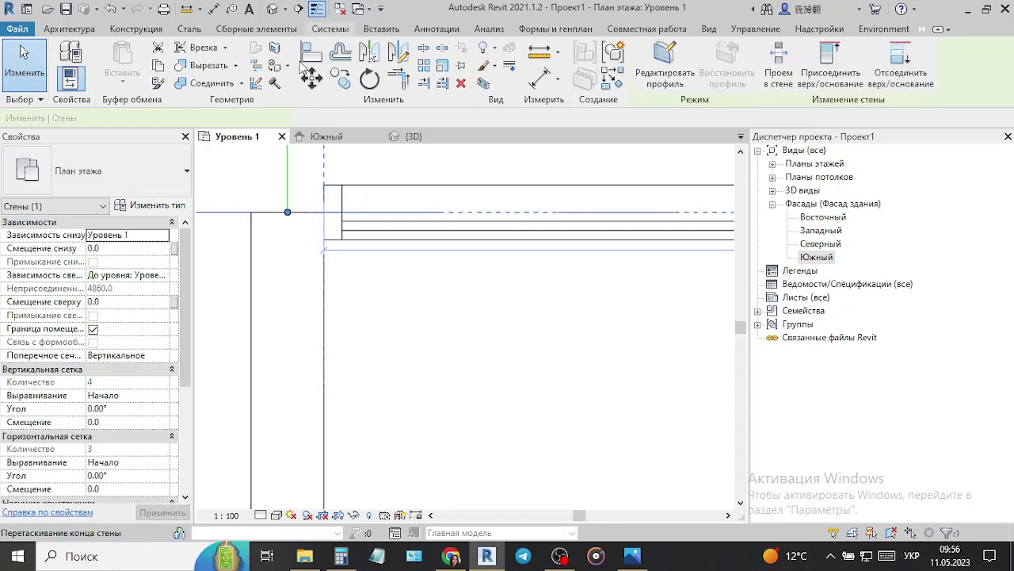
key(m)
key(v)
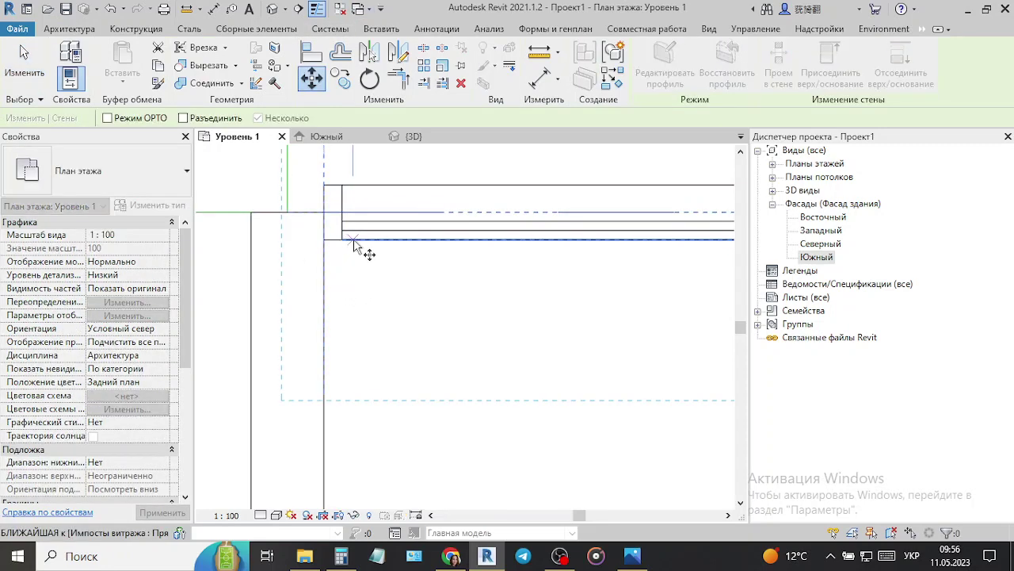
click(353, 232)
click(355, 208)
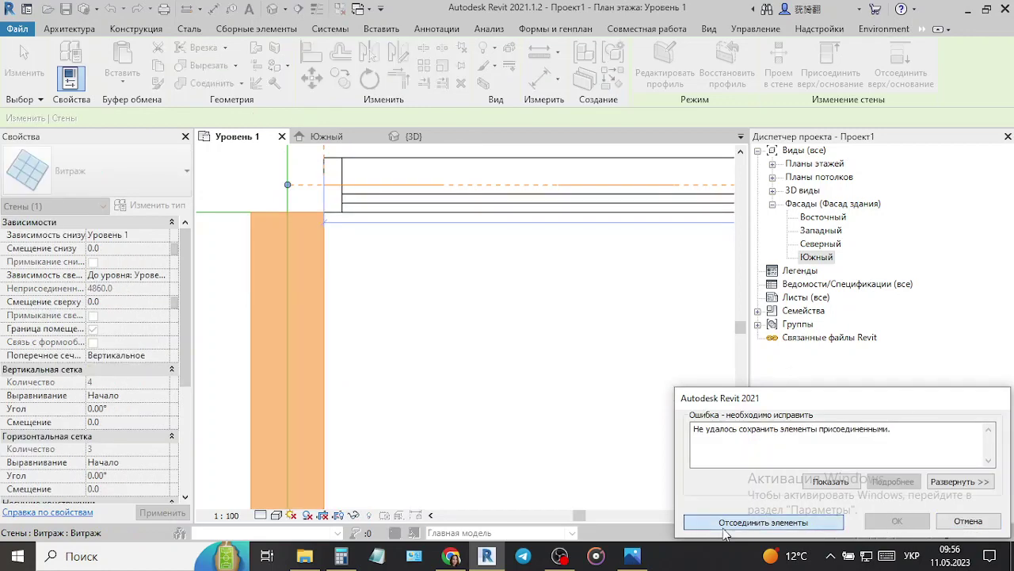
click(763, 522)
click(448, 376)
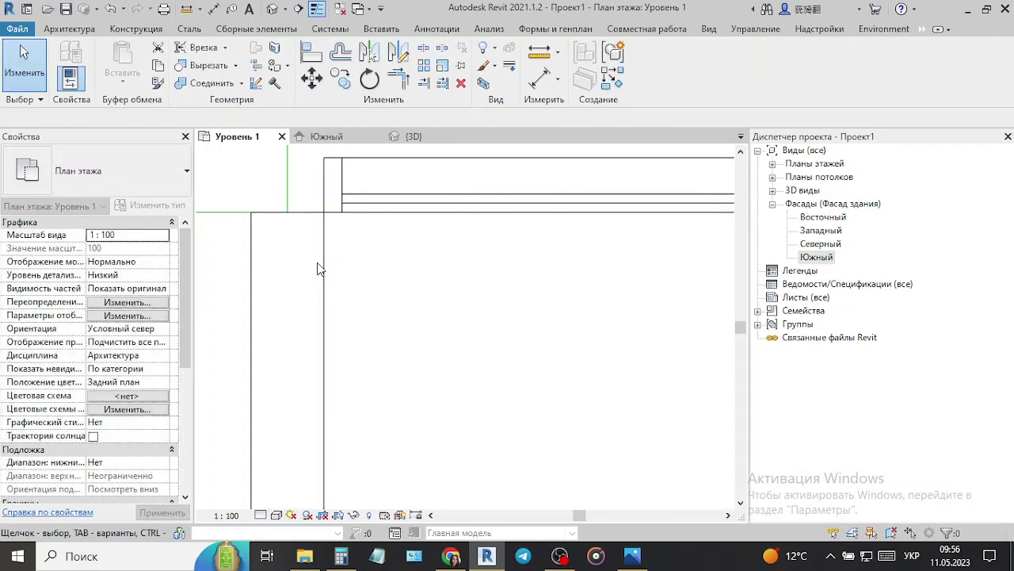
- Align the adjoining basic wall to the curtain wall face
click(268, 282)
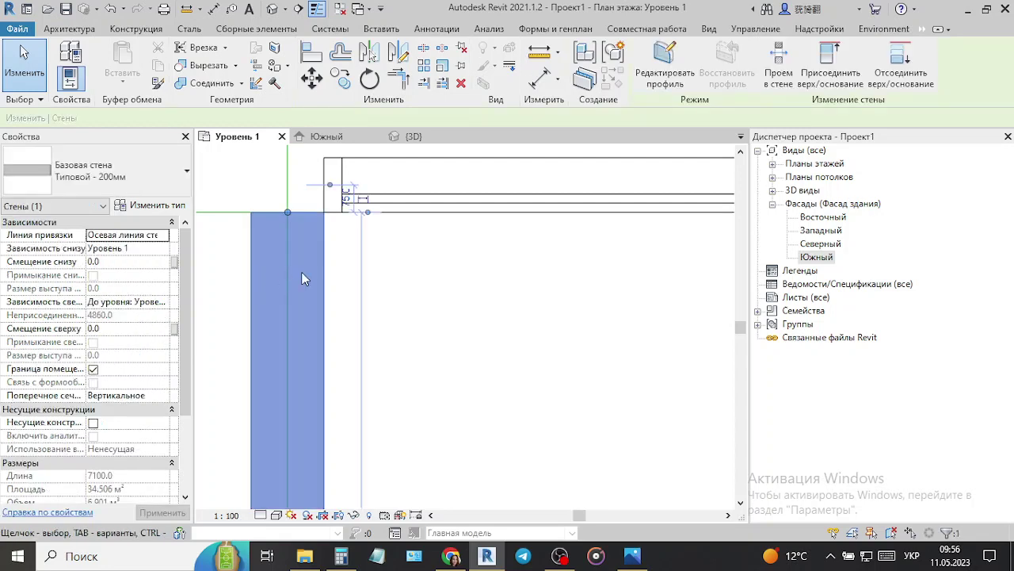
click(311, 52)
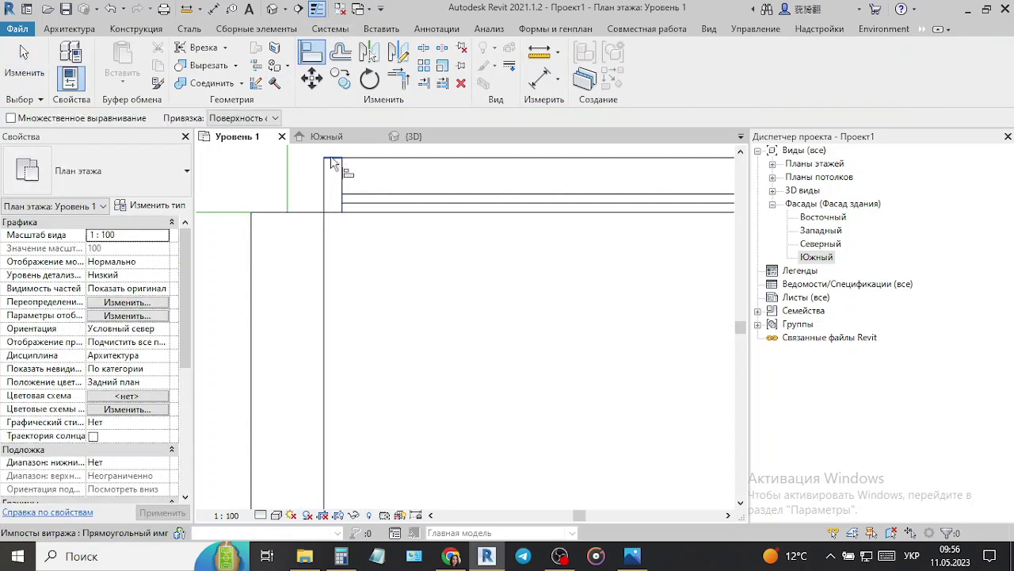
click(323, 237)
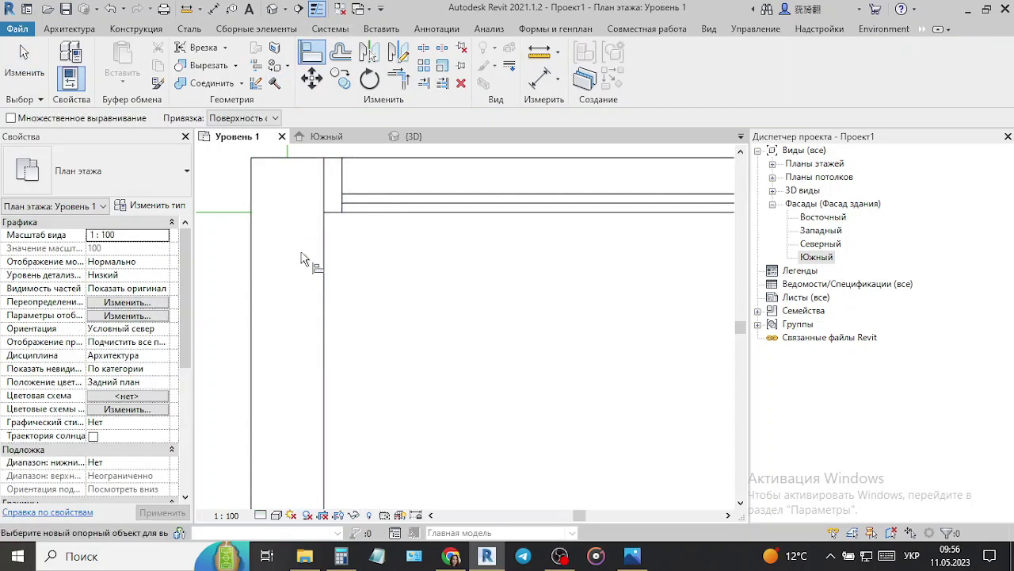
key(Escape)
key(Escape)
scroll(292, 228, down, 4)
scroll(292, 228, down, 3)
key(Escape)
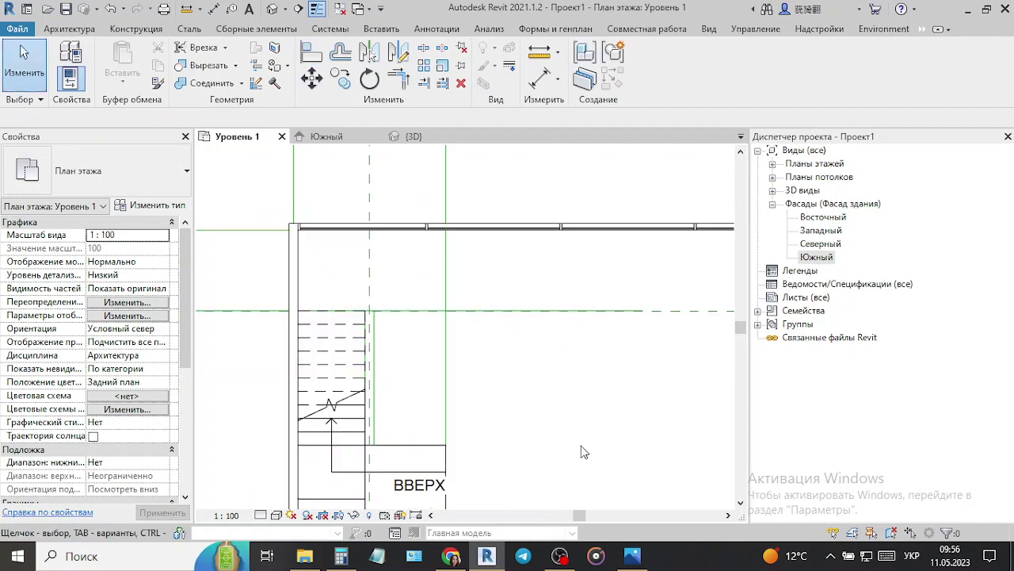
mouse_move(584, 448)
middle_down()
mouse_move(511, 261)
mouse_move(513, 356)
middle_up()
click(426, 141)
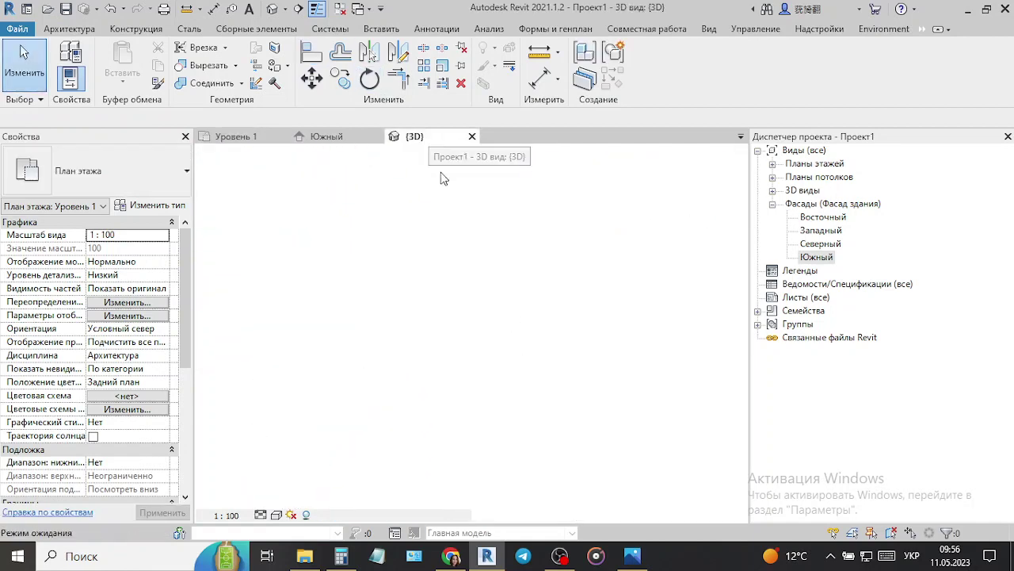
scroll(551, 351, up, 5)
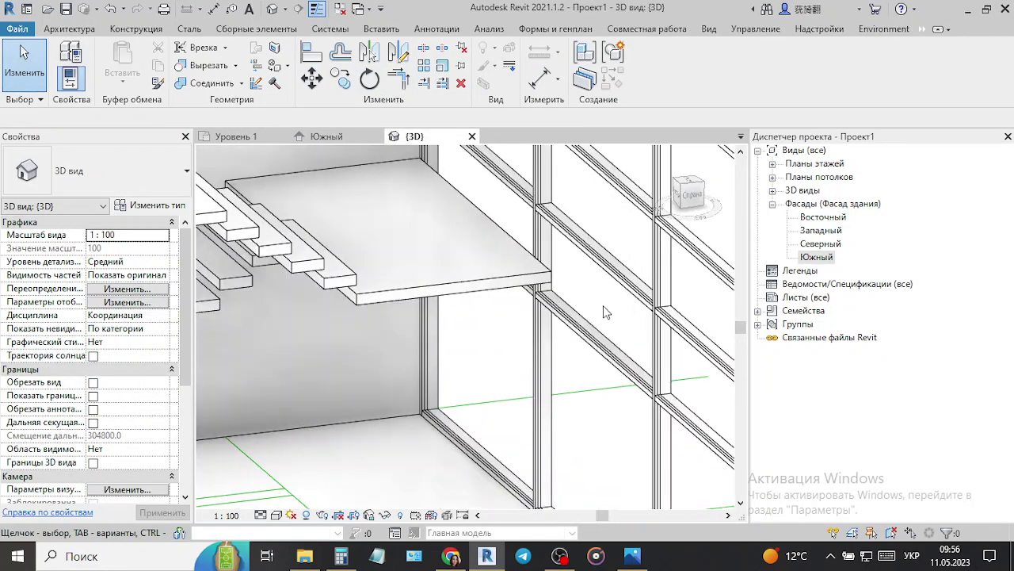
click(634, 556)
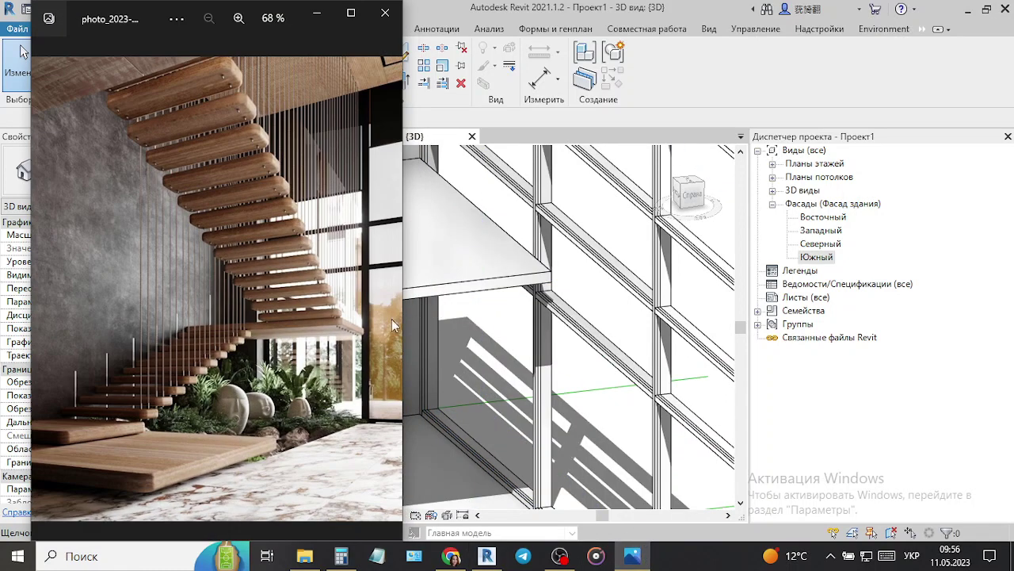
scroll(634, 277, down, 3)
click(633, 556)
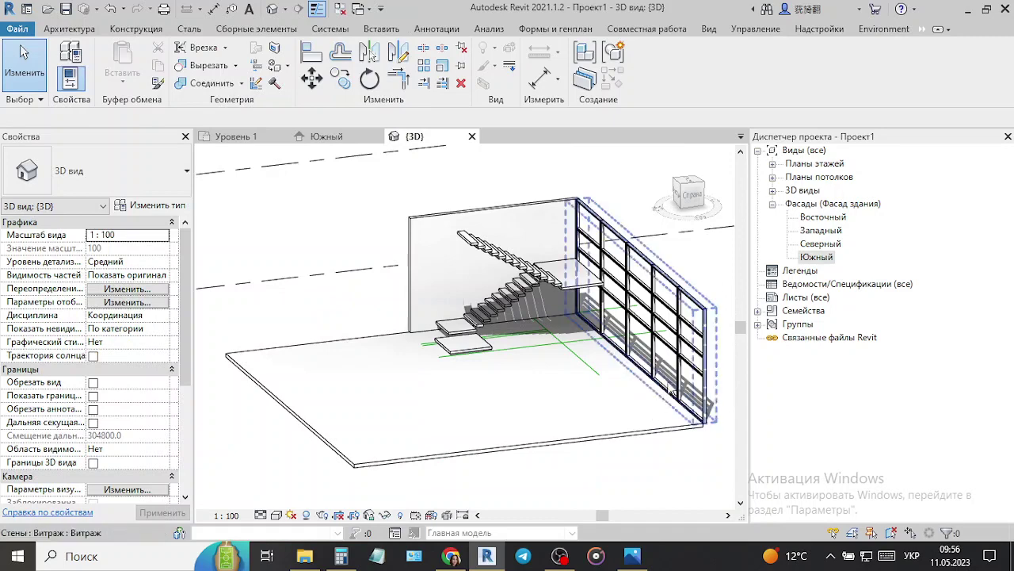
click(590, 420)
mouse_move(590, 420)
shift+middle_down()
mouse_move(561, 414)
mouse_move(544, 508)
mouse_move(501, 367)
shift+middle_up()
scroll(501, 367, up, 2)
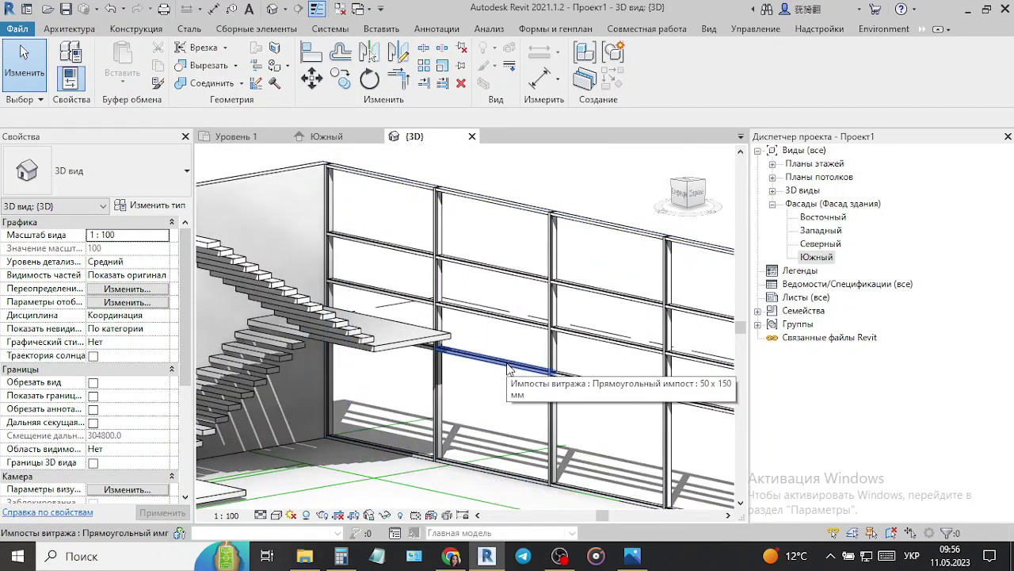
- Remove both segments of the landing-height horizontal grid line using Add/Remove Segments
key(Tab)
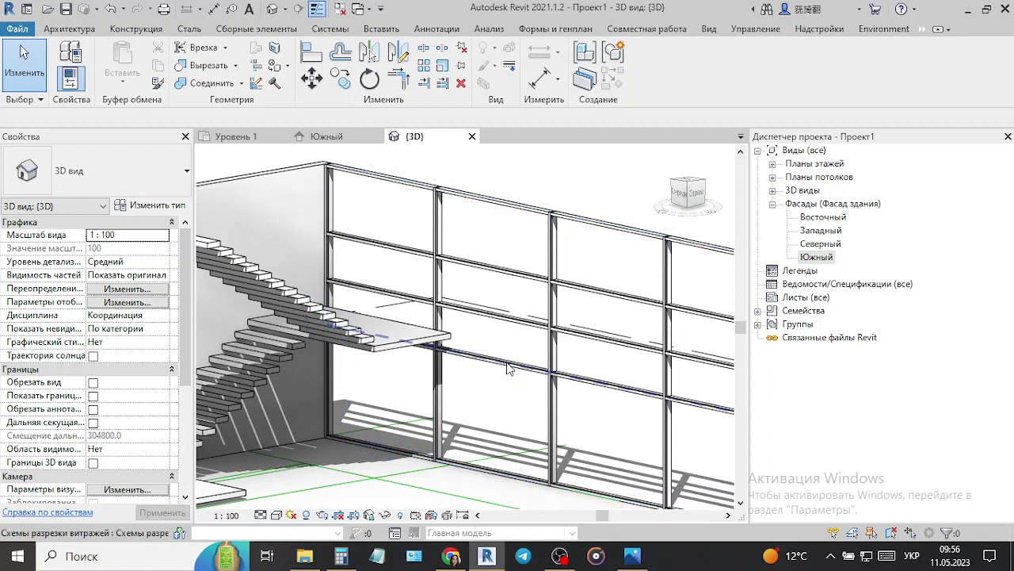
click(509, 369)
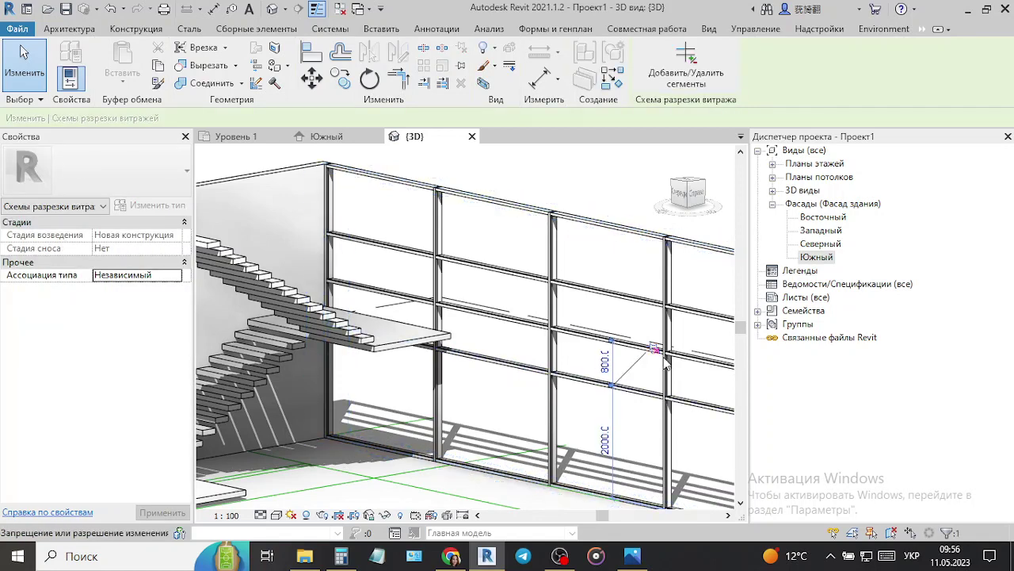
click(668, 65)
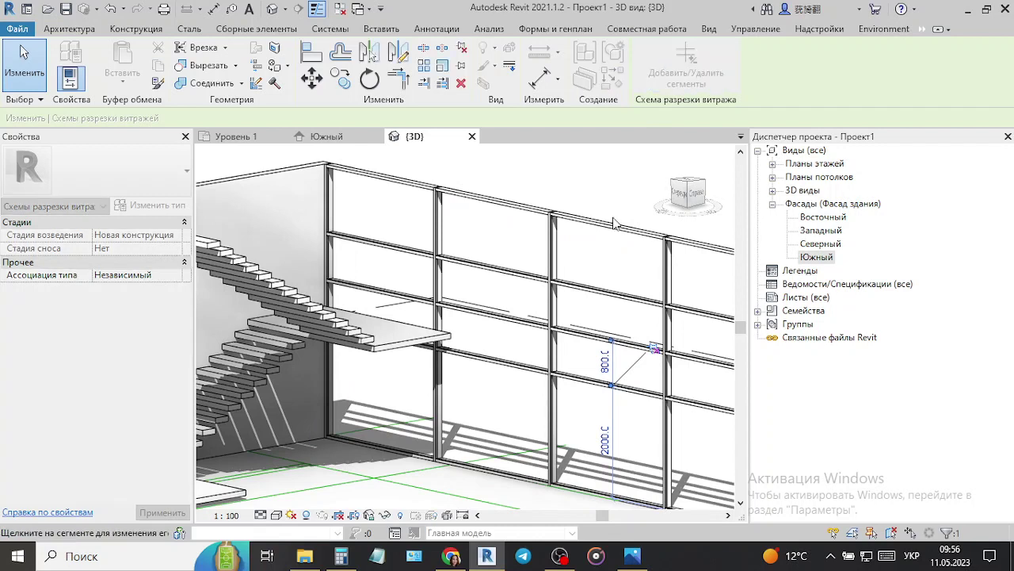
click(581, 385)
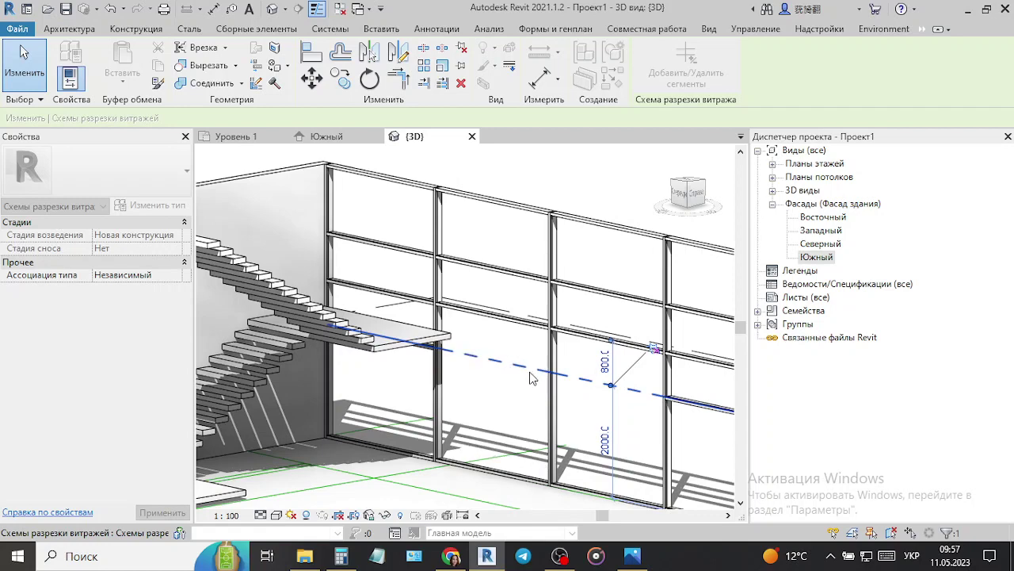
scroll(424, 363, up, 3)
scroll(444, 341, up, 2)
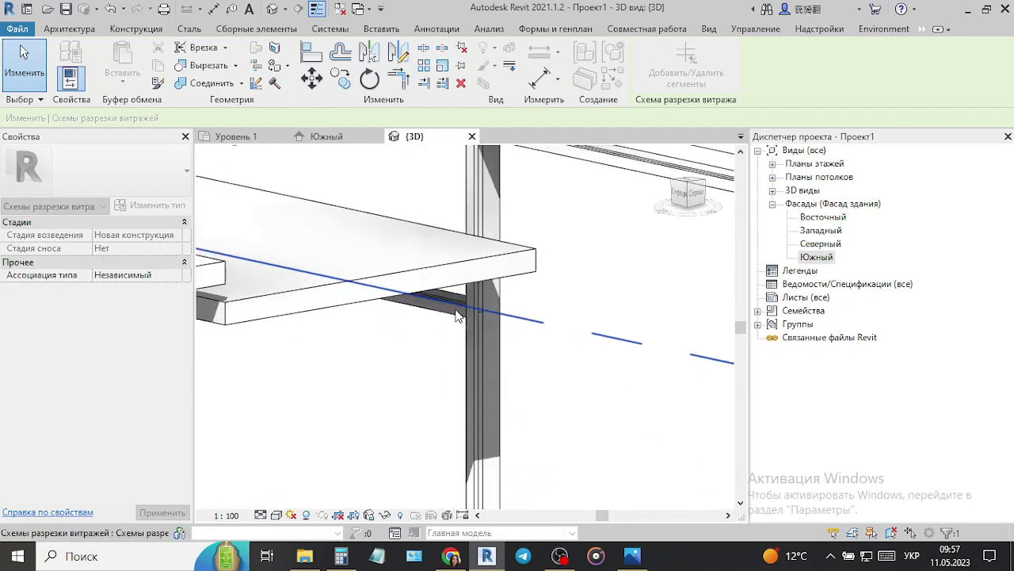
scroll(334, 350, down, 5)
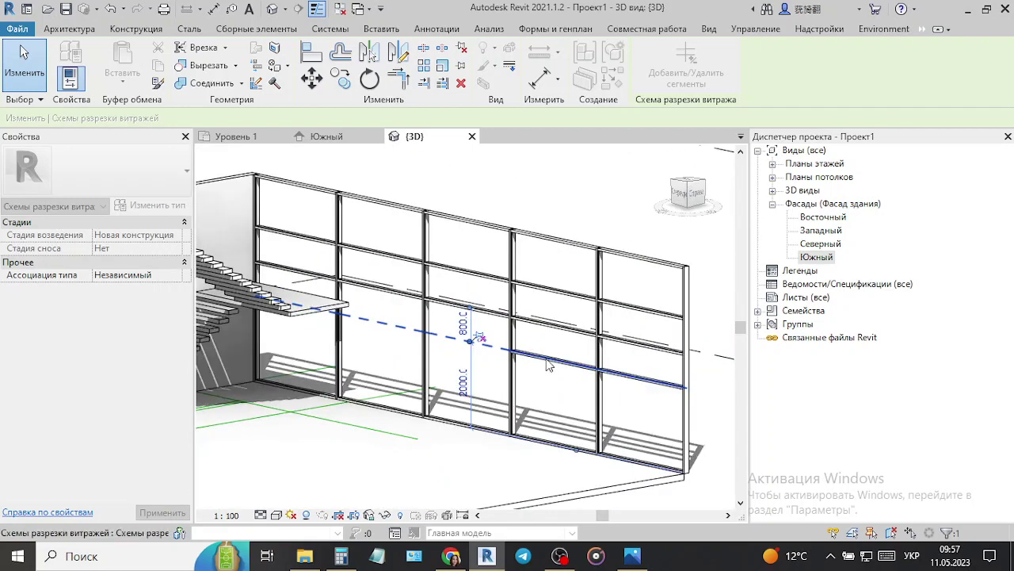
click(624, 379)
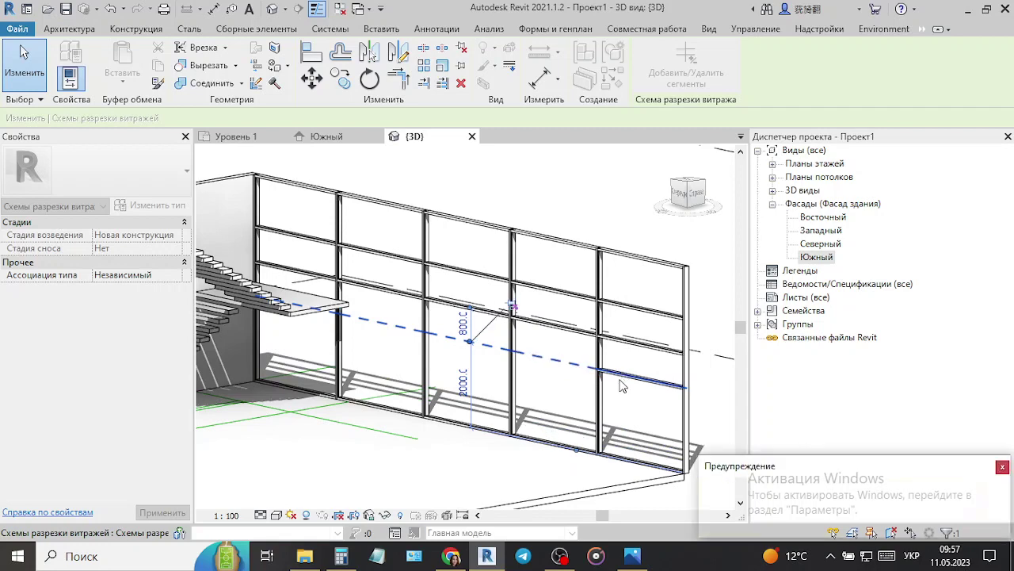
click(23, 64)
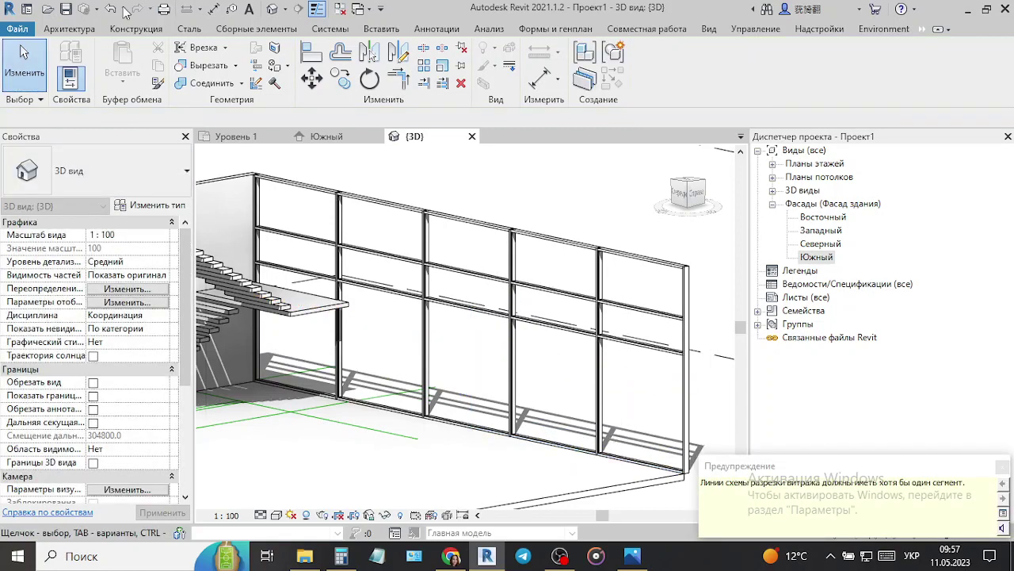
mouse_move(475, 396)
shift+middle_down()
mouse_move(417, 497)
mouse_move(480, 528)
shift+middle_up()
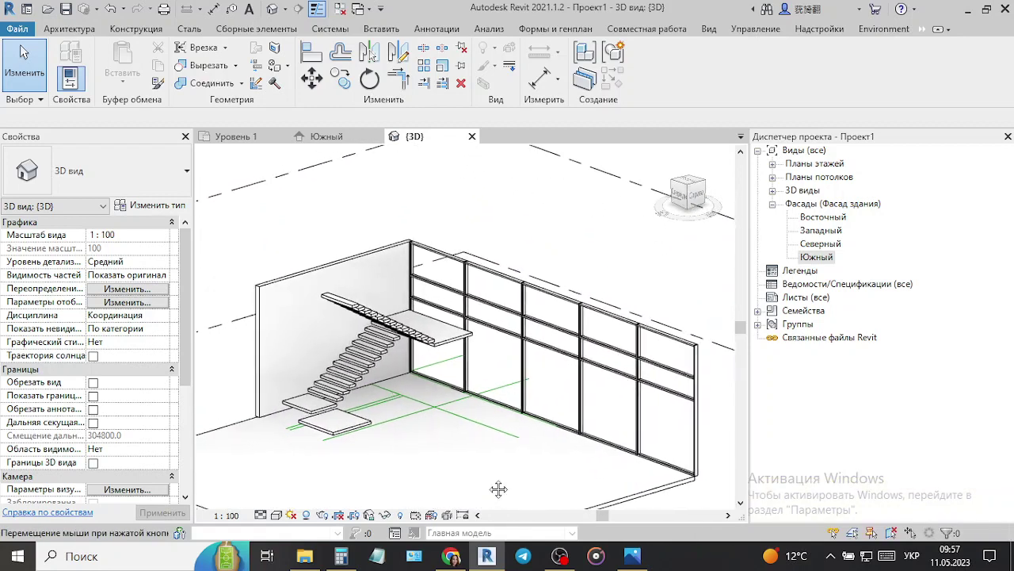
- Hide the green floor model line in the 3D view via Hide in View > Elements
scroll(507, 430, up, 2)
middle_drag(507, 430, 516, 446)
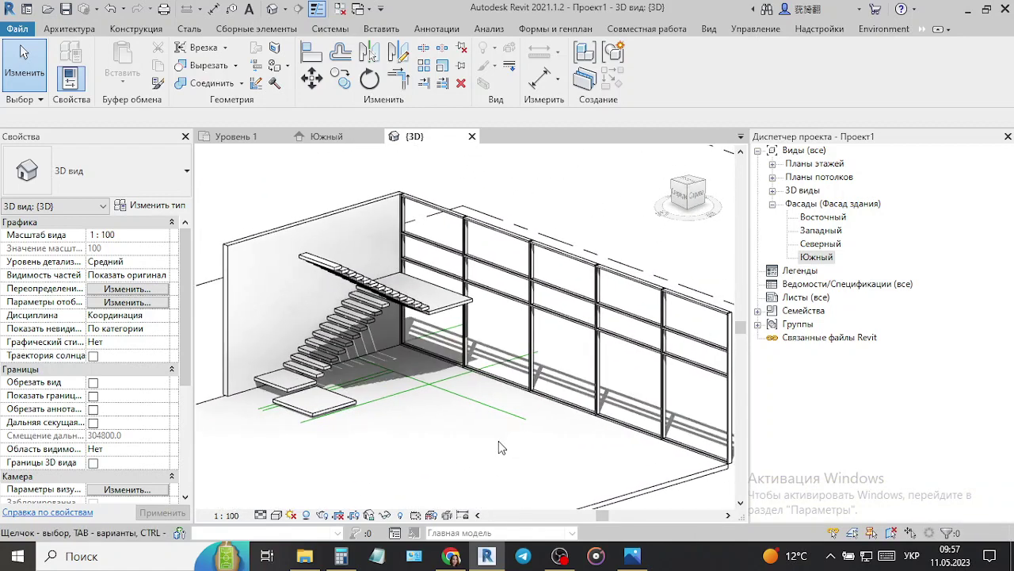
middle_drag(554, 485, 541, 488)
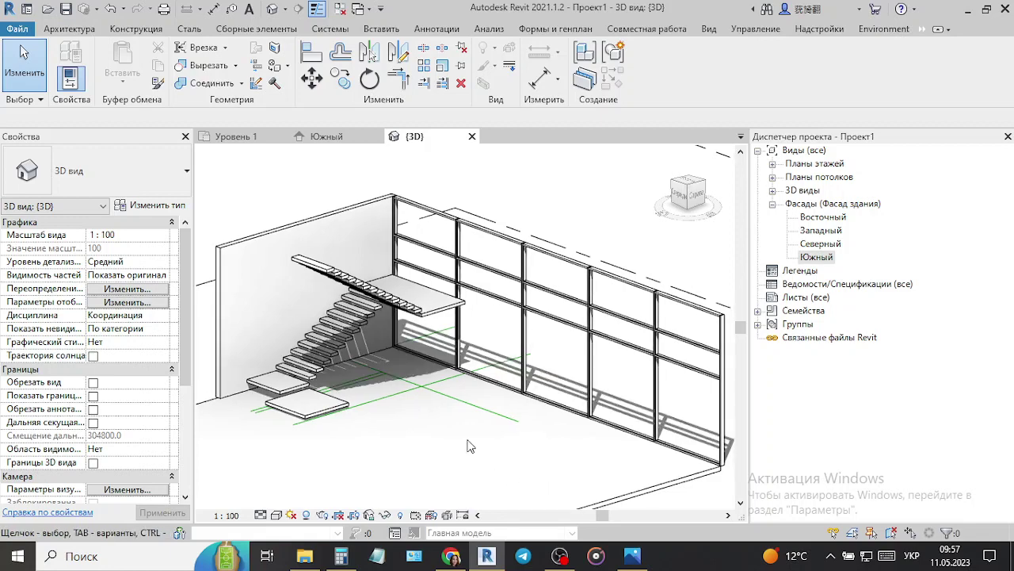
right_click(381, 405)
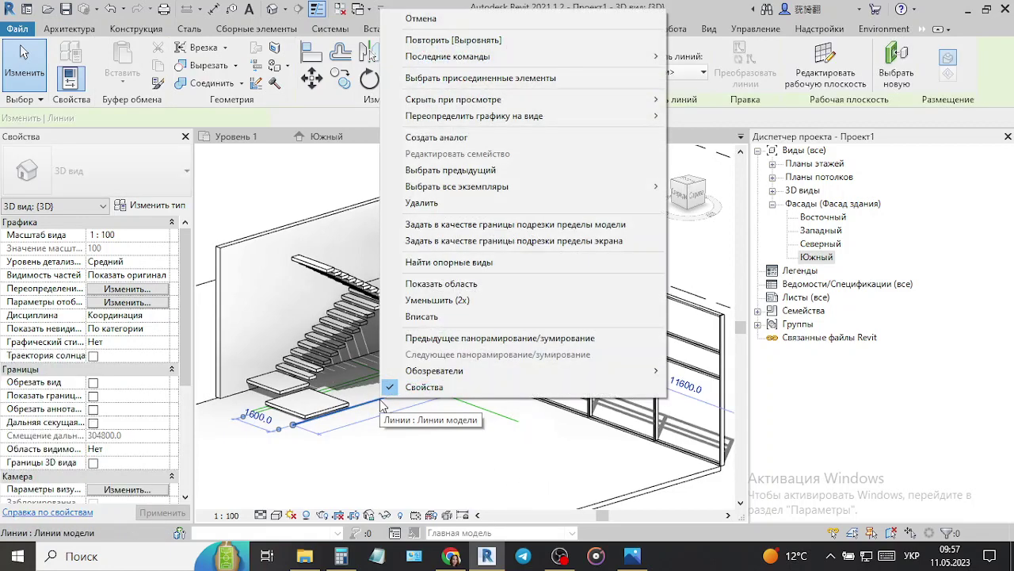
mouse_move(454, 99)
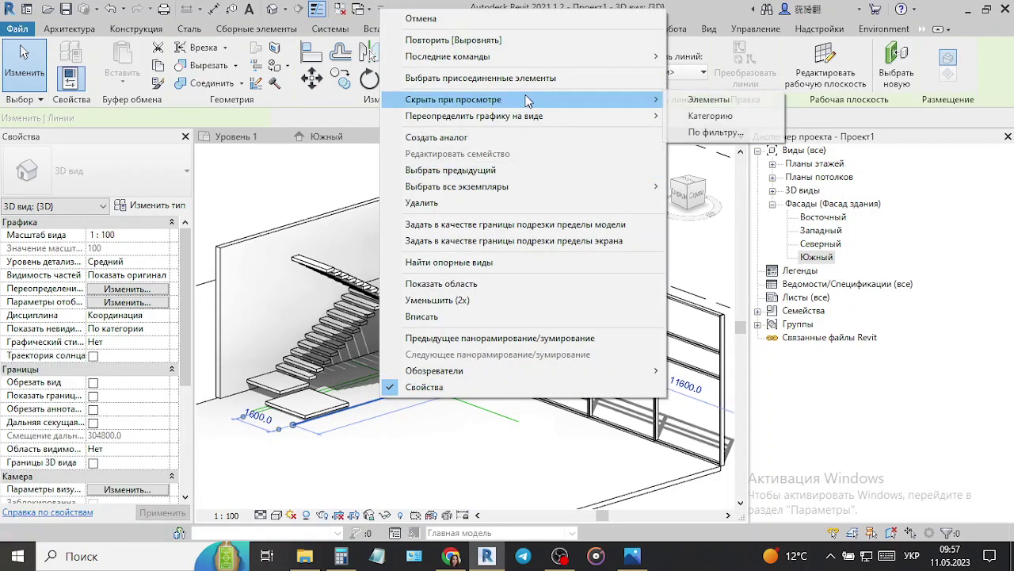
click(697, 99)
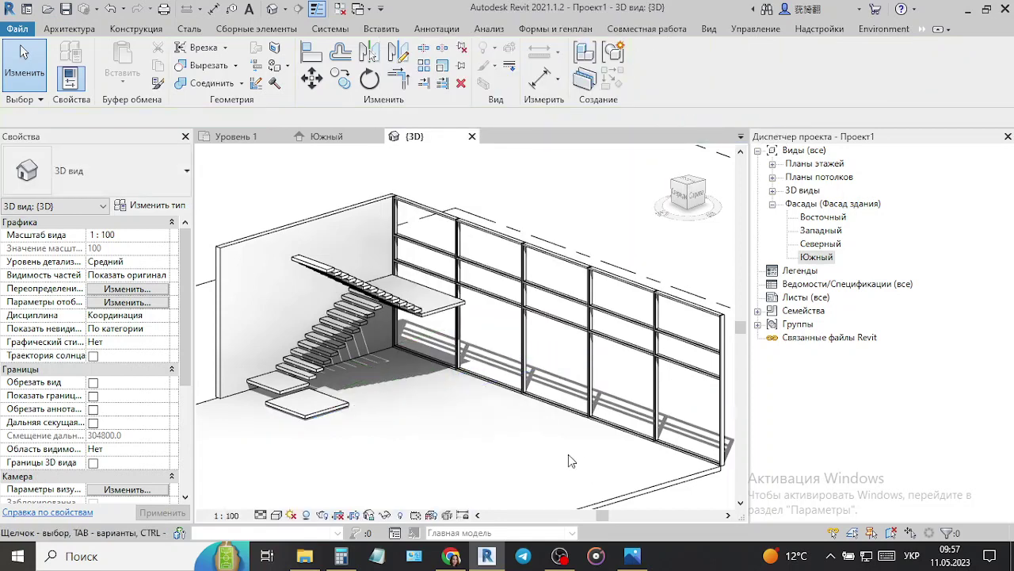
- Orbit closer to the stair and glass wall, then save the project
shift+middle_drag(472, 476, 465, 479)
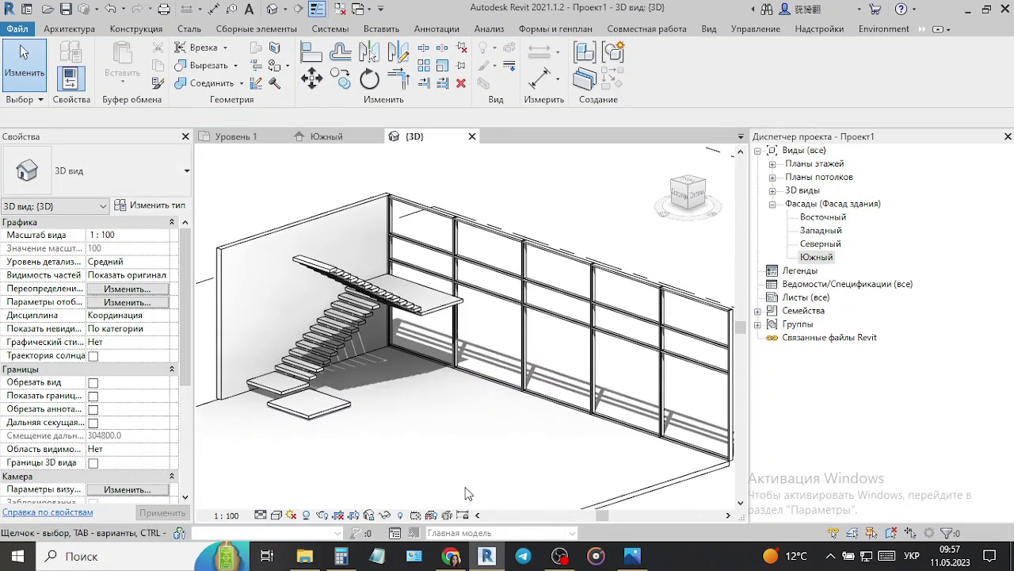
shift+middle_drag(450, 485, 508, 481)
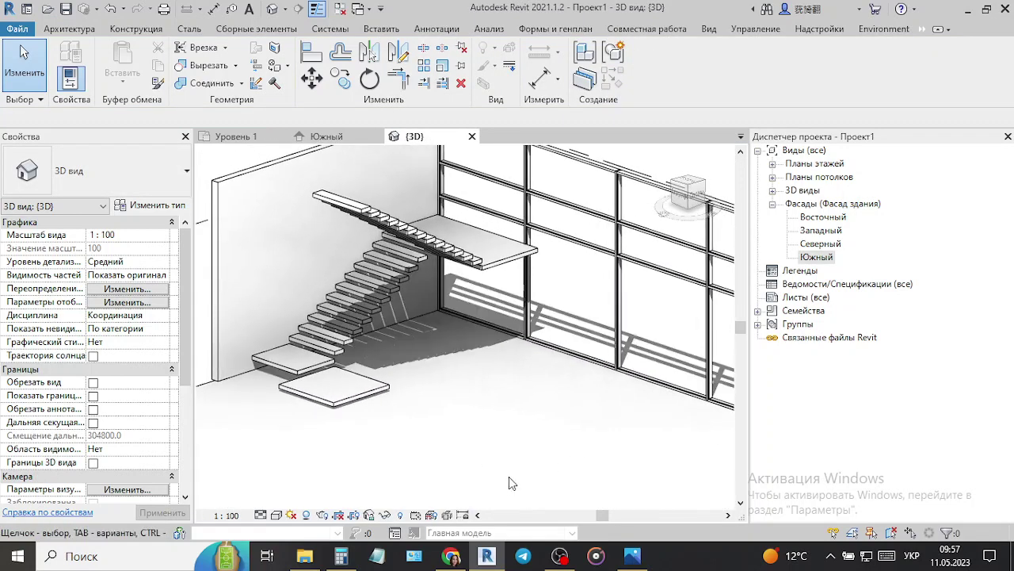
click(65, 8)
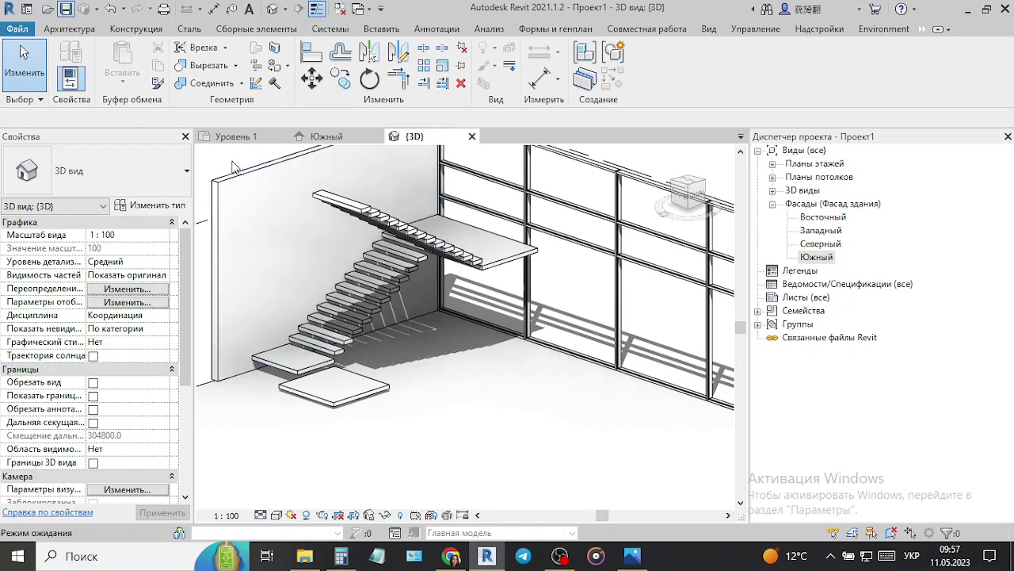
- Glance at the reference photo again, then cancel the Save As dialog without saving
click(635, 562)
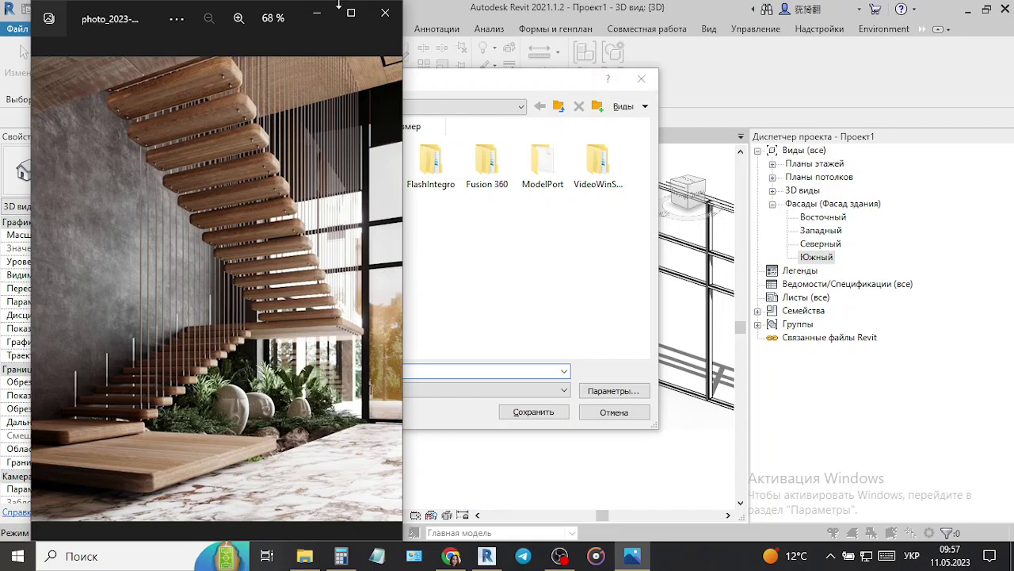
click(562, 294)
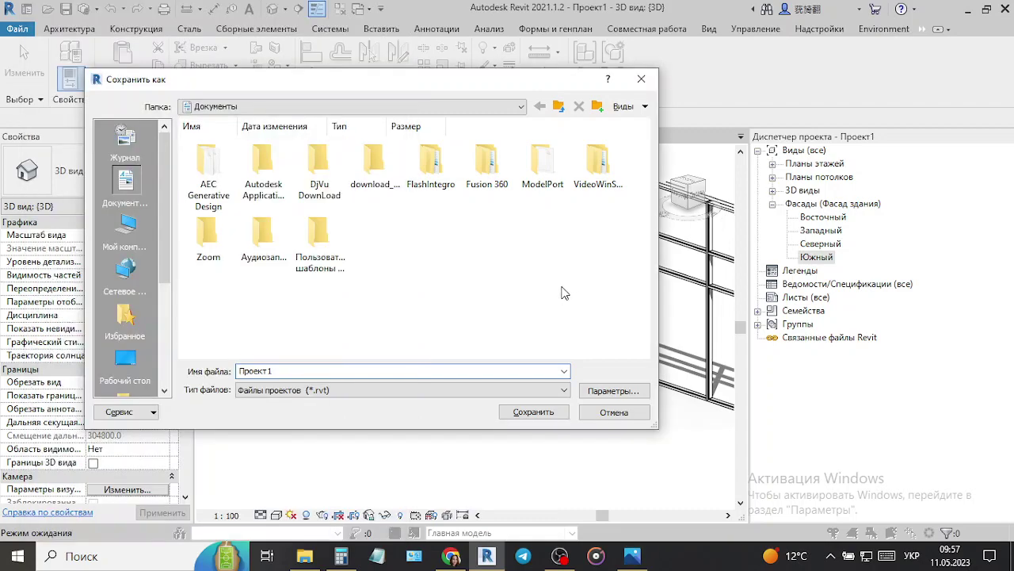
click(641, 79)
- Reframe the 3D stair view and create an in-place model in the Лестницы category, keeping the name Лестницы 1
middle_drag(558, 458, 511, 455)
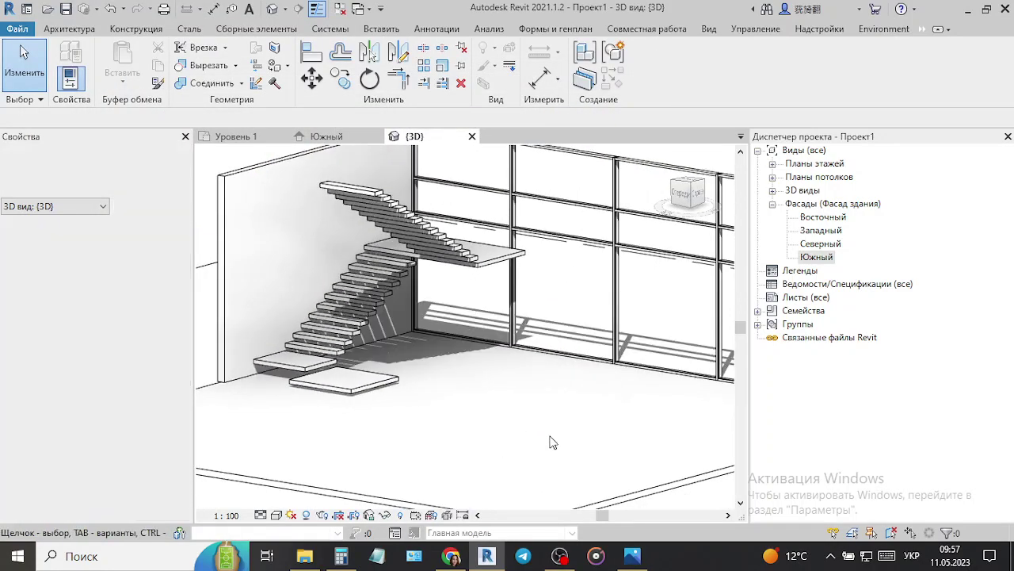
scroll(511, 455, up, 2)
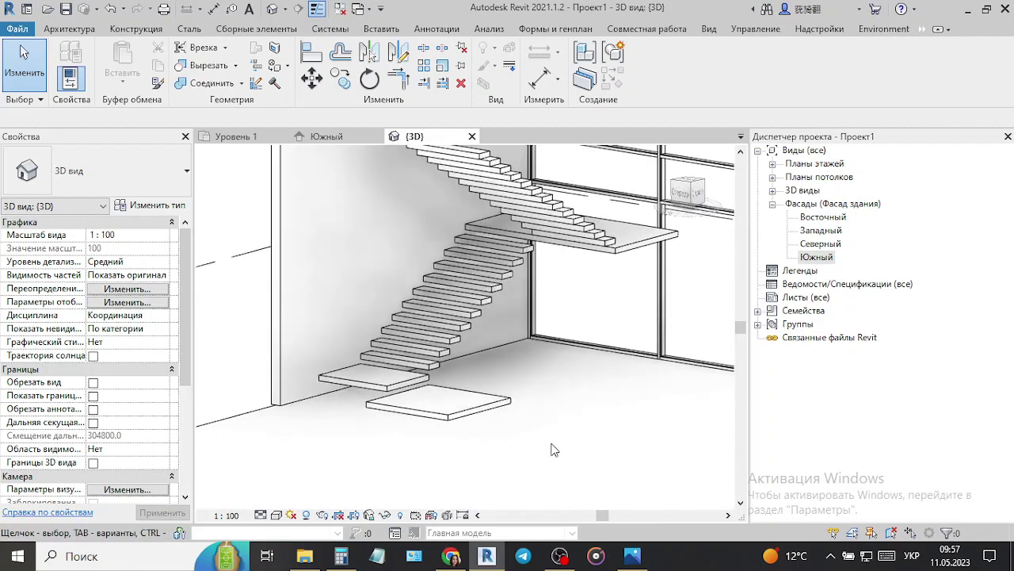
click(68, 29)
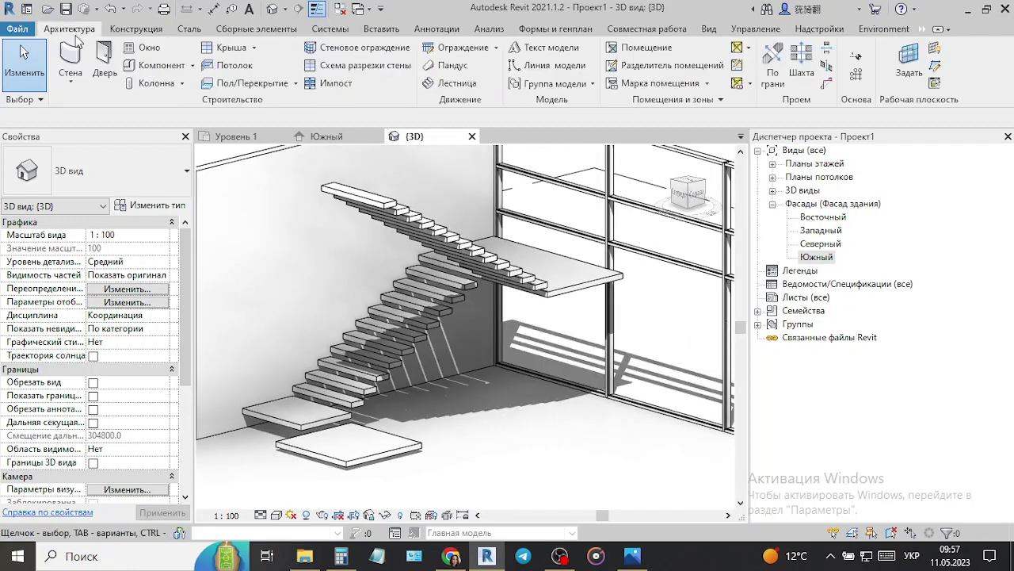
click(192, 67)
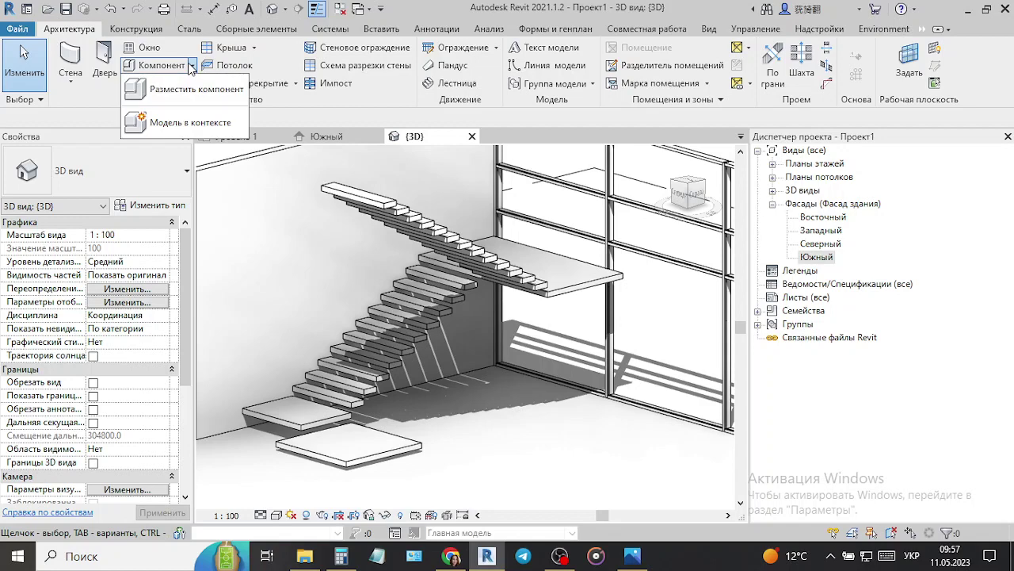
click(199, 124)
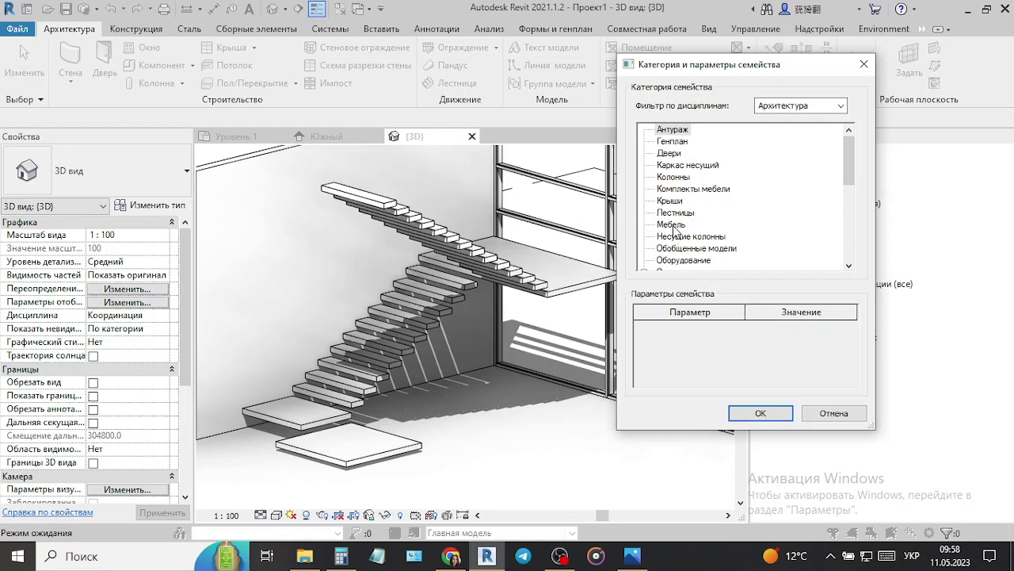
click(675, 212)
click(761, 413)
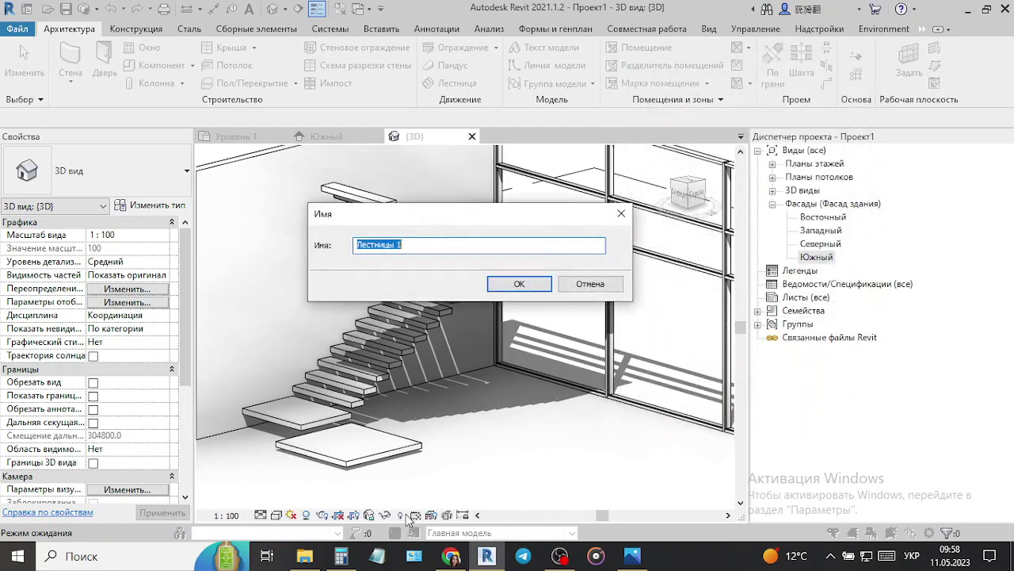
click(519, 284)
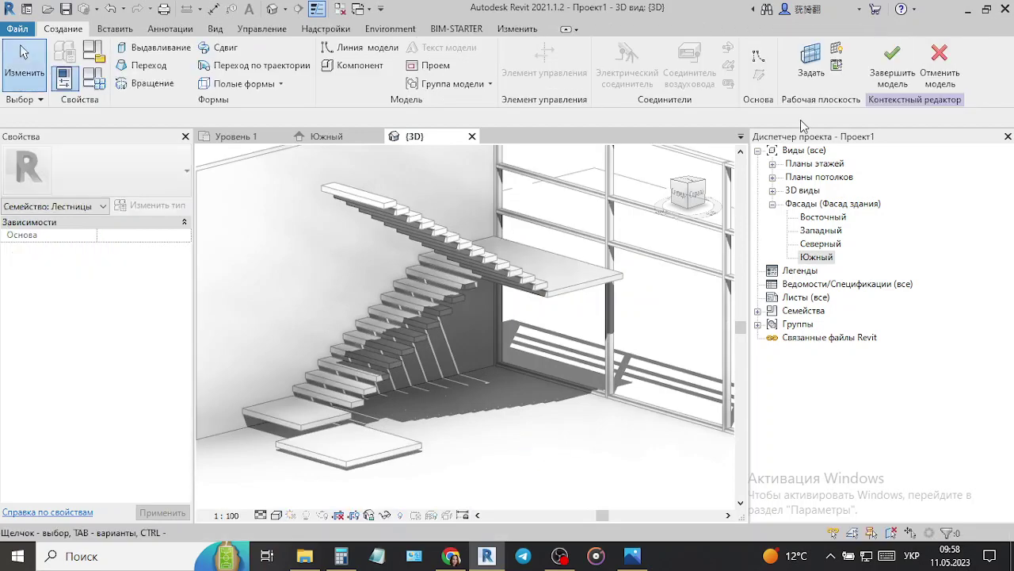
- Set the lower landing's top face as the work plane and switch to the Top view
click(811, 59)
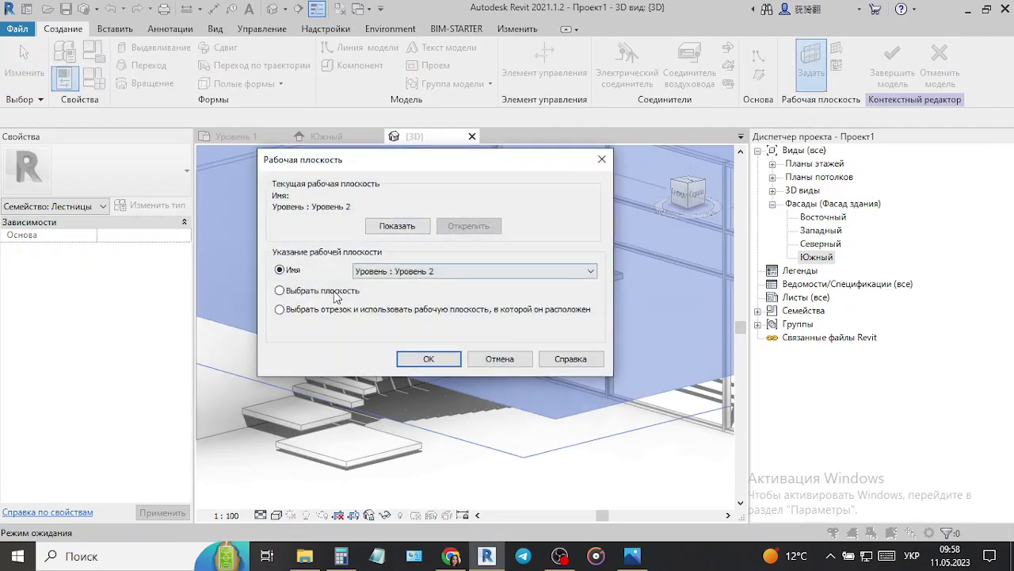
click(419, 358)
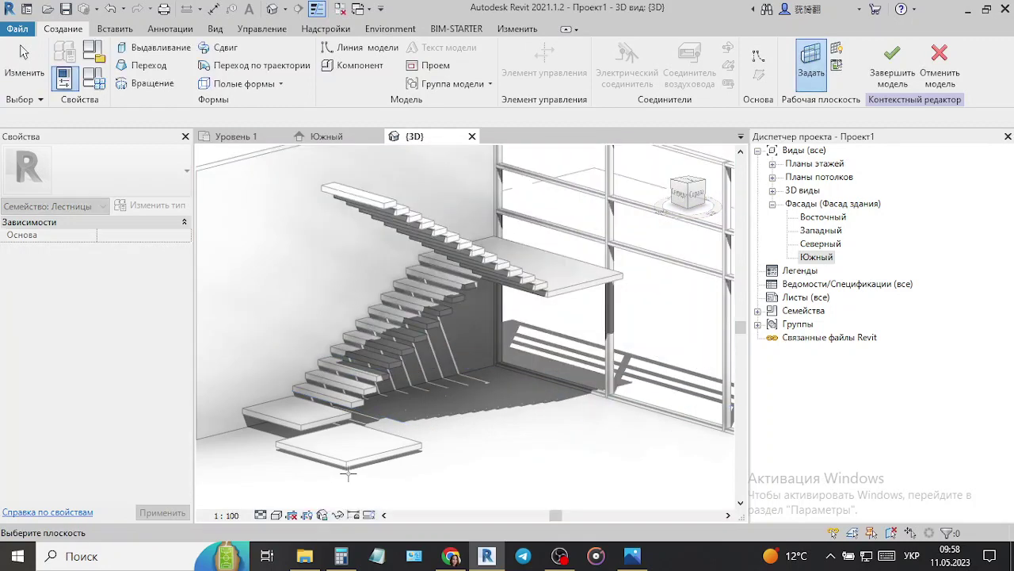
scroll(346, 476, up, 3)
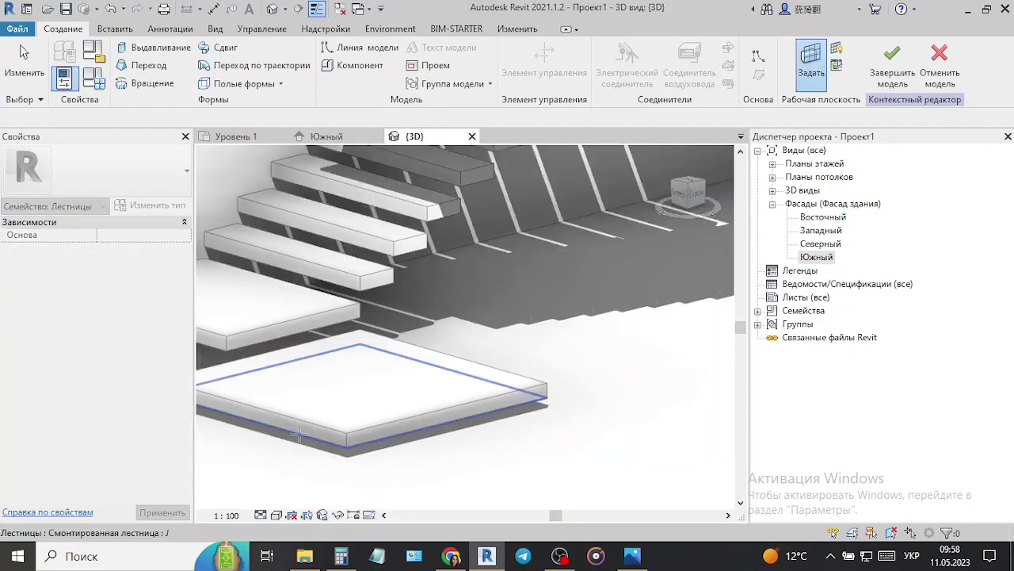
click(299, 433)
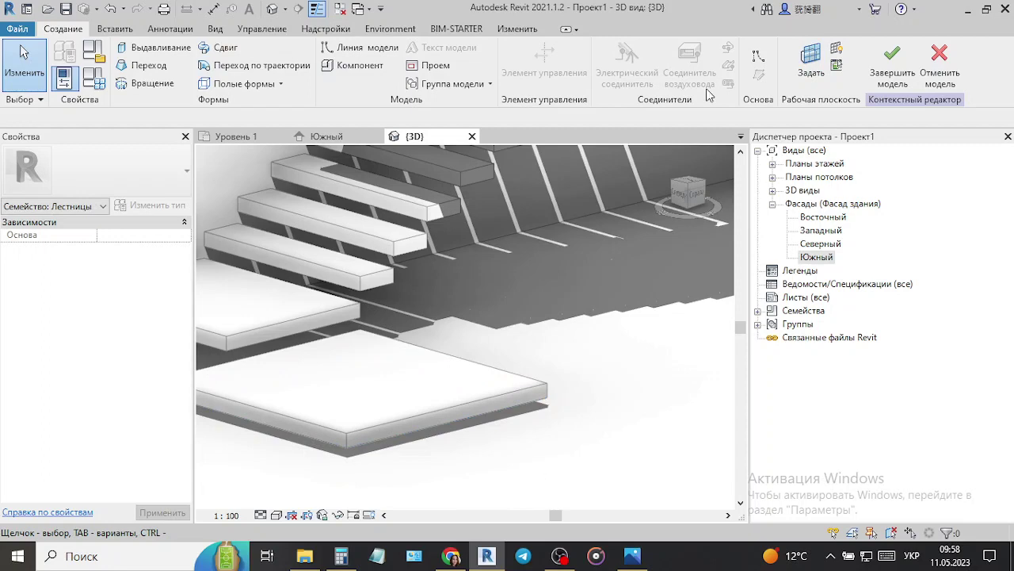
click(836, 49)
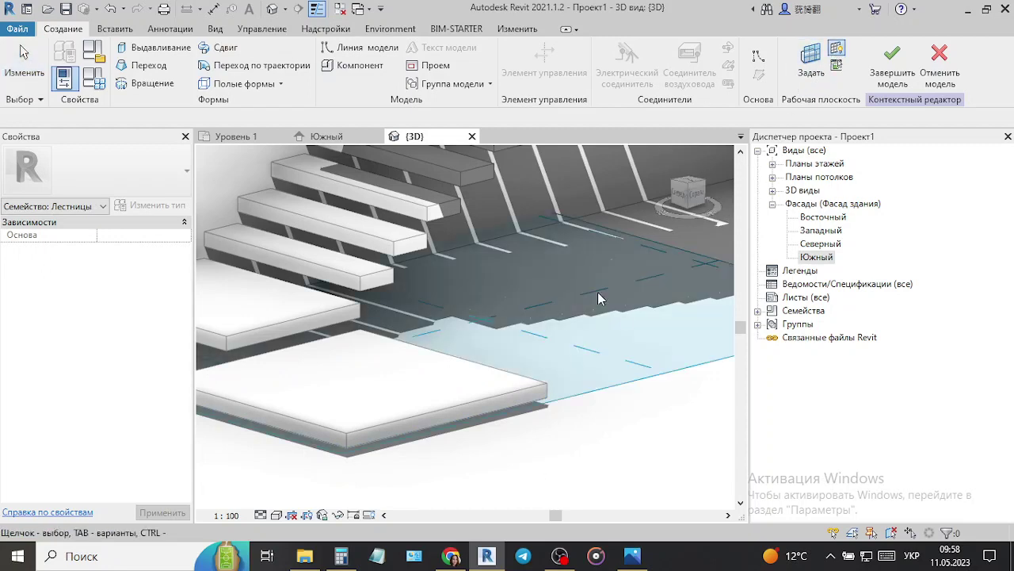
key(Escape)
click(695, 187)
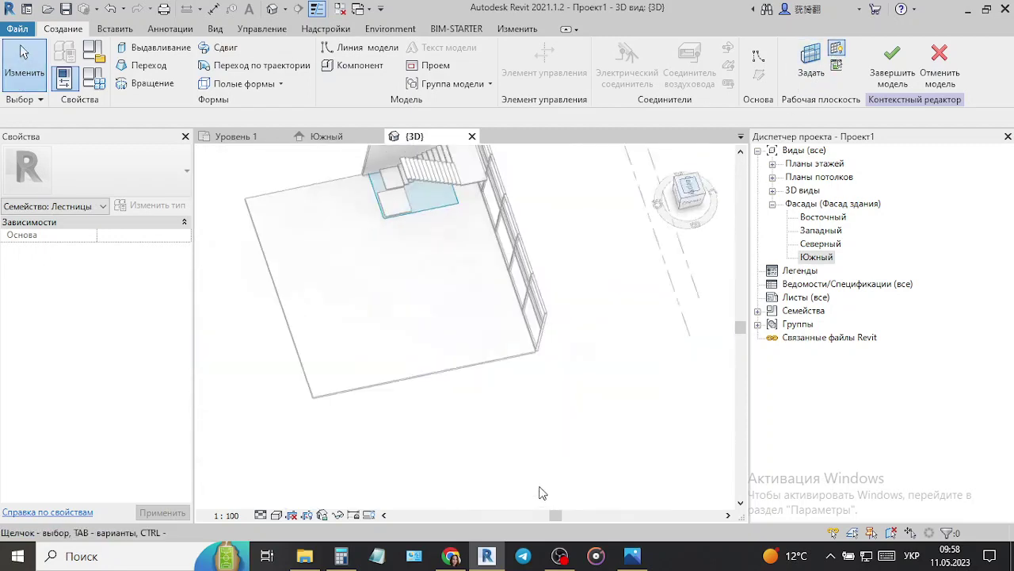
scroll(420, 255, up, 5)
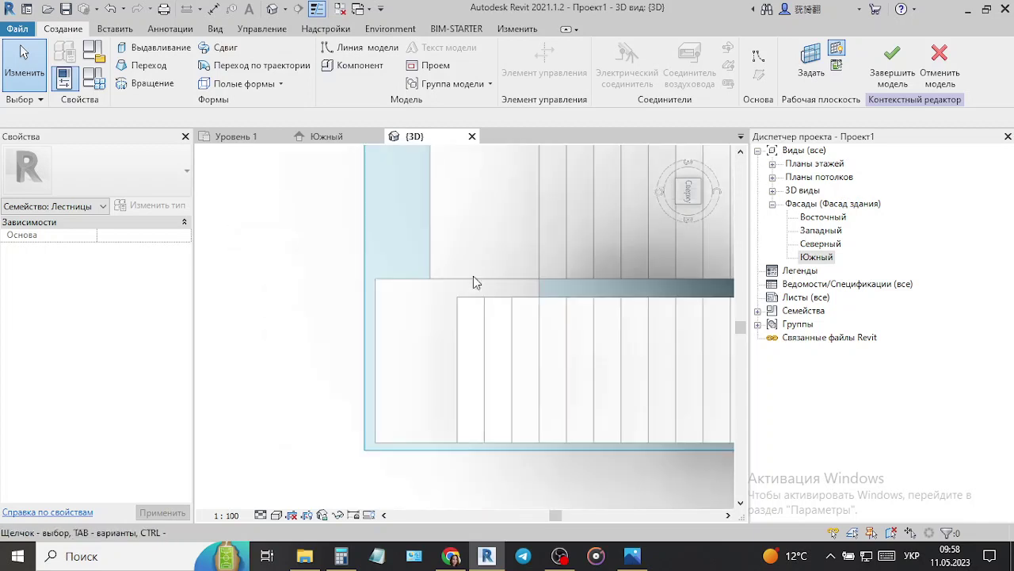
- Start an extrusion by picking the landing's edges as sketch lines and trimming the top-left corner
click(156, 47)
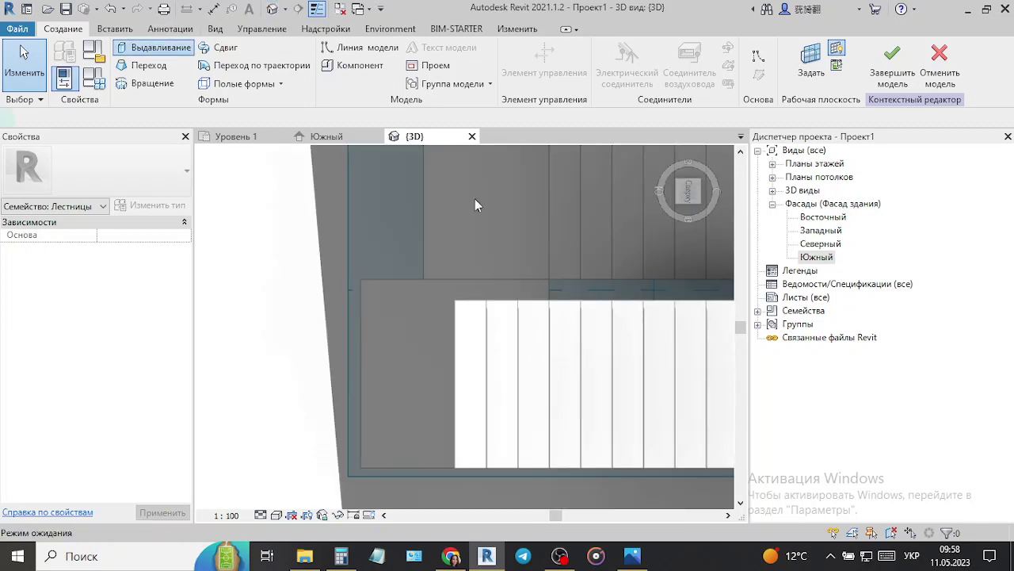
click(363, 339)
click(450, 279)
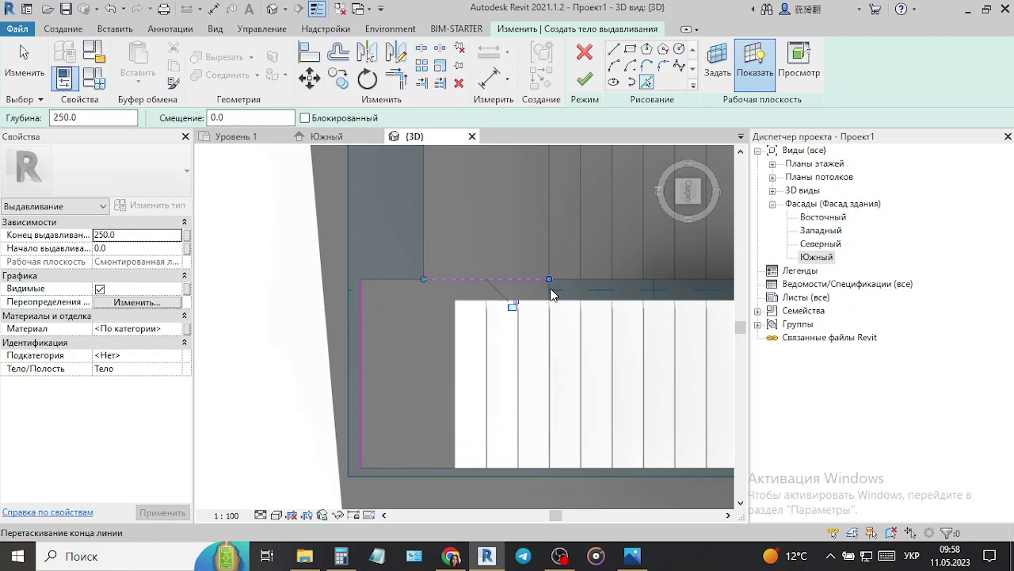
click(418, 467)
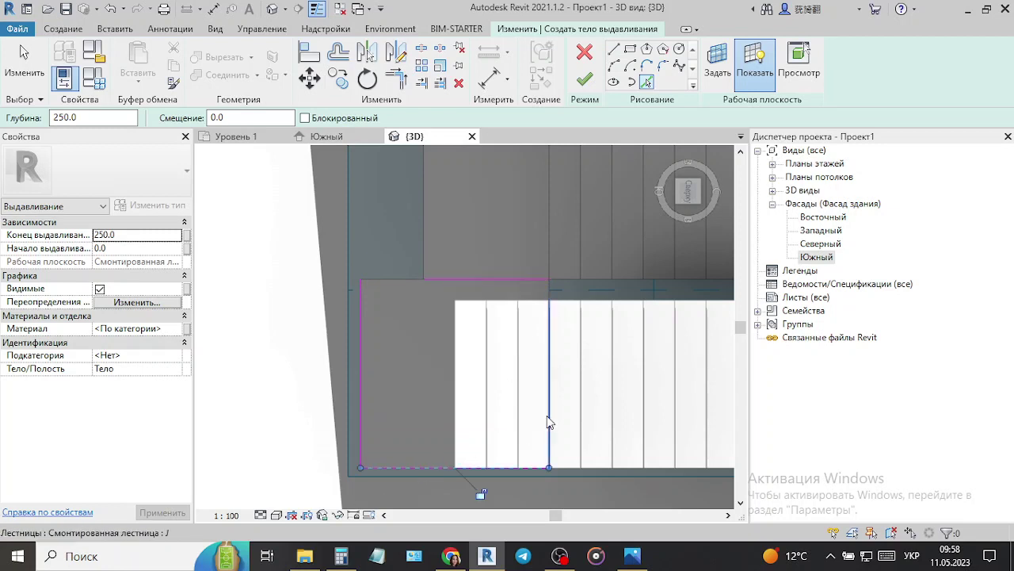
click(552, 424)
key(t)
key(r)
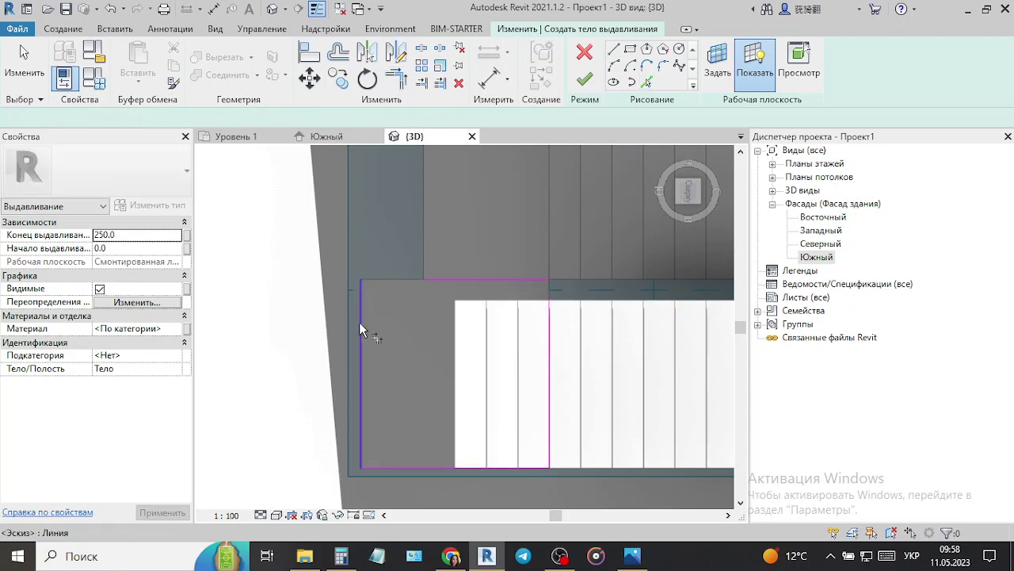
click(361, 325)
click(439, 277)
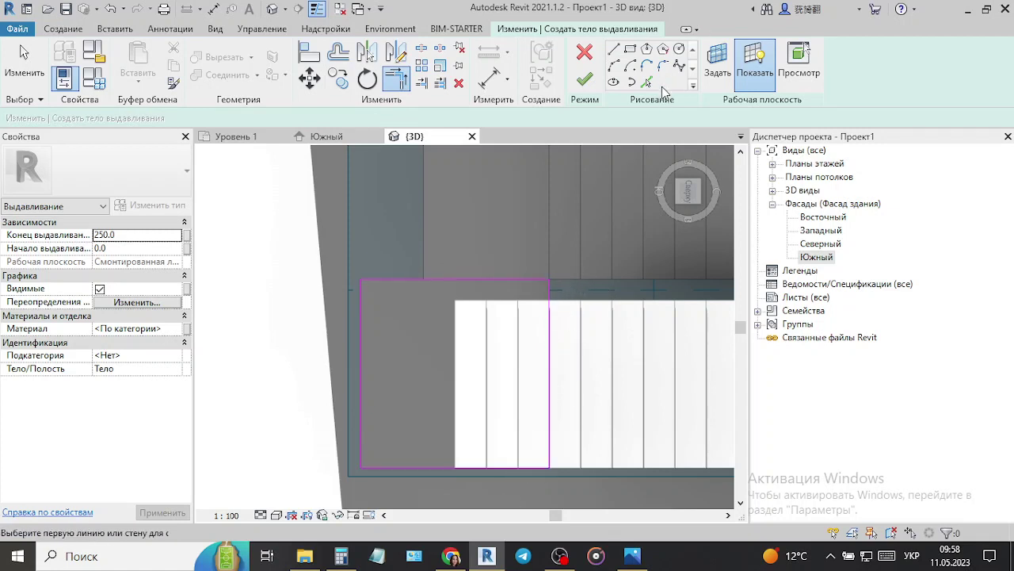
- Round the sketch's top-left corner with a fixed-radius fillet arc, trying radii 400 and 300
click(663, 67)
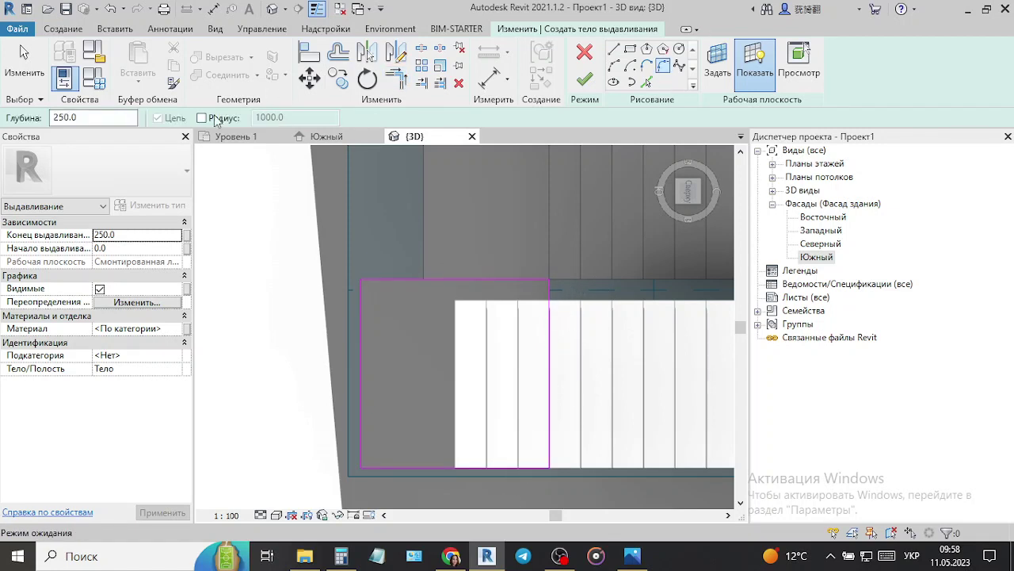
click(213, 118)
drag(267, 117, 203, 114)
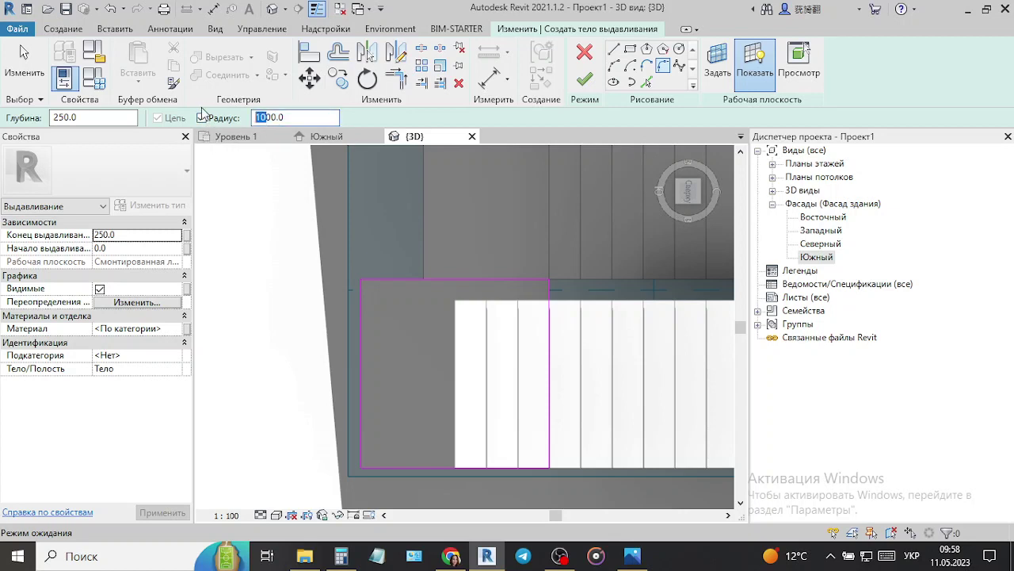
text(4)
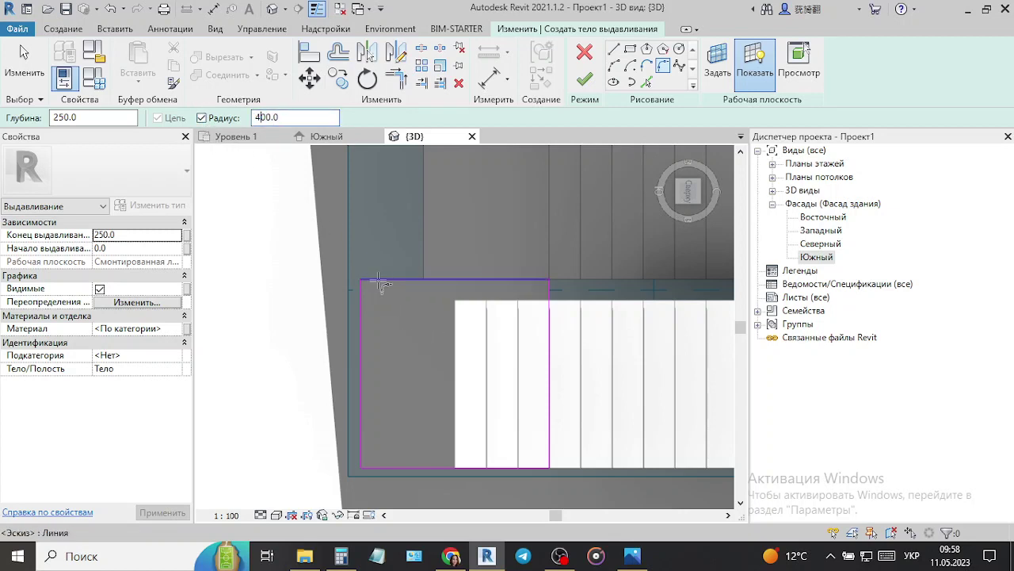
click(380, 282)
click(362, 292)
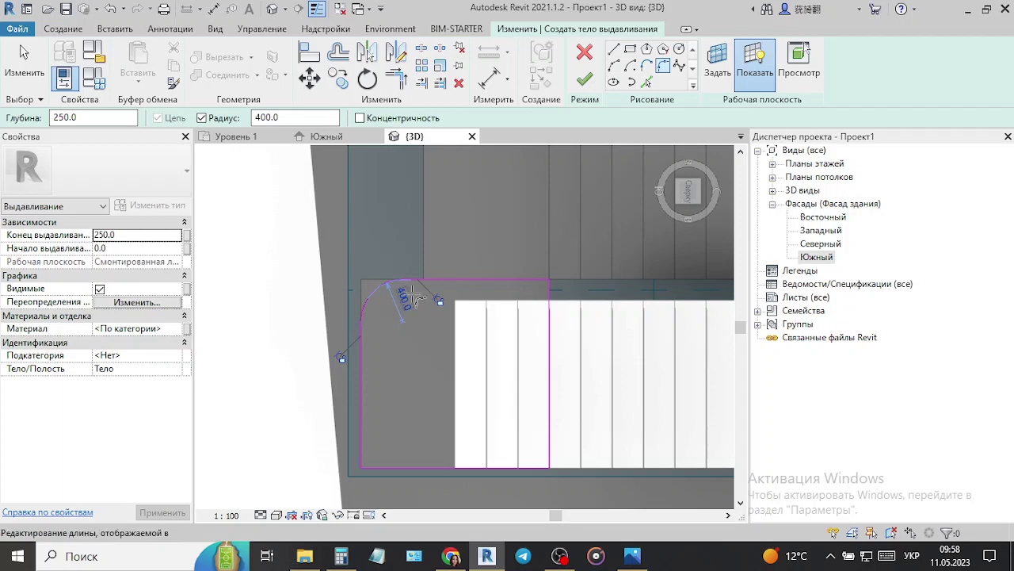
click(408, 297)
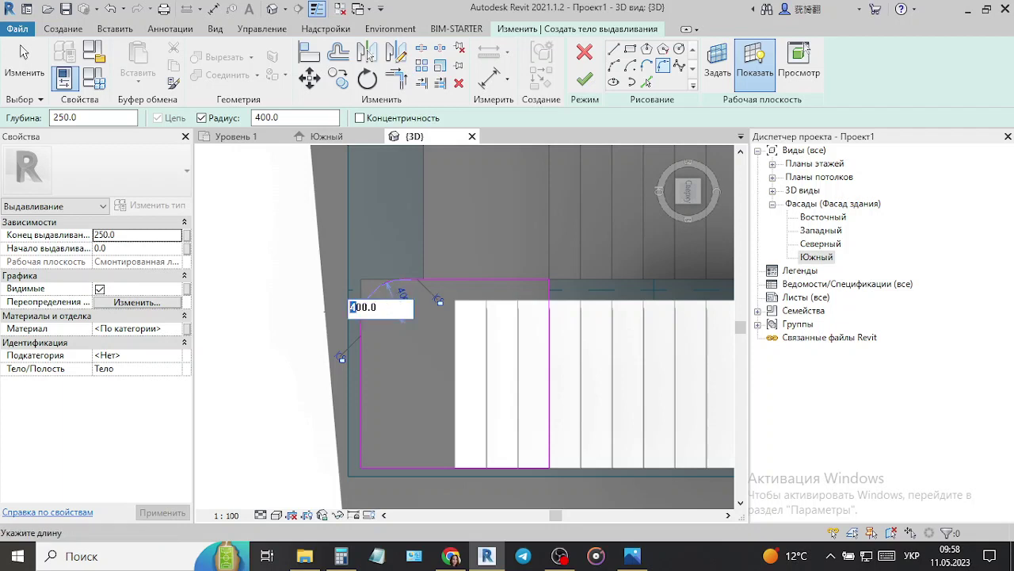
key(Return)
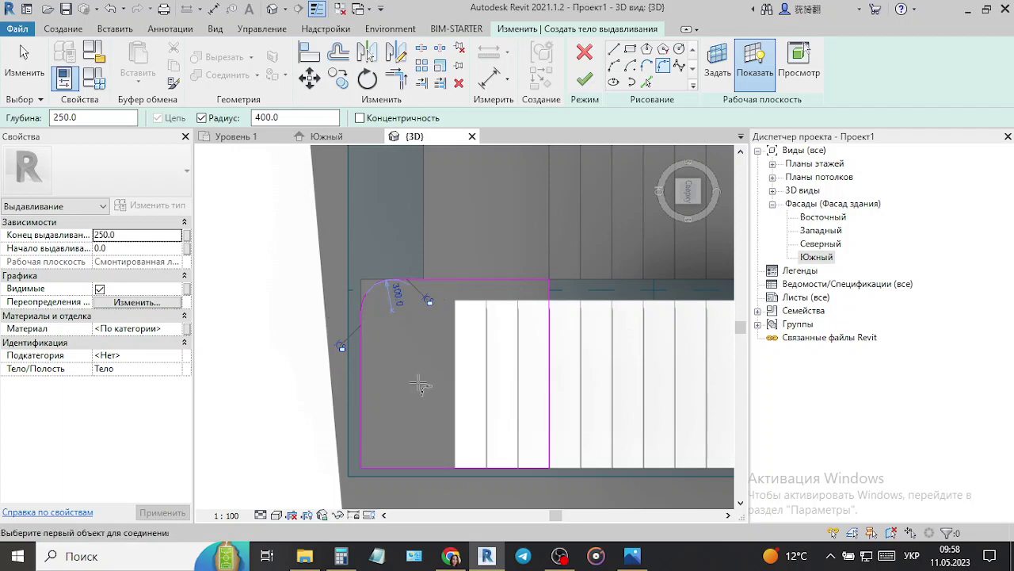
- After a failed fillet attempt, change the top-left corner arc's radius to 200
click(374, 291)
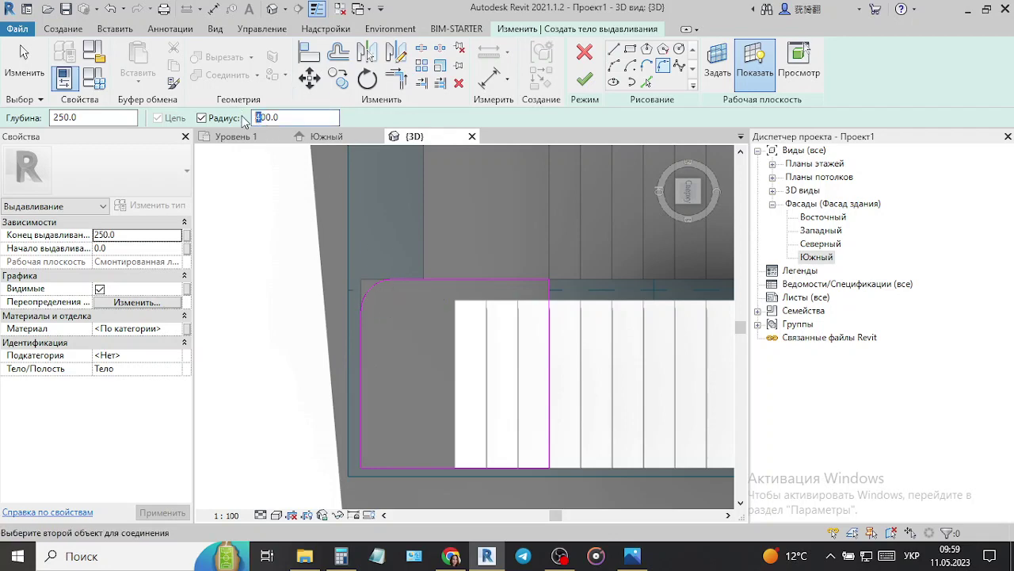
text(200)
click(525, 282)
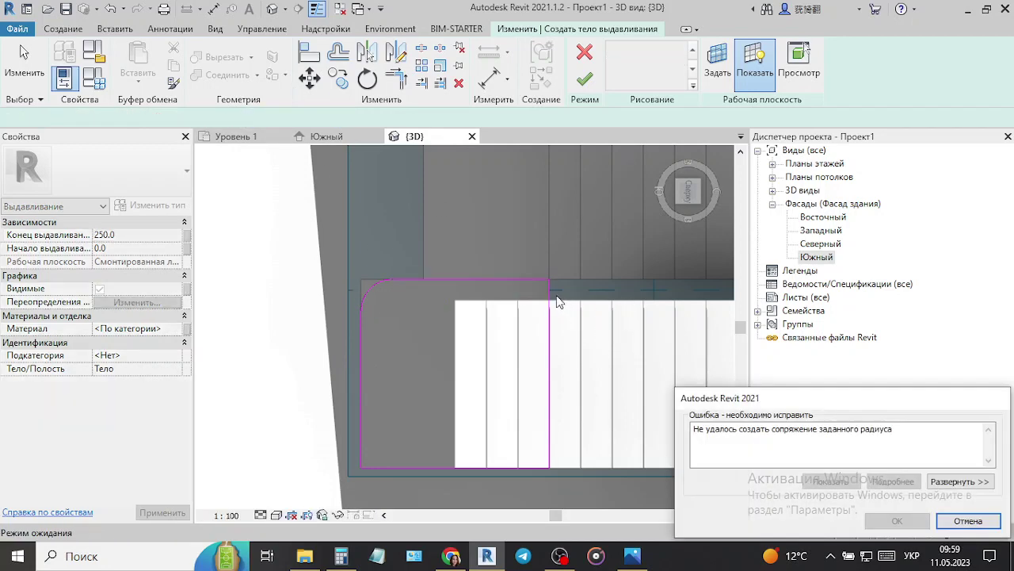
click(968, 521)
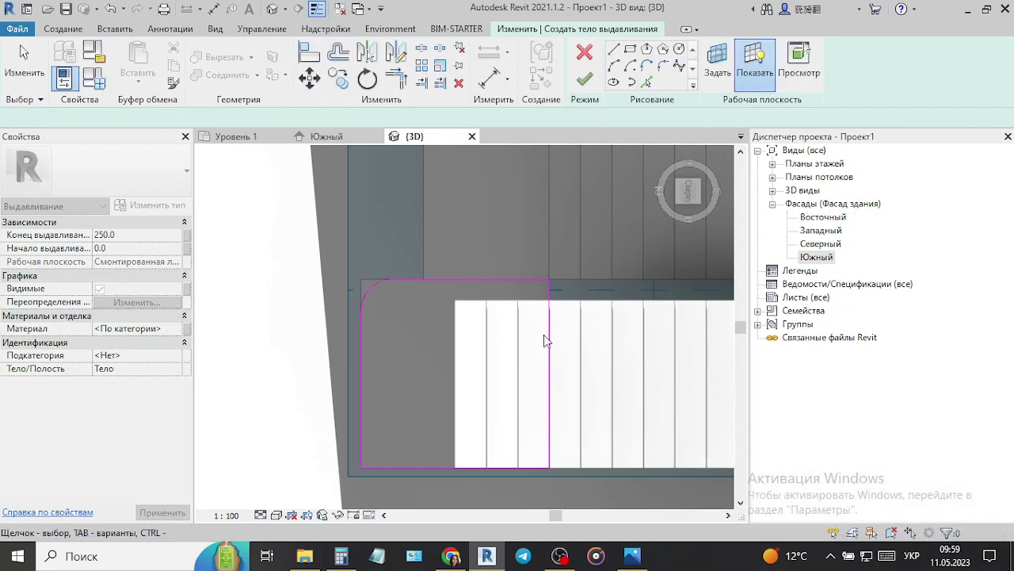
click(376, 284)
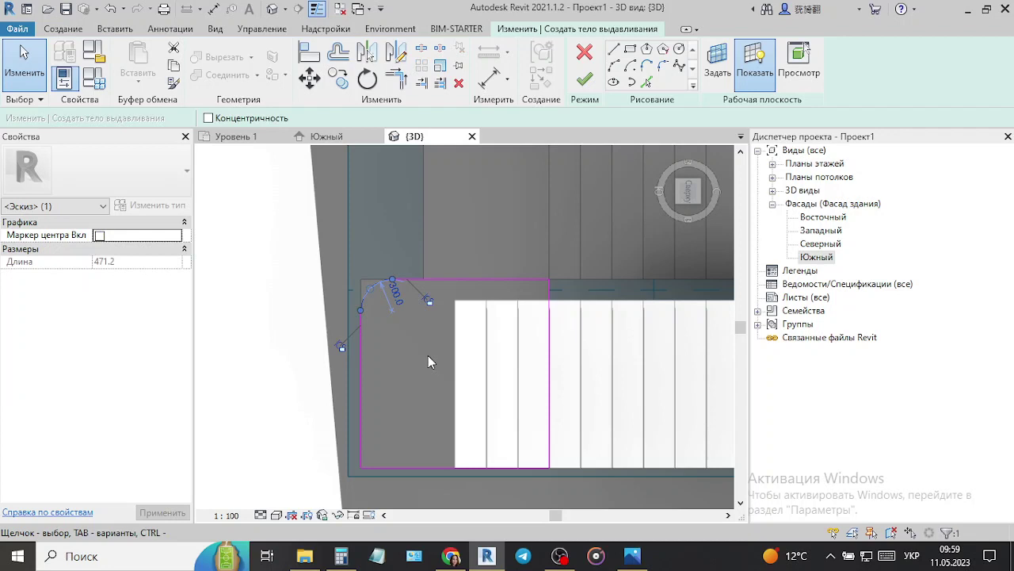
click(396, 293)
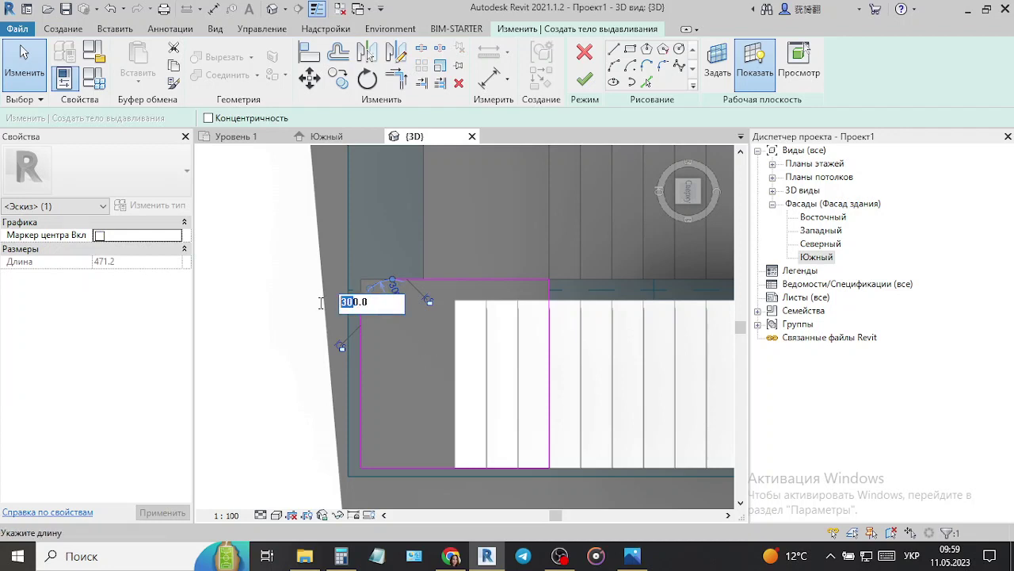
key(Return)
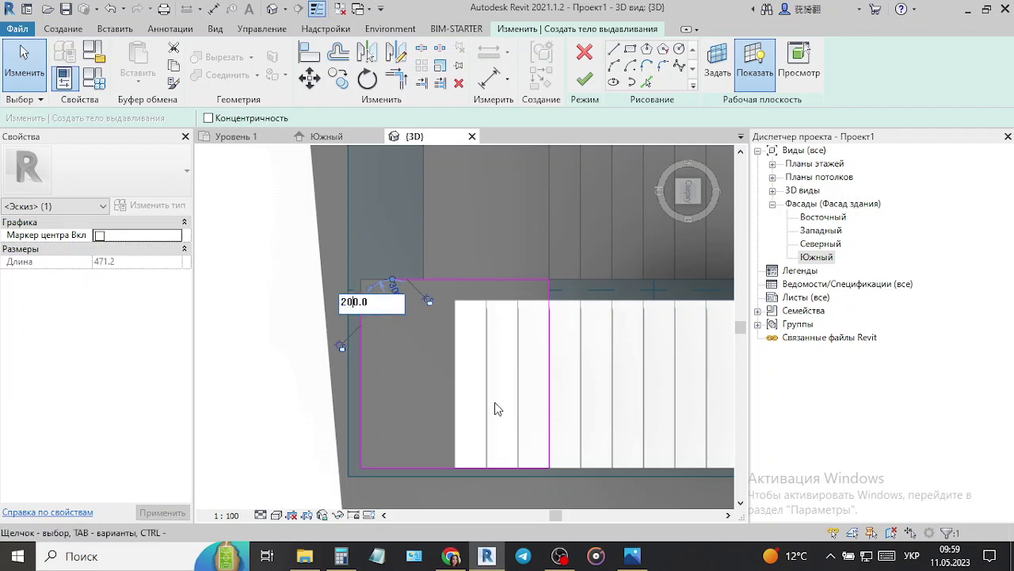
click(585, 80)
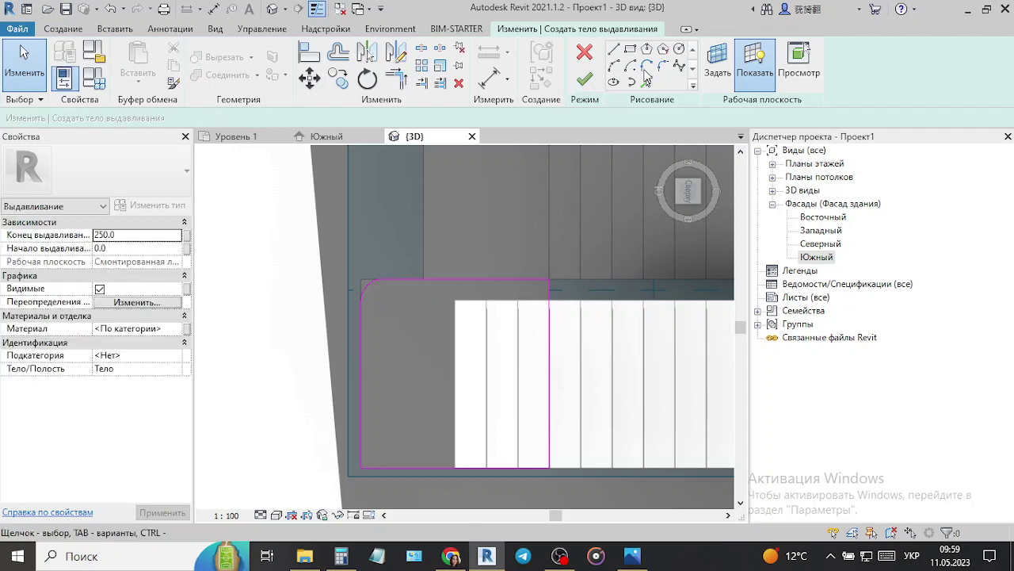
- Fillet the top-right, bottom-left and bottom-right corners with 200-radius arcs
click(664, 68)
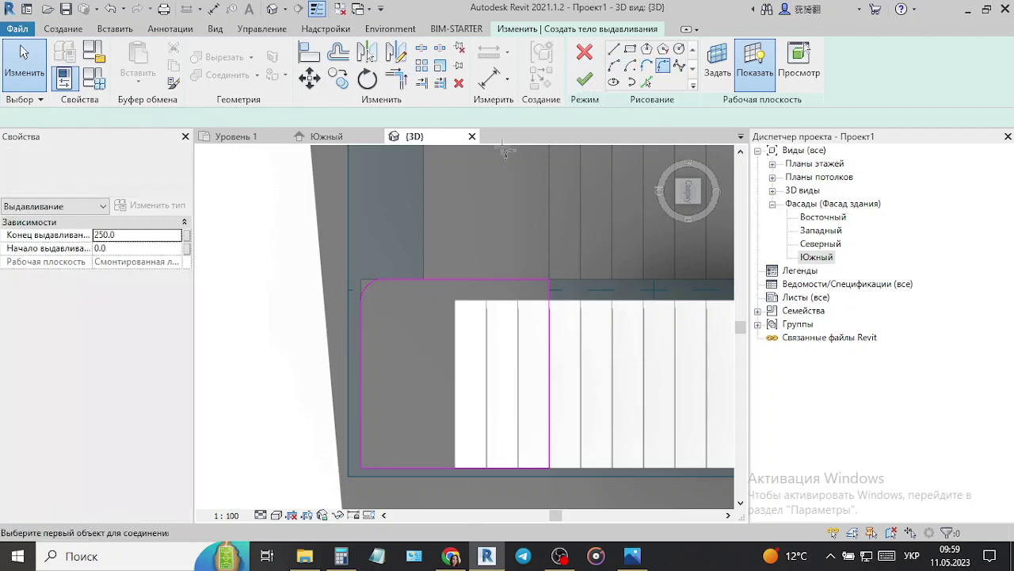
click(202, 118)
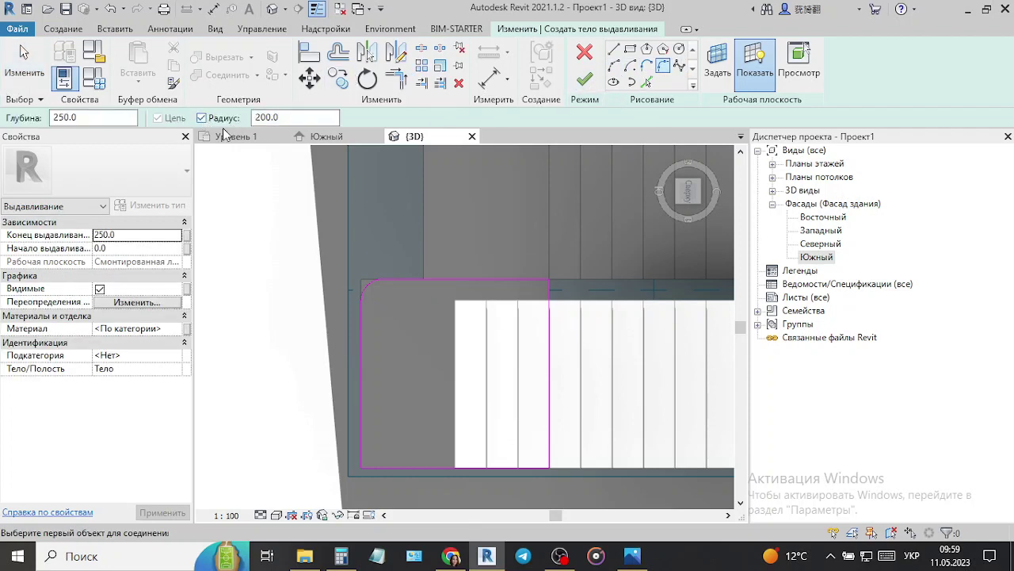
click(541, 289)
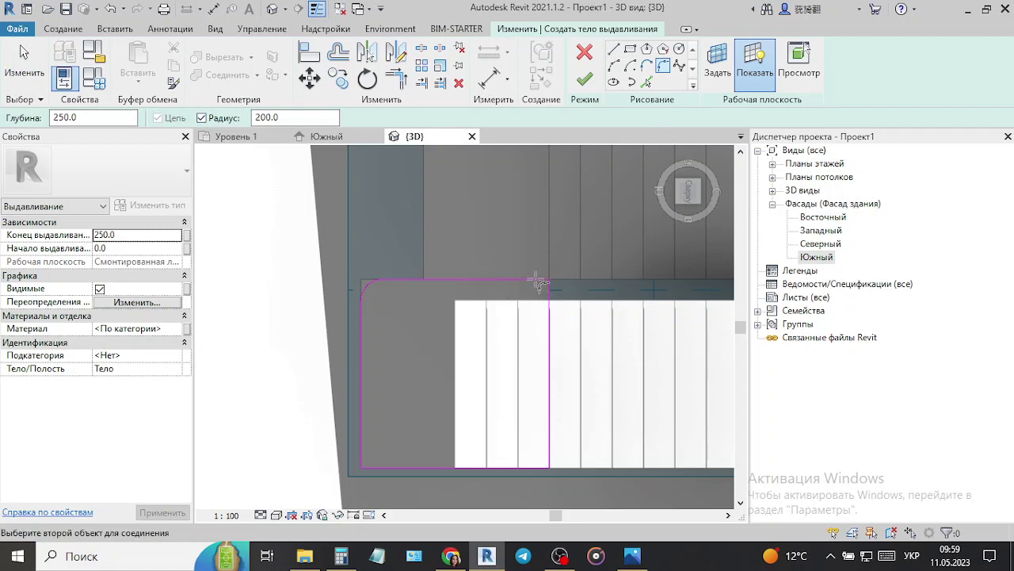
click(549, 290)
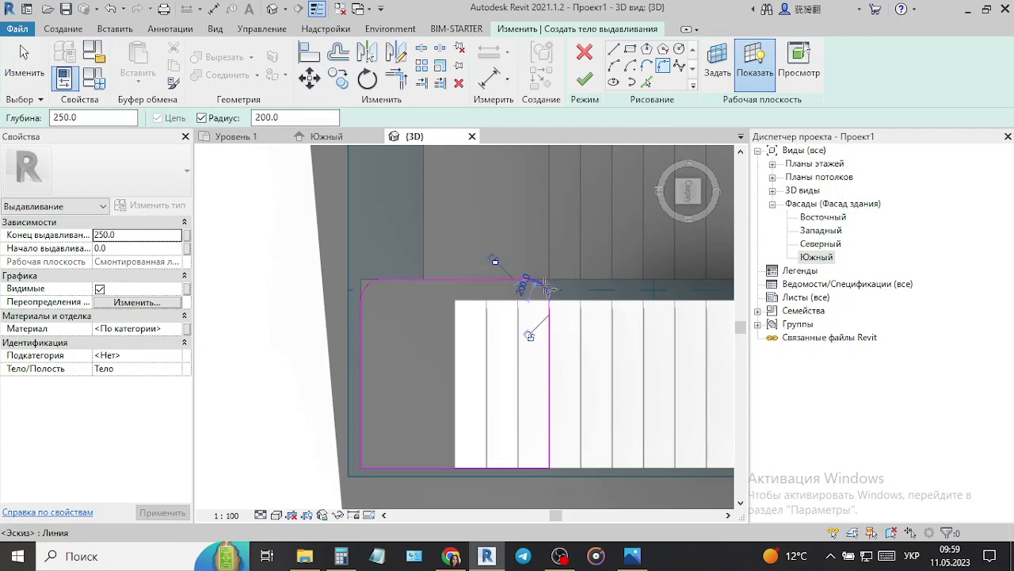
click(366, 432)
click(381, 468)
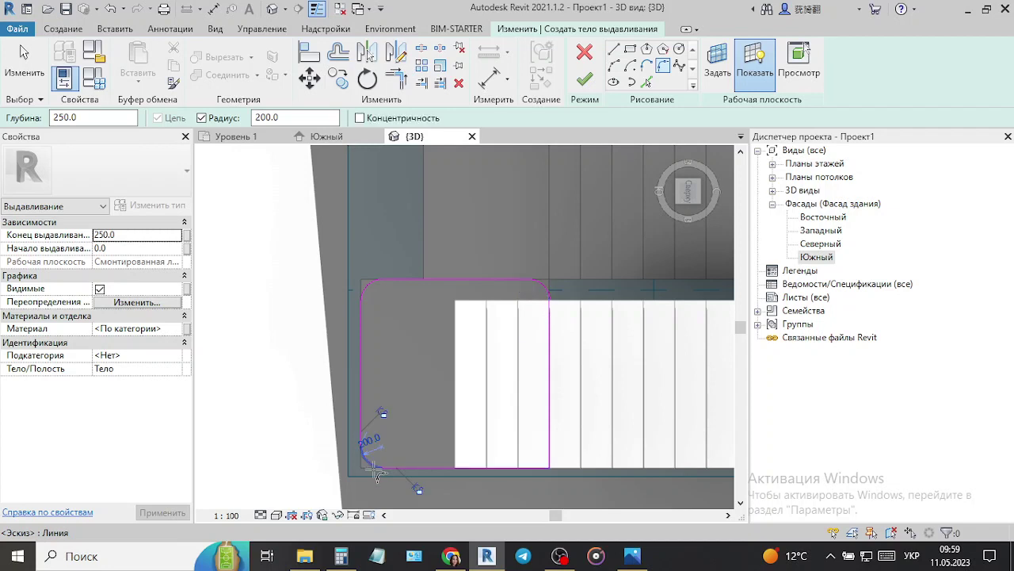
click(553, 454)
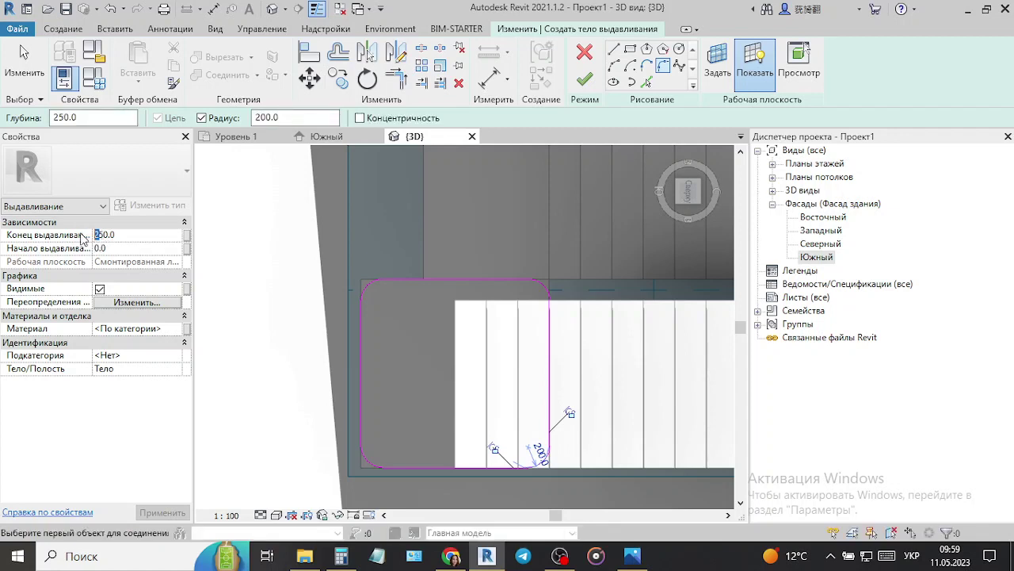
- Set the extrusion to span -50 to 150 and view the finished pad
text(1)
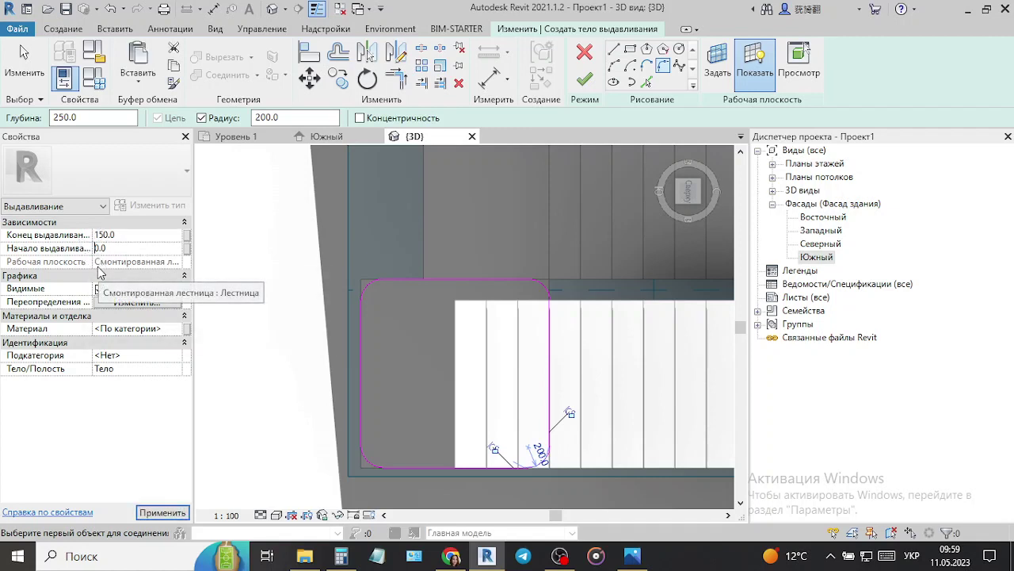
text(-5)
key(Return)
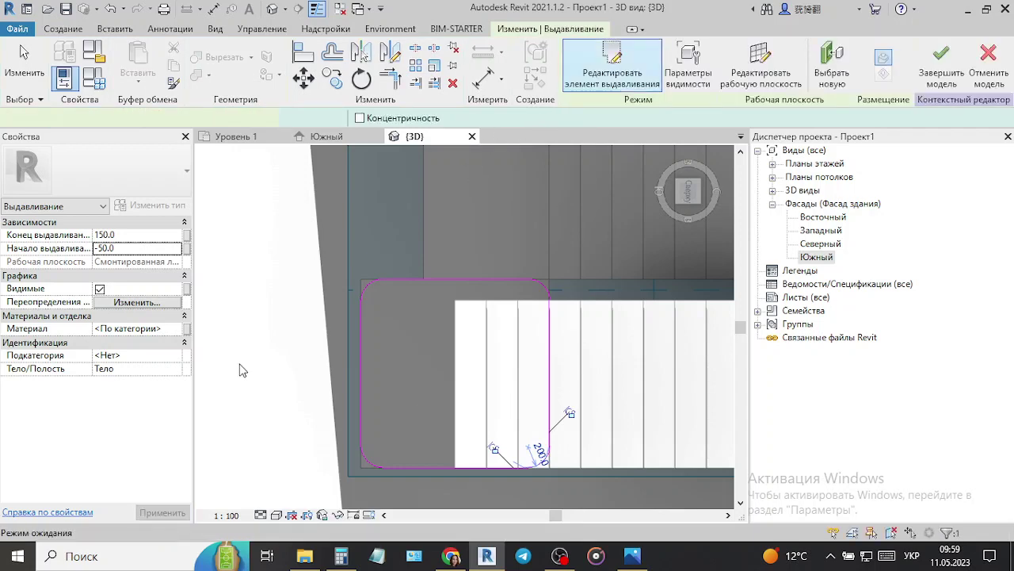
shift+middle_drag(339, 439, 503, 441)
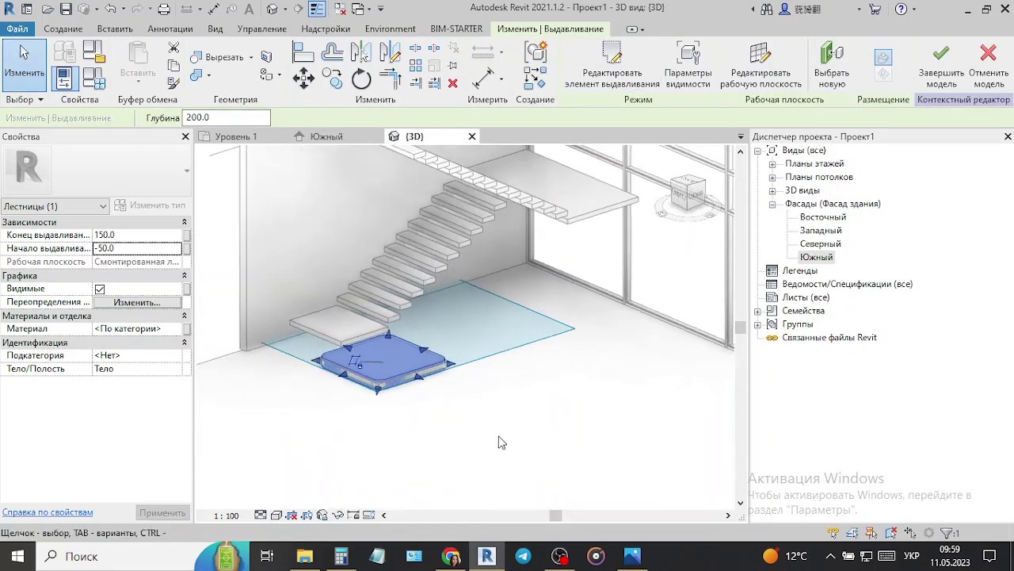
- Compare the rounded landing pad with the reference stair photo and orbit to see the whole stair
click(523, 442)
scroll(558, 442, up, 3)
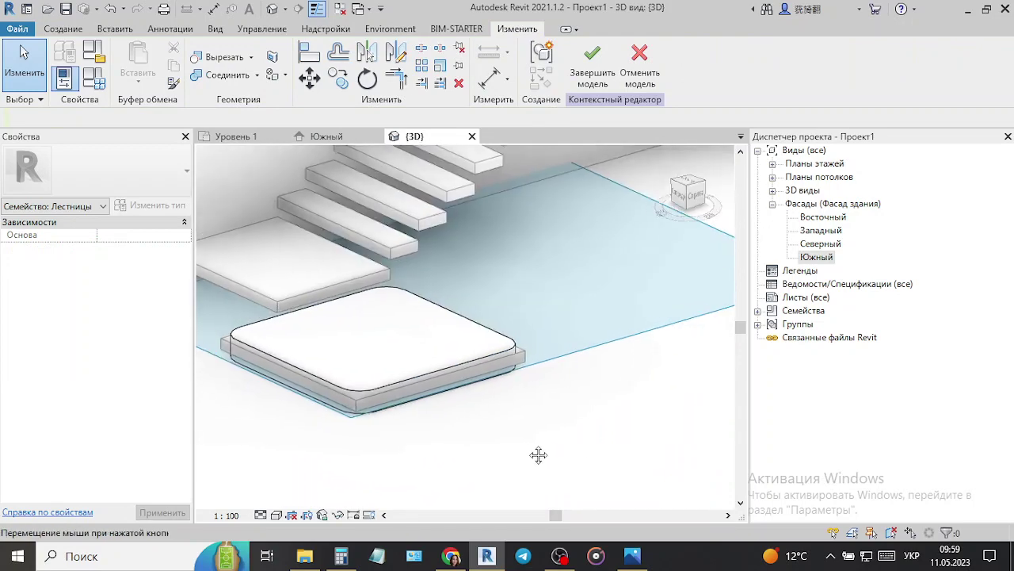
click(648, 562)
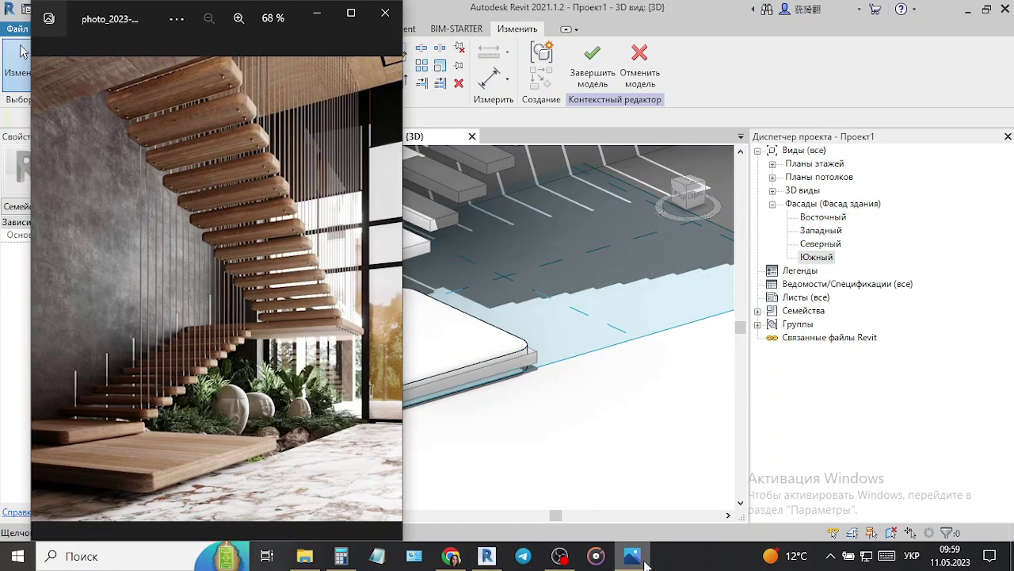
click(644, 562)
mouse_move(534, 468)
shift+middle_down()
mouse_move(482, 449)
mouse_move(440, 493)
mouse_move(354, 357)
shift+middle_up()
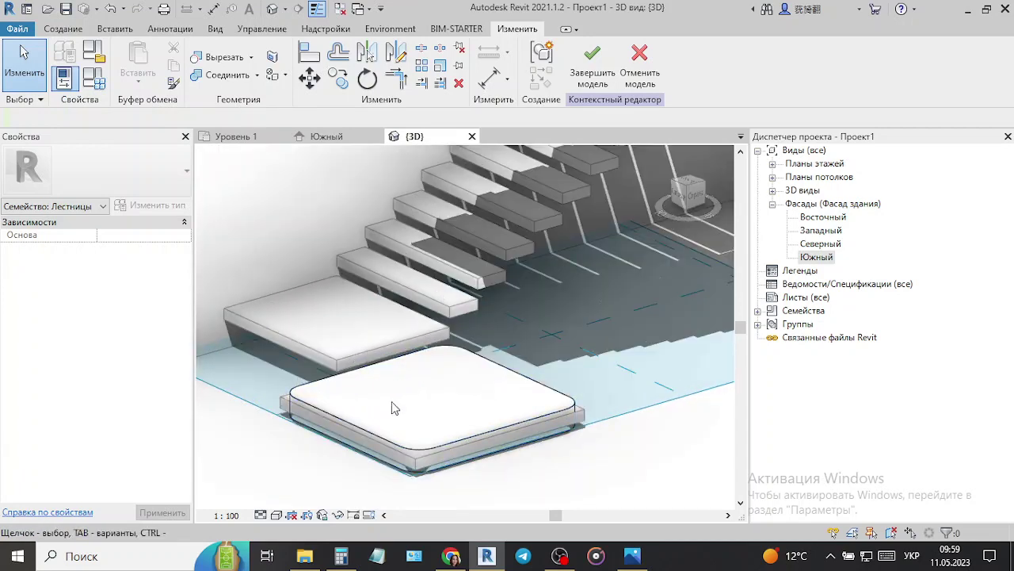
scroll(395, 408, down, 3)
shift+middle_drag(394, 408, 428, 443)
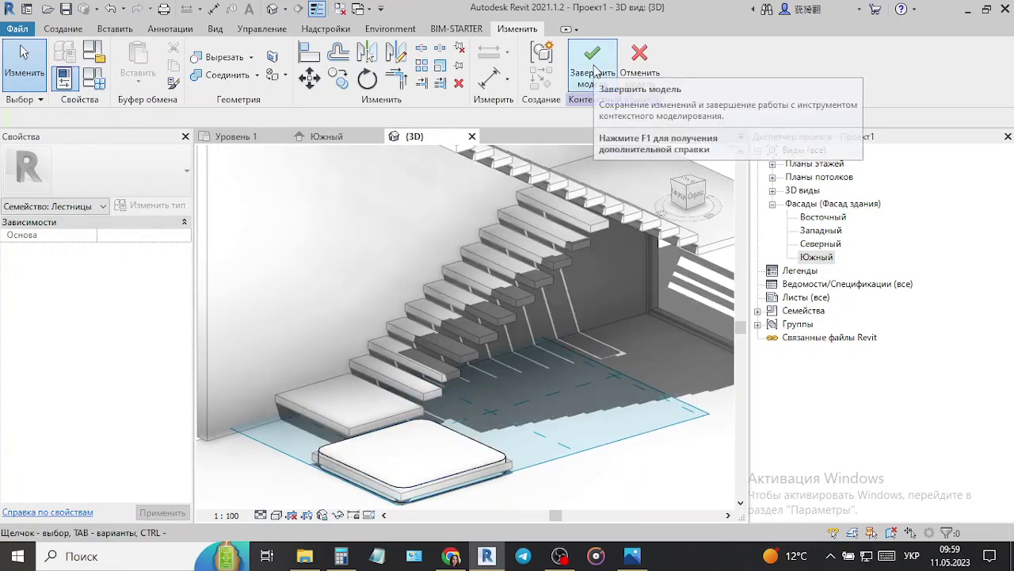
click(64, 28)
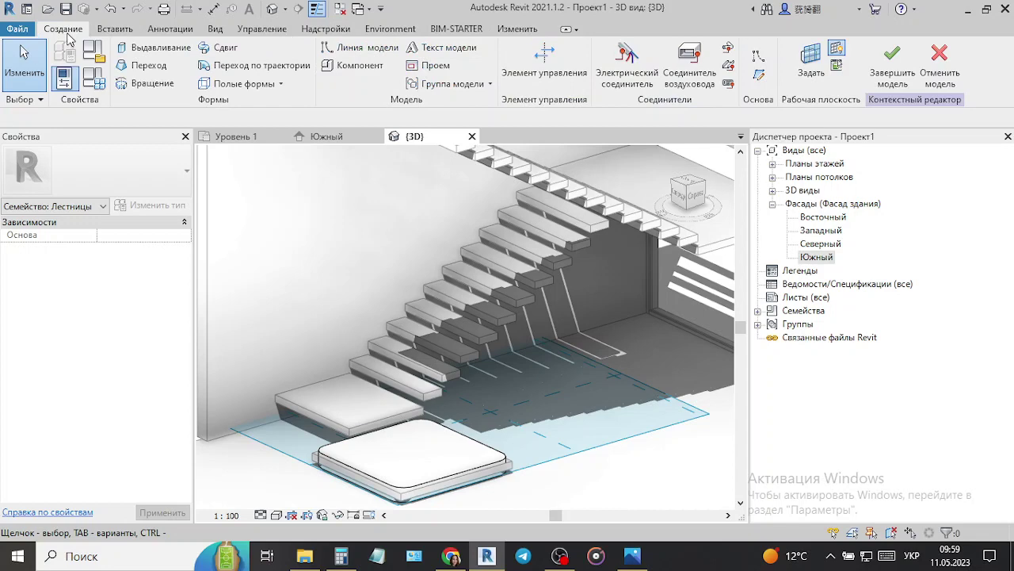
- Start a new extrusion on the landing slab's top face and trace its front, back and right edges
click(155, 47)
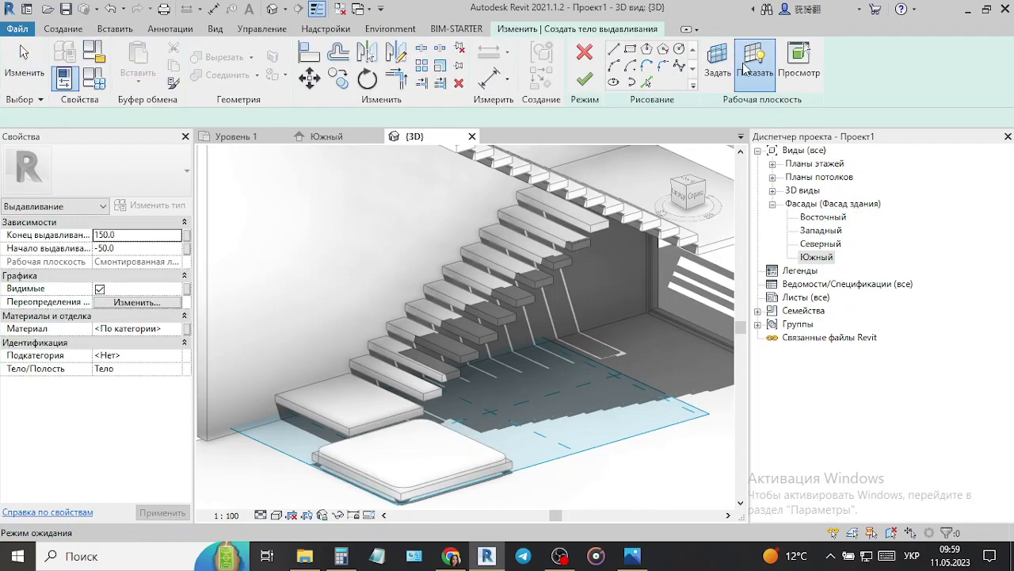
click(718, 60)
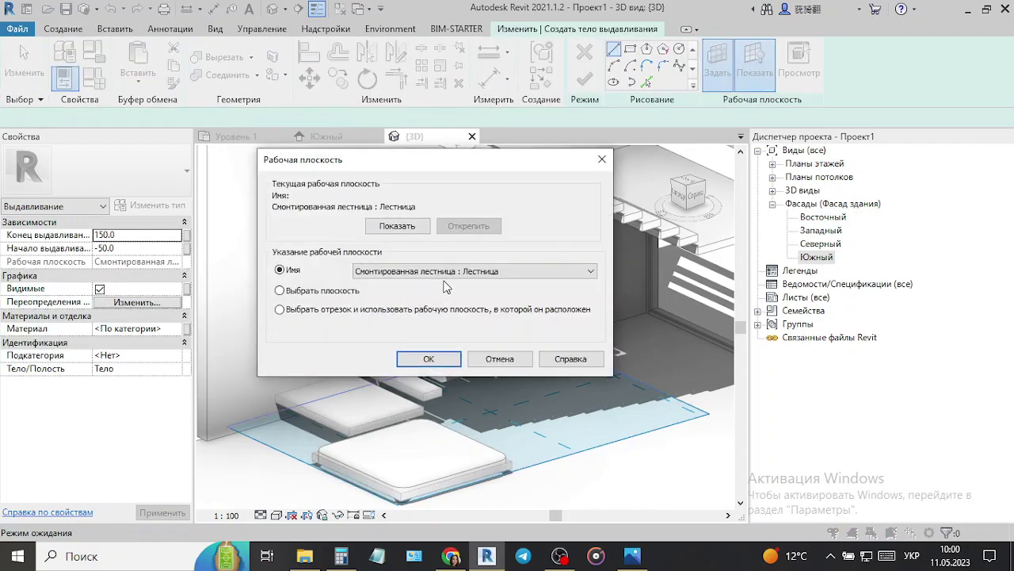
click(400, 361)
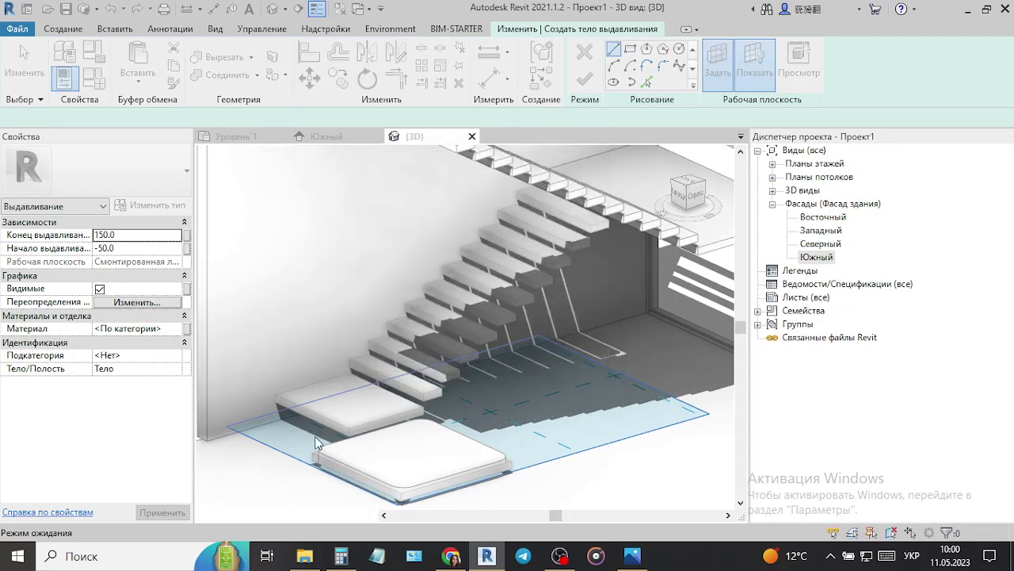
scroll(337, 408, up, 3)
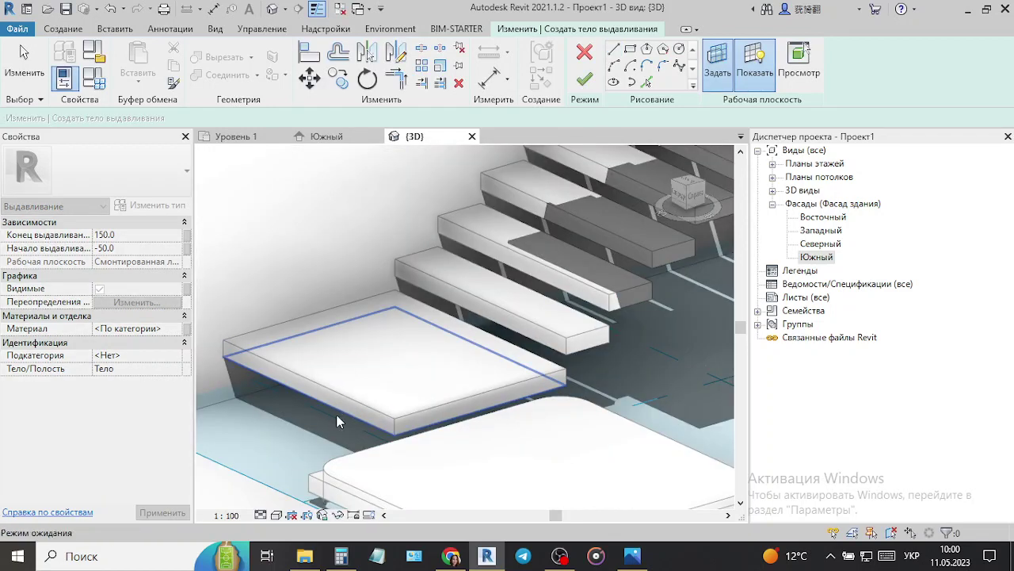
click(338, 416)
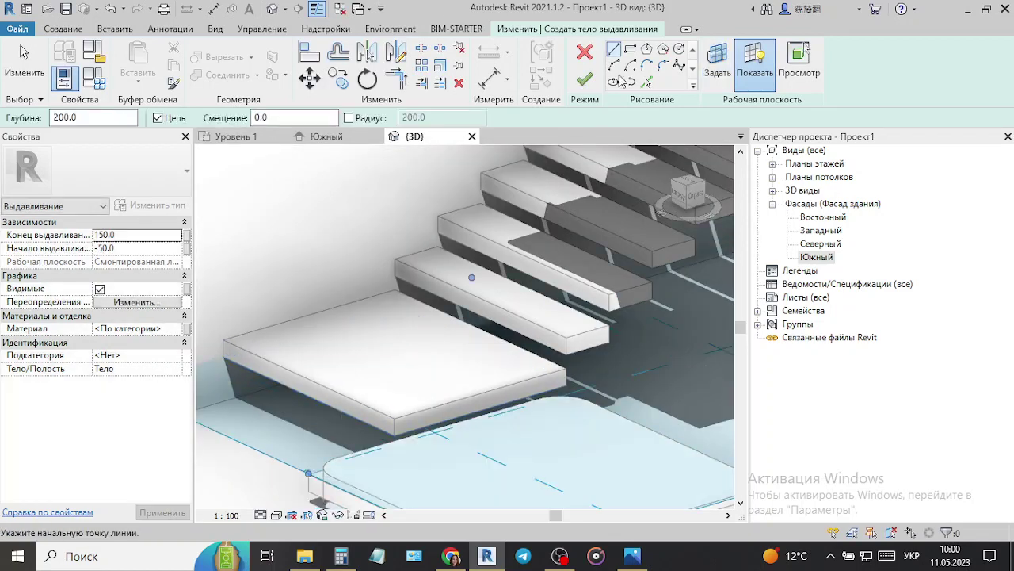
click(648, 84)
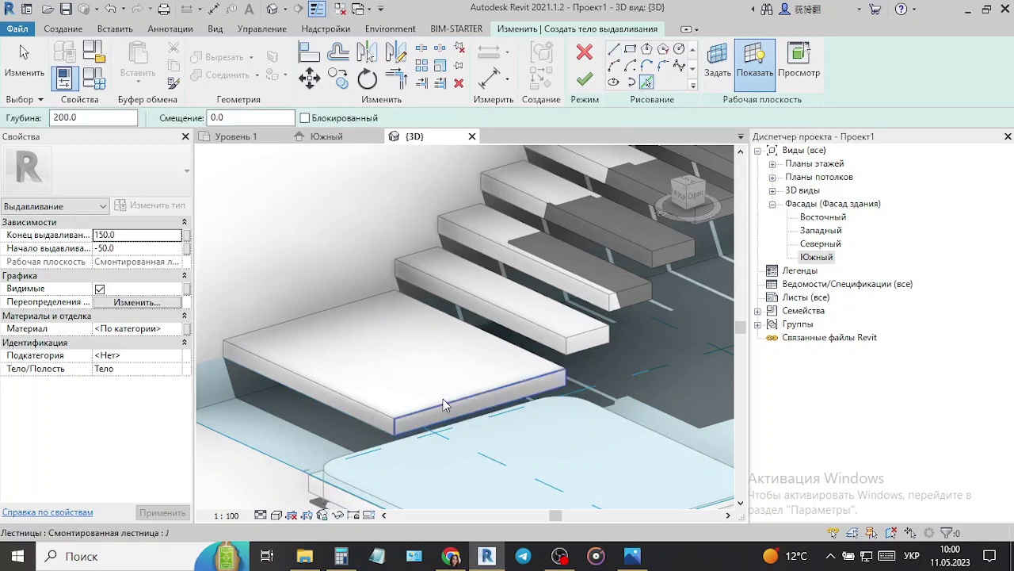
click(333, 406)
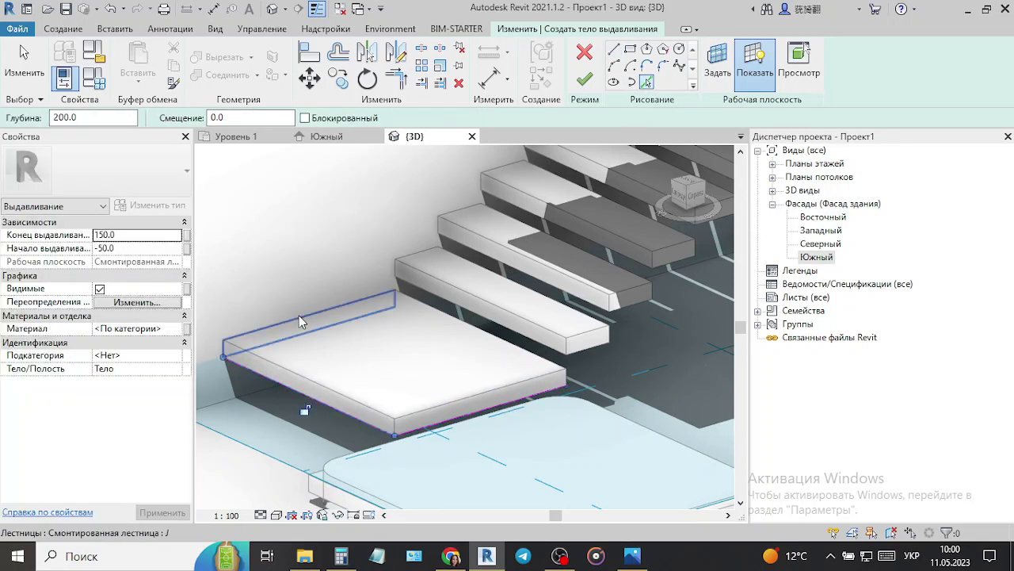
click(395, 316)
click(475, 343)
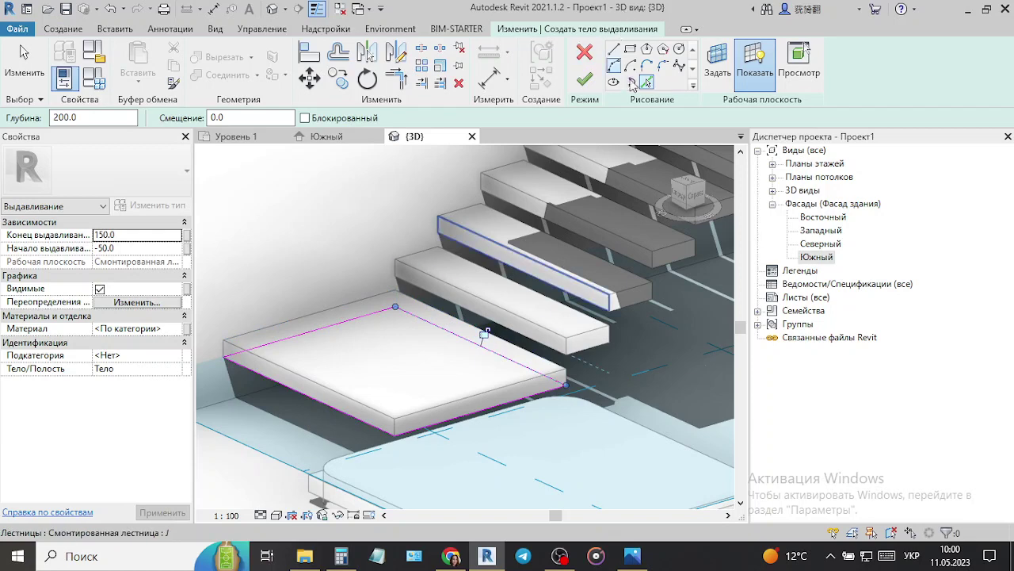
- Round every outline corner with 200-radius fillet arcs and finish the pad sketch
click(662, 66)
click(309, 395)
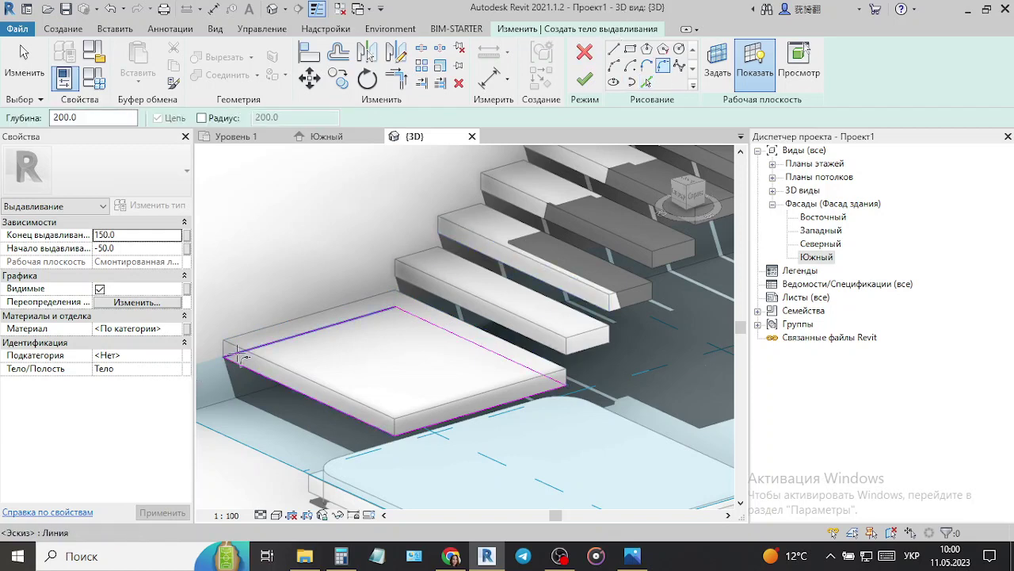
click(309, 323)
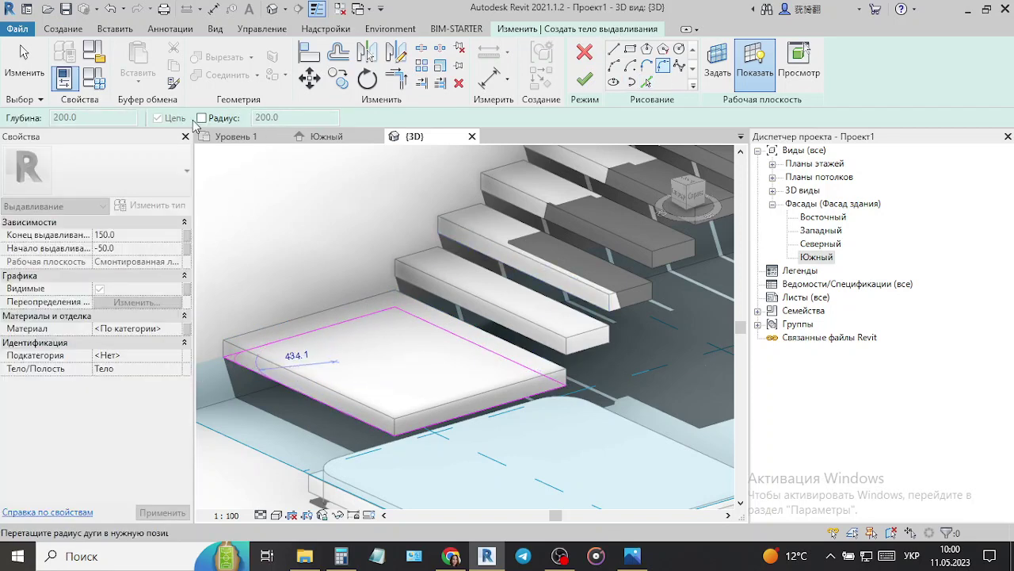
click(202, 118)
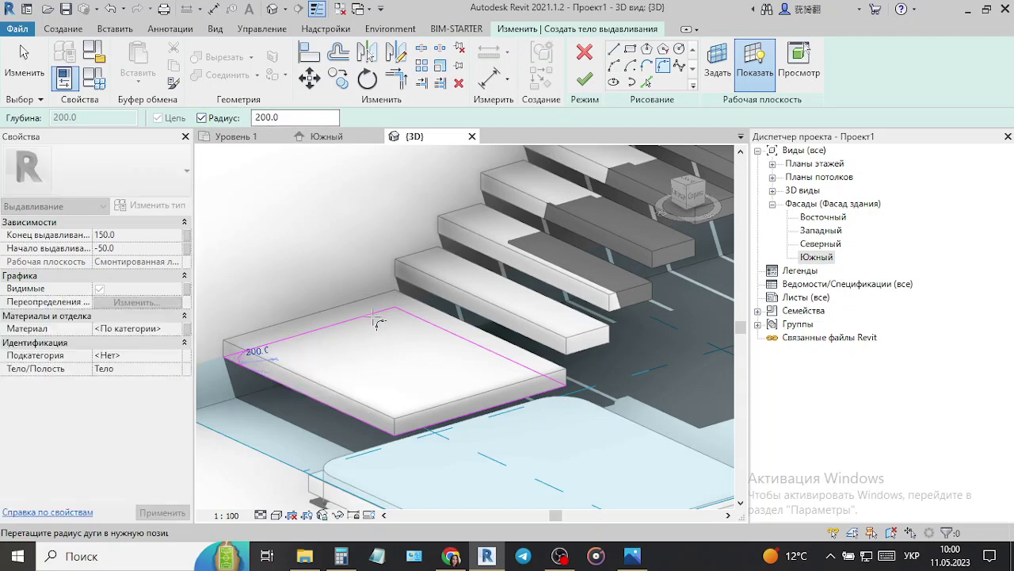
click(315, 356)
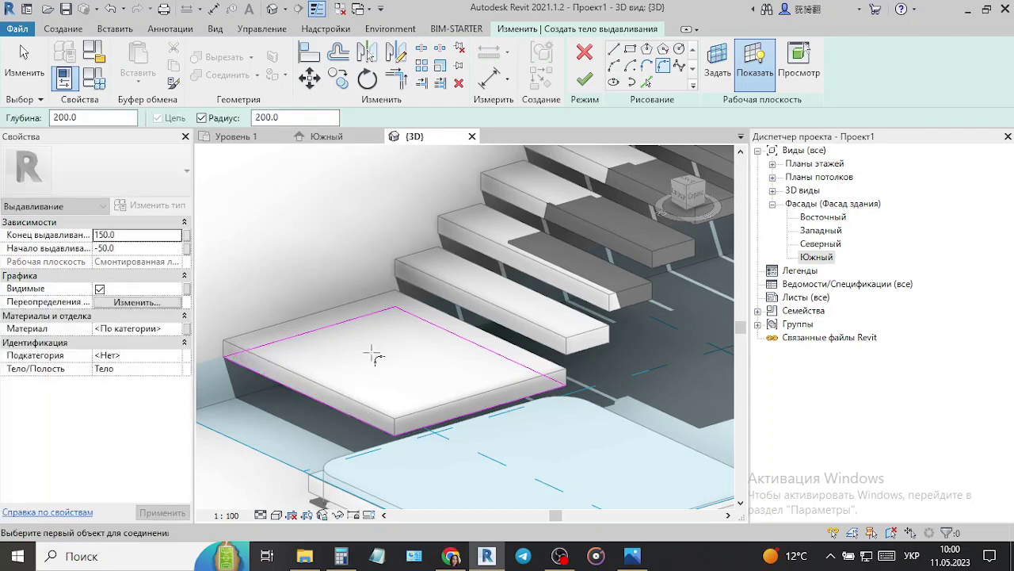
click(254, 368)
click(389, 313)
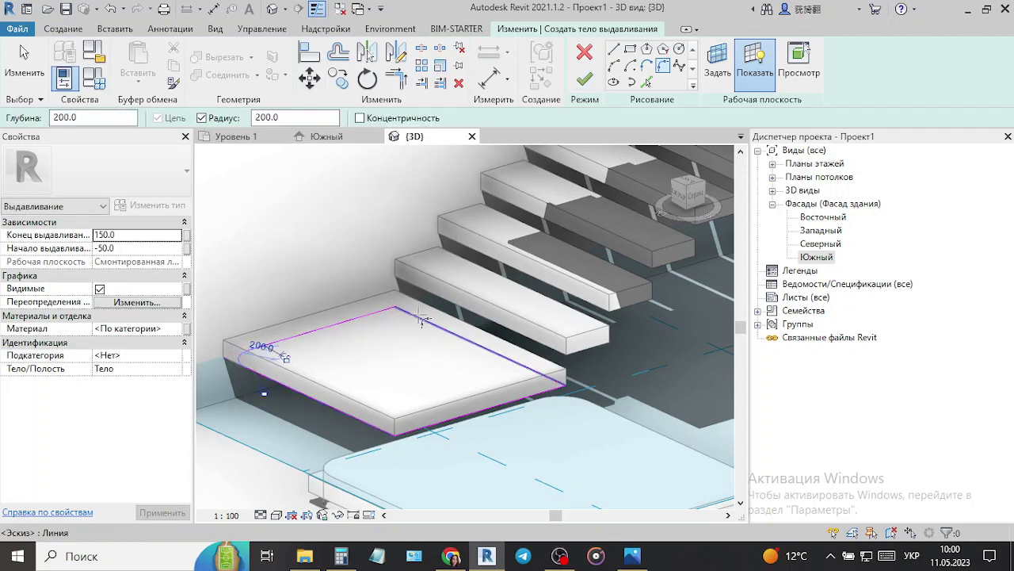
click(492, 350)
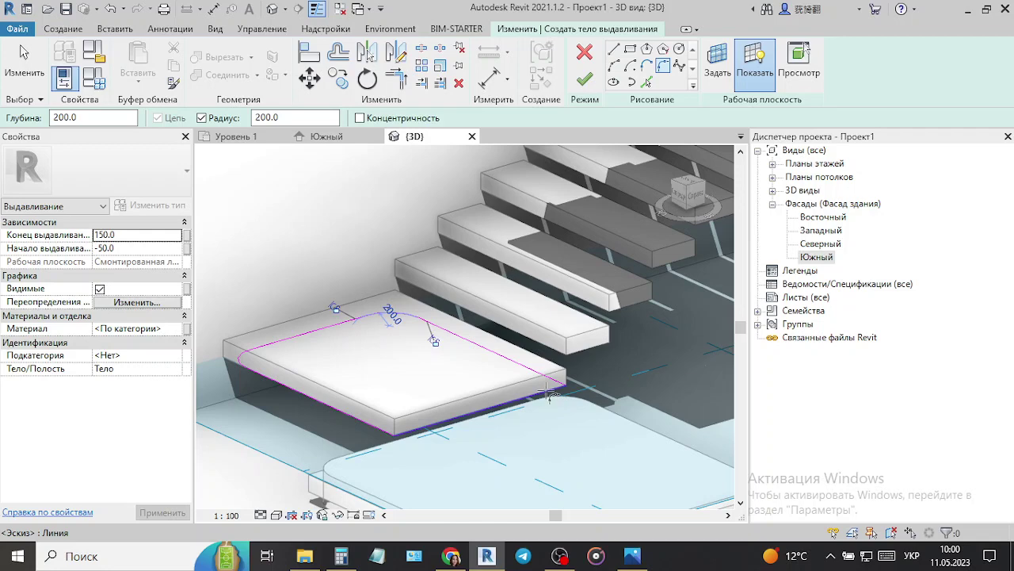
click(549, 394)
click(443, 416)
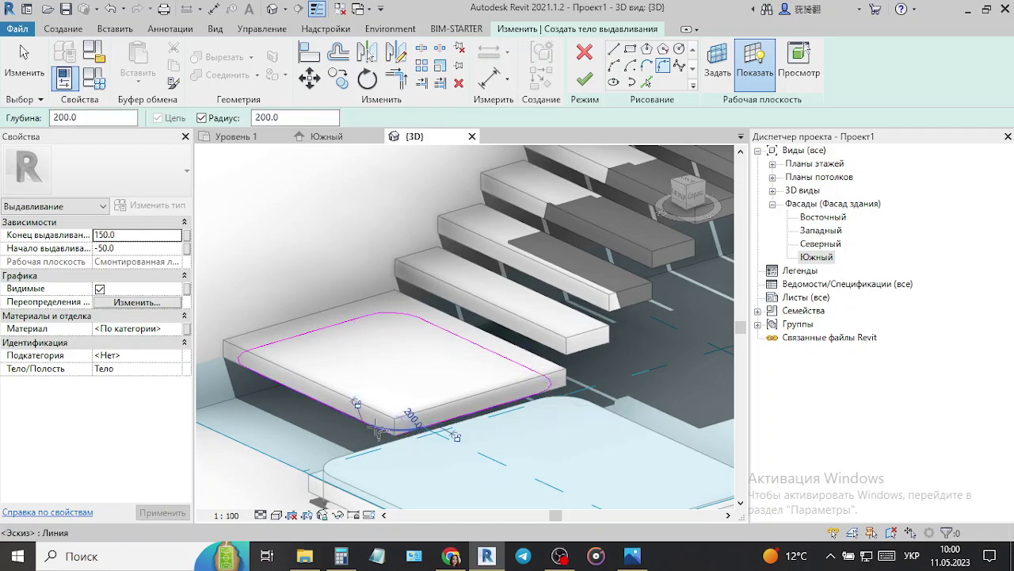
click(377, 429)
click(584, 79)
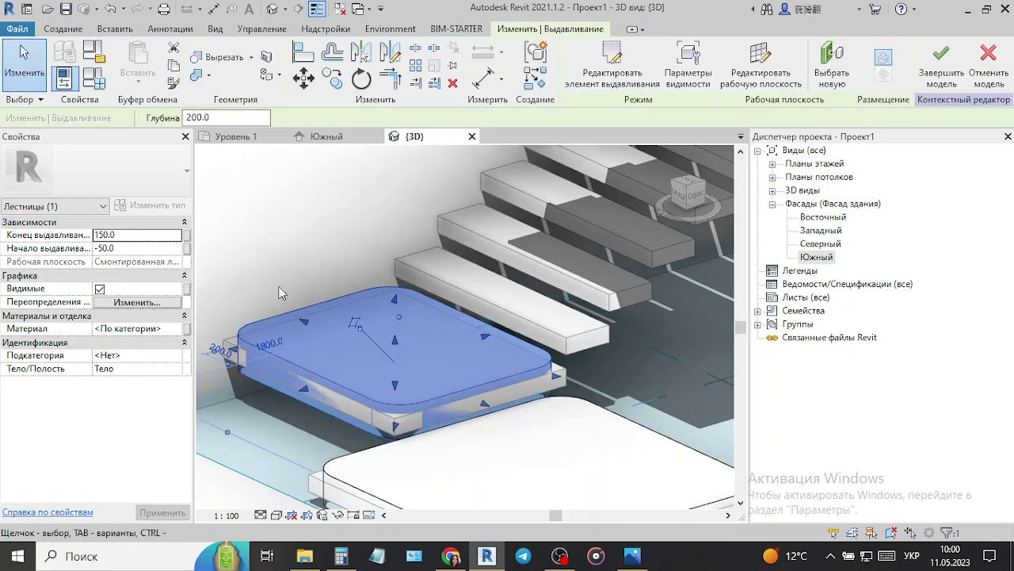
- Set the upper pad's extrusion start to -100 and end to 100
click(104, 248)
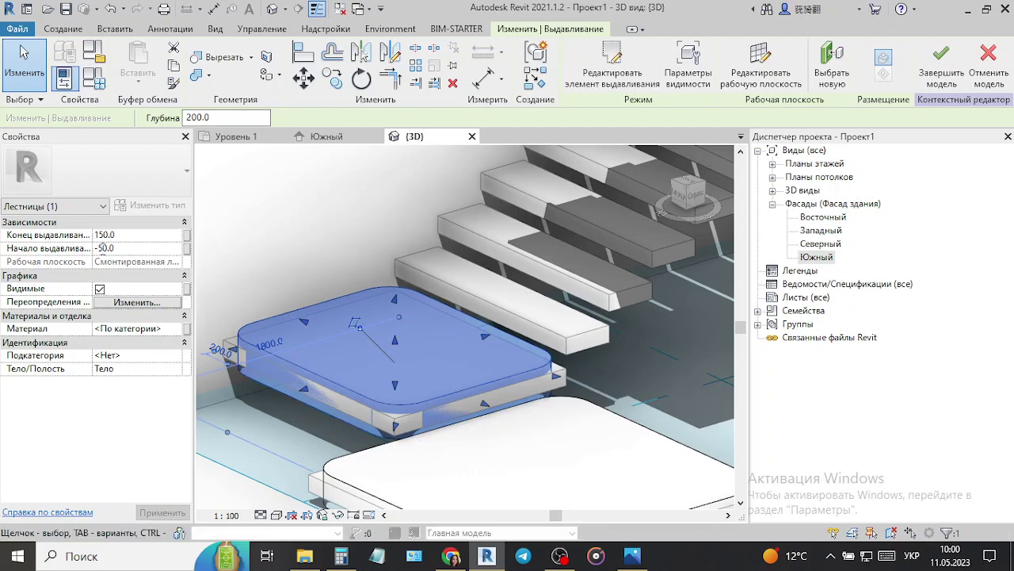
text(-100)
key(Return)
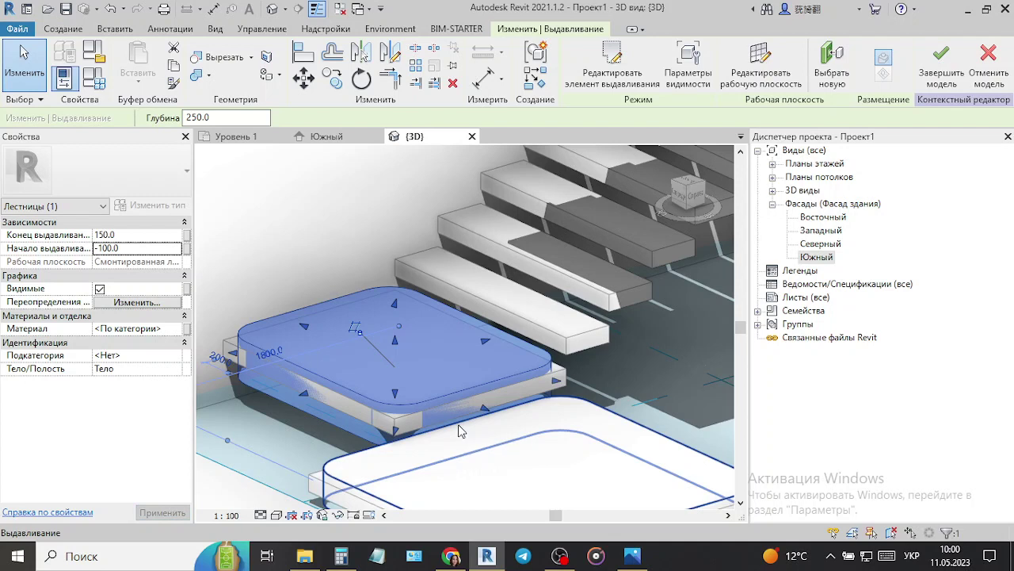
click(102, 231)
text(50)
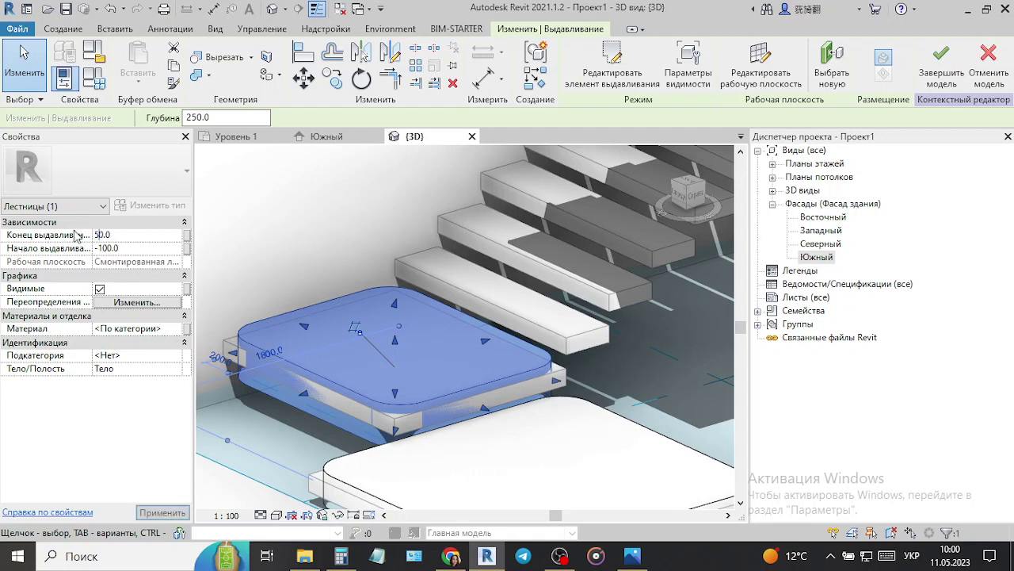
text(100)
key(Return)
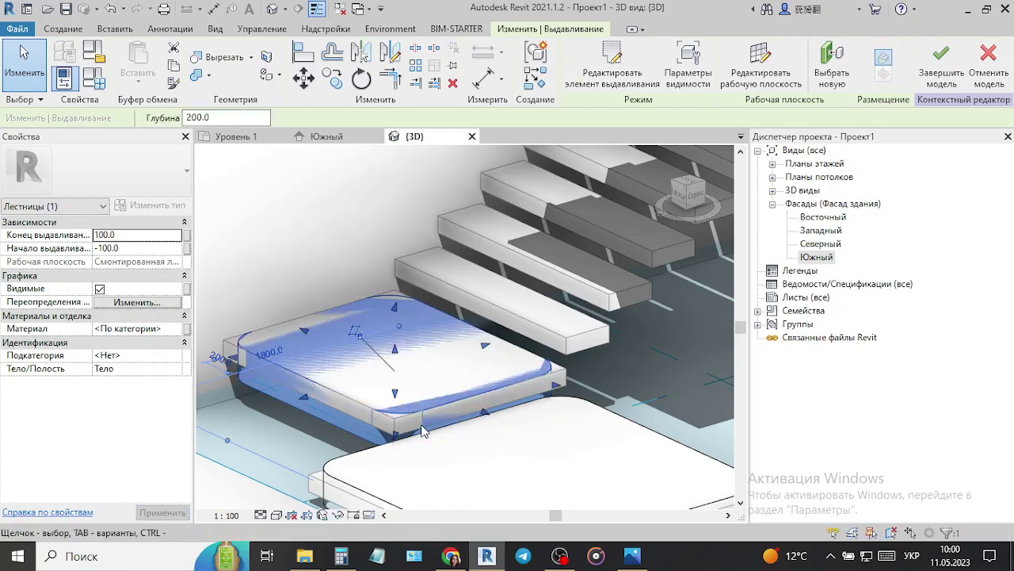
click(106, 248)
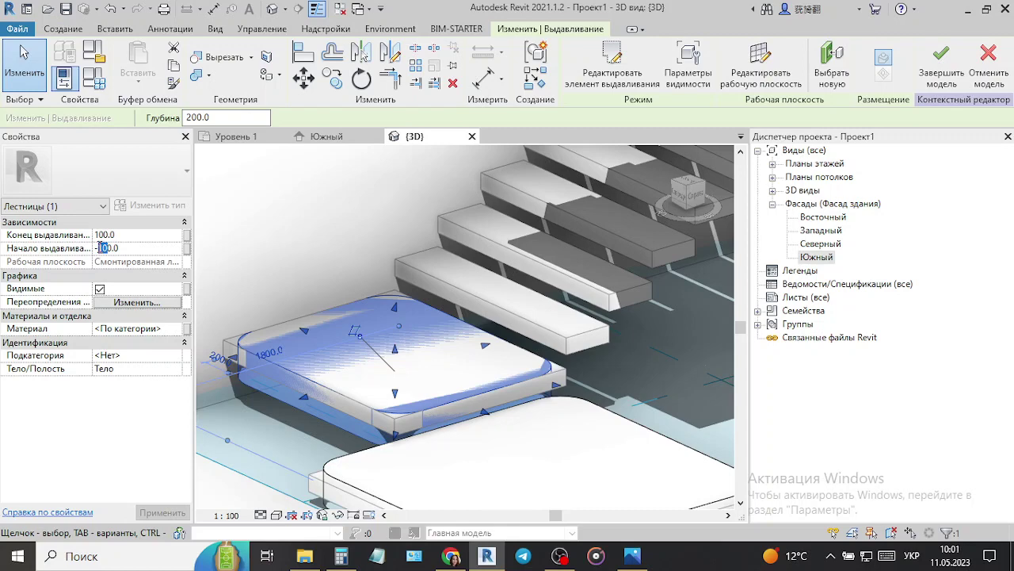
text(-50)
click(539, 482)
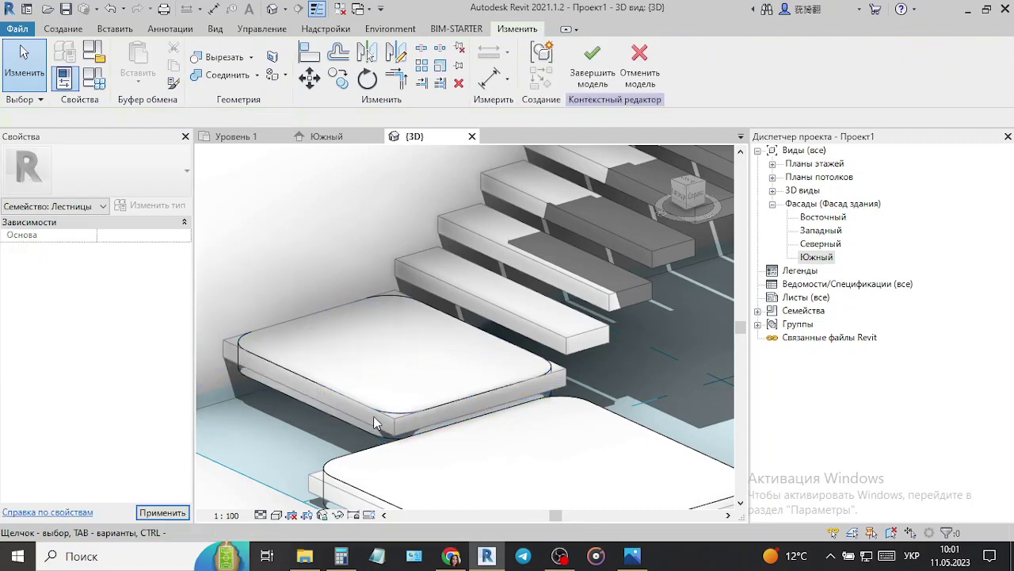
- Select the lower rounded pad and raise its extrusion end to 100
middle_drag(539, 482, 380, 428)
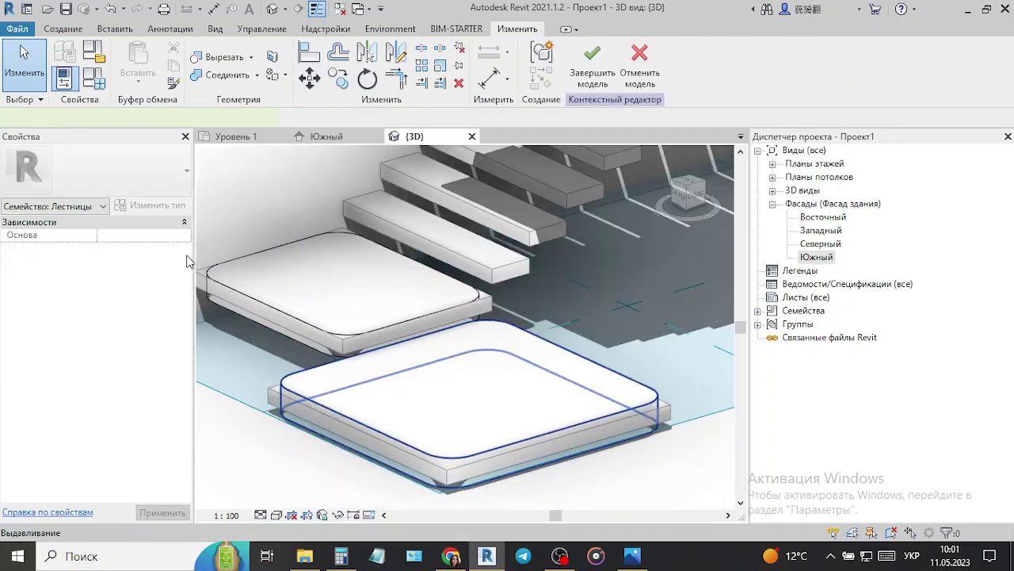
click(380, 427)
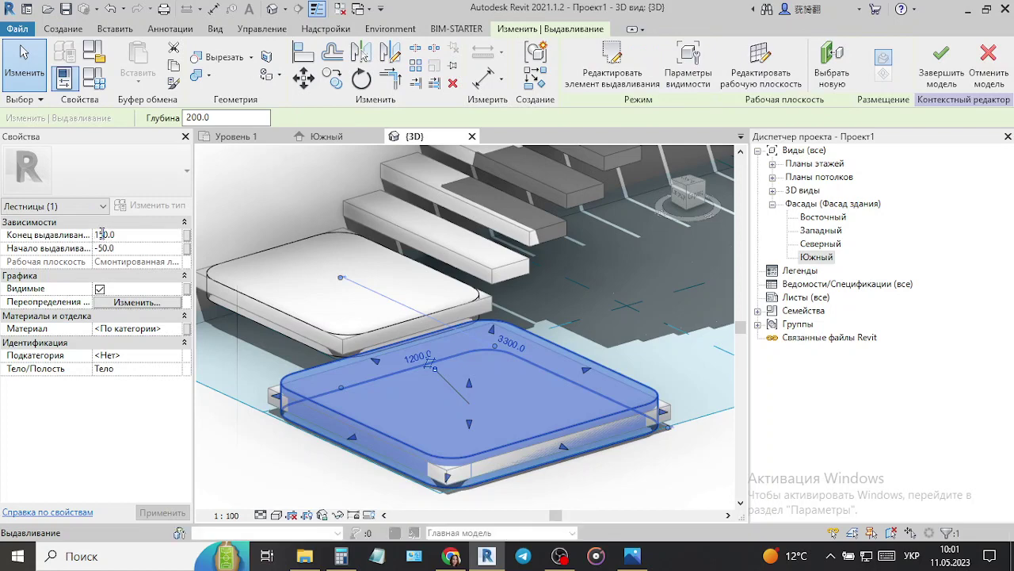
key(Return)
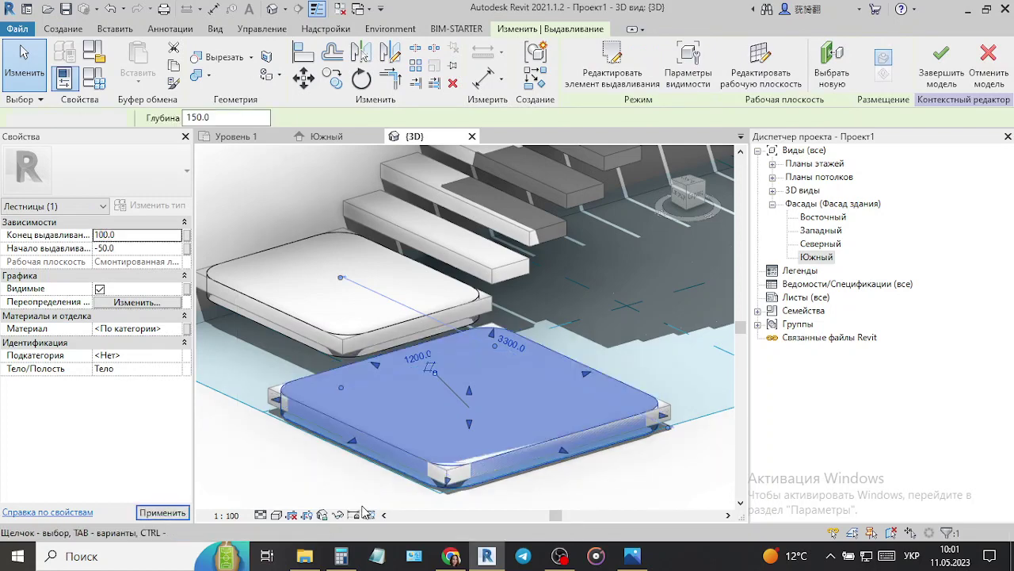
key(Escape)
scroll(368, 511, down, 3)
shift+middle_drag(475, 507, 565, 486)
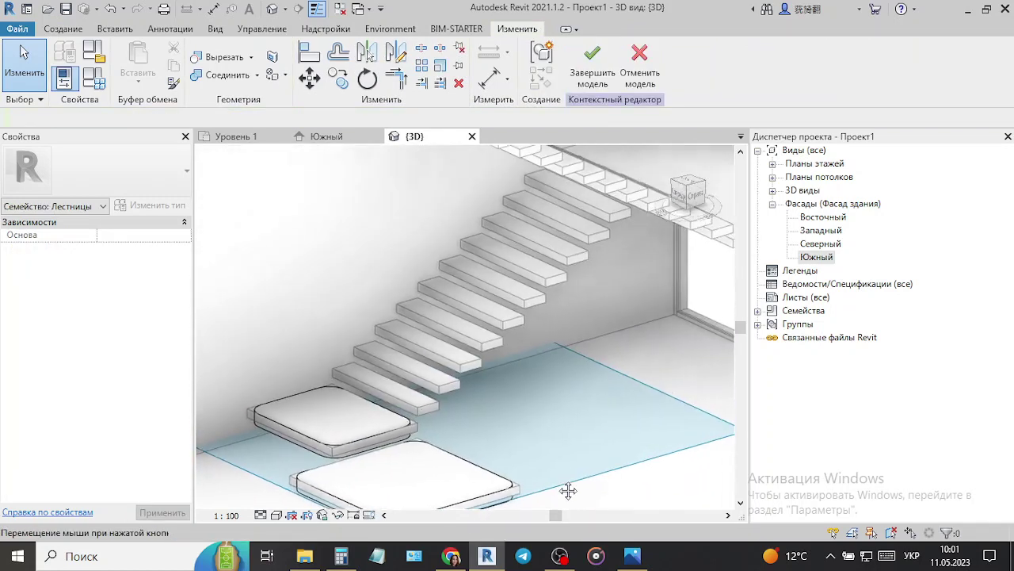
- View the stair from the side and place the reference staircase photo on the right half of the screen
scroll(429, 455, up, 2)
mouse_move(429, 455)
shift+middle_down()
mouse_move(600, 450)
mouse_move(679, 493)
shift+middle_up()
scroll(600, 450, up, 2)
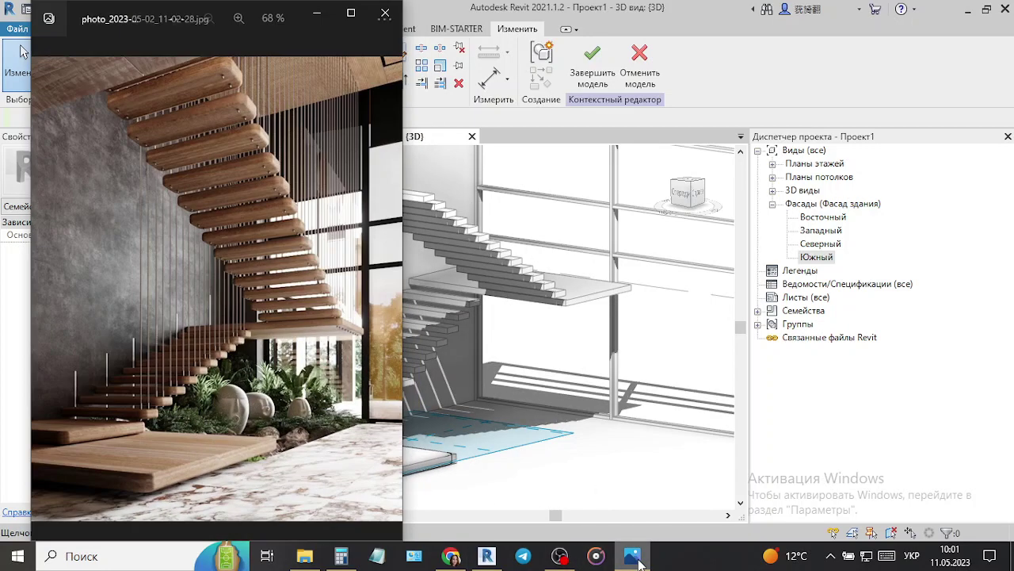
click(632, 556)
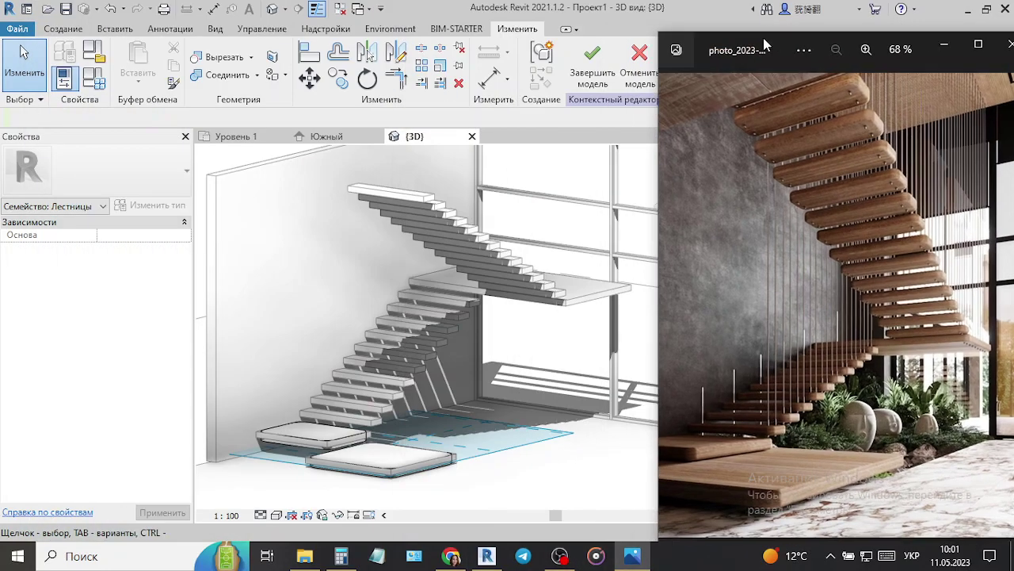
drag(129, 15, 711, 40)
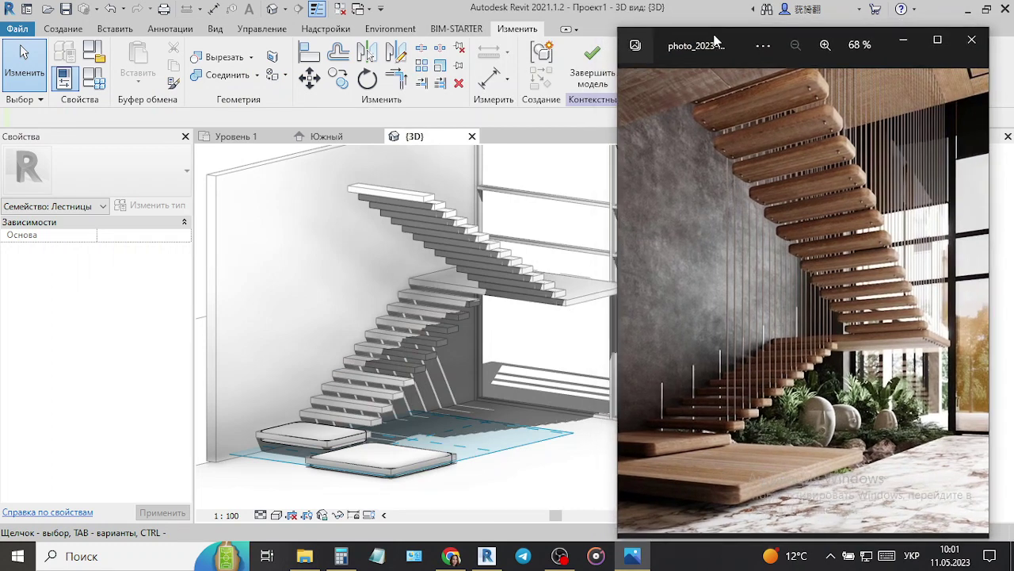
click(507, 499)
scroll(341, 436, up, 2)
scroll(349, 428, up, 3)
scroll(475, 428, up, 2)
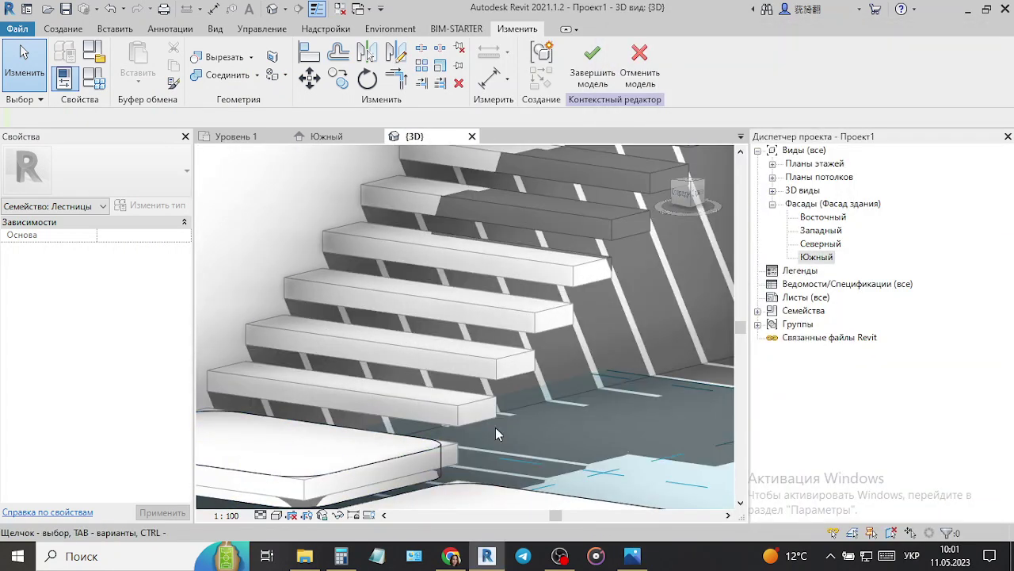
click(77, 30)
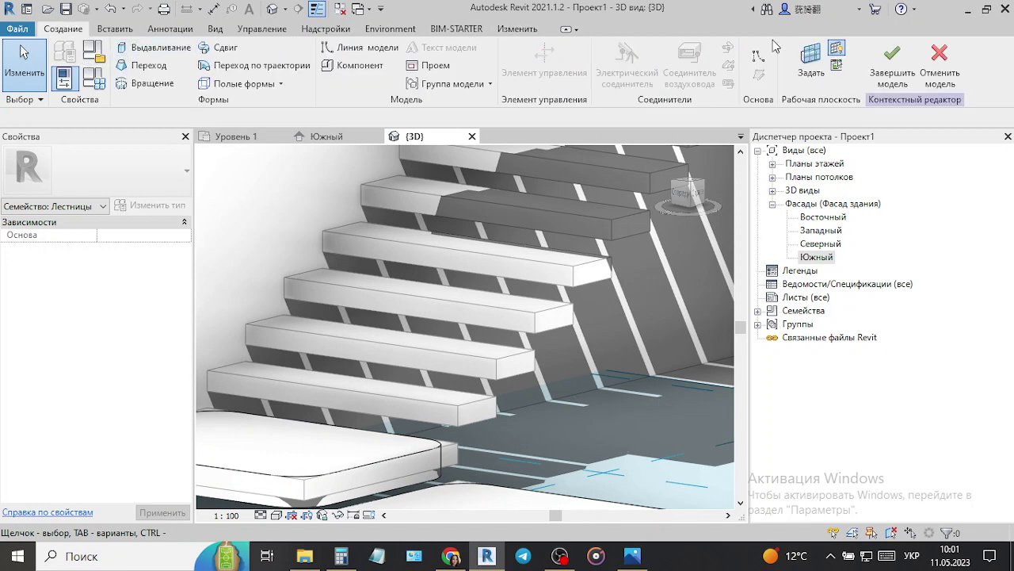
- Set the lowest tread's top face as the work plane and check the reference photo
click(812, 63)
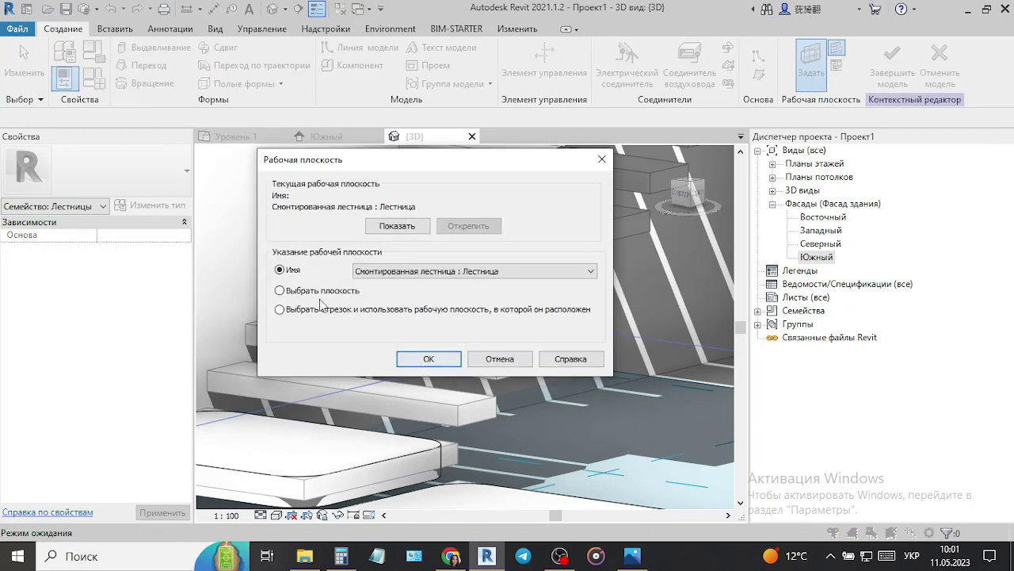
click(436, 358)
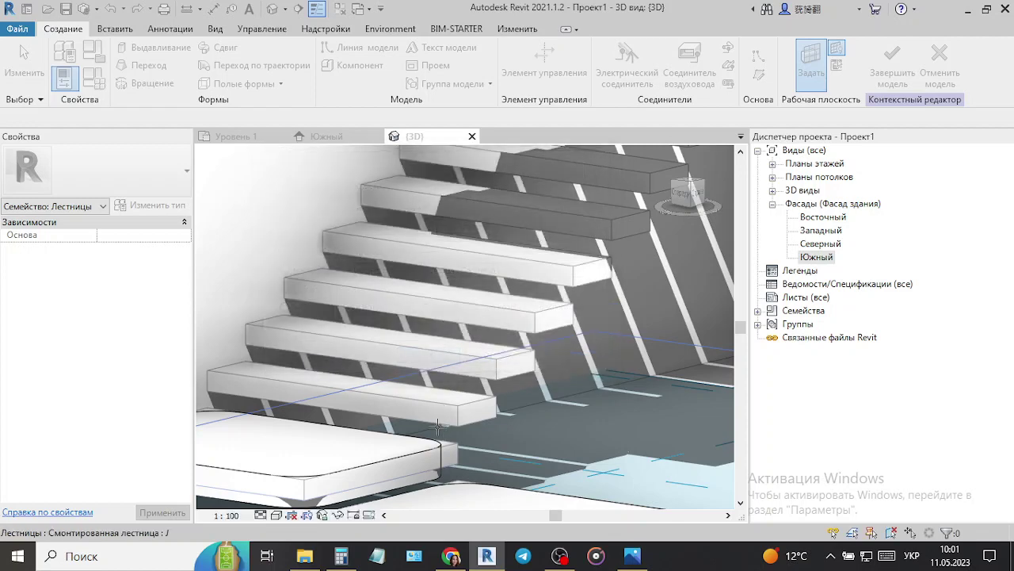
click(425, 425)
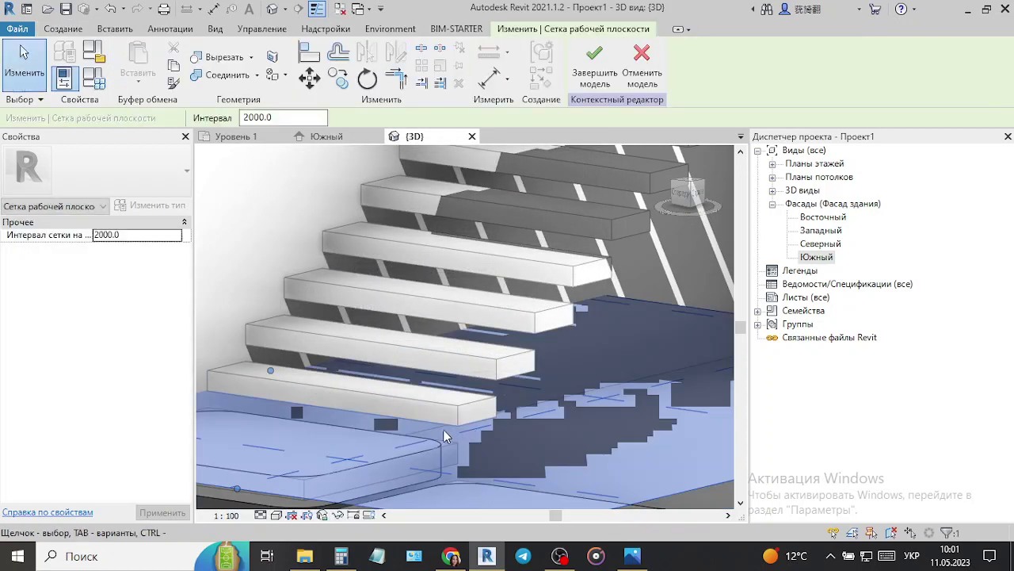
mouse_move(509, 434)
shift+middle_down()
mouse_move(476, 451)
mouse_move(469, 474)
shift+middle_up()
click(633, 555)
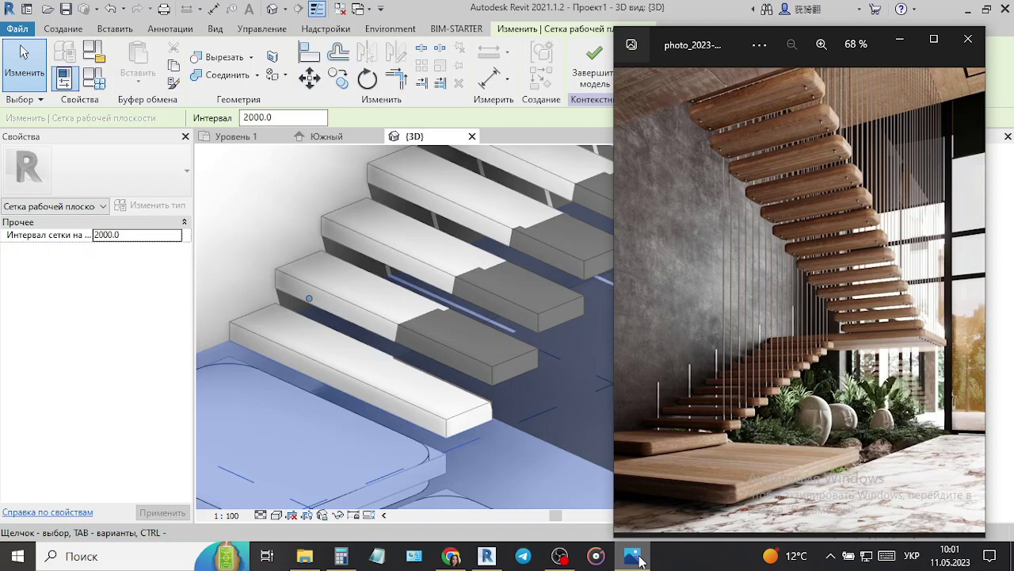
click(639, 557)
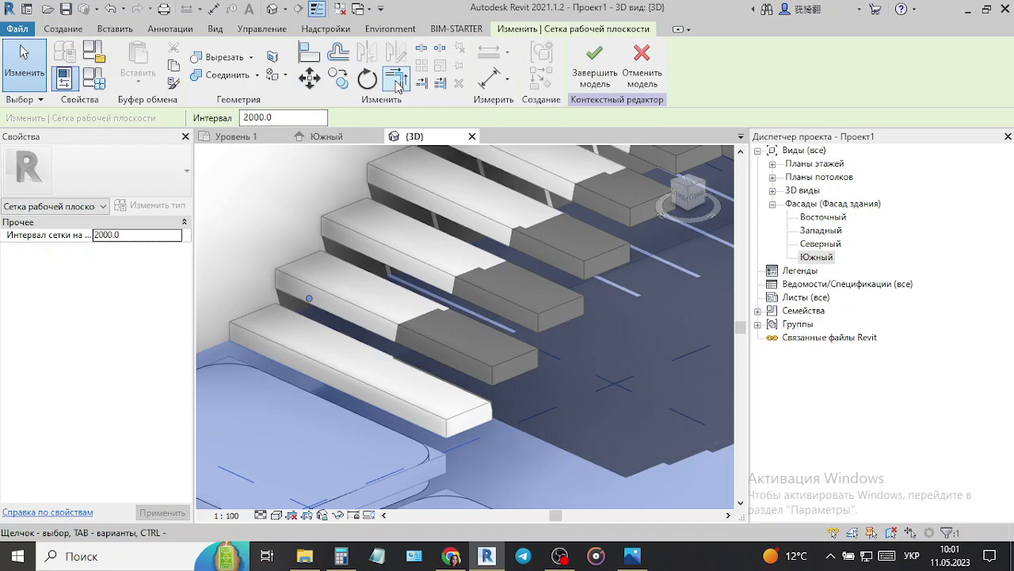
click(68, 30)
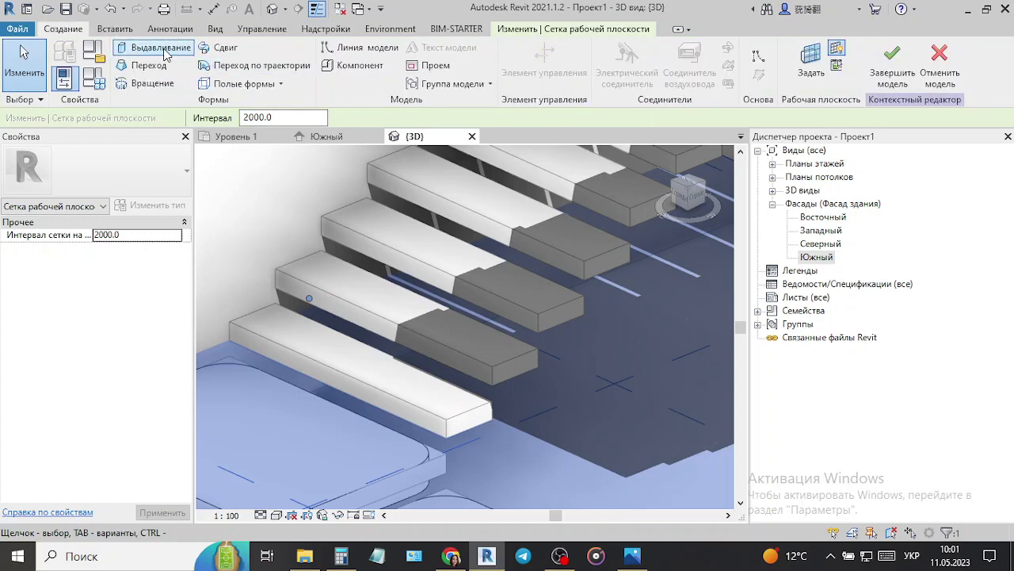
- Sketch an extrusion from the tread's edges and round its corners with 100-radius fillets
click(435, 259)
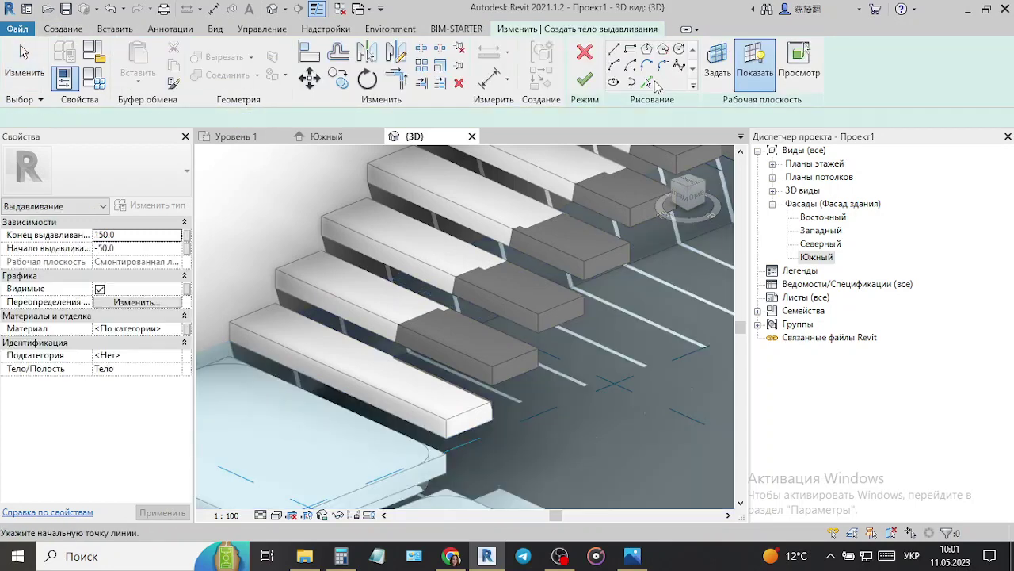
click(400, 394)
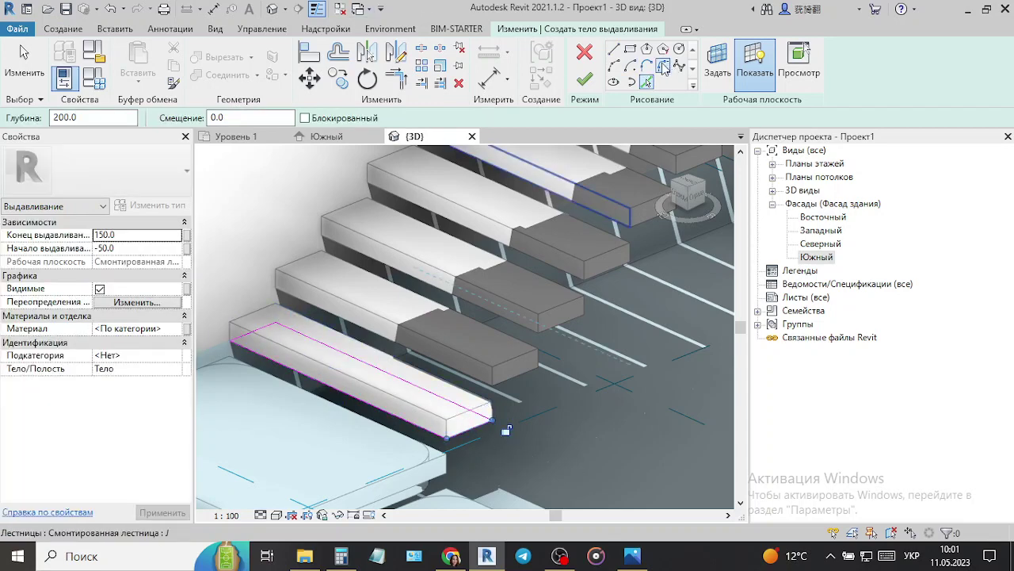
key(Escape)
click(219, 118)
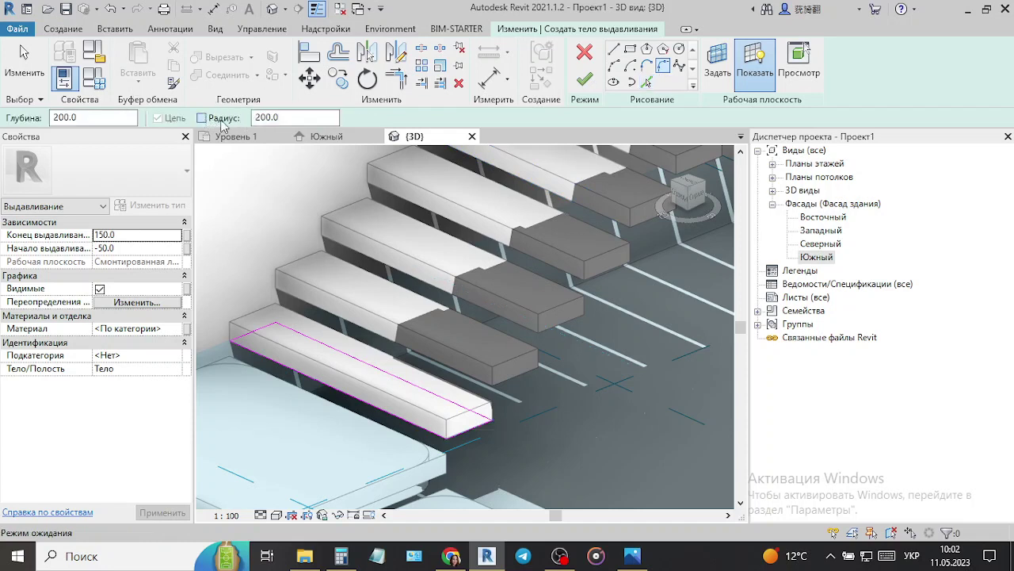
text(1)
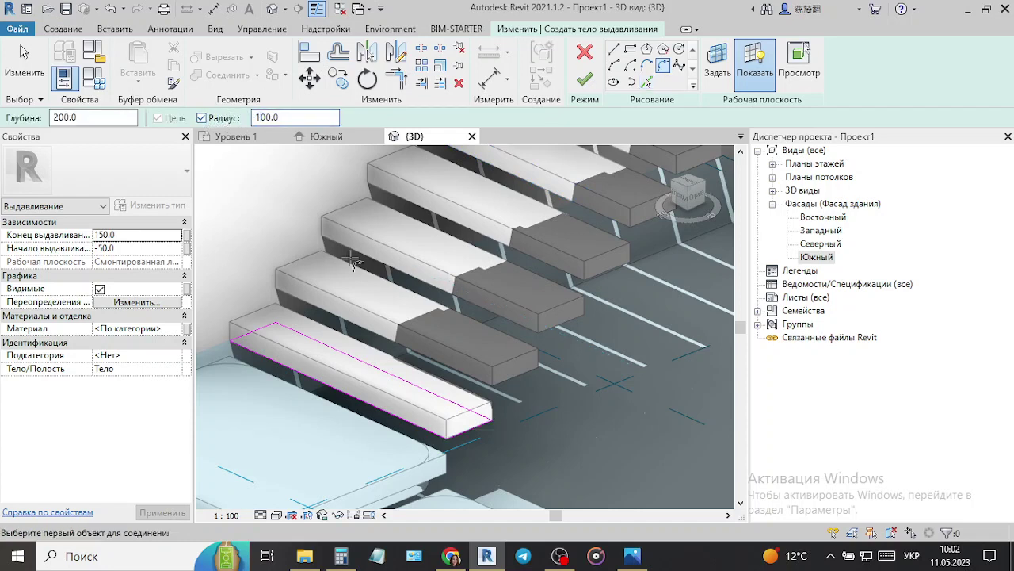
click(238, 331)
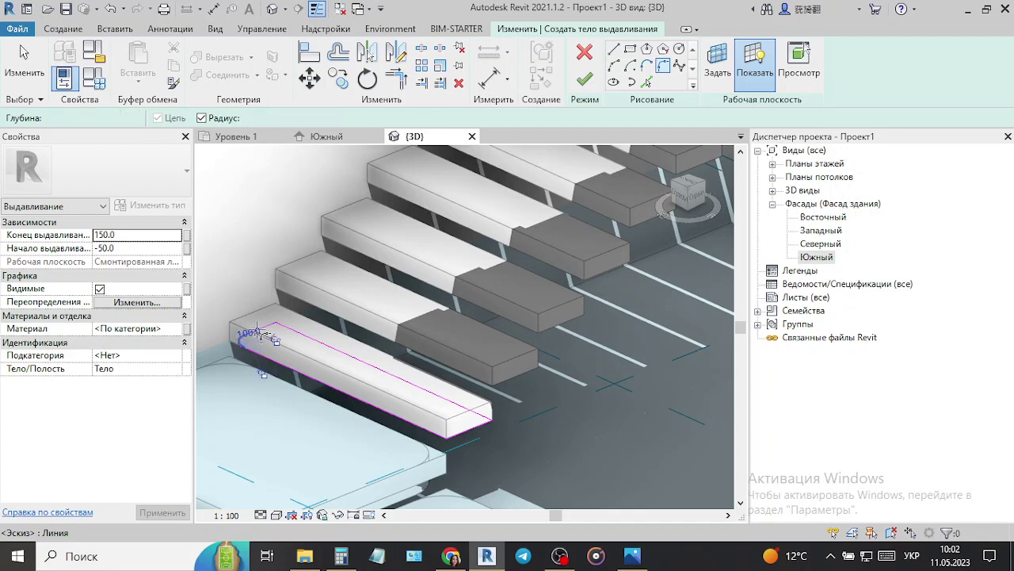
click(307, 353)
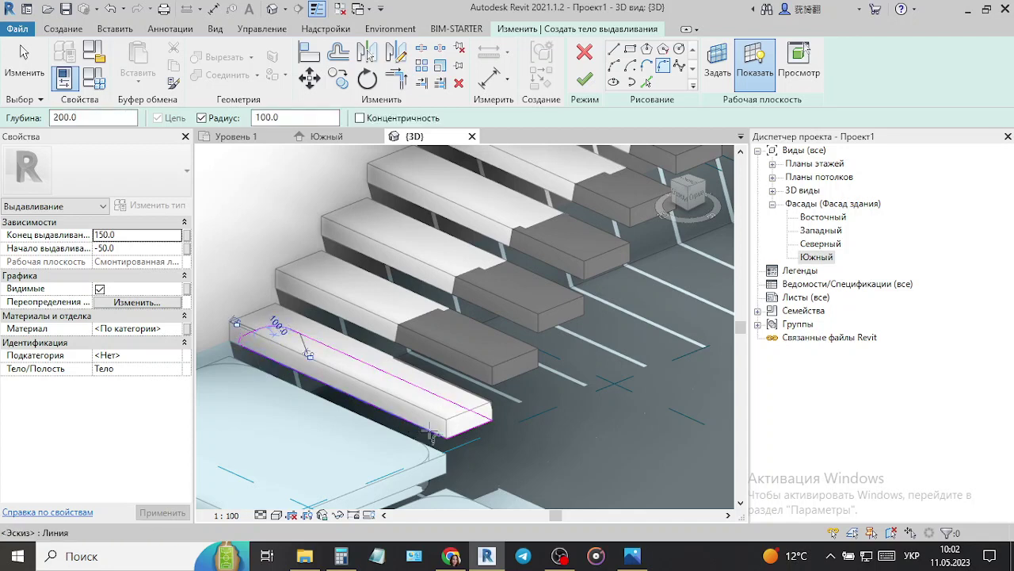
click(482, 420)
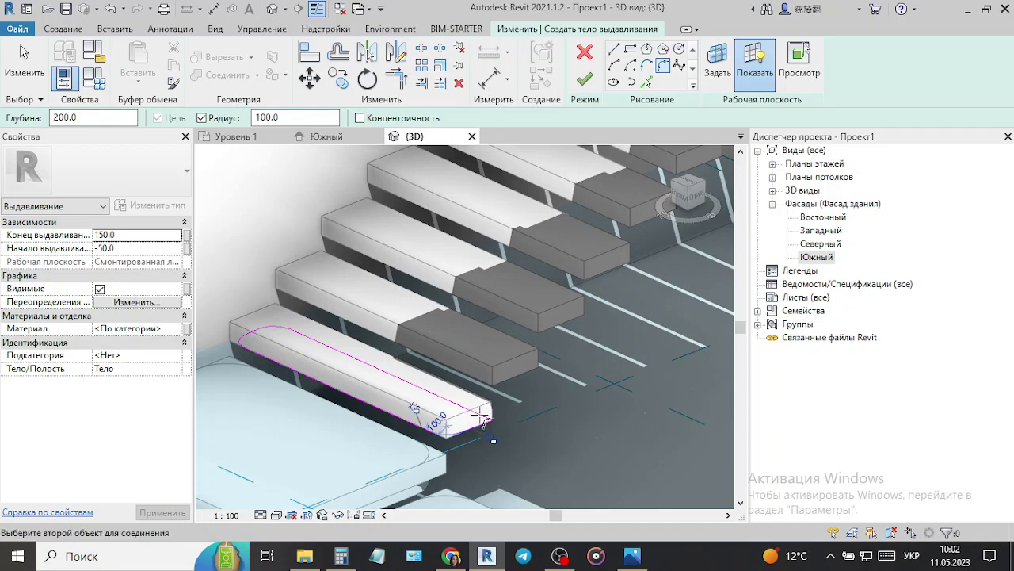
scroll(484, 424, up, 3)
scroll(485, 429, down, 3)
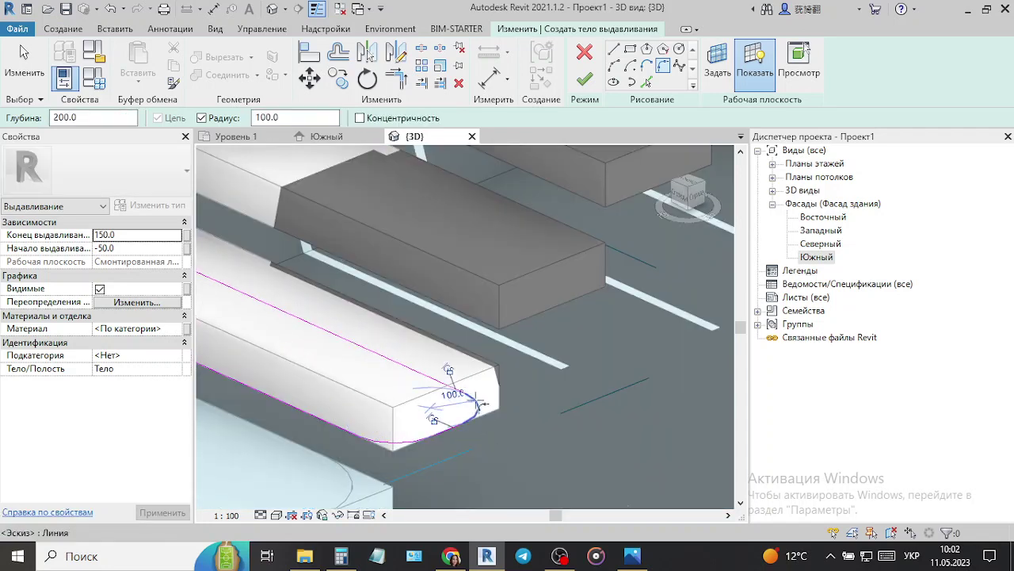
click(476, 406)
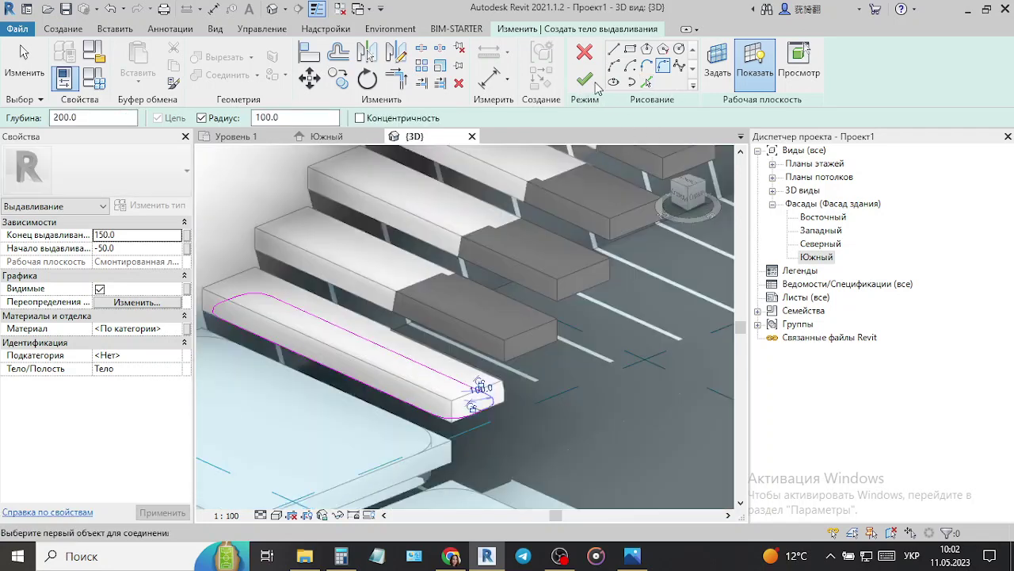
key(Return)
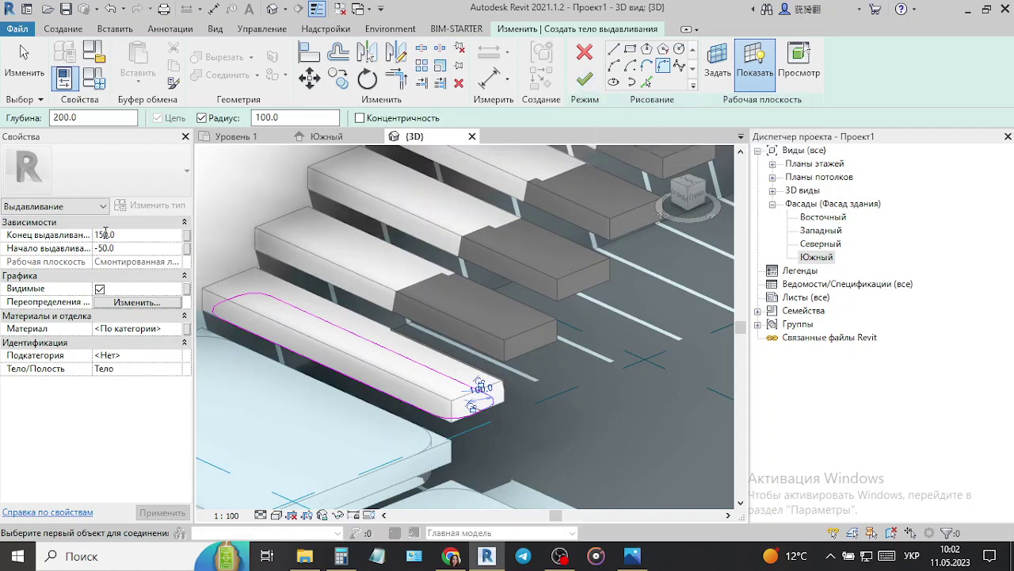
- Set the extrusion end to 100 and finish the tread pad
text(0)
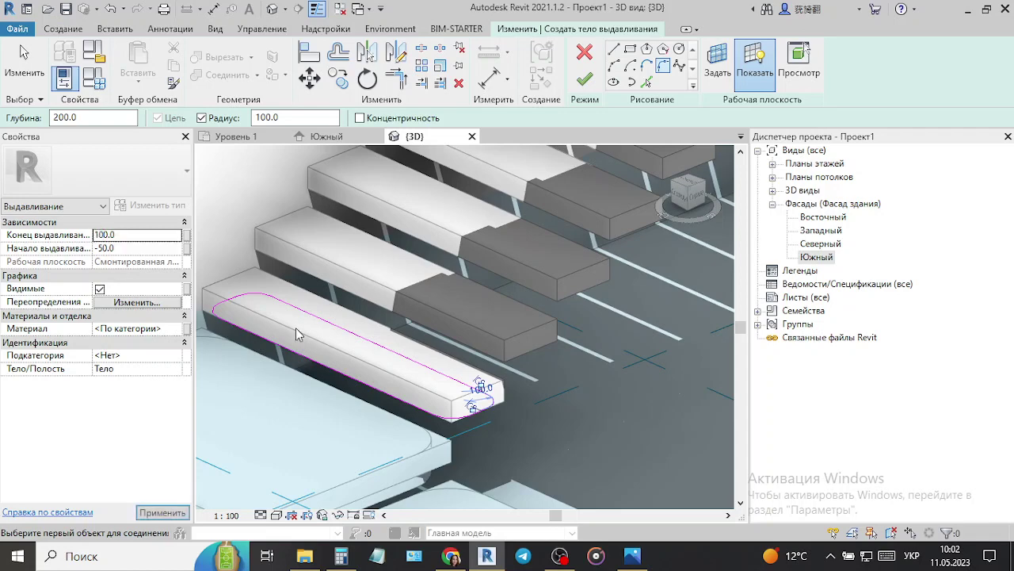
key(Return)
click(585, 83)
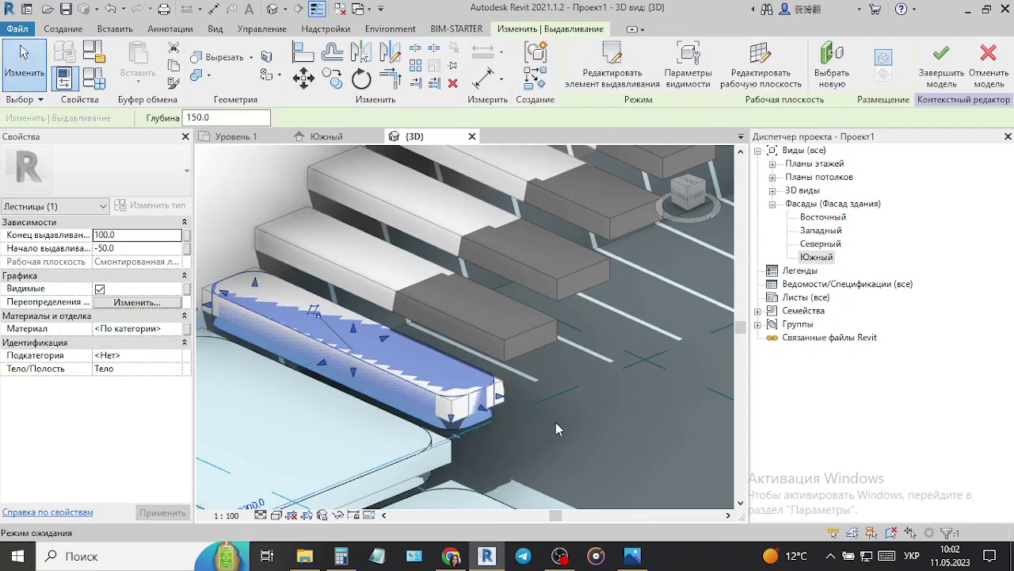
- Compare the new tread pad with the reference stair photo
click(558, 423)
scroll(564, 430, down, 3)
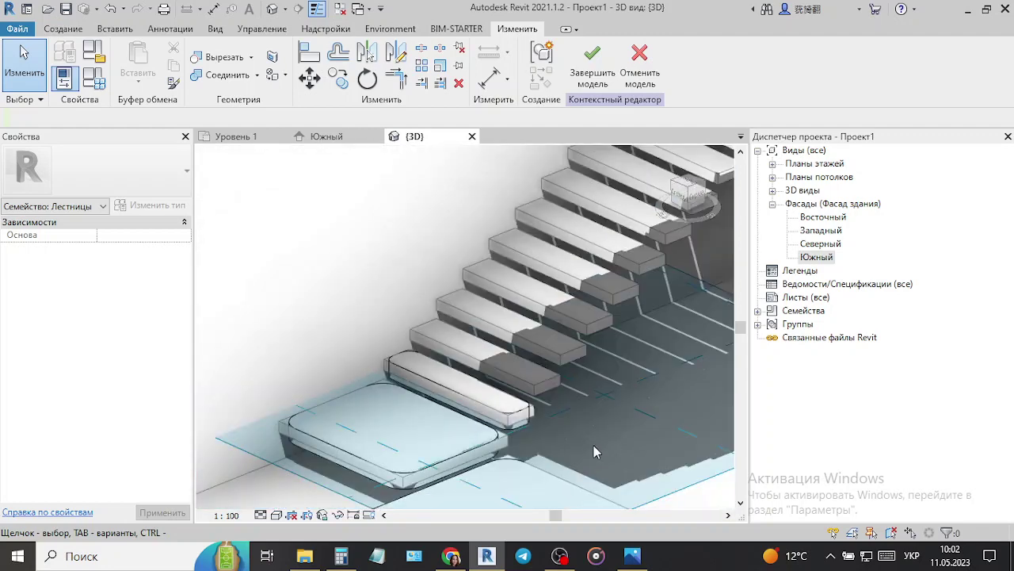
scroll(596, 444, down, 2)
scroll(616, 424, up, 1)
click(633, 556)
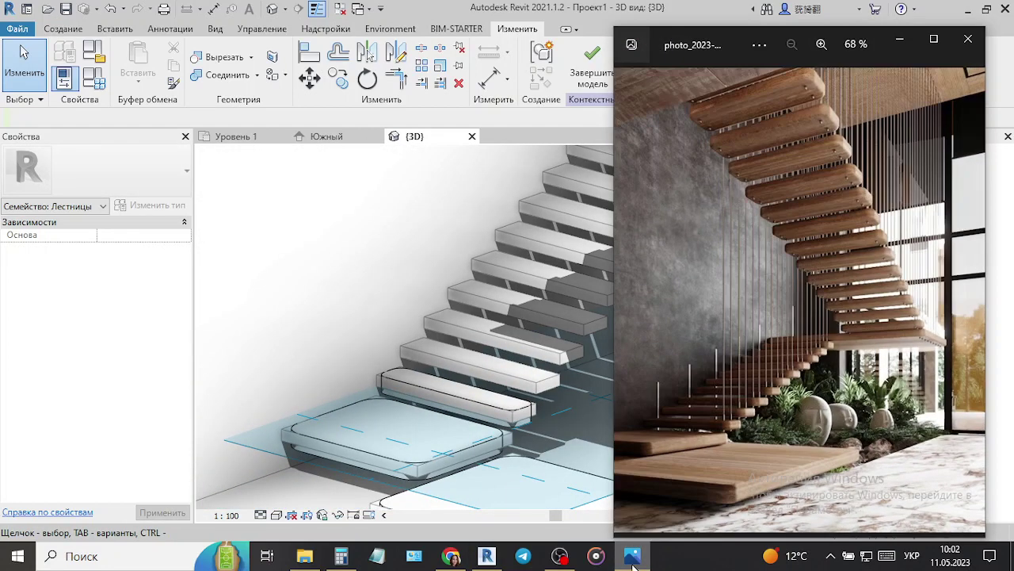
click(633, 556)
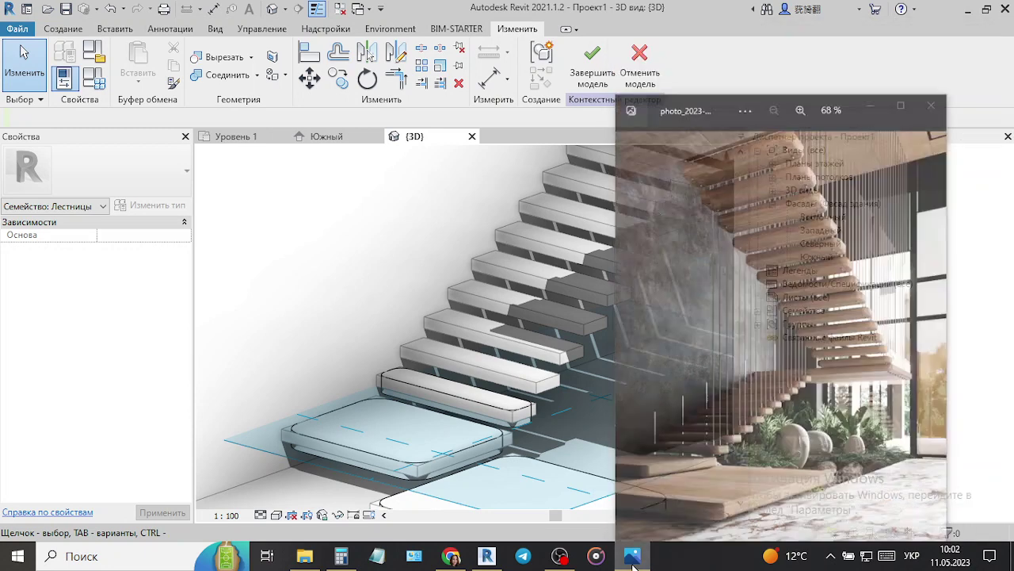
scroll(508, 431, up, 2)
scroll(505, 433, up, 1)
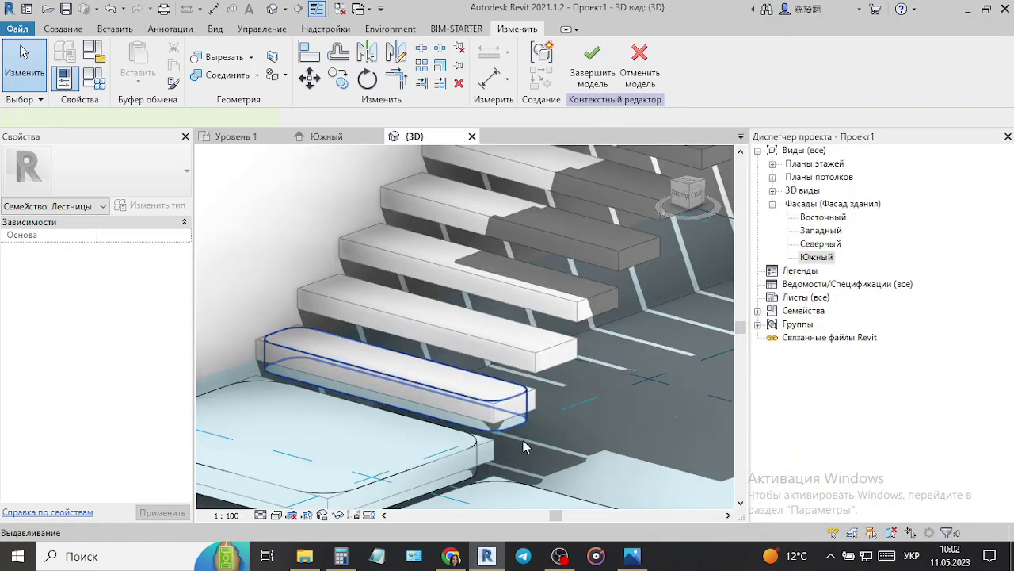
- Change the tread pad's extrusion start to -20 and view the stair from the Right side
click(523, 446)
click(101, 248)
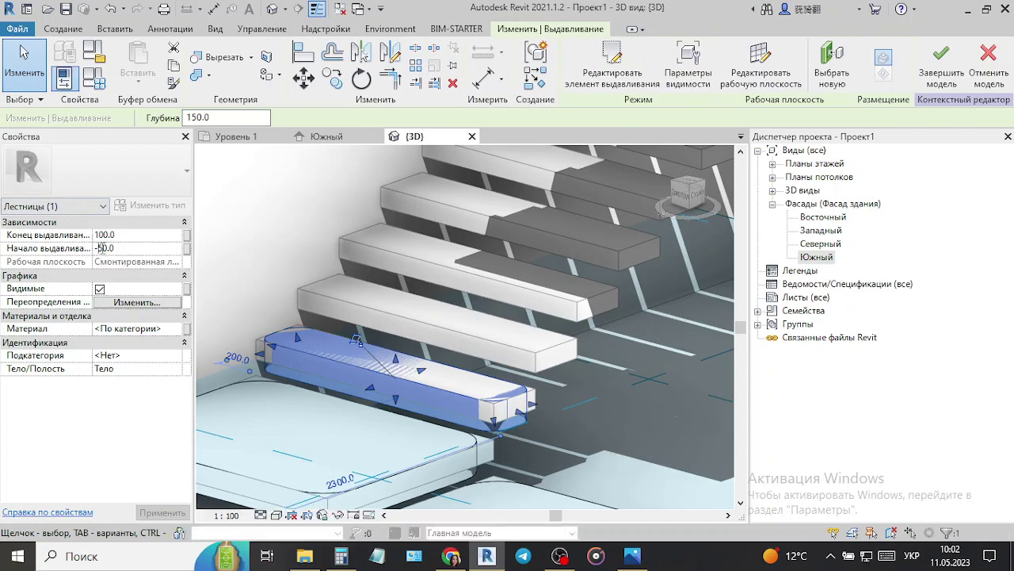
click(589, 421)
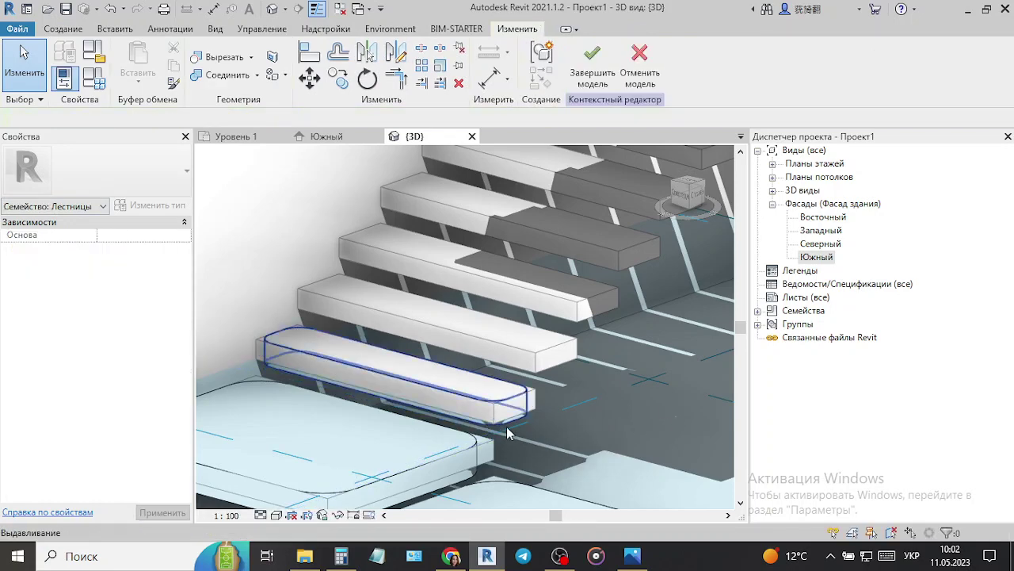
click(554, 435)
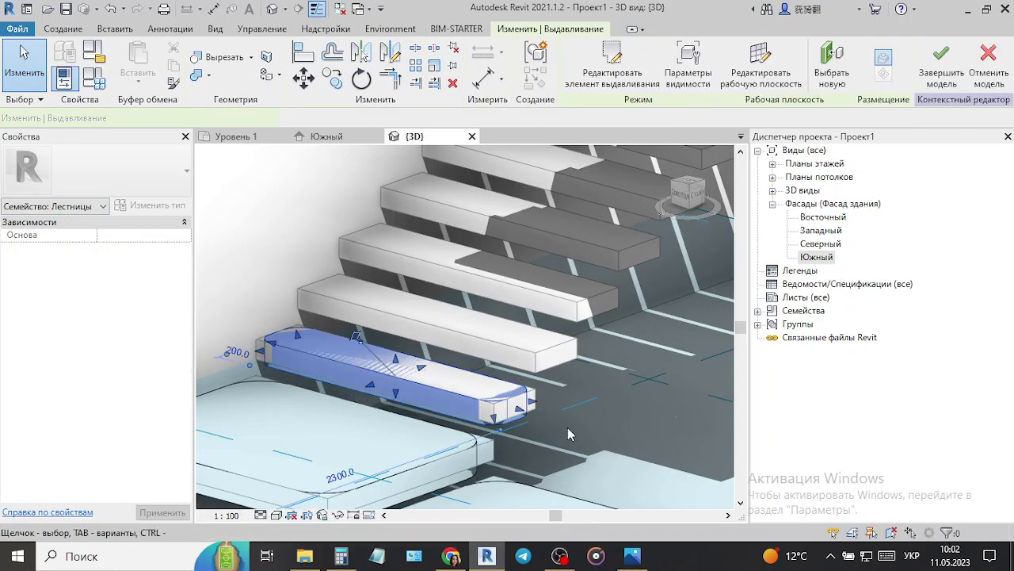
click(697, 195)
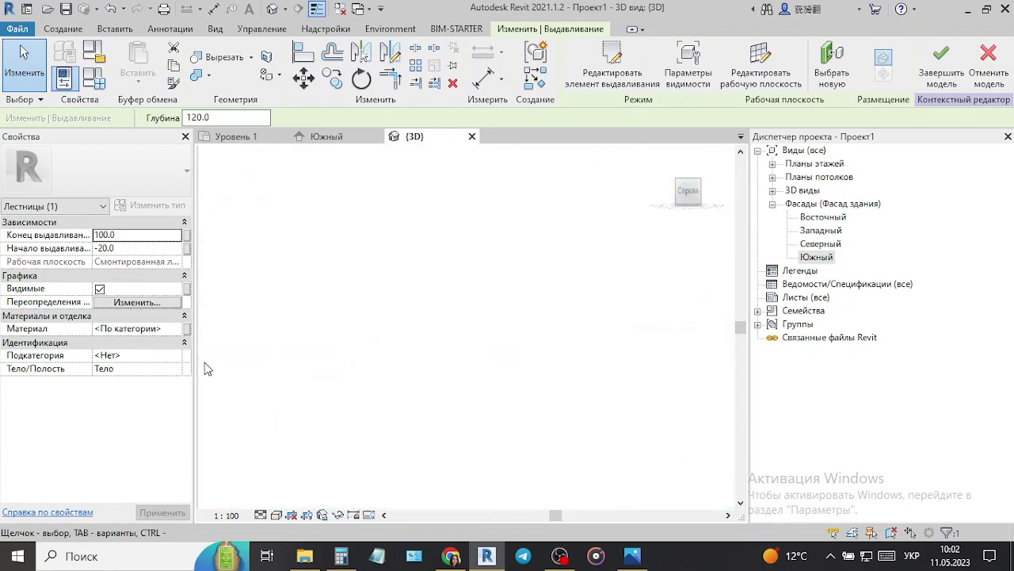
- Copy the selected rounded pad from its midpoint onto the next four treads up the flight
click(333, 79)
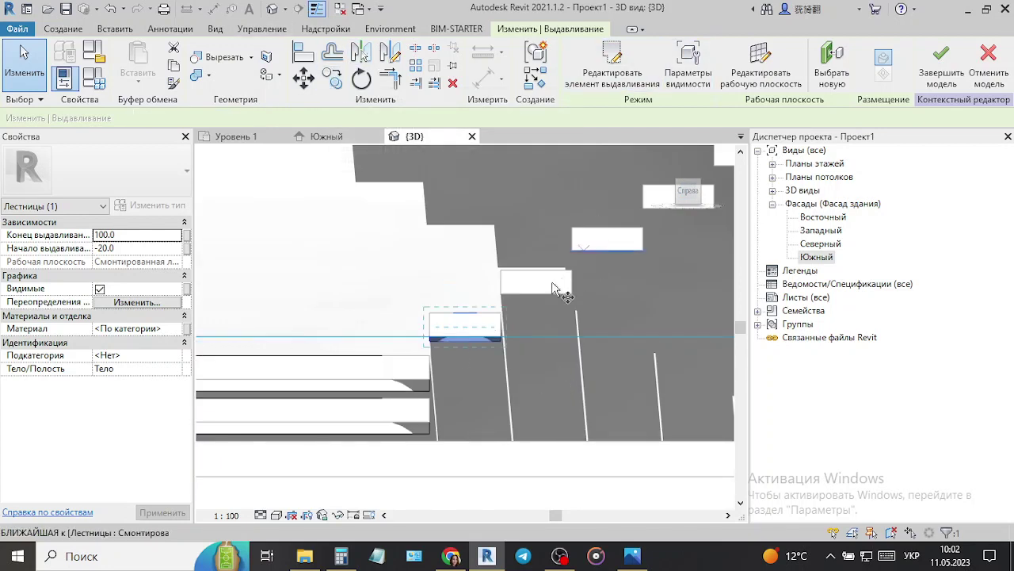
click(467, 317)
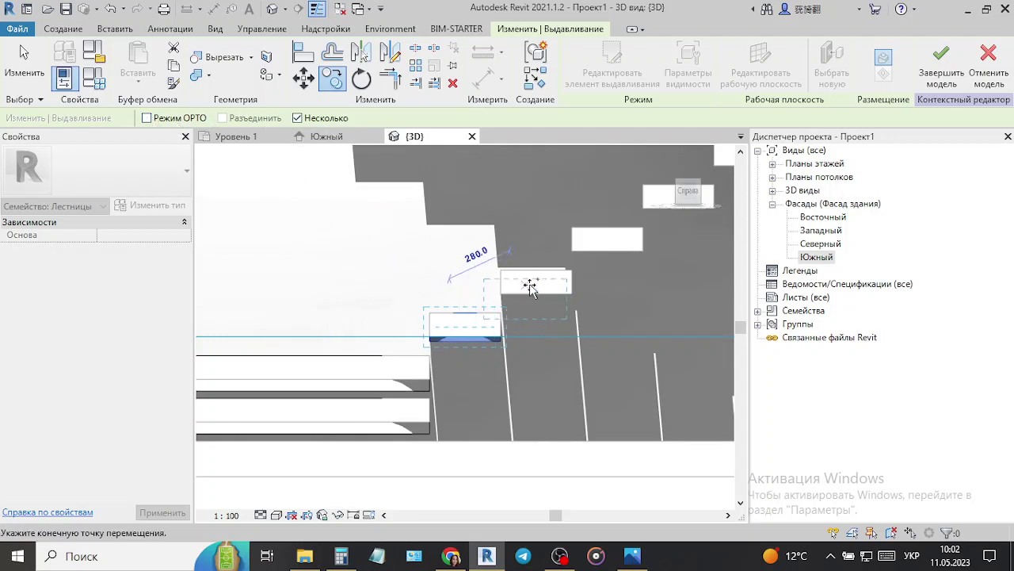
middle_drag(539, 272, 413, 321)
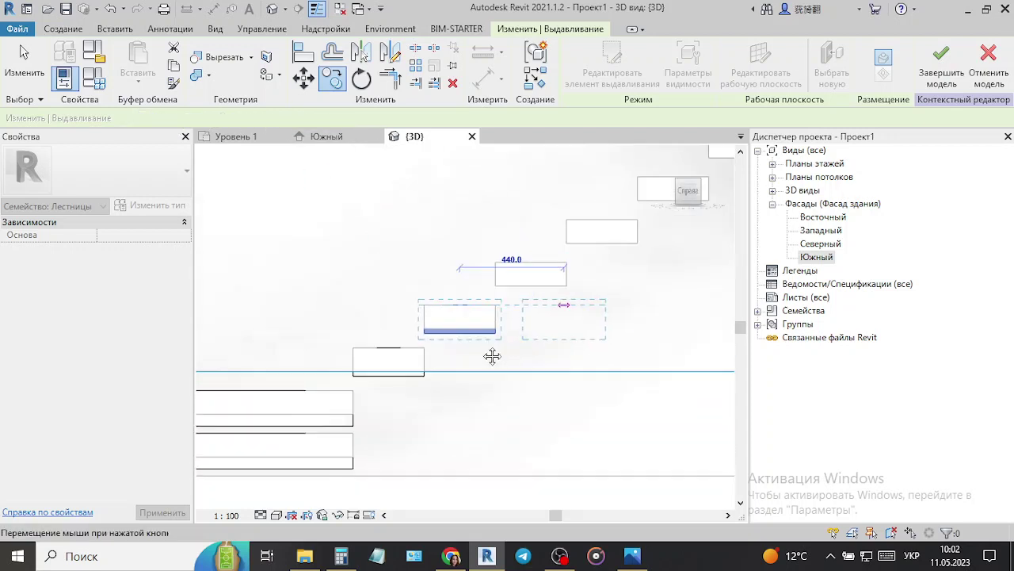
click(414, 320)
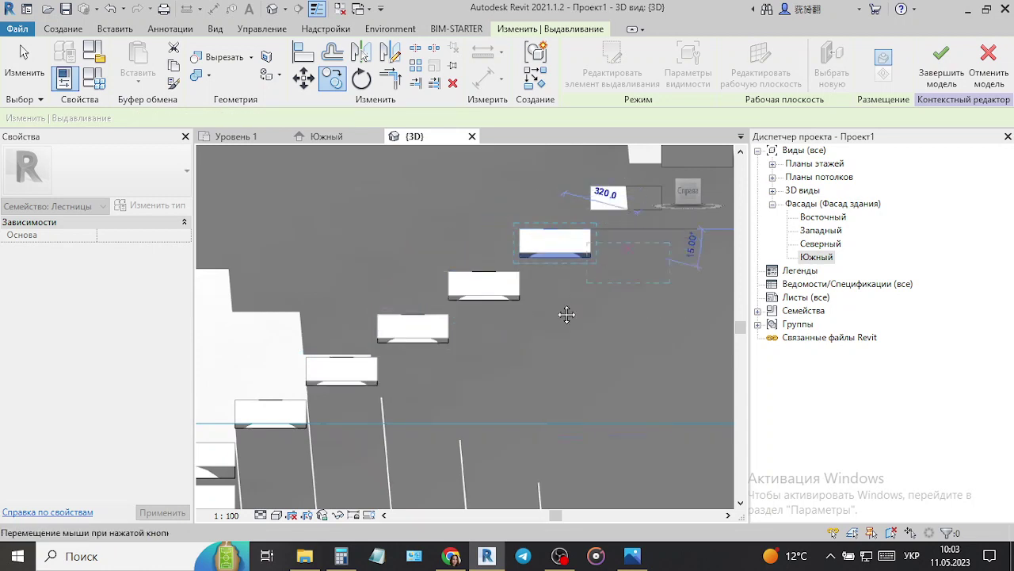
middle_drag(455, 293, 452, 404)
click(452, 404)
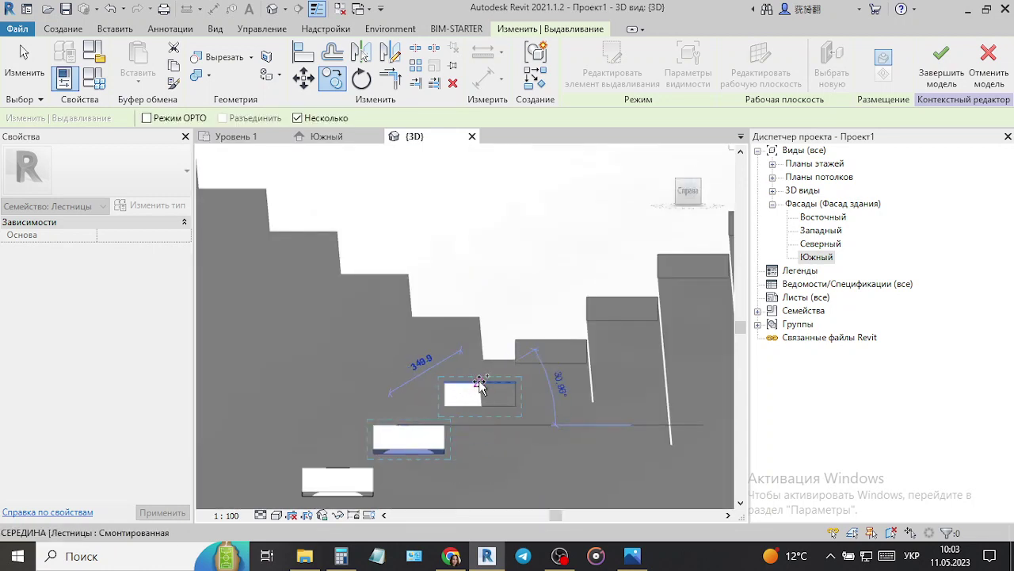
click(552, 343)
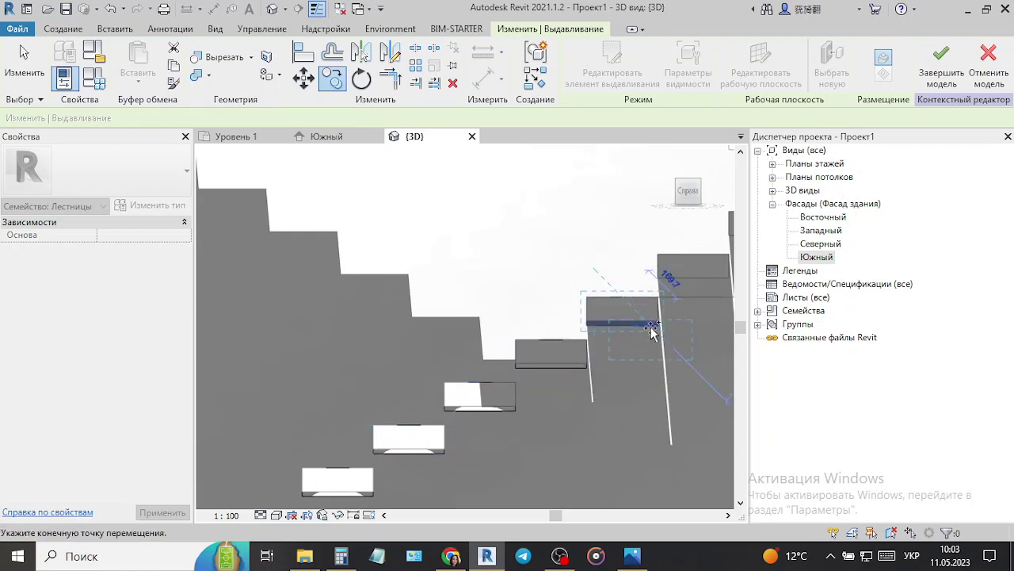
middle_drag(656, 333, 336, 442)
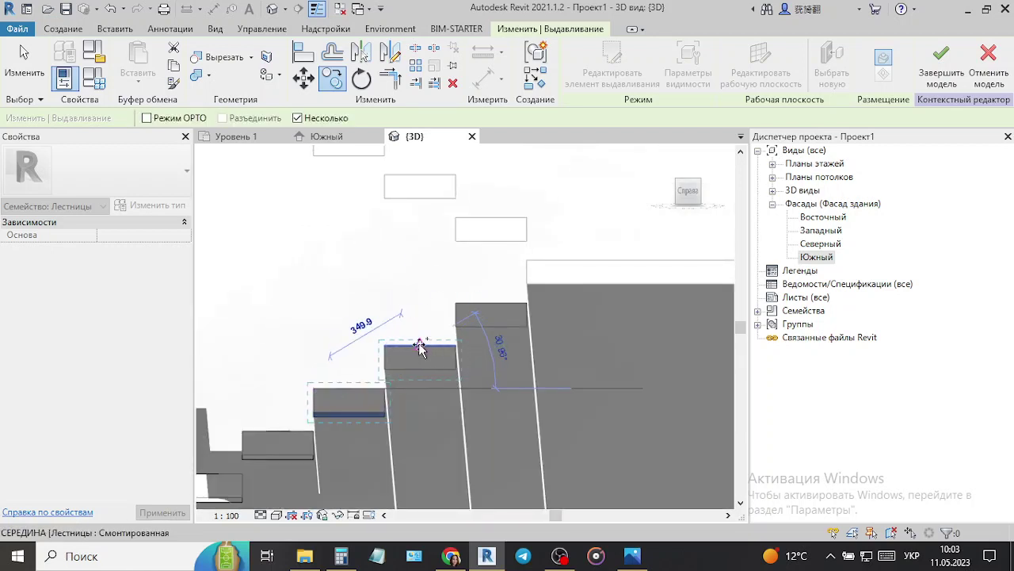
click(492, 303)
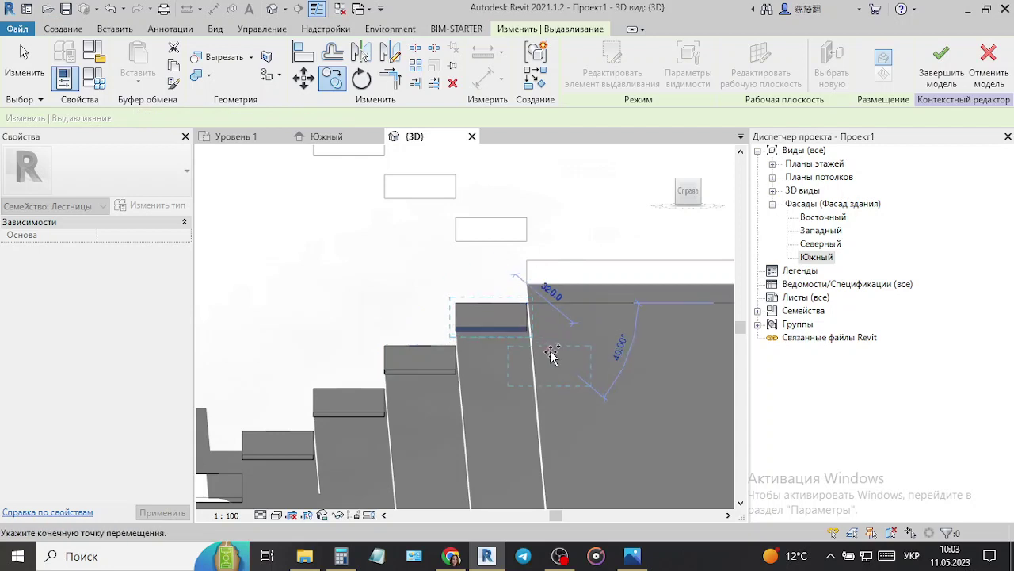
key(Escape)
key(Escape)
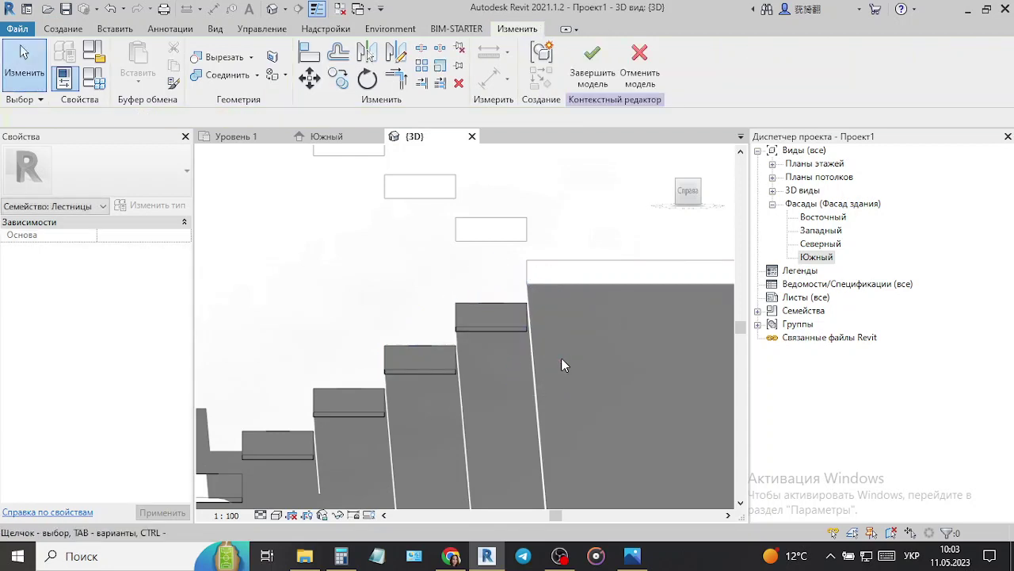
- Copy the topmost pad onto each remaining higher tread up to the top, then orbit to check
scroll(577, 241, down, 2)
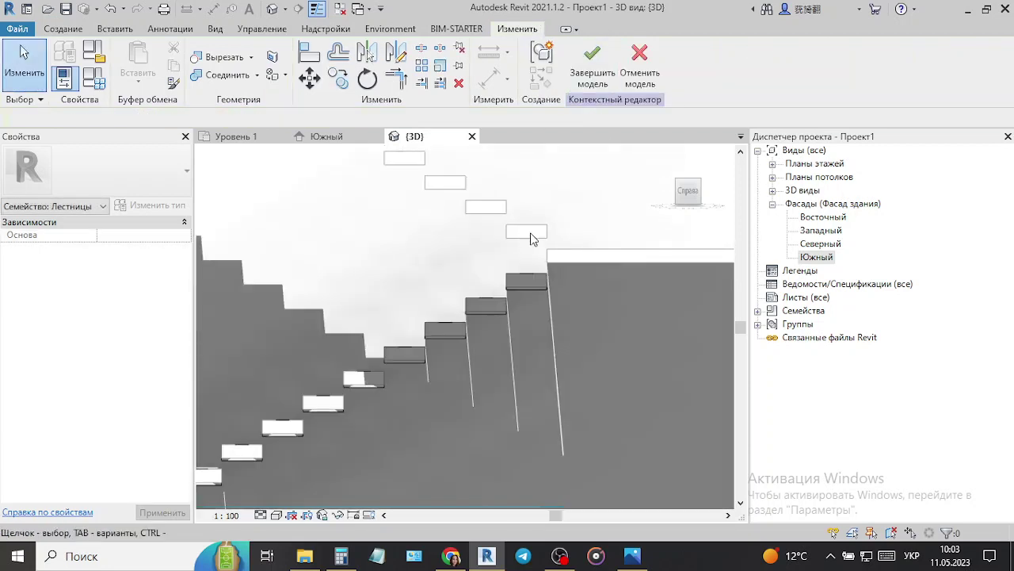
click(526, 281)
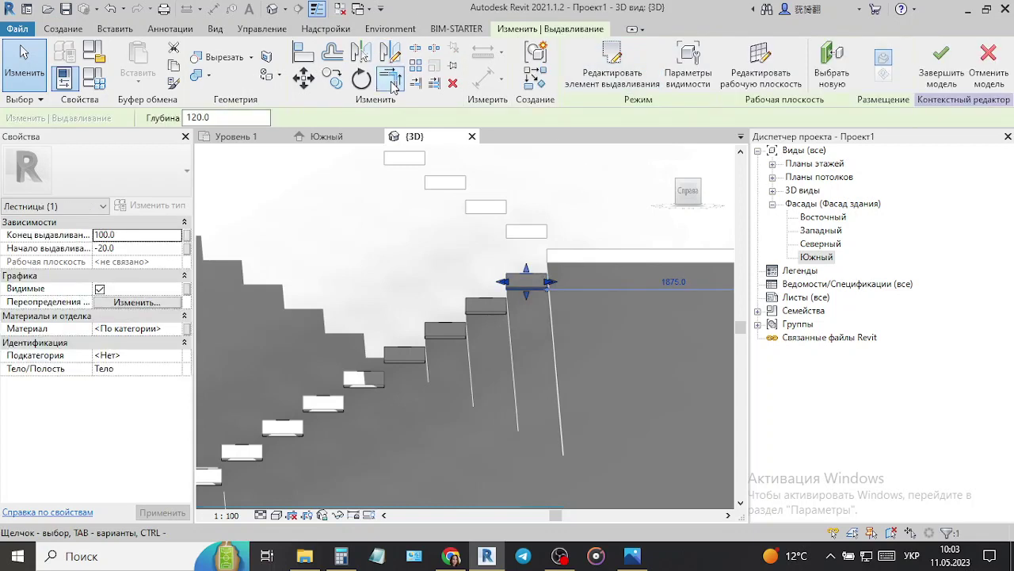
click(332, 78)
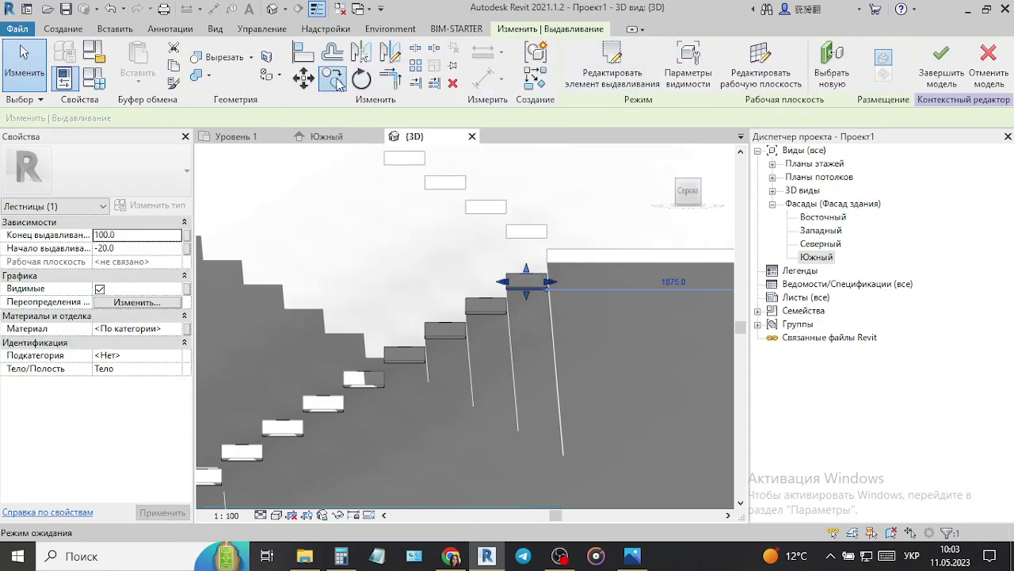
click(531, 270)
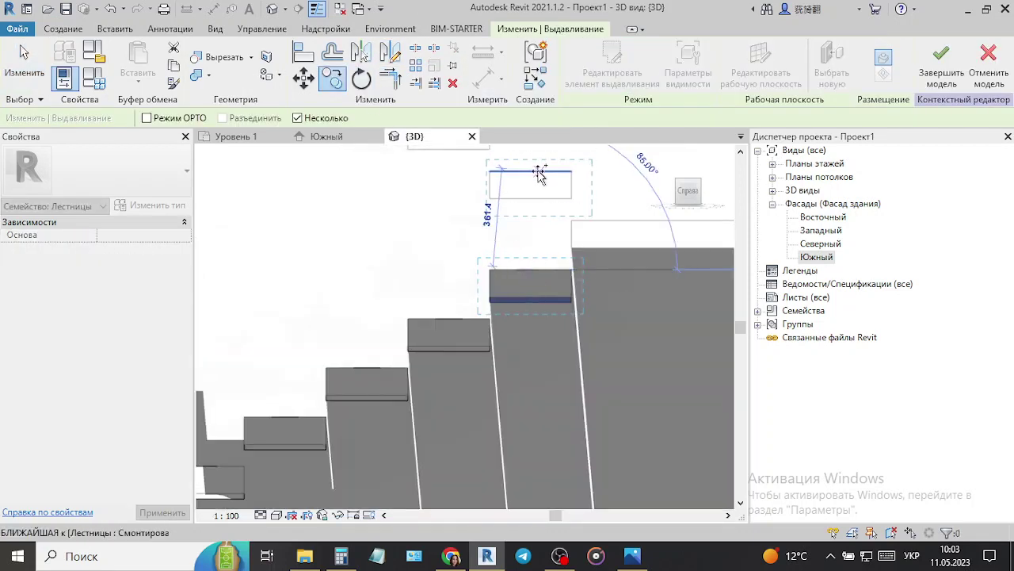
middle_drag(427, 192, 472, 338)
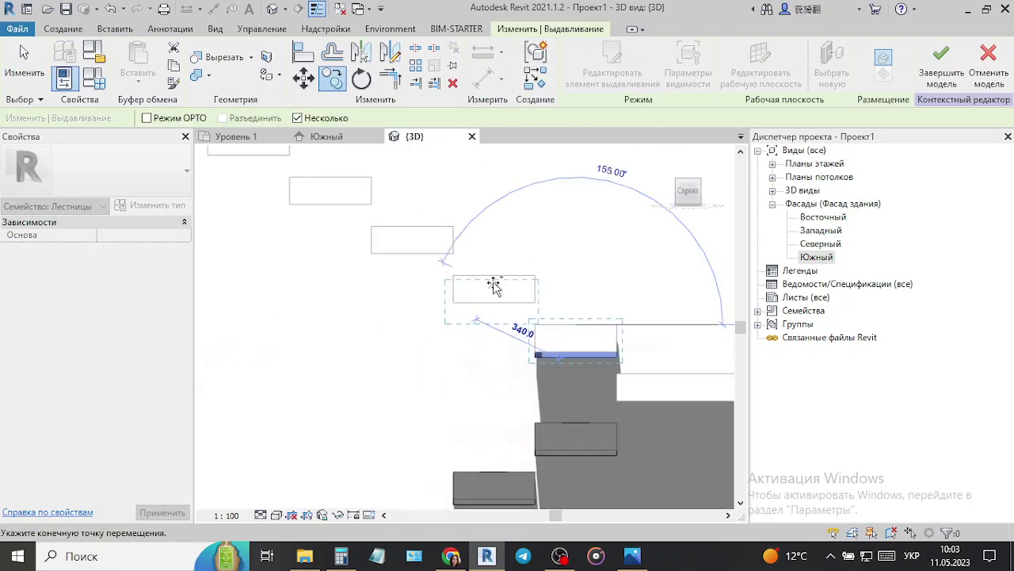
click(404, 230)
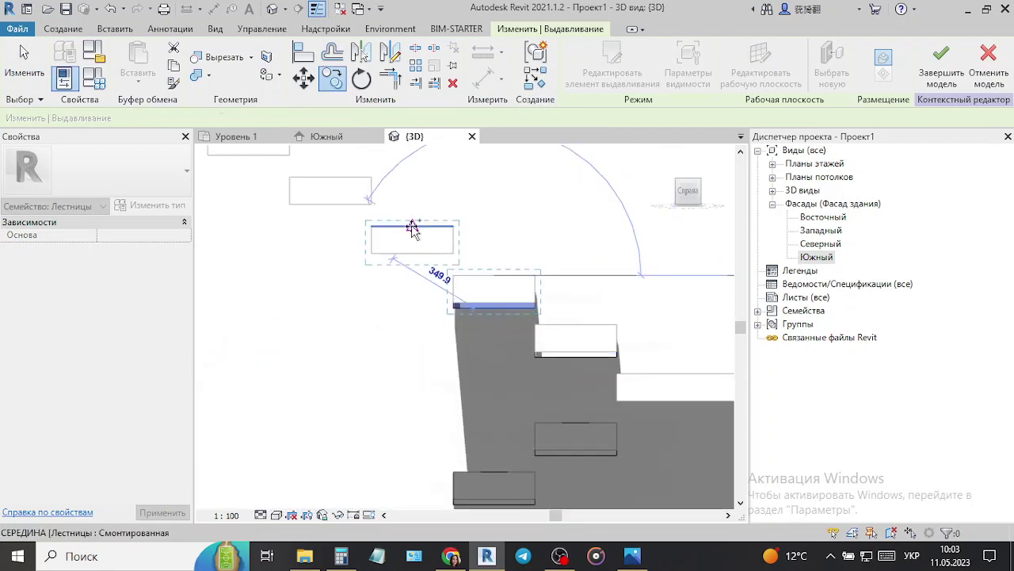
click(412, 228)
middle_drag(331, 182, 458, 274)
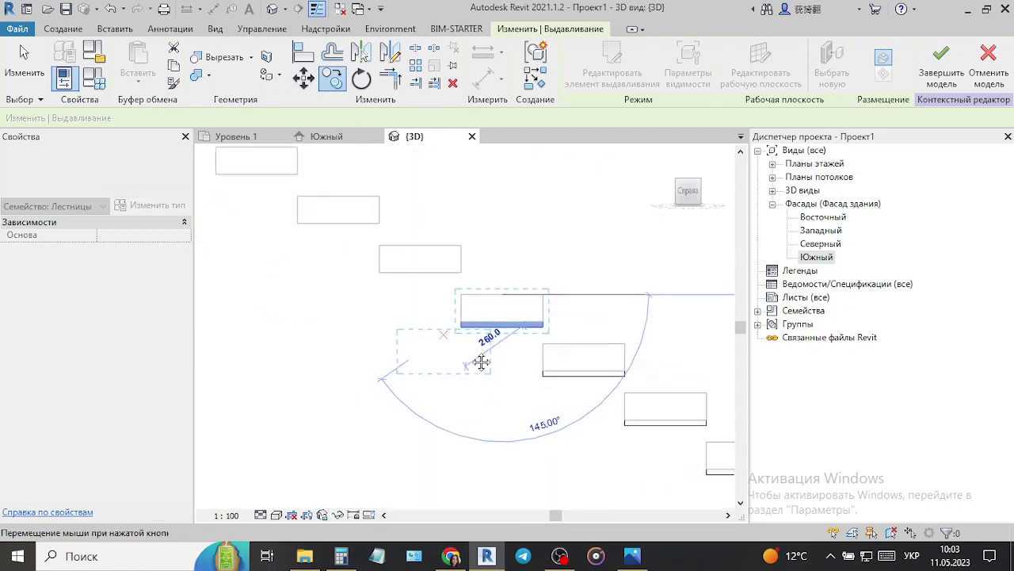
click(452, 268)
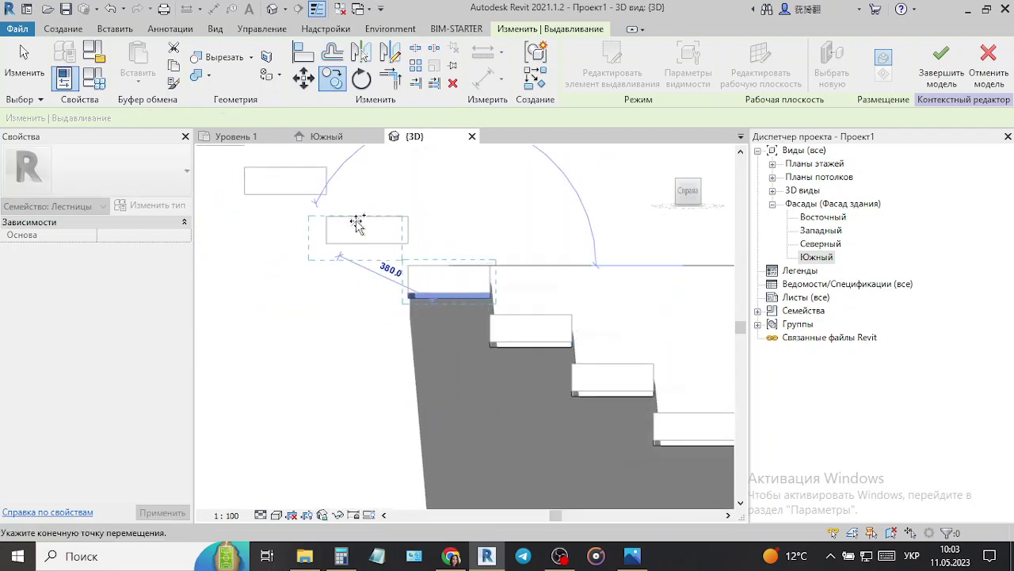
click(365, 217)
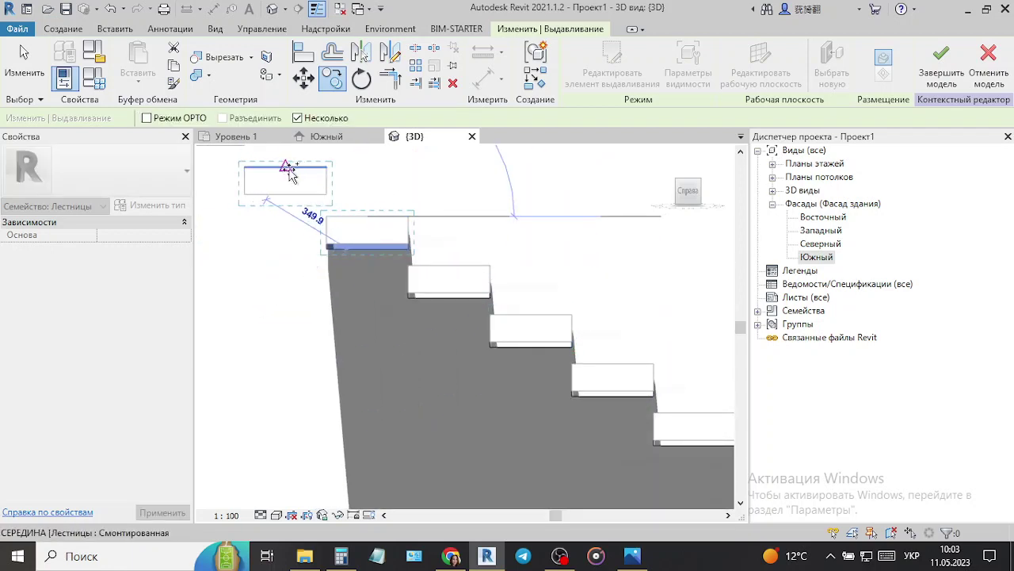
middle_drag(290, 169, 351, 304)
click(352, 305)
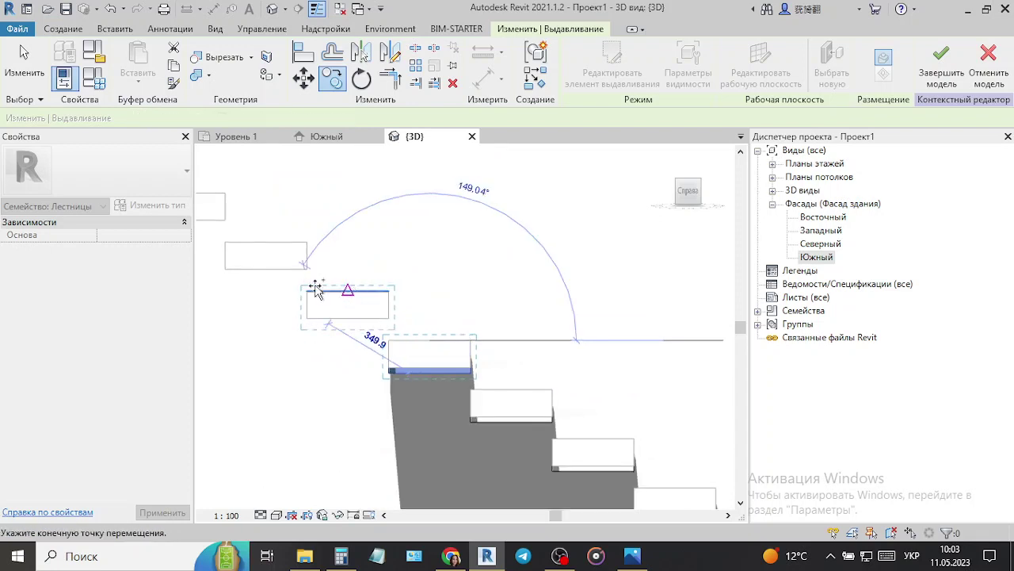
middle_drag(267, 241, 526, 299)
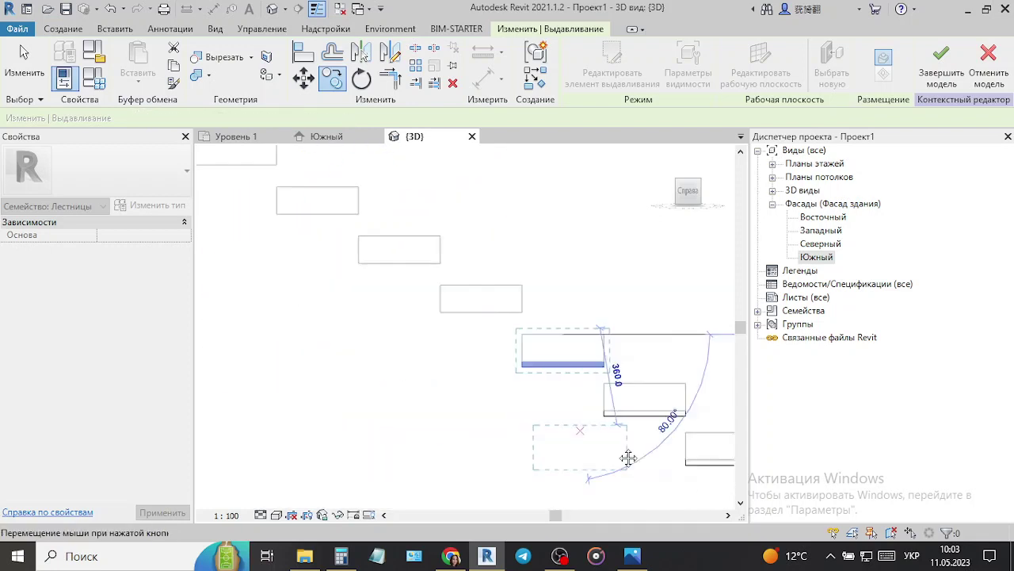
click(526, 298)
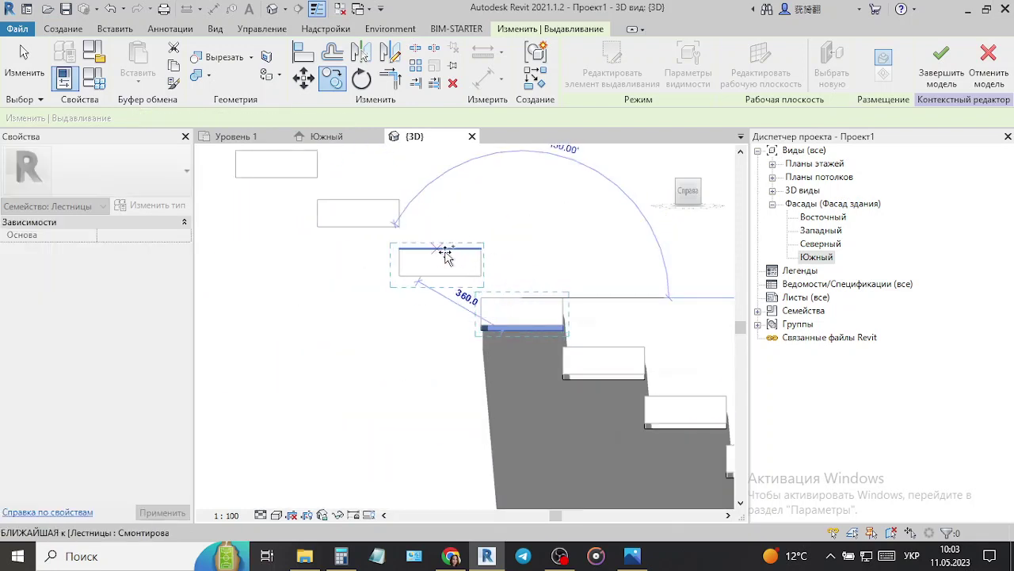
middle_drag(388, 286, 379, 344)
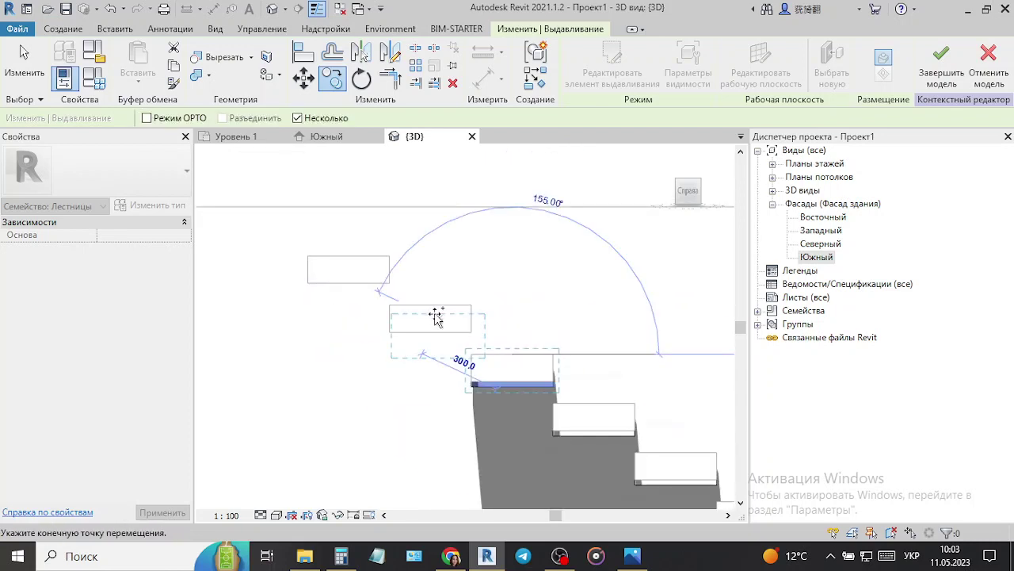
click(346, 258)
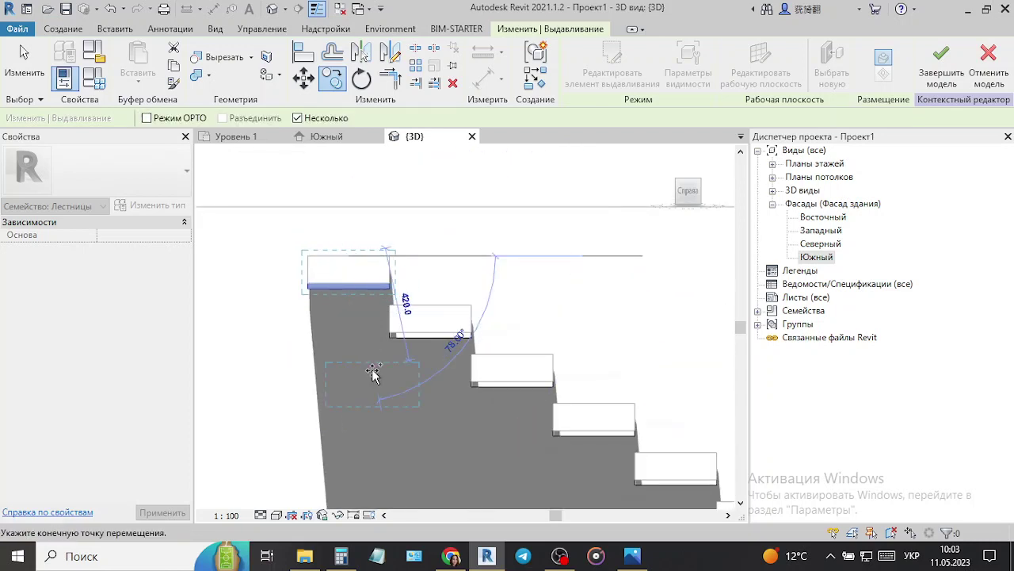
shift+middle_drag(491, 362, 404, 469)
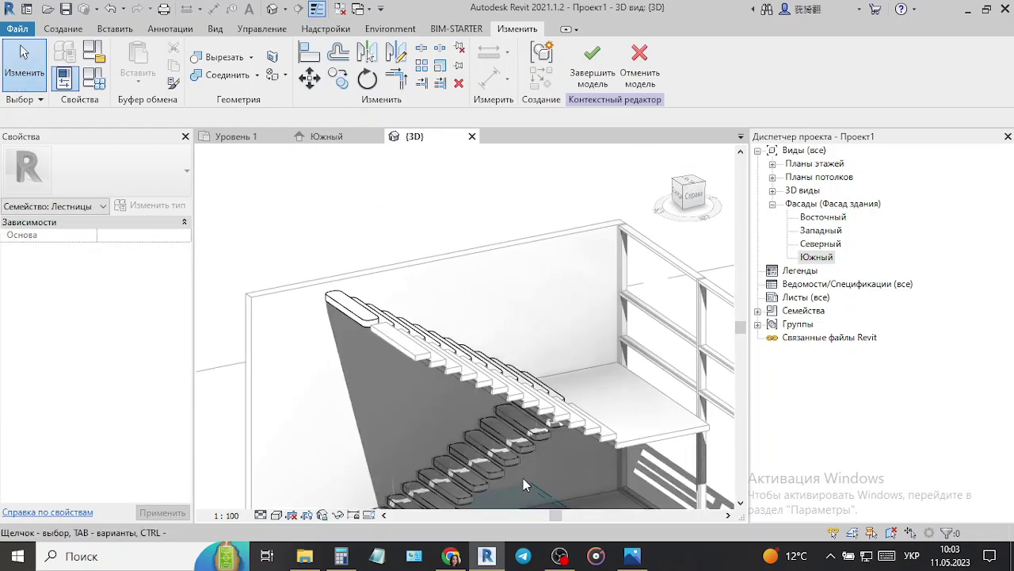
- In Top view, box-select the 13 copied pads and move them onto the upper flight's treads
click(688, 189)
scroll(452, 369, up, 3)
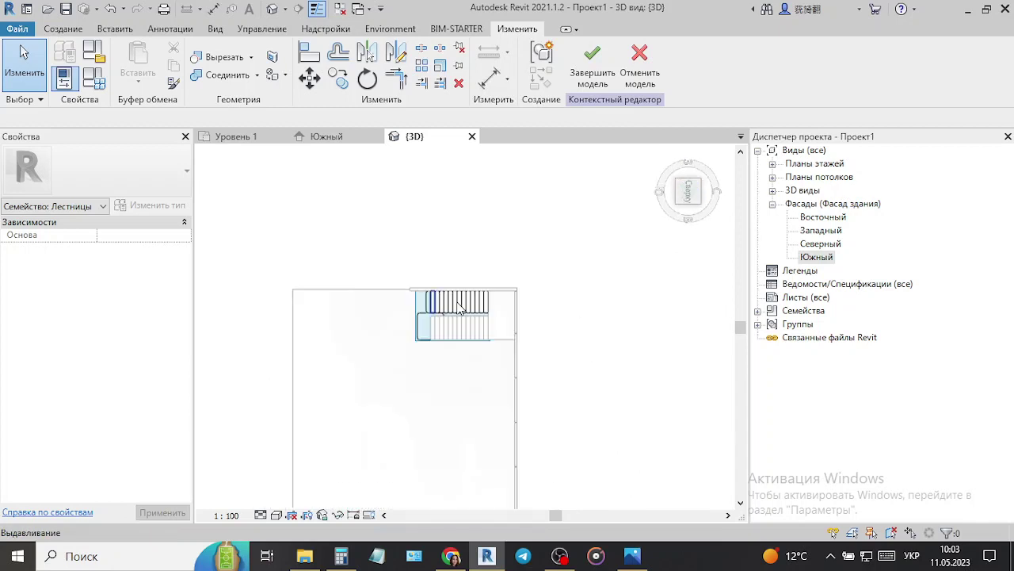
scroll(440, 365, up, 2)
shift+middle_drag(449, 408, 371, 285)
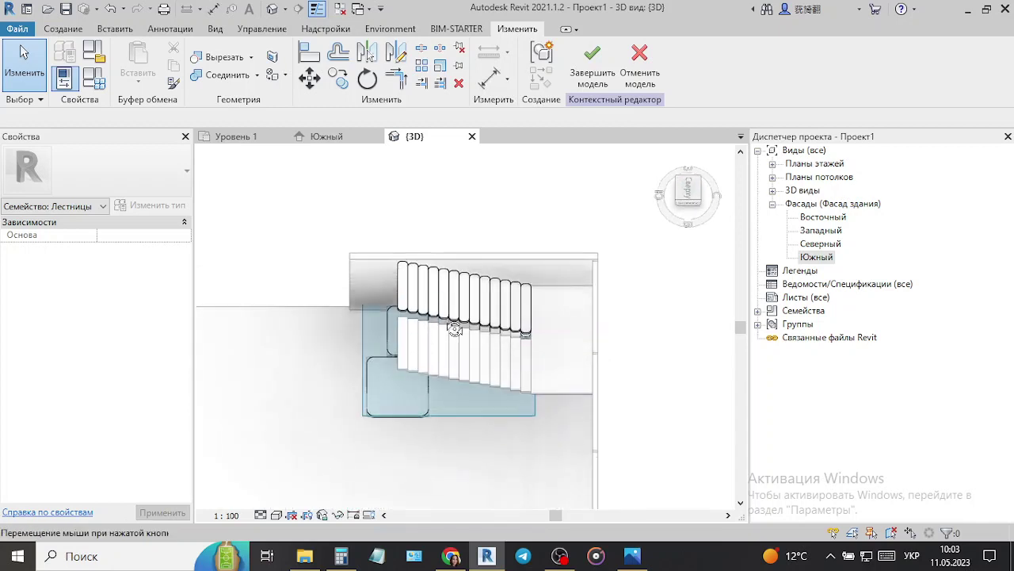
mouse_move(357, 256)
mouse_down()
mouse_move(551, 407)
mouse_move(544, 441)
mouse_up()
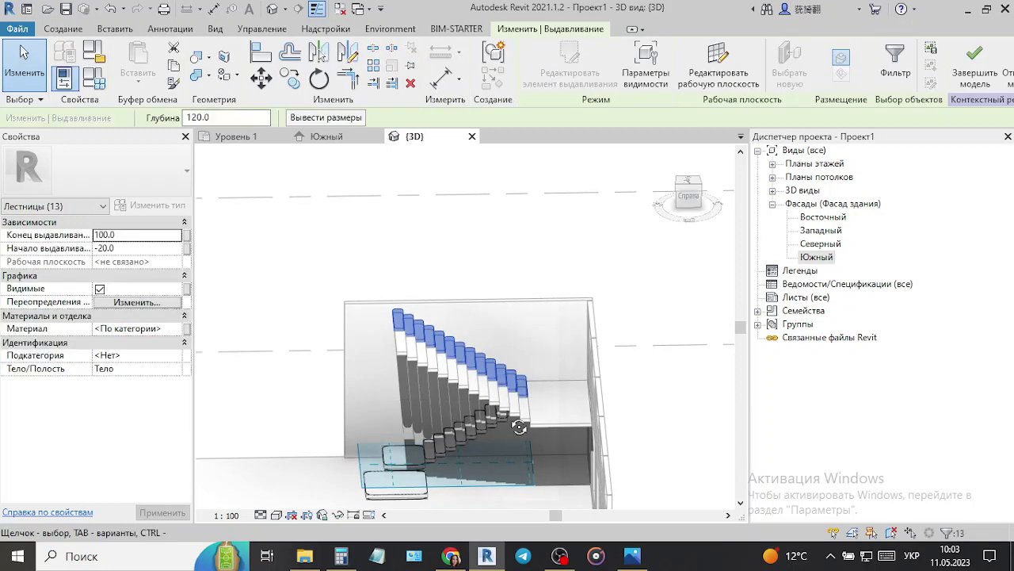
mouse_move(543, 440)
shift+middle_down()
mouse_move(560, 517)
mouse_move(693, 194)
shift+middle_up()
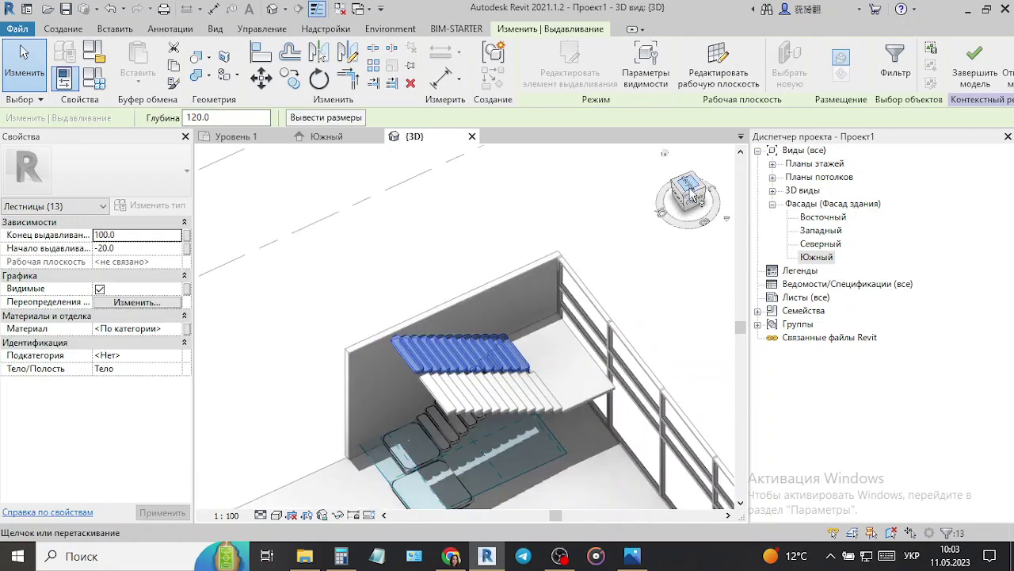
click(690, 190)
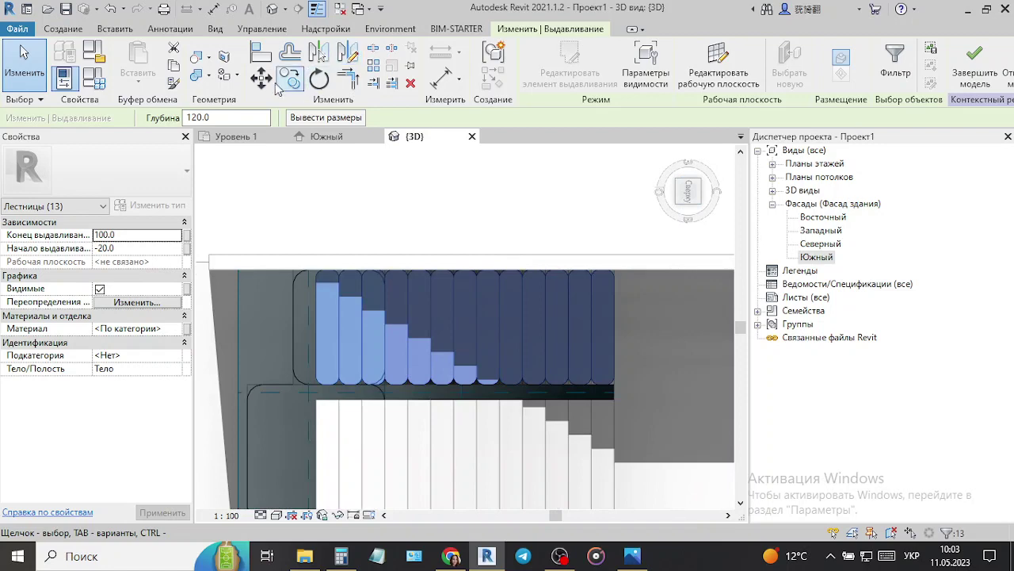
click(274, 82)
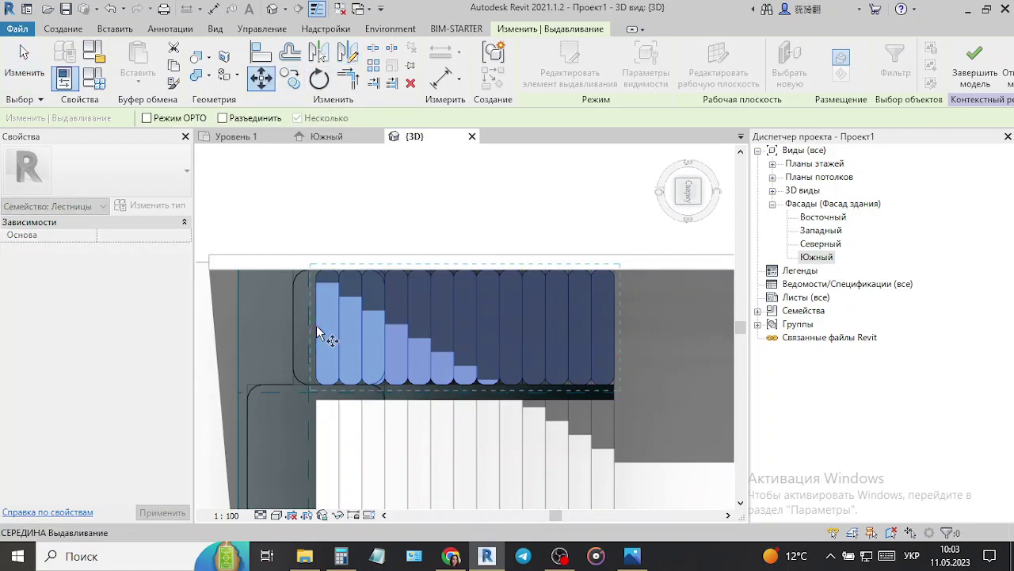
click(318, 453)
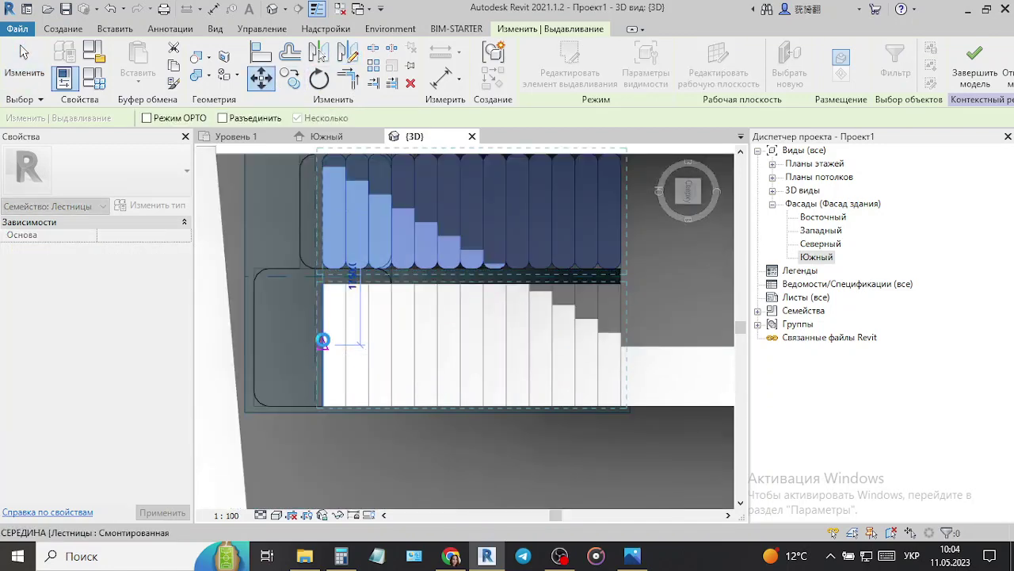
click(341, 423)
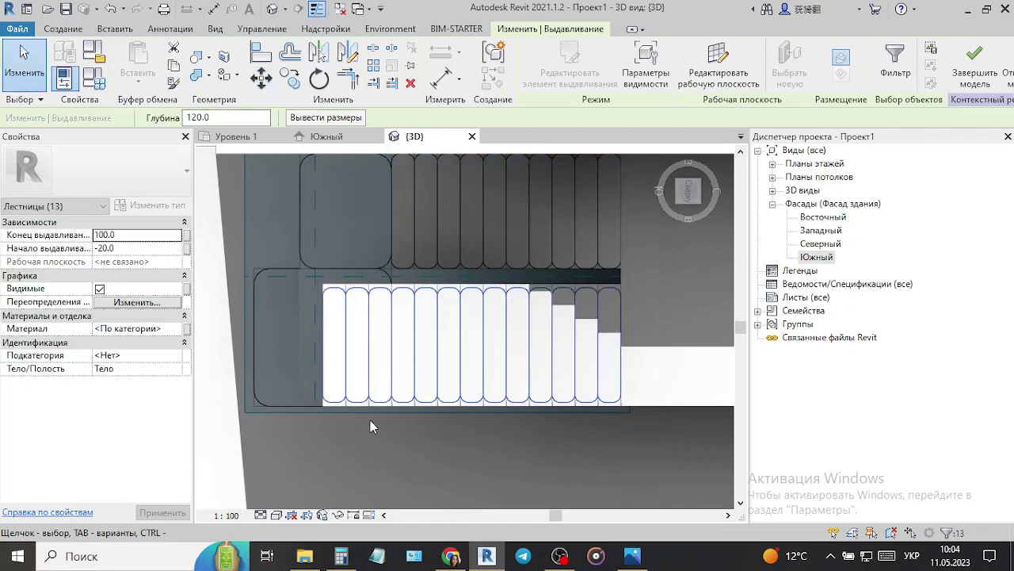
shift+middle_drag(406, 443, 485, 246)
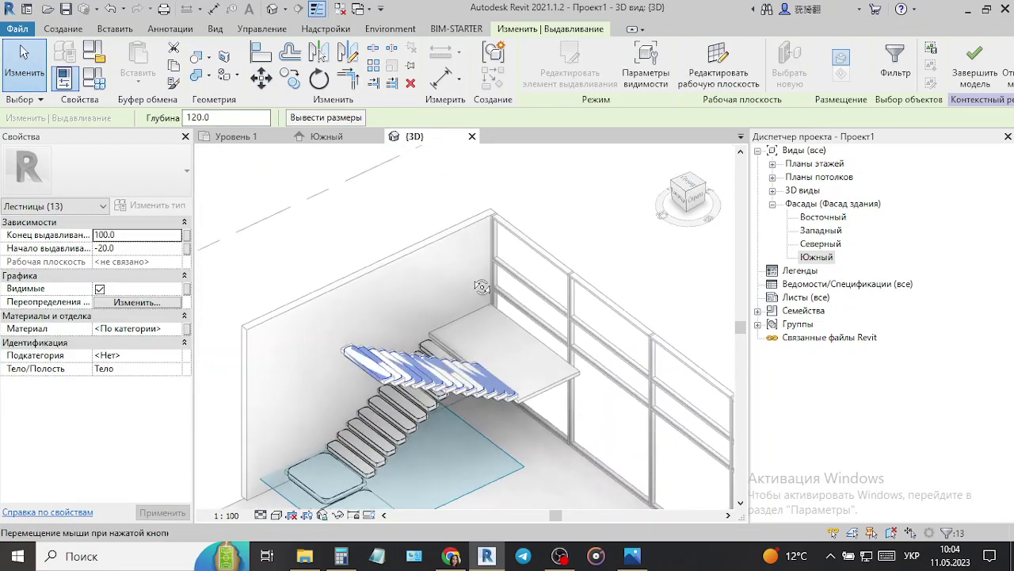
mouse_move(533, 511)
shift+middle_down()
mouse_move(501, 525)
mouse_move(483, 555)
shift+middle_up()
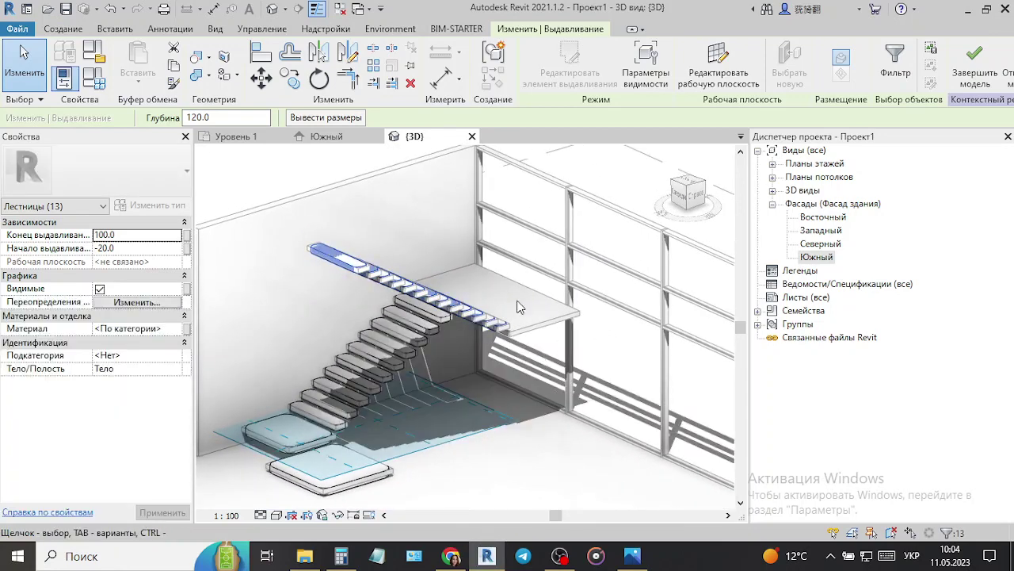
- Use Set Work Plane with Pick a plane to choose the upper landing's top face
scroll(545, 334, up, 2)
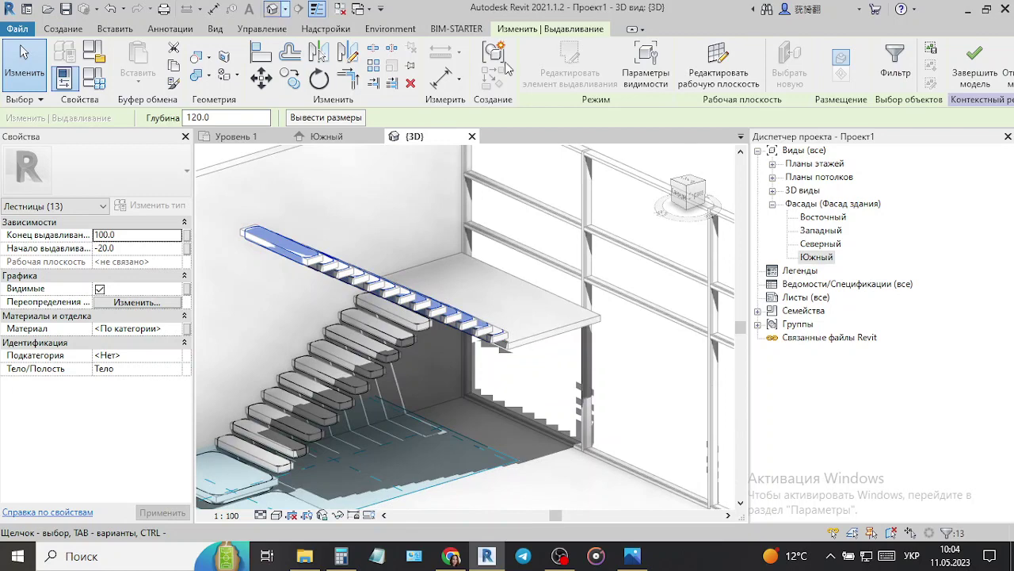
click(67, 29)
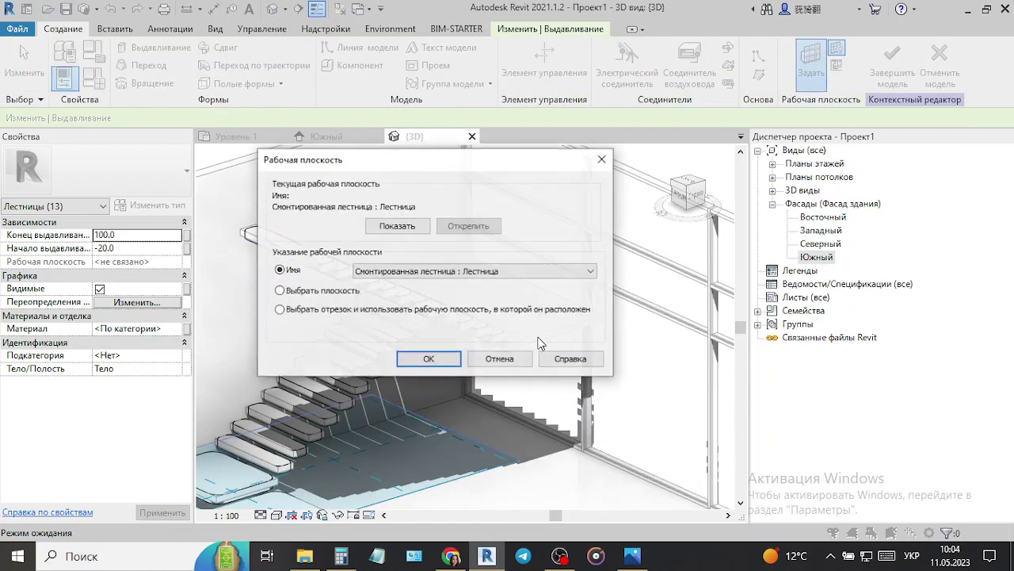
click(451, 360)
scroll(557, 354, up, 3)
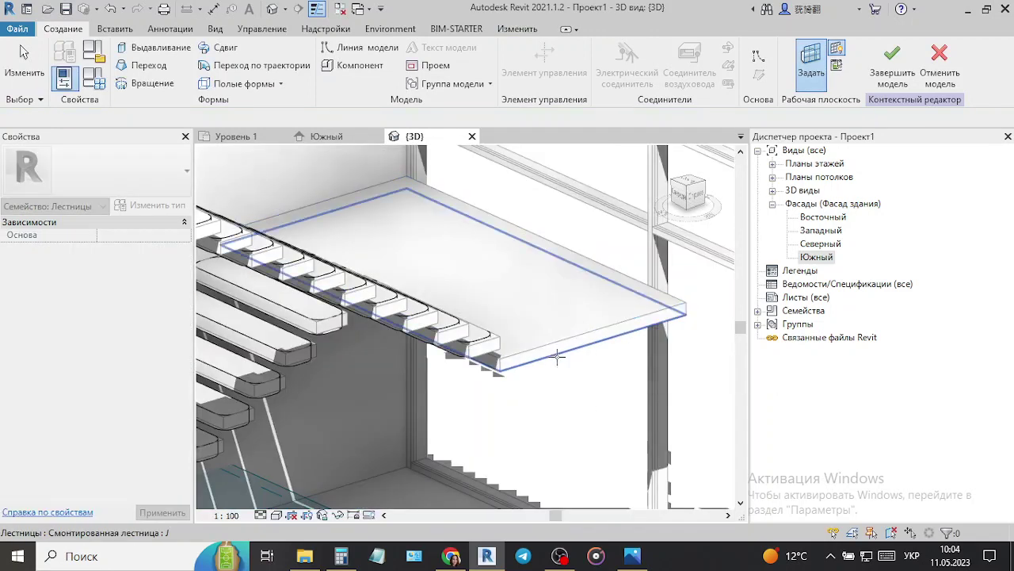
click(557, 354)
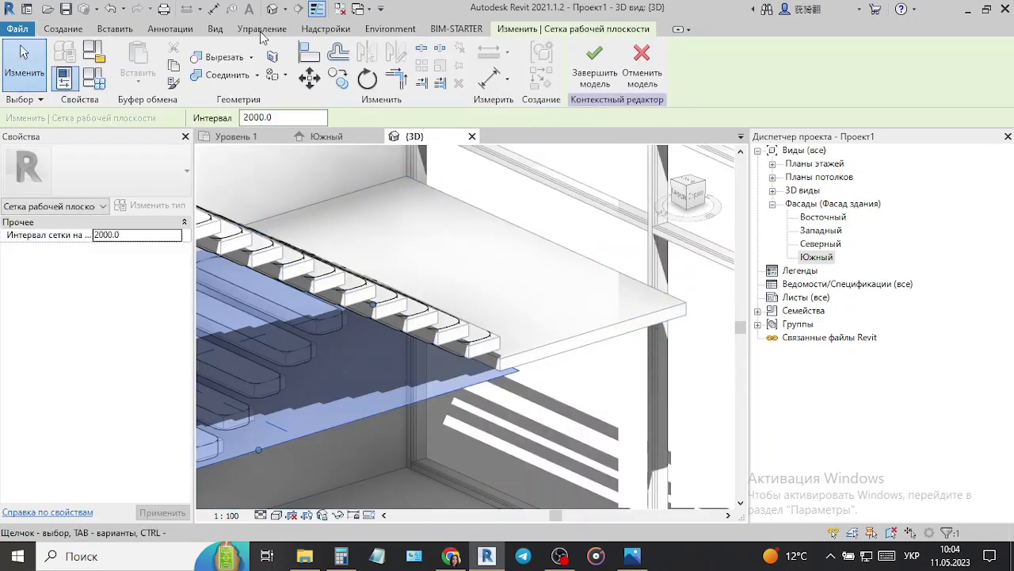
click(54, 32)
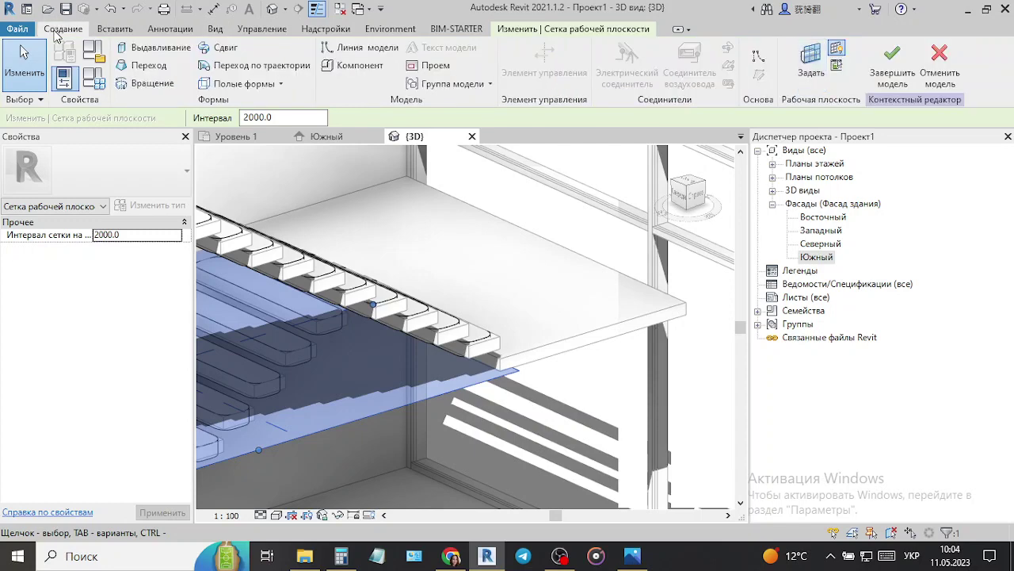
- Start a new extrusion and pick the landing's front, back and top-step edges as sketch lines
click(150, 49)
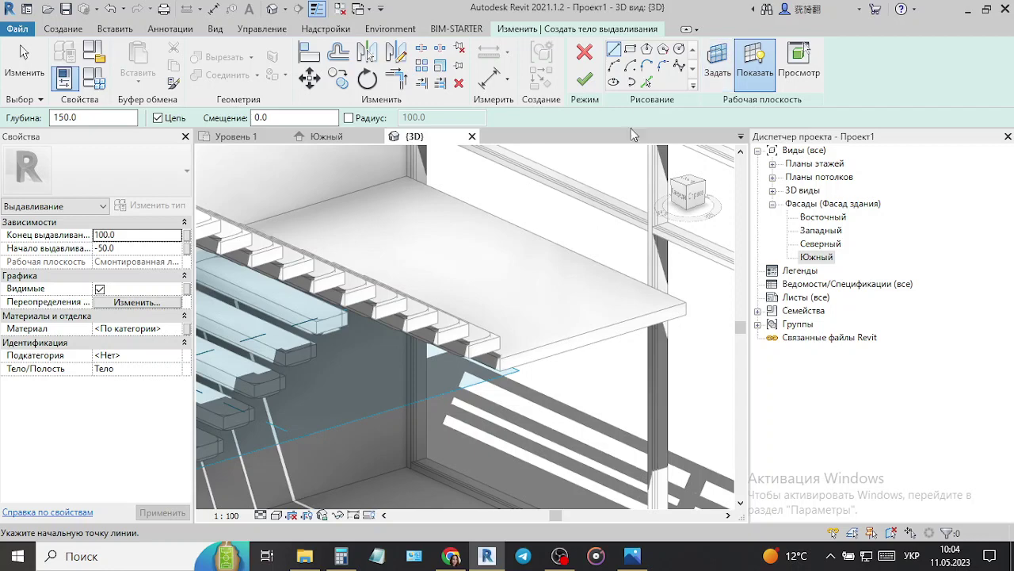
click(648, 84)
click(604, 339)
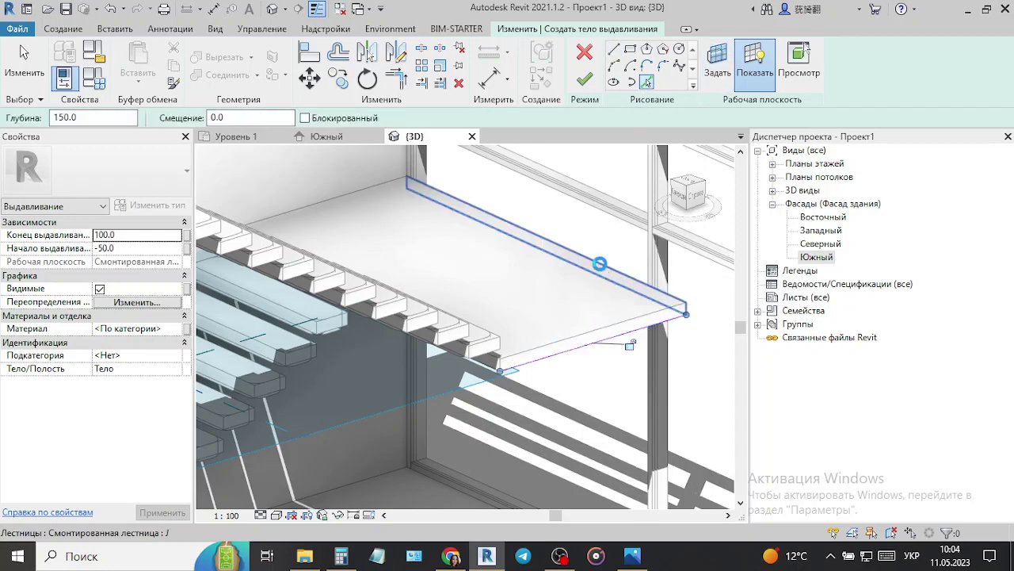
click(364, 190)
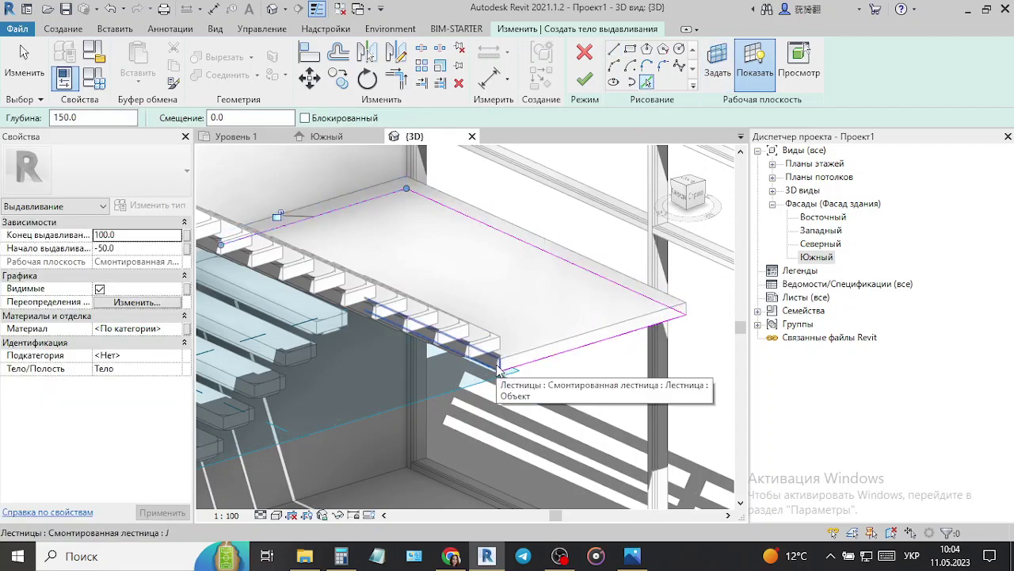
shift+middle_drag(383, 390, 398, 224)
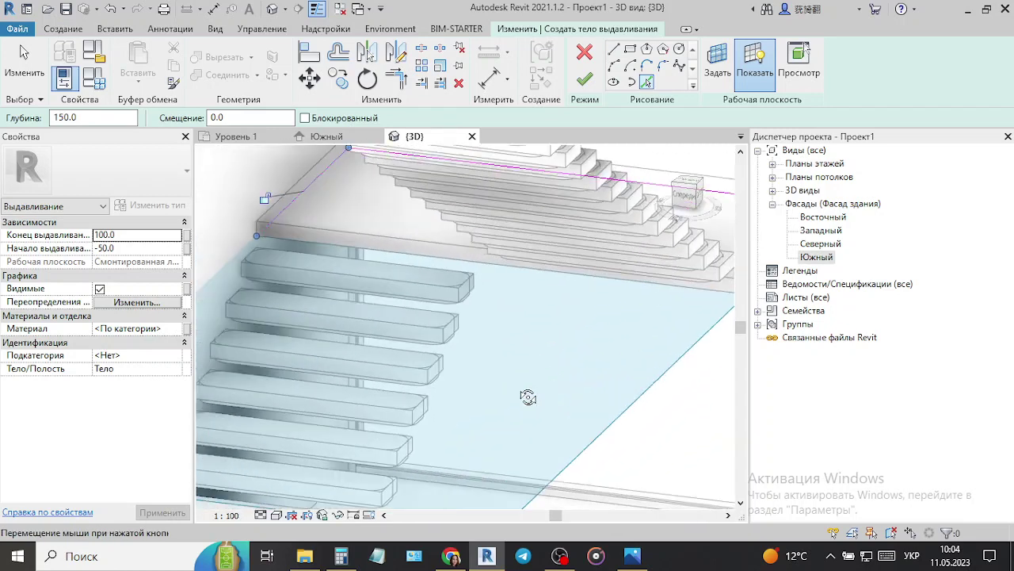
click(411, 245)
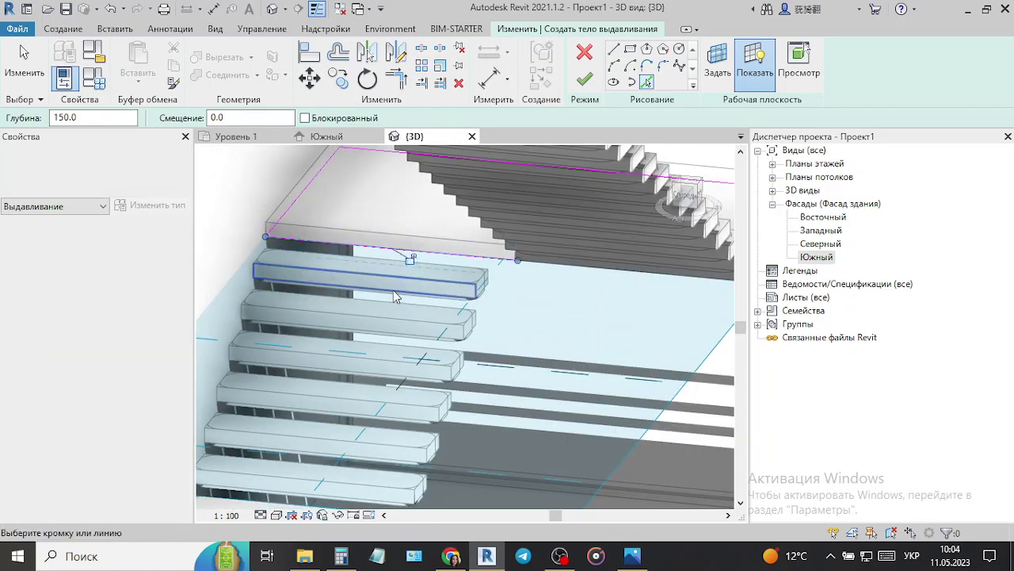
- Trim the landing sketch lines to a corner and view the sketch from above
click(397, 79)
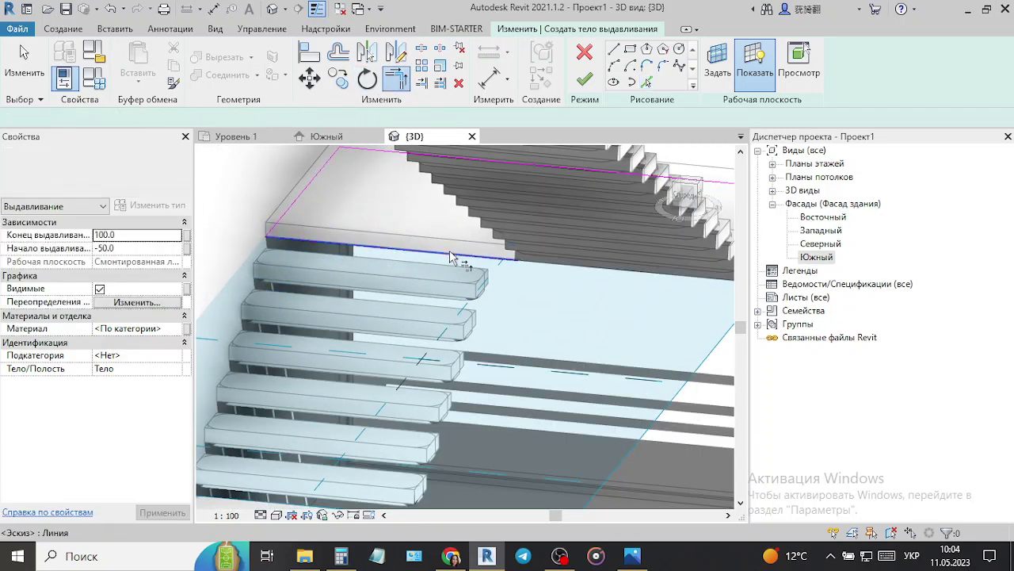
shift+middle_drag(453, 260, 563, 297)
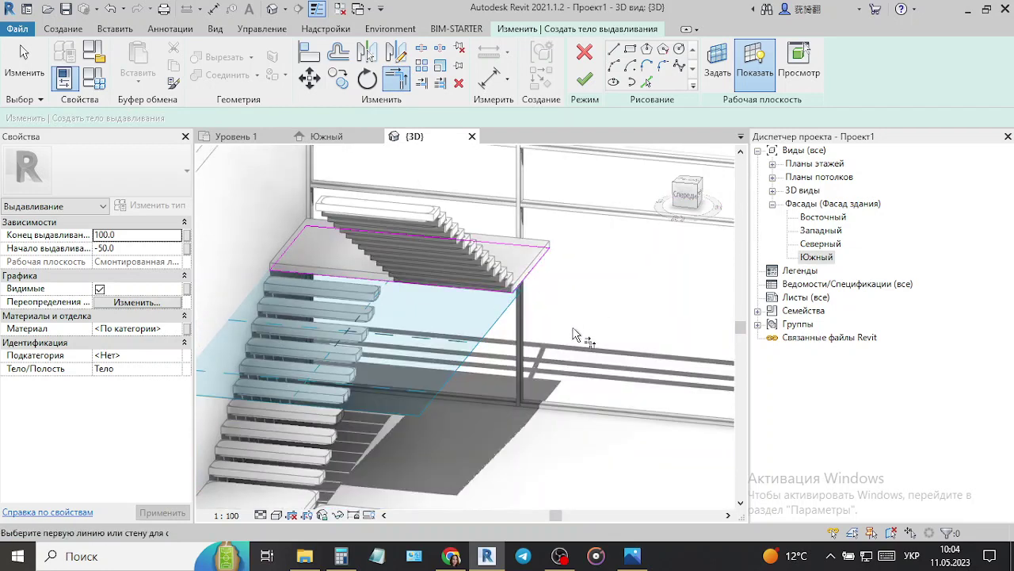
shift+middle_drag(575, 335, 547, 158)
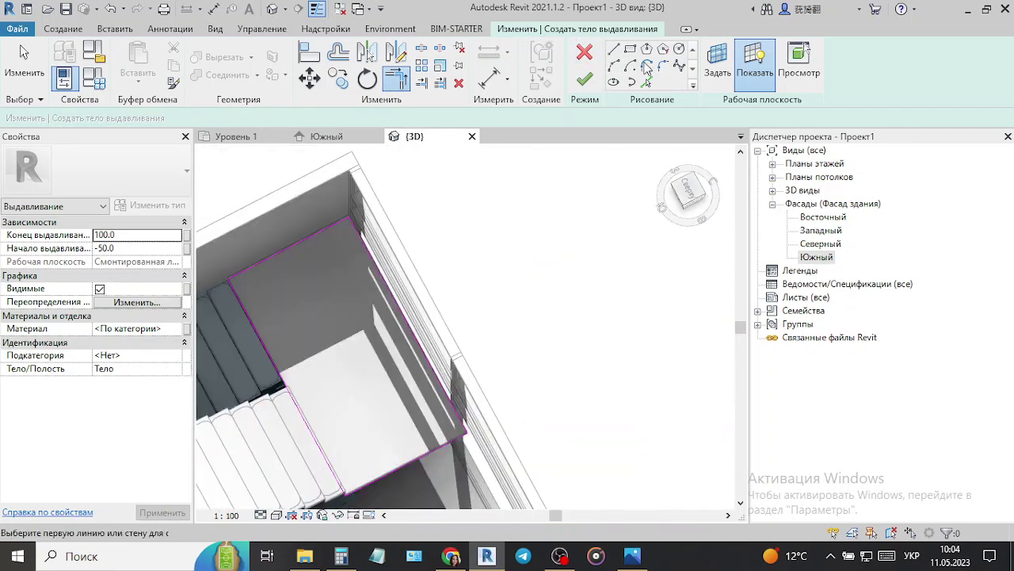
- Try a fixed-radius fillet arc on a landing corner, then undo the 300 radius result
click(665, 68)
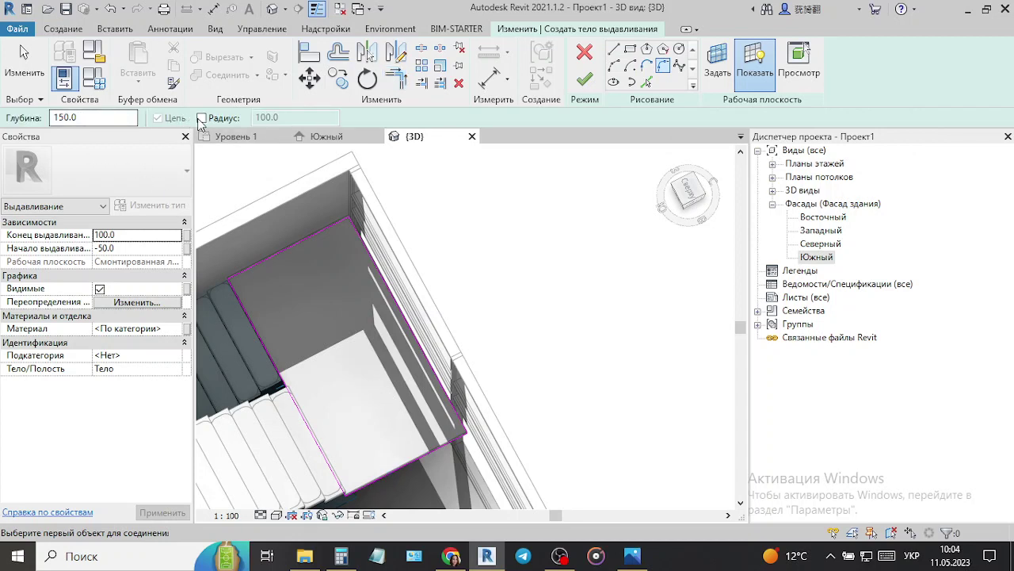
click(202, 118)
text(300)
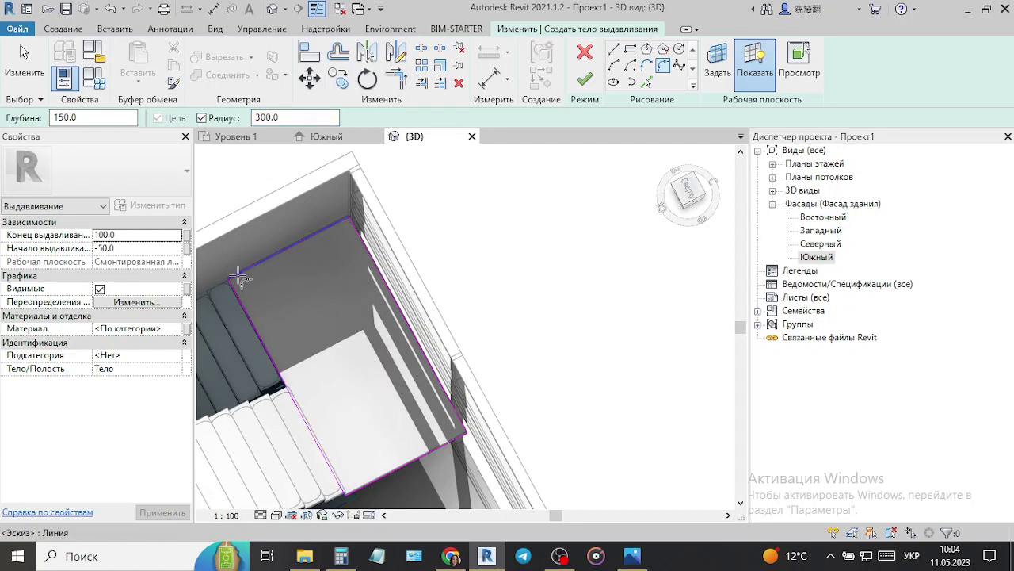
click(241, 279)
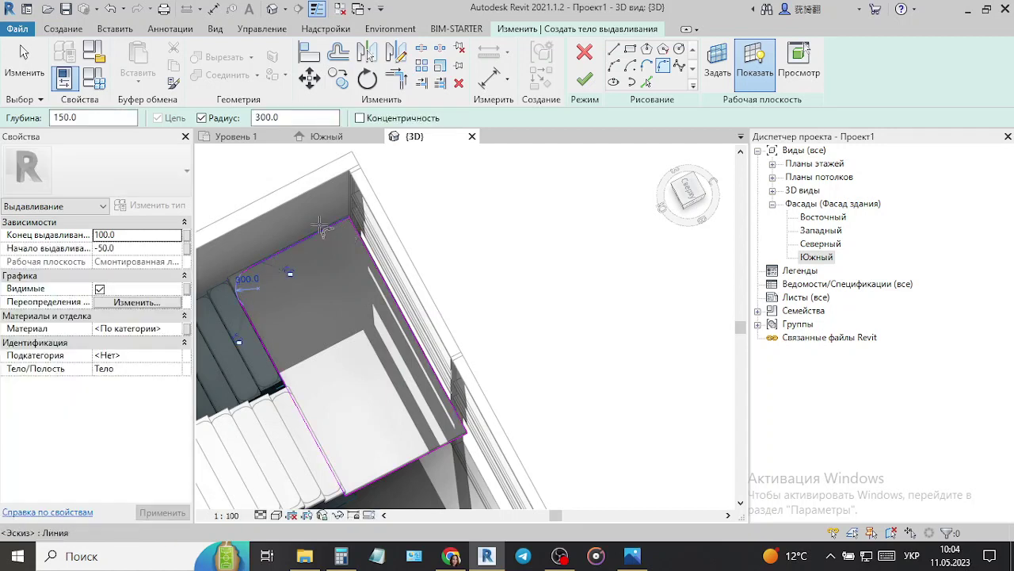
click(113, 11)
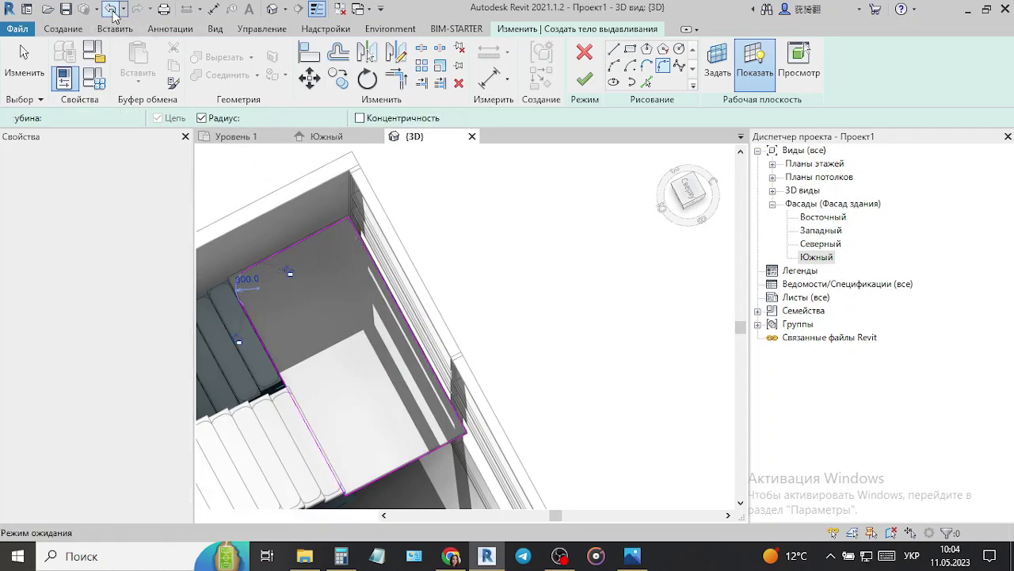
click(112, 11)
click(111, 9)
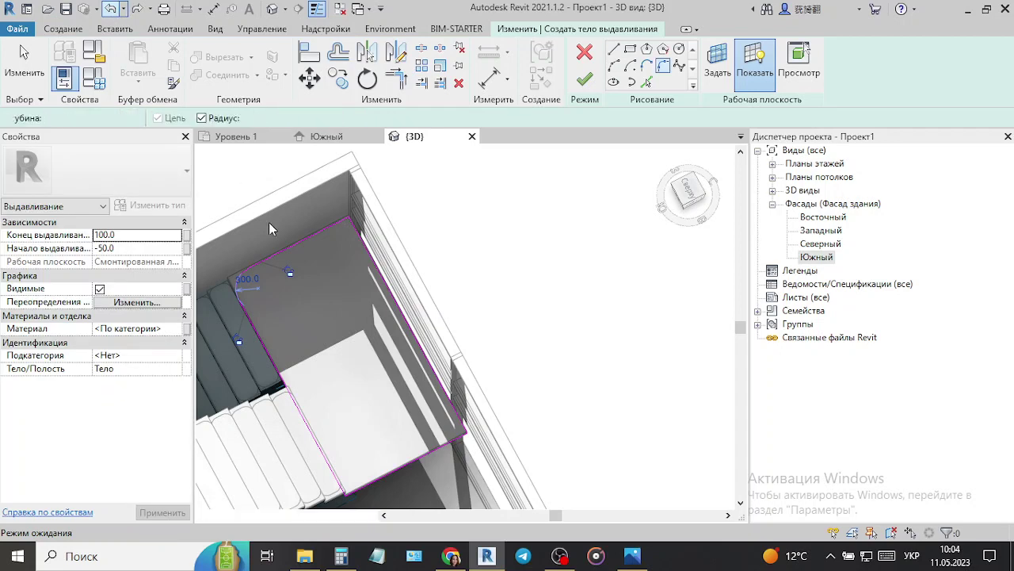
- Round the first landing sketch corner with a 150 radius fillet arc and inspect it
click(662, 66)
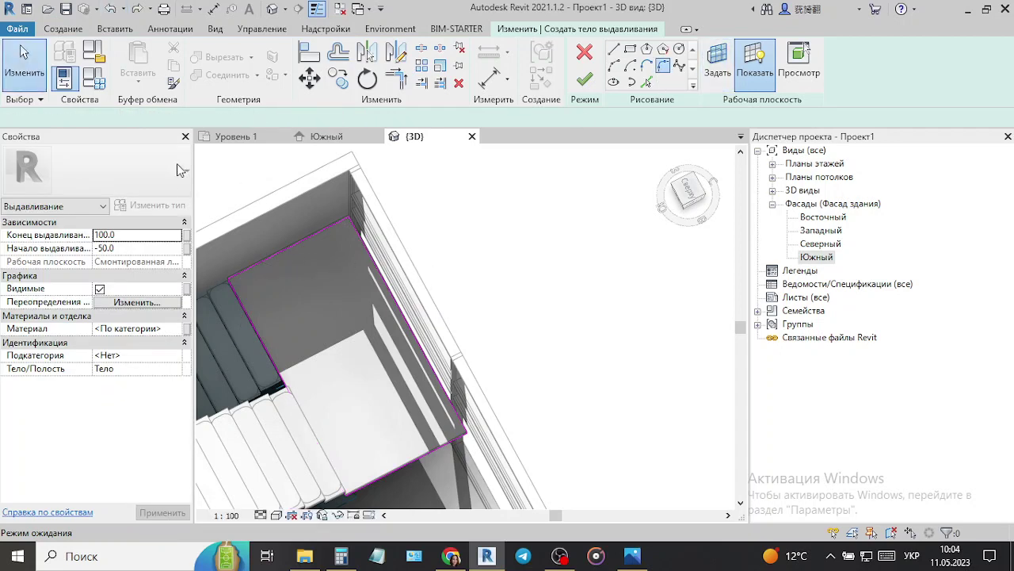
click(202, 118)
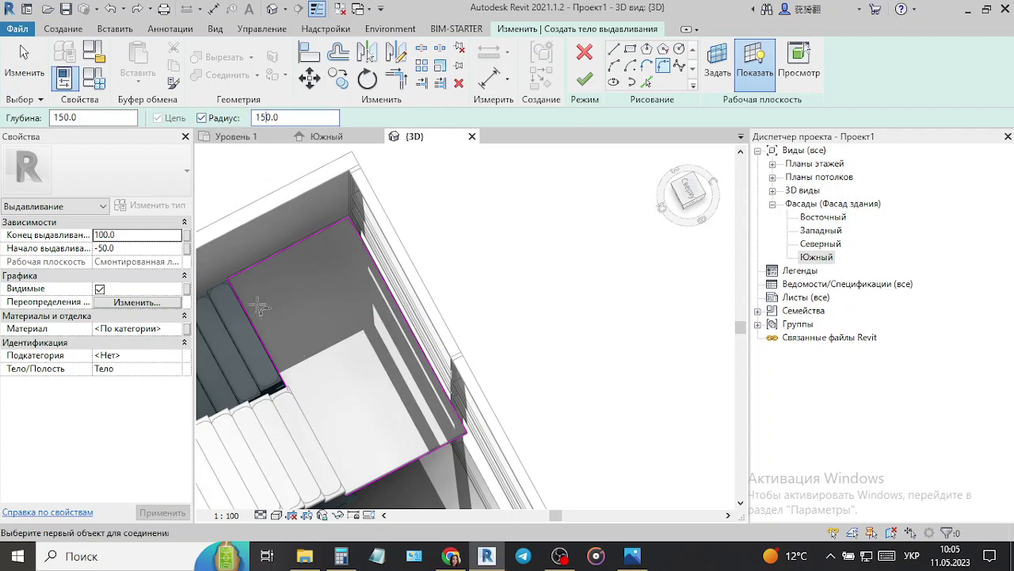
click(240, 281)
click(353, 235)
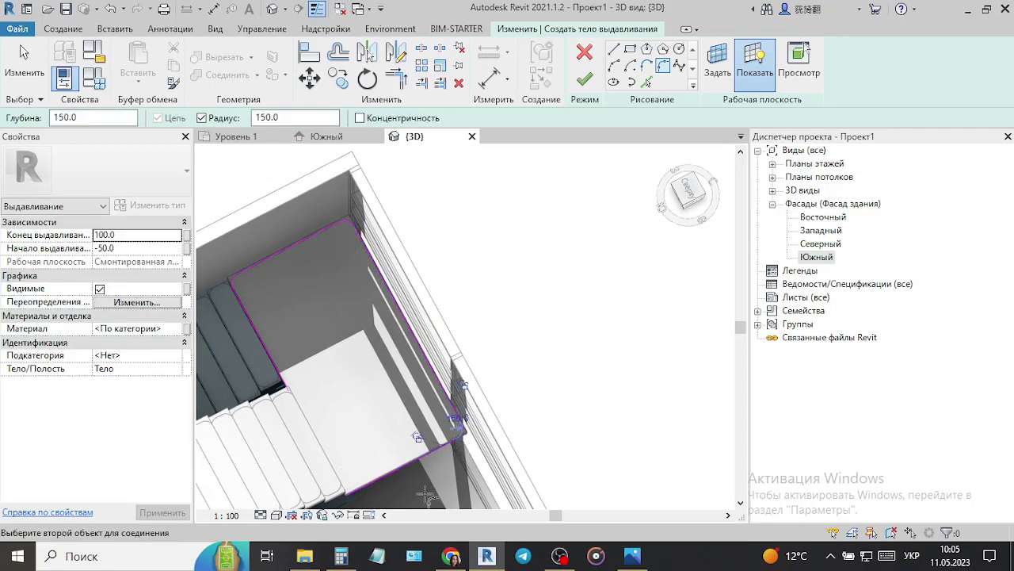
shift+middle_drag(428, 496, 245, 362)
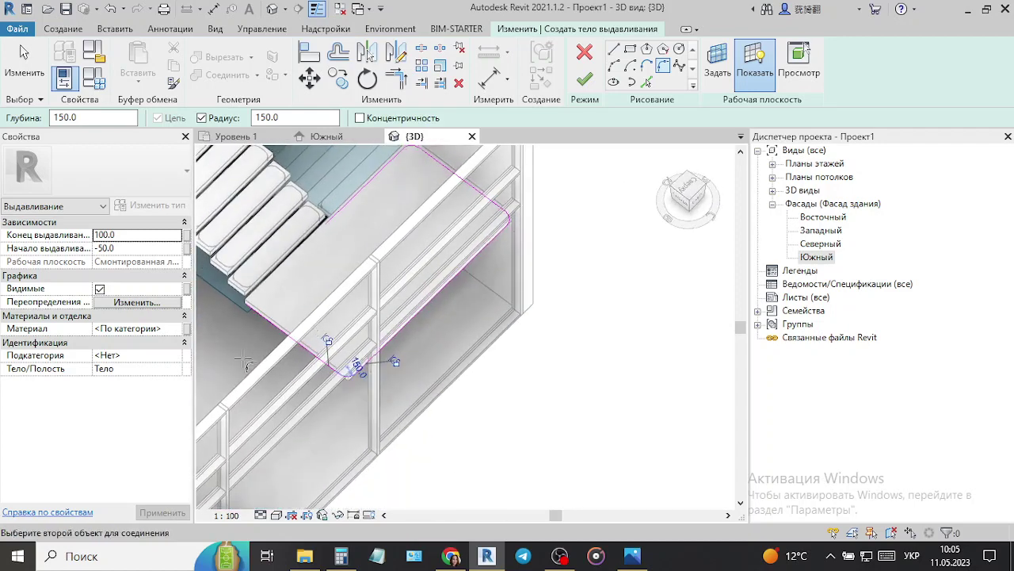
scroll(247, 317, up, 4)
scroll(246, 277, down, 5)
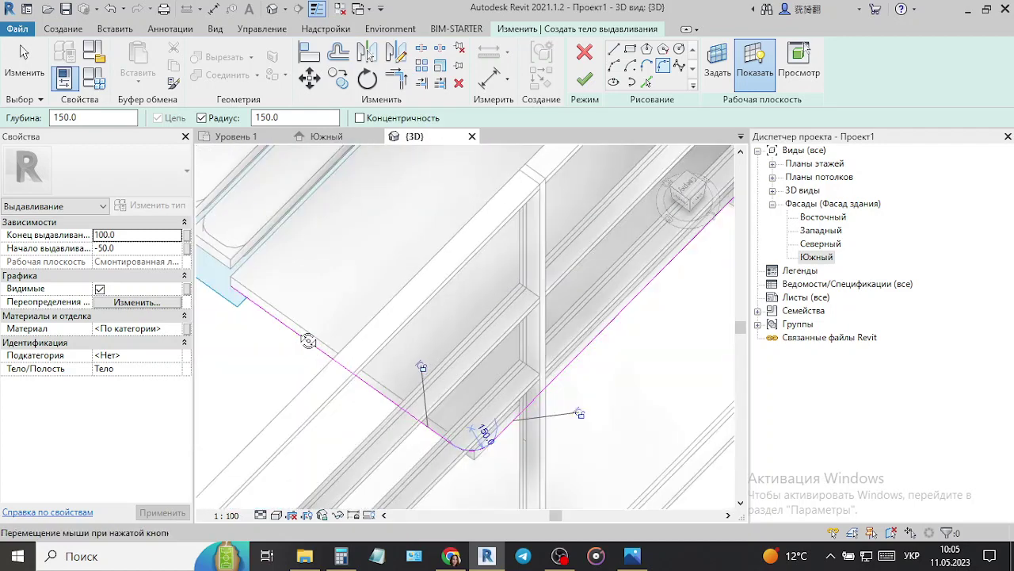
mouse_move(477, 392)
middle_down()
mouse_move(429, 439)
mouse_move(570, 373)
middle_up()
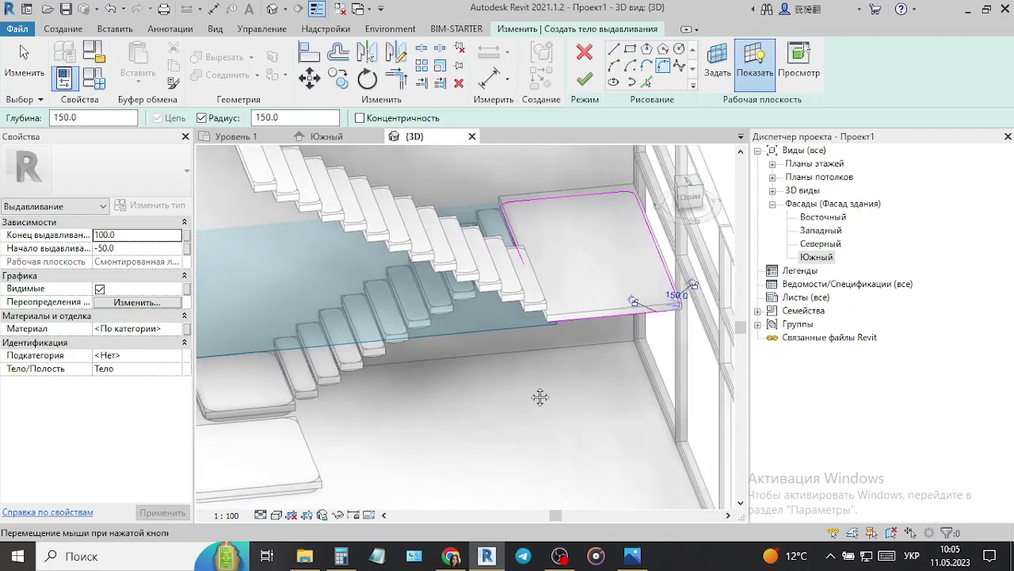
scroll(570, 373, up, 5)
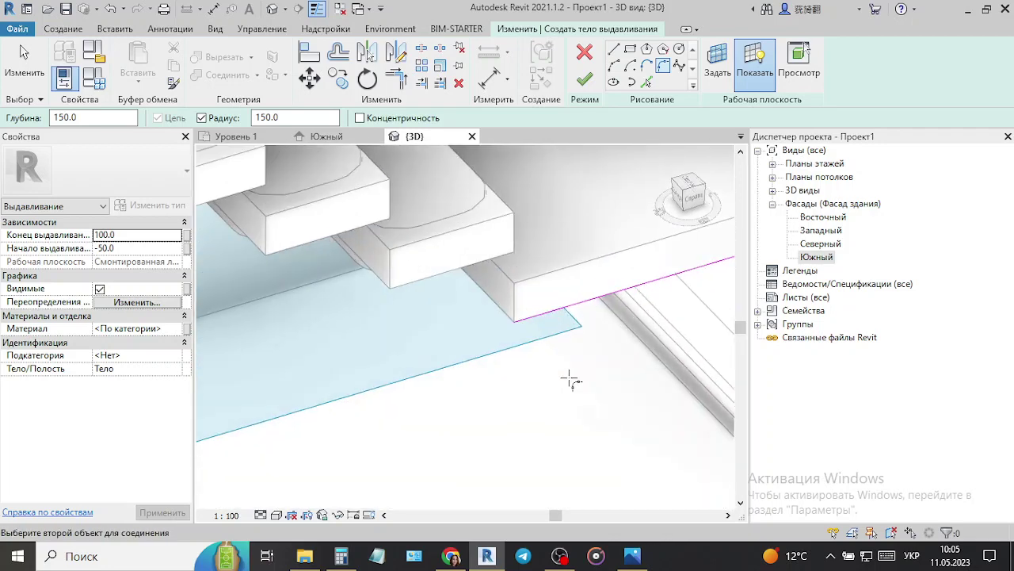
scroll(570, 380, up, 1)
shift+middle_drag(412, 406, 416, 396)
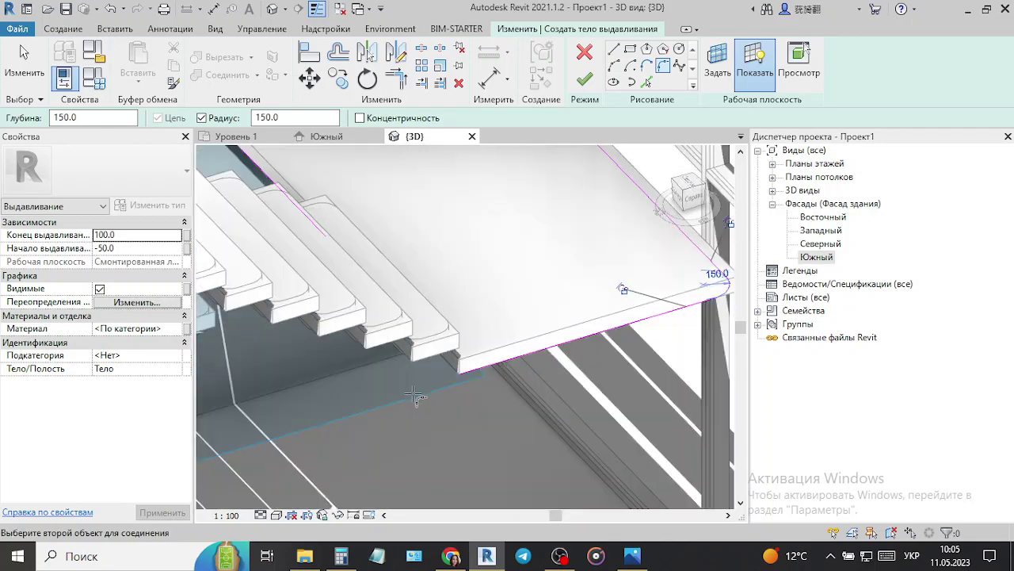
- Round the remaining landing sketch corners with the 150 radius fillet arc
key(Escape)
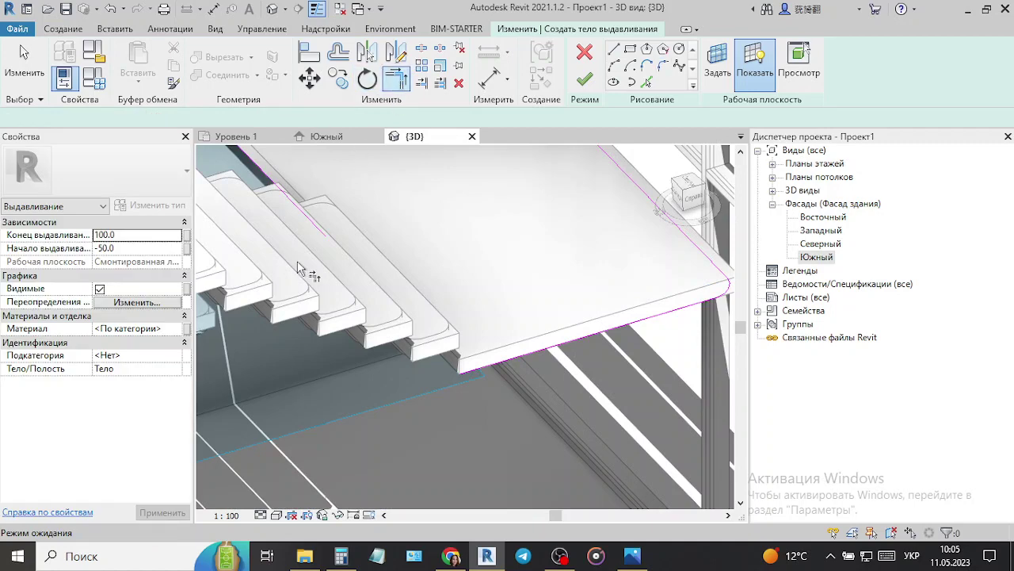
key(t)
key(r)
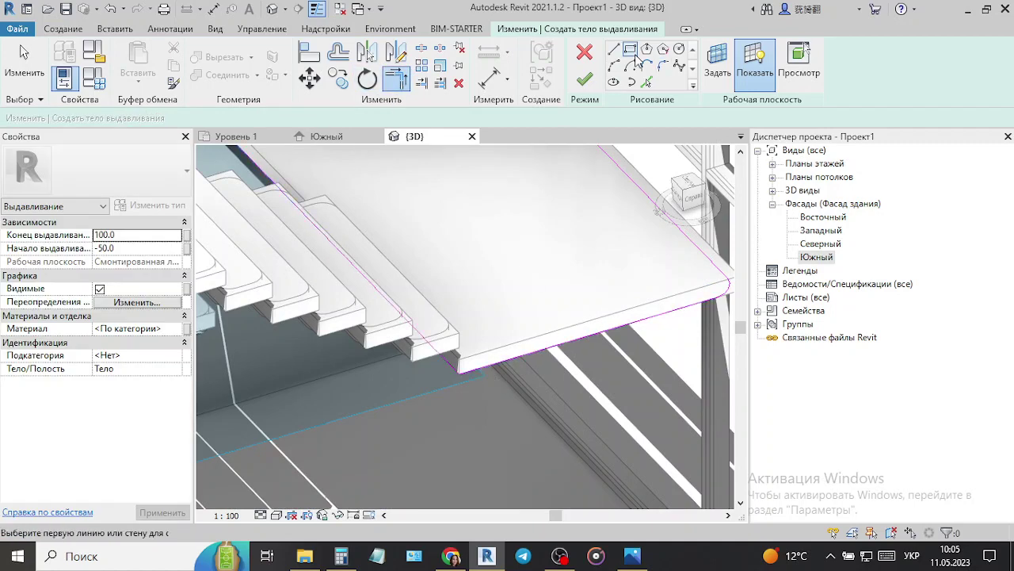
click(664, 67)
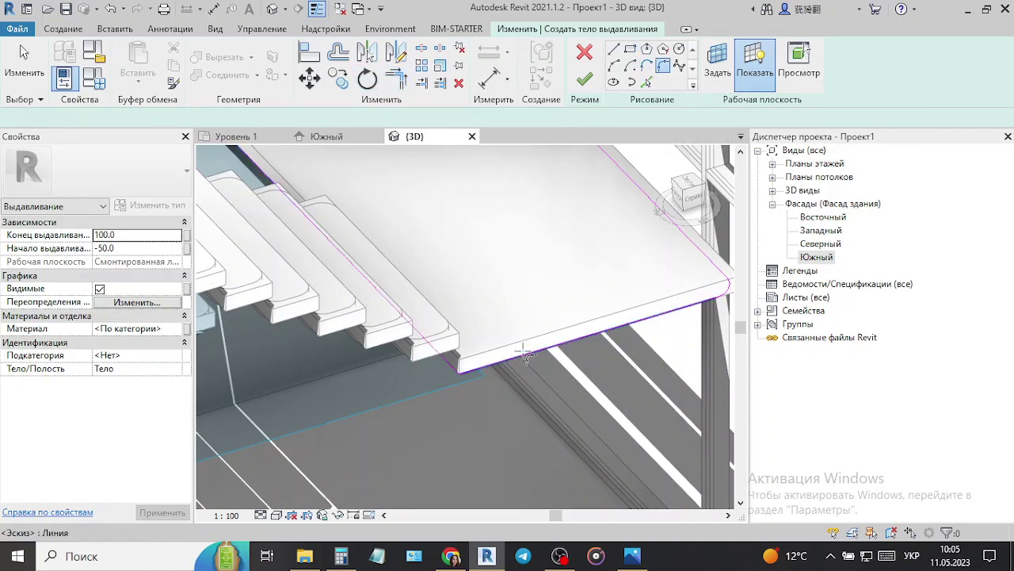
click(522, 351)
click(454, 369)
click(514, 395)
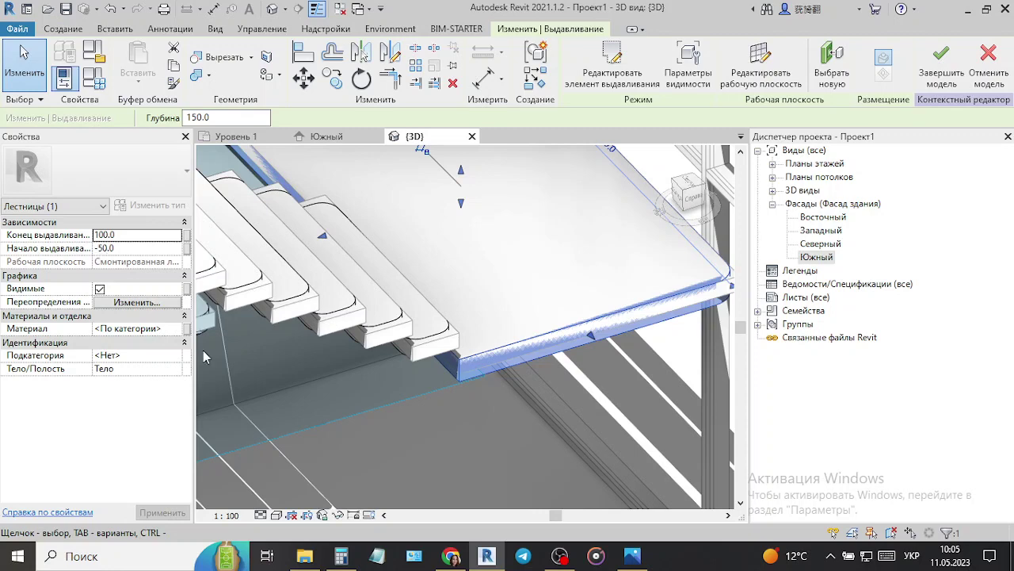
- Finish the Лестницы 1 in-place model and close the save reminder
click(478, 383)
scroll(478, 382, down, 6)
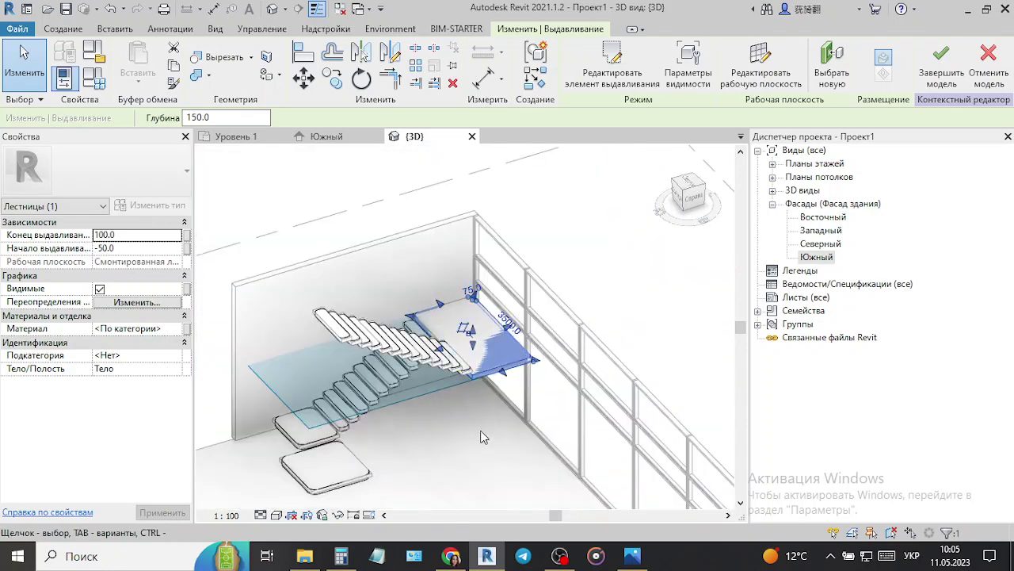
click(498, 476)
shift+middle_drag(497, 476, 532, 431)
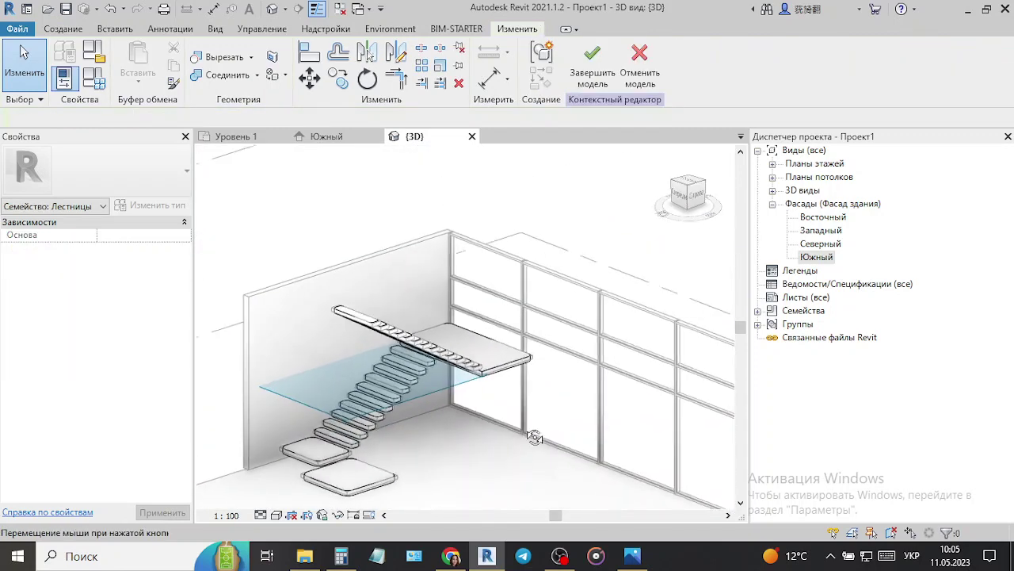
click(598, 64)
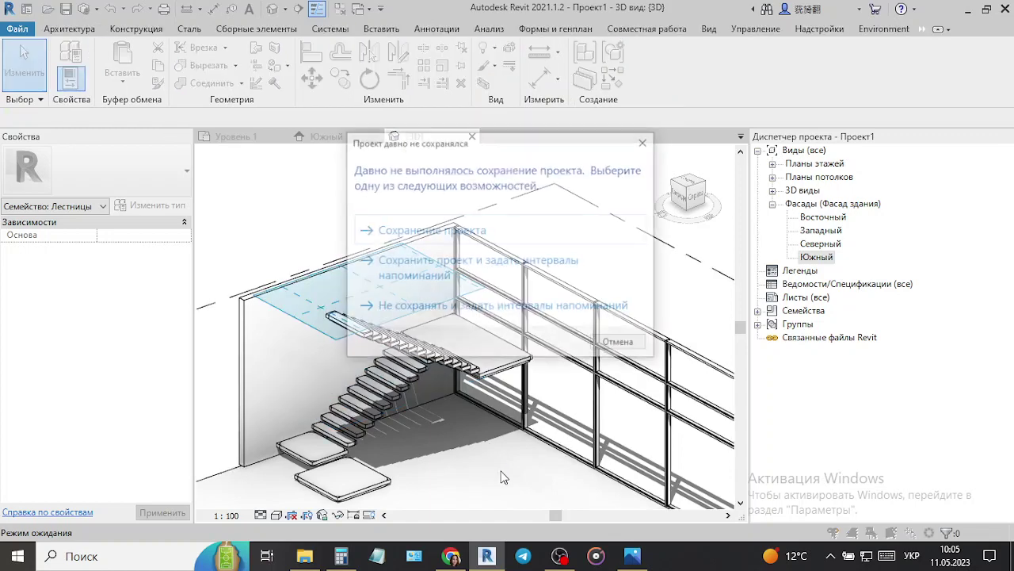
click(646, 141)
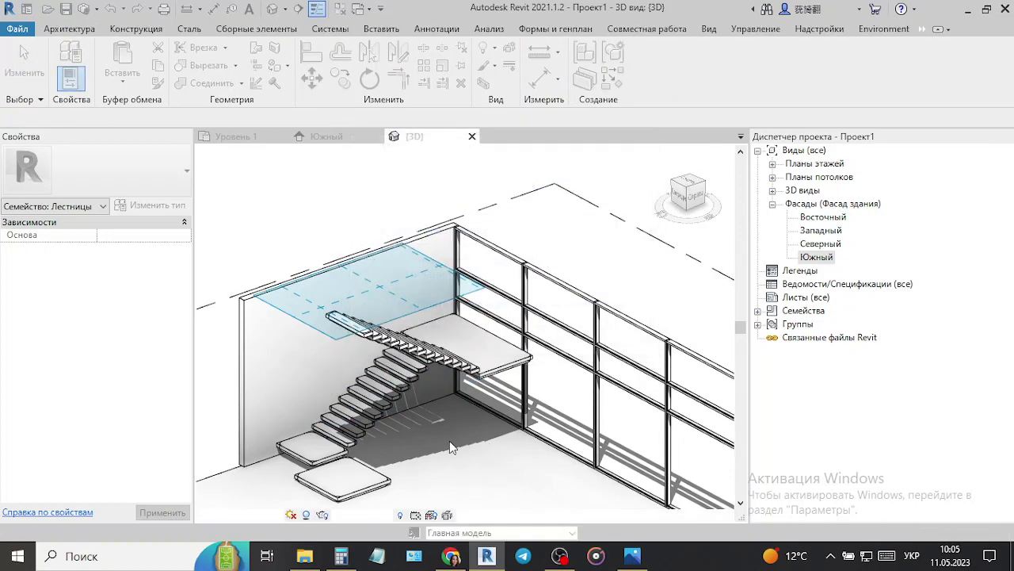
- Hide the stair in the 3D view, then undo the hide
click(70, 33)
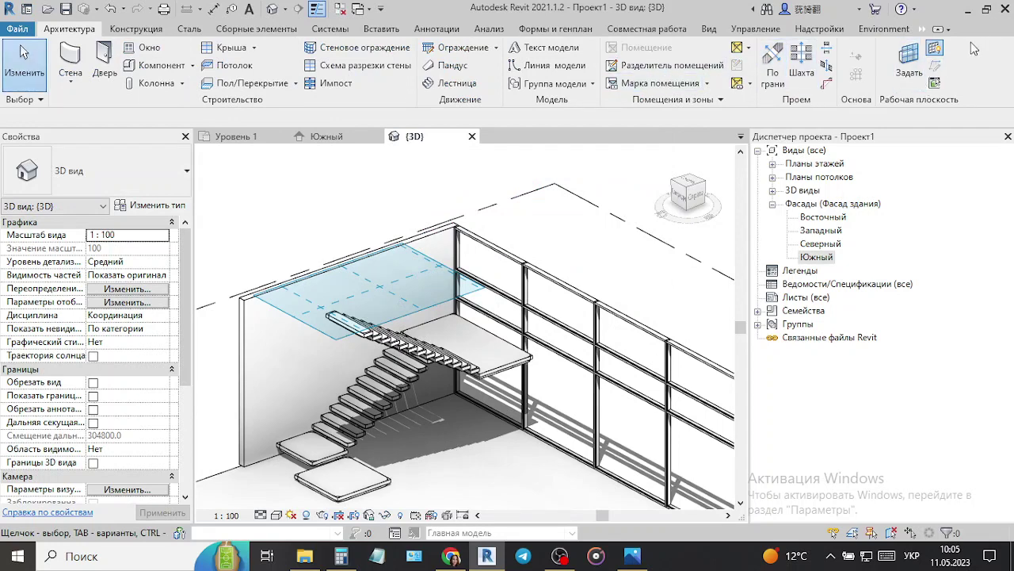
middle_drag(433, 444, 420, 363)
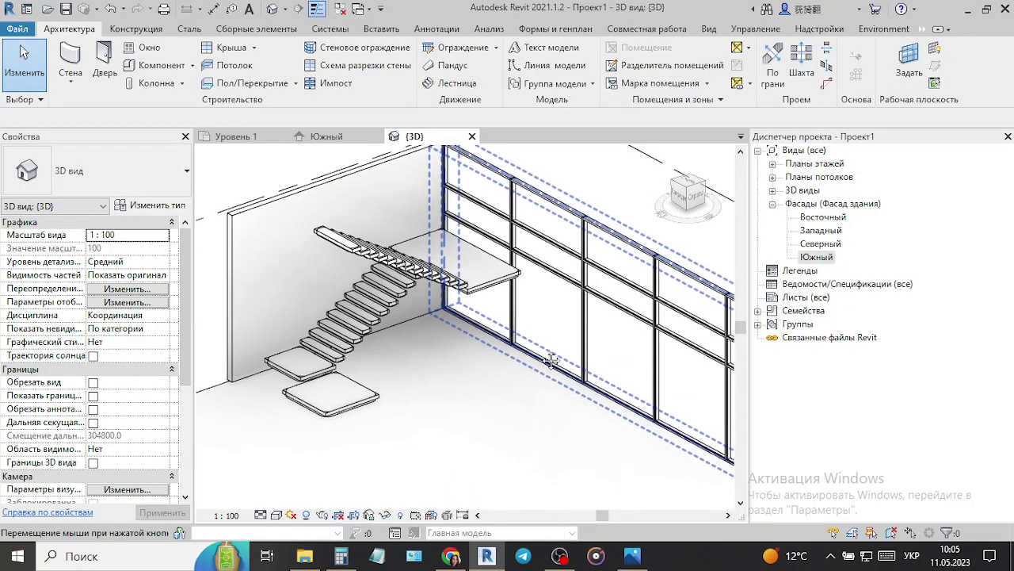
scroll(491, 290, up, 2)
scroll(493, 290, up, 2)
scroll(504, 291, up, 2)
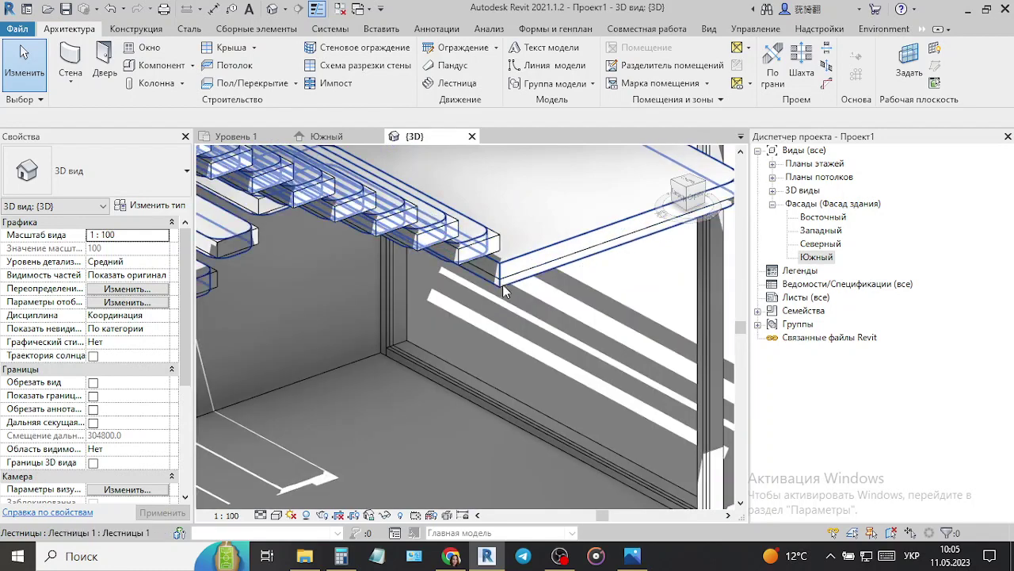
click(503, 284)
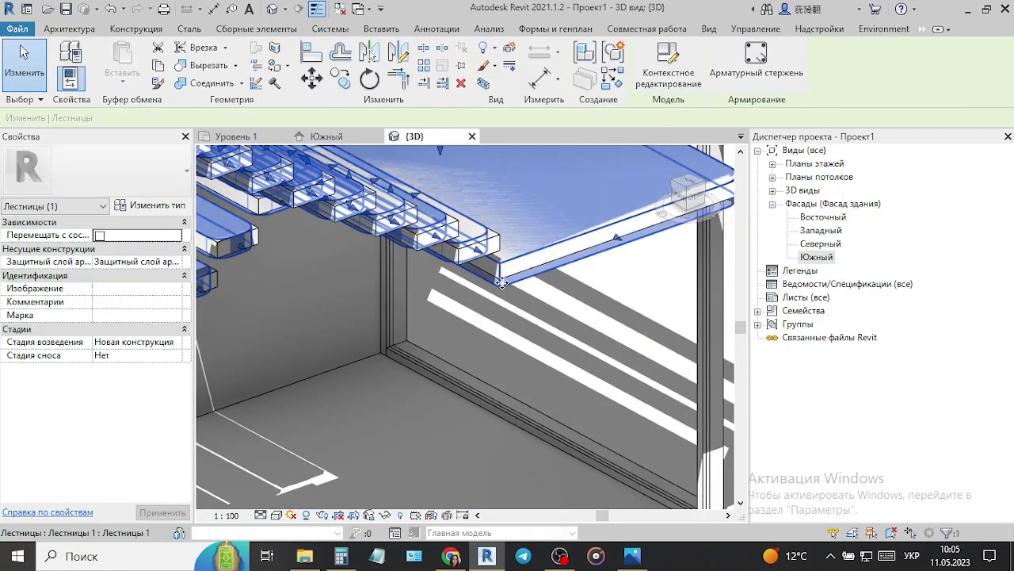
right_click(502, 285)
mouse_move(576, 242)
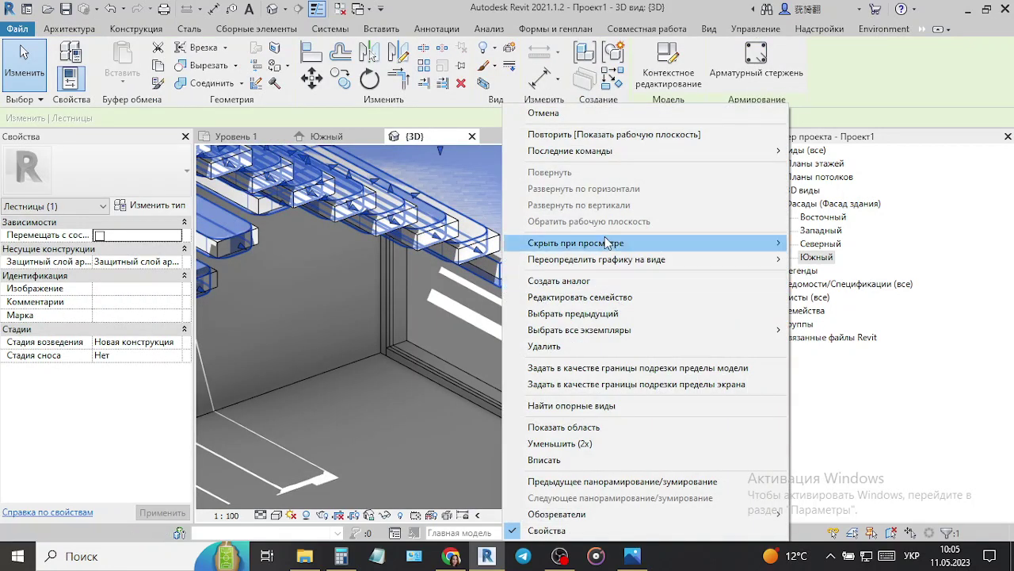
click(833, 259)
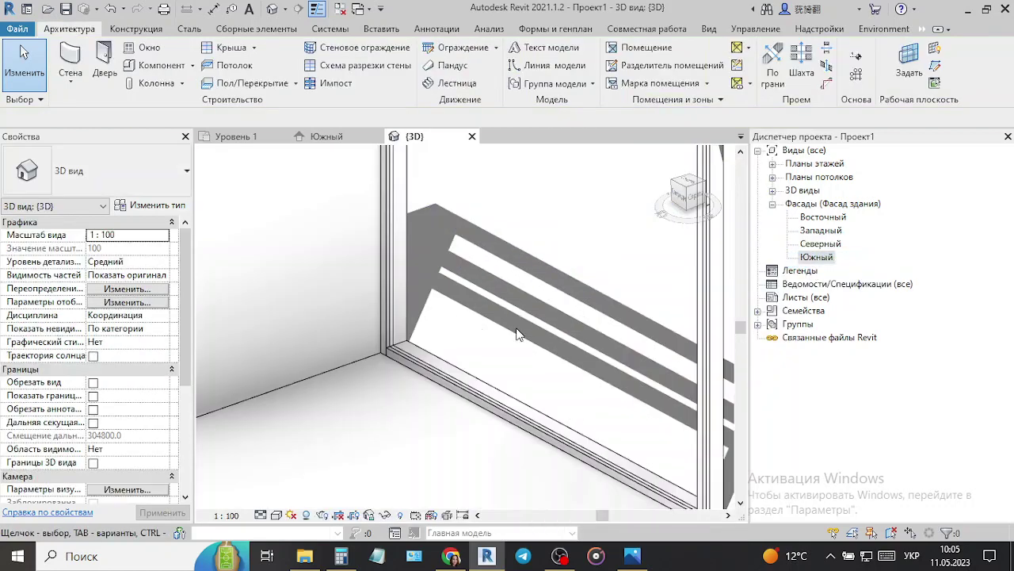
click(110, 10)
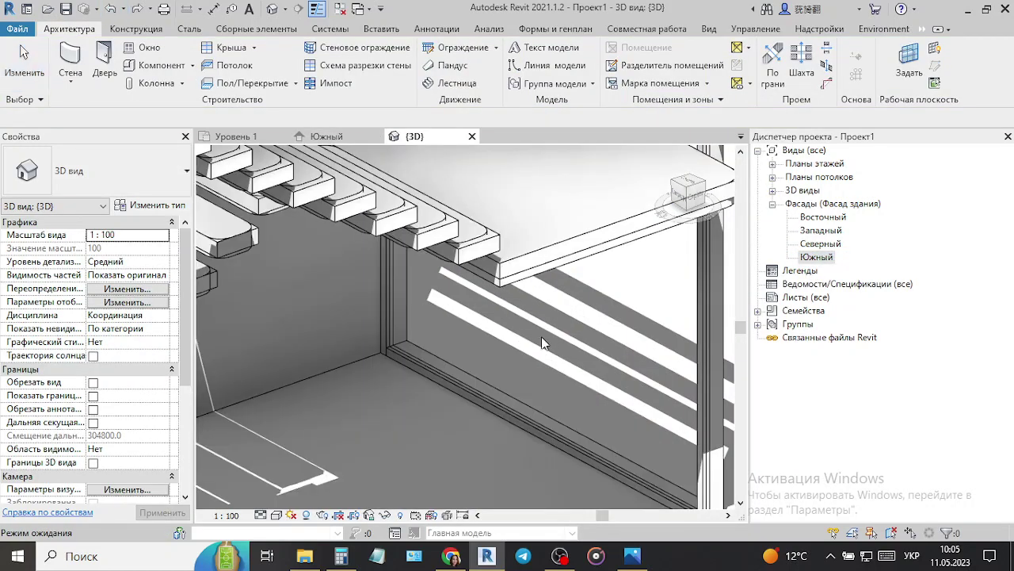
- Select the stair and bring up its context menu, dismissing it without hiding anything
click(502, 285)
right_click(502, 285)
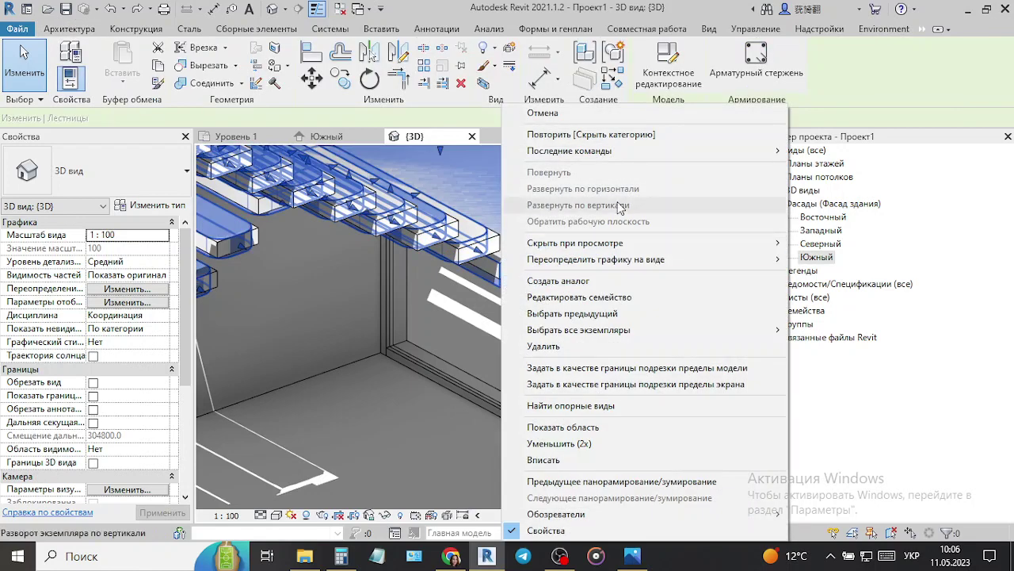
click(436, 381)
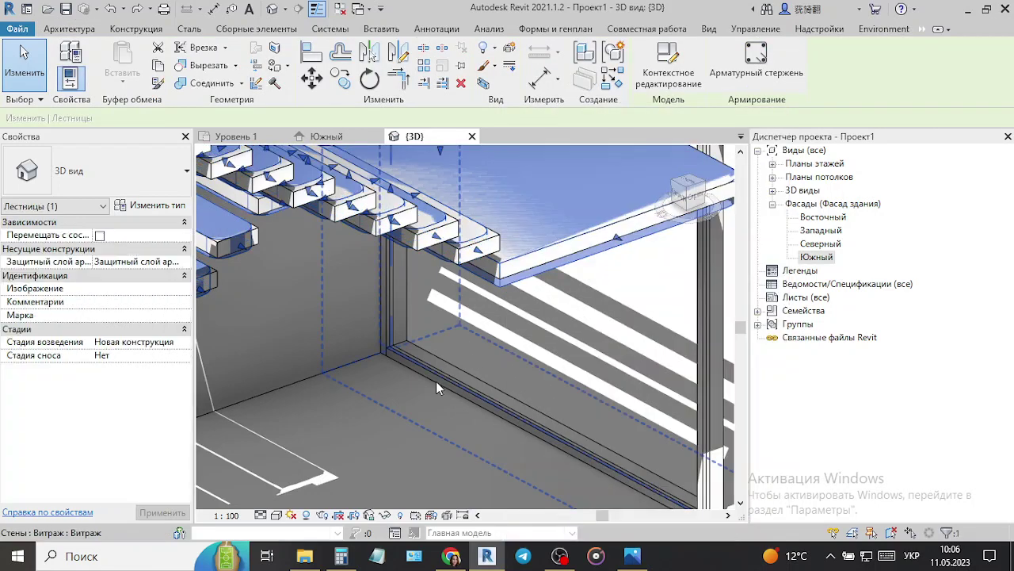
key(Escape)
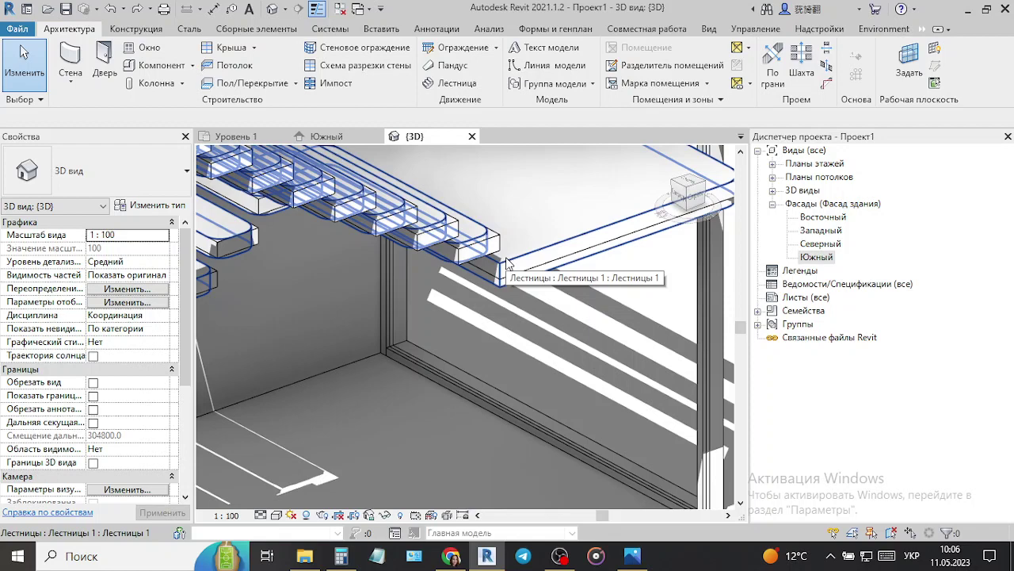
click(508, 262)
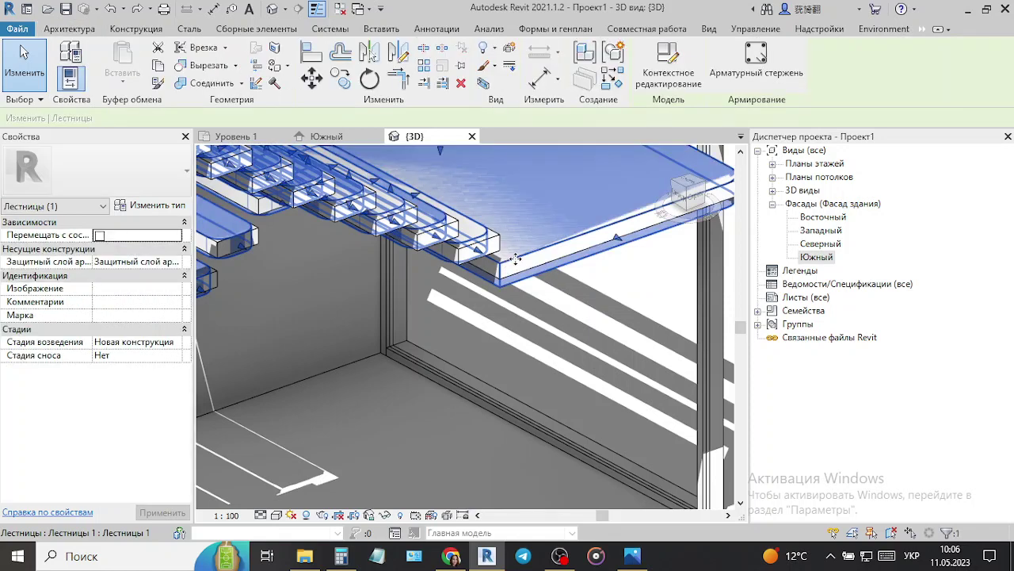
right_click(515, 259)
click(600, 381)
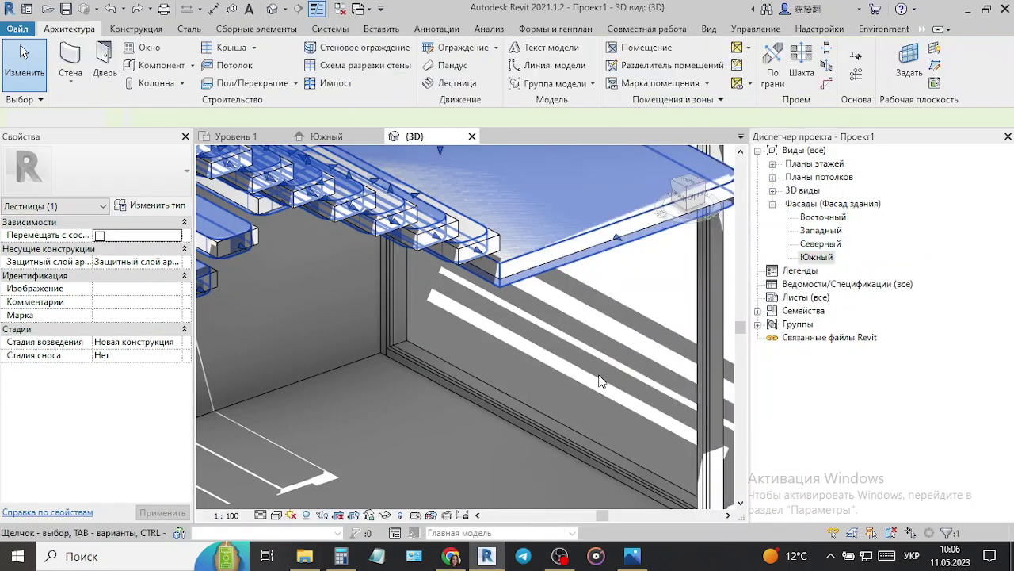
click(600, 381)
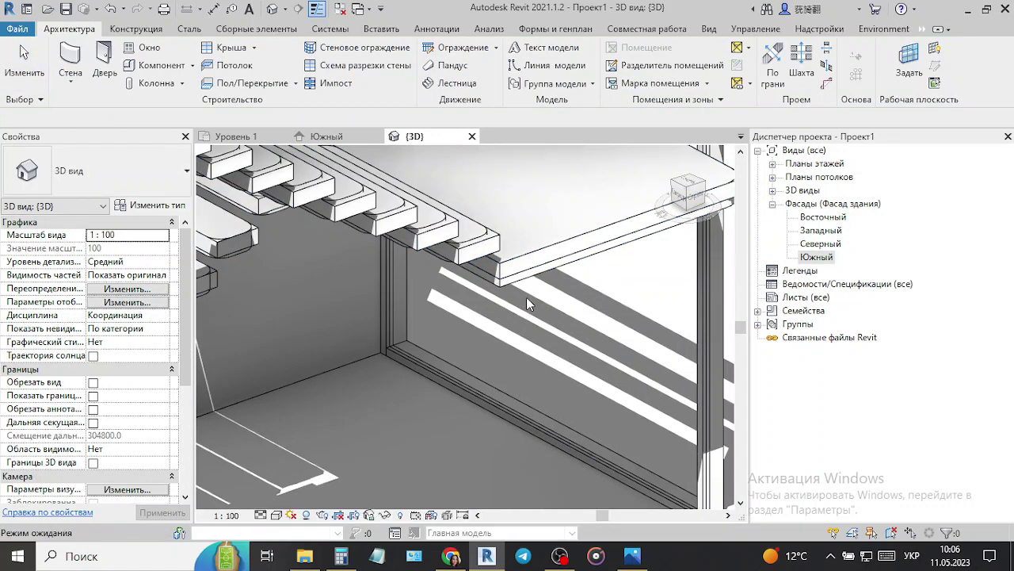
- Hide the upper assembled straight-tread stair in view, then select the in-place pad model
click(501, 246)
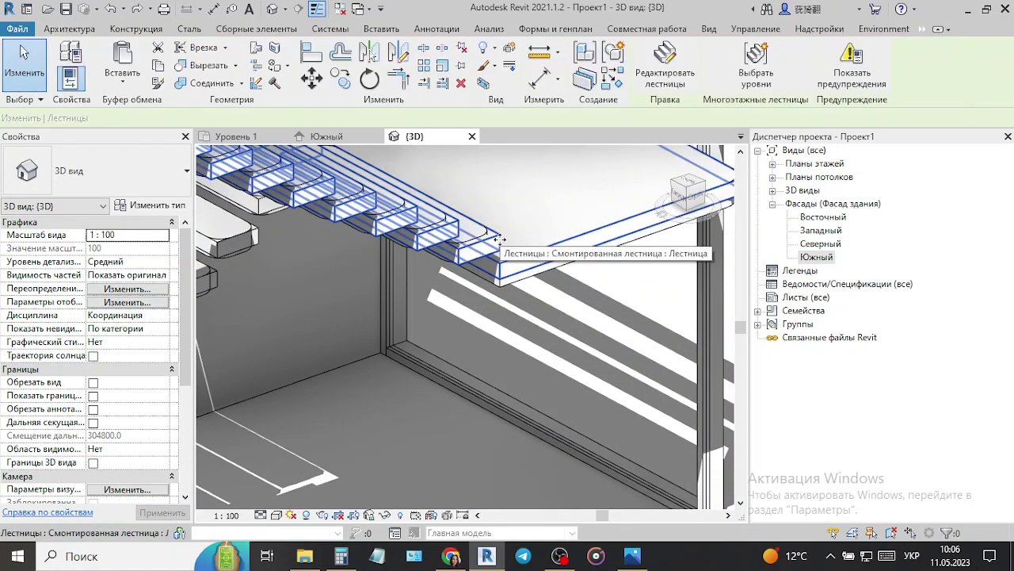
right_click(499, 238)
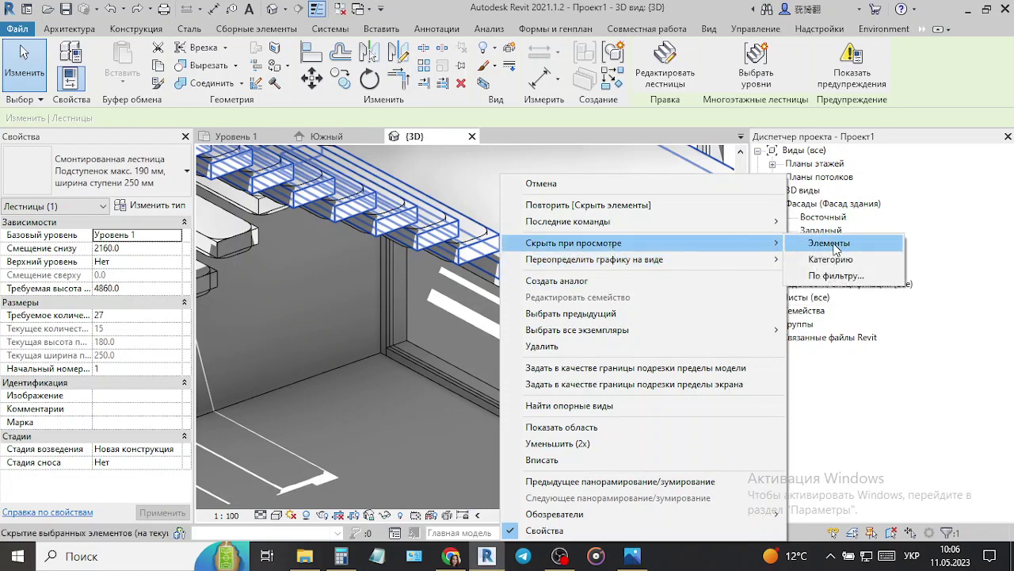
click(848, 244)
key(ctrl+z)
scroll(645, 331, down, 3)
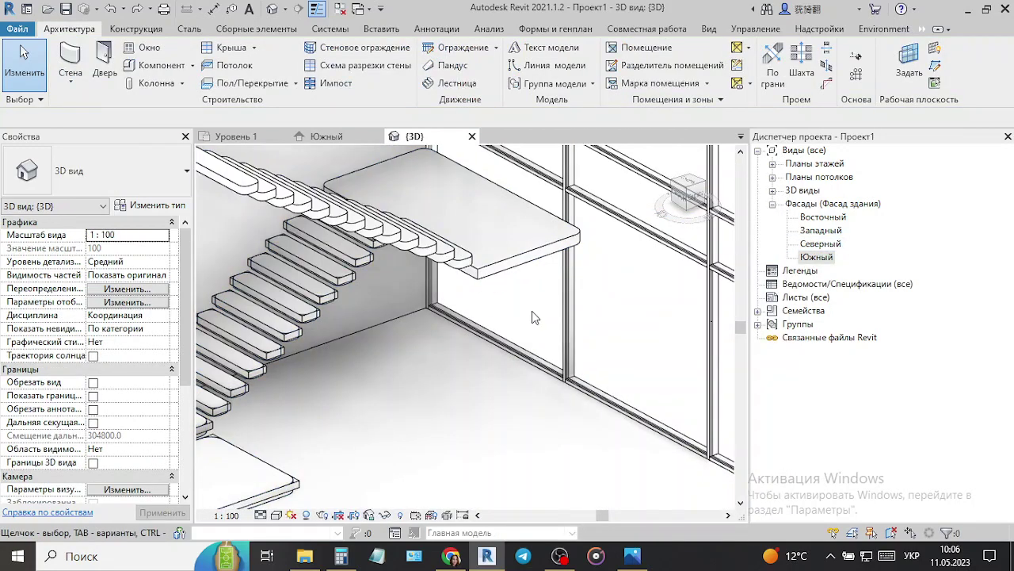
click(478, 234)
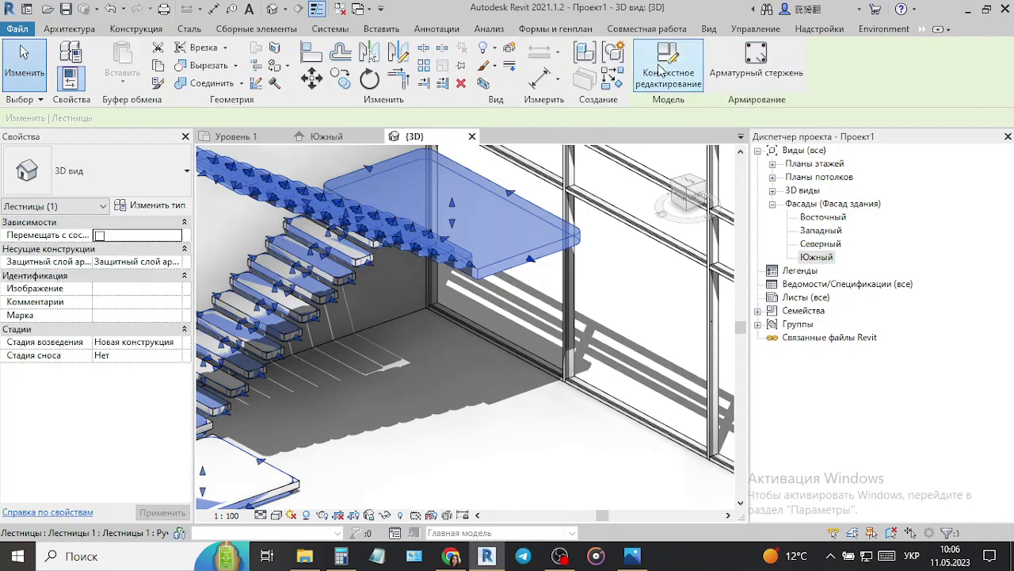
- Open the in-place model's landing extrusion sketch, then leave it unchanged
double_click(492, 273)
click(523, 263)
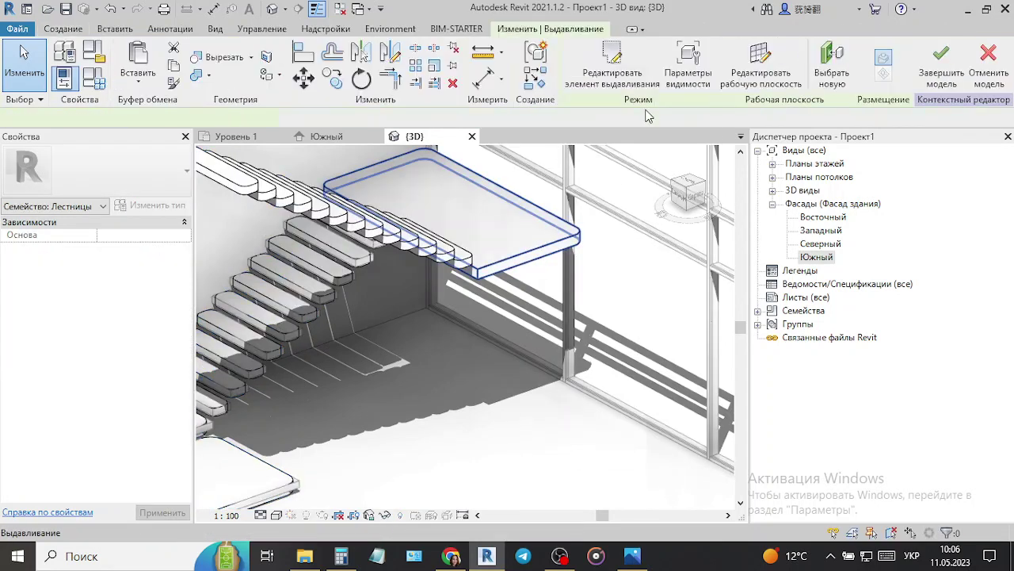
double_click(491, 269)
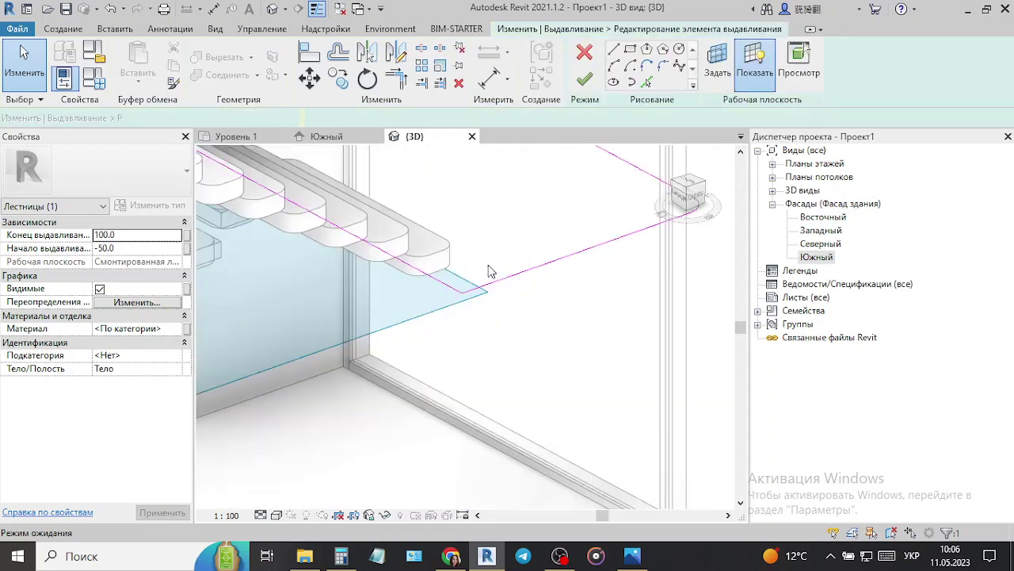
click(662, 66)
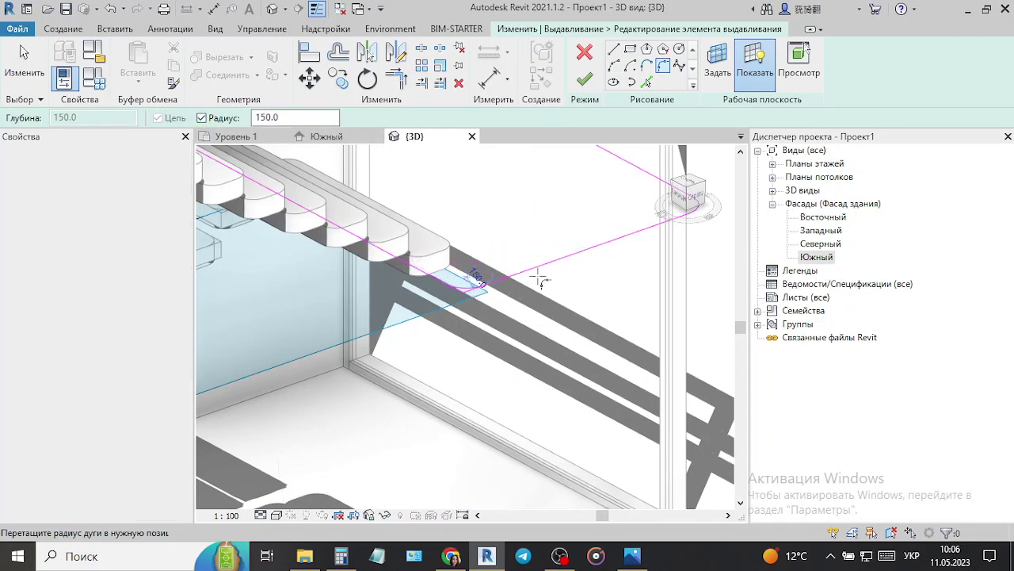
key(Escape)
key(Return)
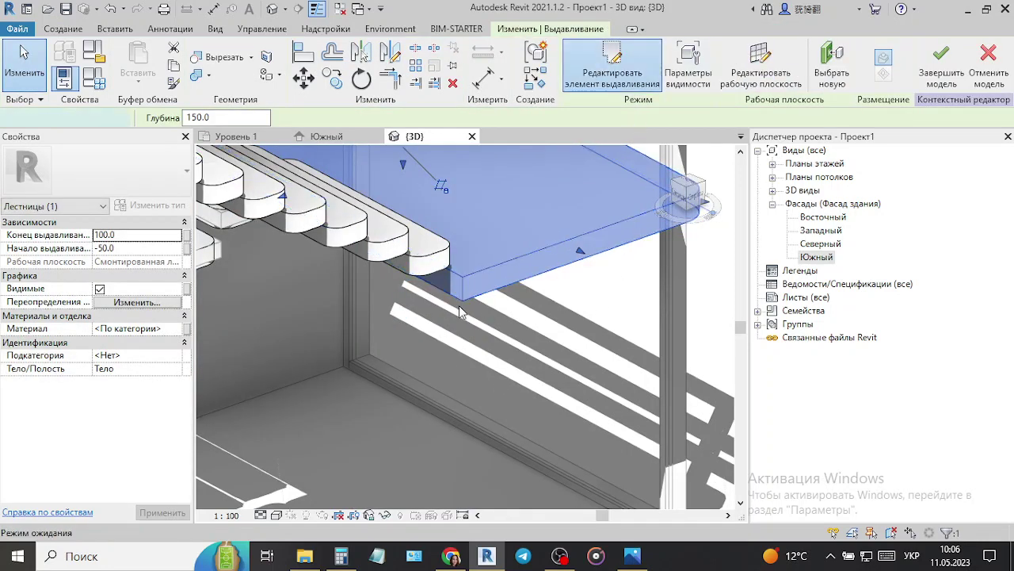
- Reopen the landing sketch, pick the corner edge with 150 radius rounding, and finish the sketch
double_click(527, 290)
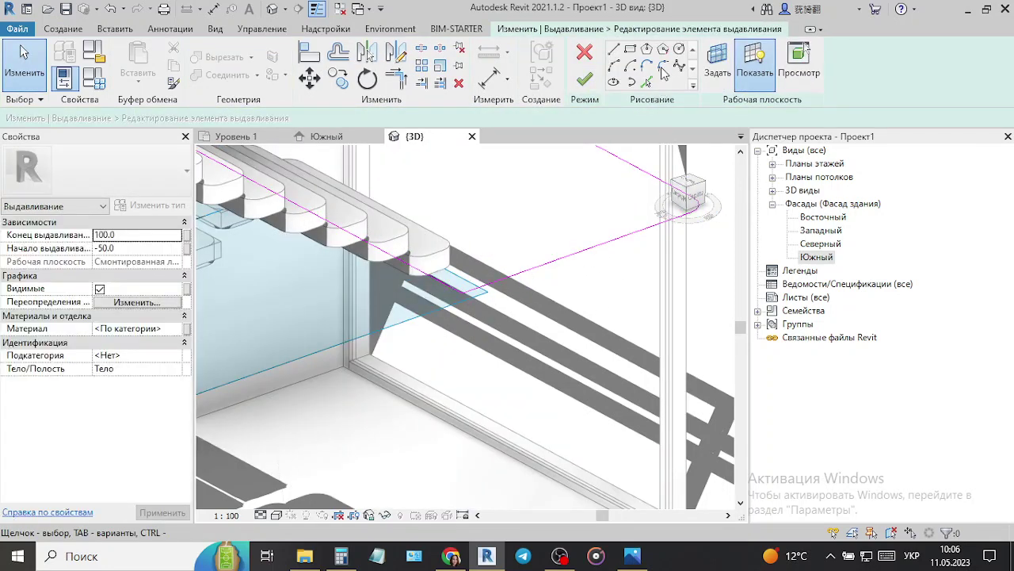
click(663, 68)
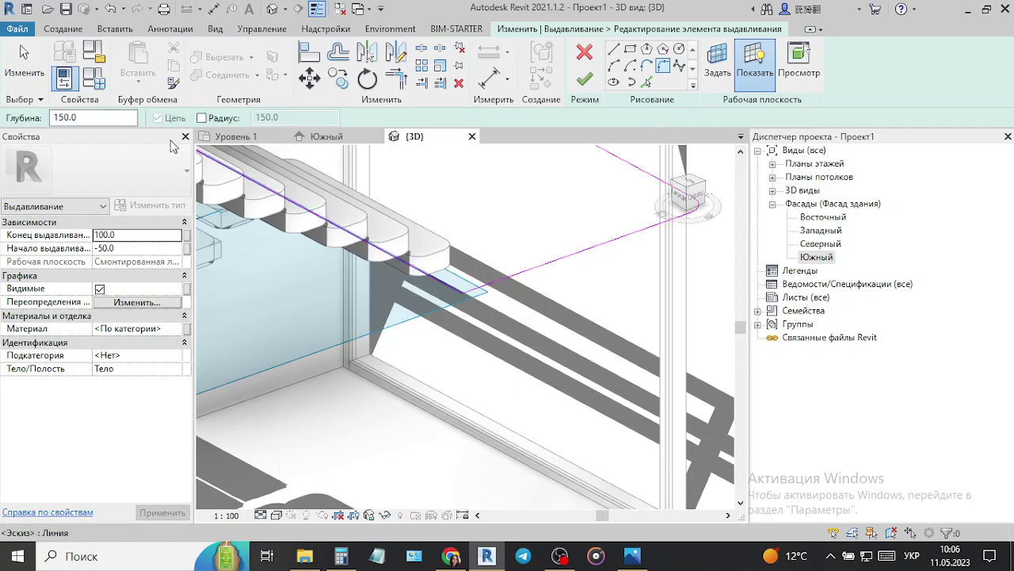
click(202, 118)
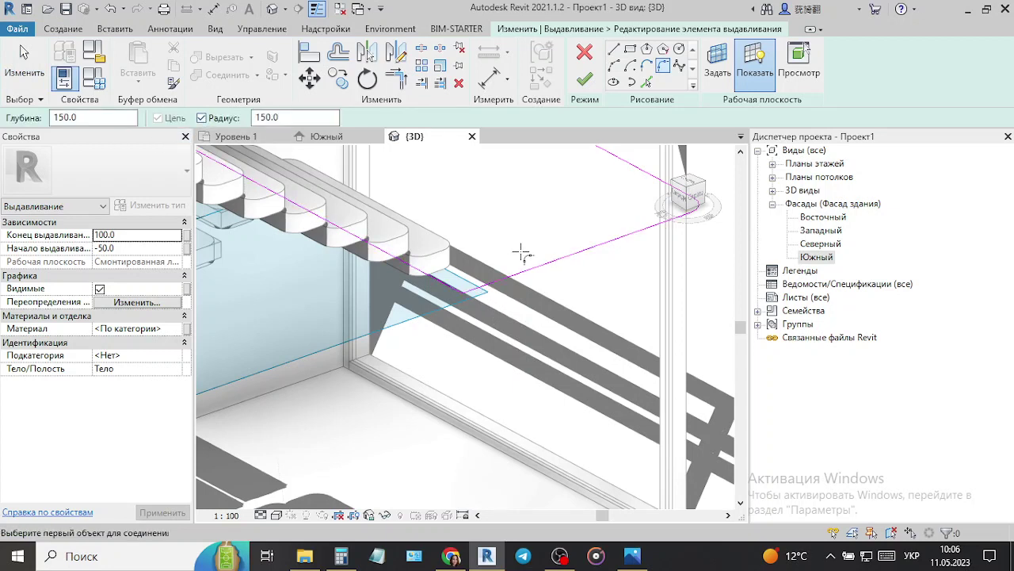
click(454, 290)
key(Escape)
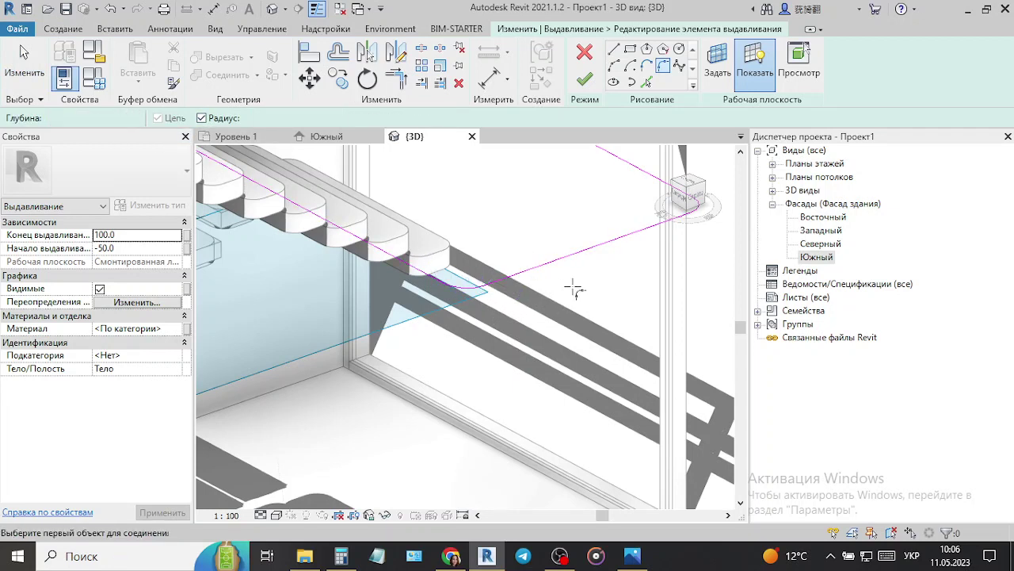
click(584, 79)
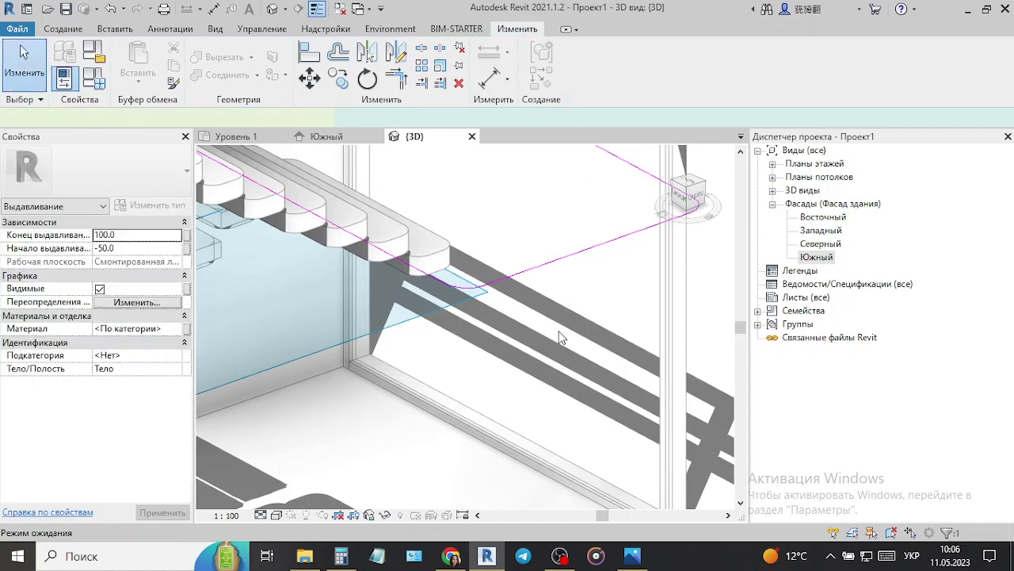
scroll(559, 337, down, 3)
key(Escape)
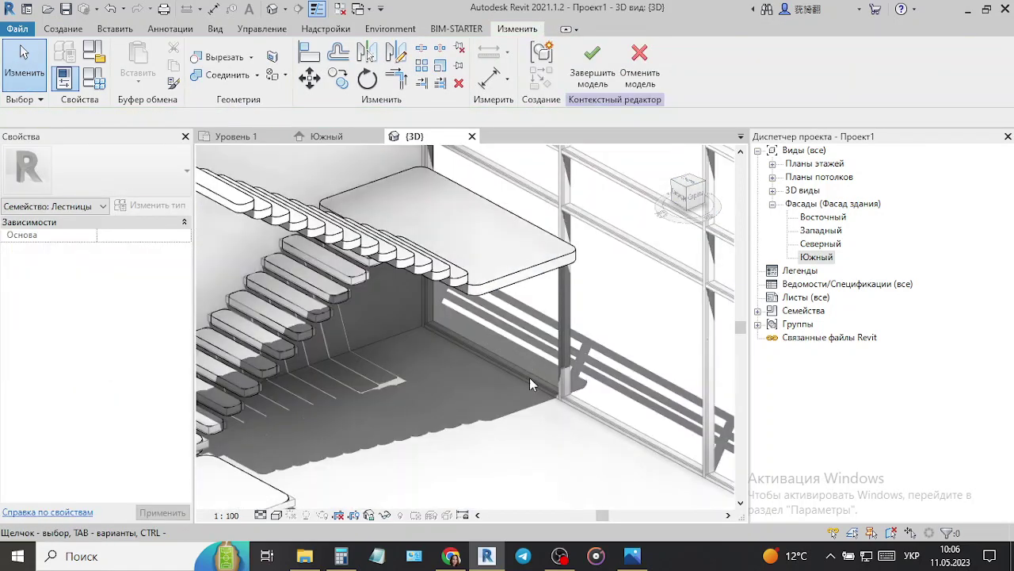
scroll(530, 377, down, 3)
- Hide the lower assembled stair with Hide in View and bring up the reference staircase photo
scroll(556, 434, up, 3)
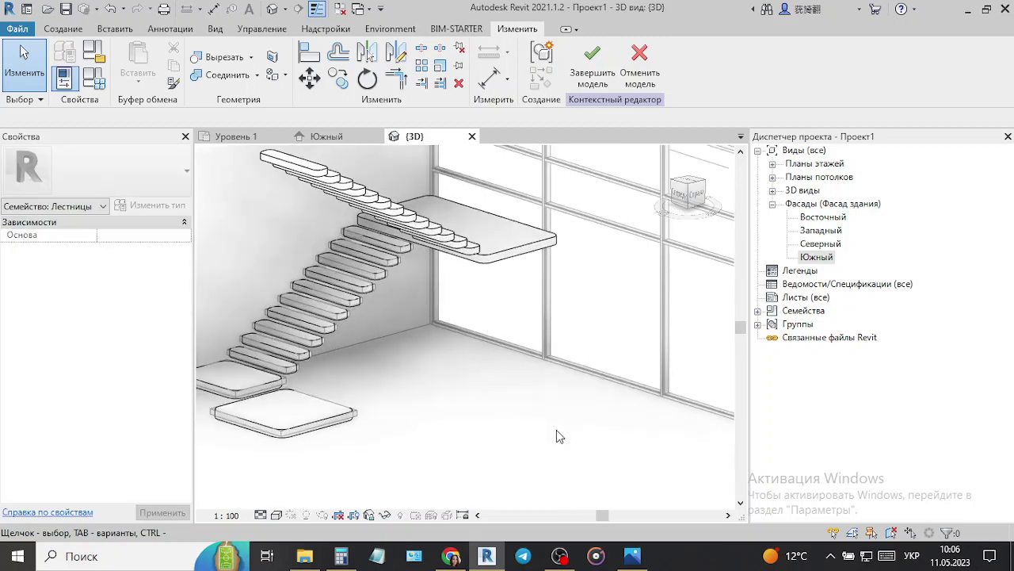
scroll(558, 435, down, 1)
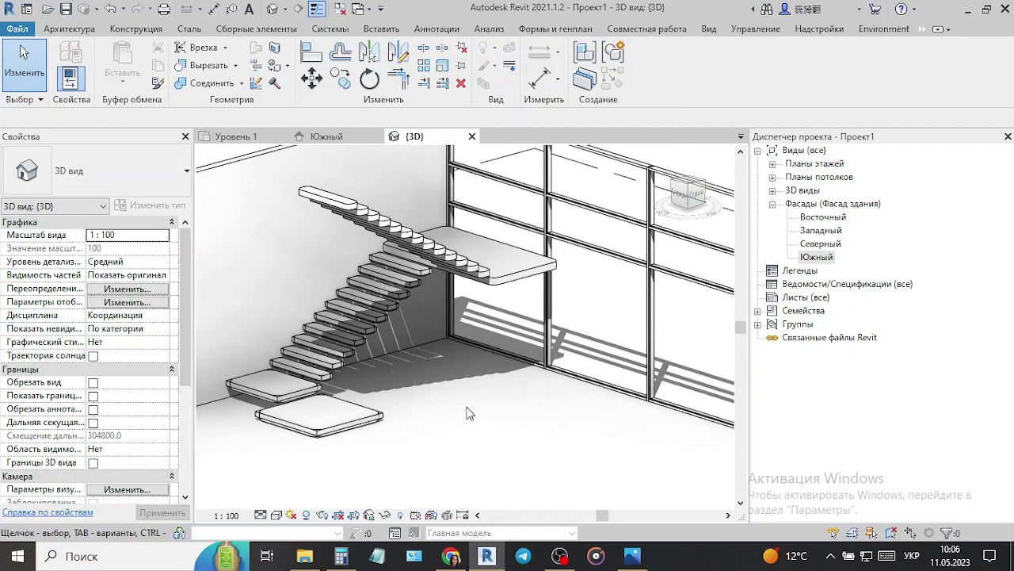
click(387, 421)
right_click(387, 421)
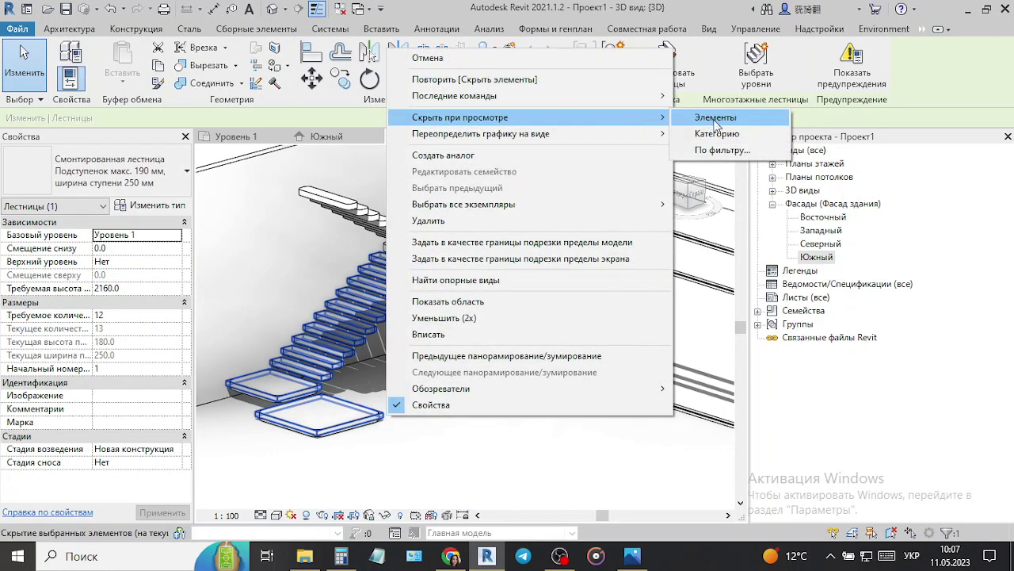
click(715, 117)
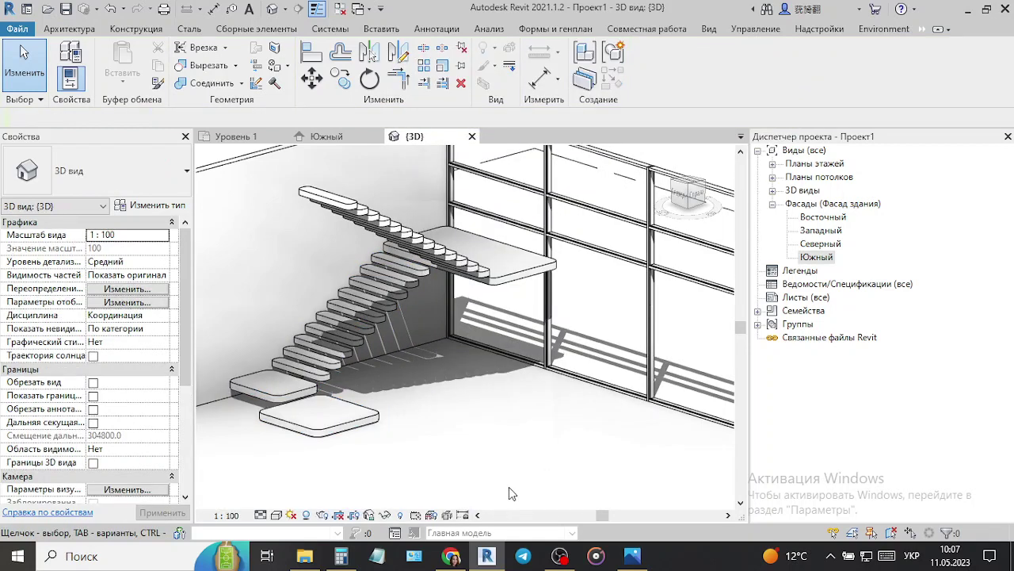
click(632, 556)
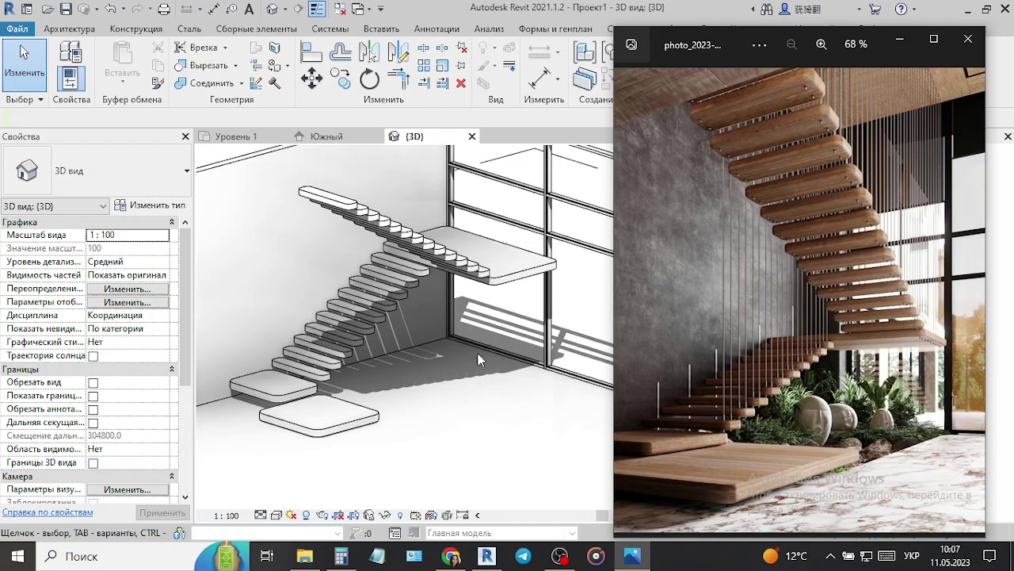
- Close the photo and raise the solid wall beside the stairs to a 4000 top offset
click(460, 435)
scroll(488, 432, down, 2)
scroll(492, 428, down, 2)
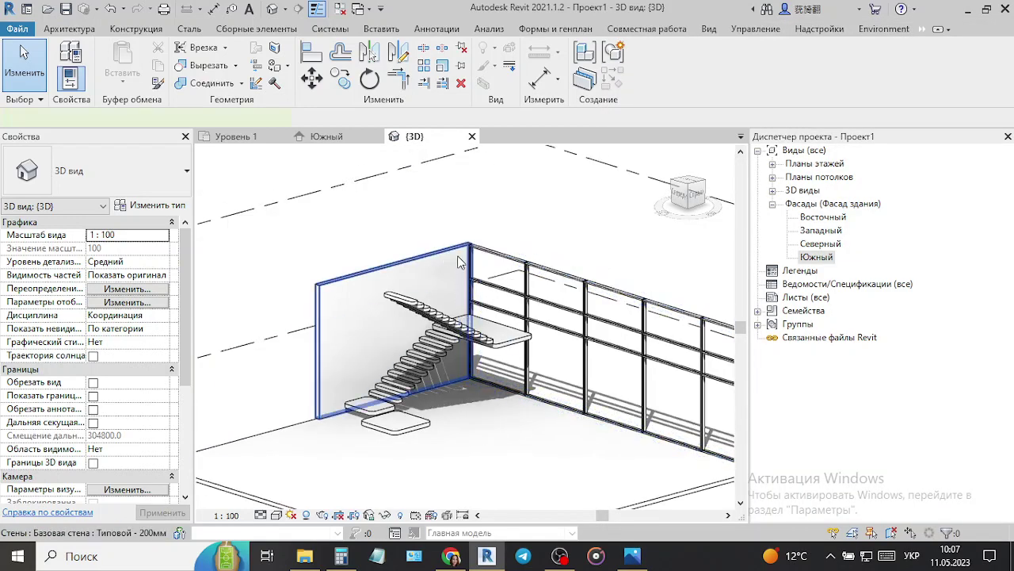
click(458, 255)
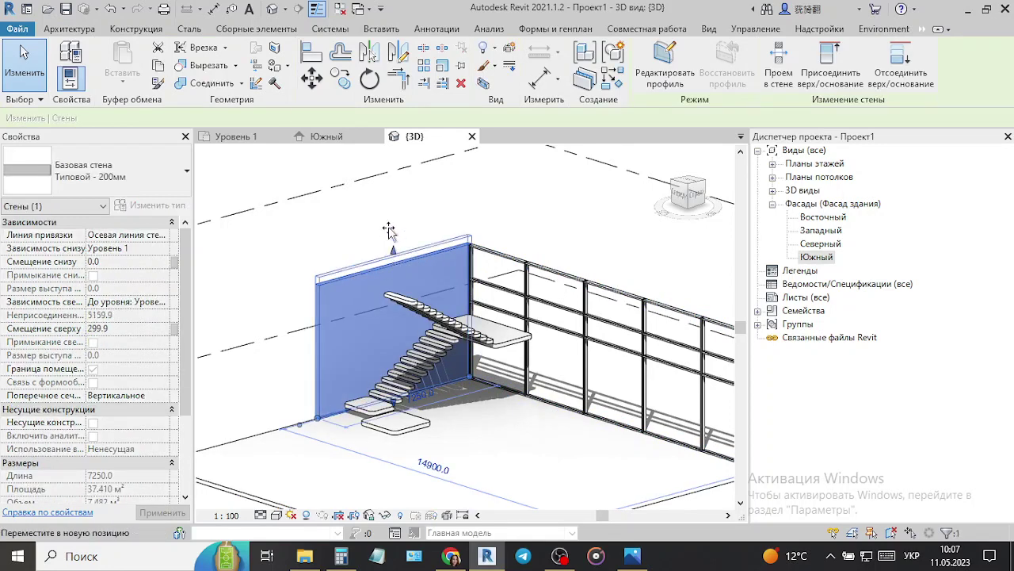
drag(388, 230, 385, 166)
click(141, 328)
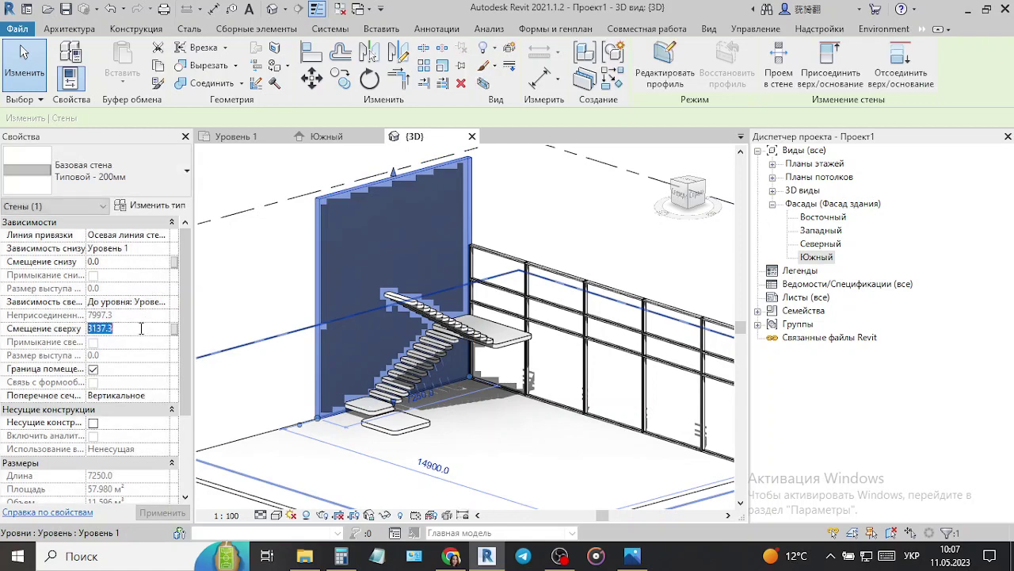
text(4000)
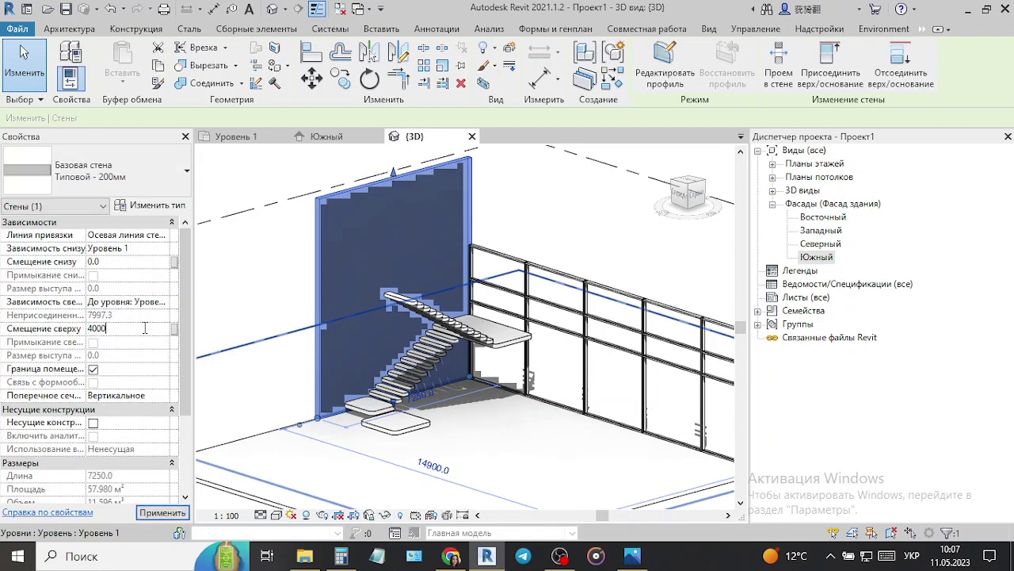
key(Return)
click(569, 195)
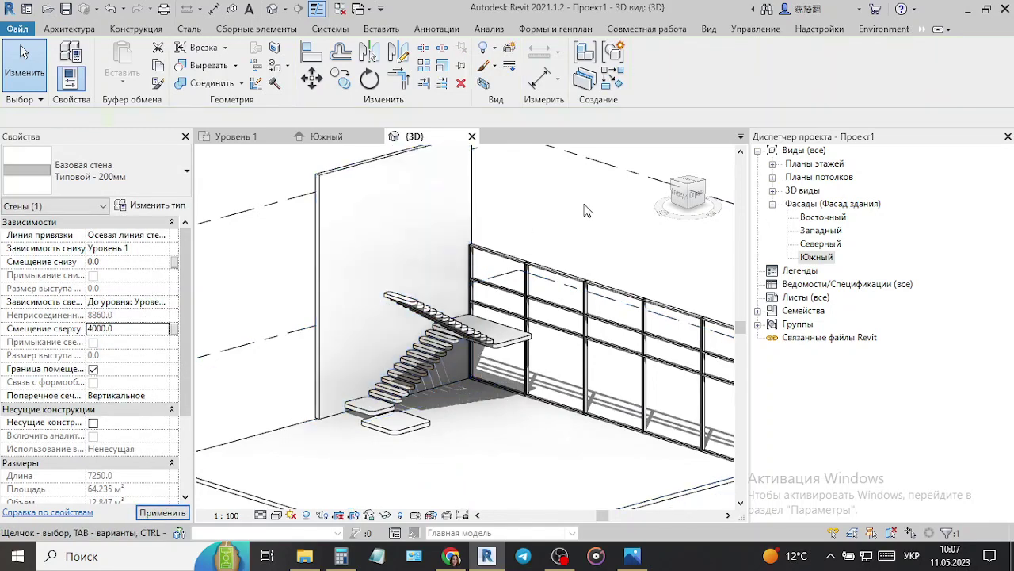
- Copy the glass curtain wall and paste it aligned to Уровень 2
click(533, 256)
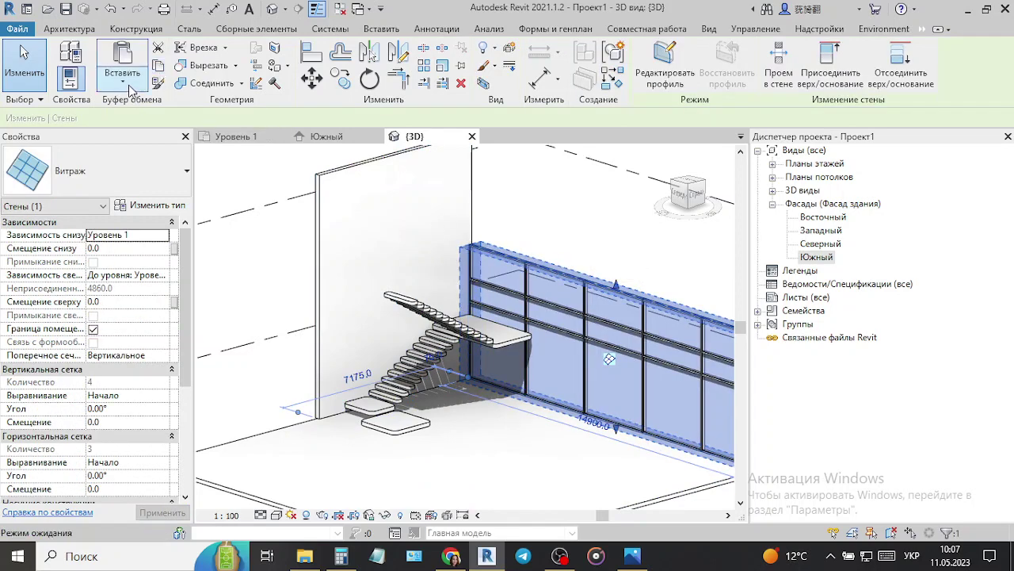
click(131, 89)
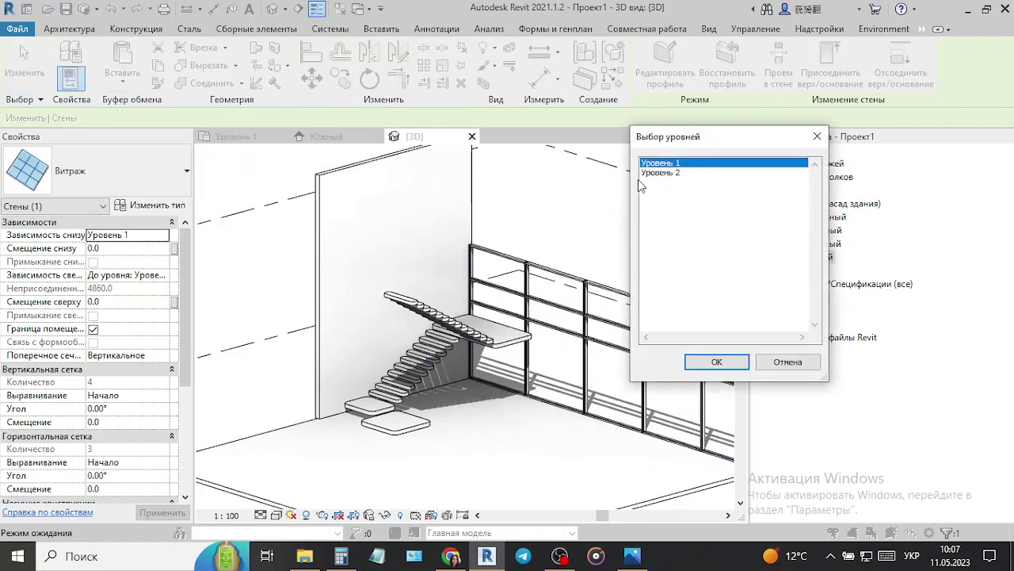
click(657, 172)
click(718, 361)
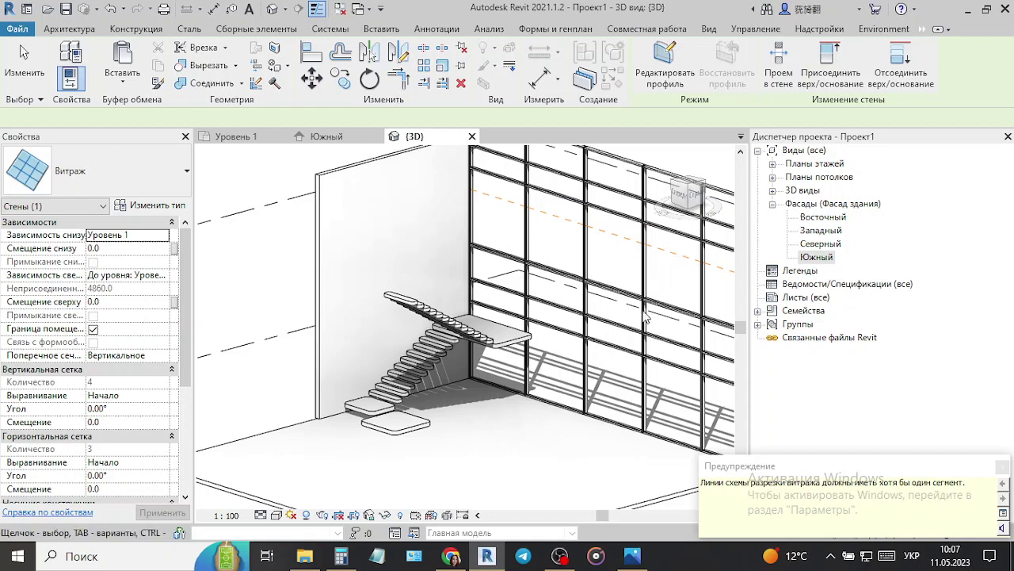
click(557, 445)
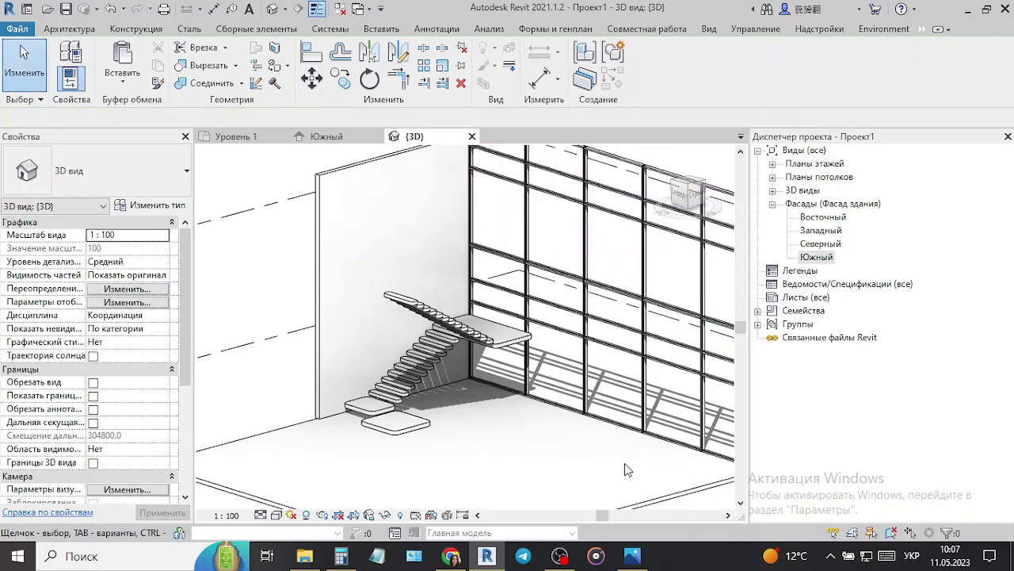
- Delete the upper curtain wall copy and stretch the original's top to a 1428.8 offset
scroll(582, 461, up, 2)
shift+middle_drag(546, 470, 514, 485)
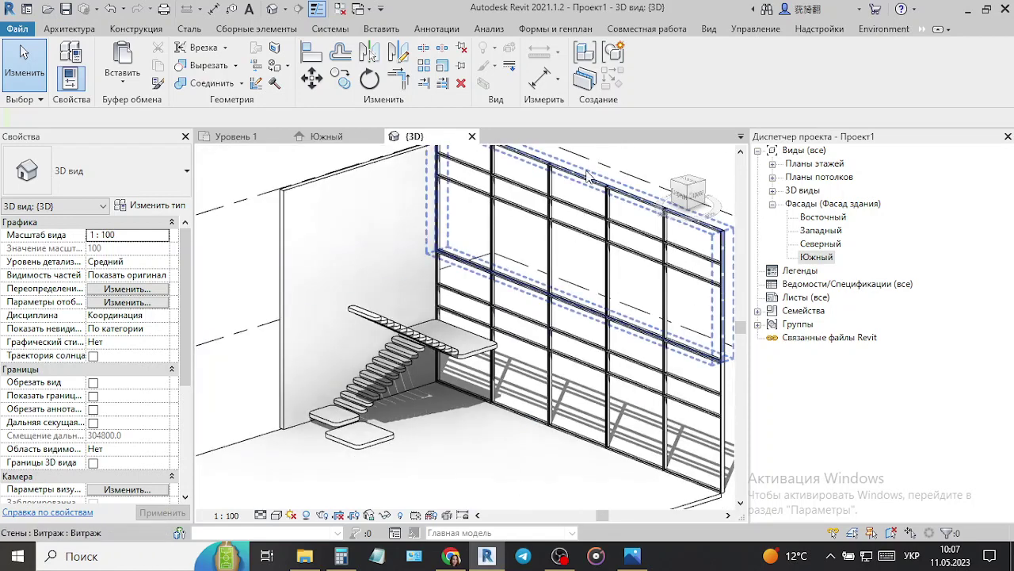
click(588, 181)
key(Delete)
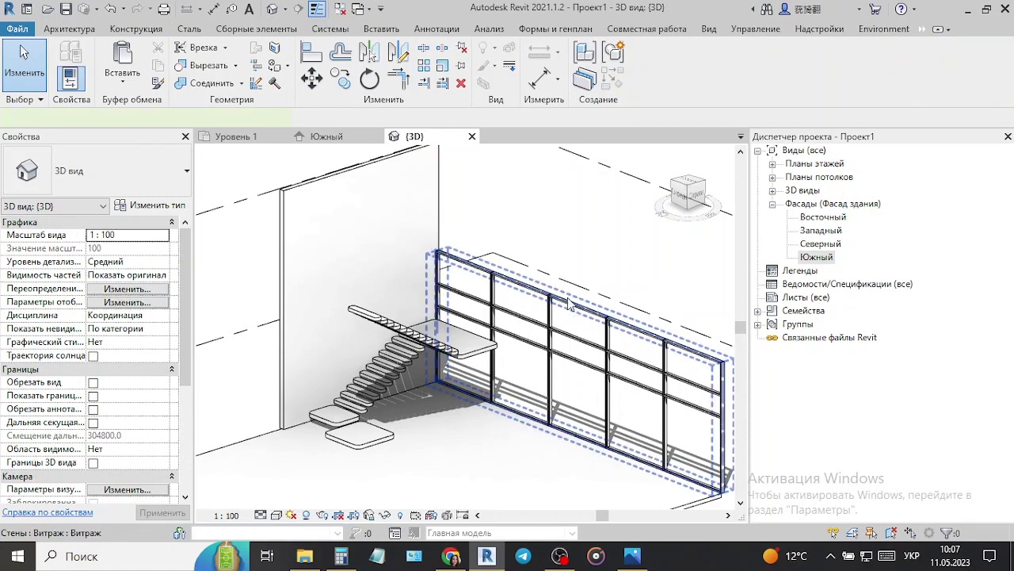
click(569, 303)
drag(581, 306, 608, 313)
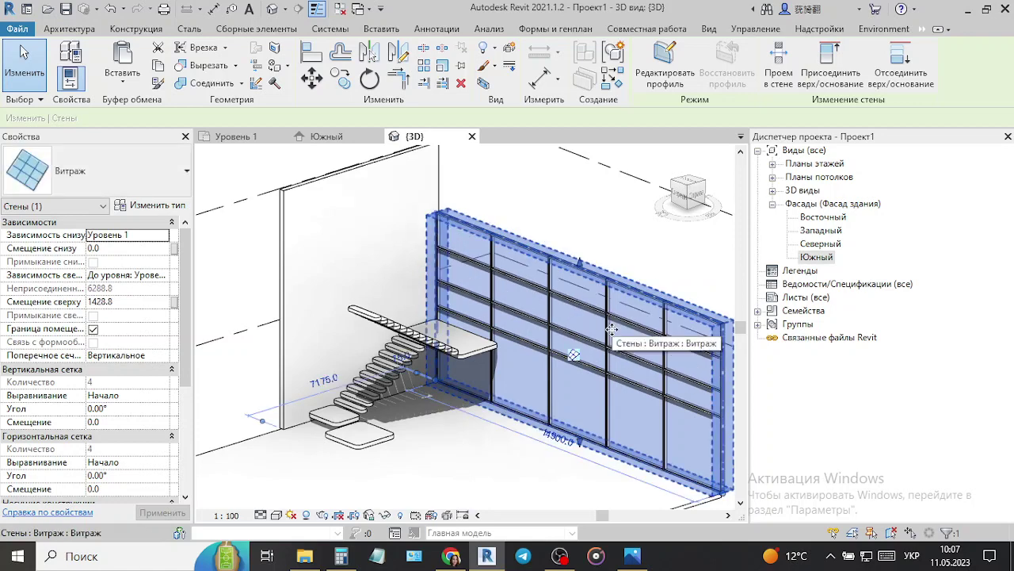
click(565, 199)
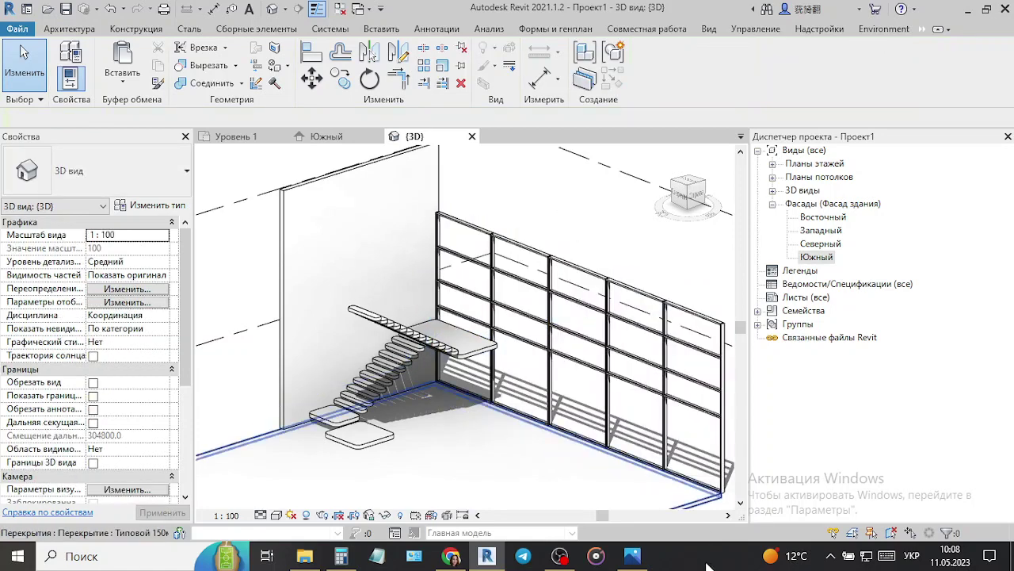
click(636, 560)
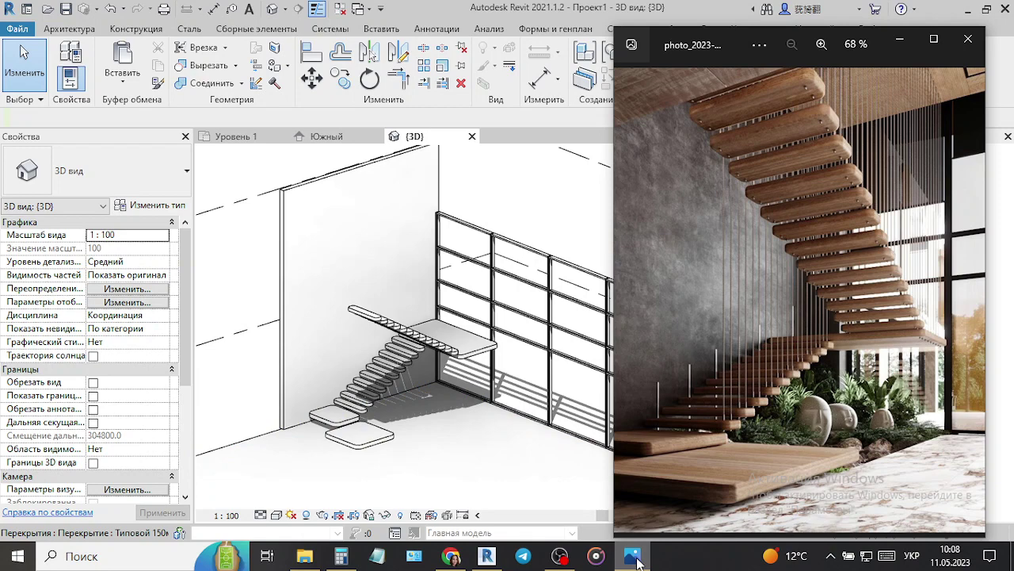
- Compare the model with the reference photo and orbit to face the curtain wall
click(637, 560)
mouse_move(509, 477)
shift+middle_down()
mouse_move(535, 461)
mouse_move(508, 477)
mouse_move(518, 473)
shift+middle_up()
scroll(529, 449, up, 3)
click(636, 560)
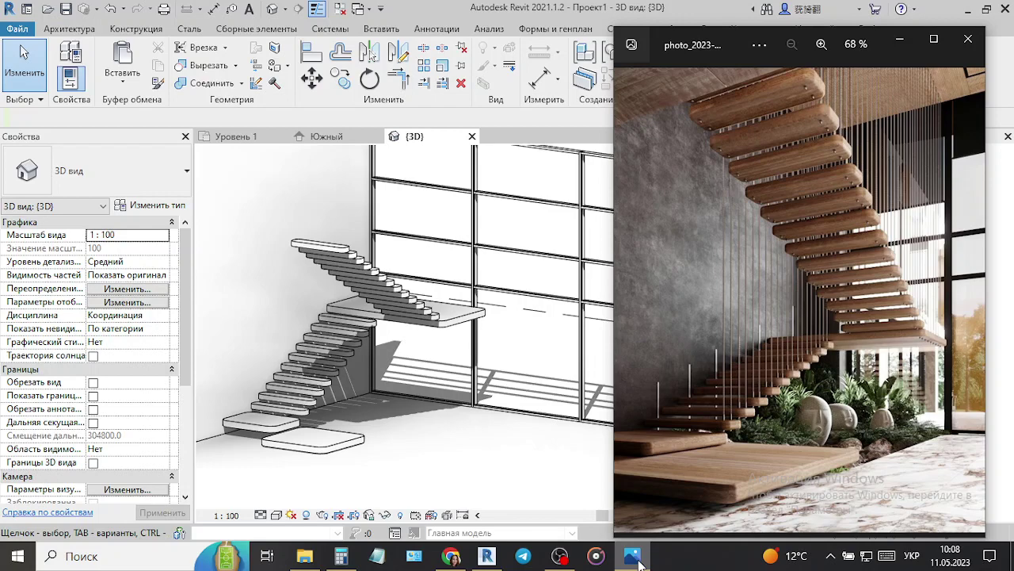
click(546, 475)
shift+middle_drag(587, 484, 570, 500)
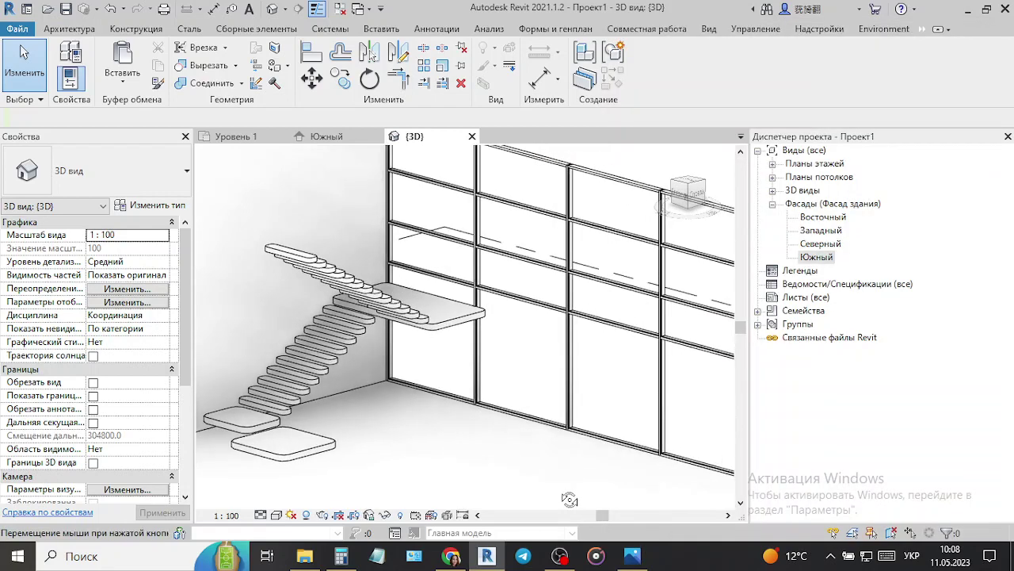
- Remove the segments of the upper horizontal curtain grid line
key(Tab)
click(455, 193)
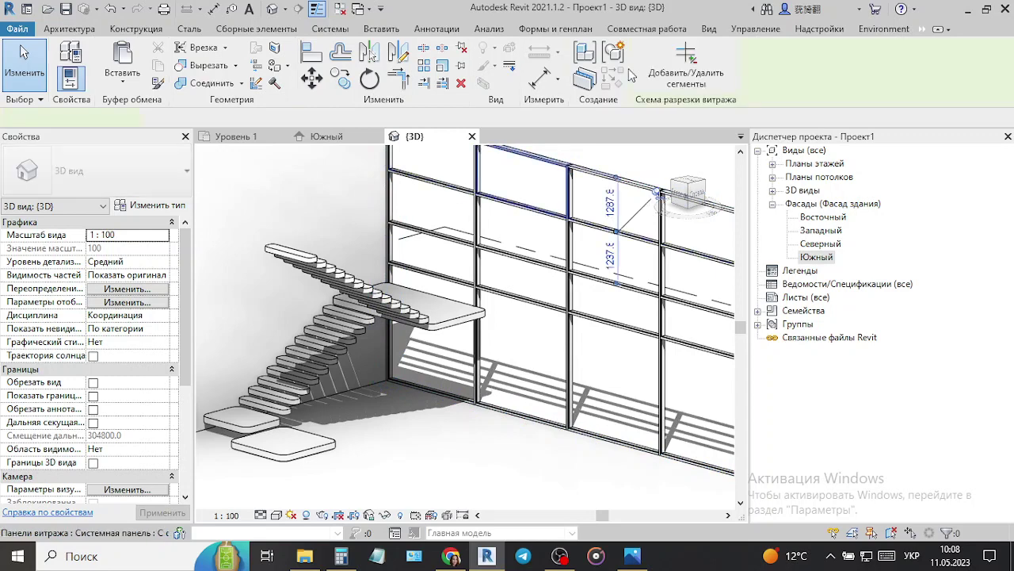
click(455, 190)
click(527, 208)
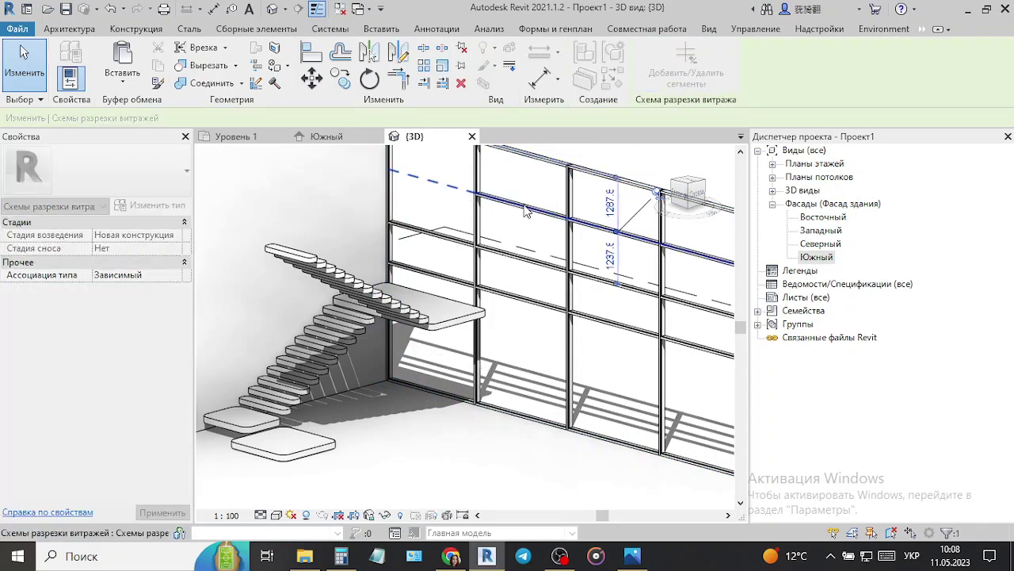
click(583, 227)
shift+middle_drag(541, 356, 471, 362)
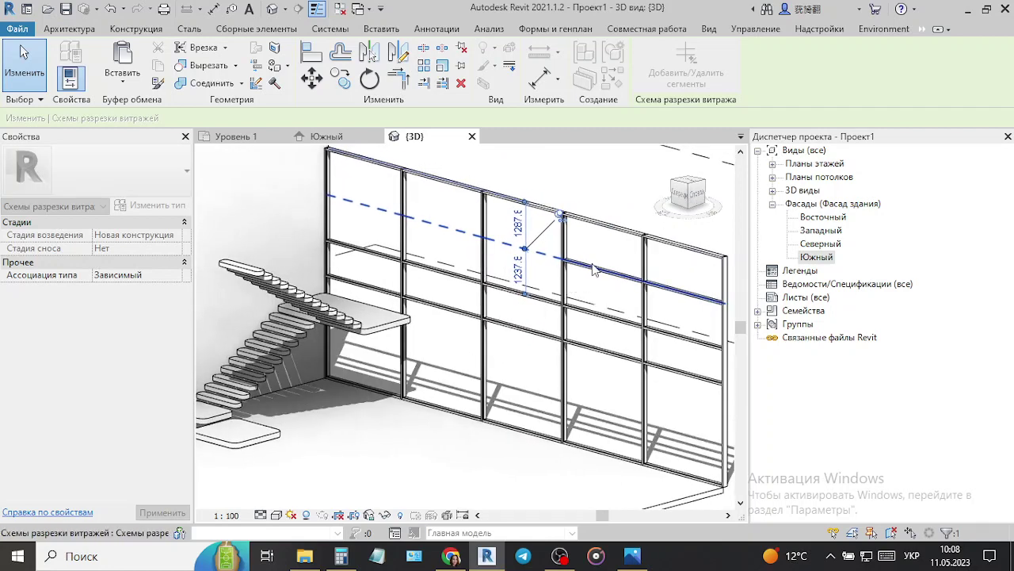
click(687, 293)
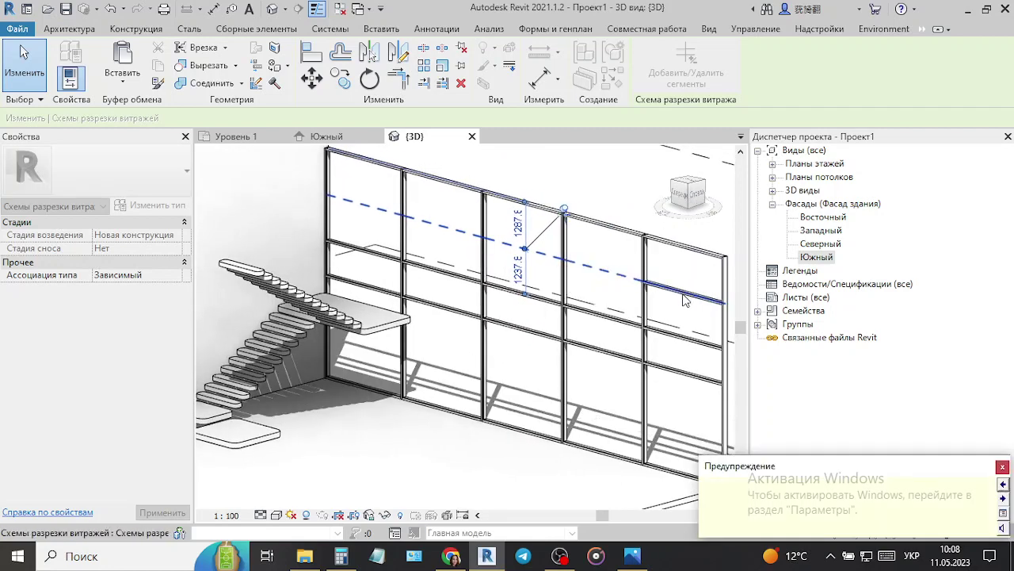
key(Escape)
key(Escape)
click(632, 555)
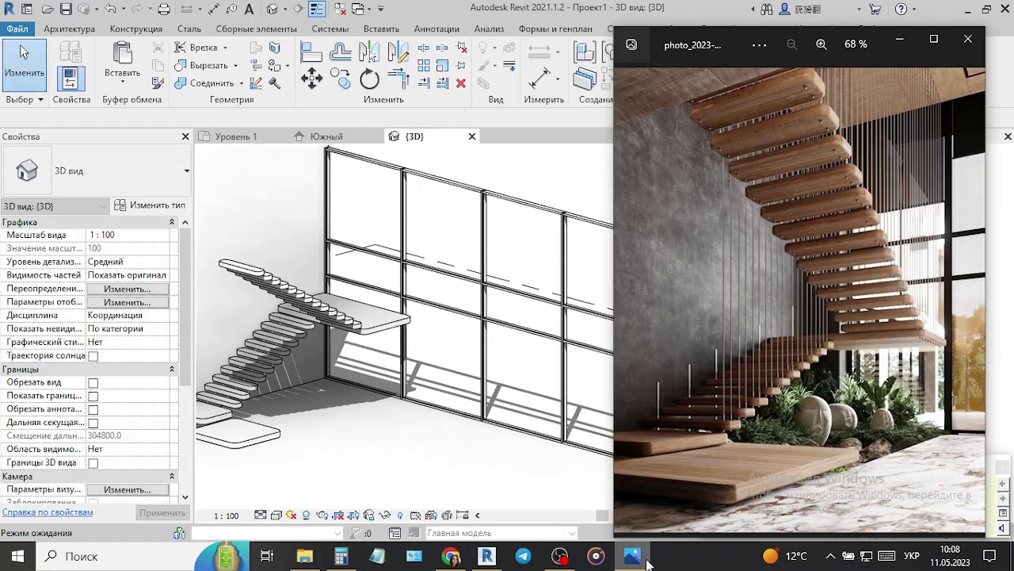
click(647, 563)
- Lower the solid wall beside the stairs to a 1500 top offset
shift+middle_drag(475, 230, 376, 225)
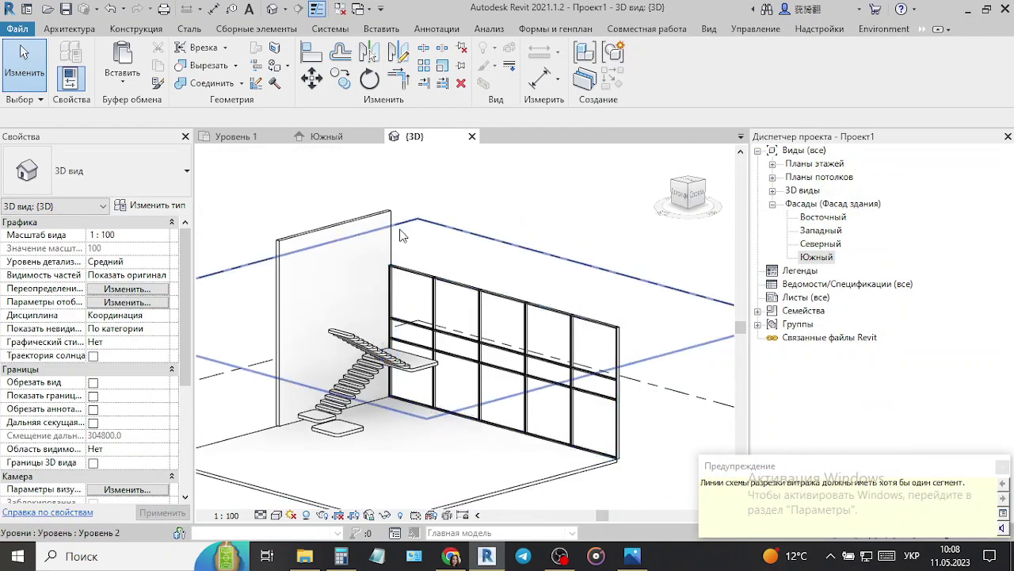
click(340, 232)
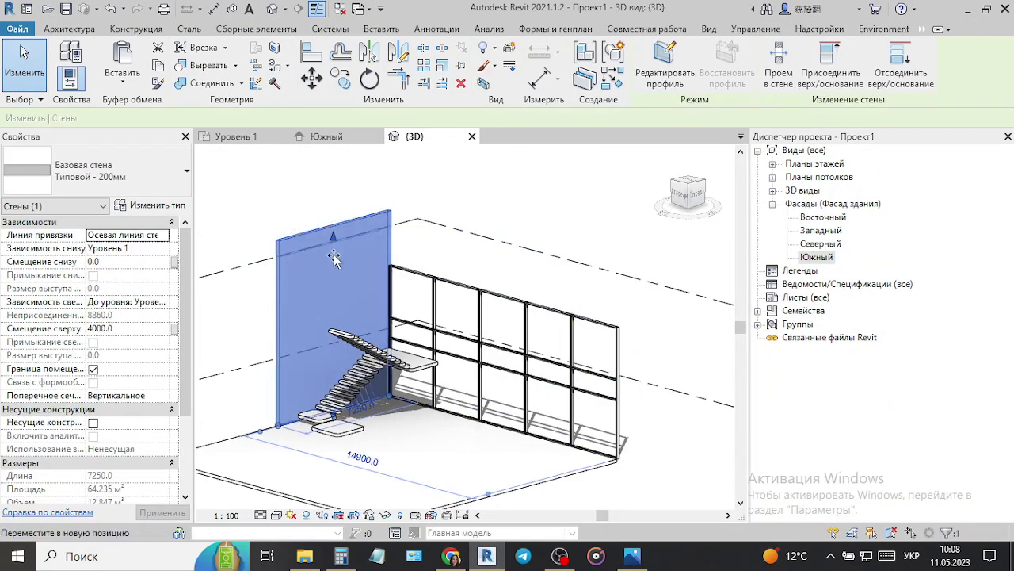
drag(334, 283, 335, 277)
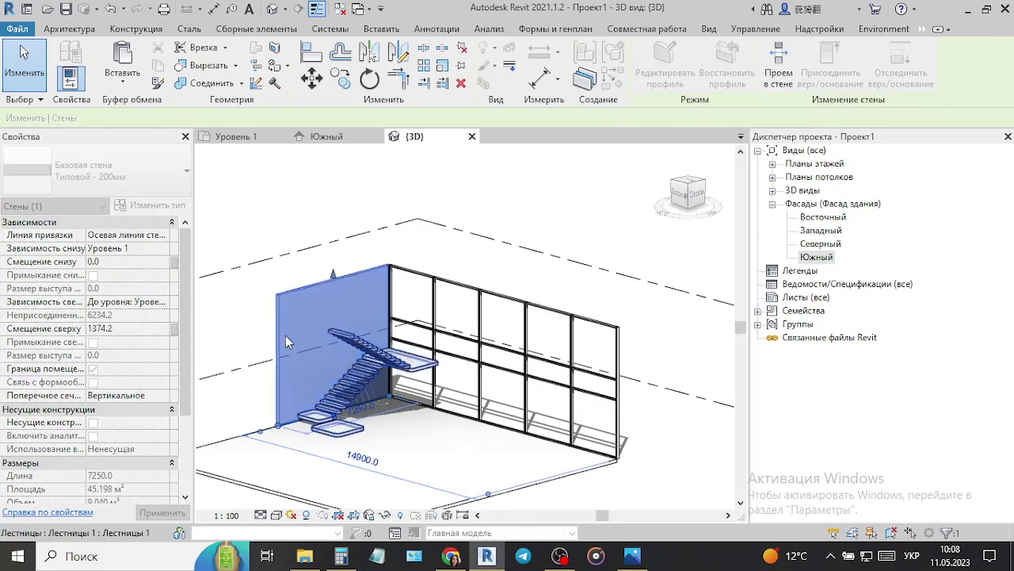
click(140, 329)
text(1)
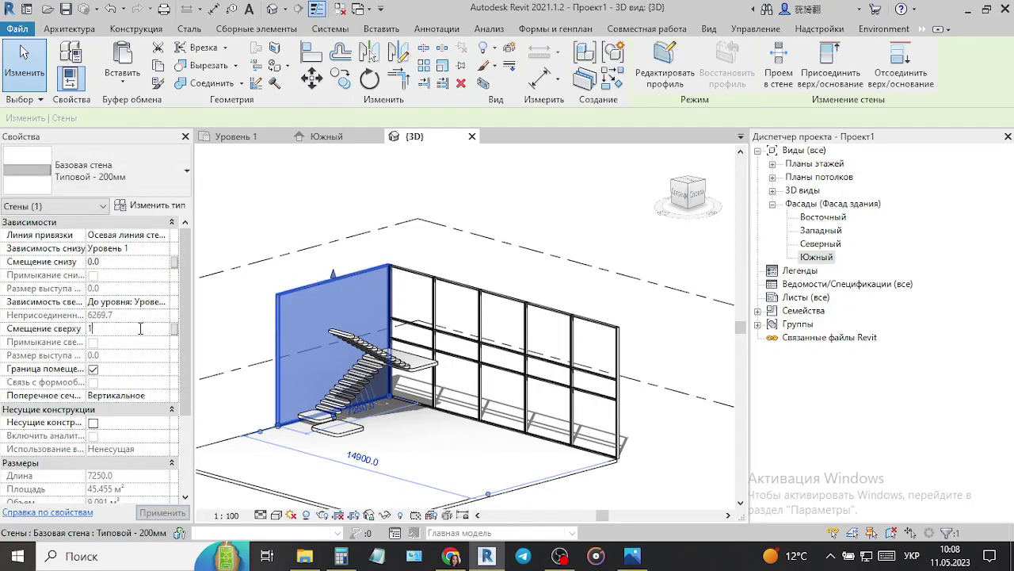
text(500)
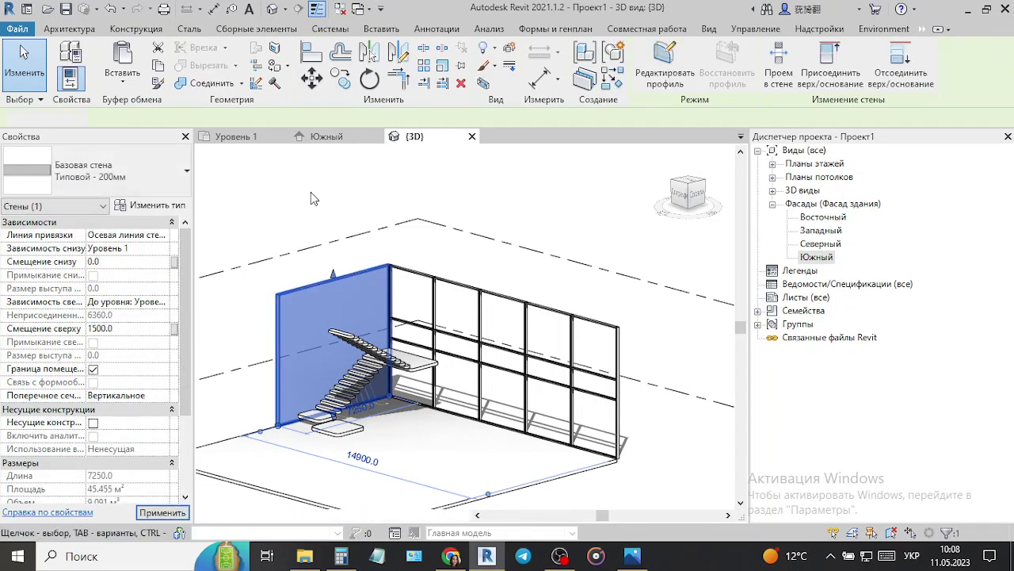
click(311, 192)
- Align the solid wall to the front floor edge with AL
shift+middle_drag(472, 472, 458, 414)
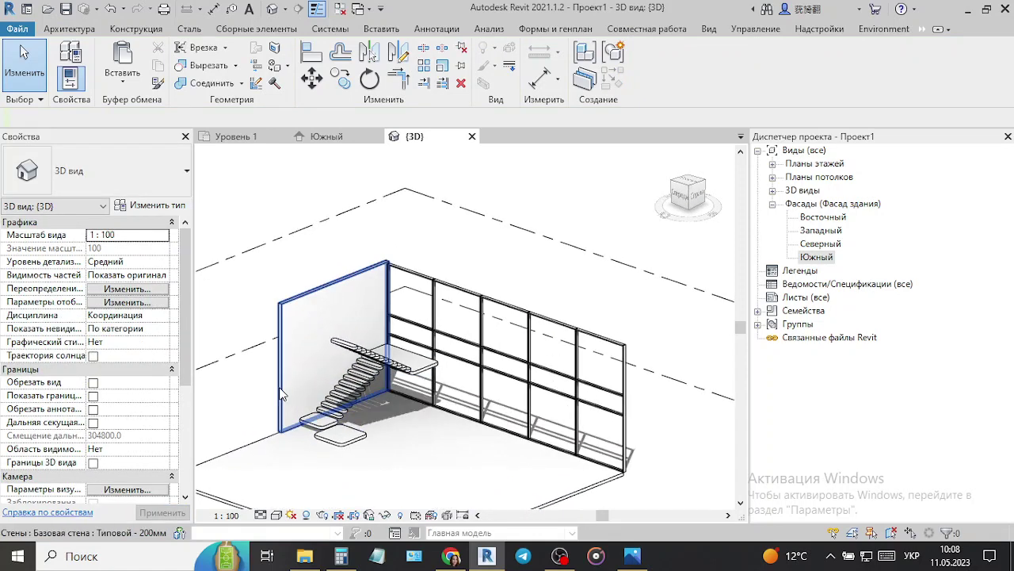
click(331, 455)
middle_drag(331, 456, 409, 410)
key(a)
key(l)
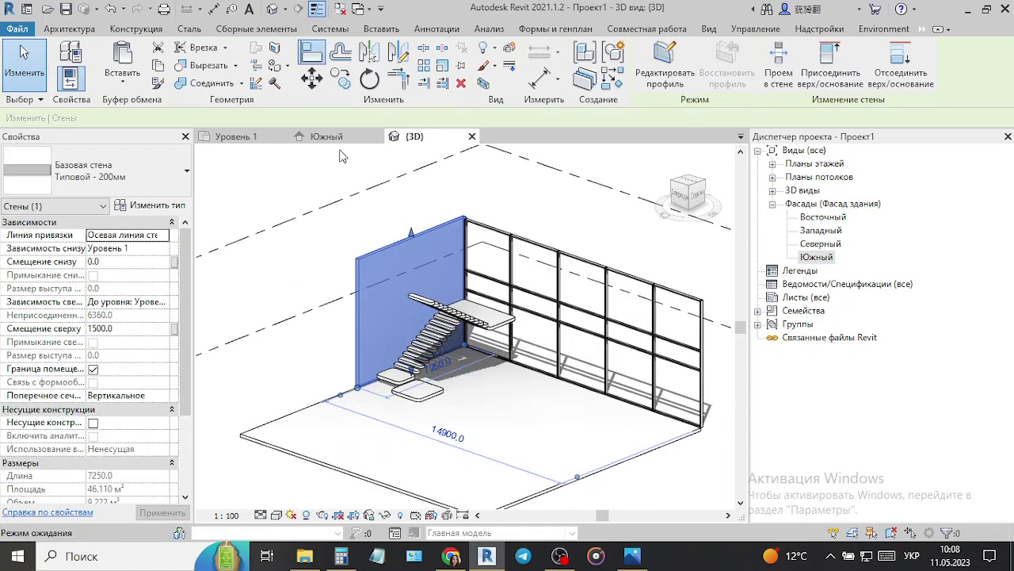
click(267, 454)
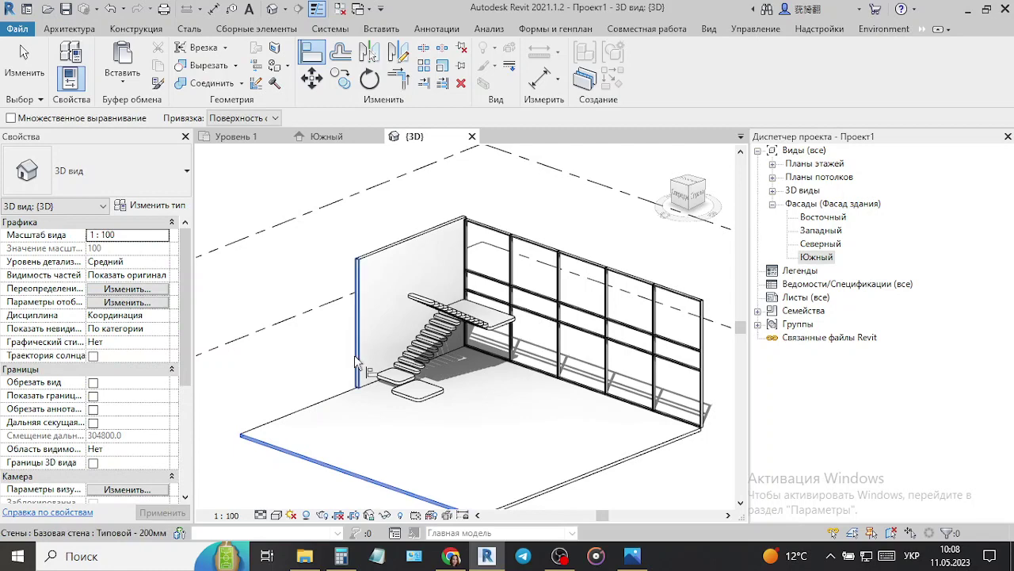
key(Escape)
key(Escape)
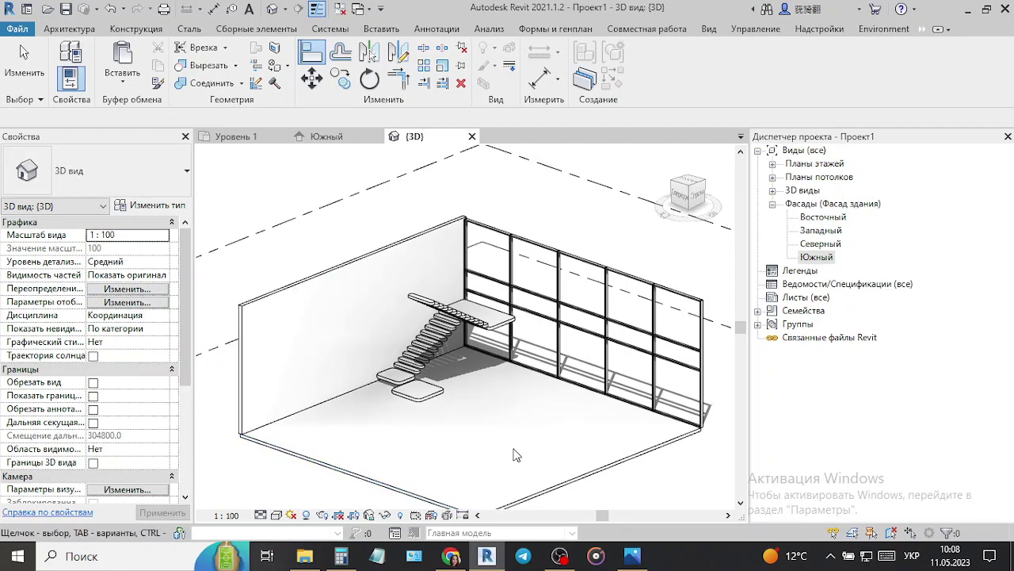
- Recentre the stairs in the 3D view and bring up the reference photo
scroll(545, 444, up, 3)
middle_drag(545, 444, 561, 542)
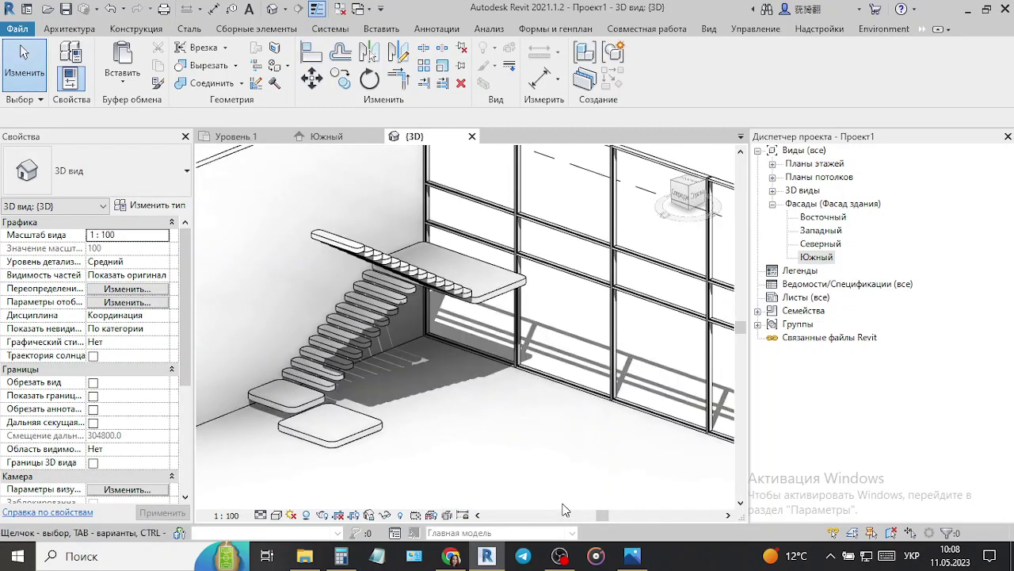
click(633, 557)
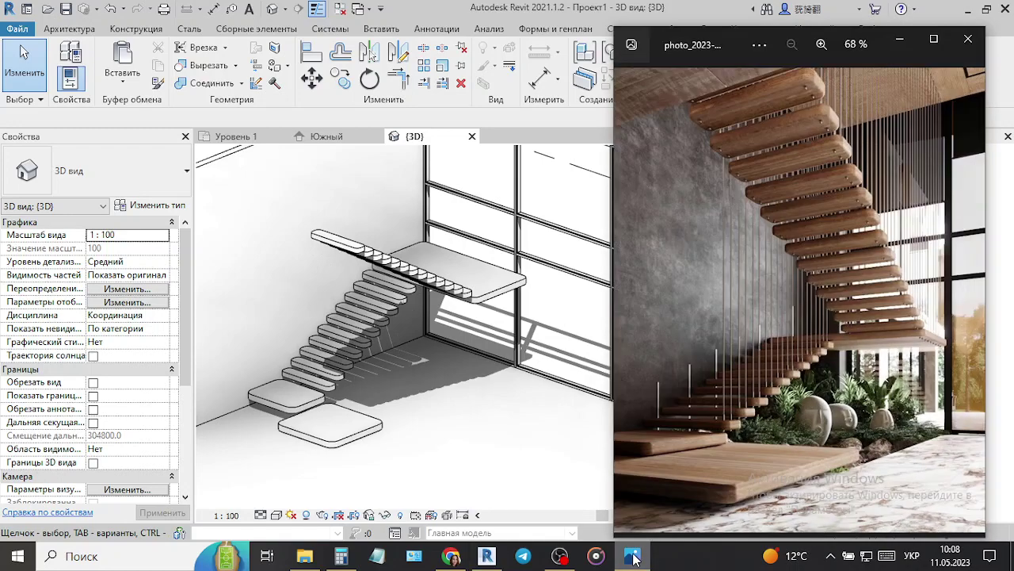
- Hide the photo and open the staircase for in-place editing
click(634, 556)
middle_drag(447, 437, 441, 431)
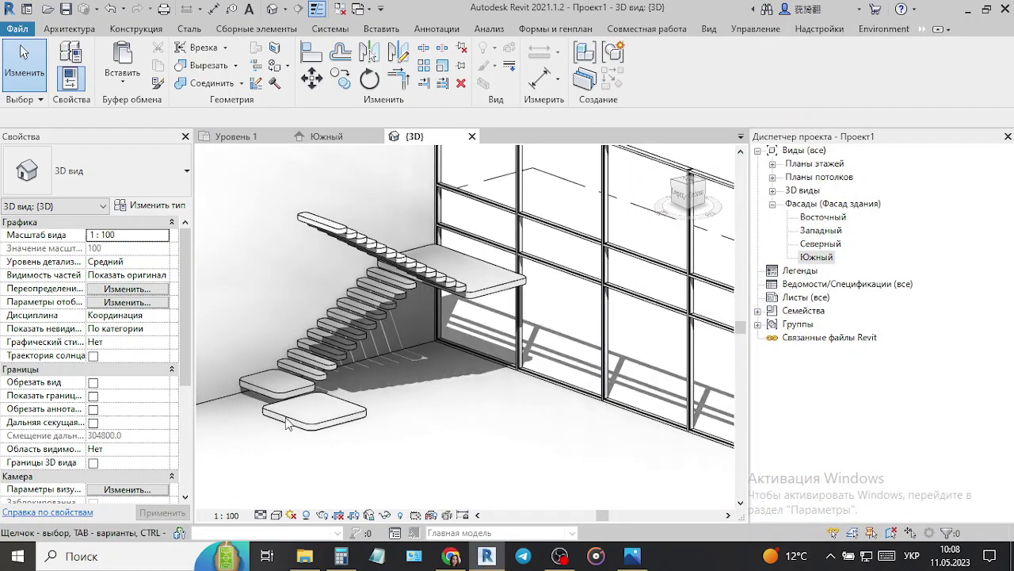
scroll(462, 443, up, 2)
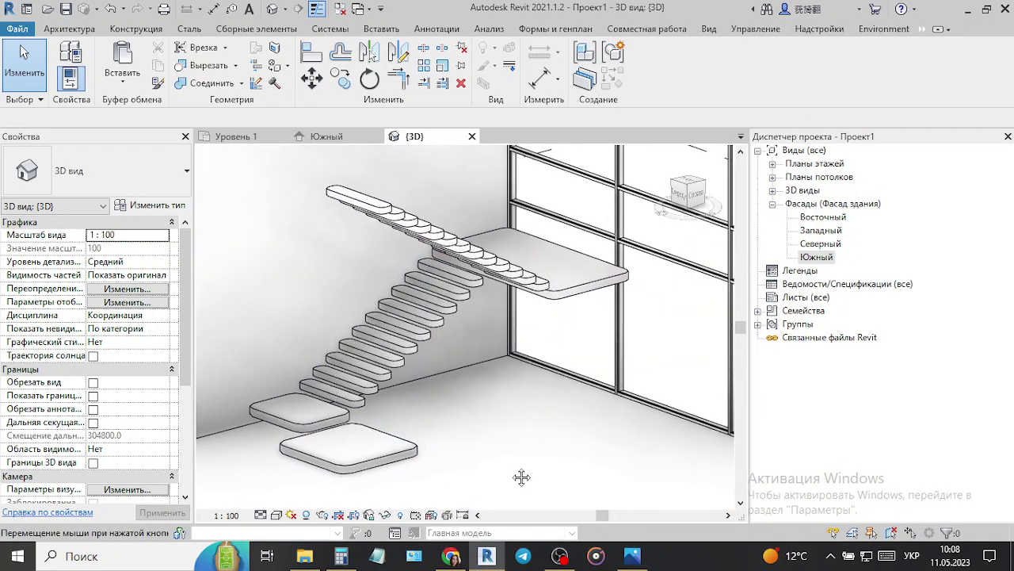
right_click(565, 557)
click(305, 367)
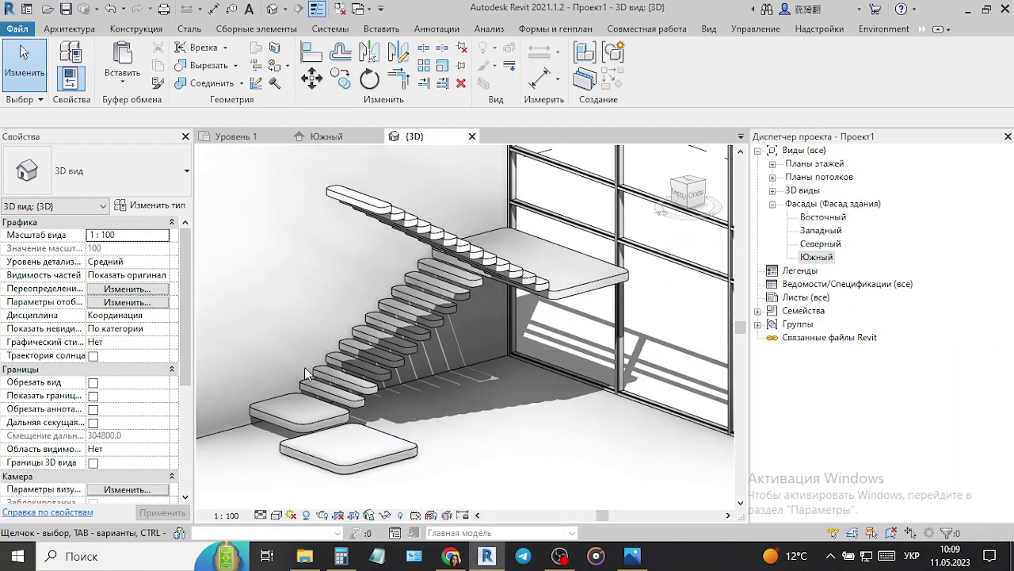
click(612, 276)
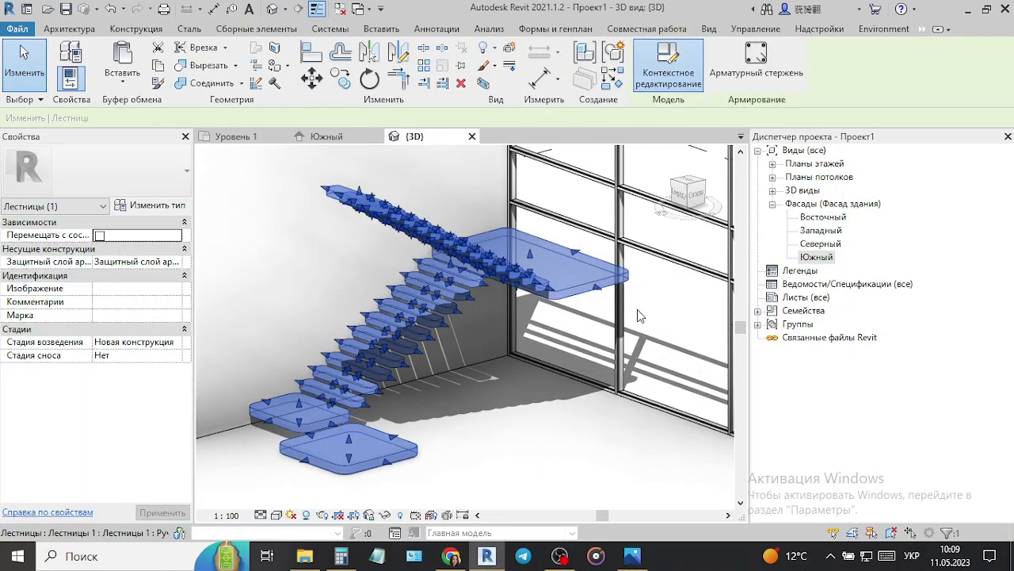
double_click(571, 355)
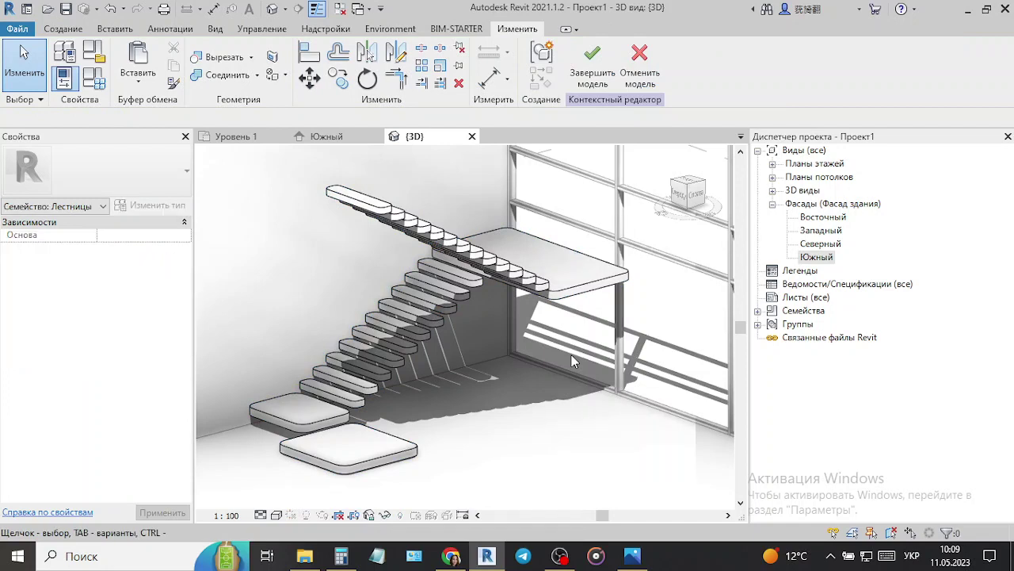
- Select the bottom landing, compare it with the photo, and show the Создание tools
click(327, 455)
scroll(317, 442, up, 3)
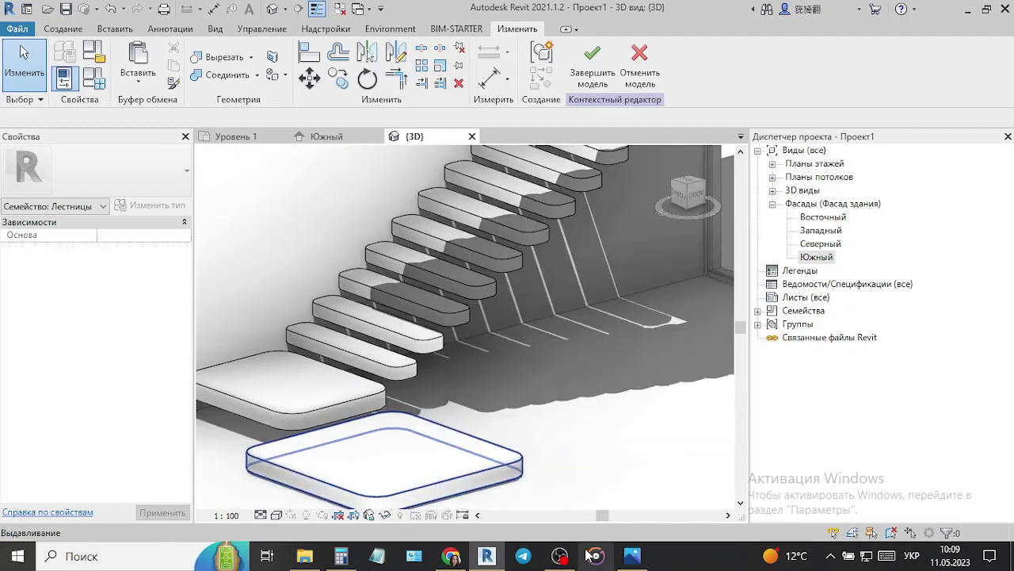
click(639, 560)
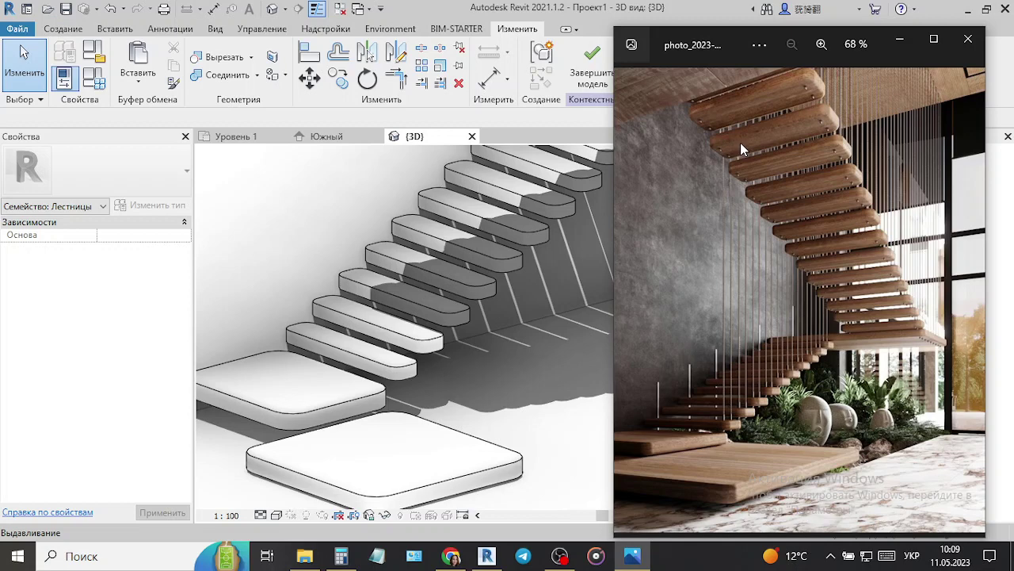
click(552, 441)
click(64, 29)
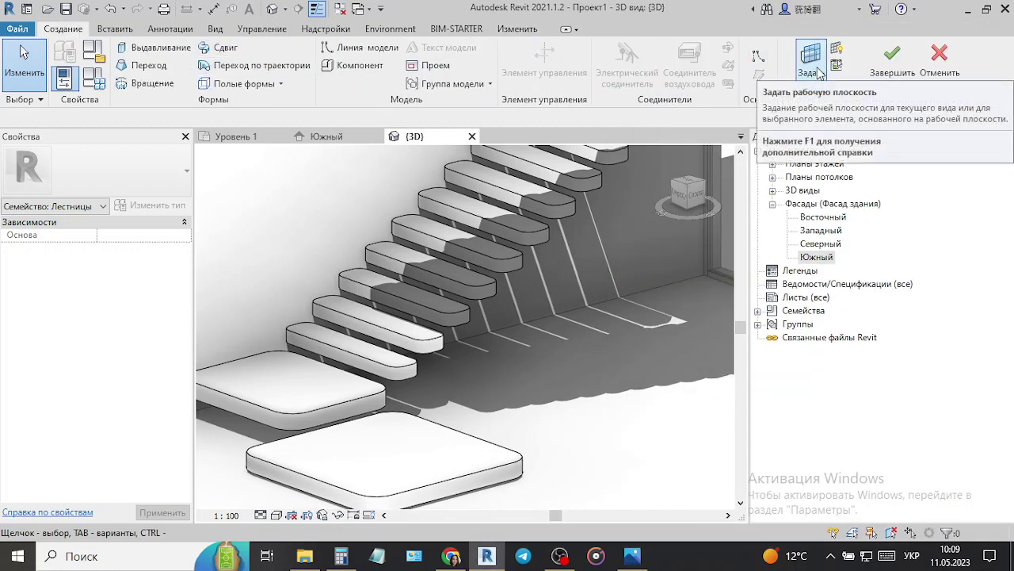
- Confirm the work plane, start a Выдавливание extrusion and view the stairs from Top
click(809, 67)
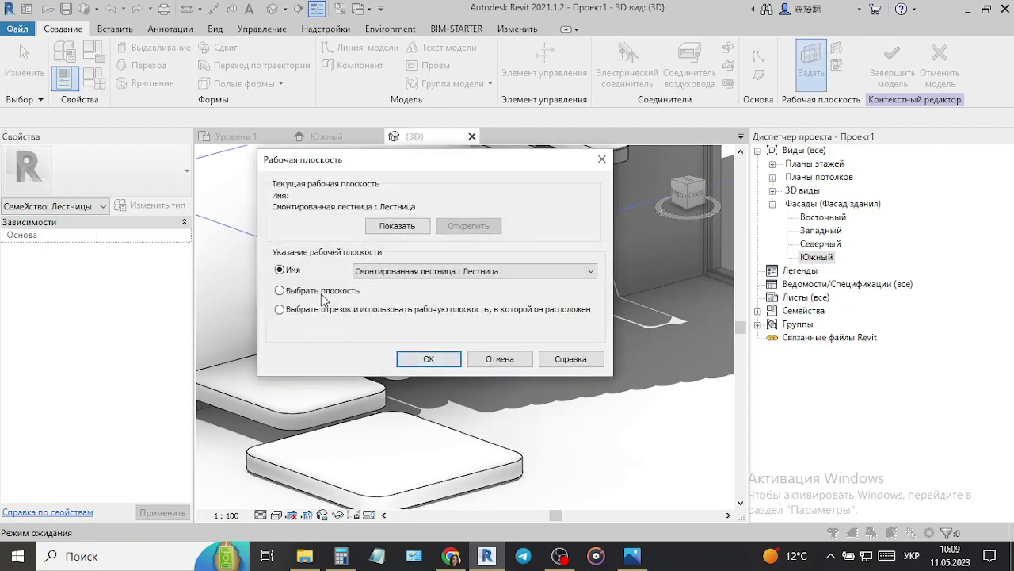
click(419, 359)
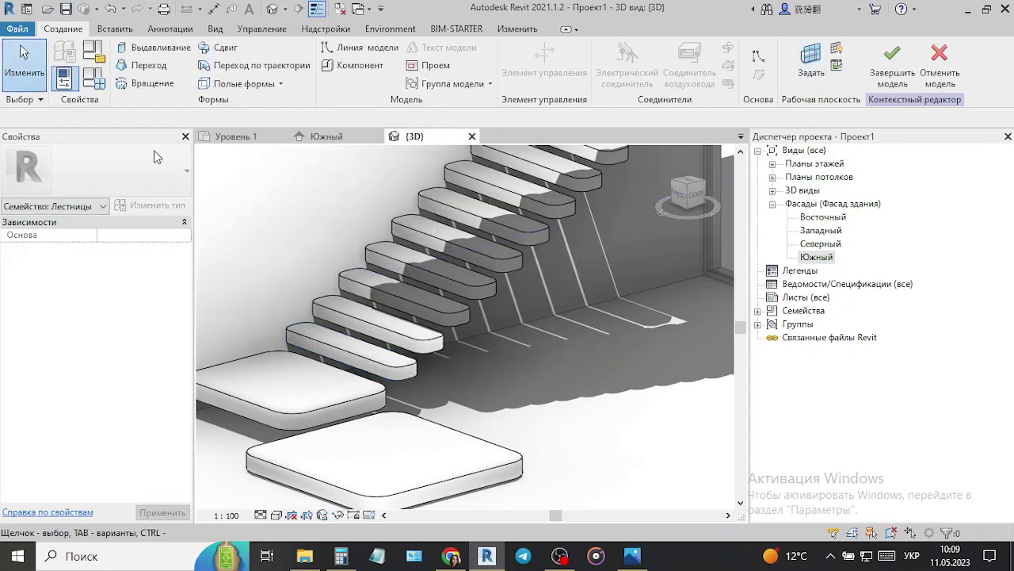
click(156, 48)
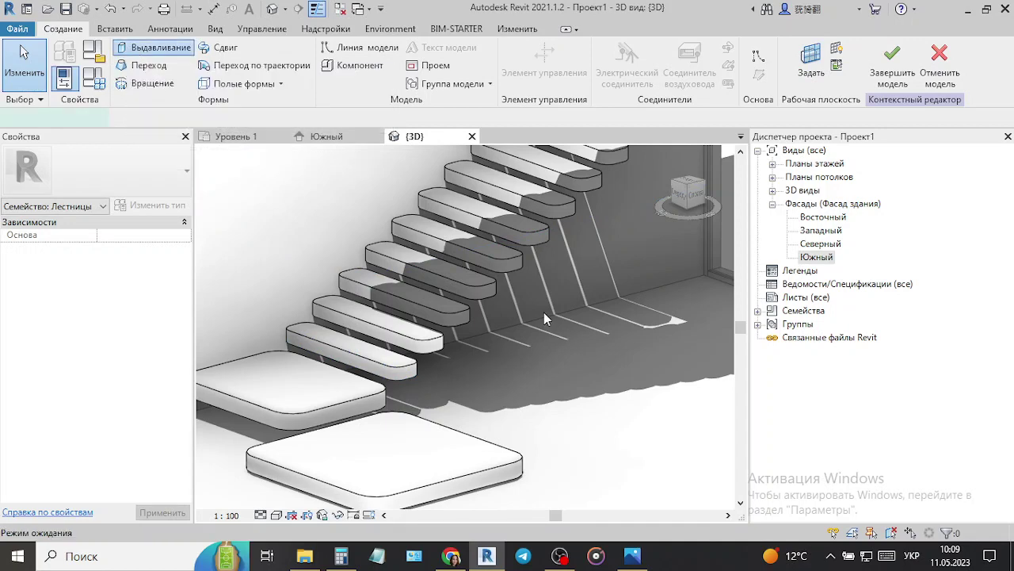
click(693, 188)
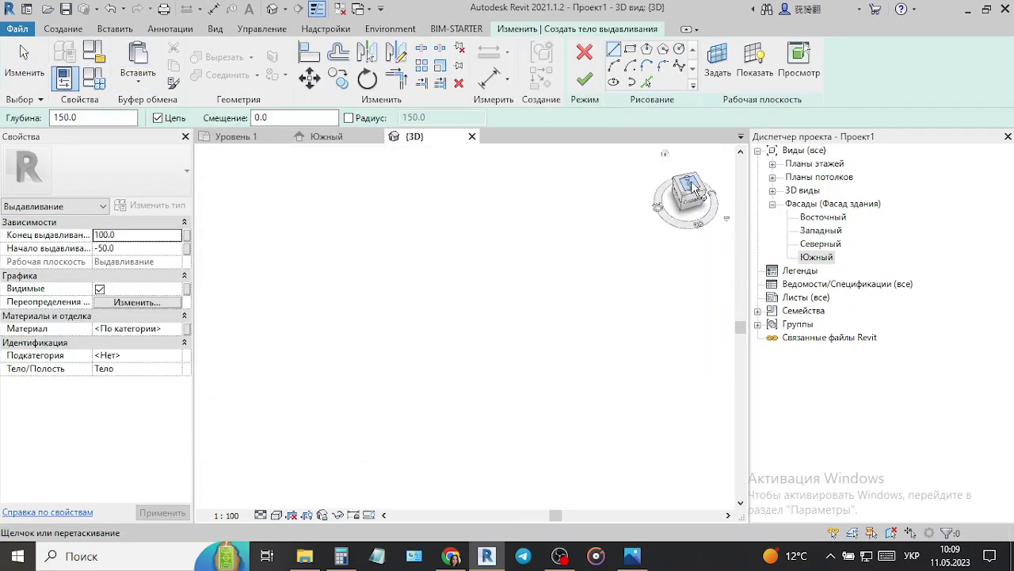
- Zoom in on the tread and draw a vertical sketch line across it
click(679, 50)
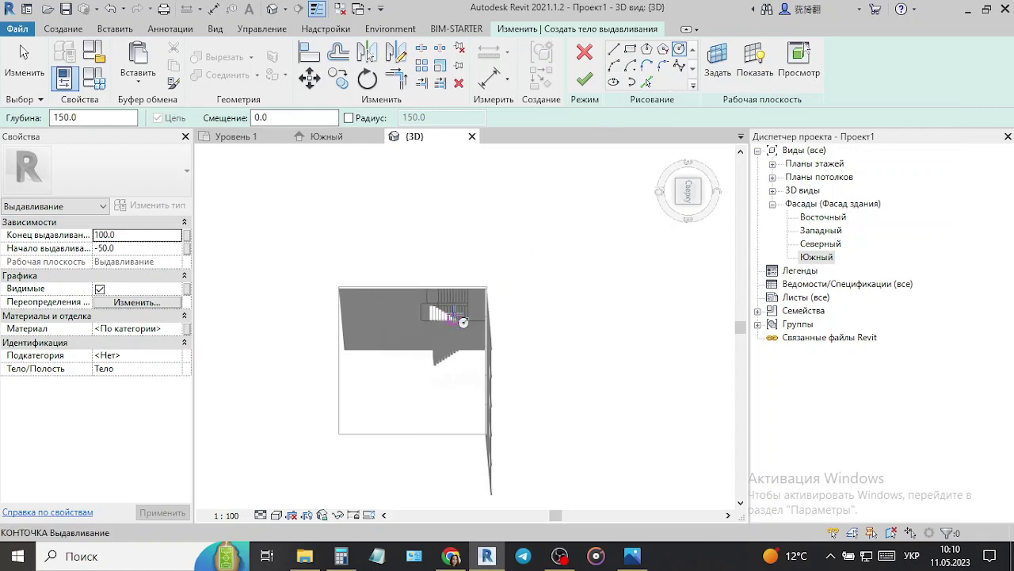
scroll(453, 317, up, 3)
scroll(399, 274, up, 4)
scroll(459, 309, up, 5)
scroll(444, 290, up, 3)
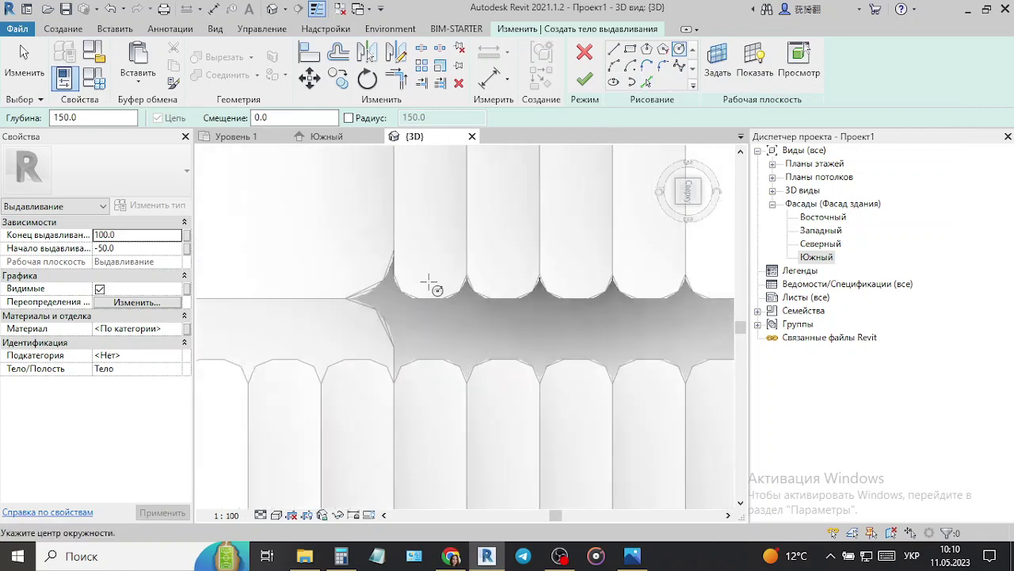
scroll(412, 288, up, 3)
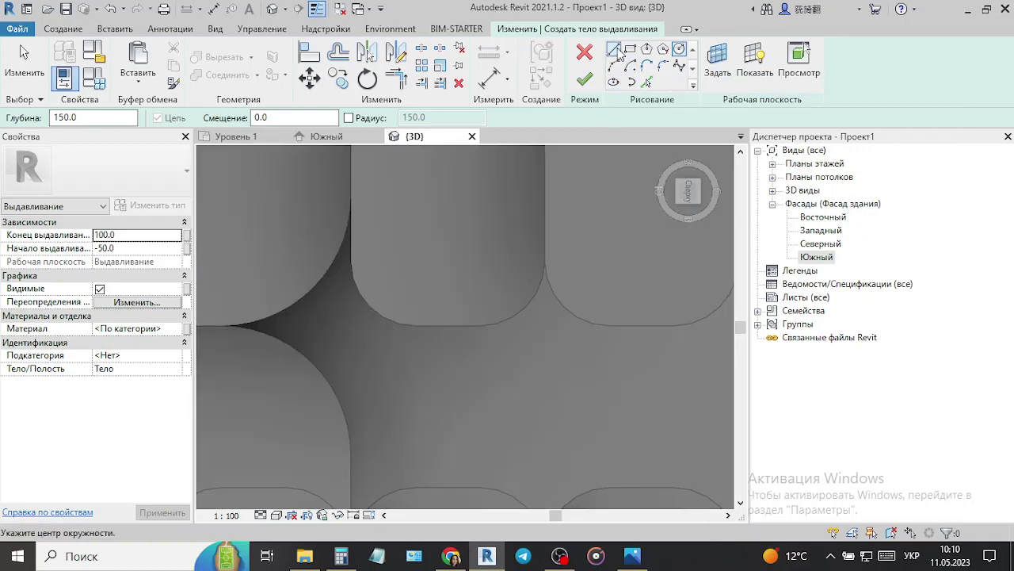
click(613, 50)
click(449, 325)
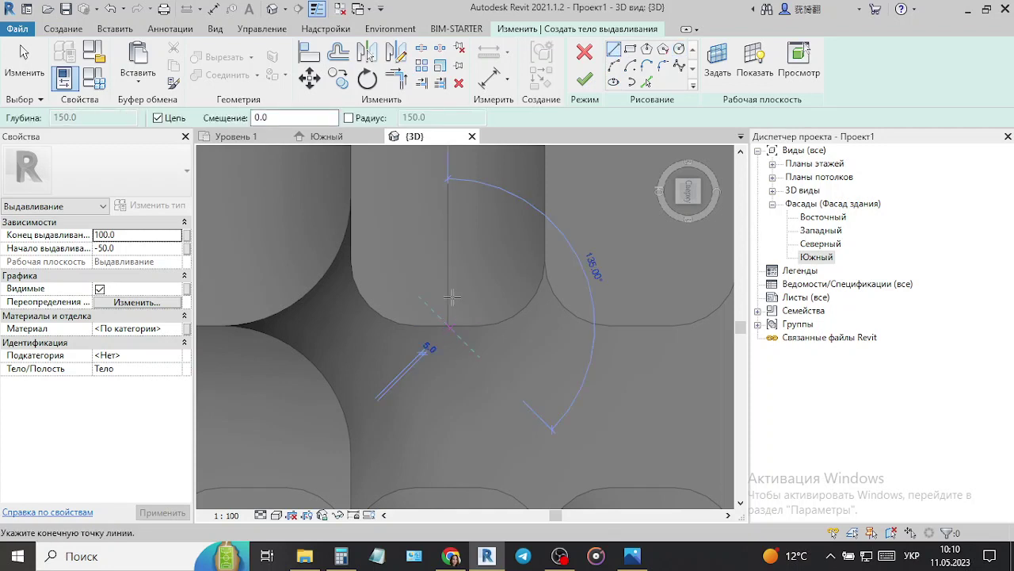
click(450, 233)
key(Escape)
key(Escape)
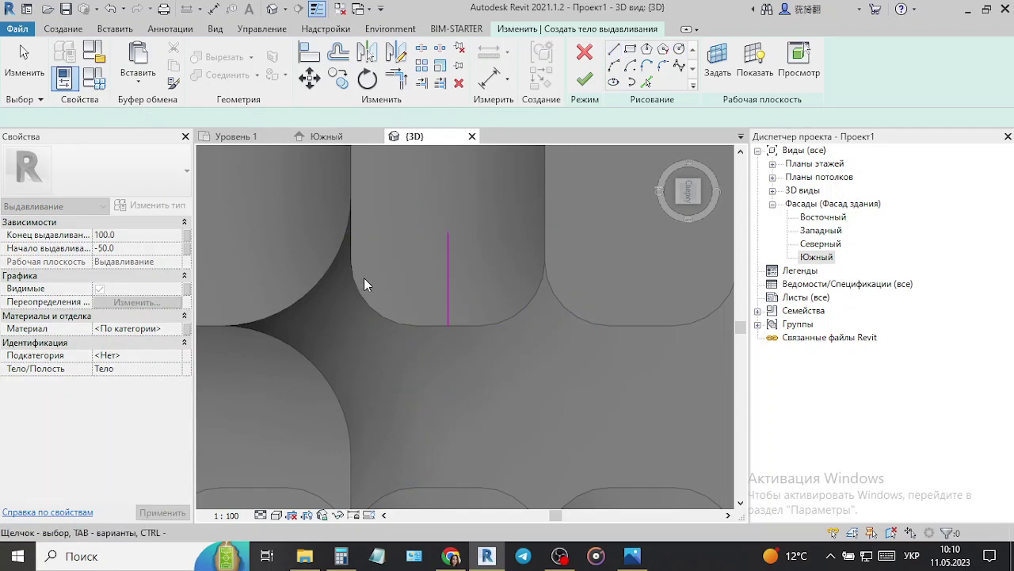
- Draw a horizontal sketch line crossing the vertical line at its midpoint
click(615, 50)
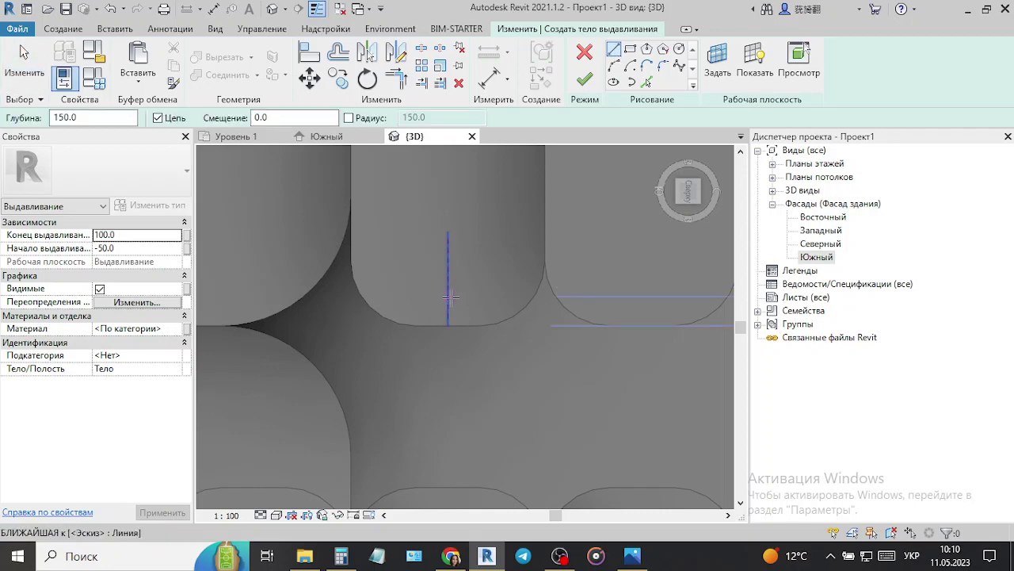
scroll(449, 296, down, 3)
middle_drag(323, 237, 327, 309)
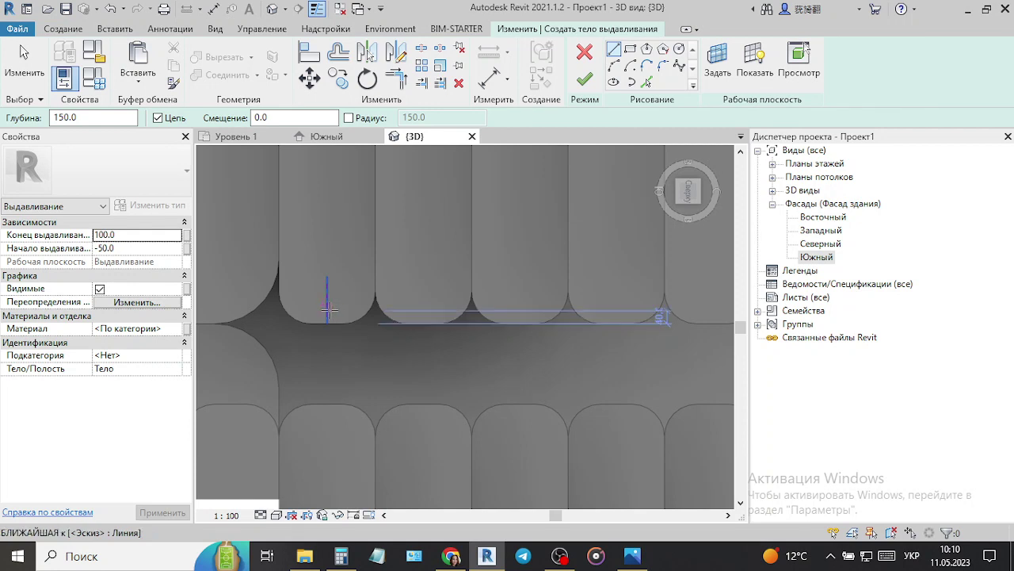
click(327, 302)
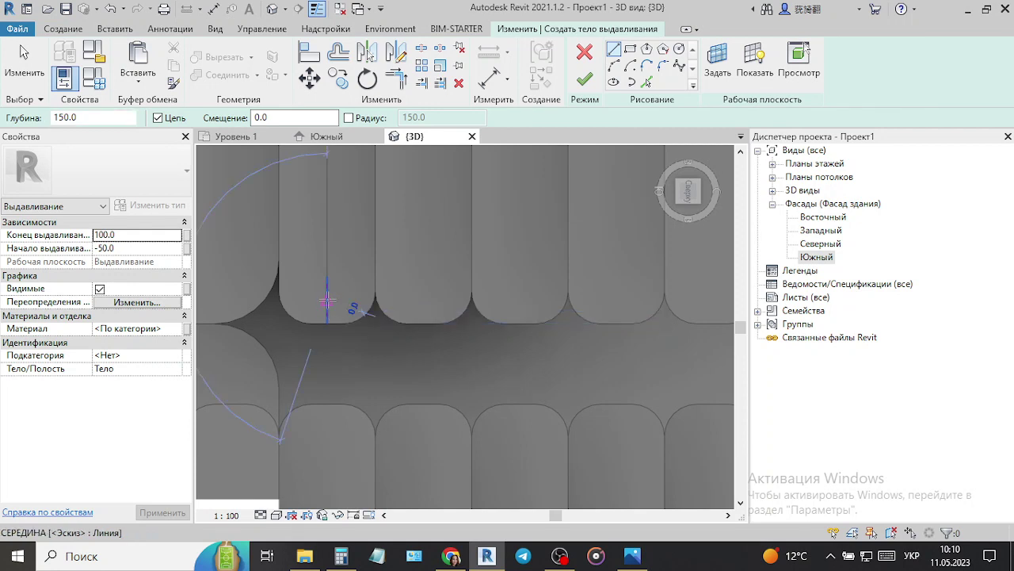
click(388, 299)
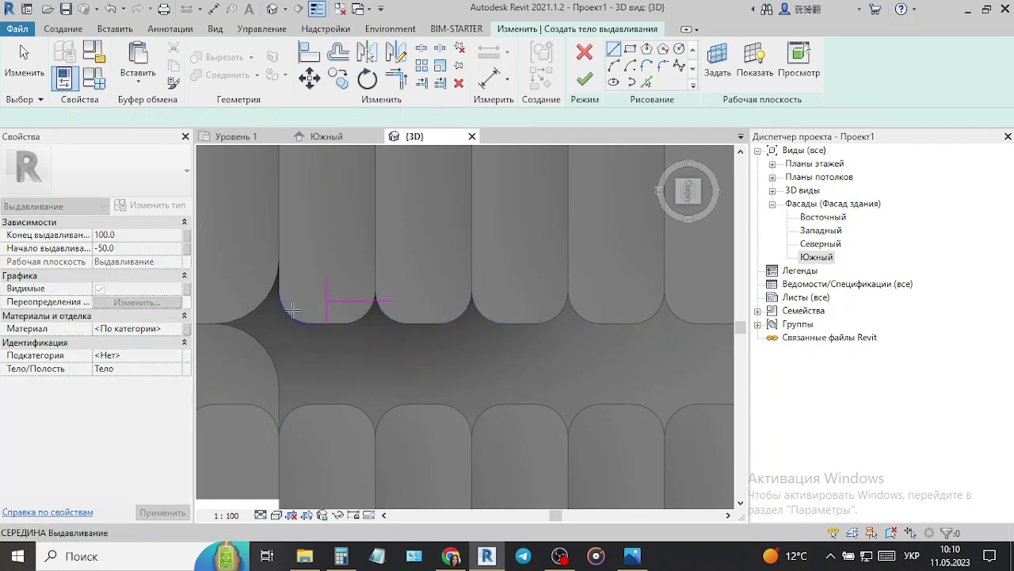
scroll(294, 305, up, 2)
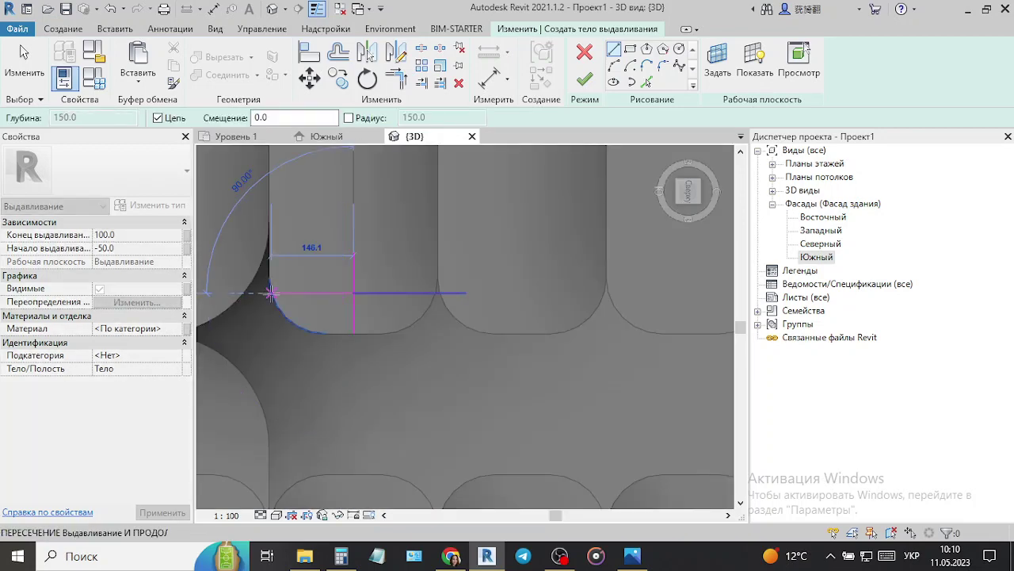
click(272, 295)
key(Escape)
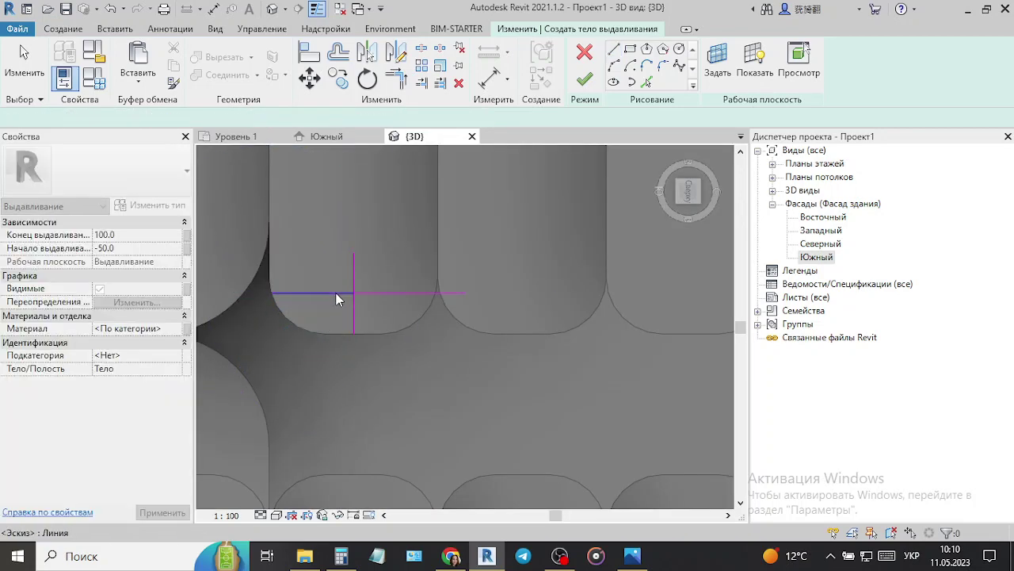
key(Escape)
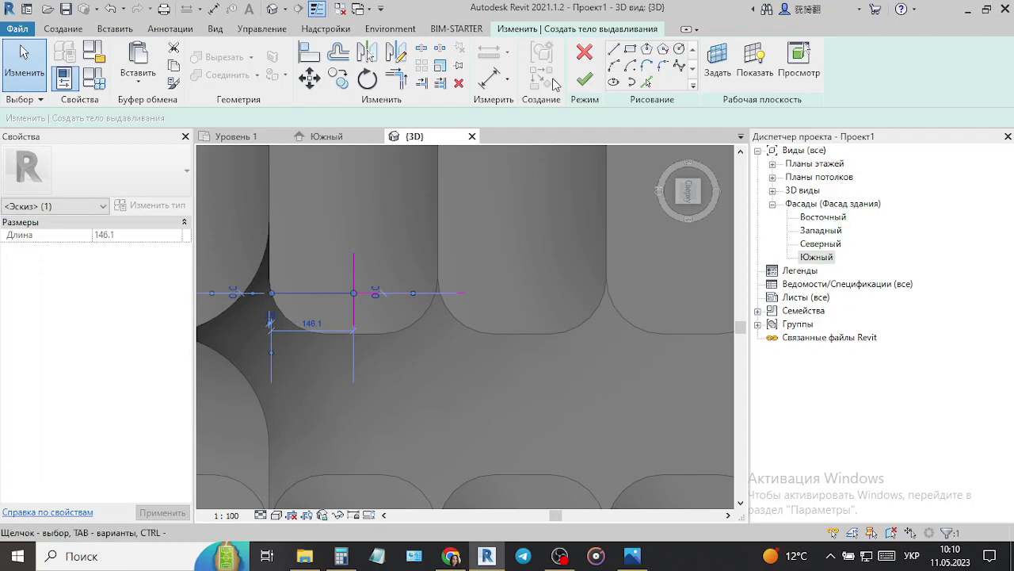
key(Escape)
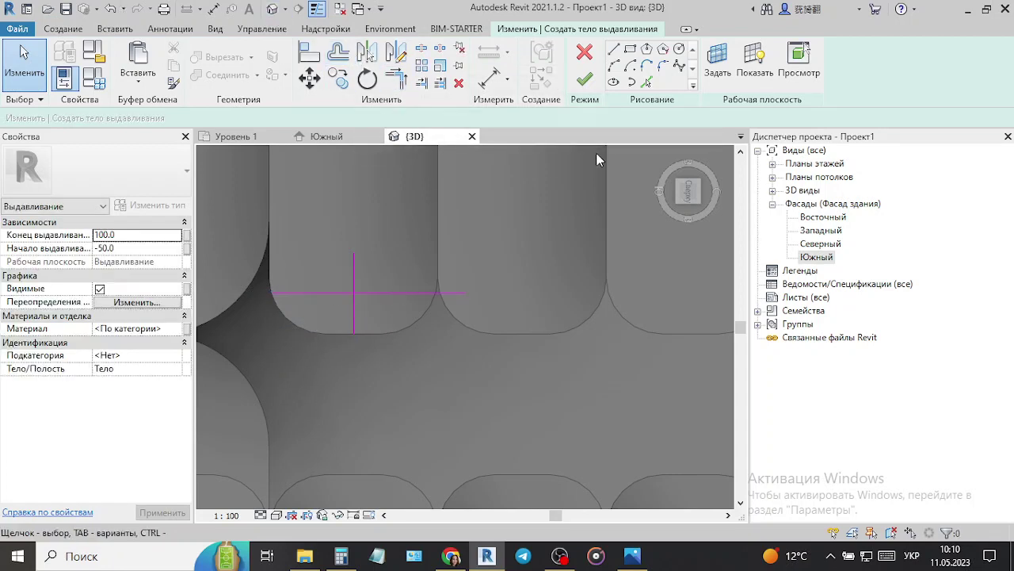
- Start and cancel another line, then select the crossing sketch guide lines
click(612, 50)
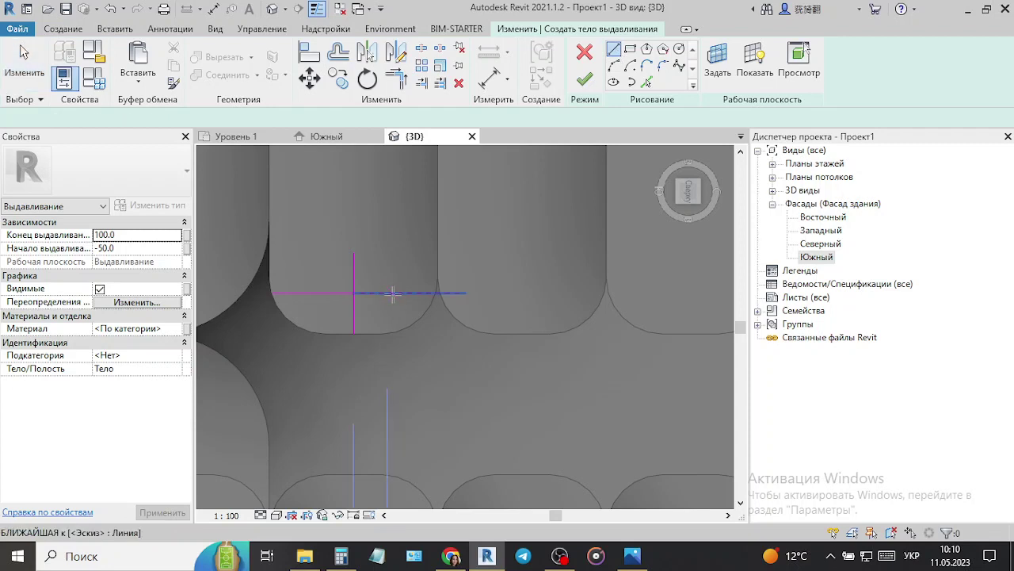
click(387, 340)
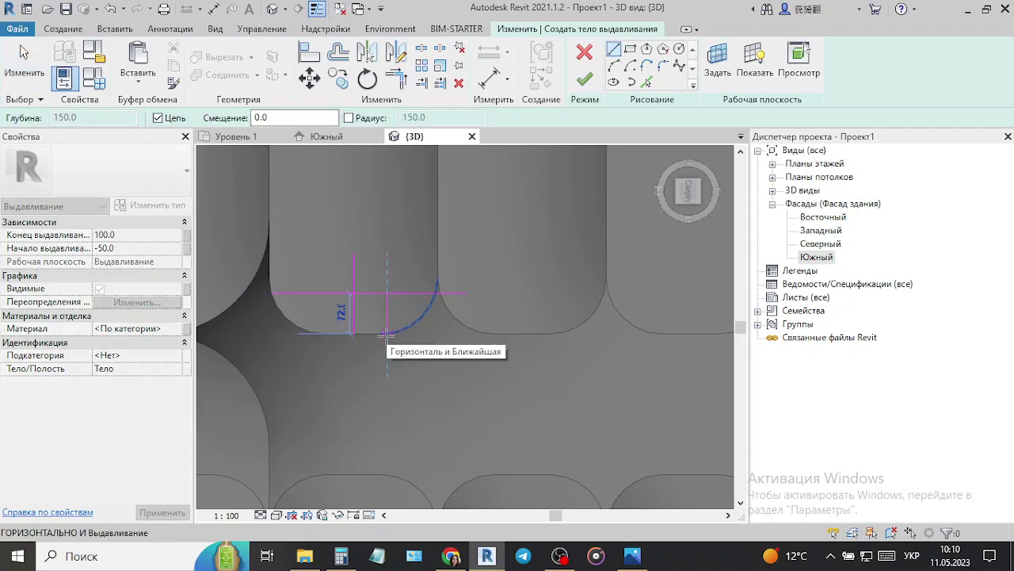
key(Escape)
key(Escape)
scroll(363, 336, up, 2)
scroll(355, 288, up, 2)
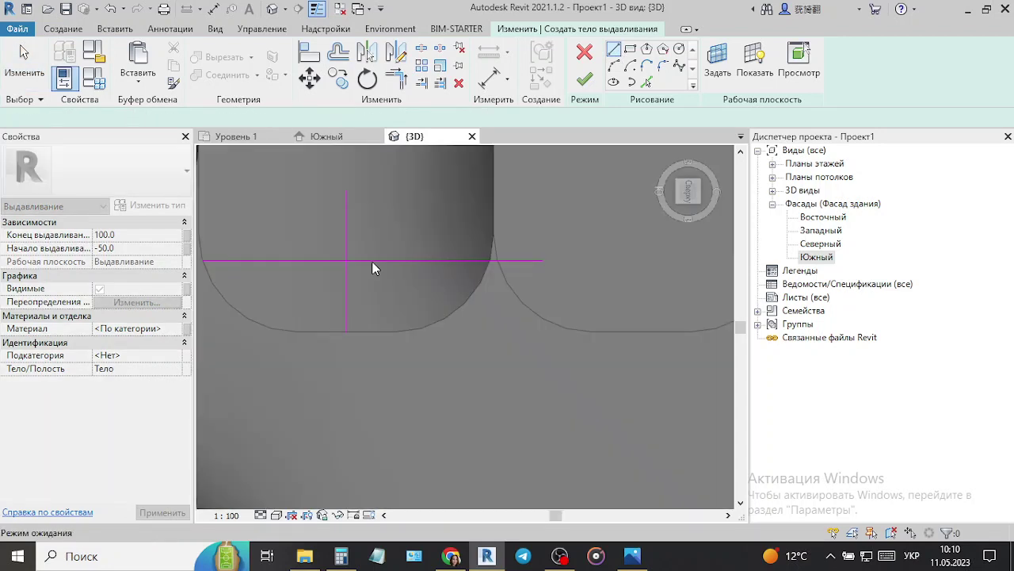
scroll(385, 267, down, 2)
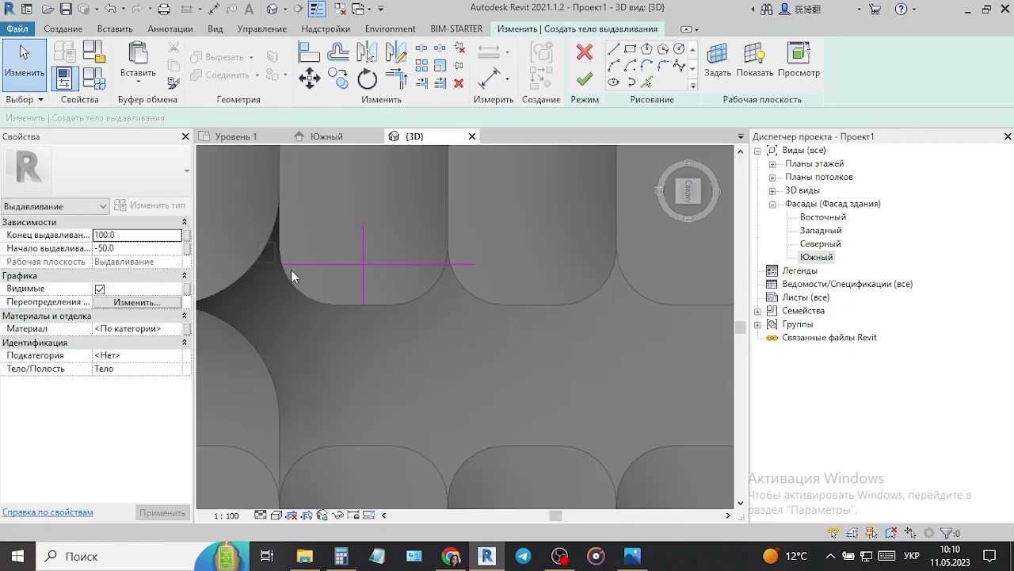
click(507, 281)
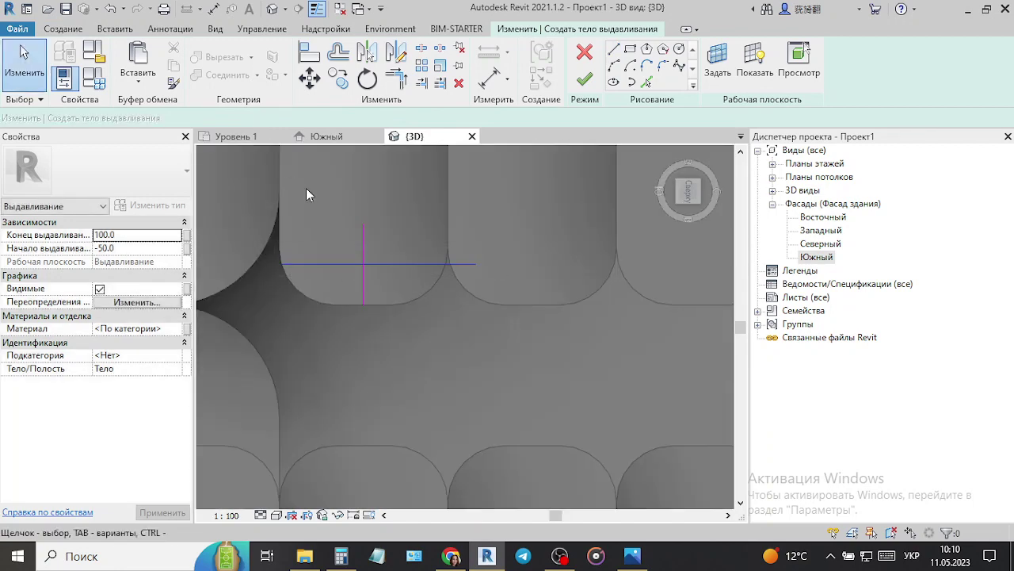
- Move the crossing sketch lines to sit at the tread's rounded corner
click(309, 79)
scroll(346, 290, up, 3)
scroll(385, 254, up, 2)
click(381, 239)
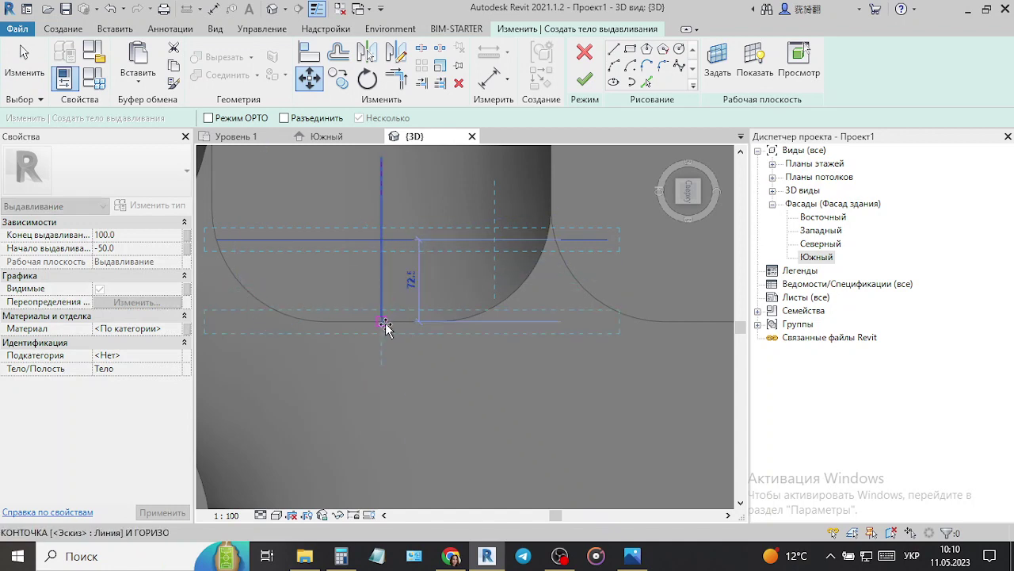
click(383, 322)
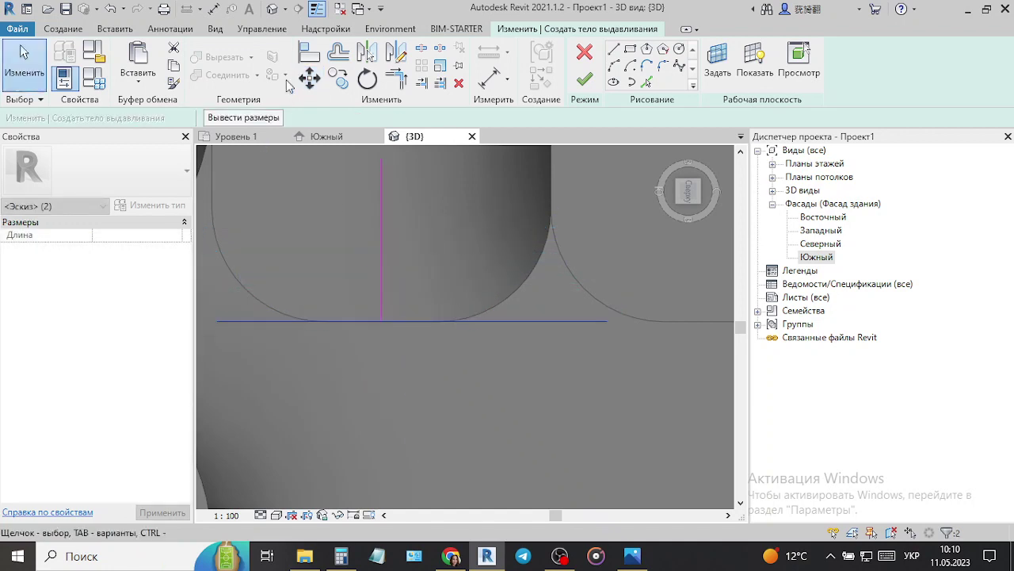
click(309, 79)
click(382, 321)
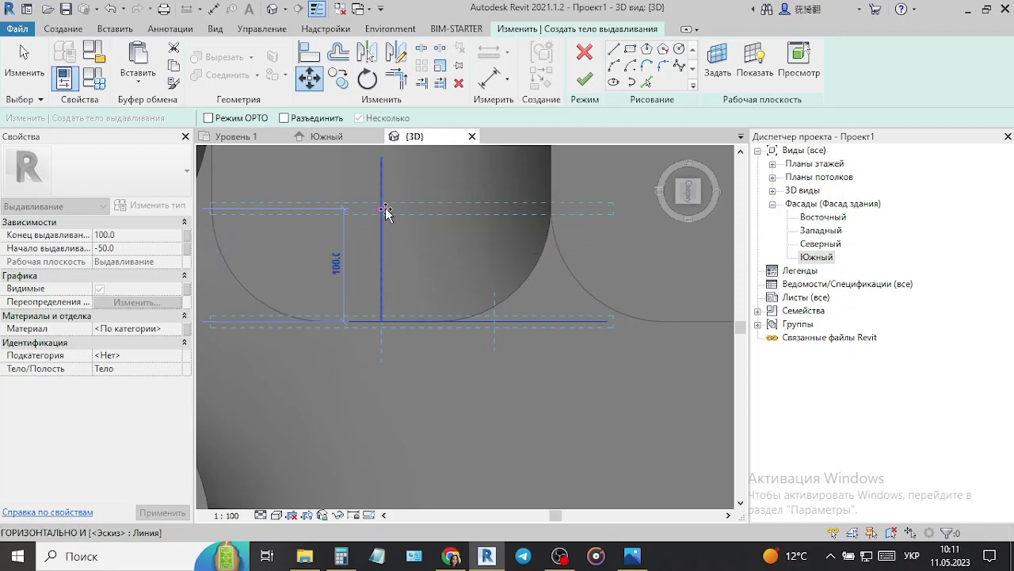
click(386, 211)
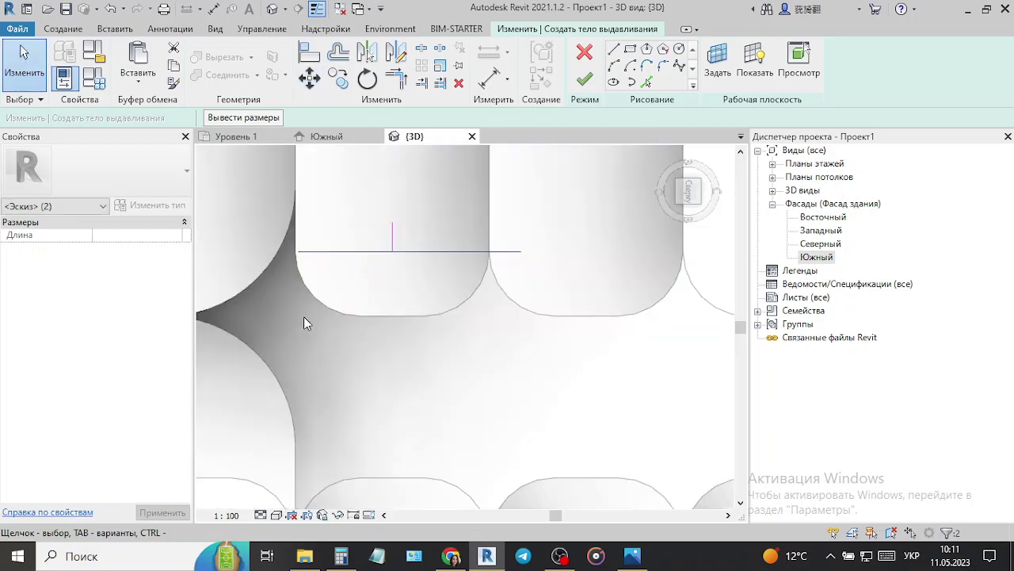
- Draw a vertical sketch line from the tread corner, then cancel an arc
scroll(405, 308, down, 3)
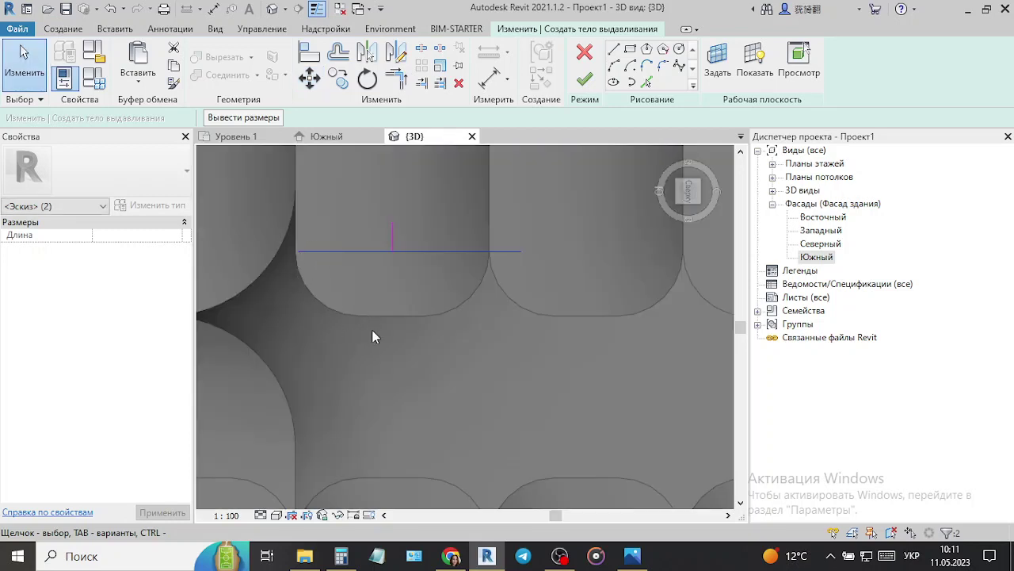
click(614, 52)
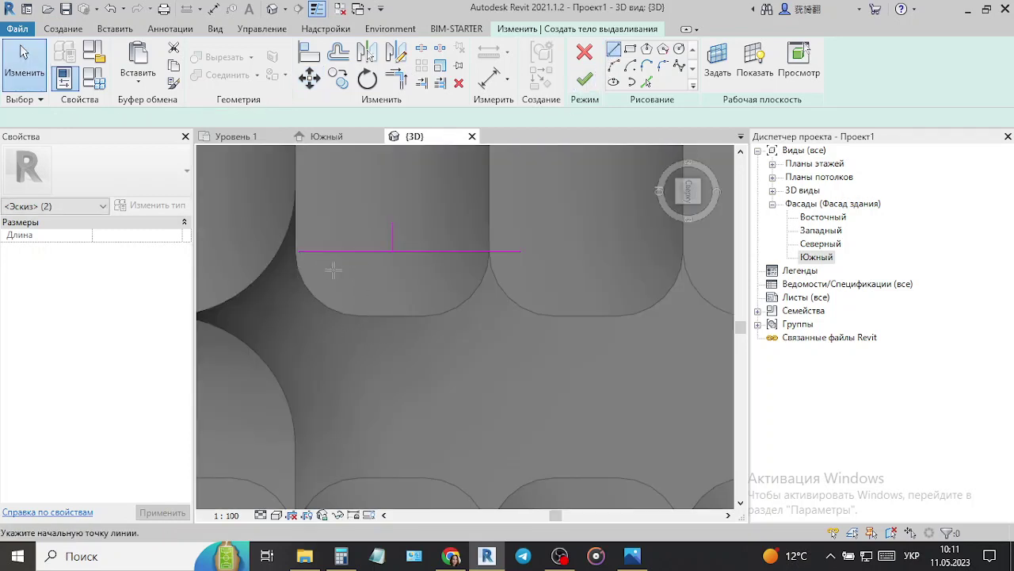
click(360, 317)
click(360, 252)
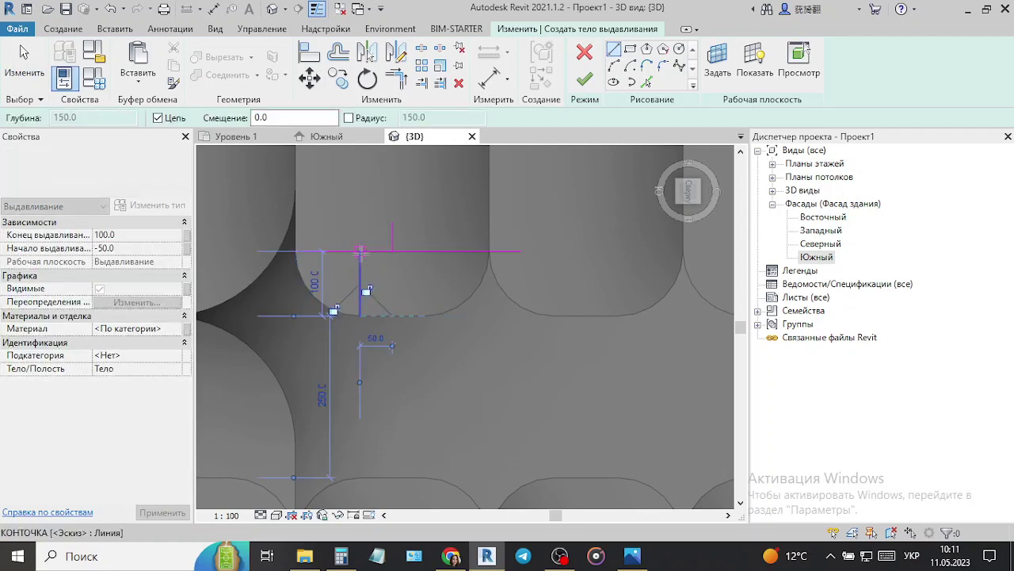
key(Escape)
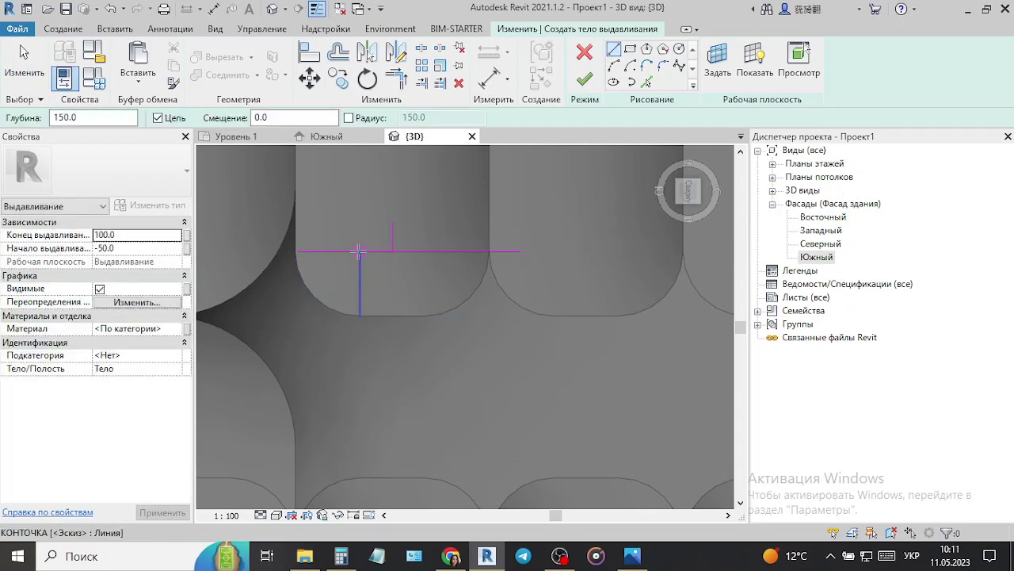
click(360, 252)
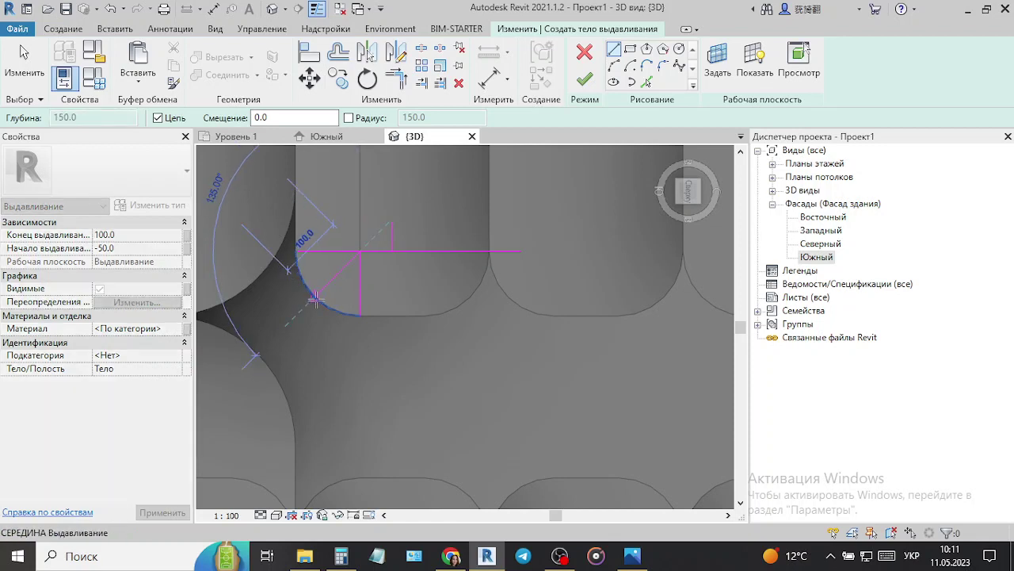
key(Escape)
key(Escape)
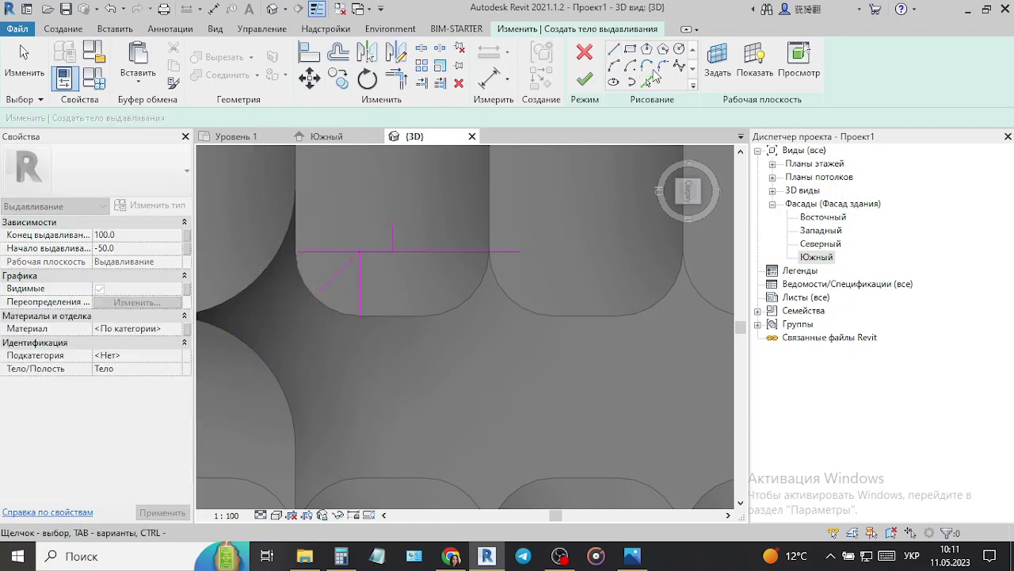
- Draw a radius 10 circle centred on the diagonal line's midpoint
click(679, 49)
scroll(336, 268, up, 1)
scroll(335, 267, up, 2)
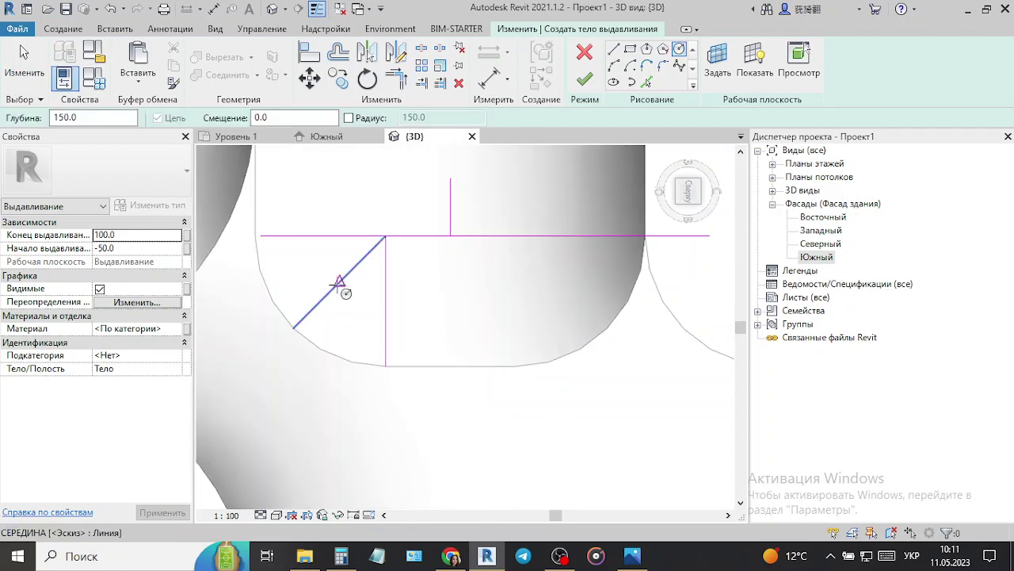
click(342, 281)
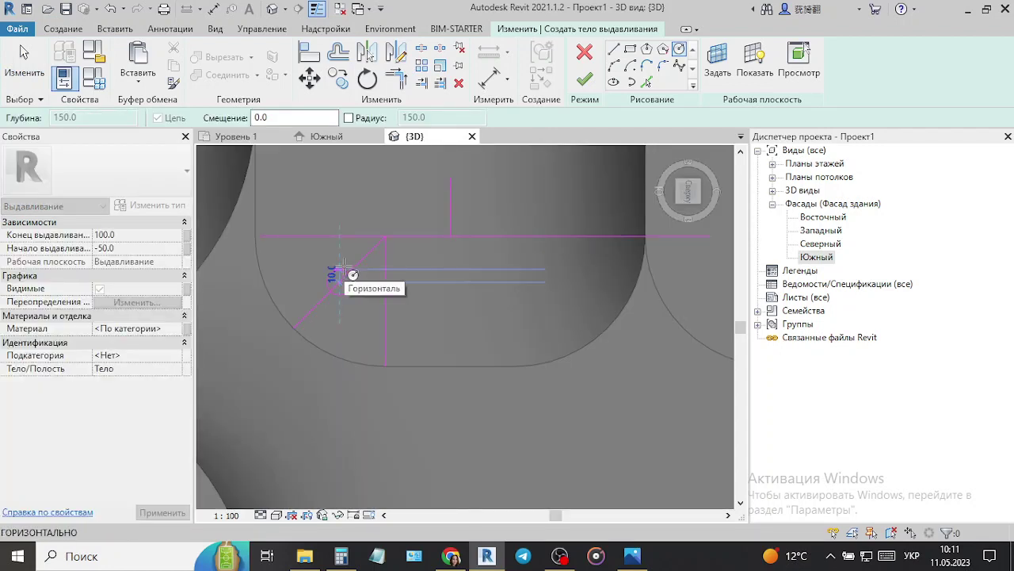
click(345, 272)
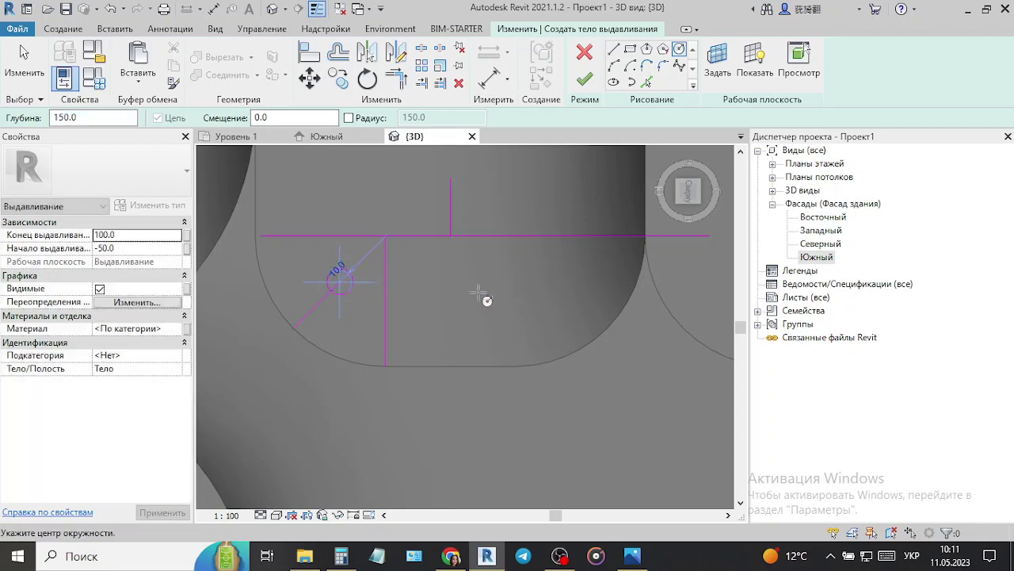
key(Escape)
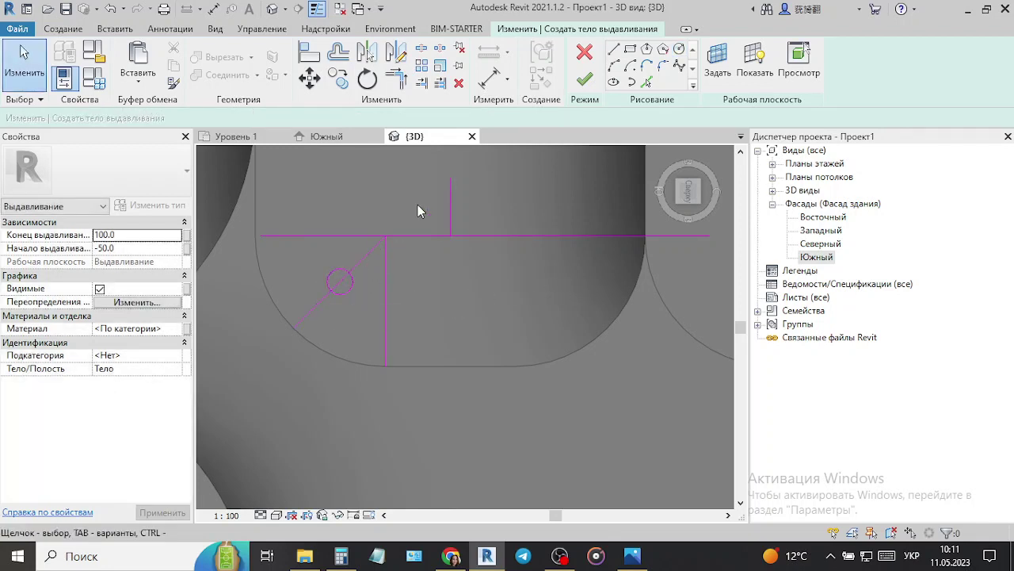
- Delete the extra guide lines and set the circle's radius to 12
drag(492, 206, 380, 259)
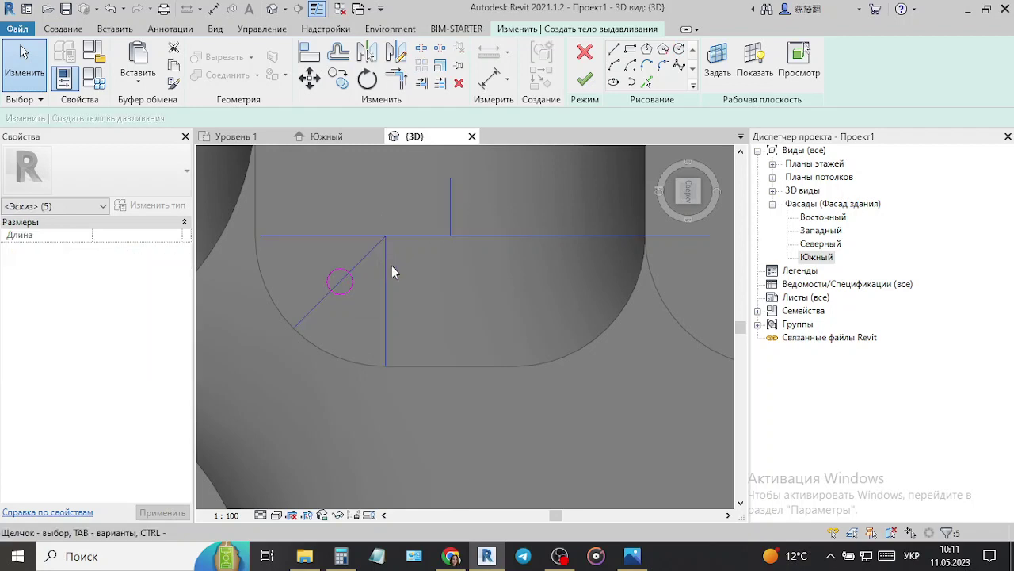
click(446, 282)
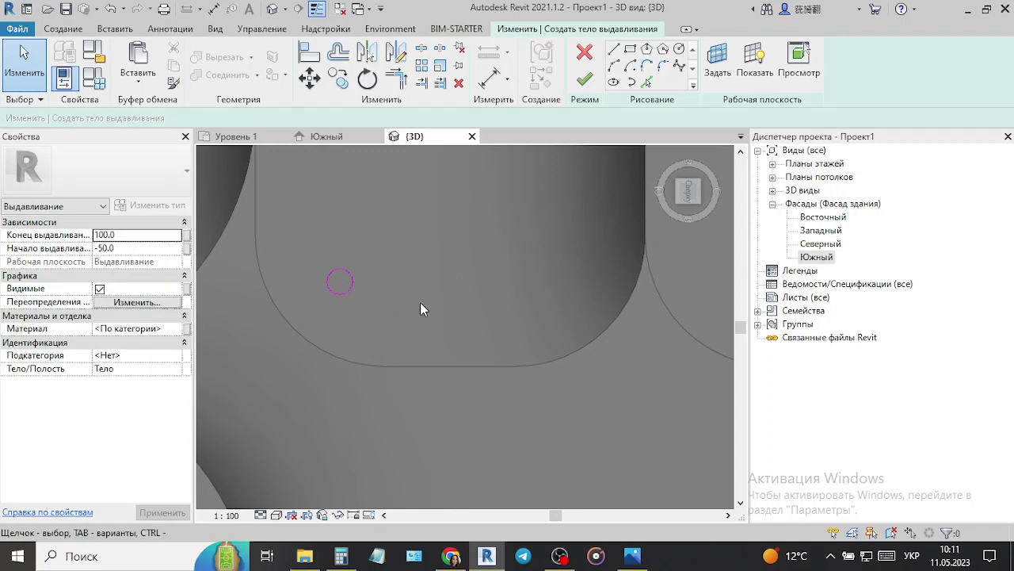
click(370, 298)
click(339, 271)
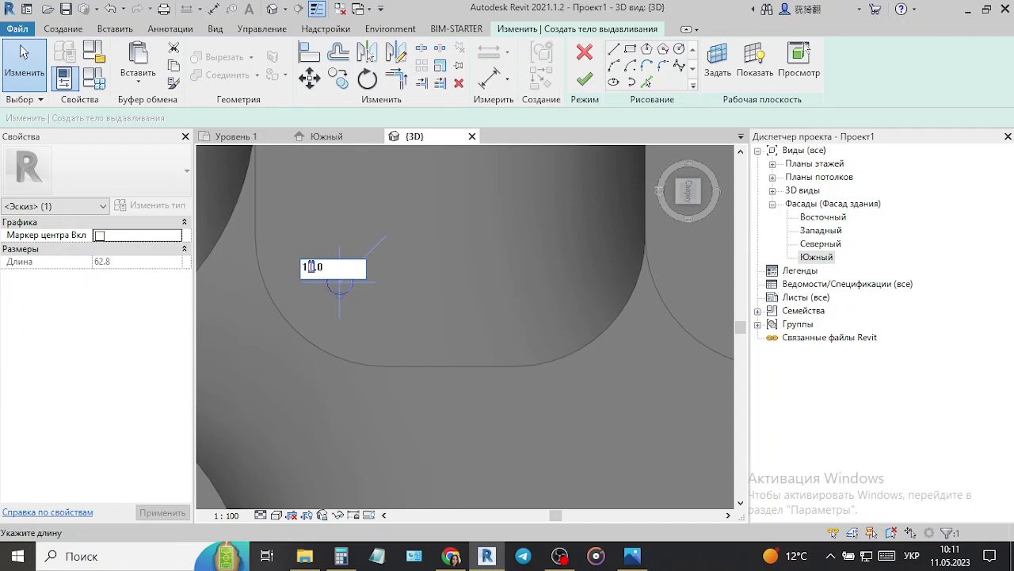
key(Return)
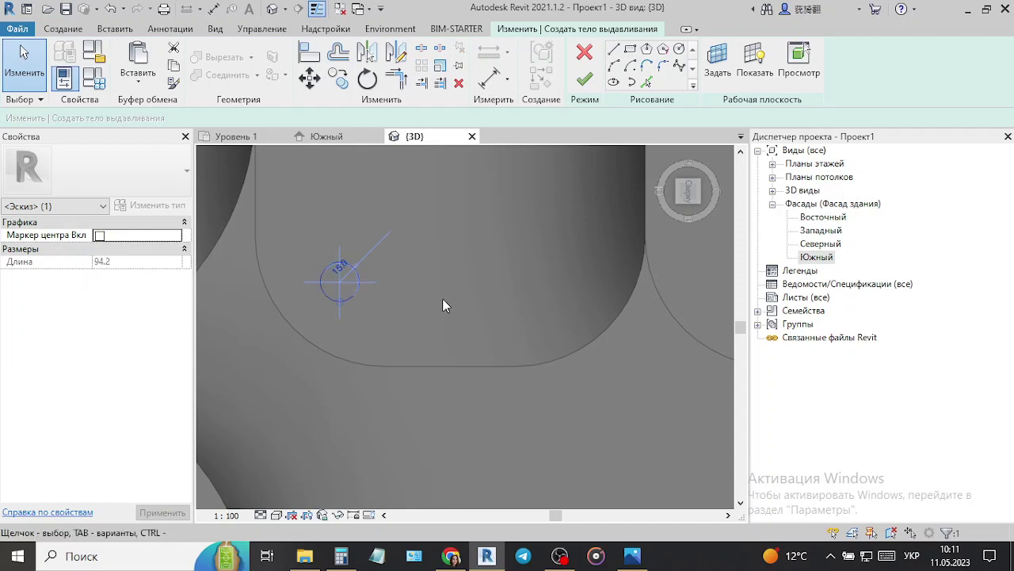
click(432, 295)
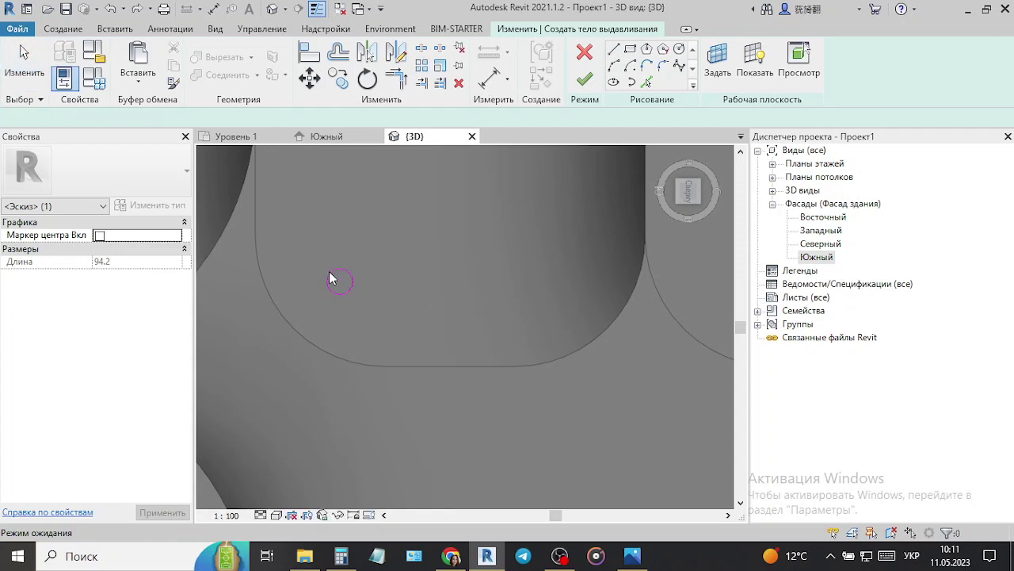
key(ctrl+z)
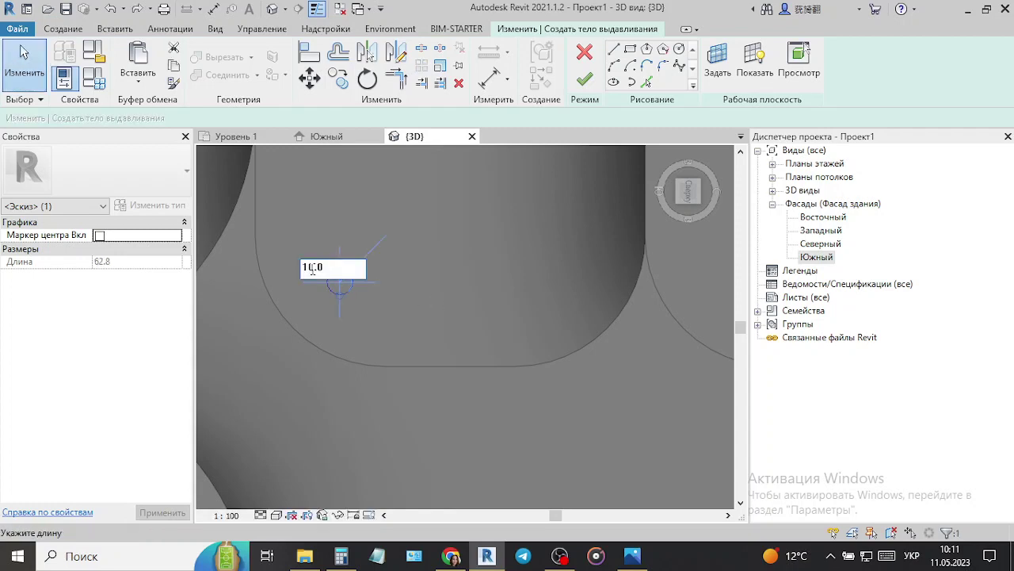
key(Return)
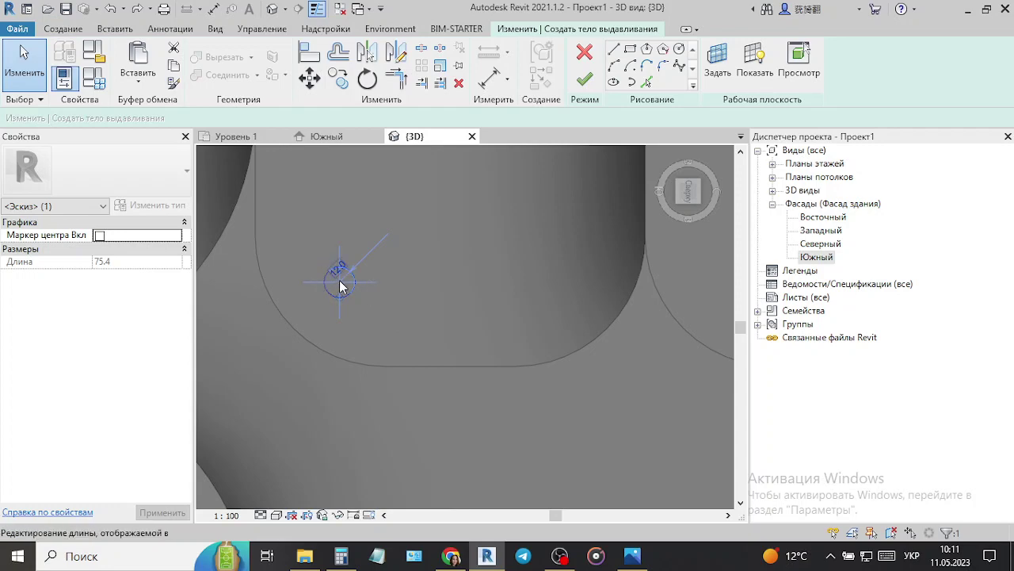
mouse_move(400, 272)
shift+middle_down()
mouse_move(389, 366)
mouse_move(437, 369)
mouse_move(478, 256)
mouse_move(465, 293)
mouse_move(464, 255)
shift+middle_up()
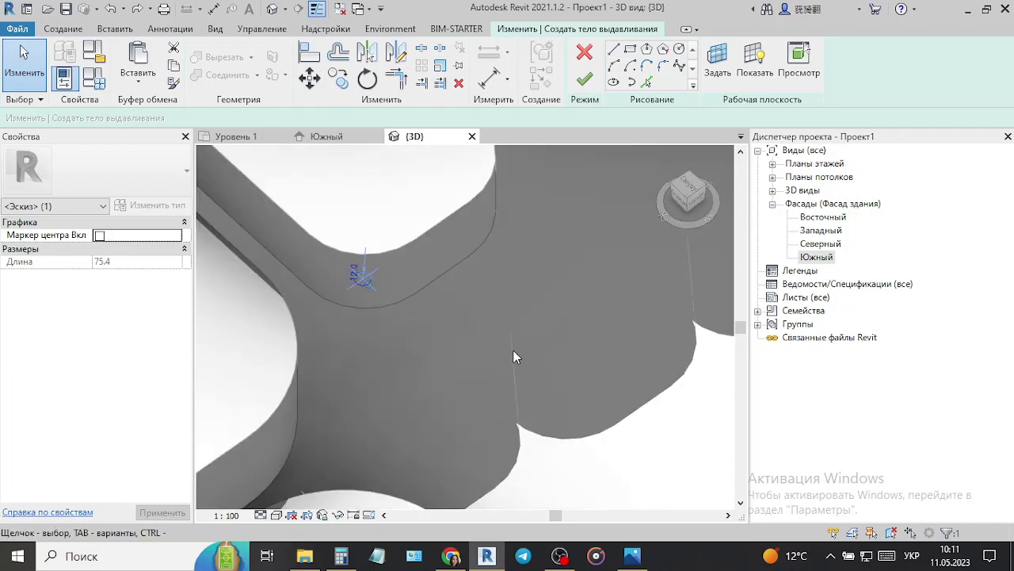
- Finish the rod extrusion and, in the Right view, drag its ends up into the tread
click(586, 82)
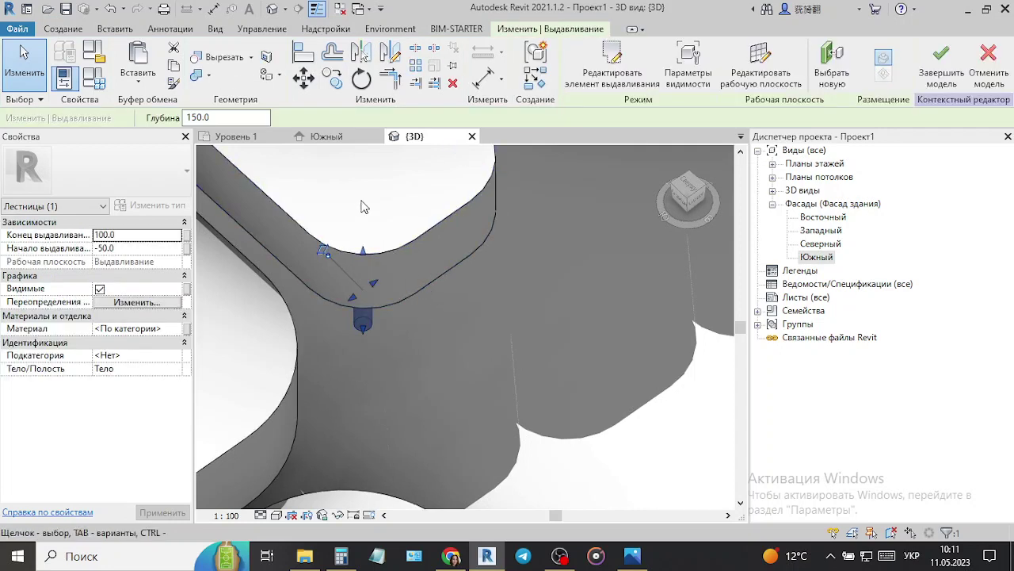
mouse_move(688, 196)
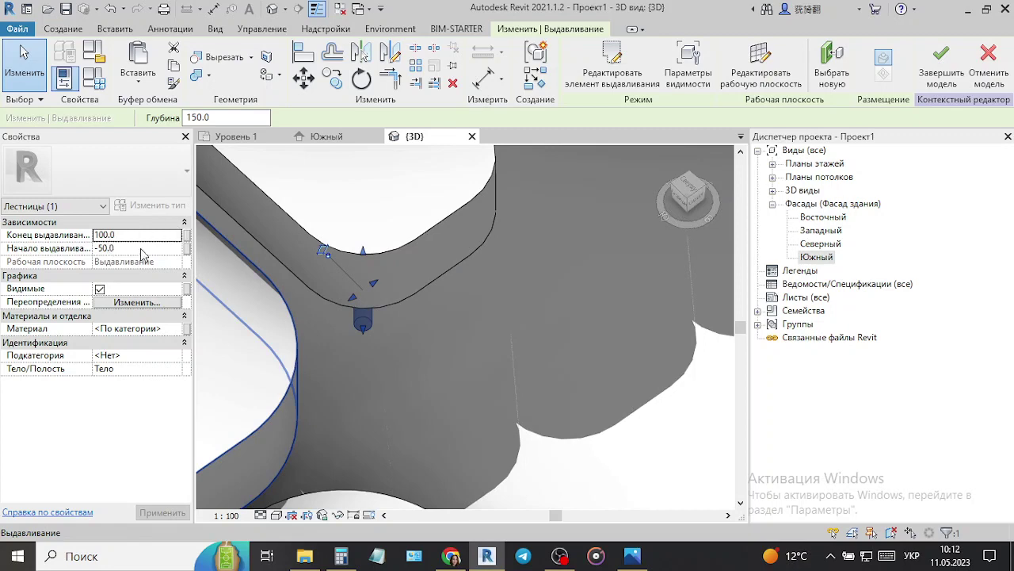
click(692, 204)
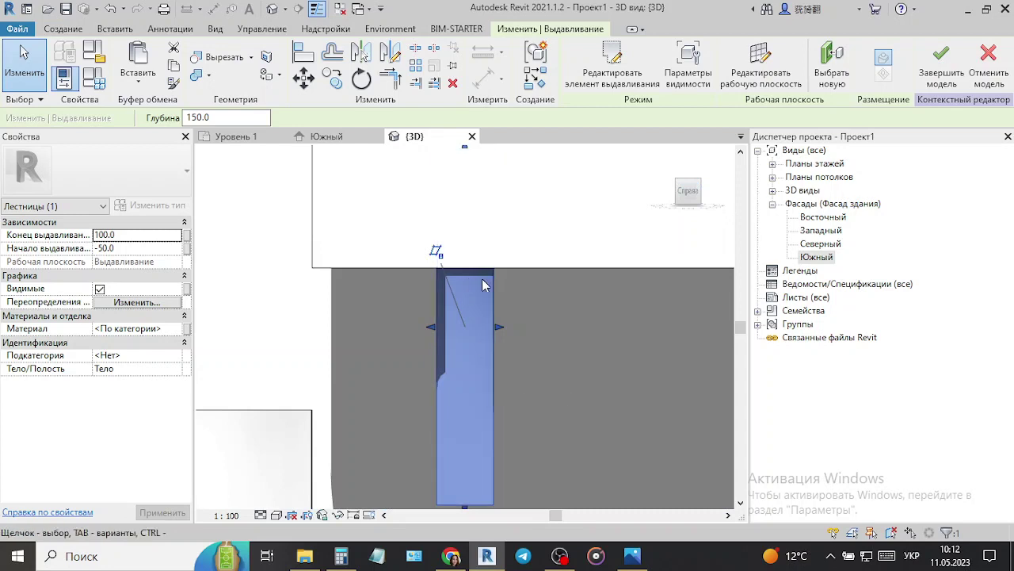
scroll(399, 229, down, 1)
scroll(483, 251, down, 2)
scroll(464, 312, down, 1)
scroll(463, 312, down, 1)
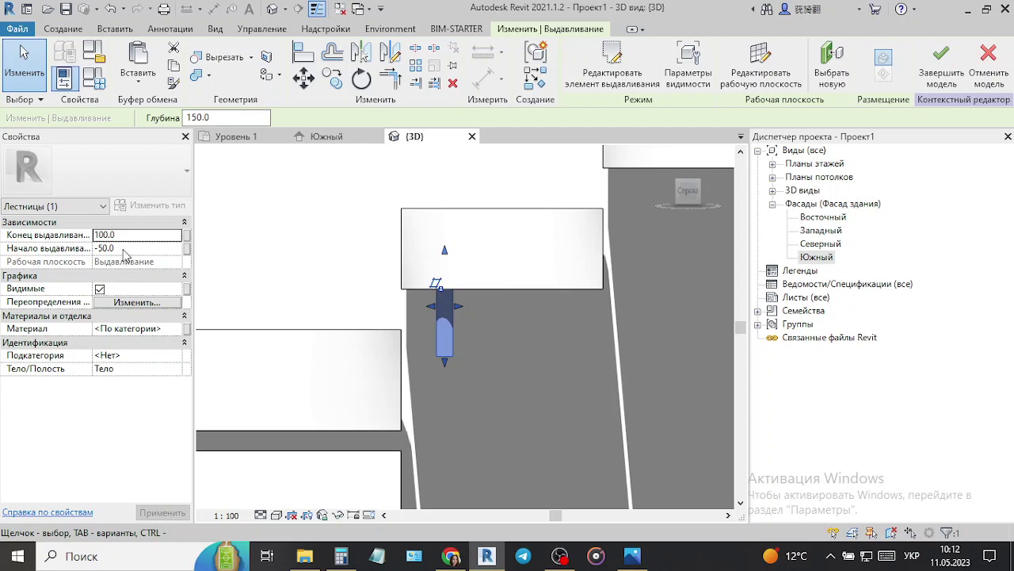
mouse_move(444, 250)
mouse_down()
mouse_move(449, 226)
mouse_move(452, 237)
mouse_up()
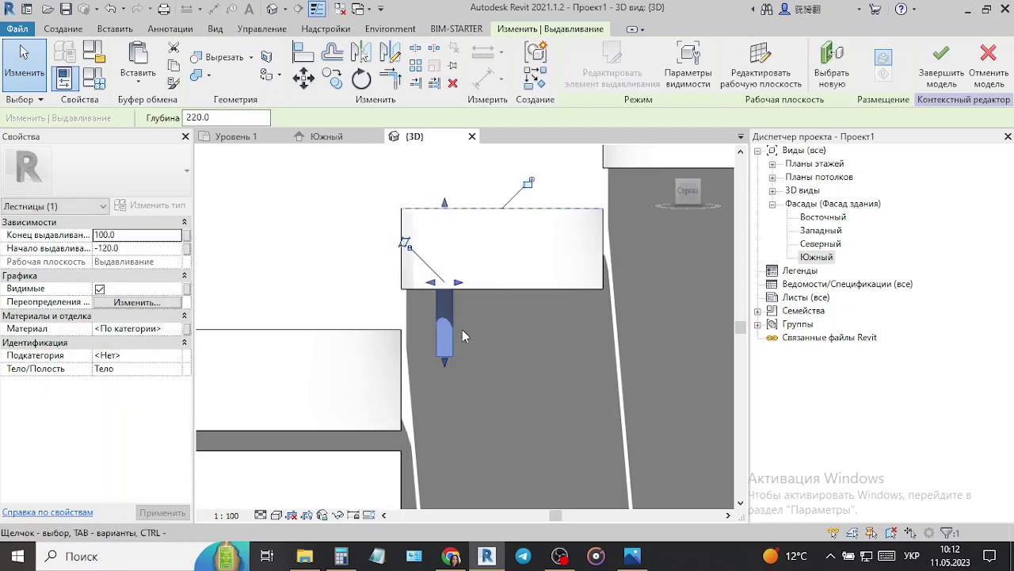
drag(442, 306, 444, 292)
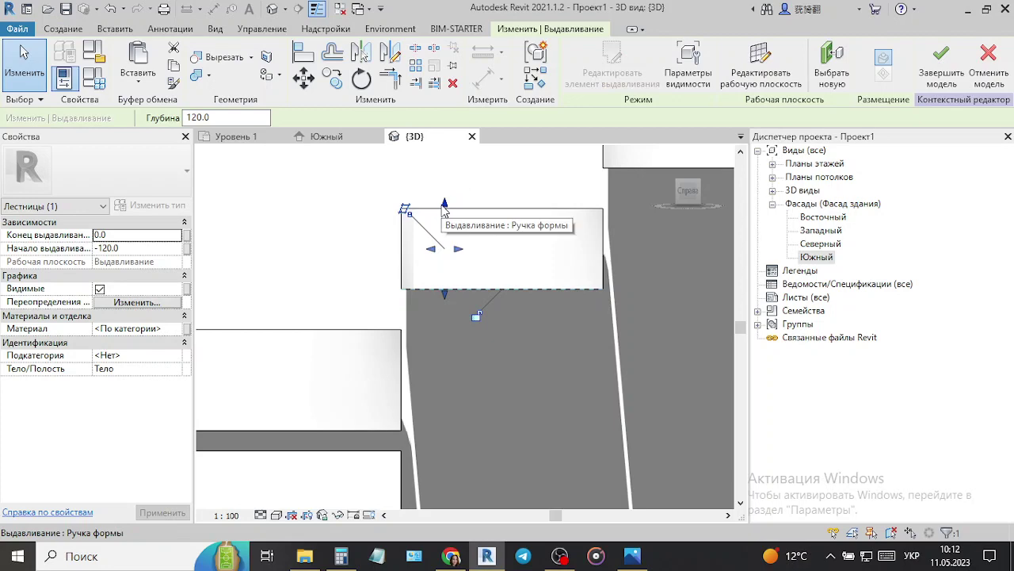
- Compare against the reference photo, then set the rod's Extrusion End to 20
click(640, 560)
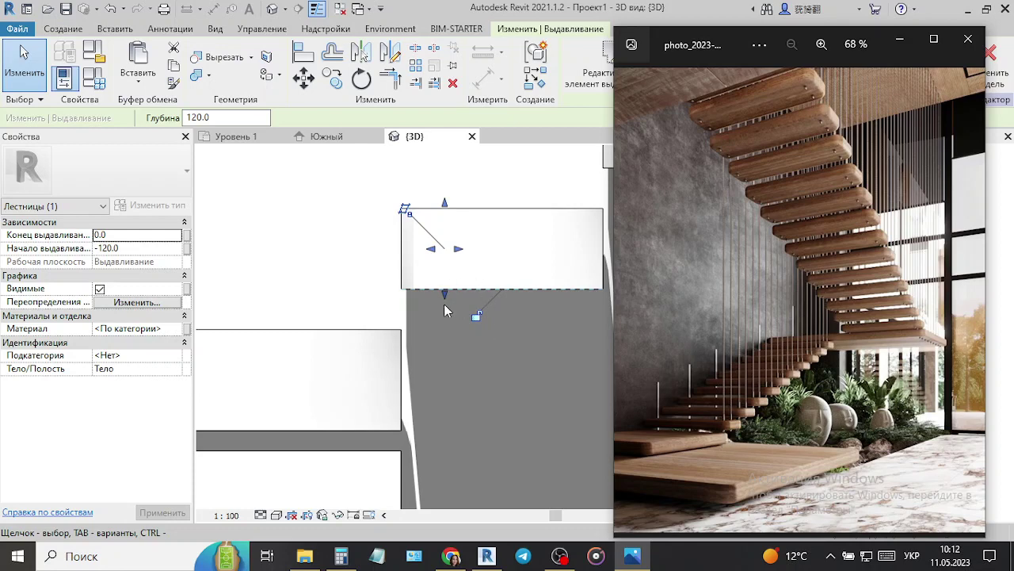
click(98, 234)
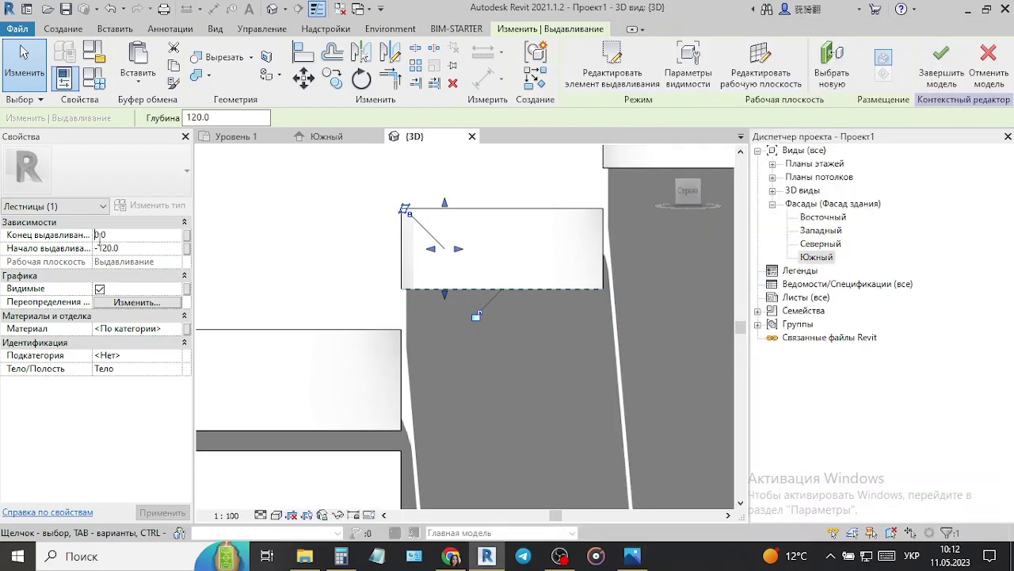
text(50)
key(Return)
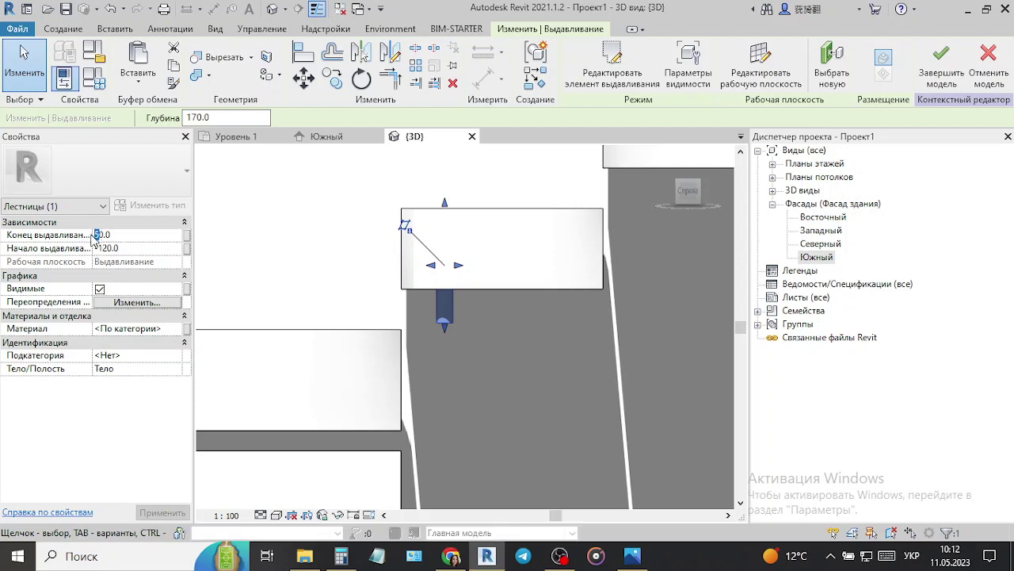
text(2)
key(Return)
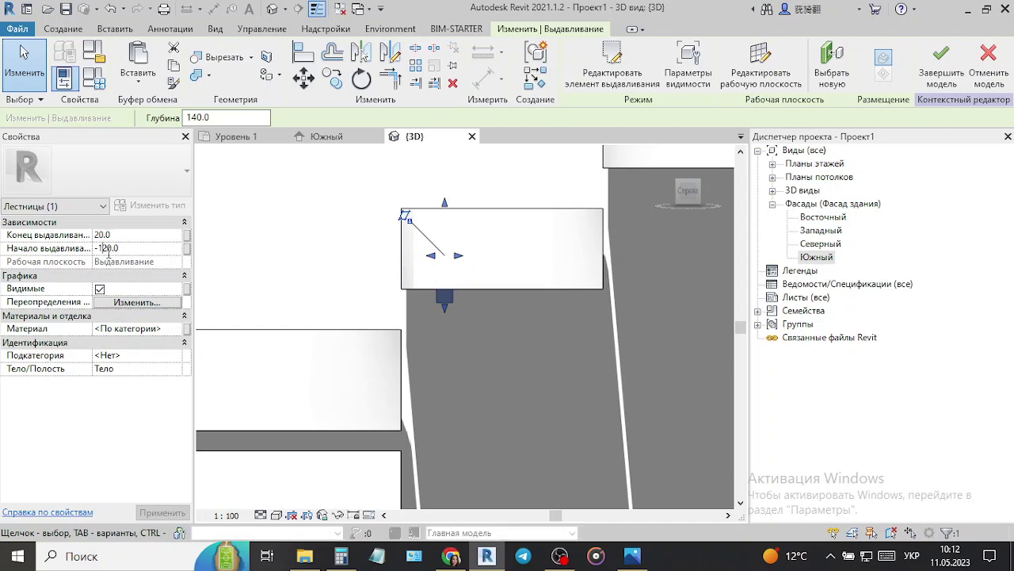
- Stretch the rod's end grip so it runs from -180 to 20, checking its extents
click(471, 190)
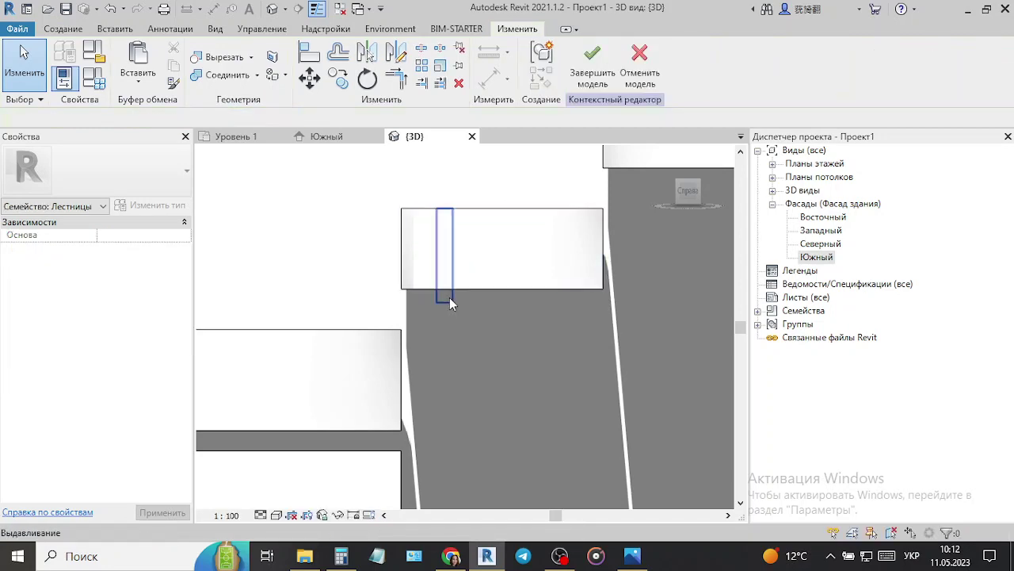
click(455, 219)
drag(445, 207, 446, 164)
click(328, 199)
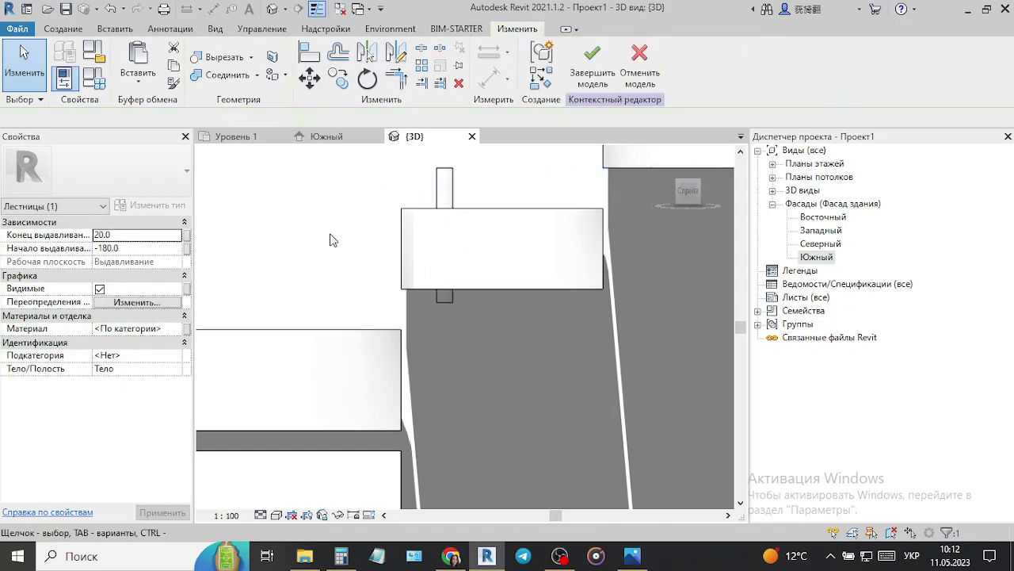
click(454, 176)
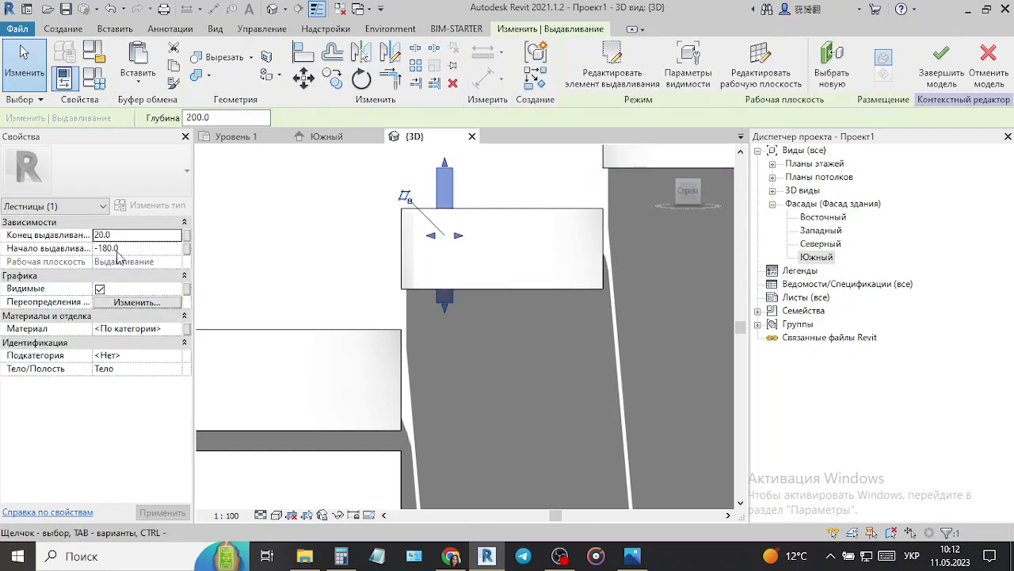
click(545, 180)
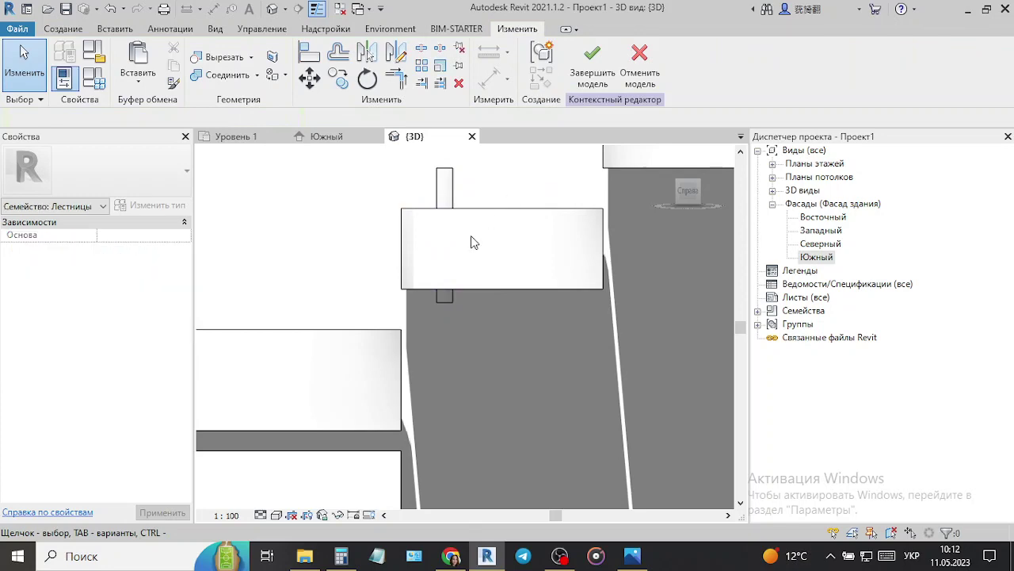
scroll(473, 240, down, 2)
click(498, 228)
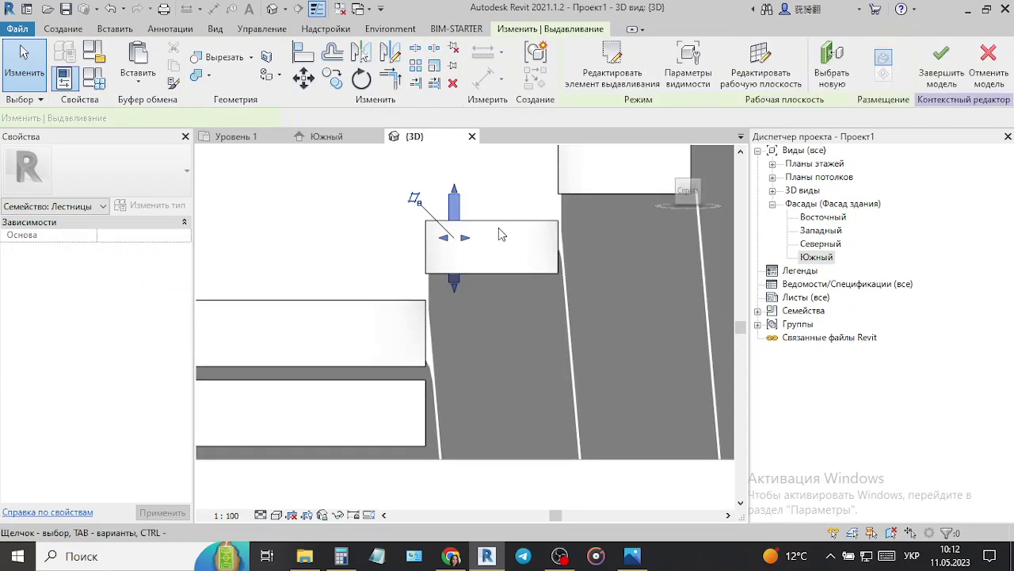
click(485, 200)
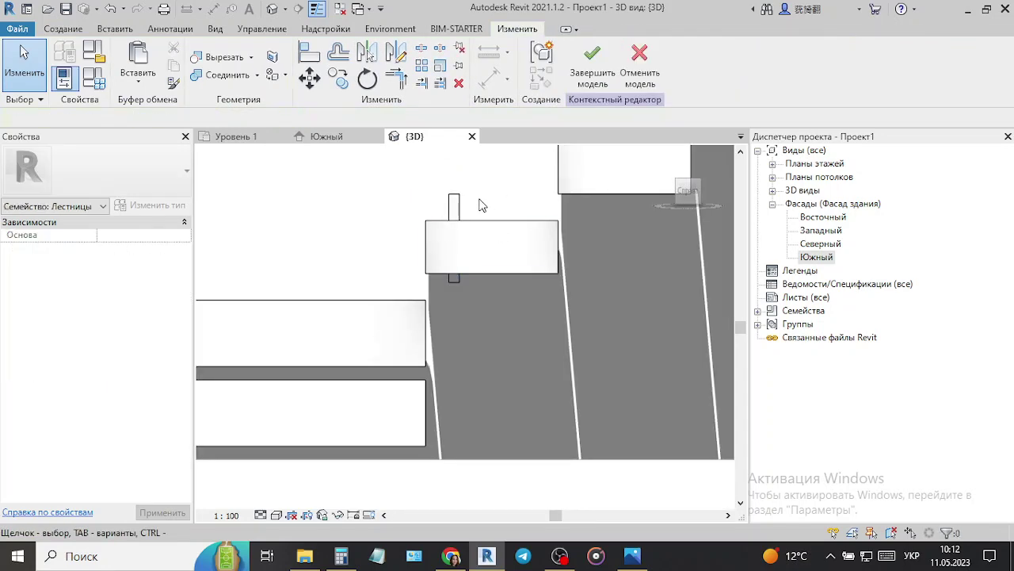
mouse_move(688, 190)
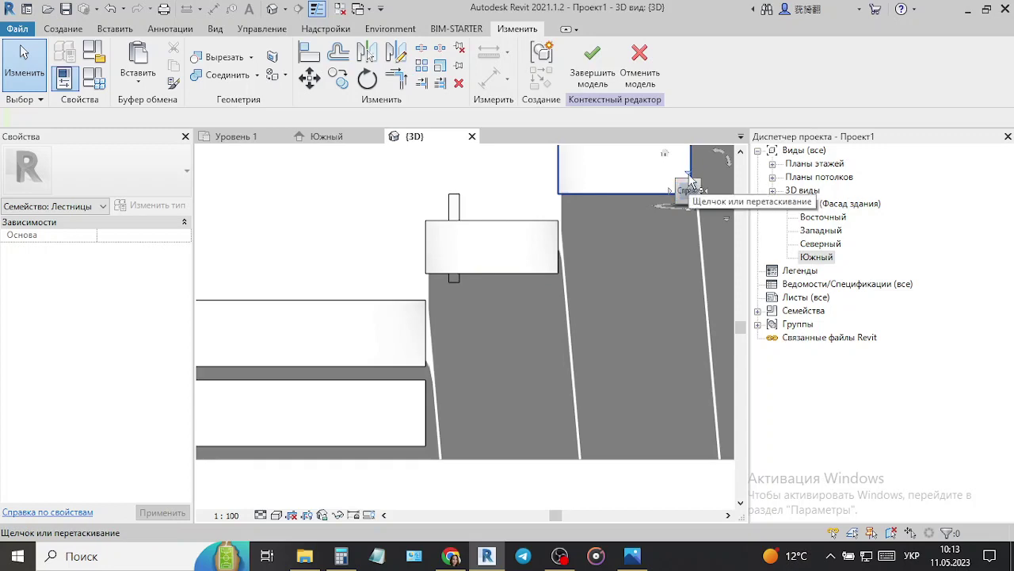
- Use Cut Geometry to cut the rod cylinder's shape out of the tread
mouse_move(333, 290)
shift+middle_down()
mouse_move(394, 381)
mouse_move(408, 493)
shift+middle_up()
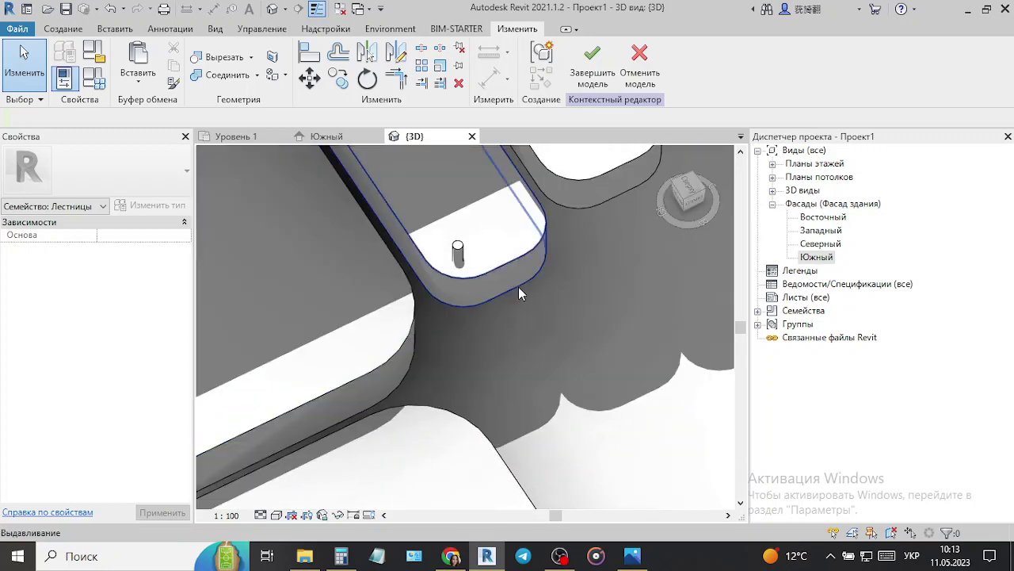
click(62, 29)
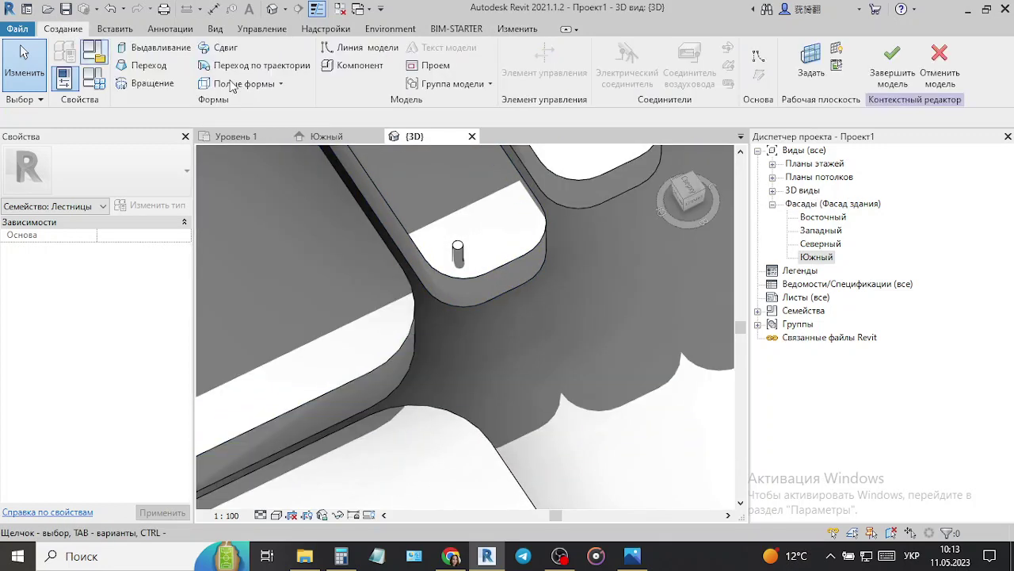
click(458, 254)
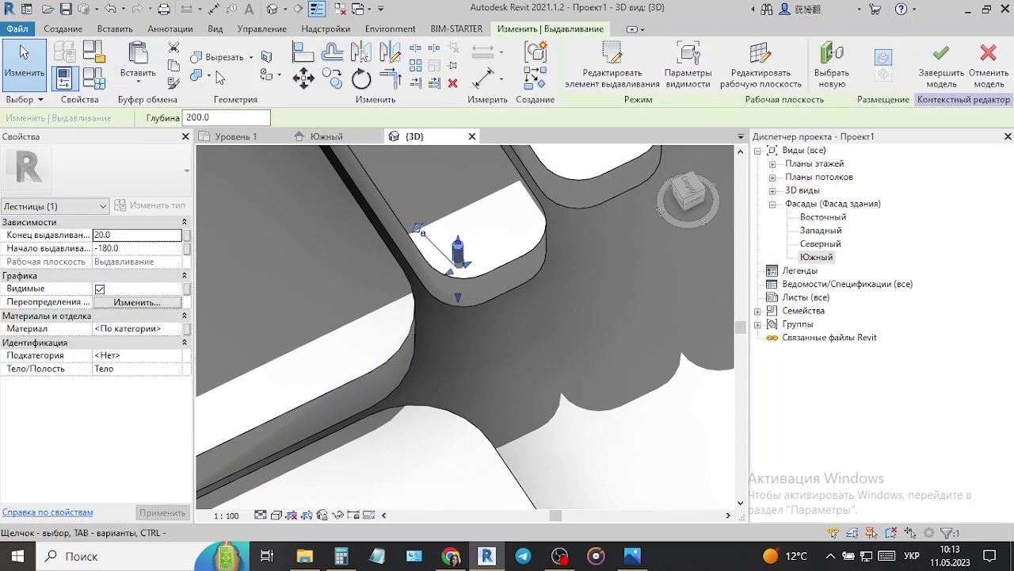
click(216, 57)
click(485, 253)
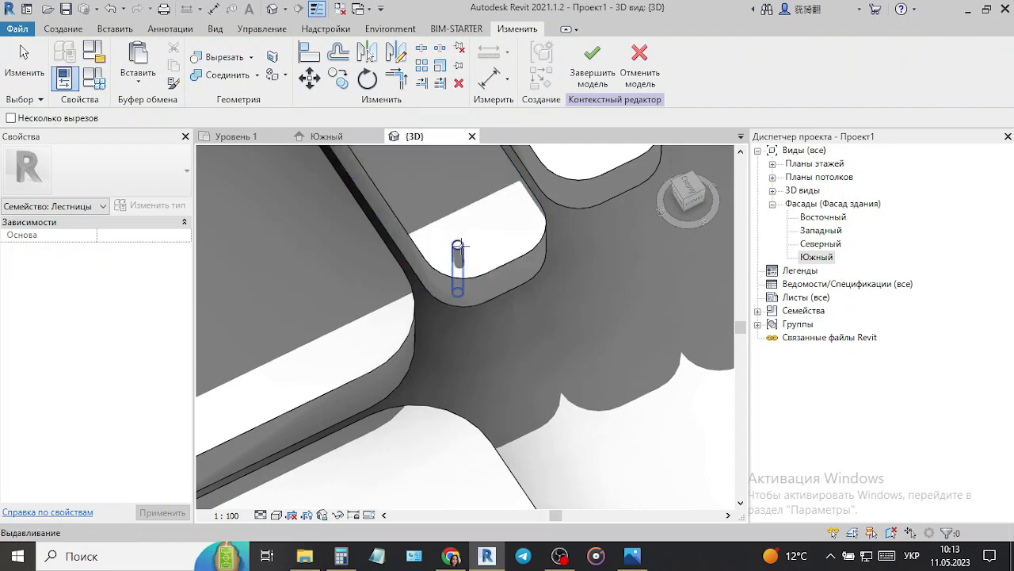
click(480, 273)
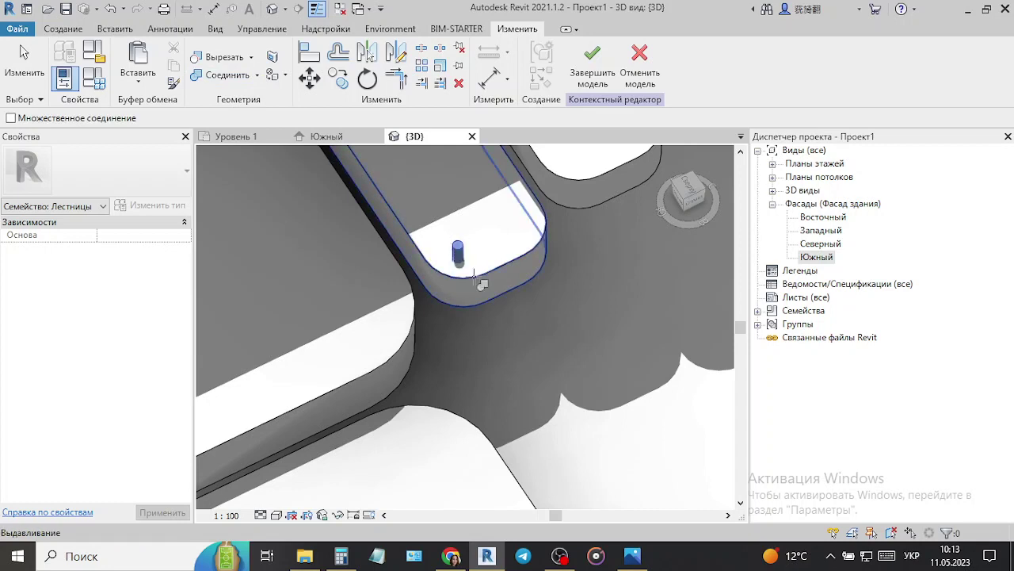
key(Escape)
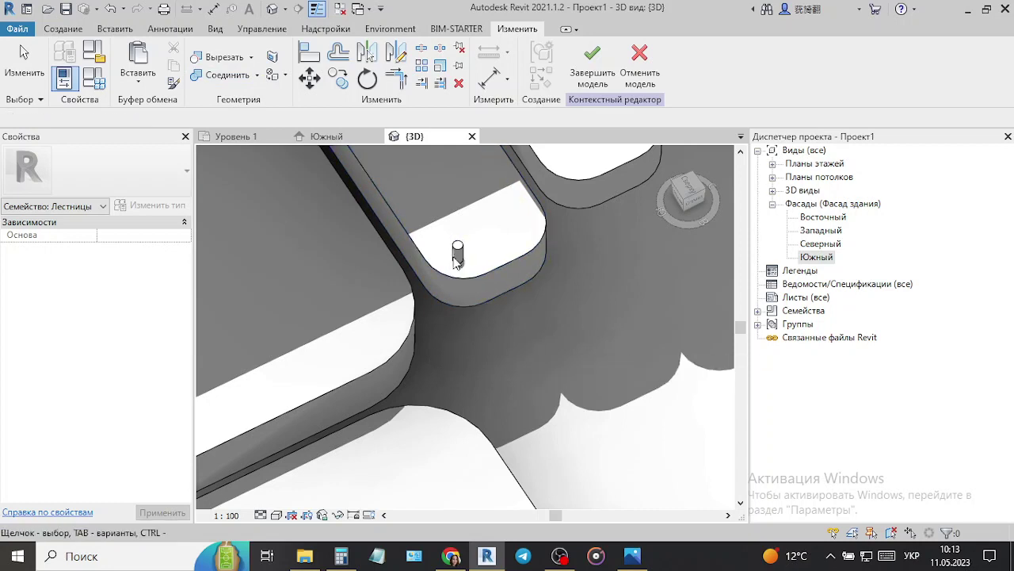
- Clear the selection and begin a new extrusion from the Create tools
click(475, 293)
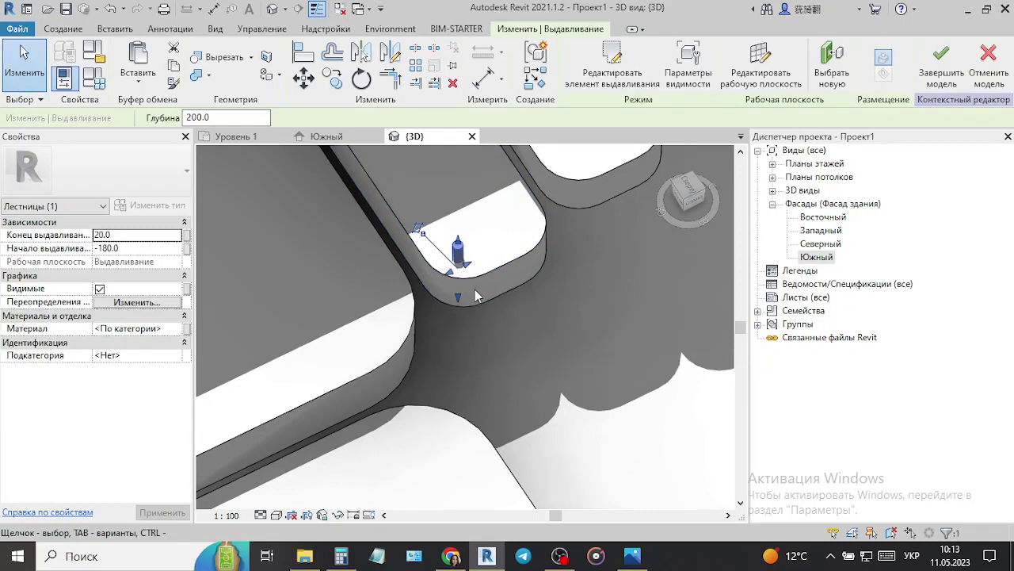
key(Escape)
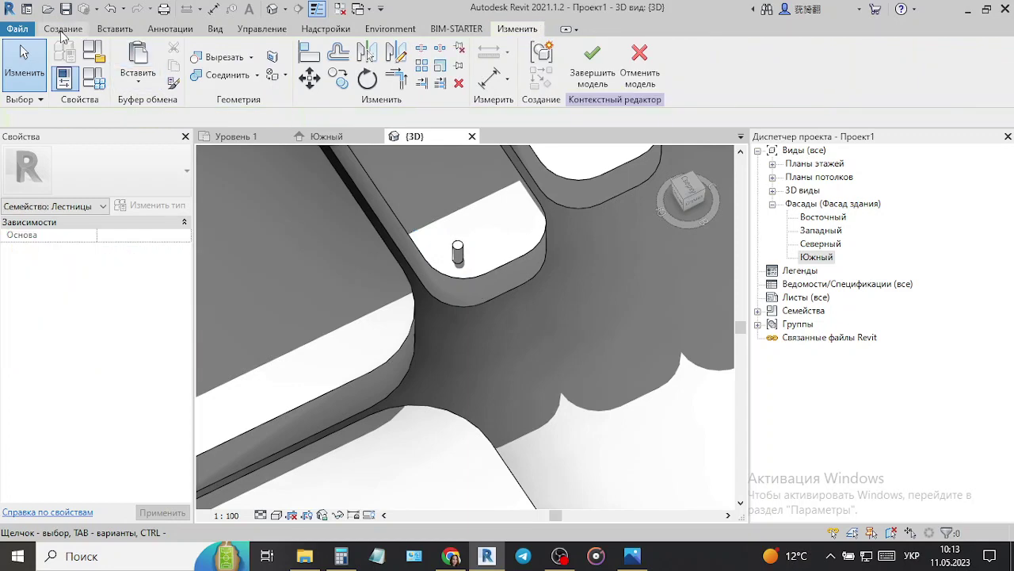
click(61, 30)
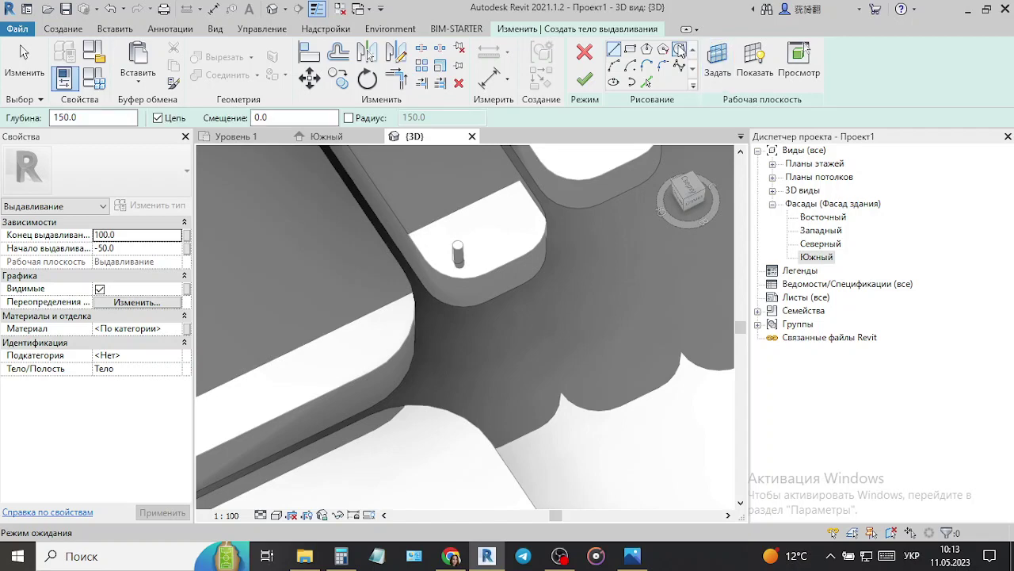
- Pick the tread's top face as the work plane, display it, and view the stairs from above
click(717, 56)
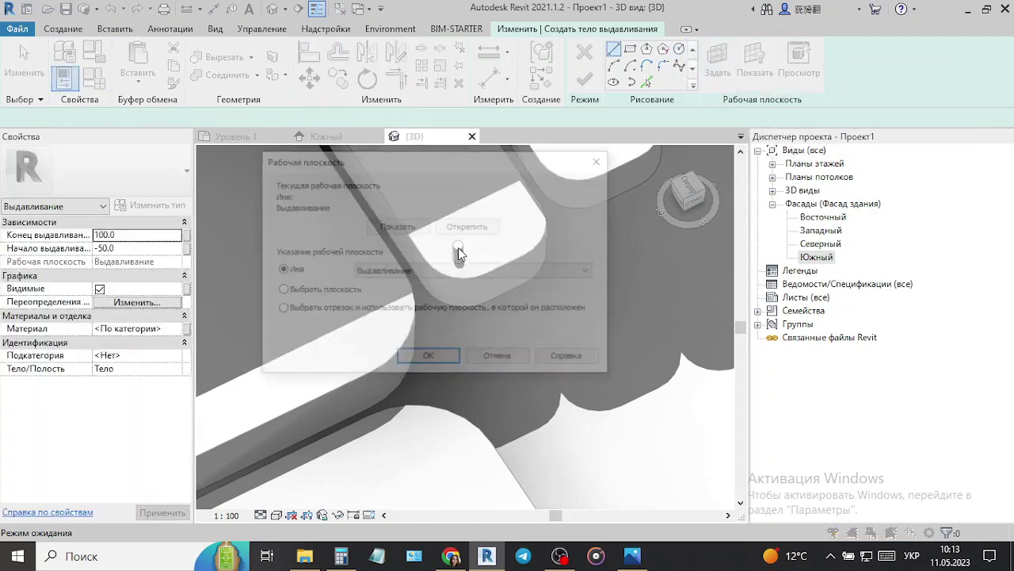
click(434, 358)
scroll(458, 247, up, 3)
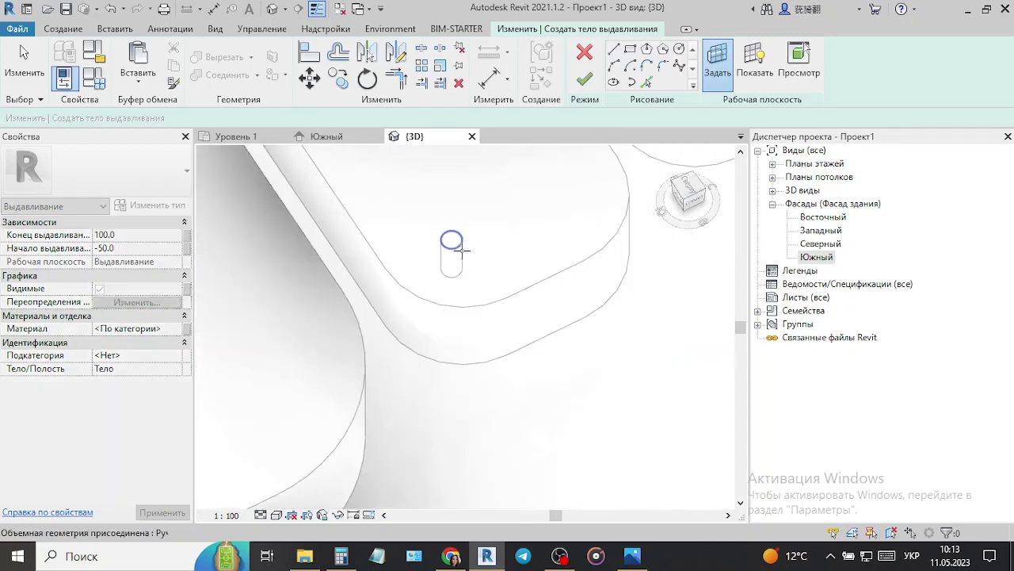
click(452, 238)
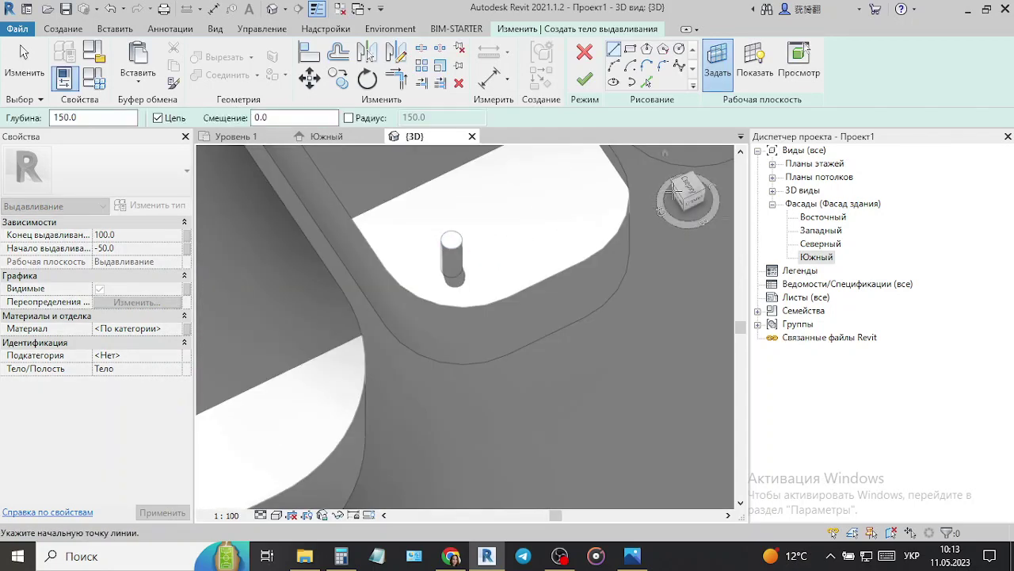
click(754, 60)
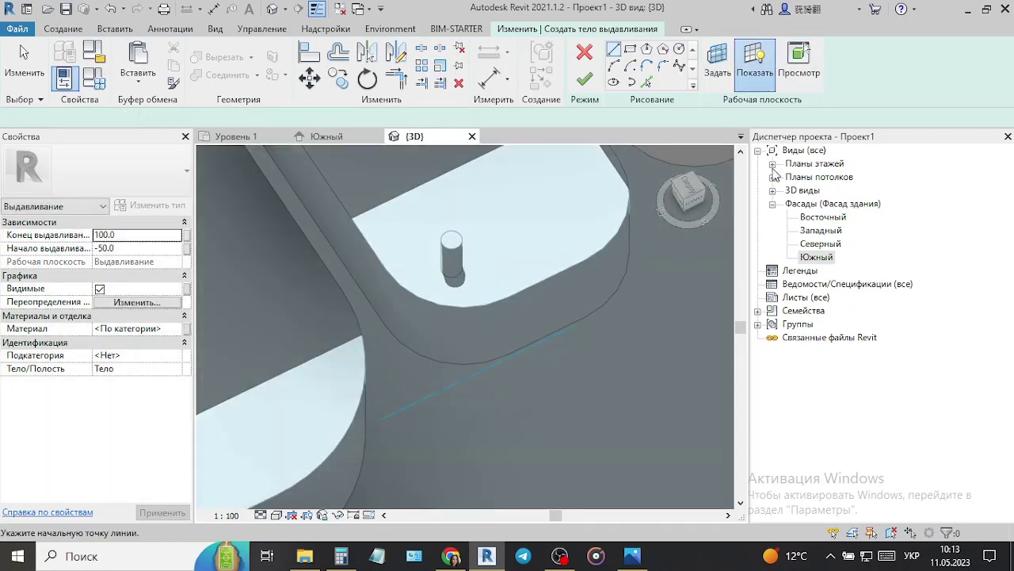
mouse_move(629, 251)
shift+middle_down()
mouse_move(560, 174)
mouse_move(666, 197)
shift+middle_up()
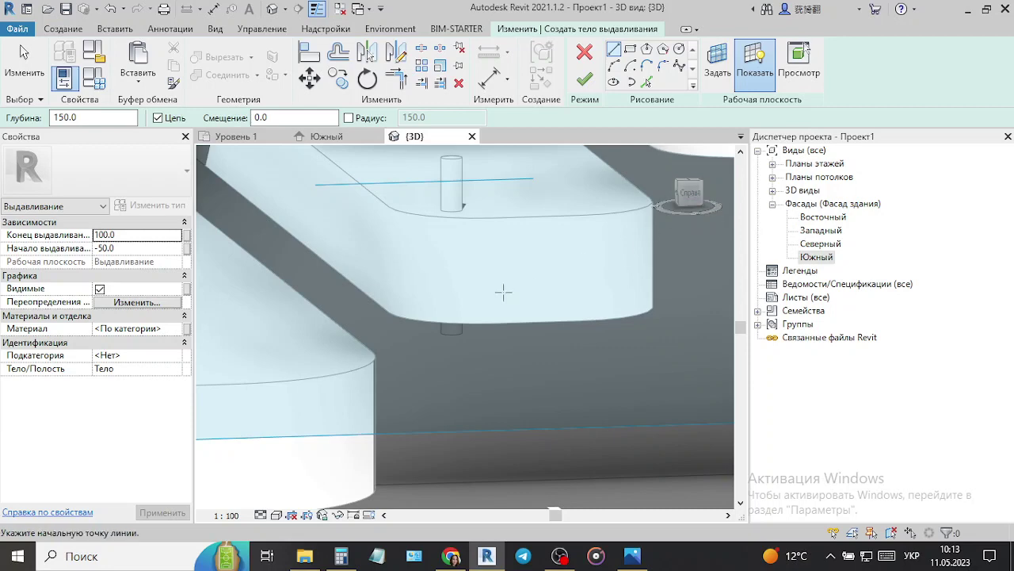
mouse_move(502, 290)
shift+middle_down()
mouse_move(524, 362)
mouse_move(618, 262)
shift+middle_up()
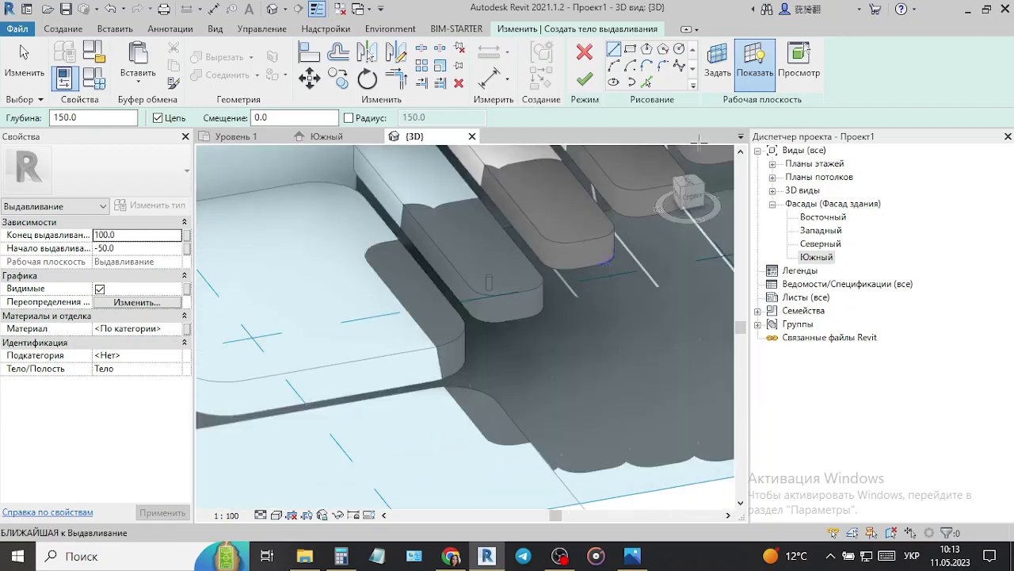
click(689, 188)
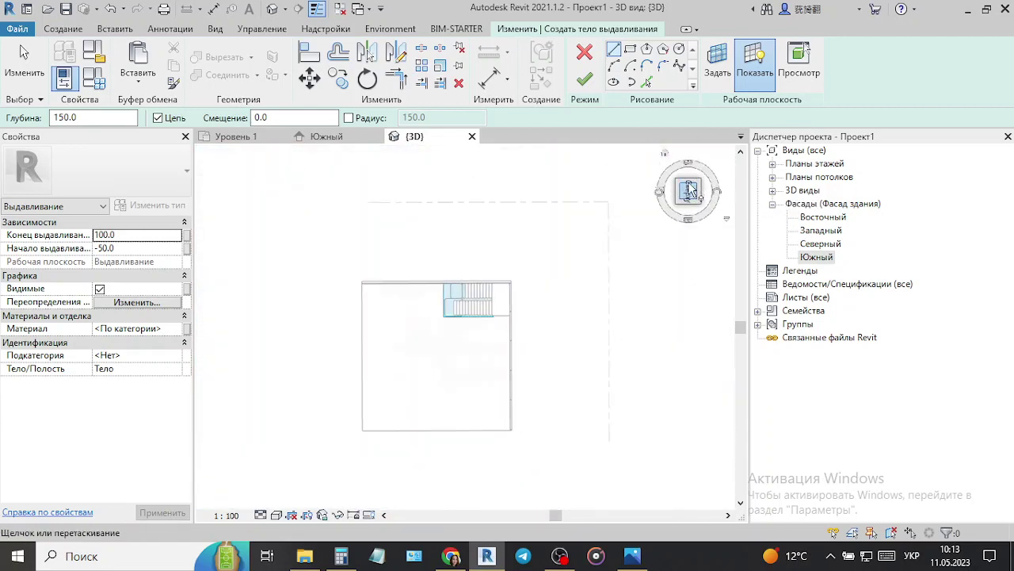
- Zoom in and sketch a vertical guide line across the rod's round end
click(679, 67)
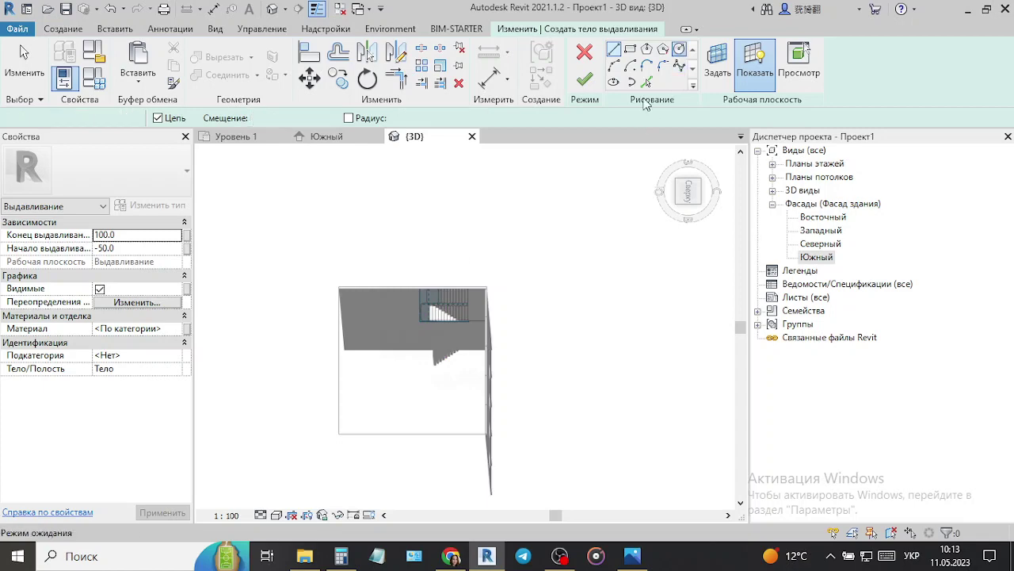
scroll(444, 317, up, 3)
scroll(456, 235, up, 2)
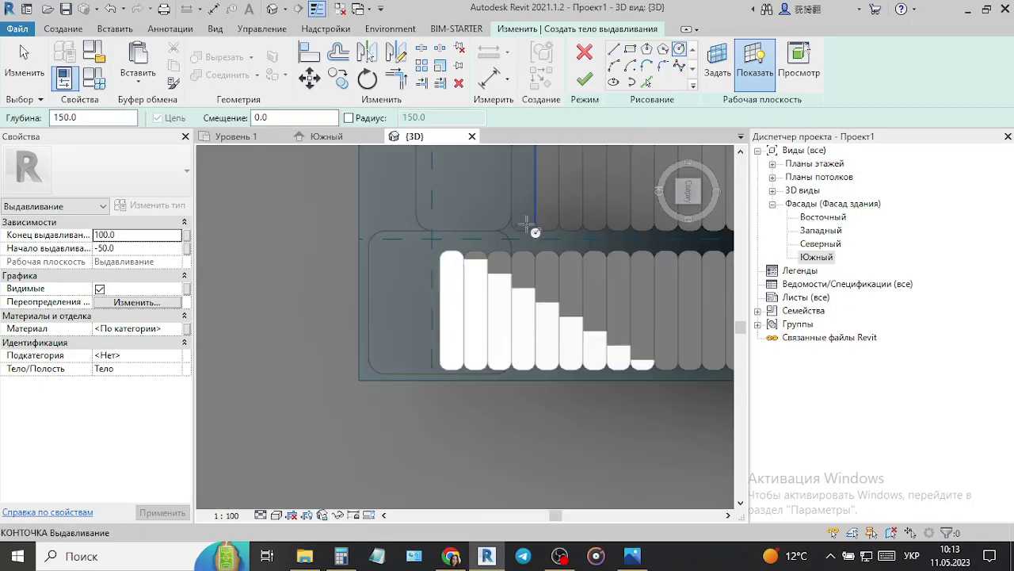
scroll(491, 230, up, 3)
scroll(500, 238, up, 3)
scroll(464, 264, up, 3)
scroll(464, 264, up, 1)
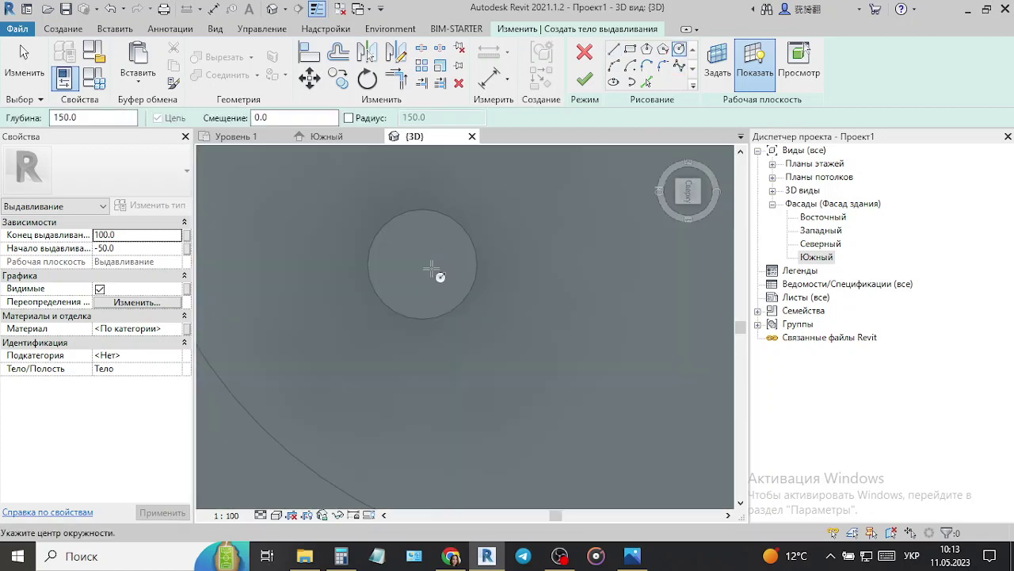
click(614, 51)
click(422, 210)
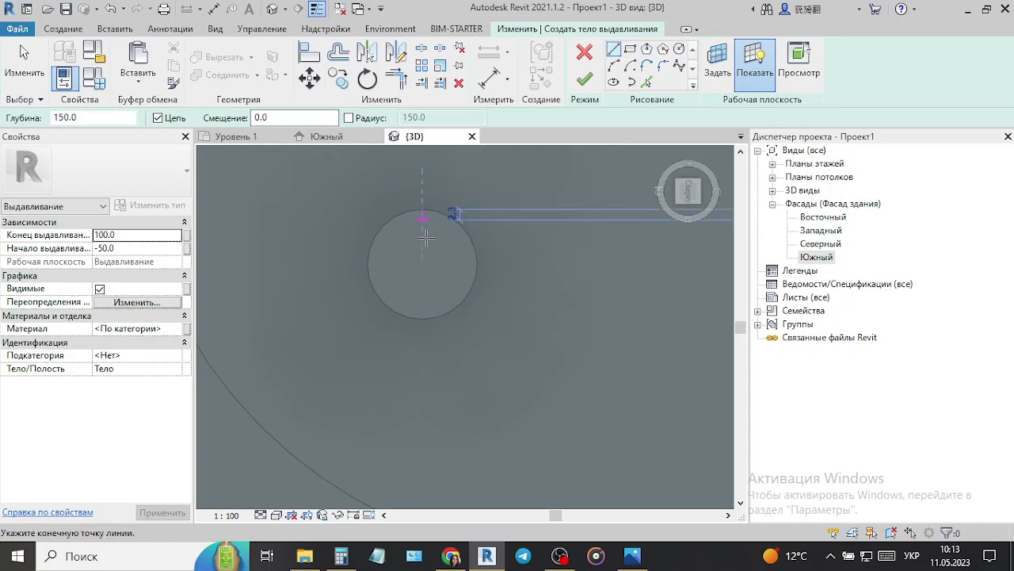
click(424, 319)
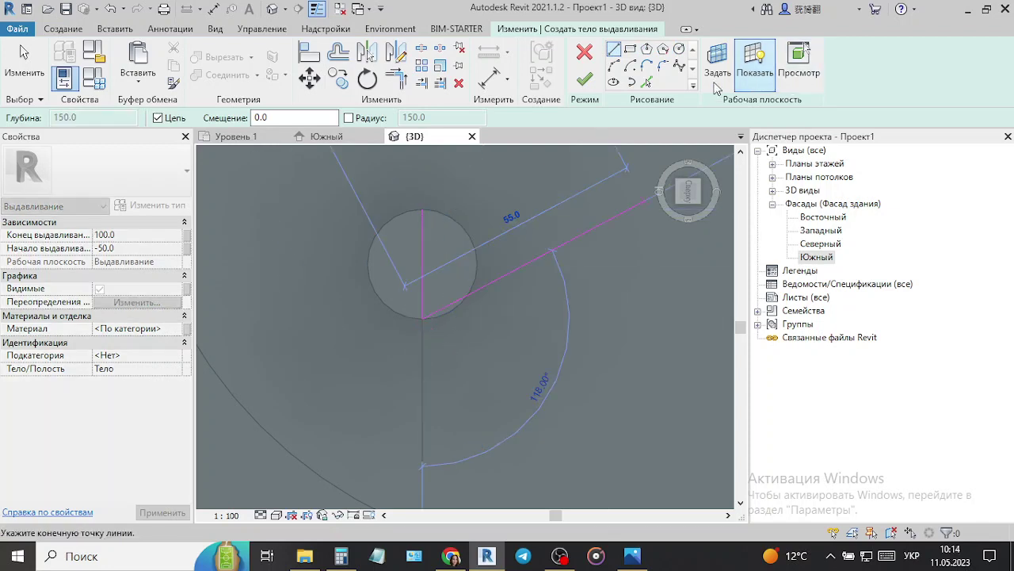
- Draw a radius-10 circle centred on the rod end
click(680, 50)
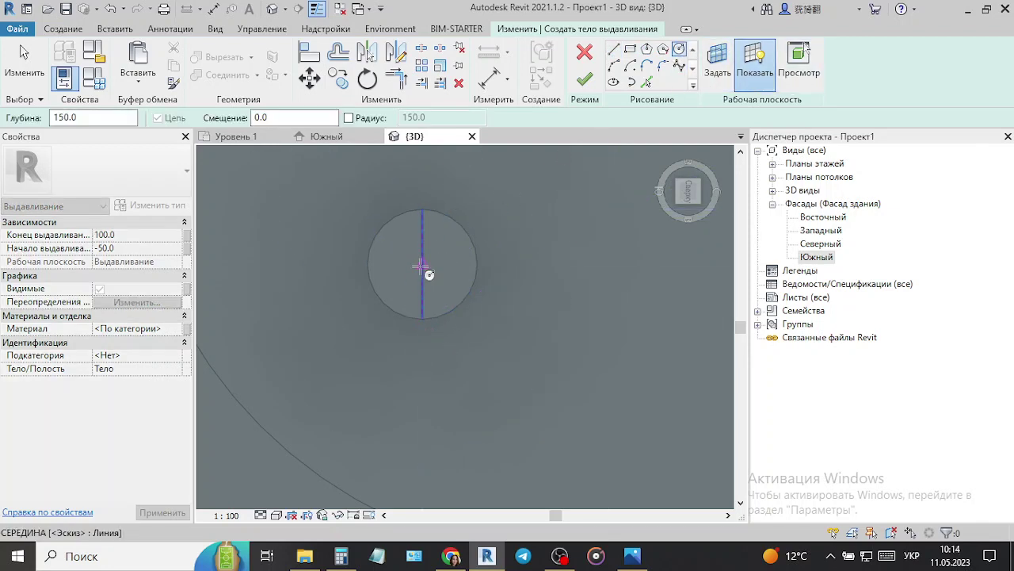
click(422, 264)
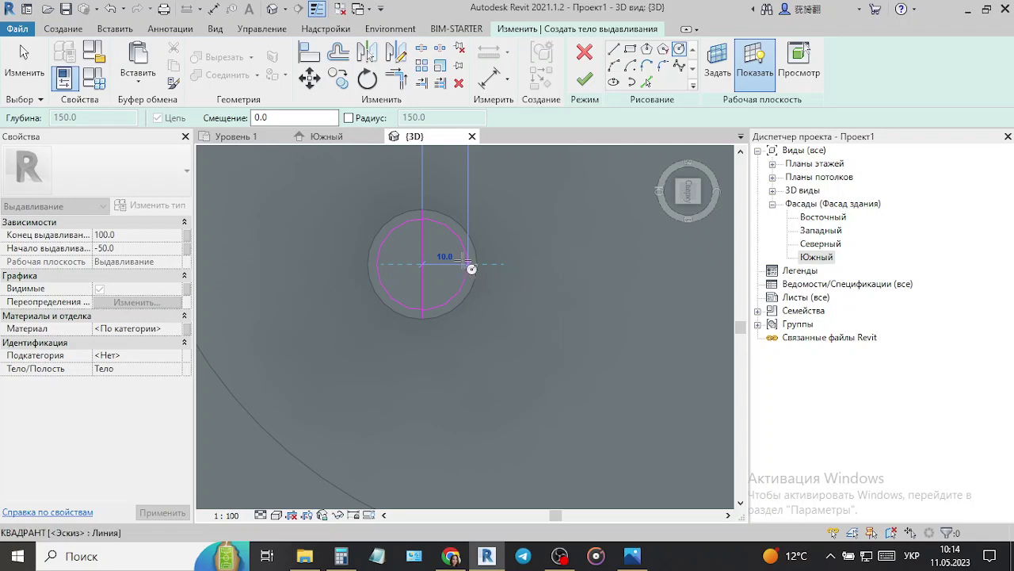
click(469, 267)
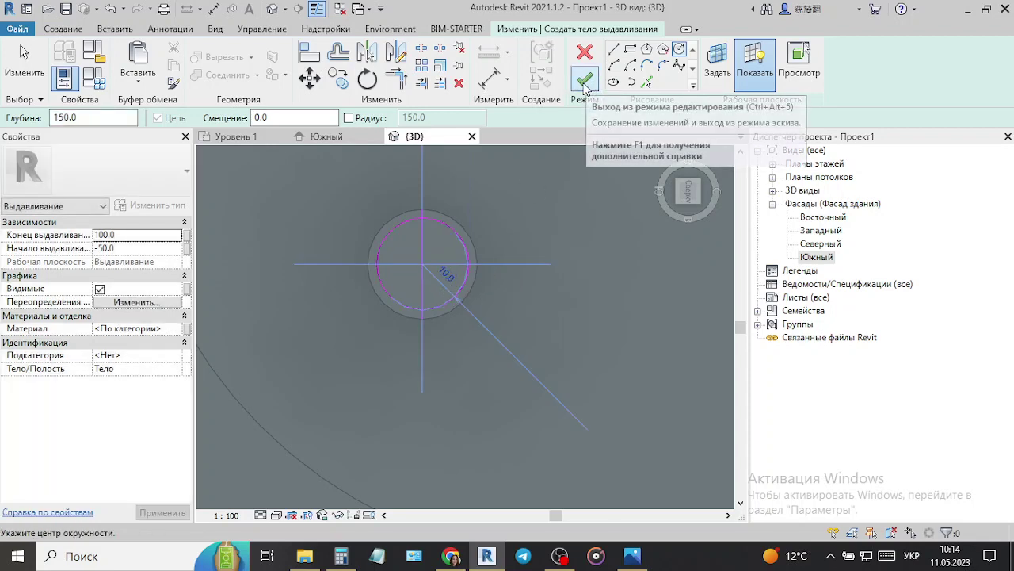
- Set the sketched circle's radius to 8 and the Extrusion Start to -250
click(466, 232)
key(Escape)
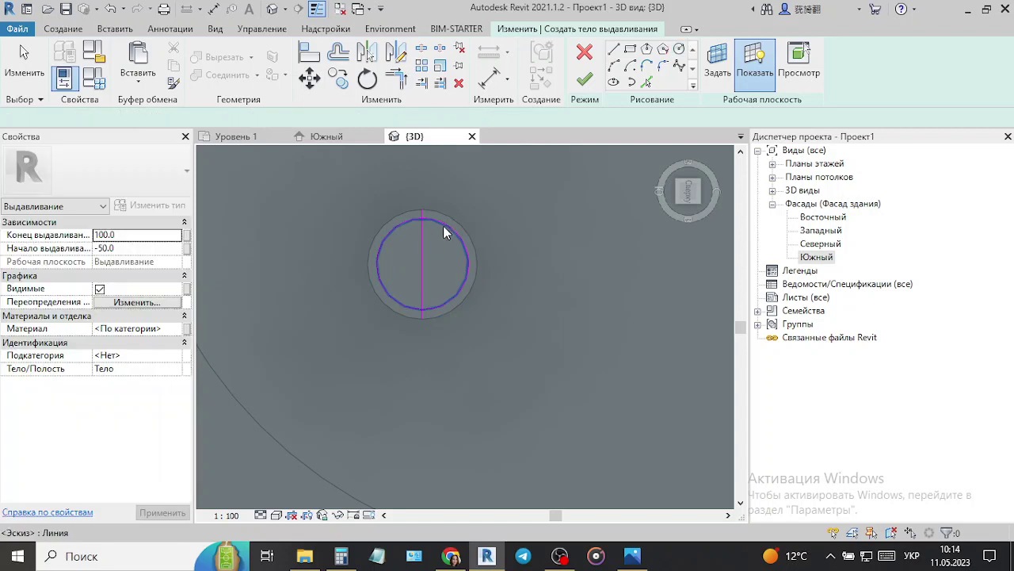
click(444, 228)
click(444, 271)
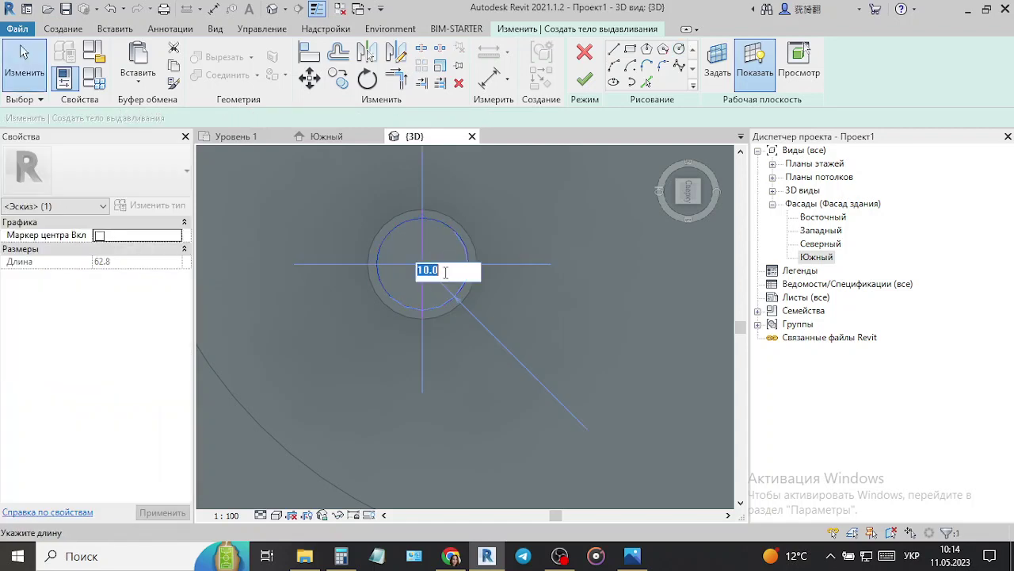
text(8)
key(Return)
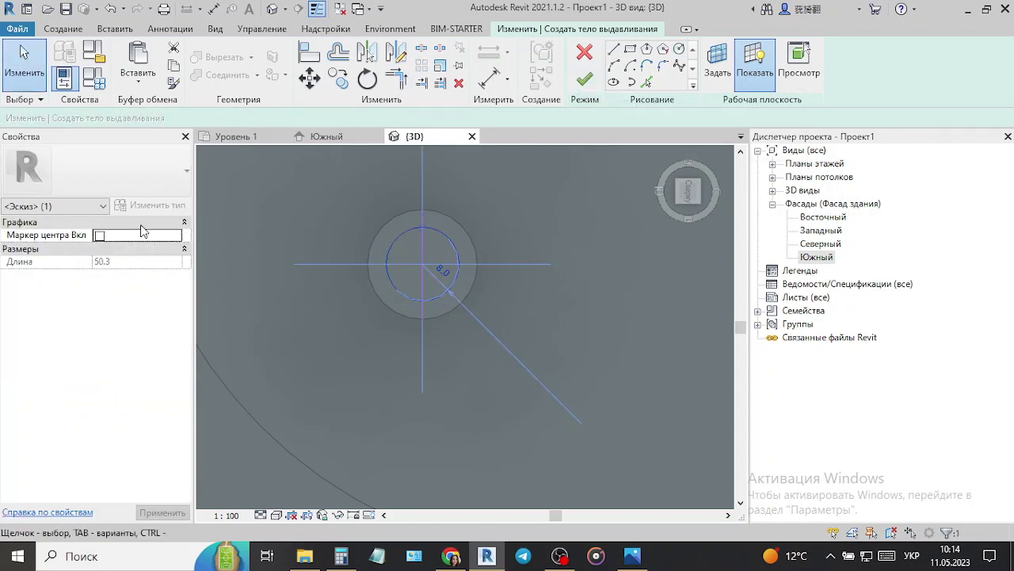
click(551, 190)
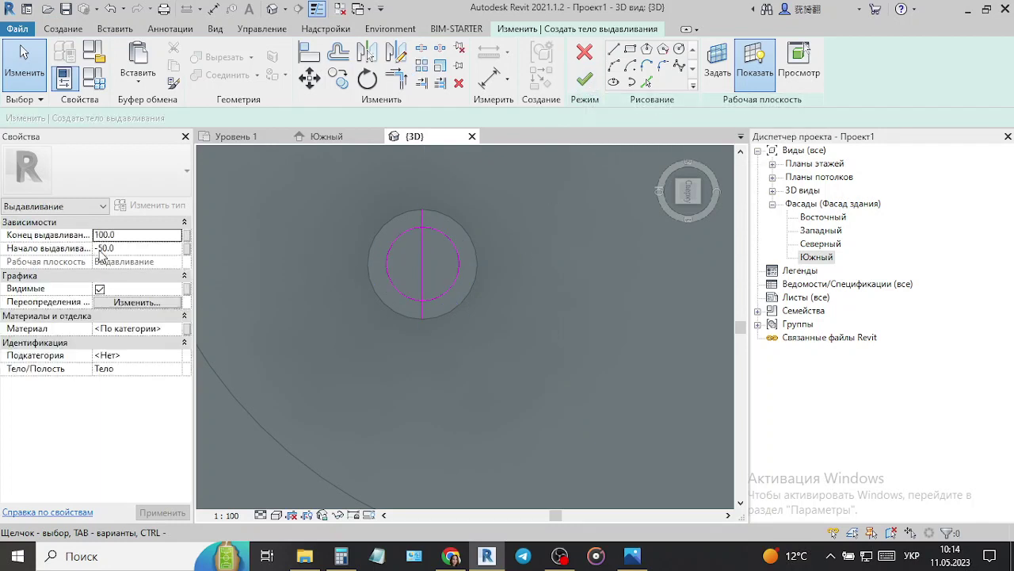
click(104, 248)
text(-250)
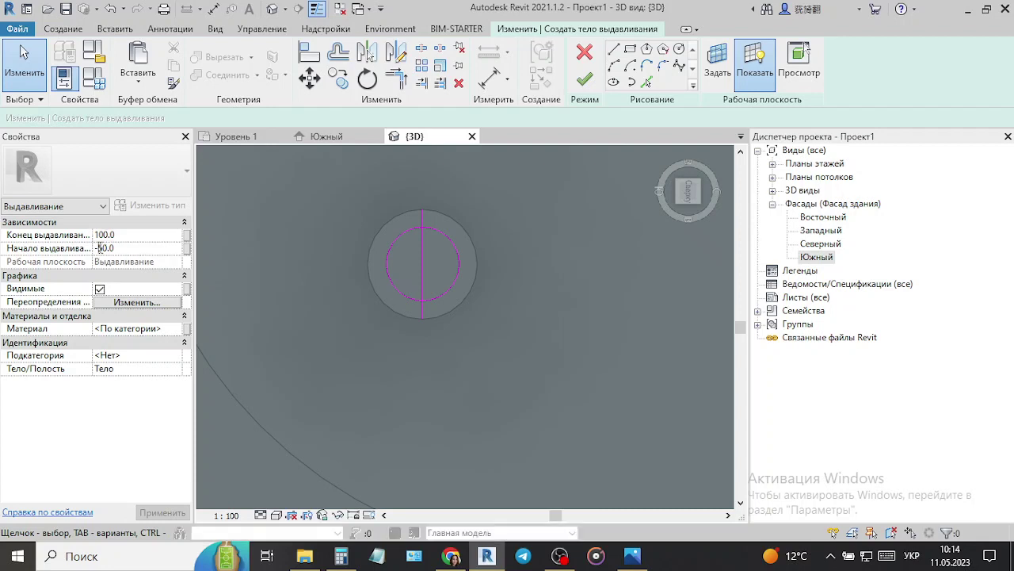
- Delete the crossing guide line and finish the sketch to create the rod extrusion
click(584, 79)
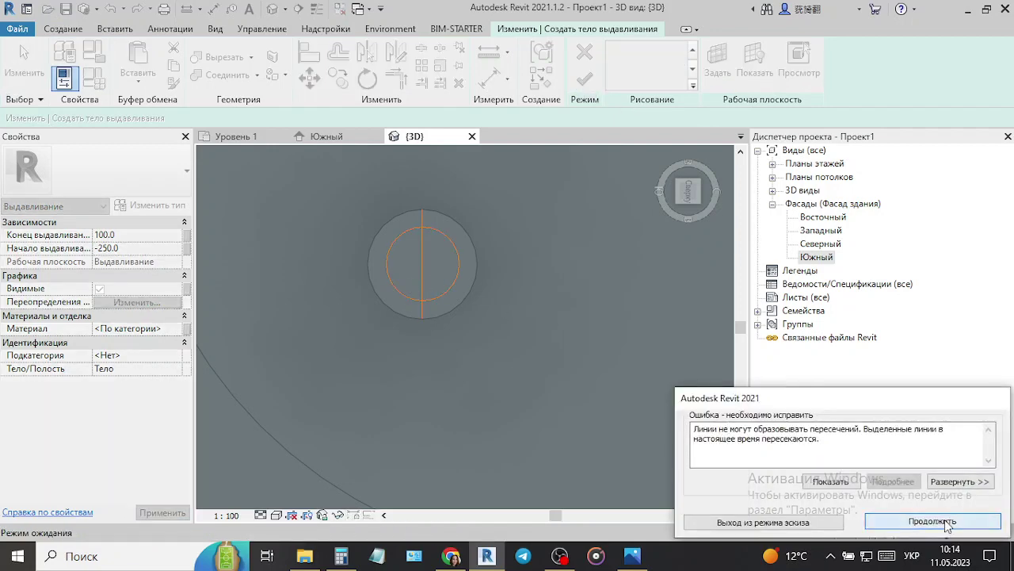
click(932, 522)
click(421, 256)
key(Delete)
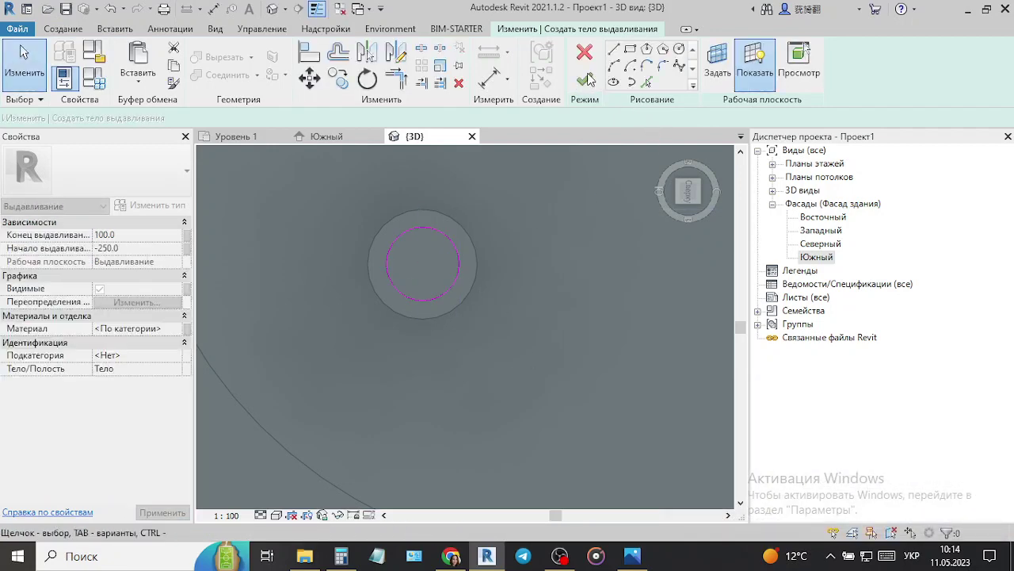
click(587, 80)
- In the Right view, select the rod and drag its bottom end to -200
scroll(434, 371, down, 2)
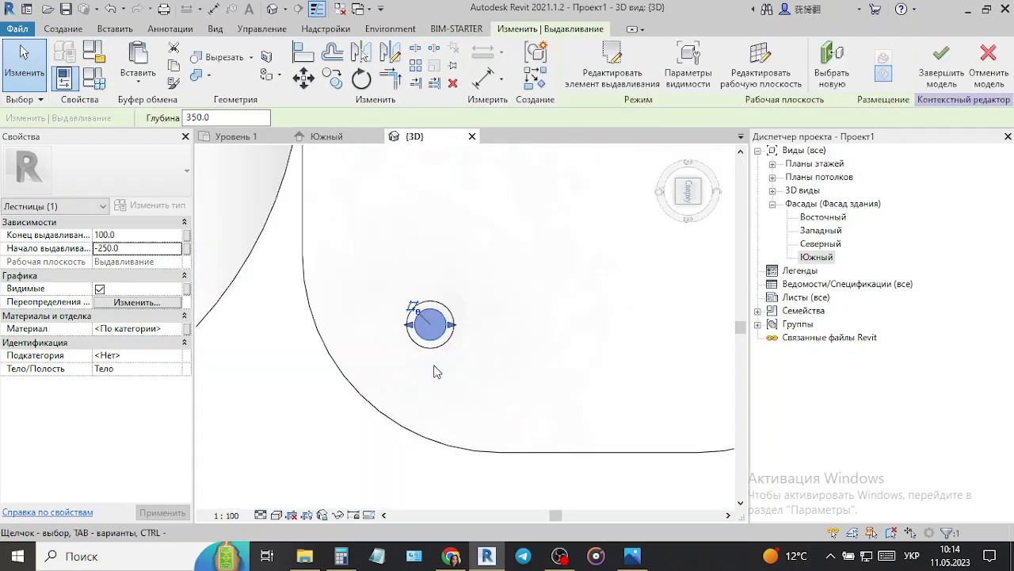
shift+middle_drag(434, 371, 506, 223)
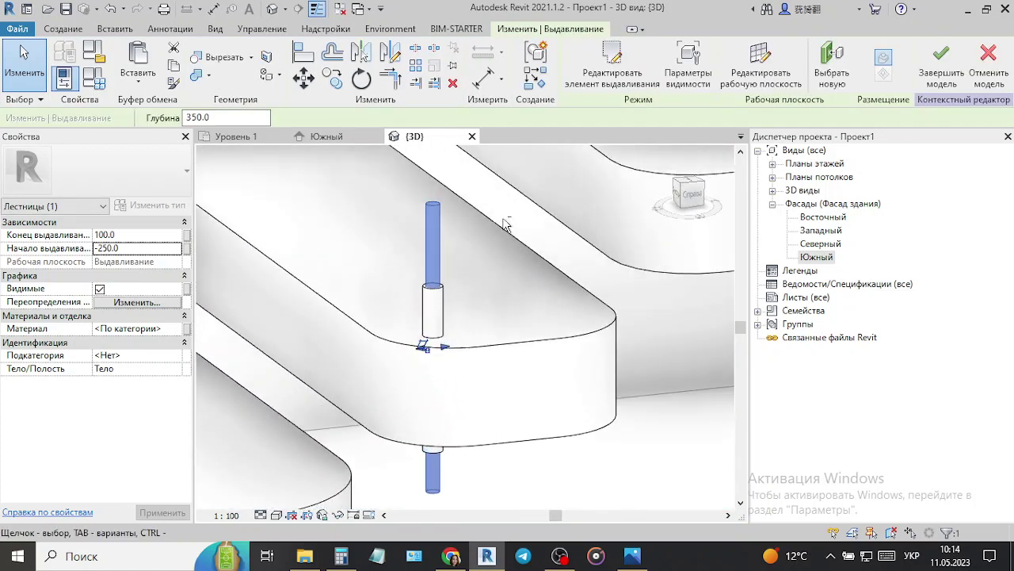
click(698, 200)
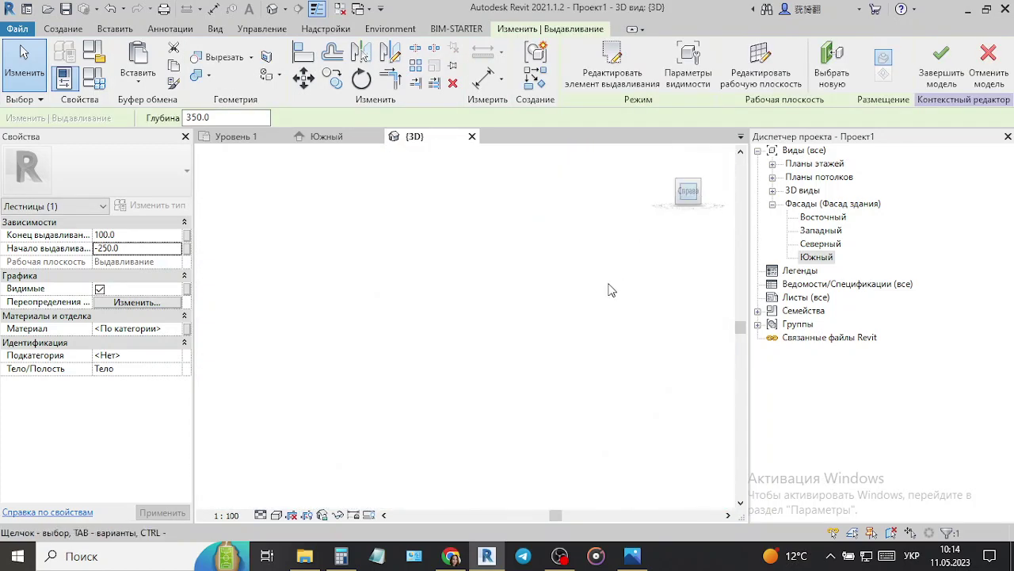
scroll(434, 317, down, 3)
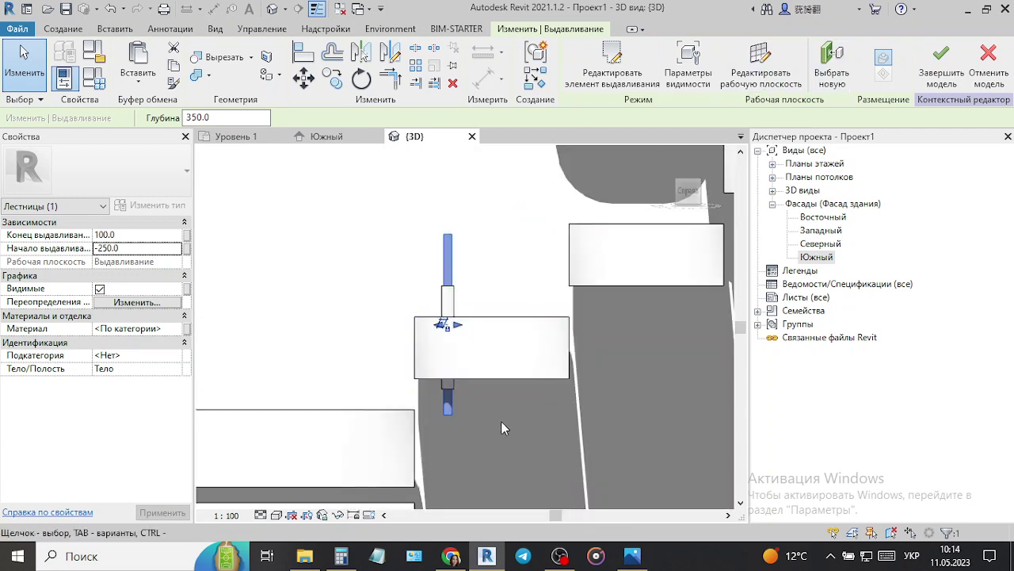
click(459, 426)
click(448, 409)
scroll(448, 414, up, 2)
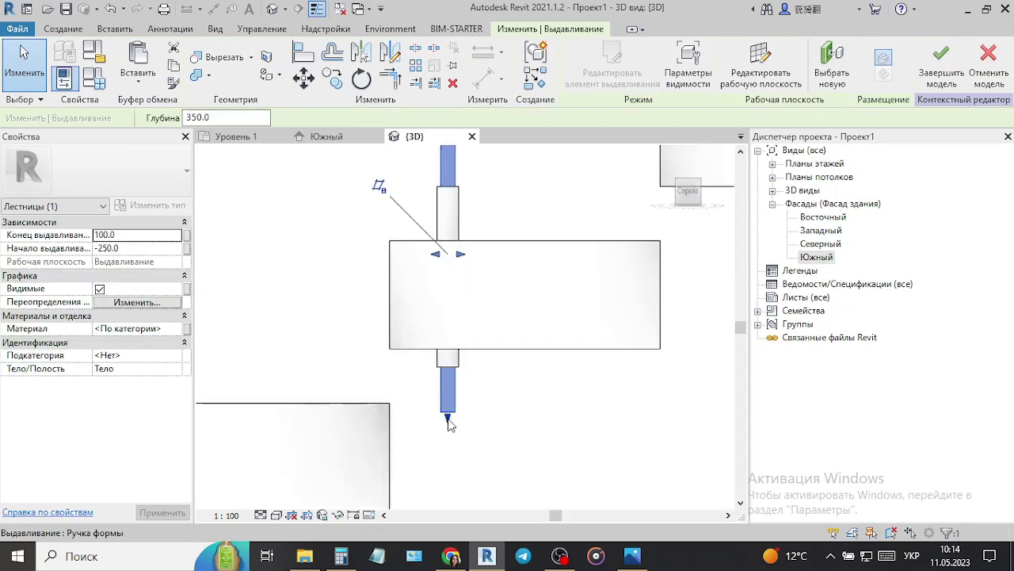
drag(449, 418, 449, 385)
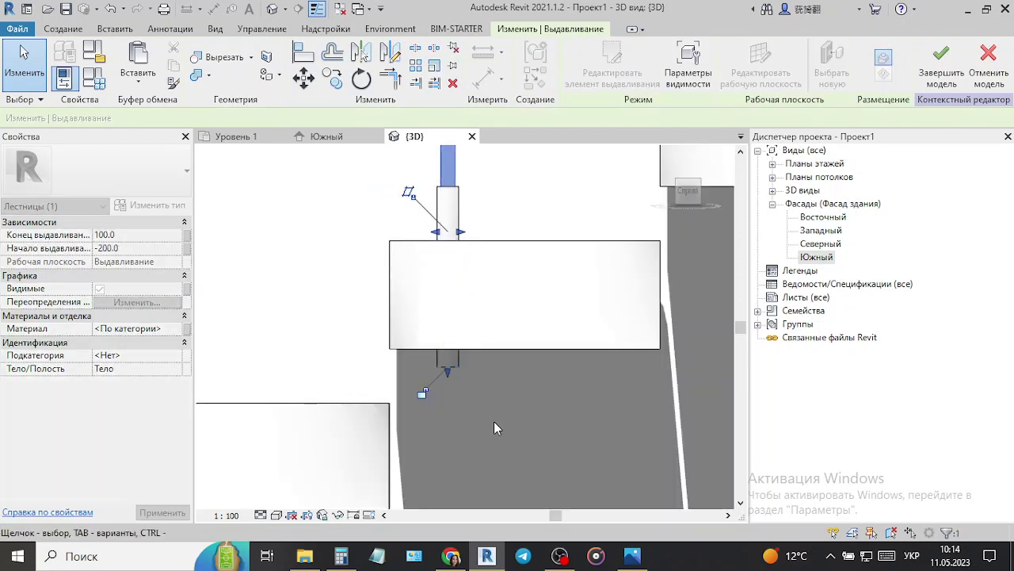
- Stretch the rod's top end up to 5760, reaching the upper flight
scroll(493, 426, down, 2)
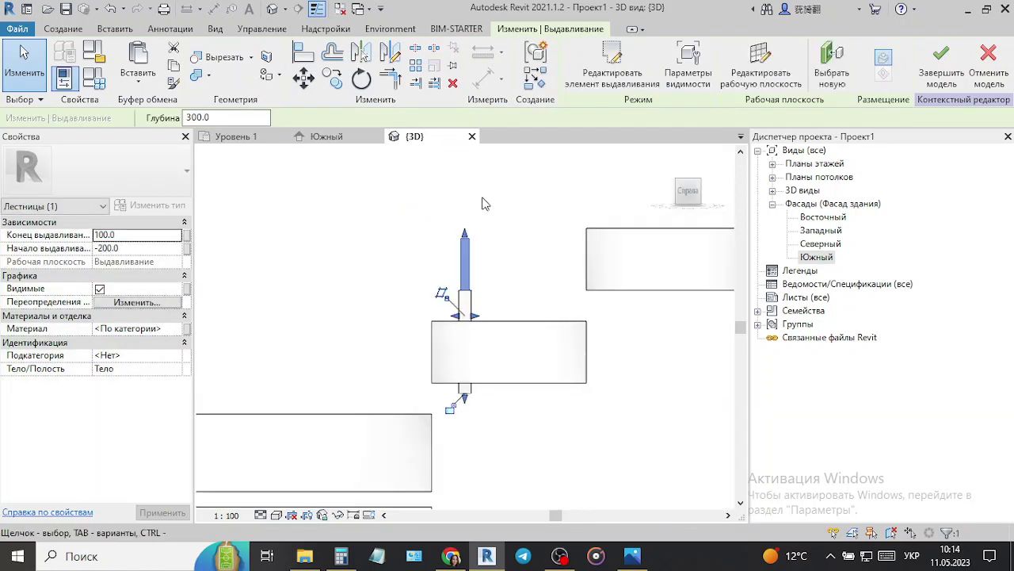
drag(469, 236, 465, 161)
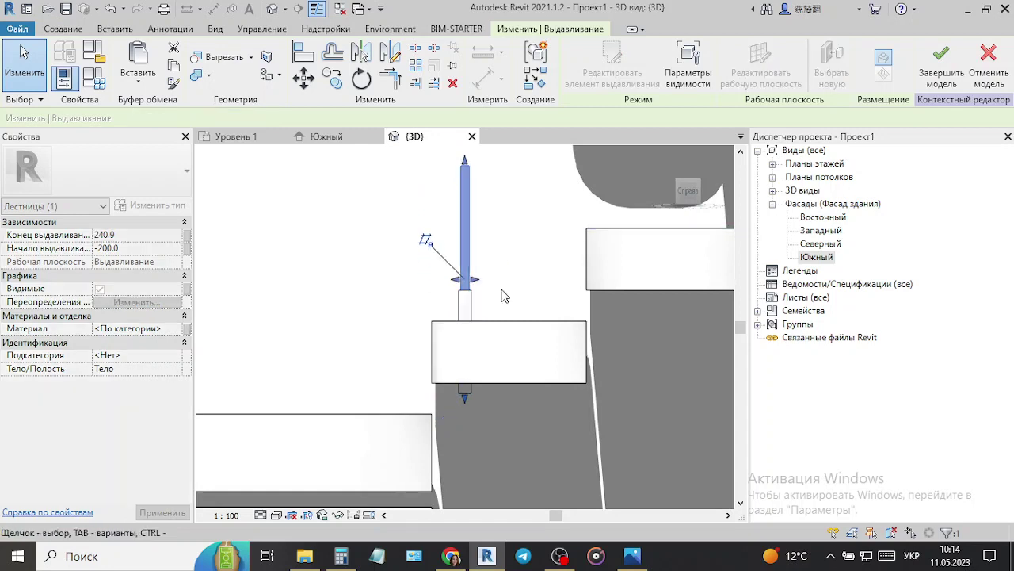
scroll(522, 359, down, 3)
scroll(476, 380, down, 2)
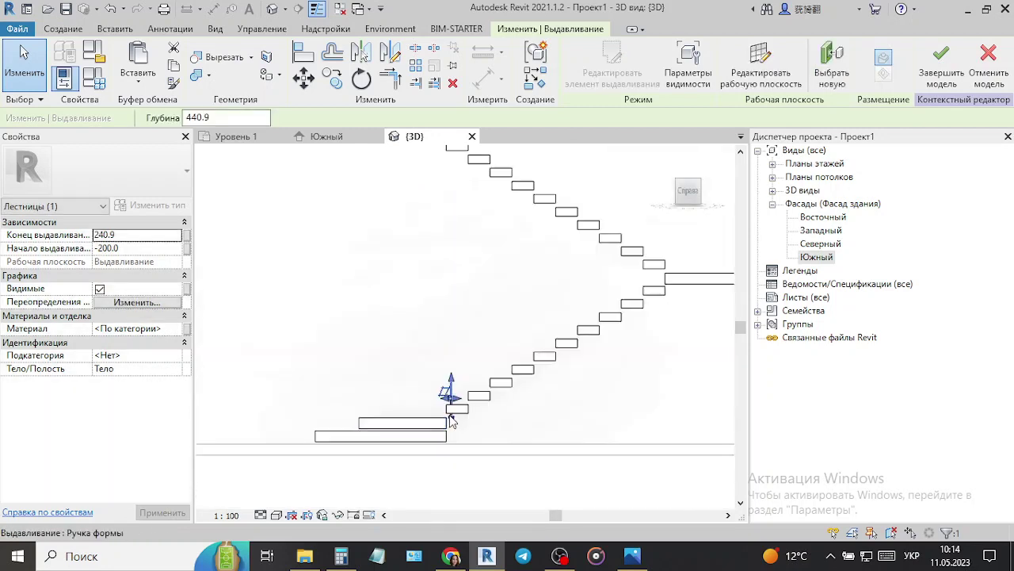
scroll(450, 367, down, 1)
drag(449, 367, 449, 198)
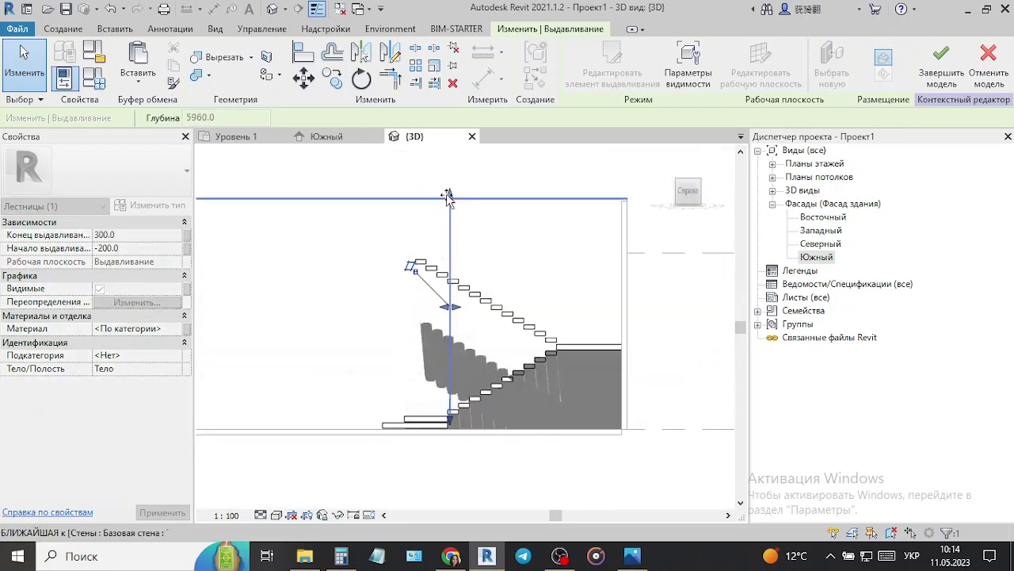
- Delete the grey shaded element from the view
click(564, 266)
click(507, 381)
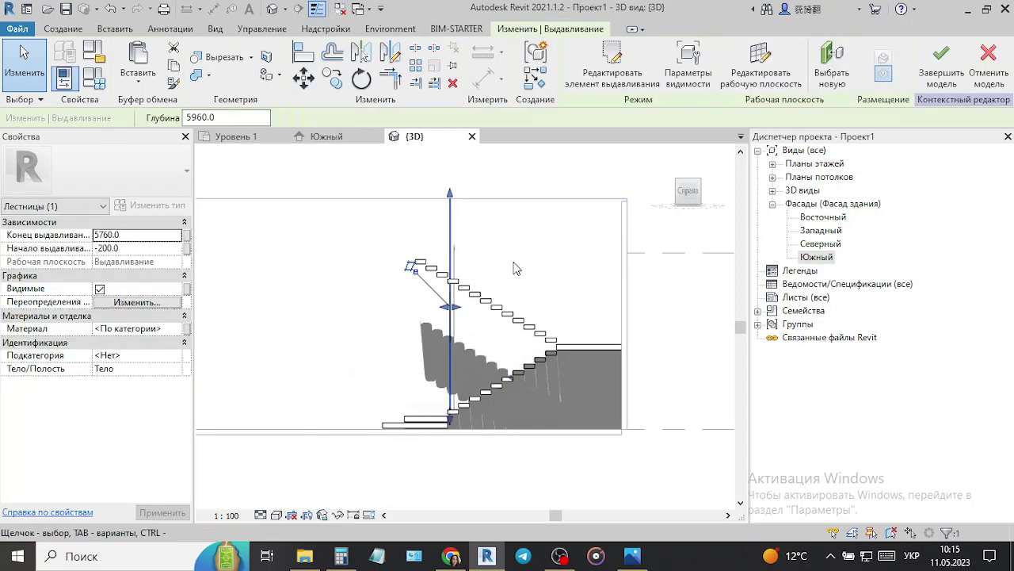
key(Delete)
scroll(463, 382, up, 5)
scroll(463, 383, up, 3)
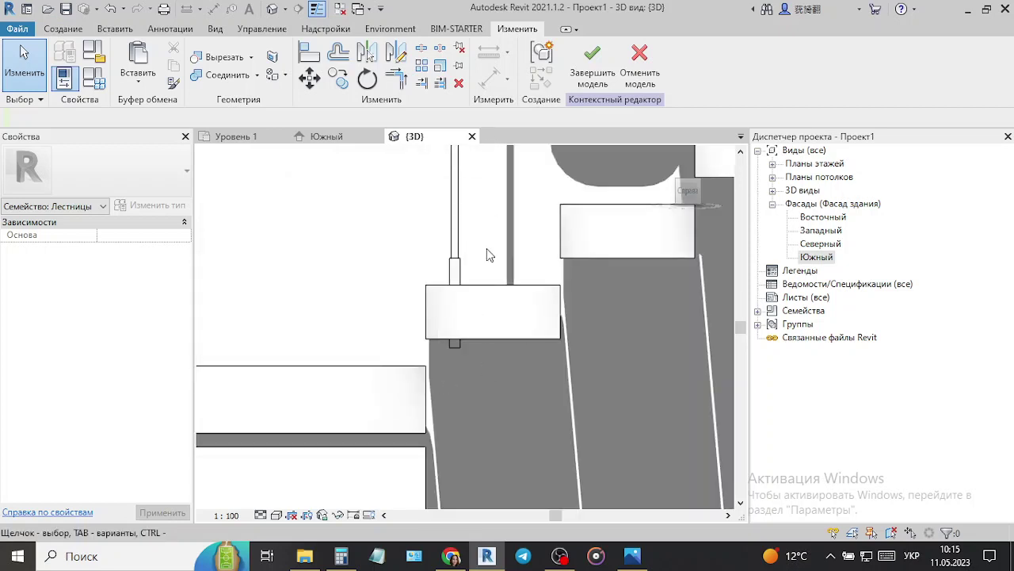
- Select the vertical rod and start Mirror – Draw Axis in the 3D view
mouse_move(477, 232)
mouse_down()
mouse_move(432, 286)
mouse_move(432, 305)
mouse_up()
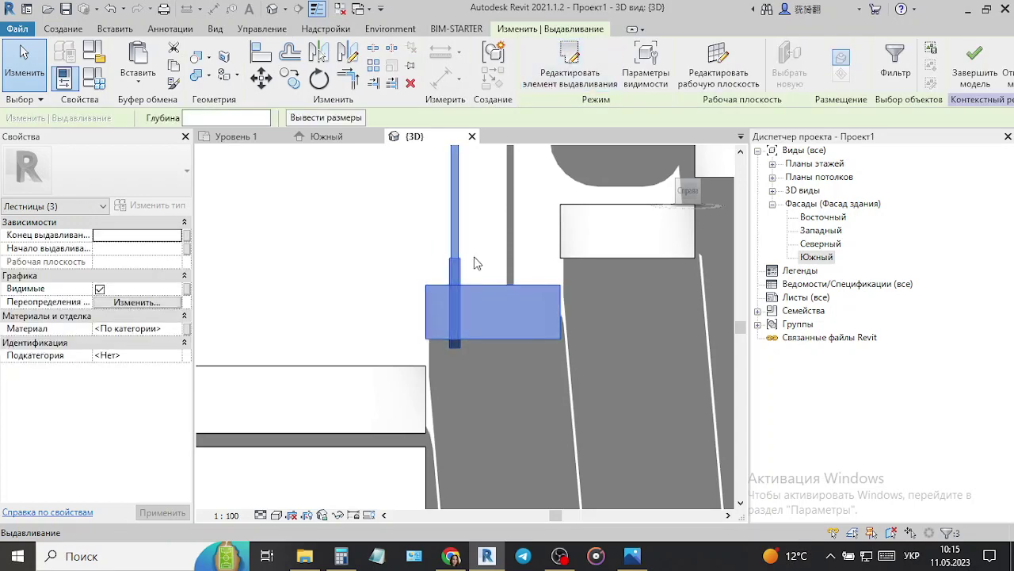
key(Escape)
click(456, 240)
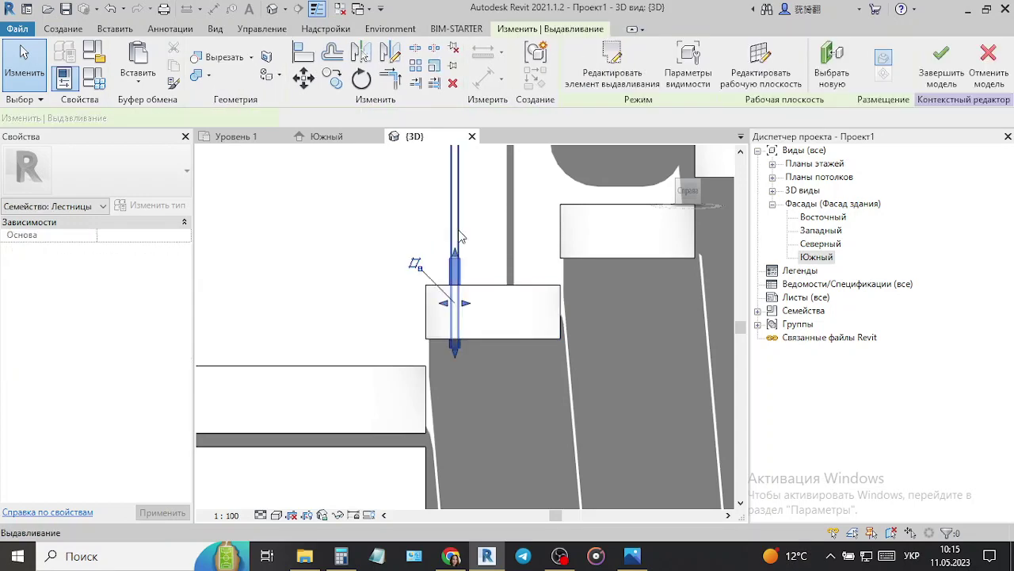
click(319, 52)
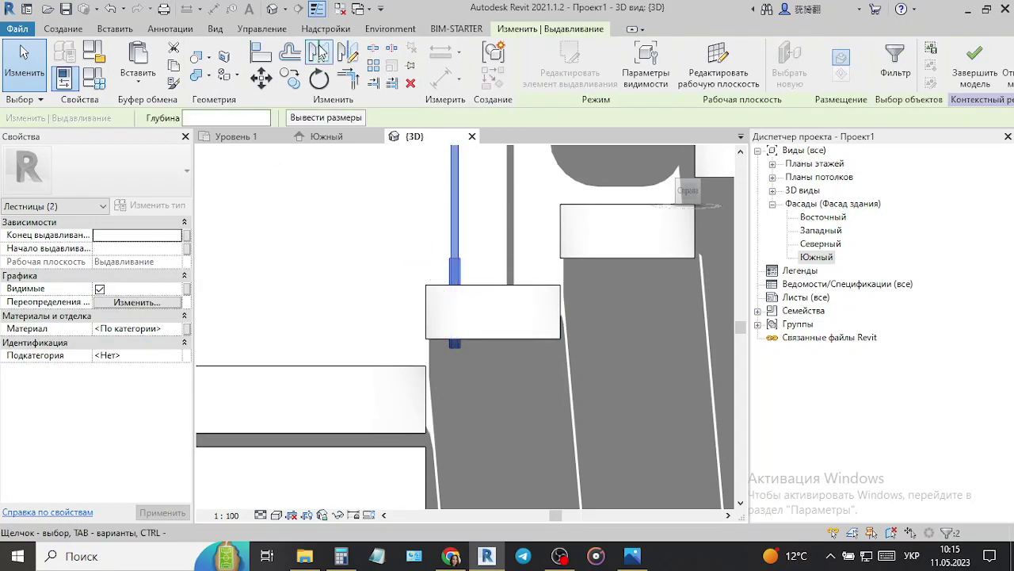
click(346, 54)
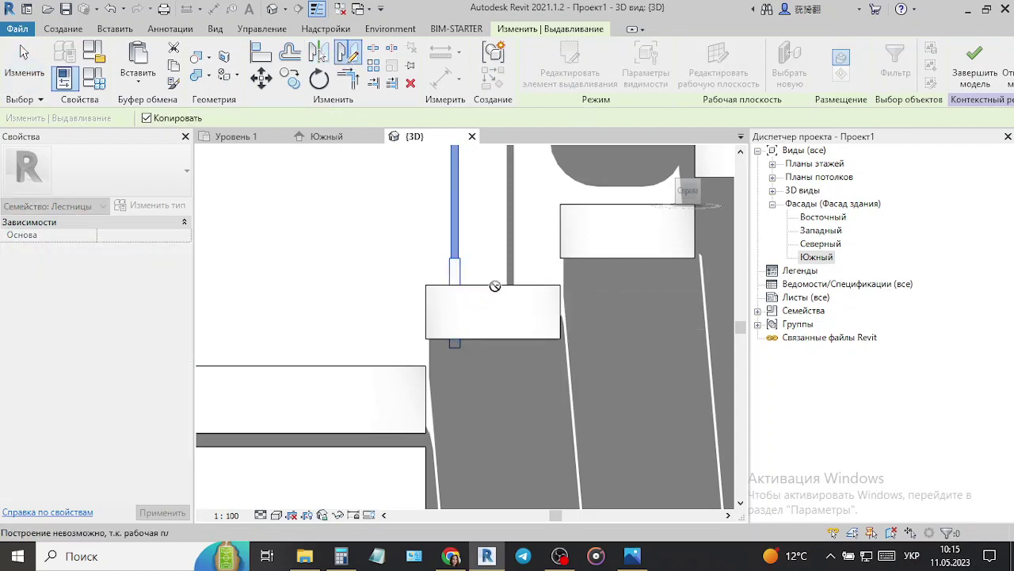
shift+middle_drag(484, 284, 483, 319)
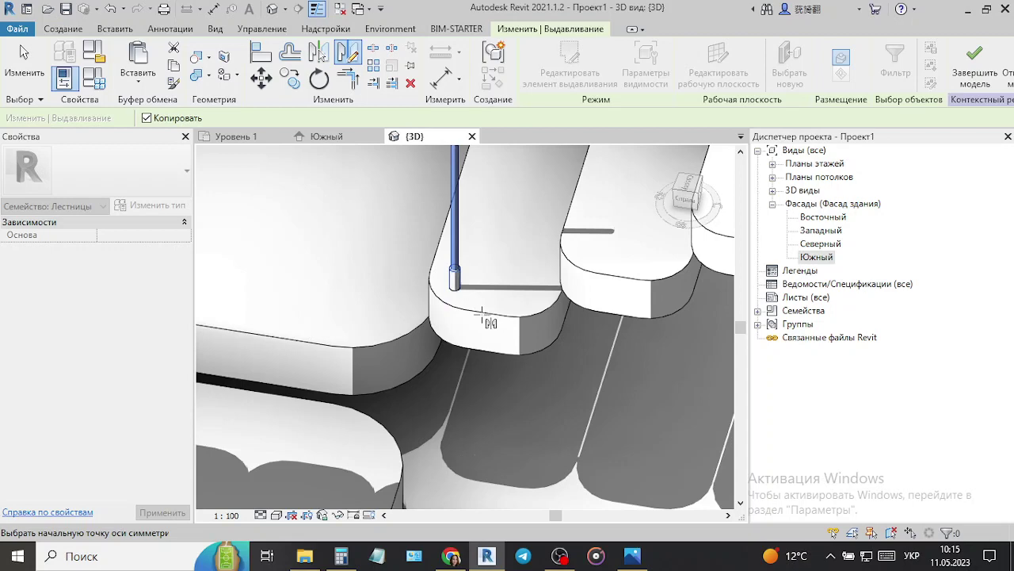
click(687, 191)
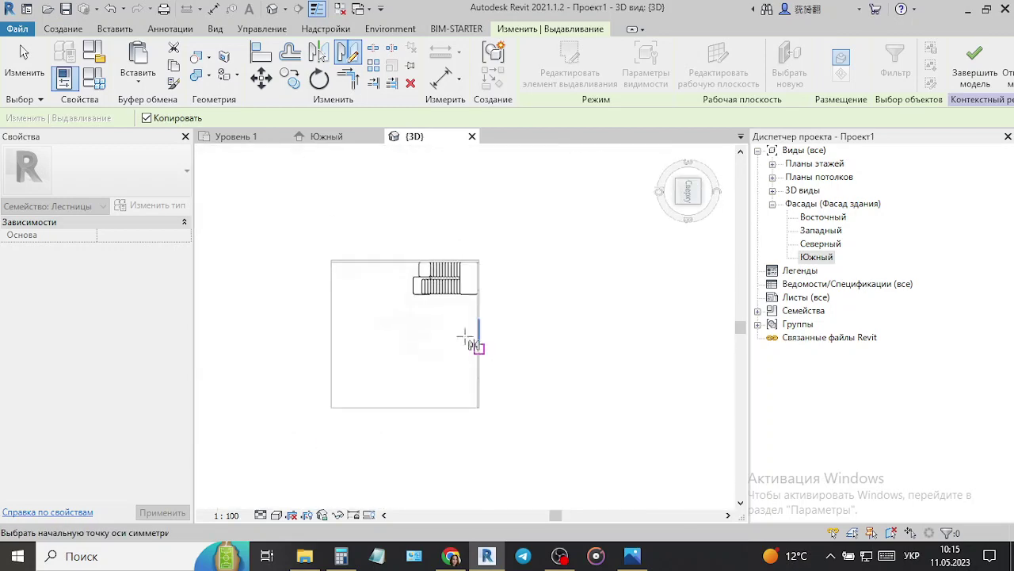
shift+middle_drag(467, 341, 473, 358)
- Switch to the Уровень 1 floor plan, zoom in, and cancel the mirror
click(236, 136)
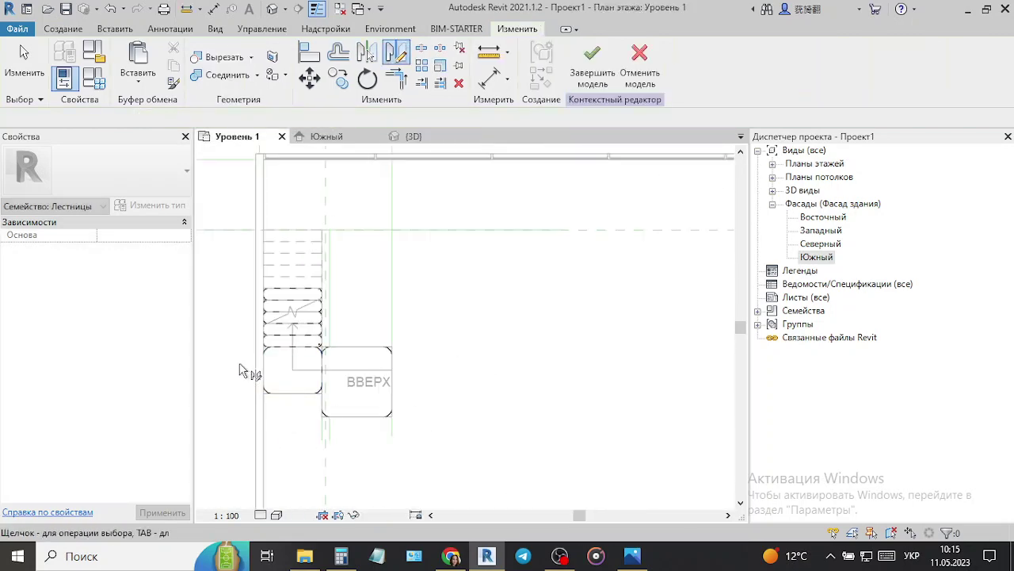
scroll(326, 343, up, 2)
scroll(328, 341, up, 3)
scroll(328, 341, up, 2)
scroll(317, 349, up, 1)
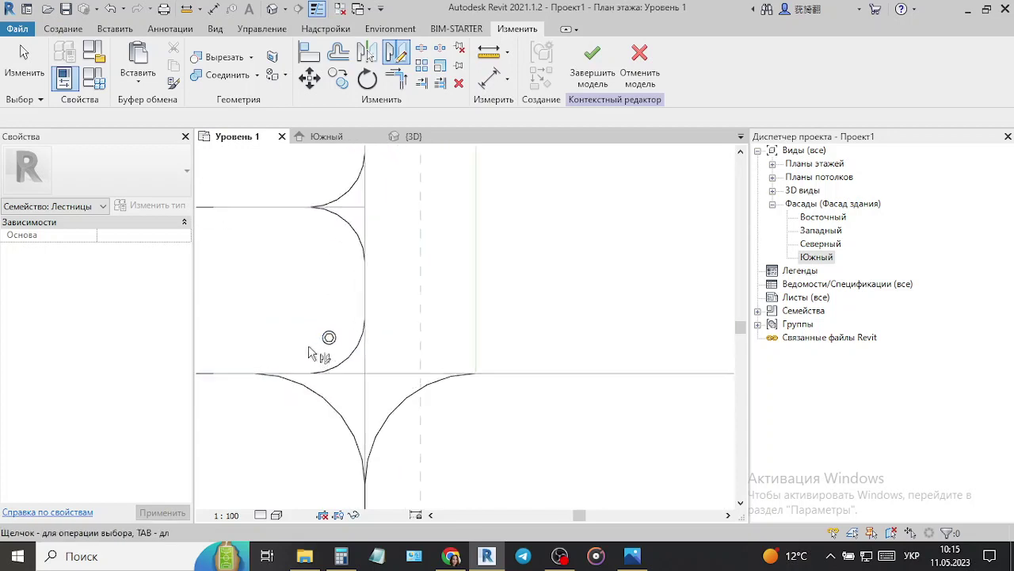
scroll(308, 346, up, 2)
key(Escape)
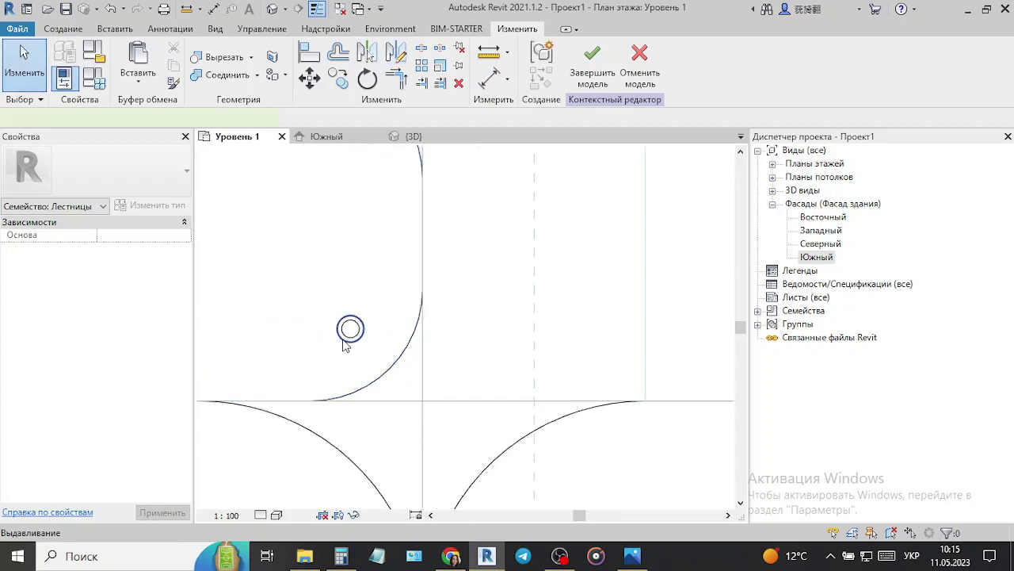
- Mirror a copy of the rod across an axis drawn through the tread's centre
click(344, 342)
scroll(343, 341, up, 2)
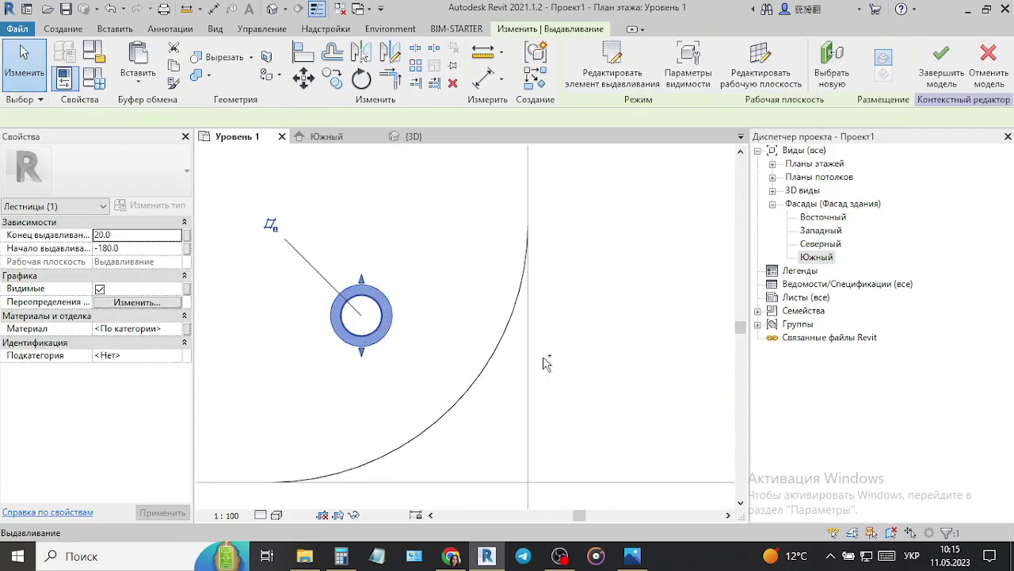
scroll(545, 363, down, 3)
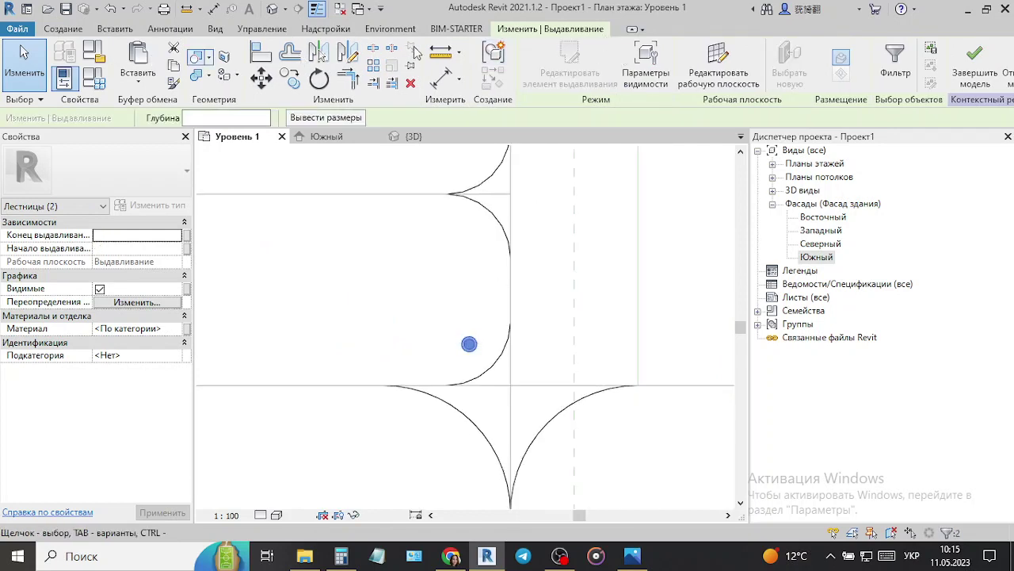
click(354, 56)
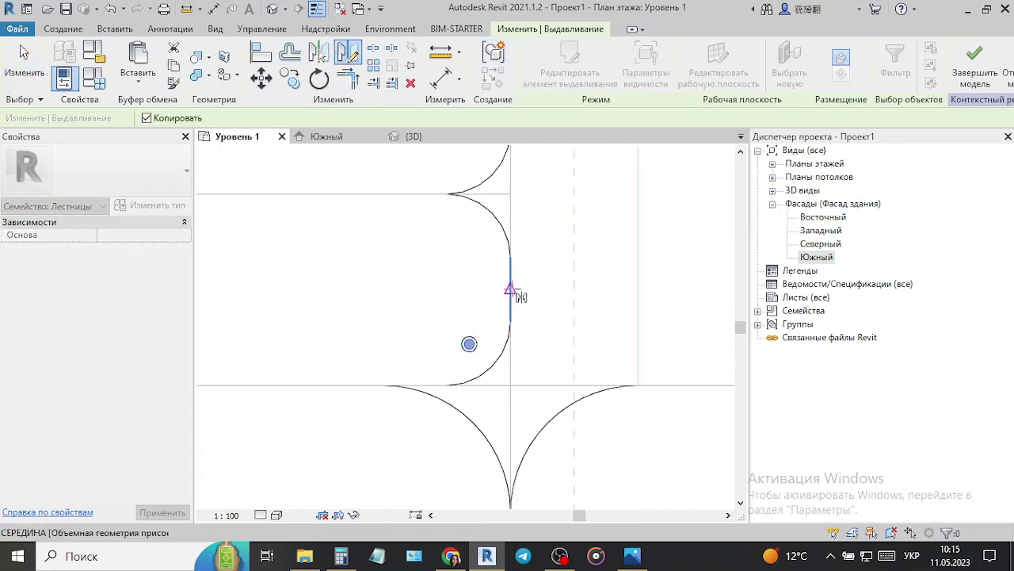
click(446, 289)
click(525, 355)
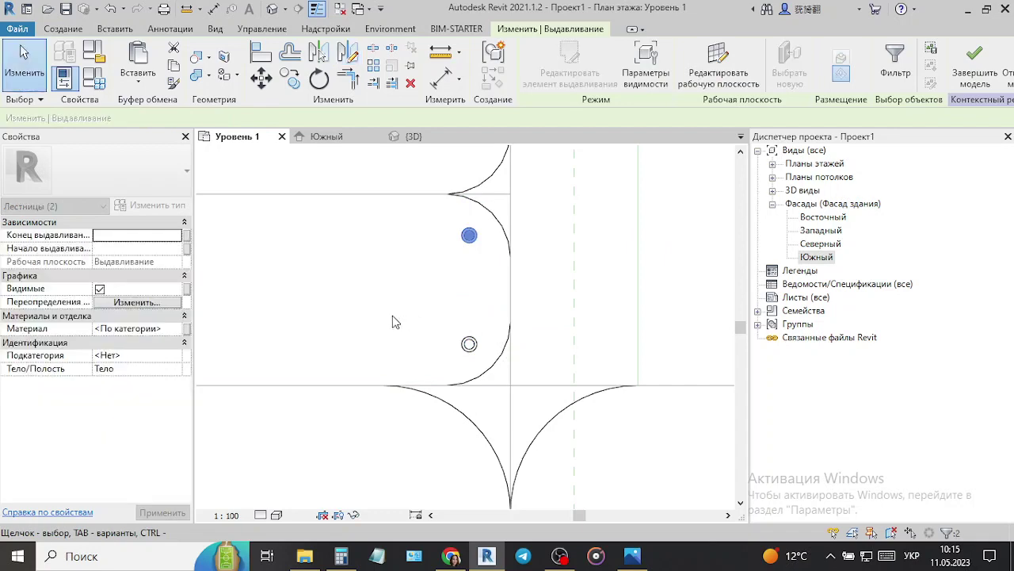
scroll(492, 356, down, 3)
scroll(492, 356, down, 2)
scroll(492, 356, down, 2)
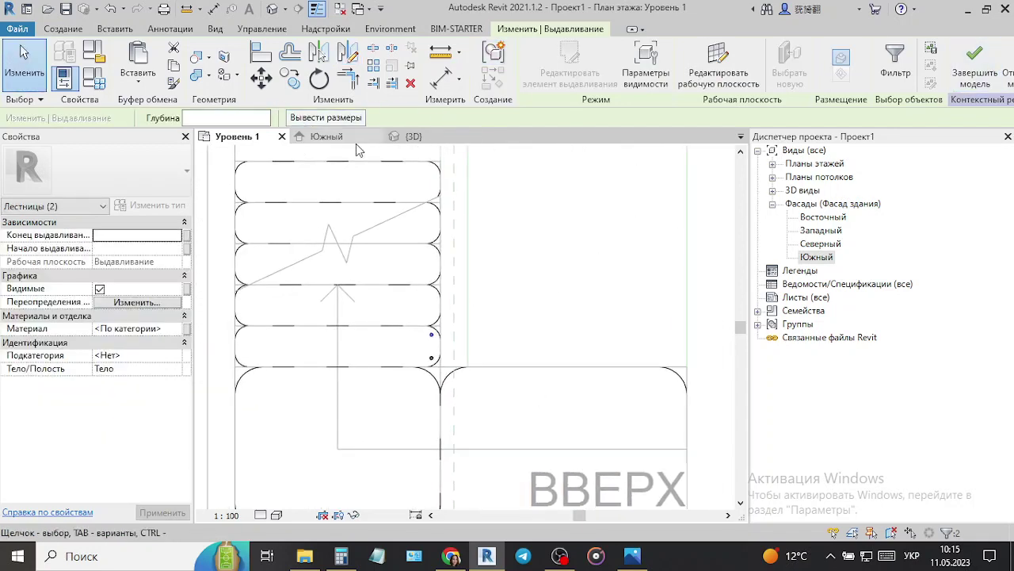
- Open the {3D} view and look at the stair from the Right, zoomed in
click(409, 138)
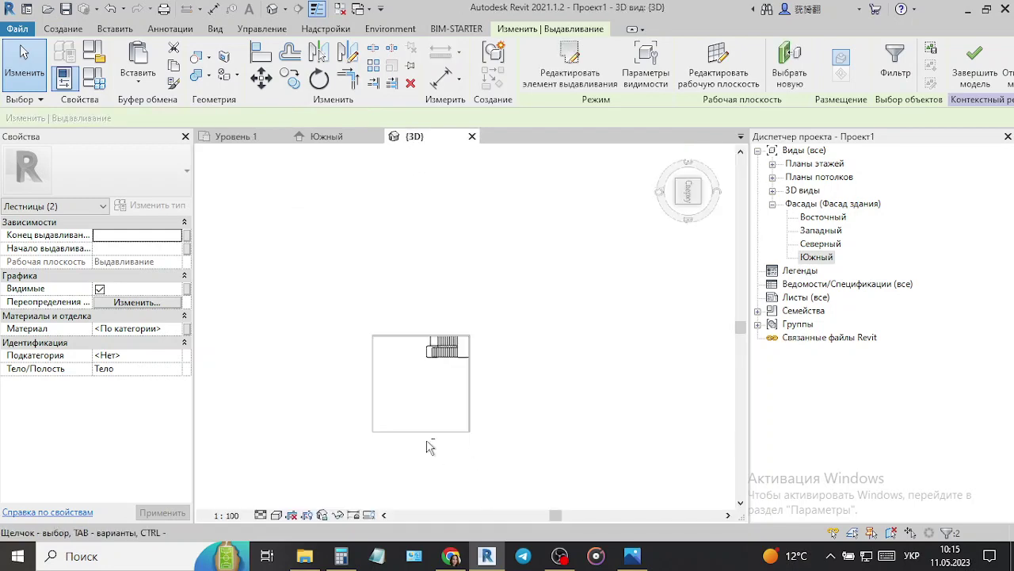
shift+middle_drag(425, 443, 463, 388)
scroll(463, 389, up, 3)
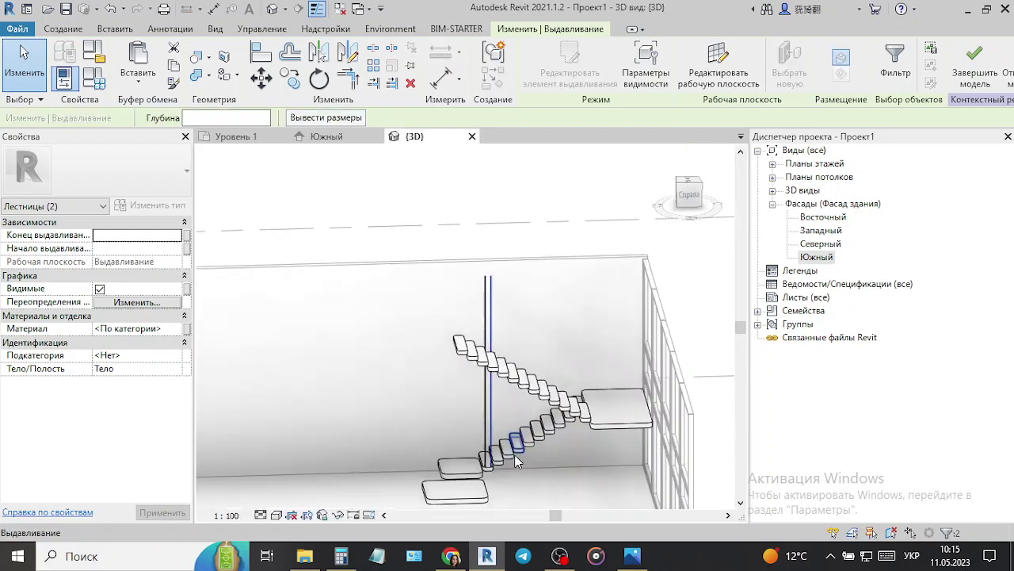
scroll(505, 488, up, 3)
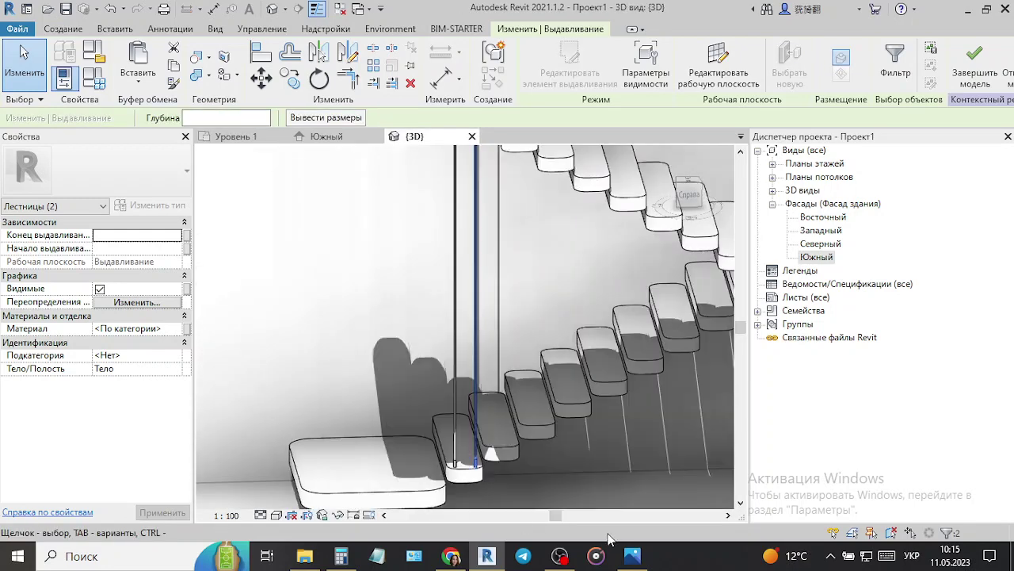
key(Escape)
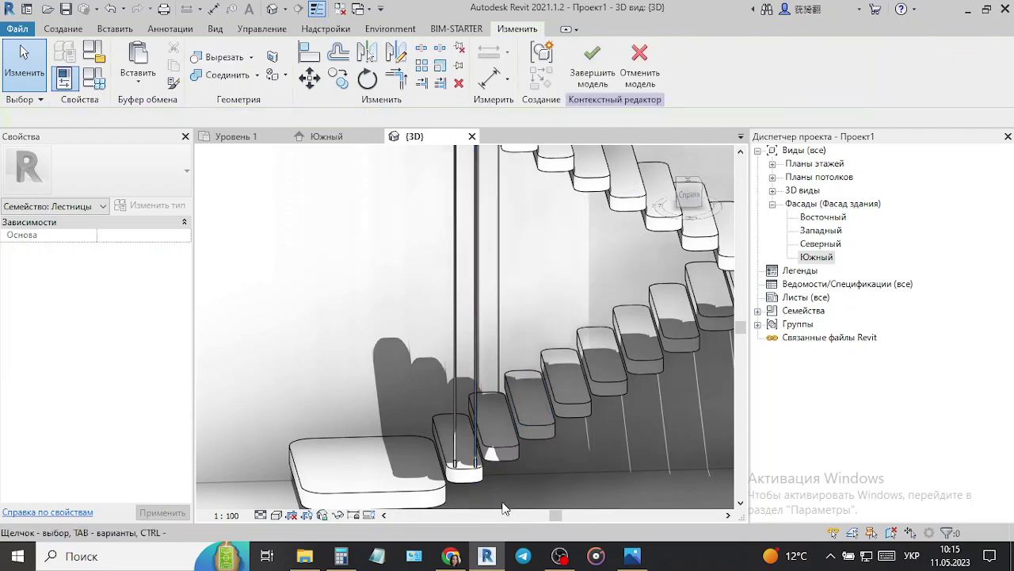
scroll(472, 497, up, 3)
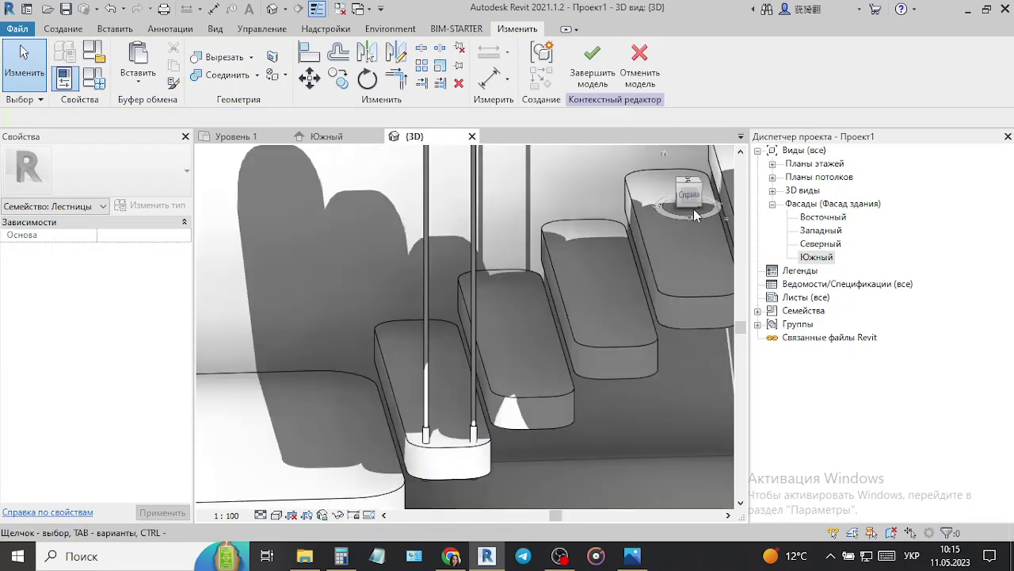
click(689, 196)
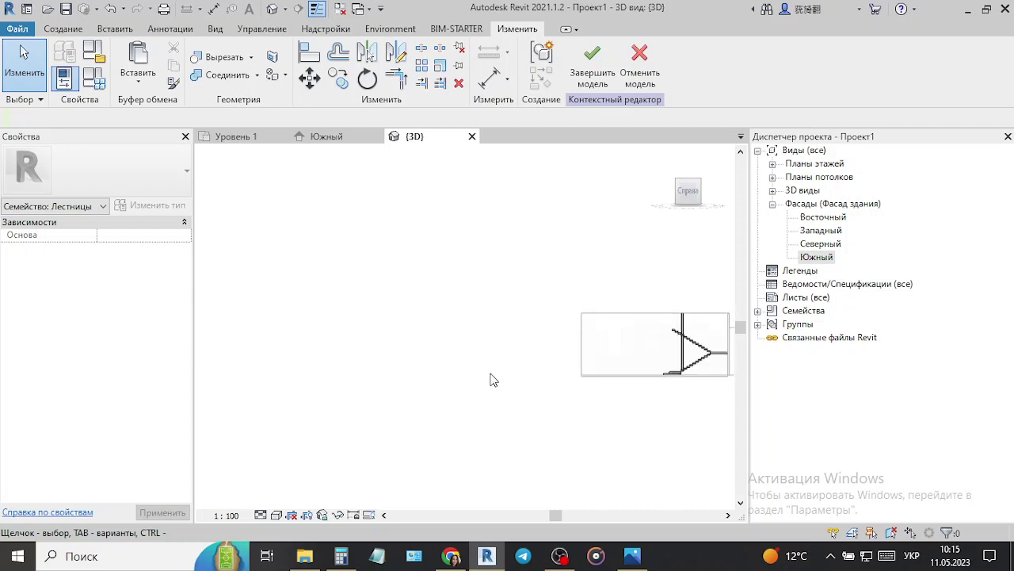
scroll(504, 383, up, 2)
scroll(475, 357, up, 2)
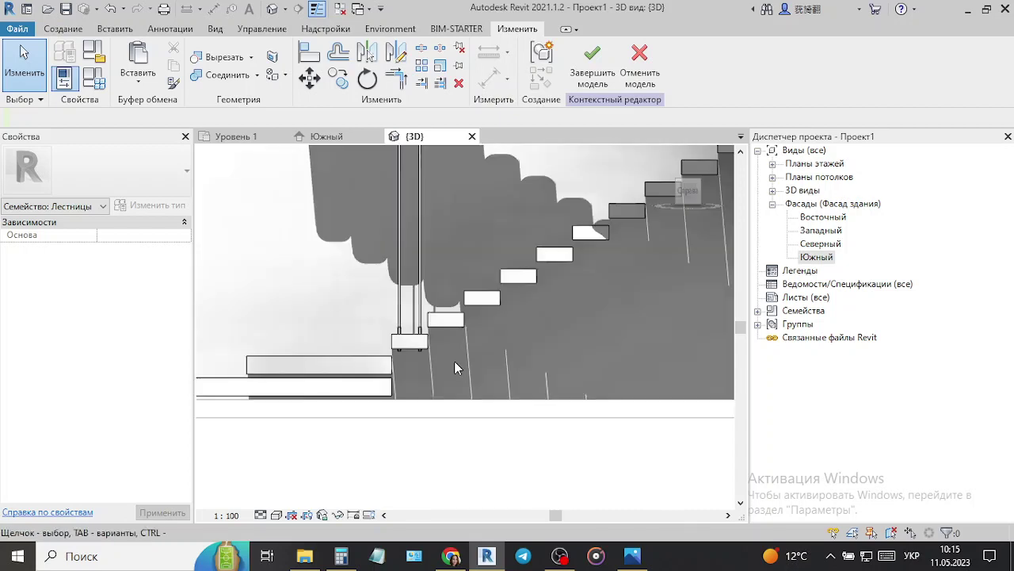
scroll(412, 325, up, 2)
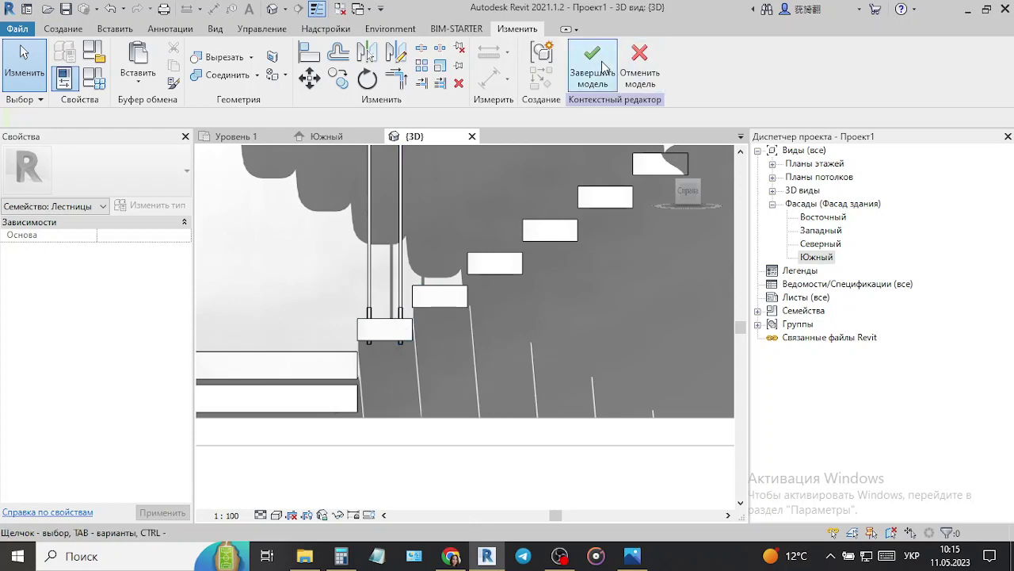
- Select both hanging rods of the lowest tread and start the Copy tool
click(398, 249)
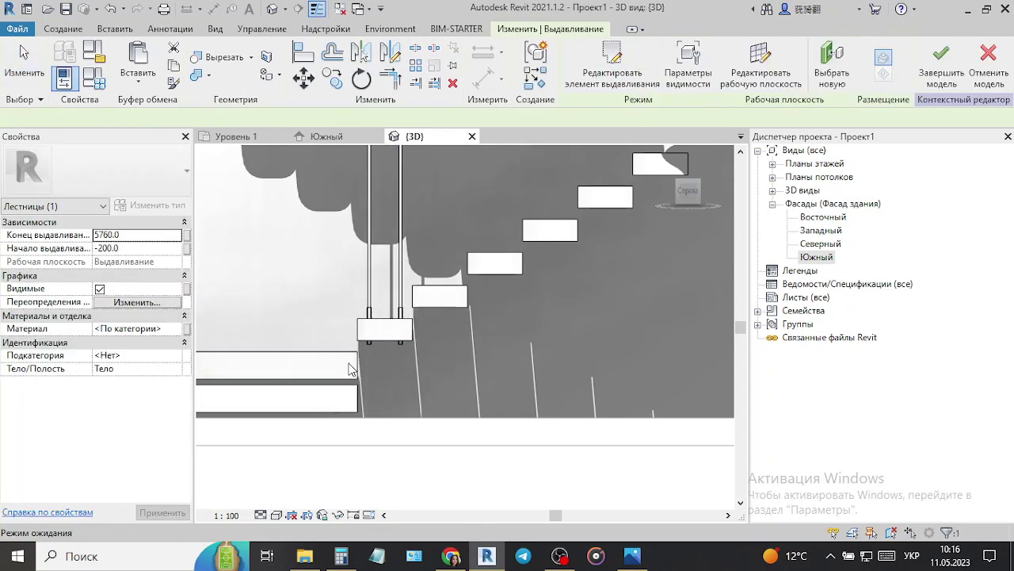
key(Escape)
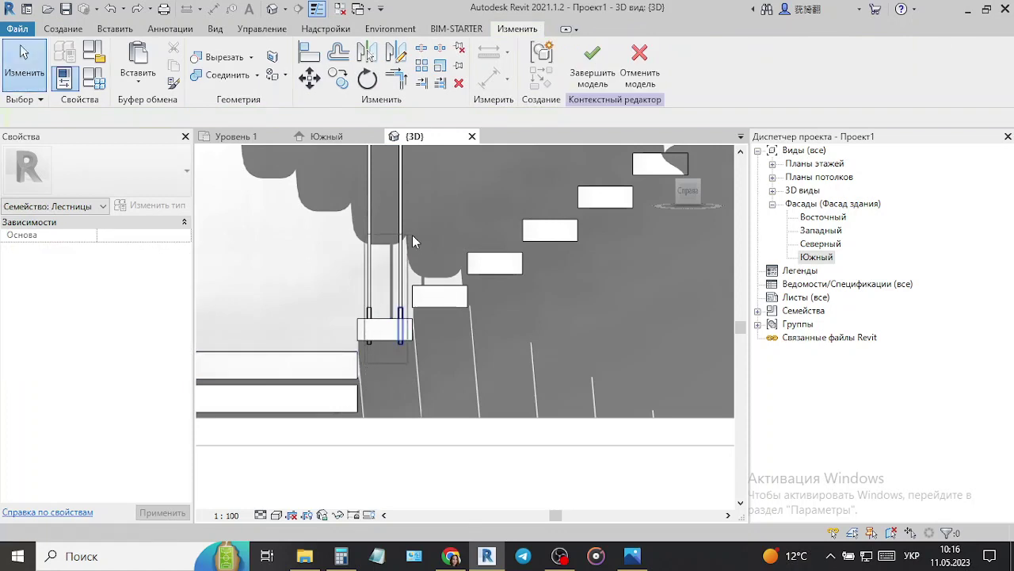
drag(348, 283, 412, 369)
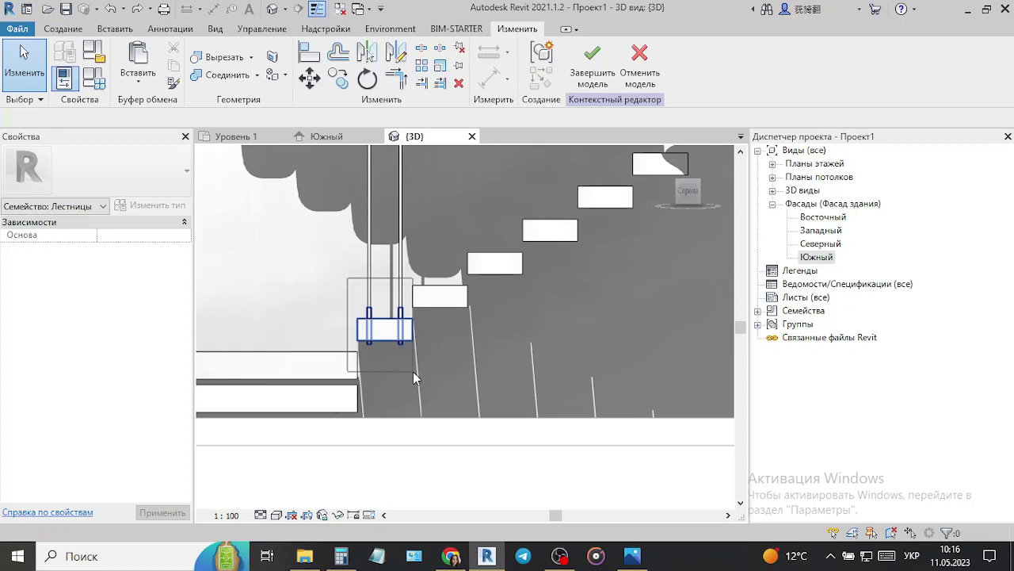
click(362, 346)
scroll(362, 347, up, 2)
scroll(370, 343, up, 1)
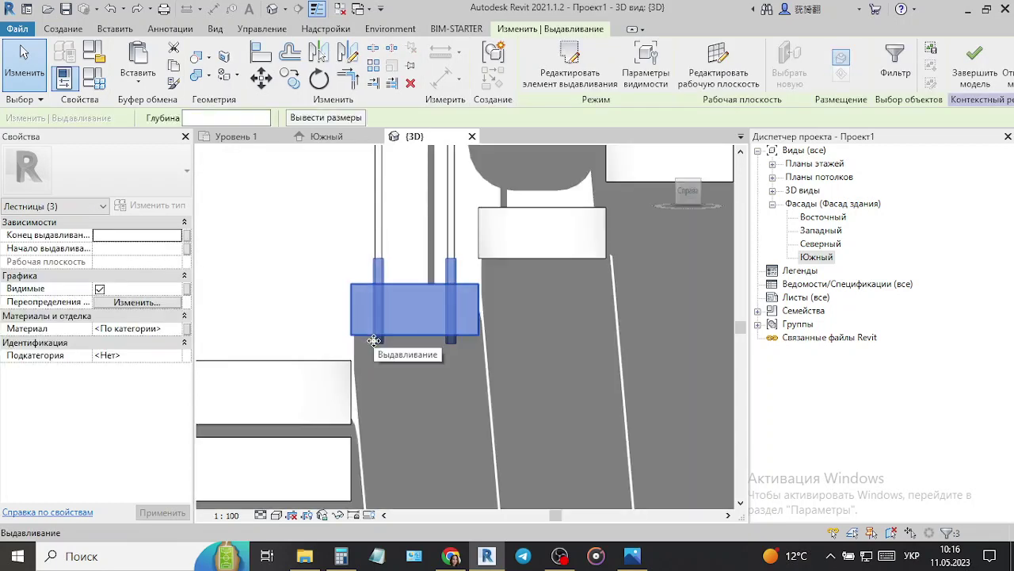
shift+click(364, 327)
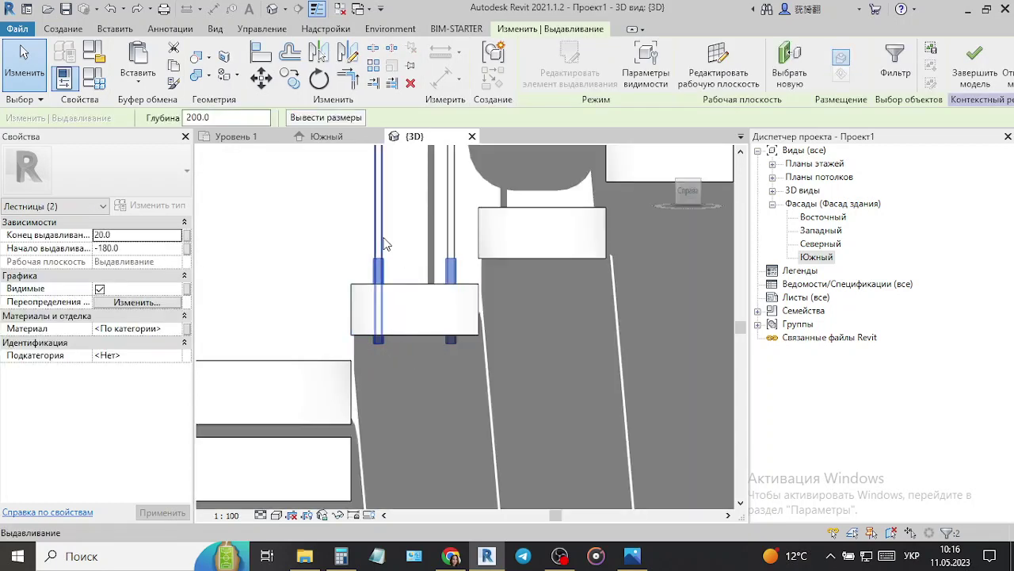
ctrl+click(457, 234)
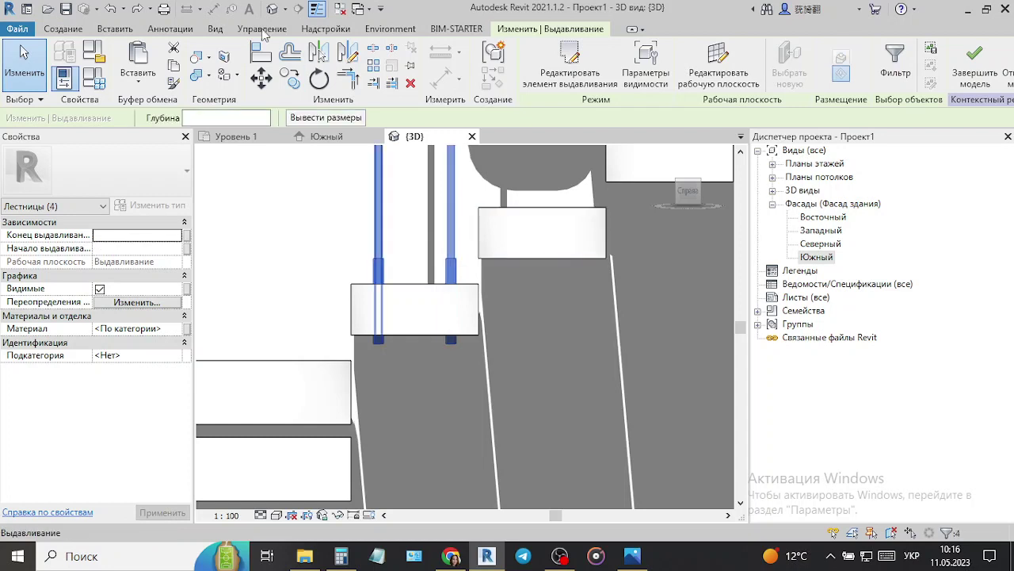
click(293, 76)
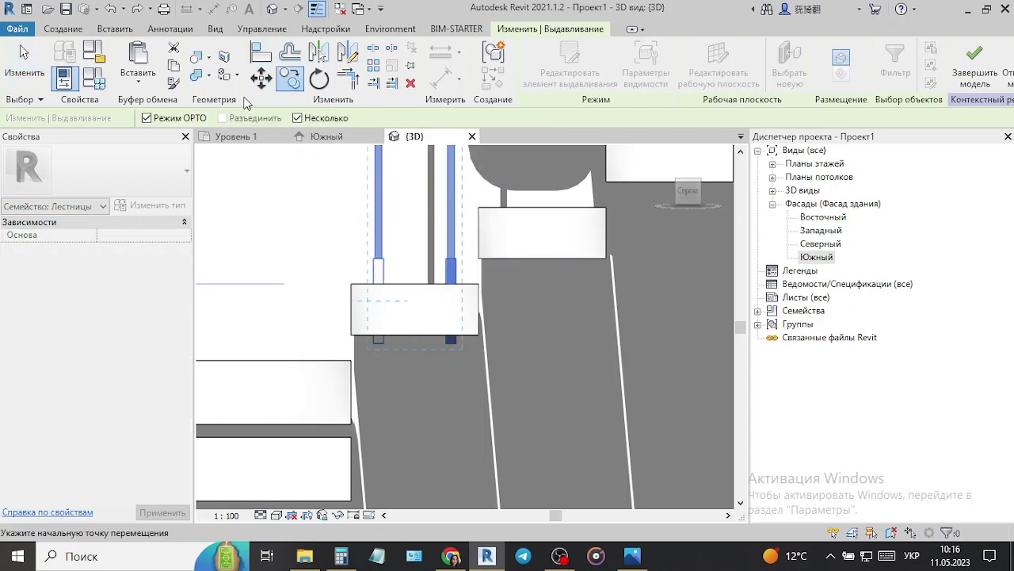
- Copy the rod pair from the tread's top-edge midpoint onto each tread up to the top of the flight
click(414, 283)
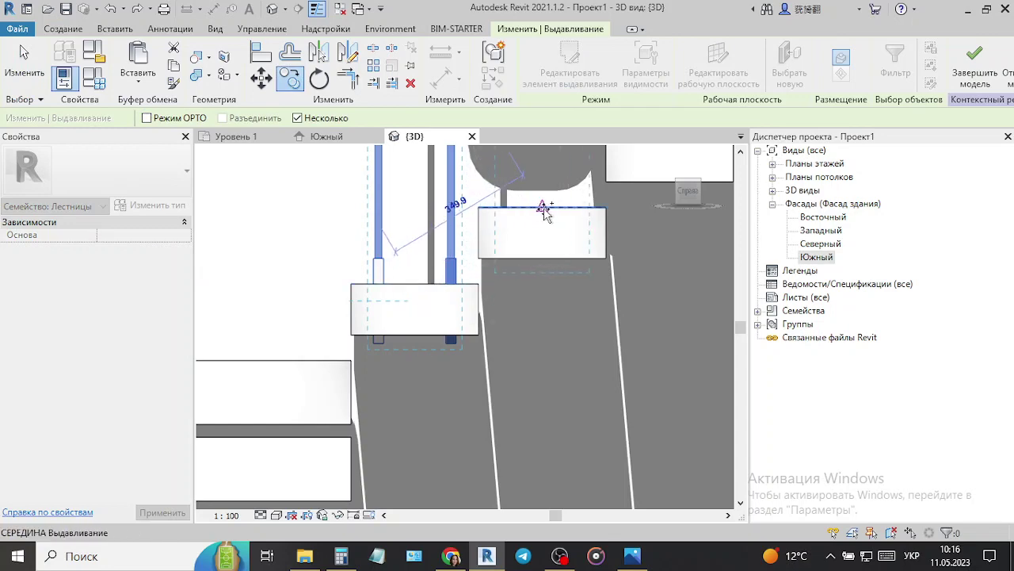
scroll(441, 366, down, 3)
click(510, 313)
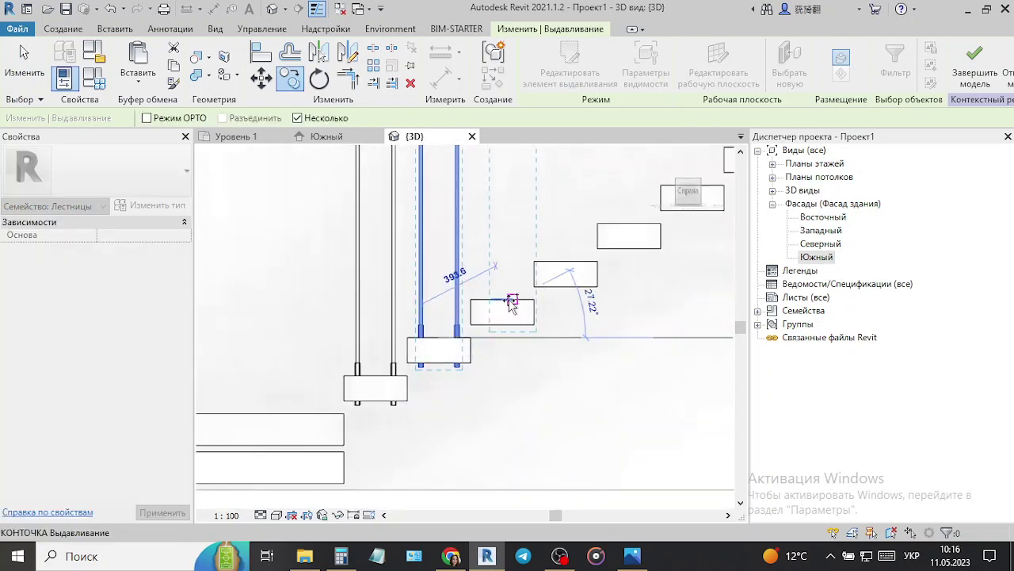
click(564, 263)
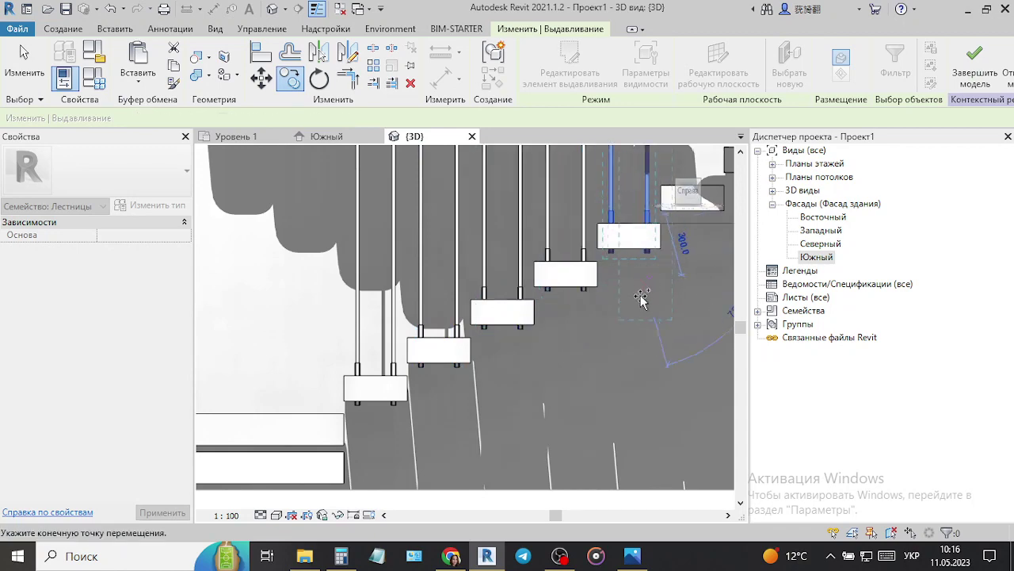
middle_drag(633, 226, 336, 412)
click(336, 412)
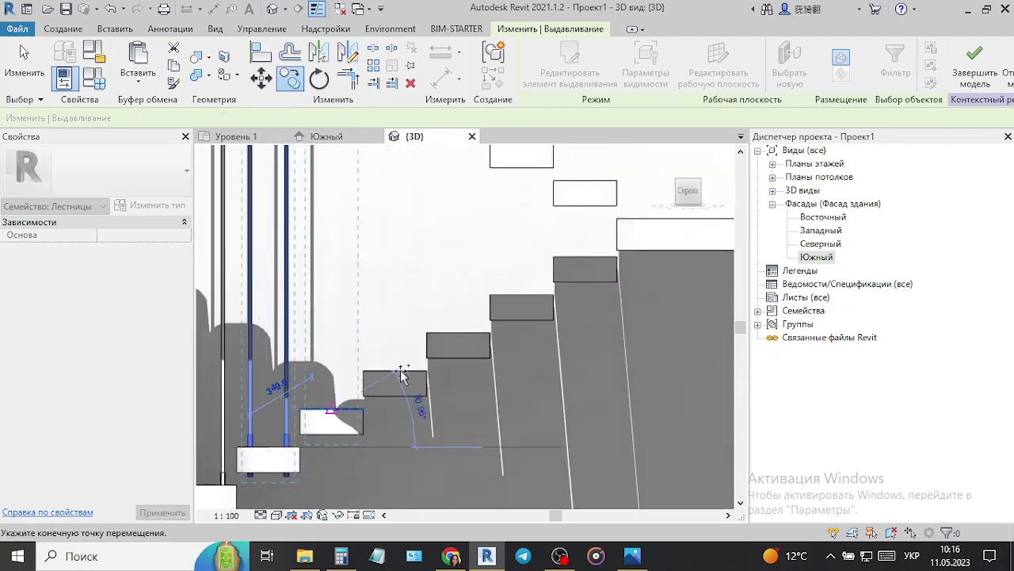
click(395, 371)
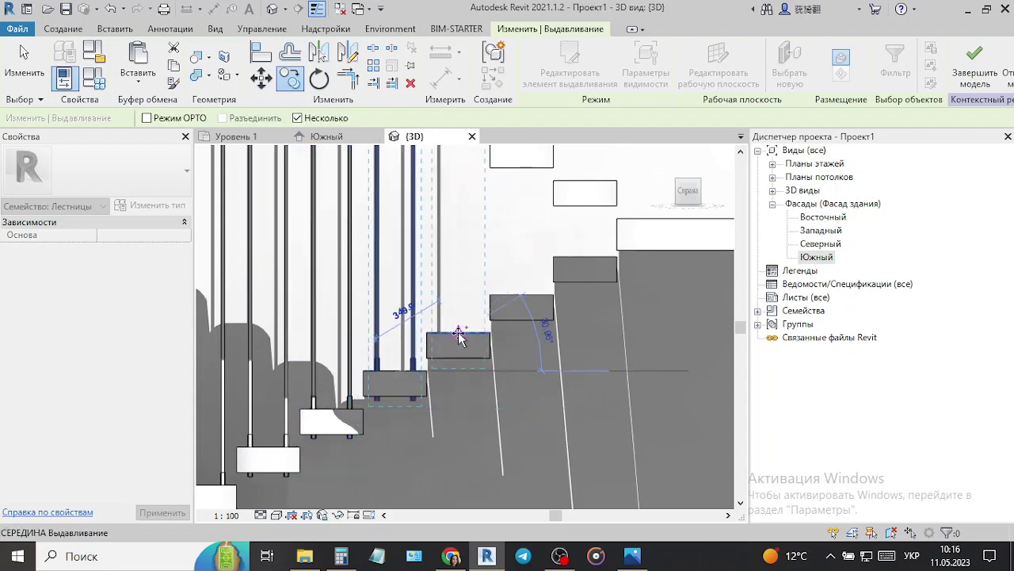
click(460, 331)
click(521, 293)
click(566, 262)
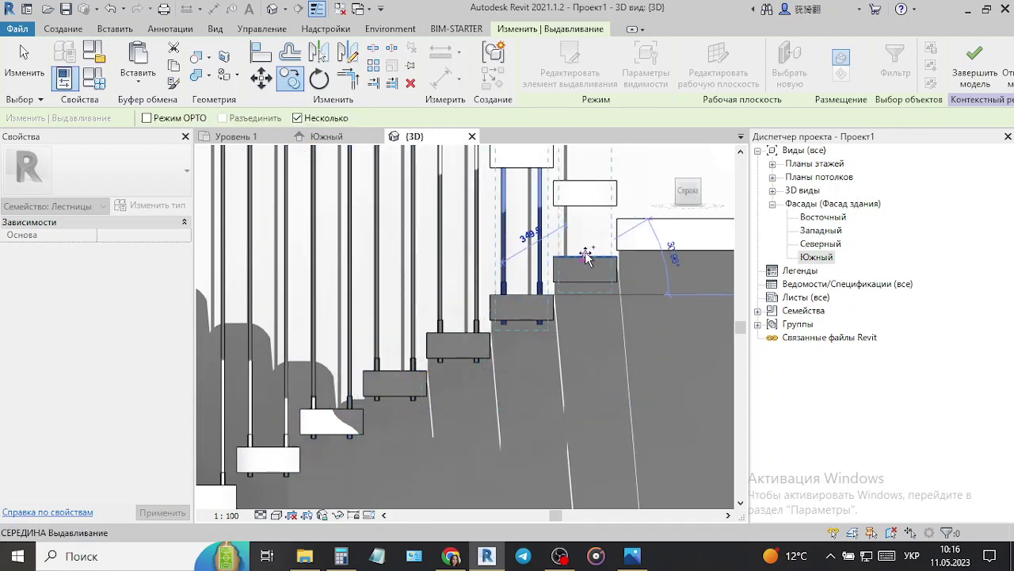
- Place further rod pair copies at points along the landing's front edge
middle_drag(585, 260, 508, 339)
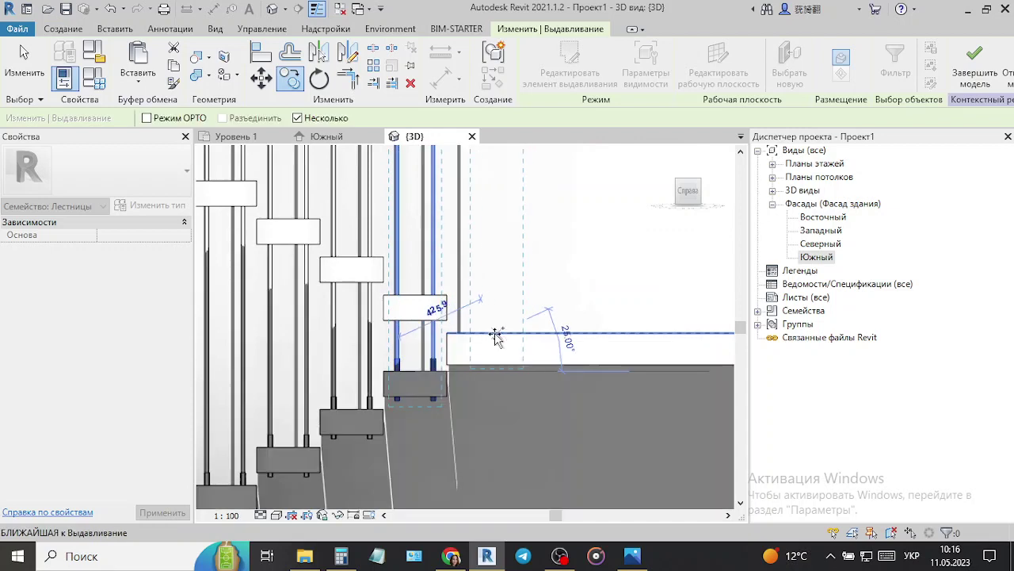
click(496, 335)
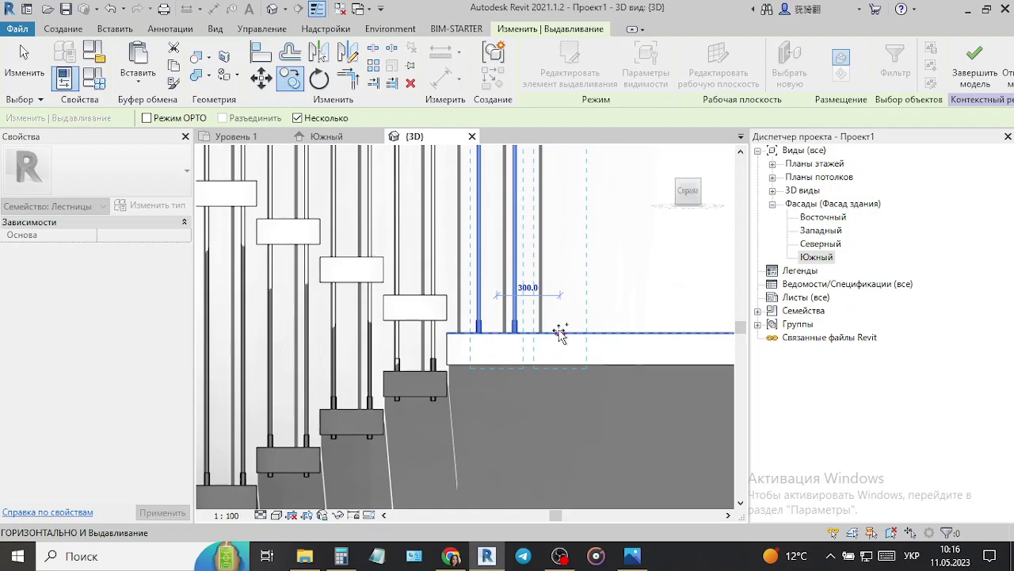
middle_drag(616, 335, 484, 372)
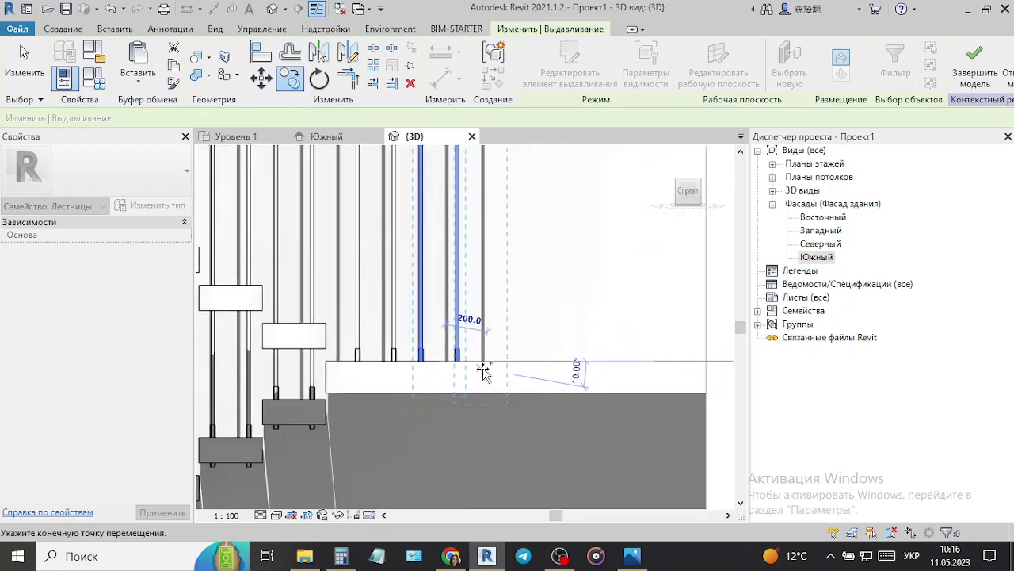
click(504, 362)
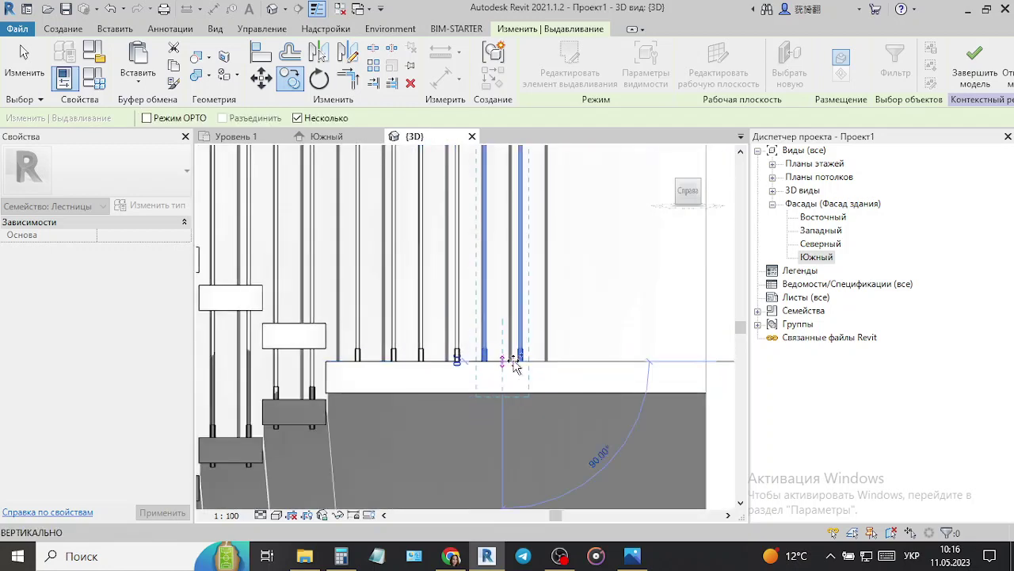
click(566, 363)
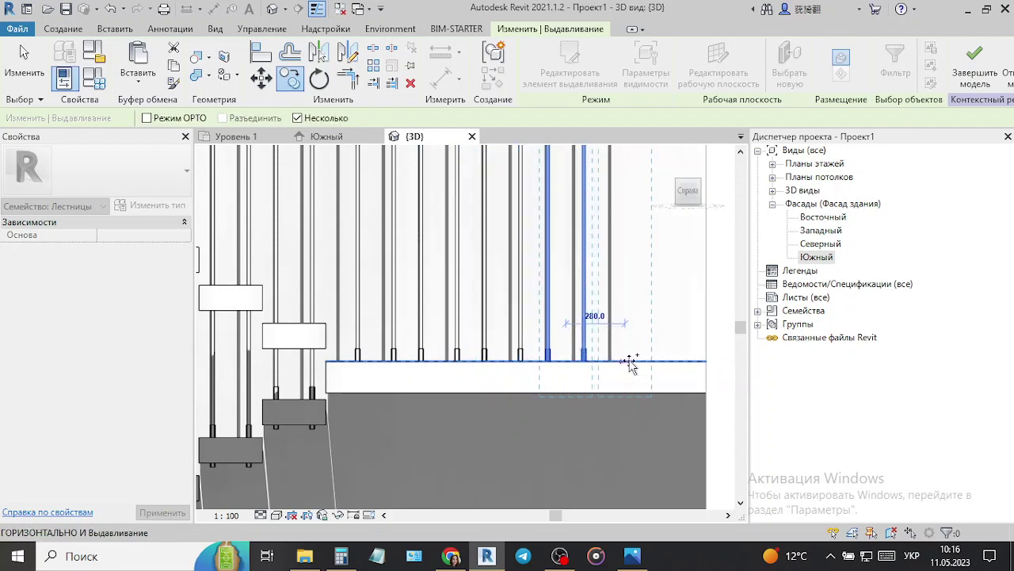
click(634, 363)
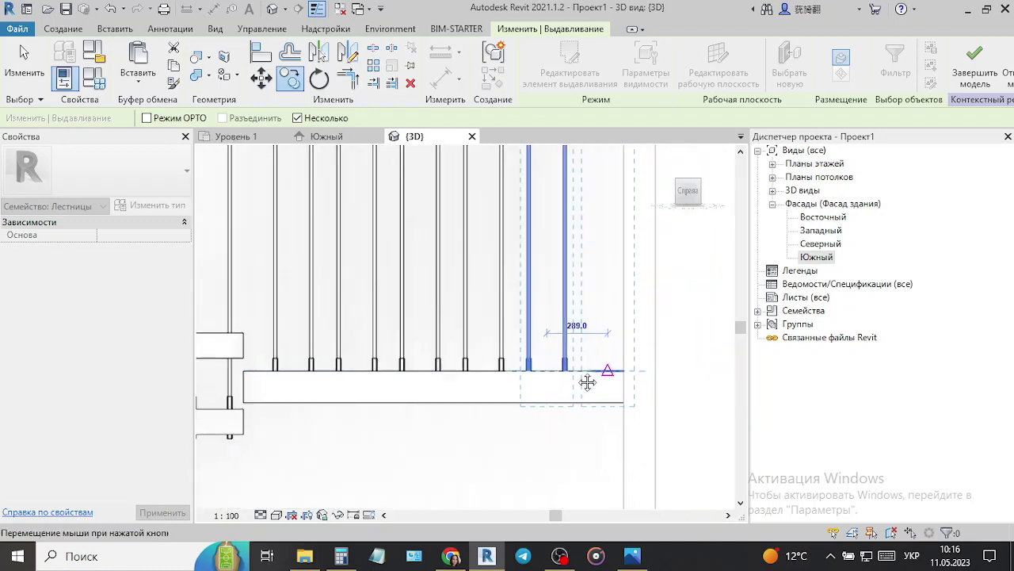
scroll(584, 380, up, 2)
scroll(582, 379, up, 1)
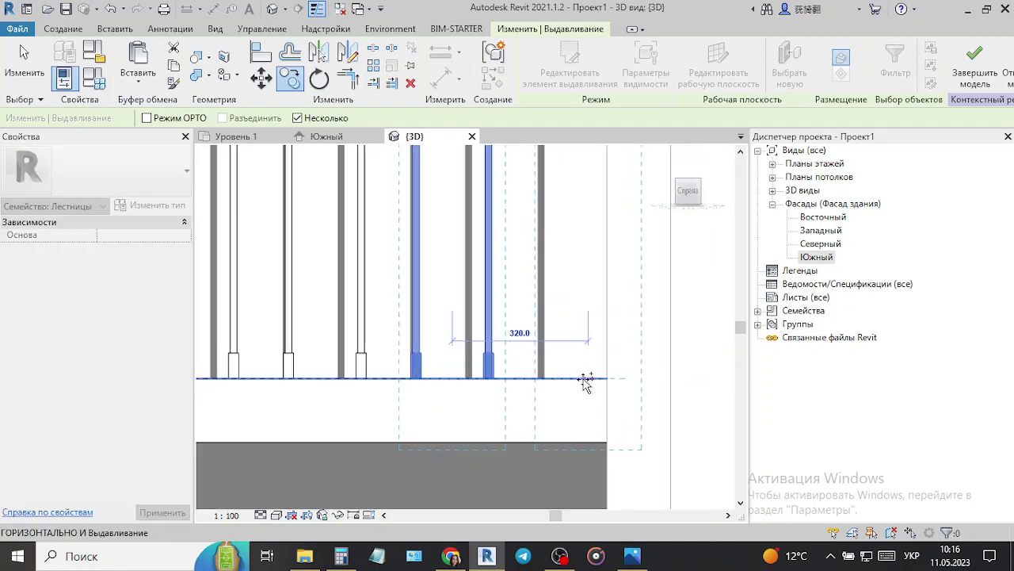
click(584, 379)
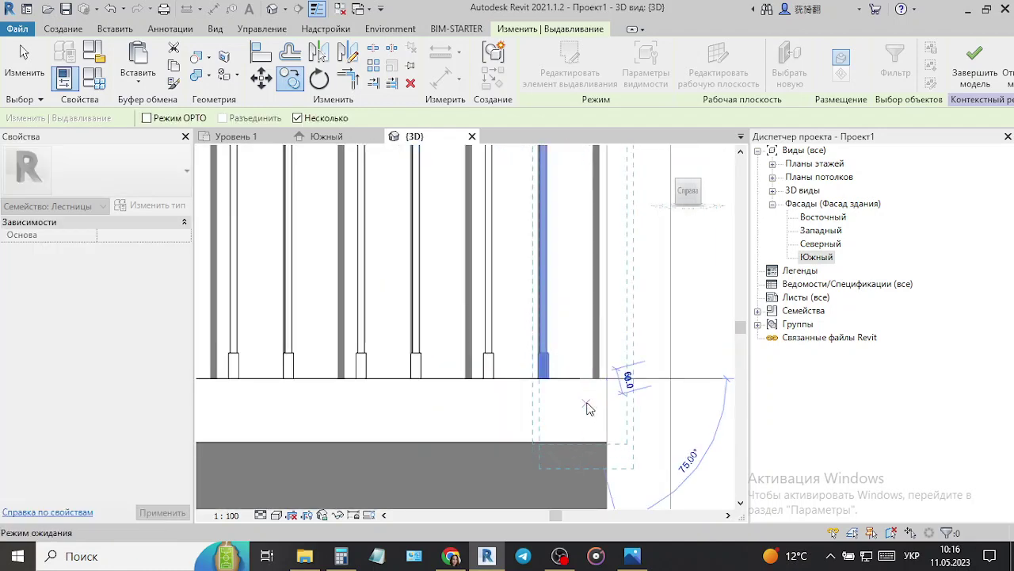
key(Escape)
key(Escape)
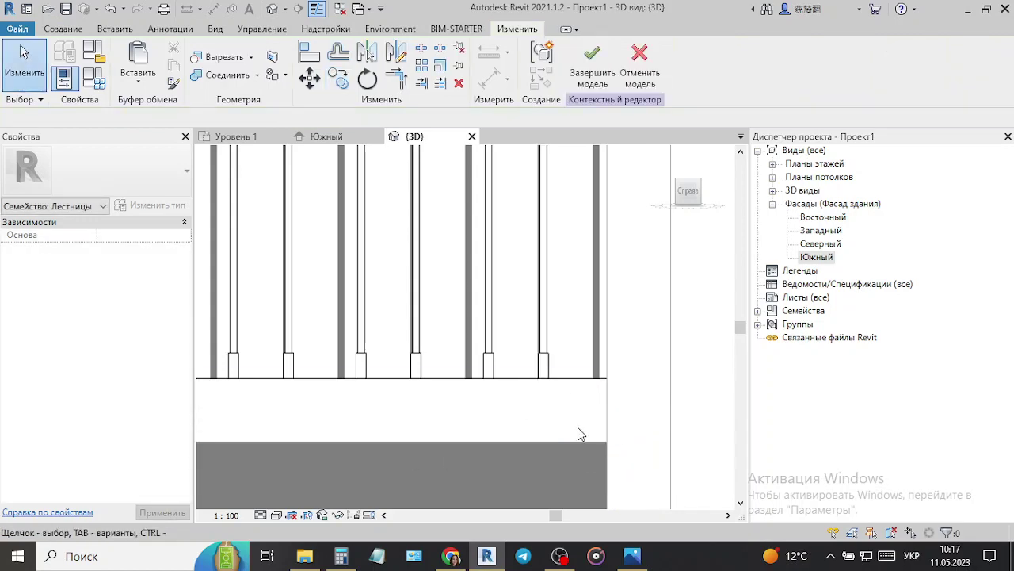
- Centre the stair and pick the horizontal line above it as the alignment reference
scroll(579, 429, down, 2)
scroll(598, 409, down, 2)
scroll(607, 385, down, 2)
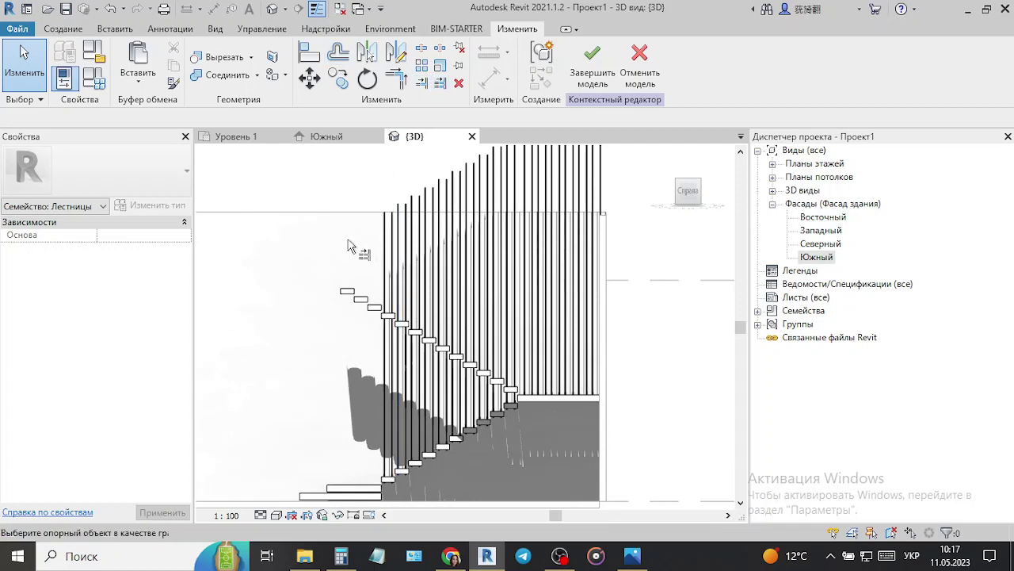
middle_drag(617, 165, 595, 262)
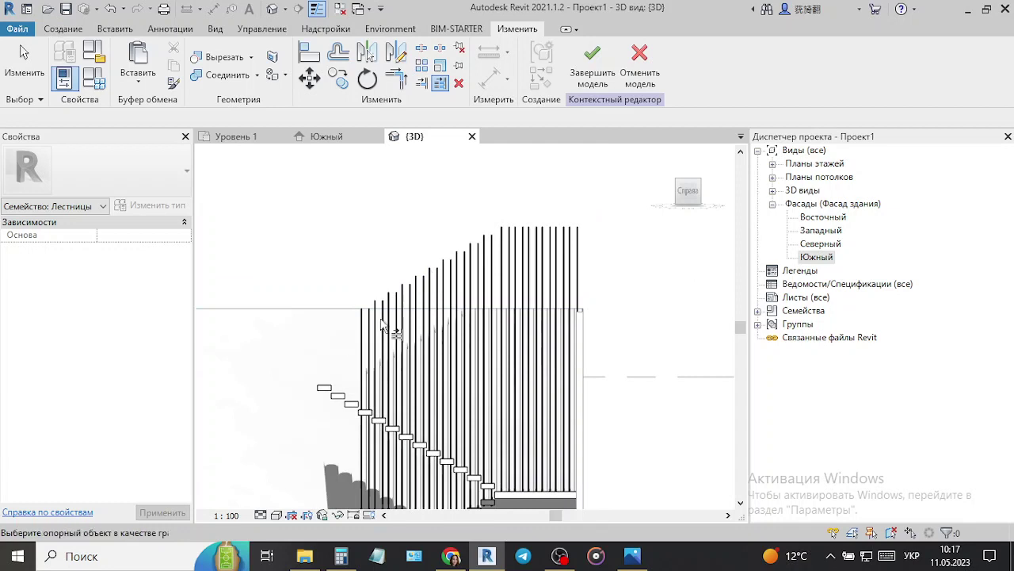
scroll(381, 325, up, 3)
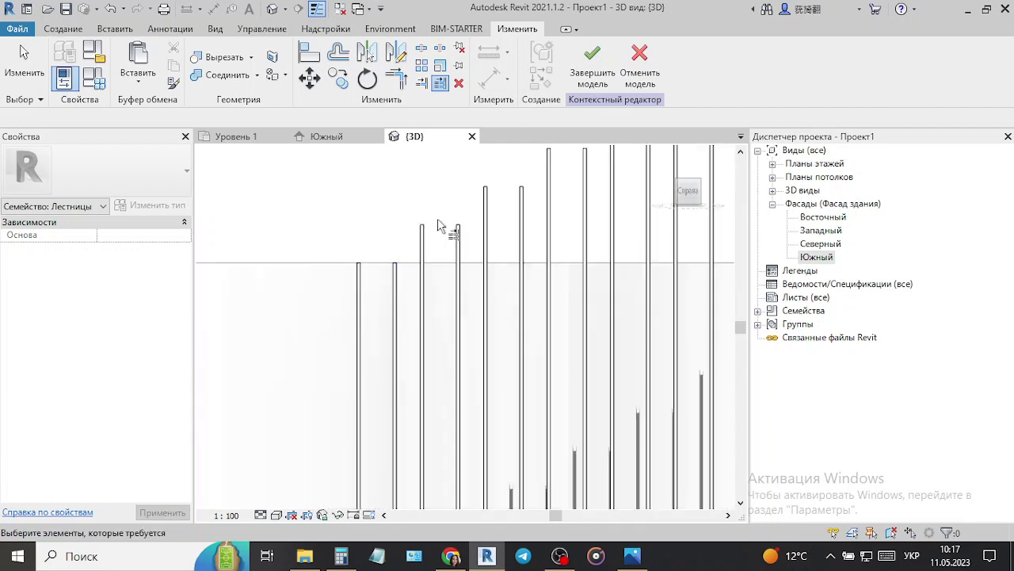
key(Escape)
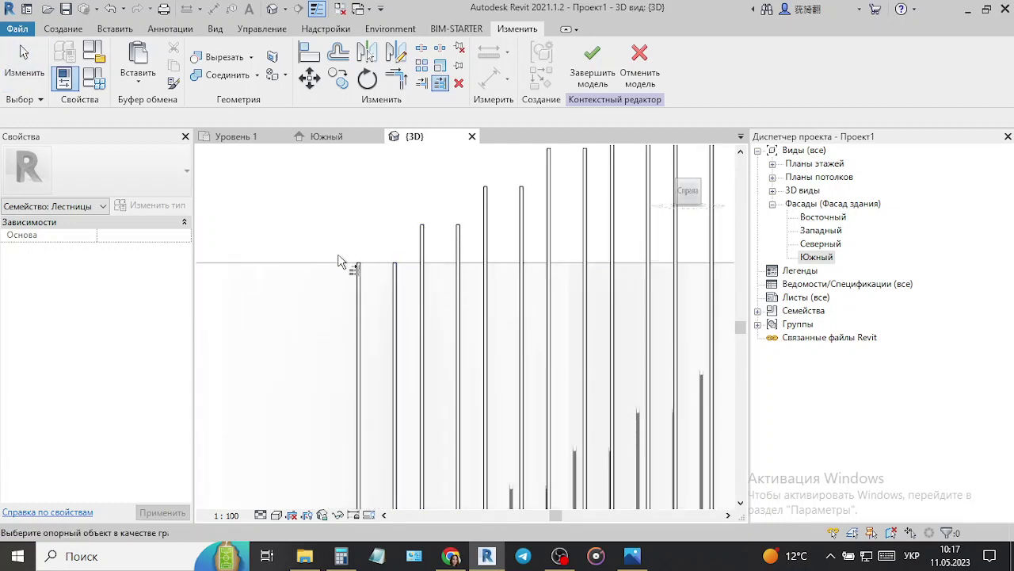
click(338, 263)
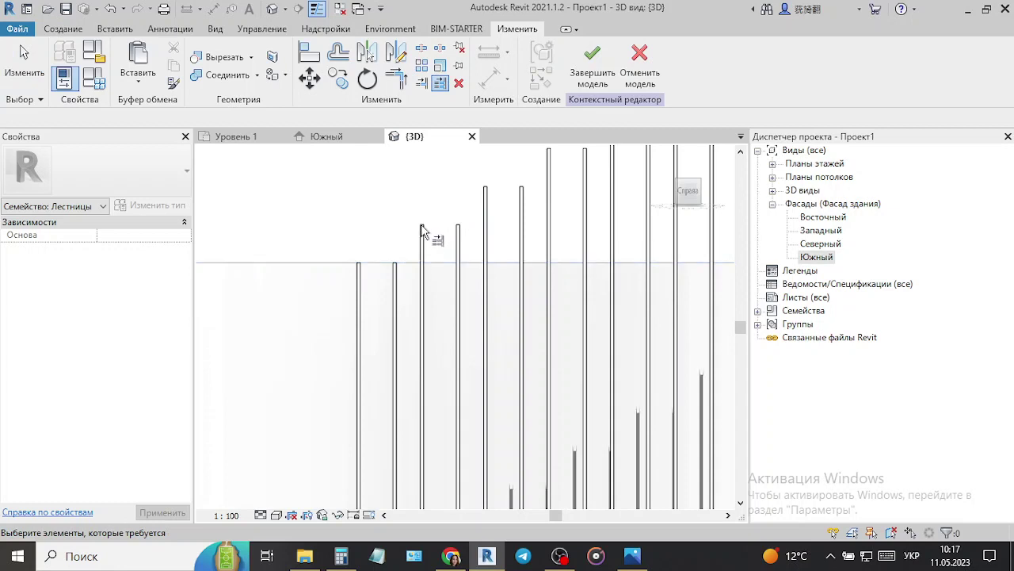
key(Escape)
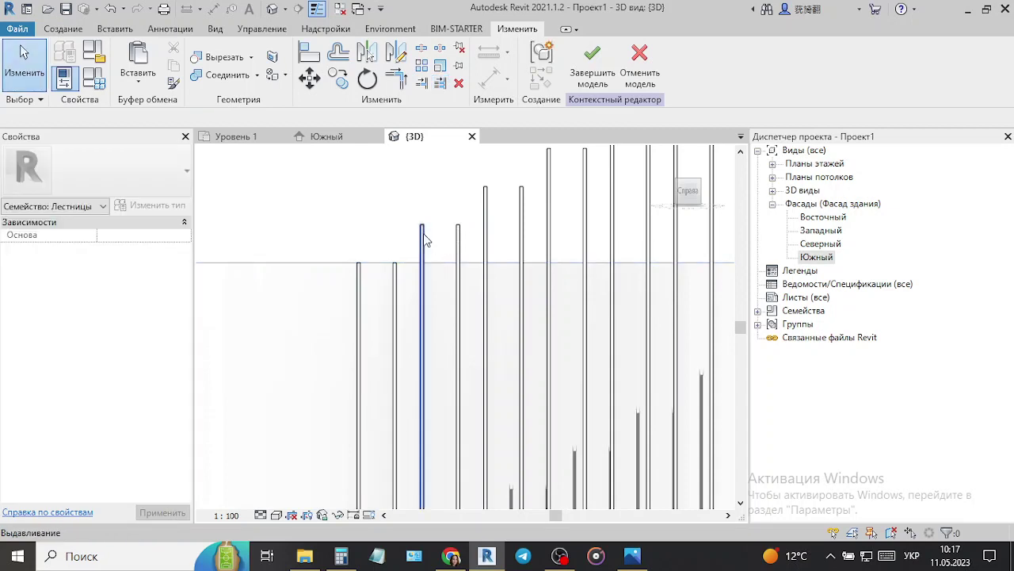
- Drag the tops of the third and fourth rods from the left down to the horizontal line
click(426, 229)
drag(426, 229, 423, 258)
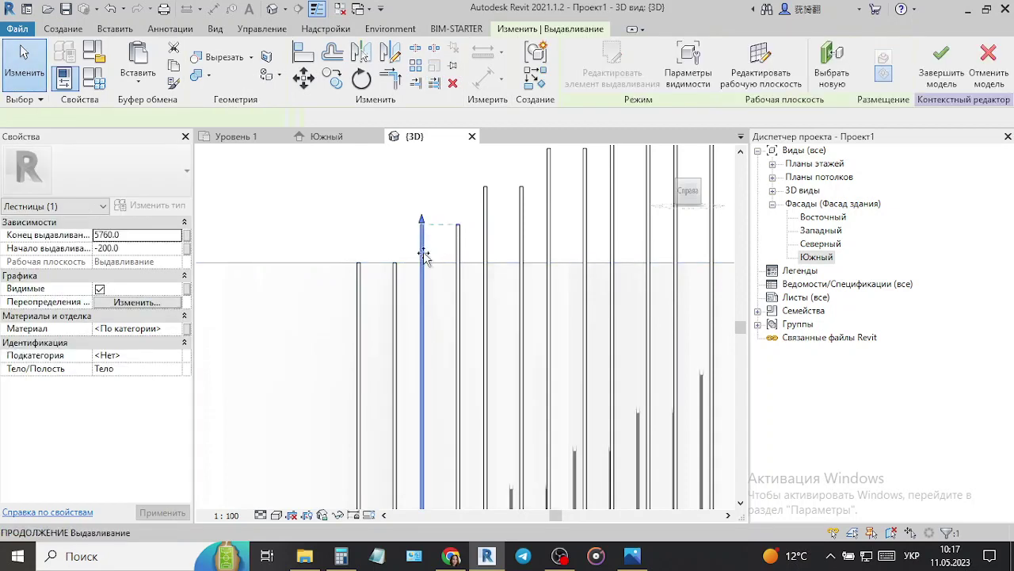
click(460, 234)
drag(460, 220, 459, 263)
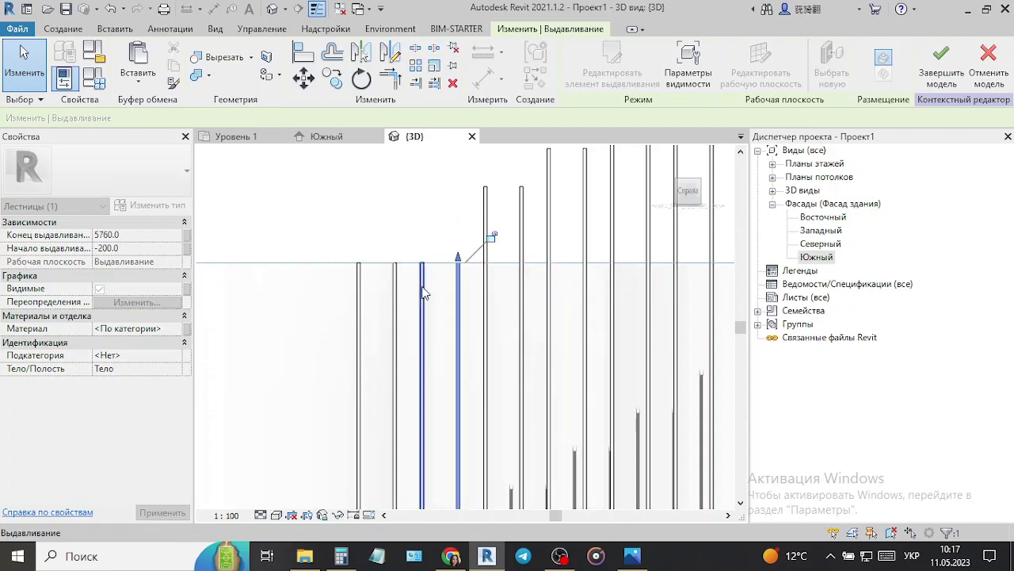
click(509, 198)
scroll(349, 241, down, 3)
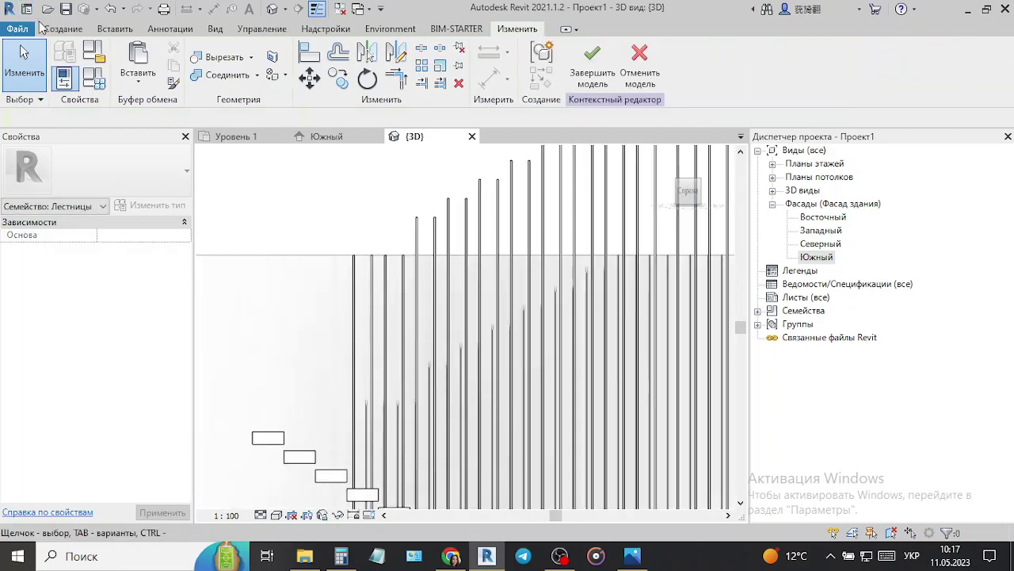
click(62, 29)
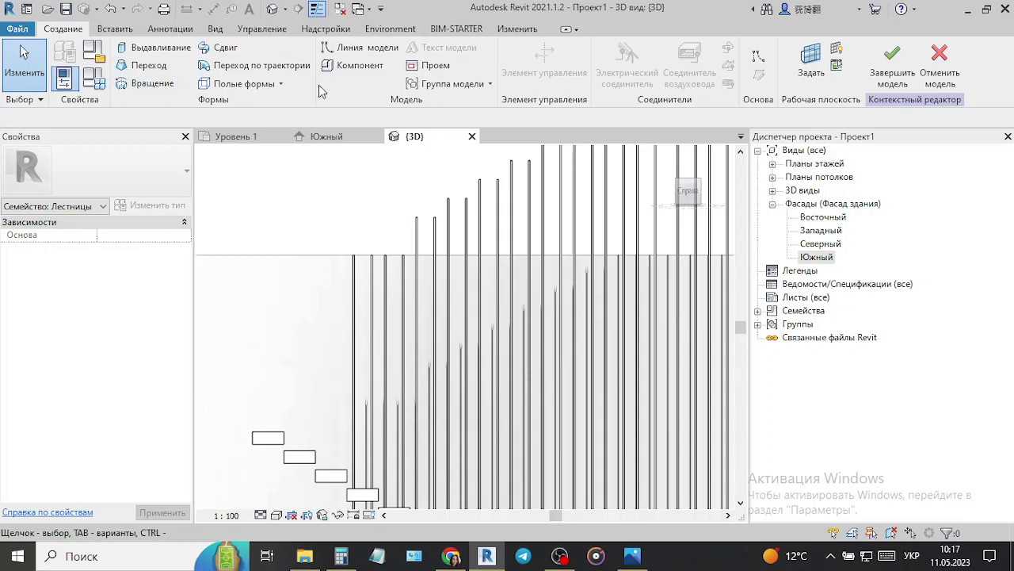
- Start a void extrusion with the wall set as its work plane, viewed straight on
click(241, 85)
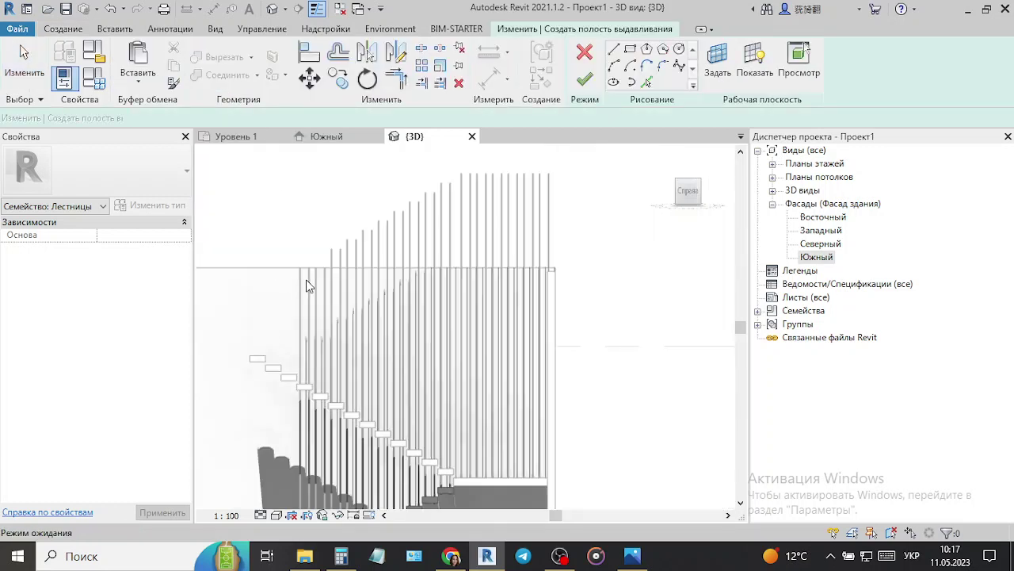
click(630, 49)
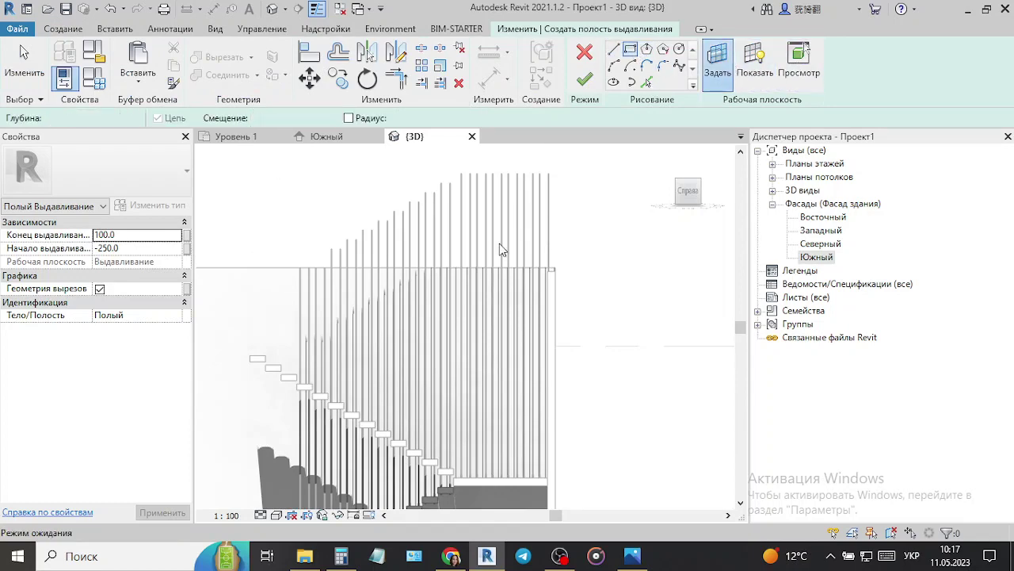
click(717, 57)
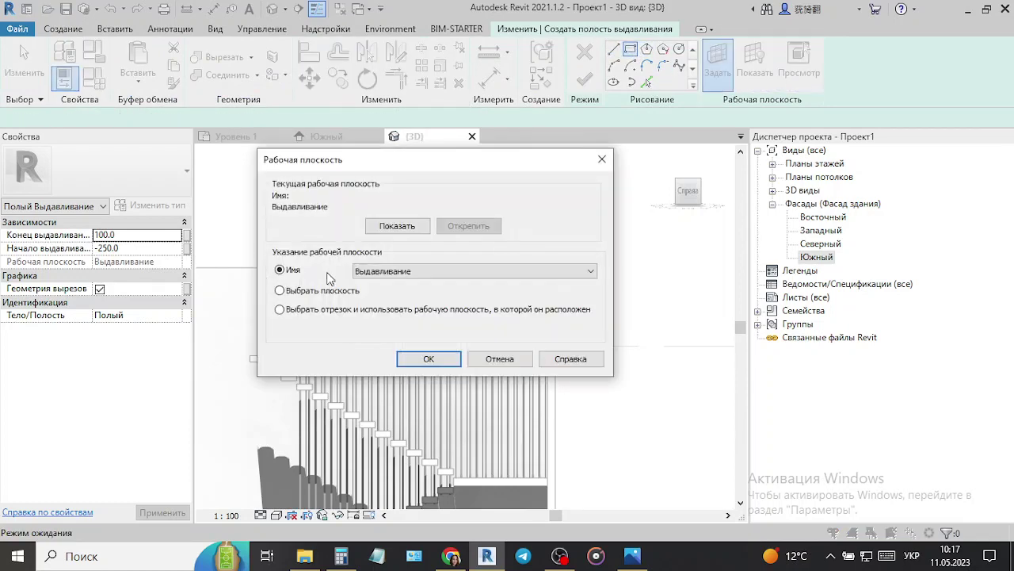
click(427, 359)
mouse_move(480, 367)
shift+middle_down()
mouse_move(437, 443)
mouse_move(460, 436)
shift+middle_up()
click(293, 295)
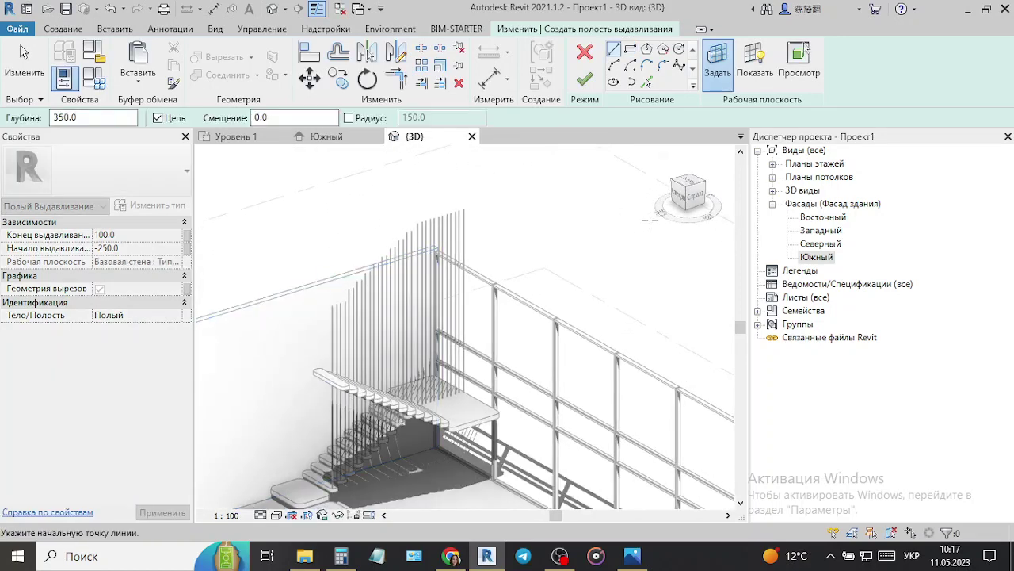
click(694, 195)
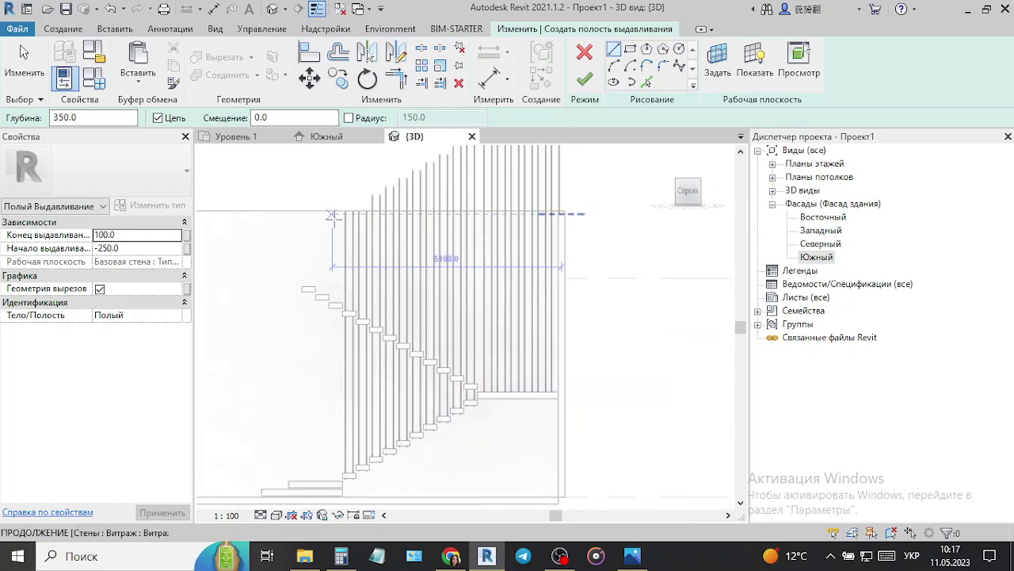
- Sketch a 5700 × 2300 rectangle above the reference line over the rod tops and finish the void
click(224, 314)
click(329, 211)
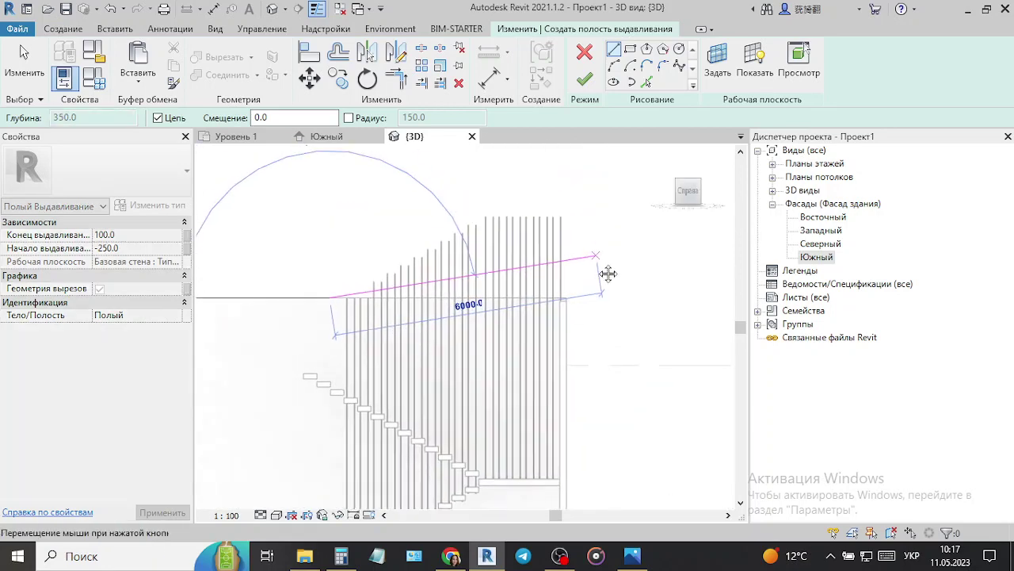
click(627, 52)
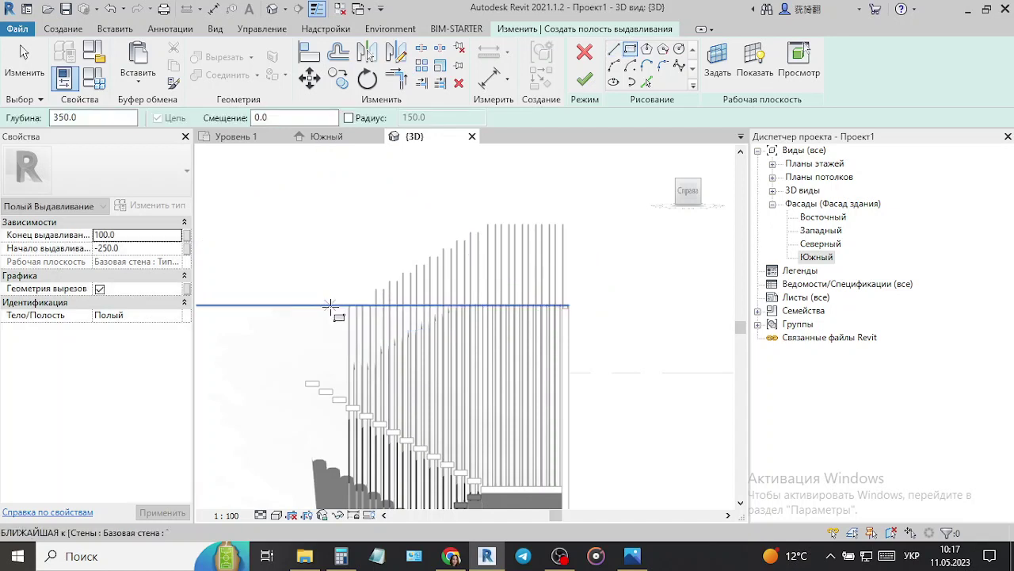
click(331, 306)
click(587, 202)
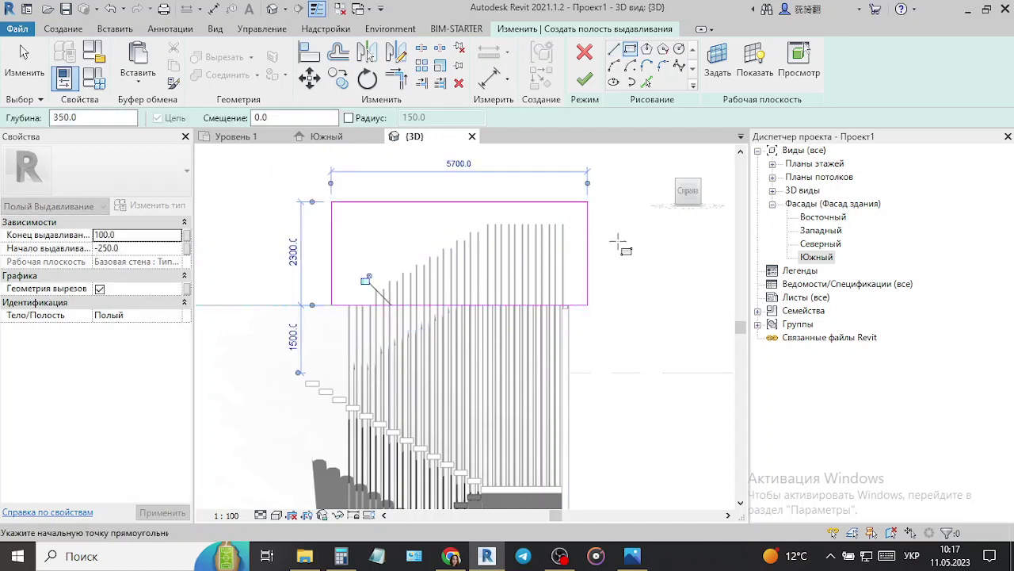
click(586, 79)
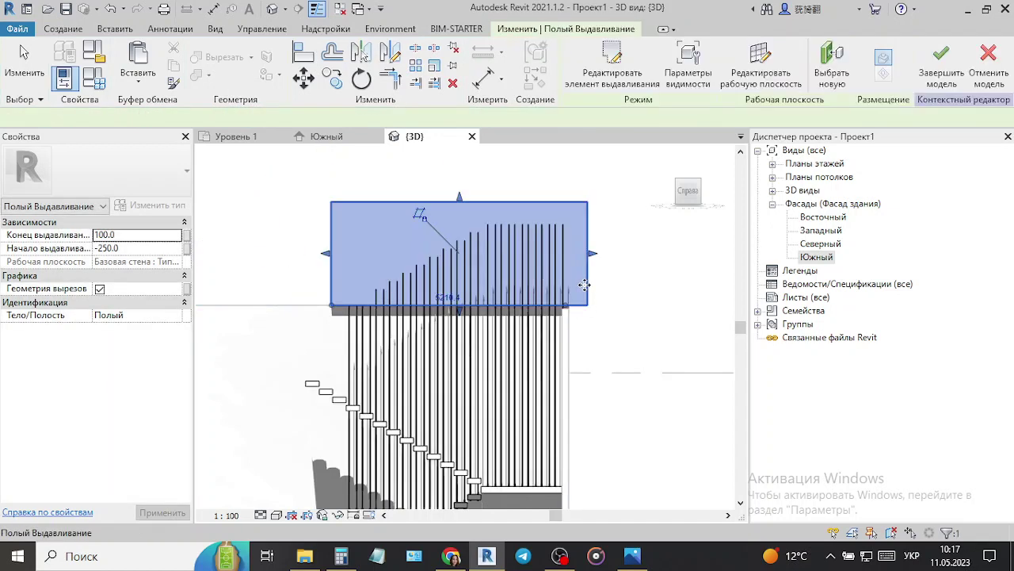
shift+middle_drag(389, 345, 523, 297)
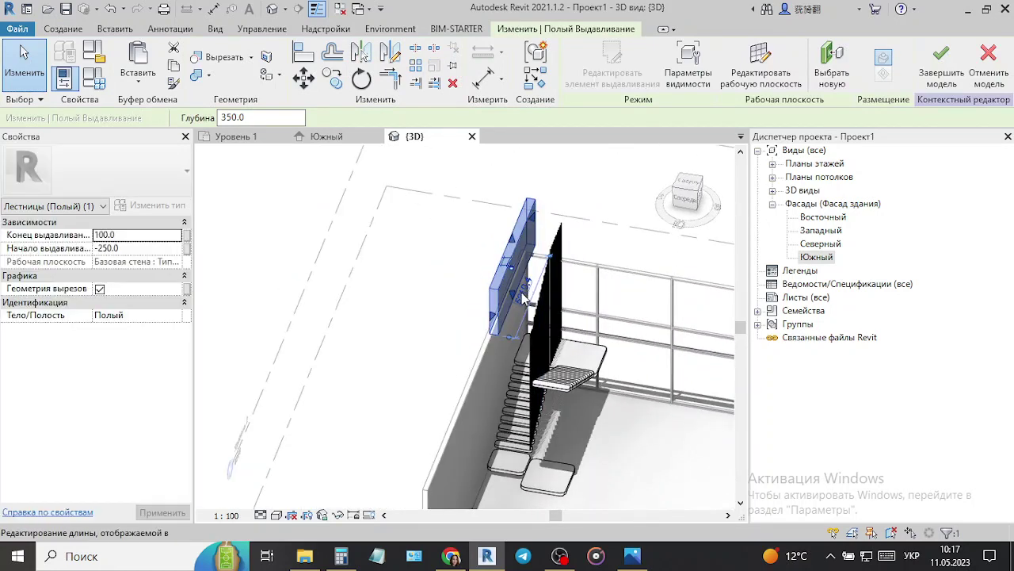
- Stretch the void's depth across the rods so it runs from -2434.8 to 100.0
scroll(523, 295, up, 3)
key(Escape)
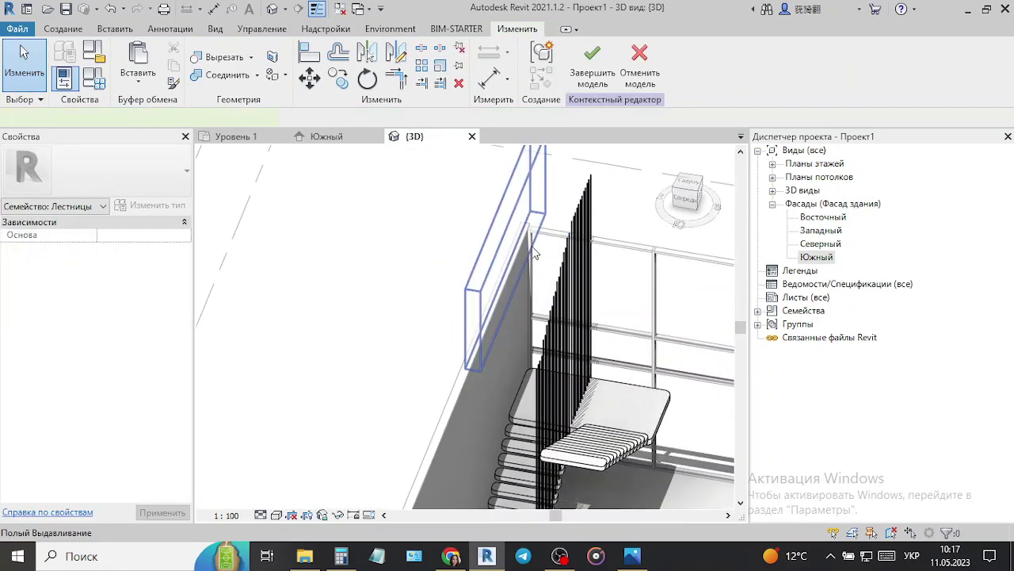
click(534, 252)
drag(530, 229, 611, 268)
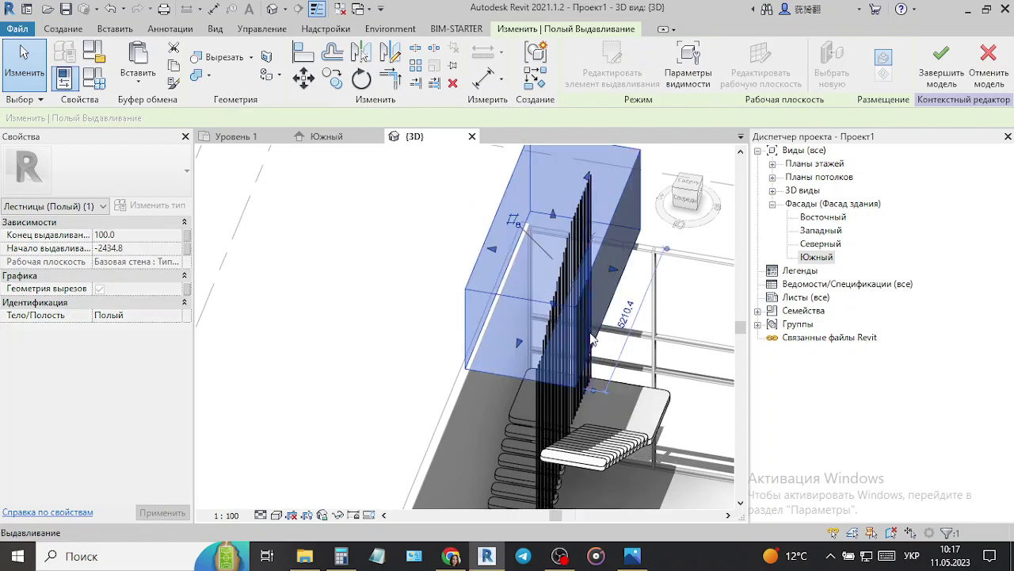
drag(593, 339, 592, 341)
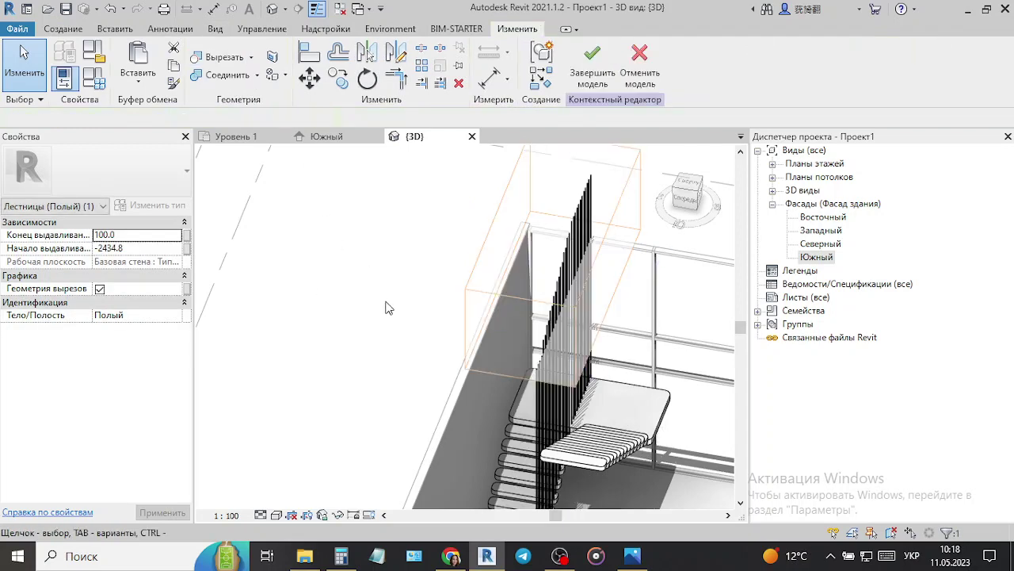
key(Escape)
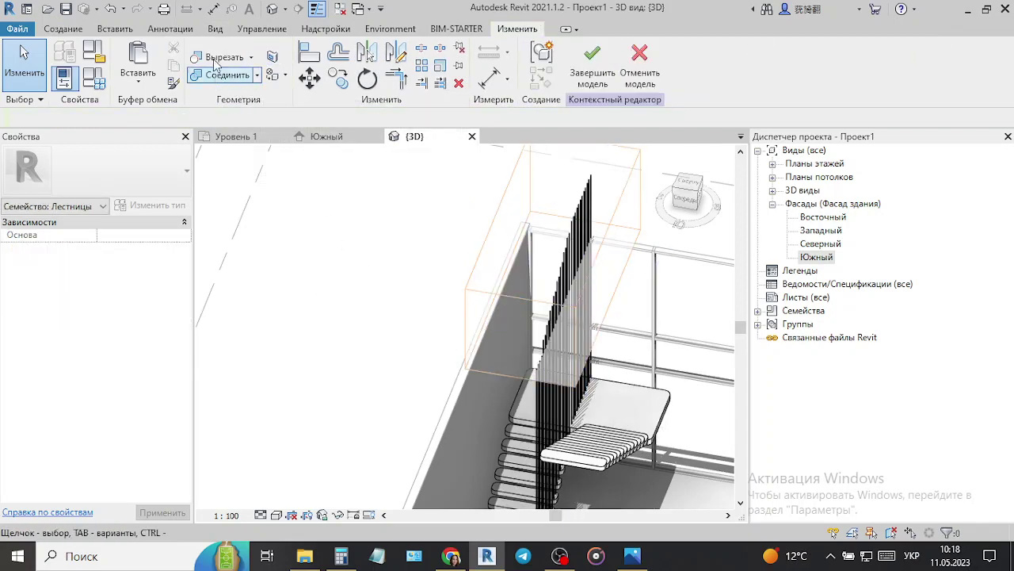
- Use Cut Geometry so the void cuts the hanging rod extrusion
click(215, 58)
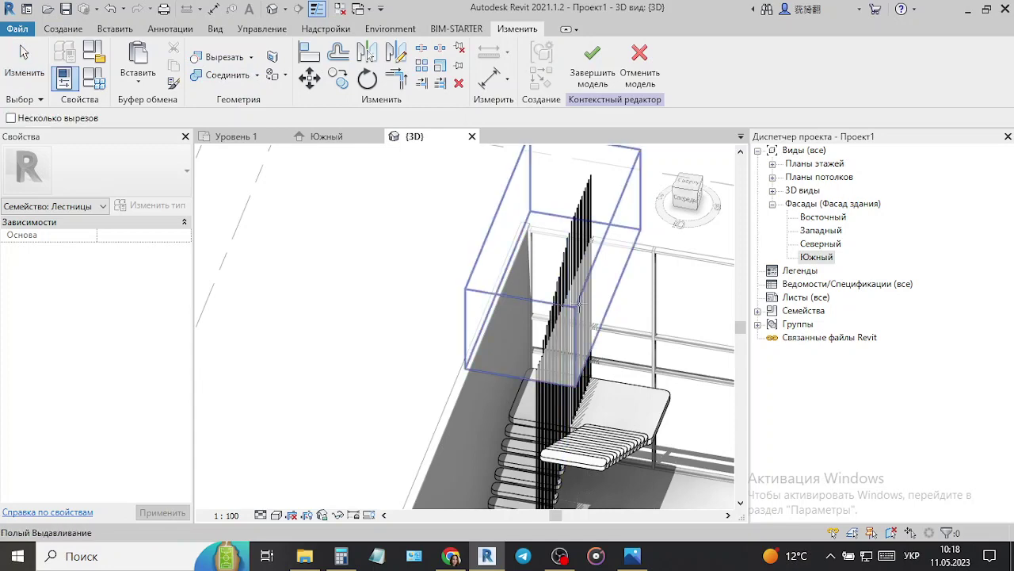
click(580, 304)
click(593, 179)
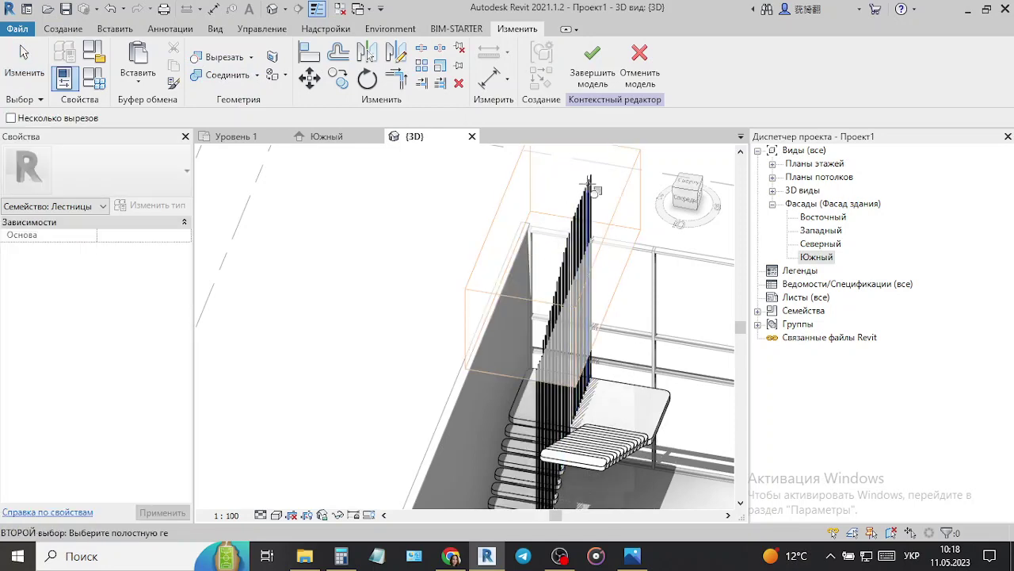
middle_drag(555, 345, 446, 307)
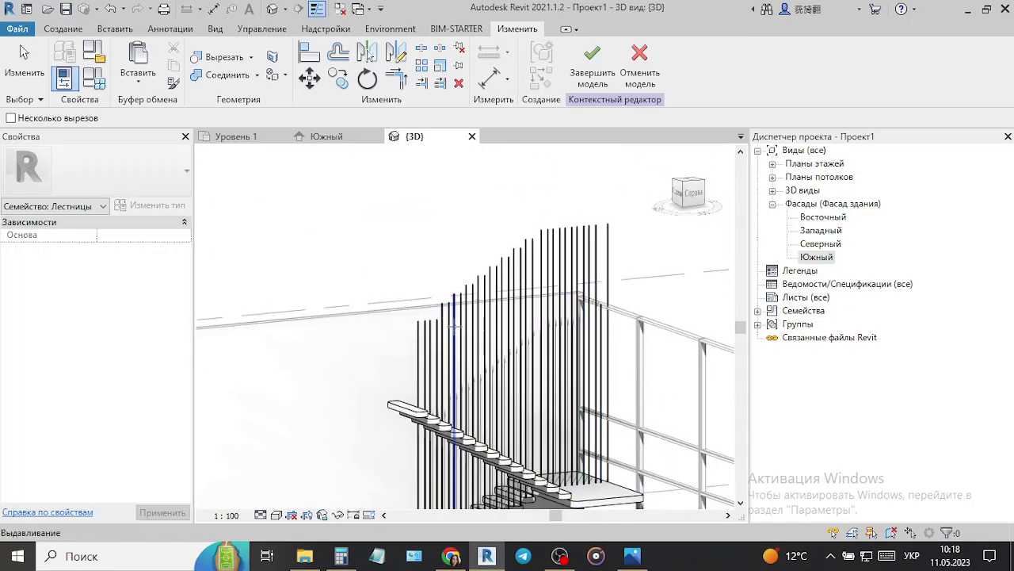
- Attempt another cut on a rod from the side view, cancel it, and select the rod extrusion
click(611, 234)
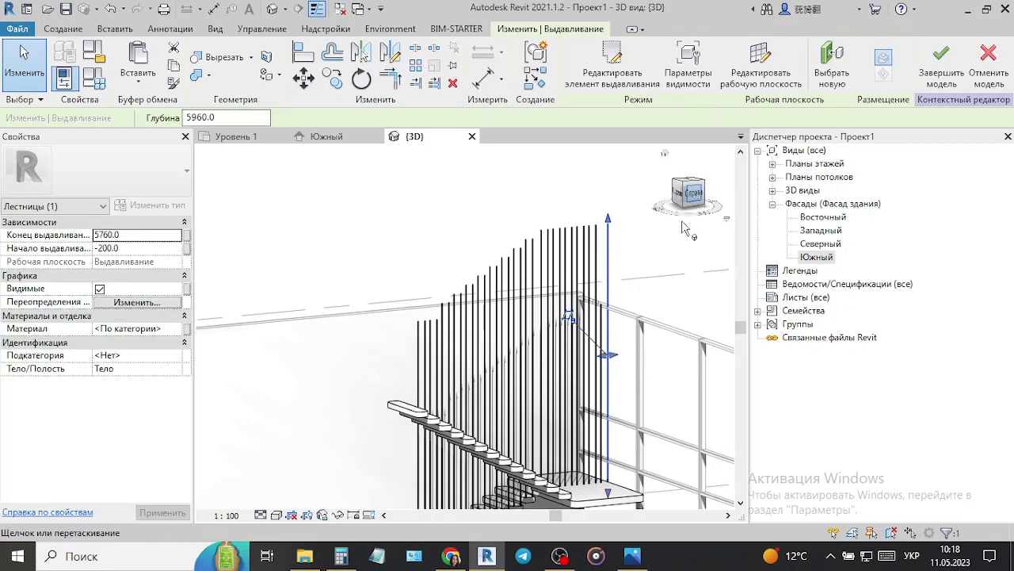
click(694, 193)
middle_drag(538, 237, 647, 340)
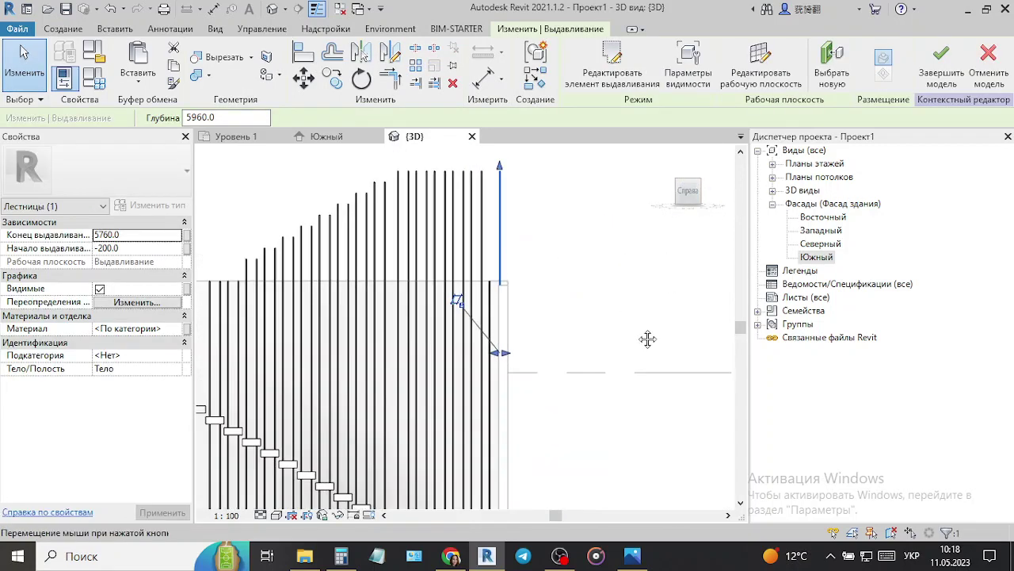
click(559, 252)
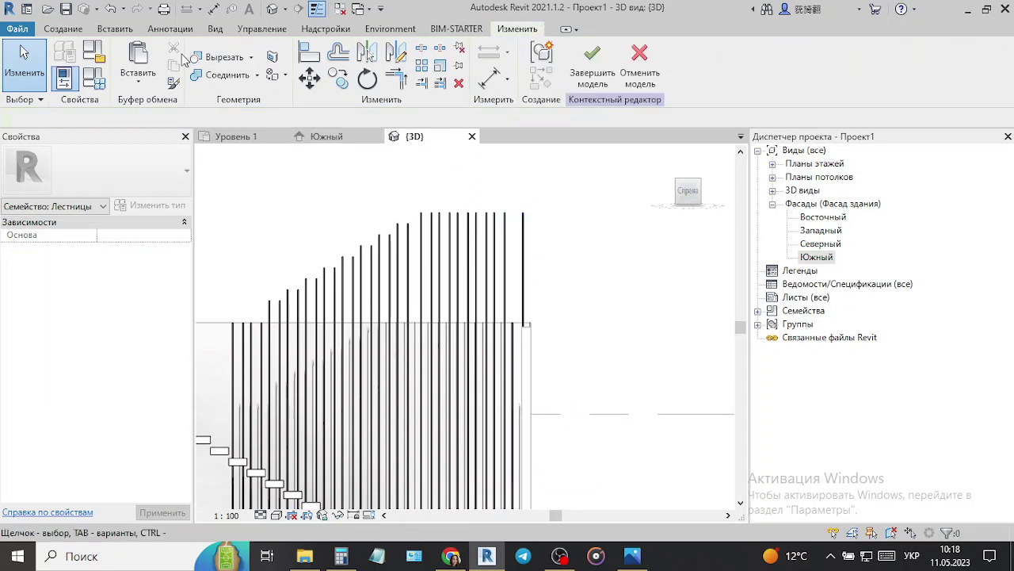
click(208, 58)
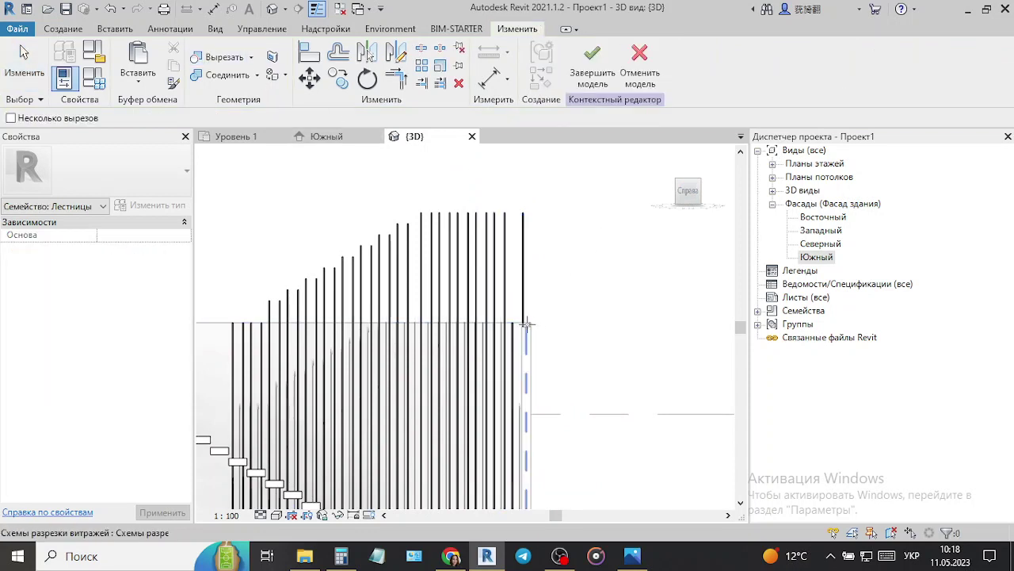
key(Tab)
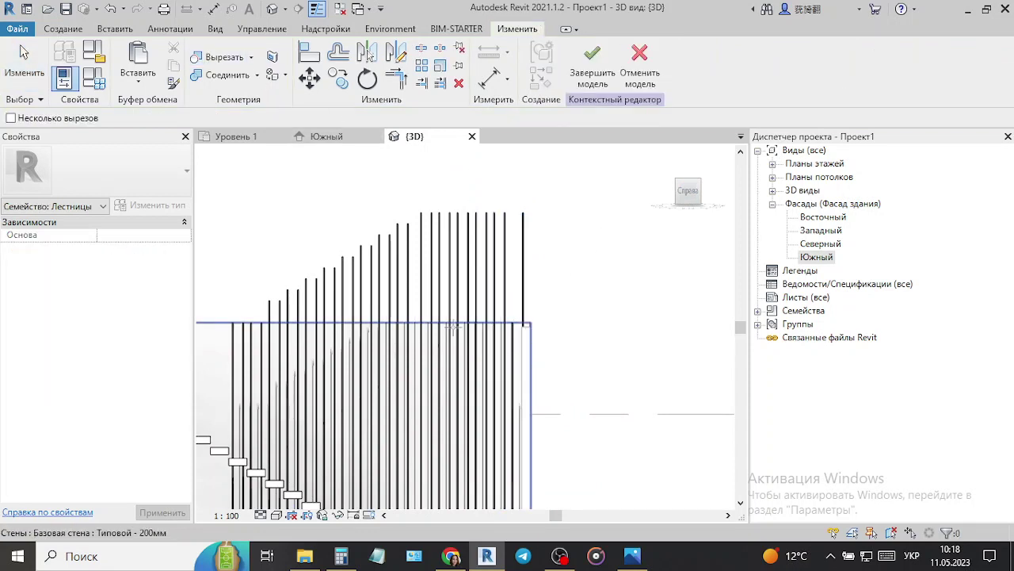
key(Escape)
click(268, 306)
mouse_move(560, 556)
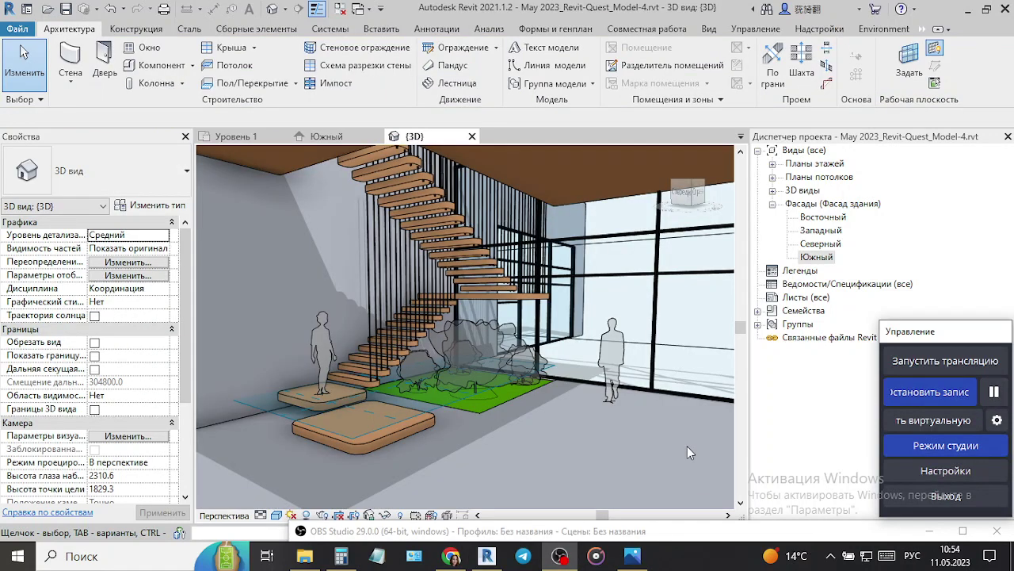
- Compare the model with the reference photo and hide the person figures category in this view
click(618, 559)
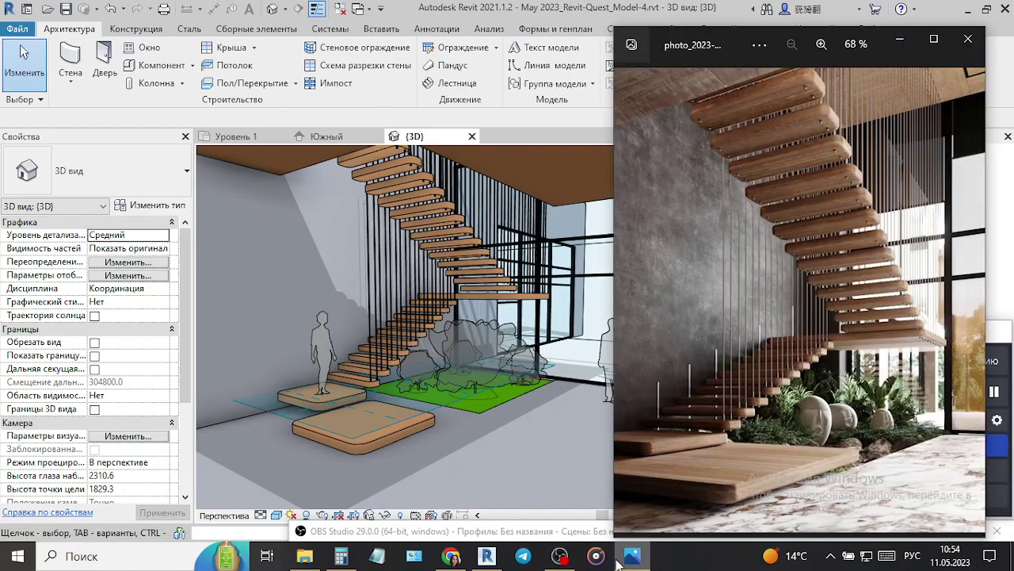
click(556, 457)
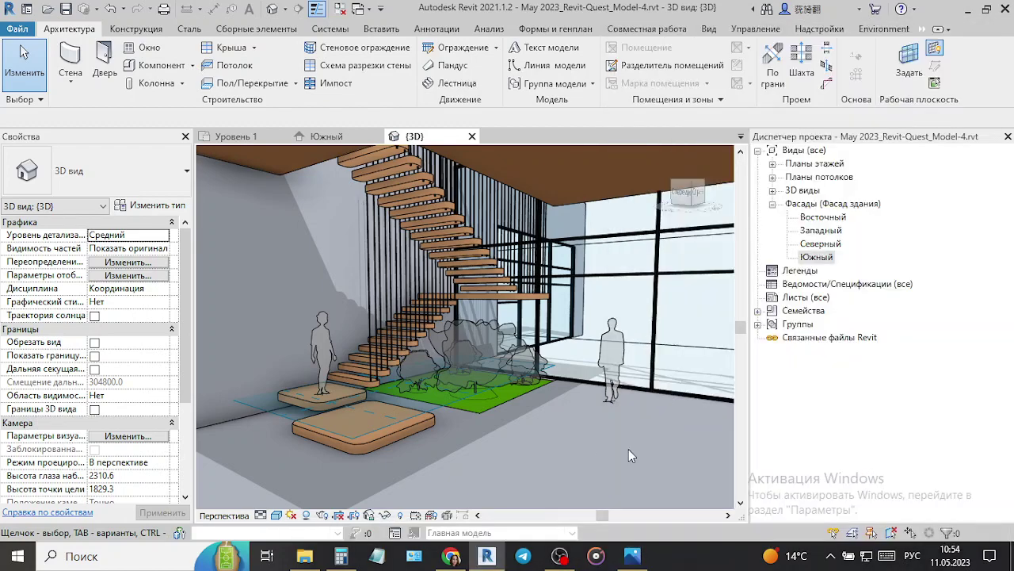
click(644, 561)
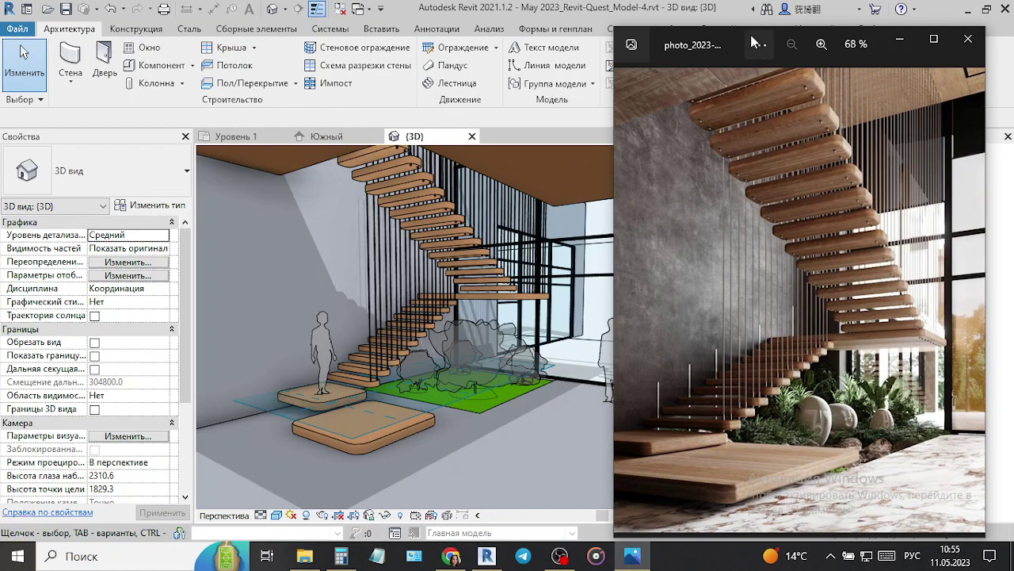
click(576, 429)
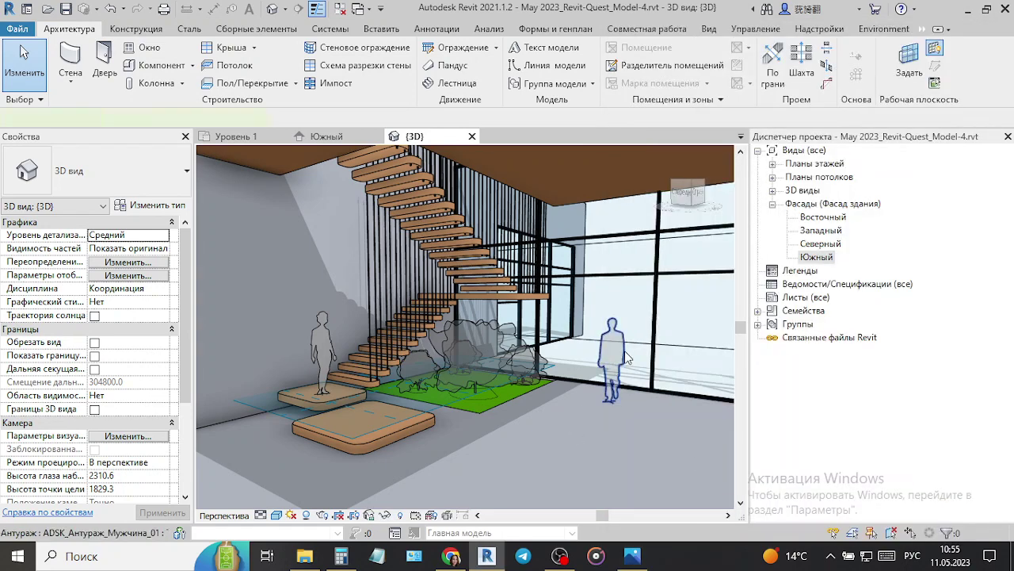
right_click(625, 356)
mouse_move(698, 242)
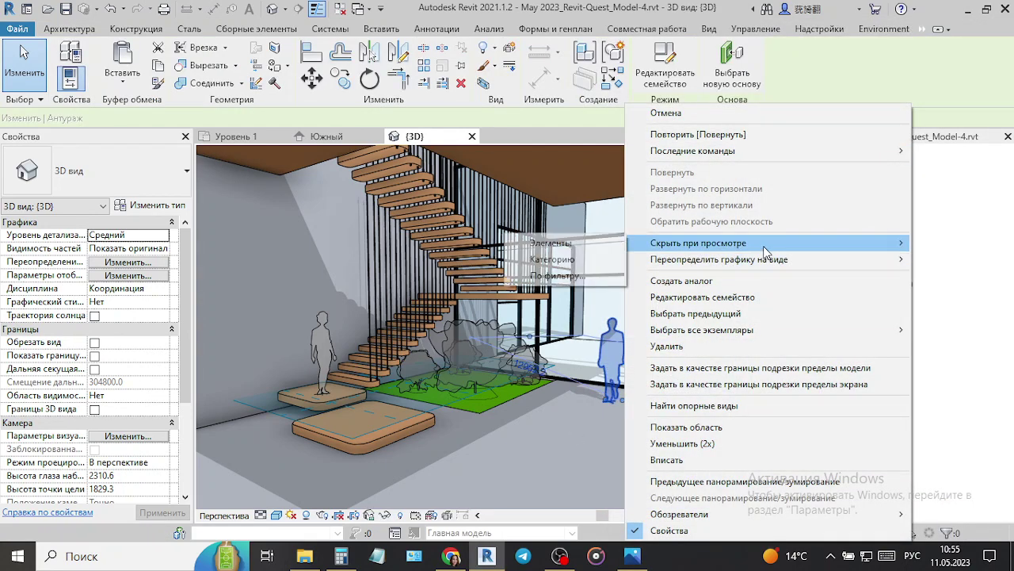
click(552, 259)
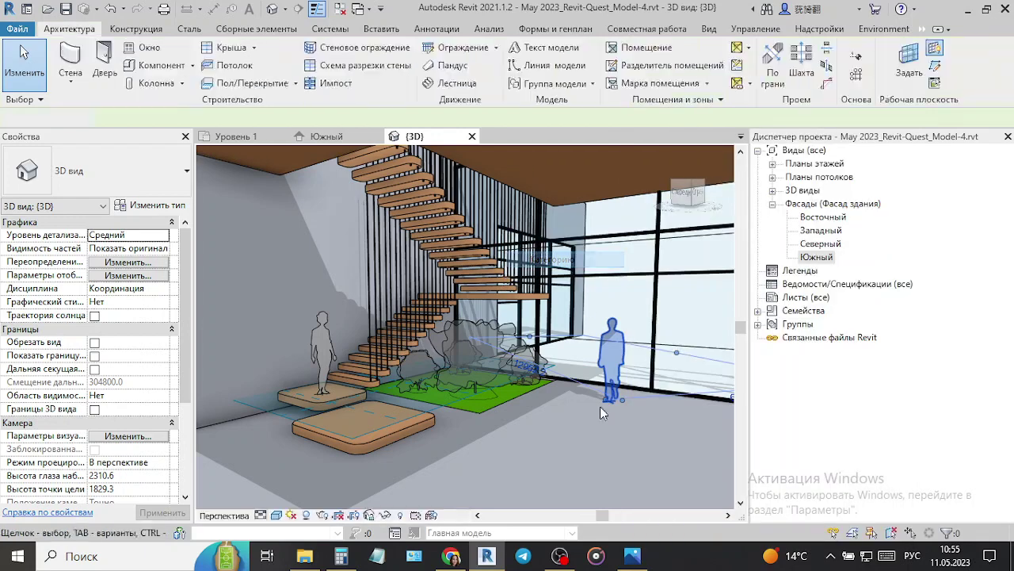
- Recheck the reference photo, then orbit and zoom around the floating staircase to a lower angle
click(631, 560)
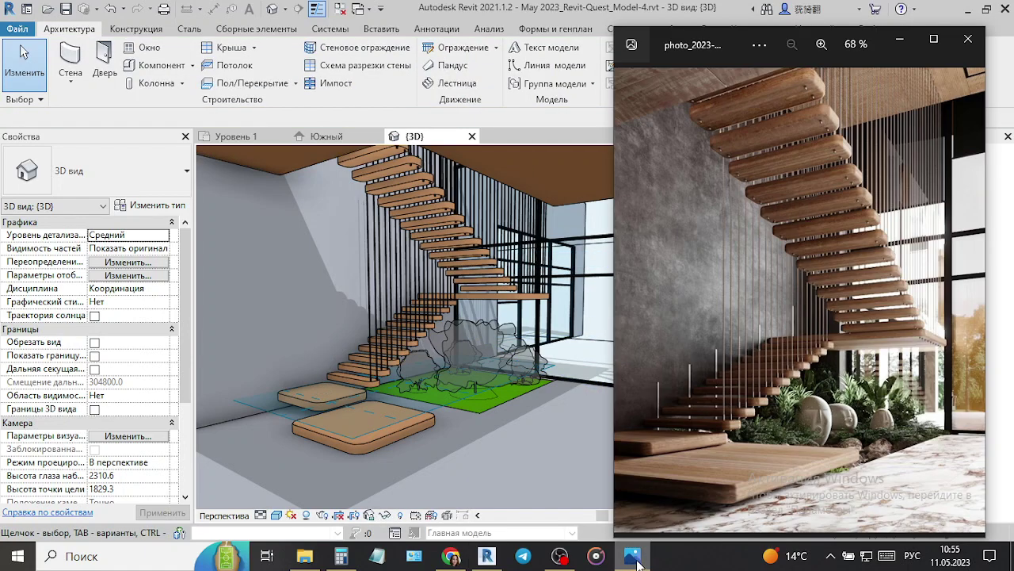
click(517, 453)
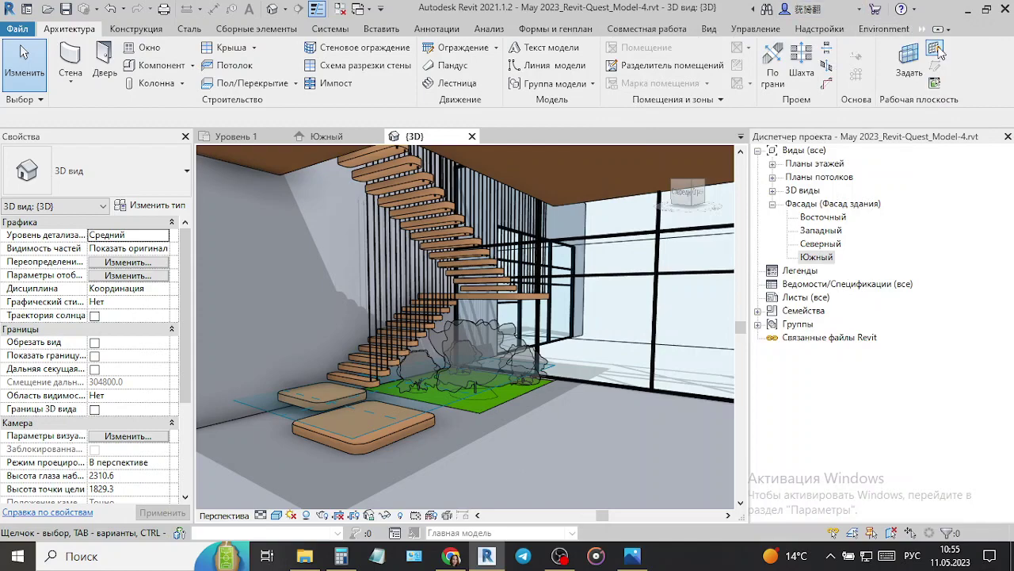
shift+middle_drag(603, 462, 525, 458)
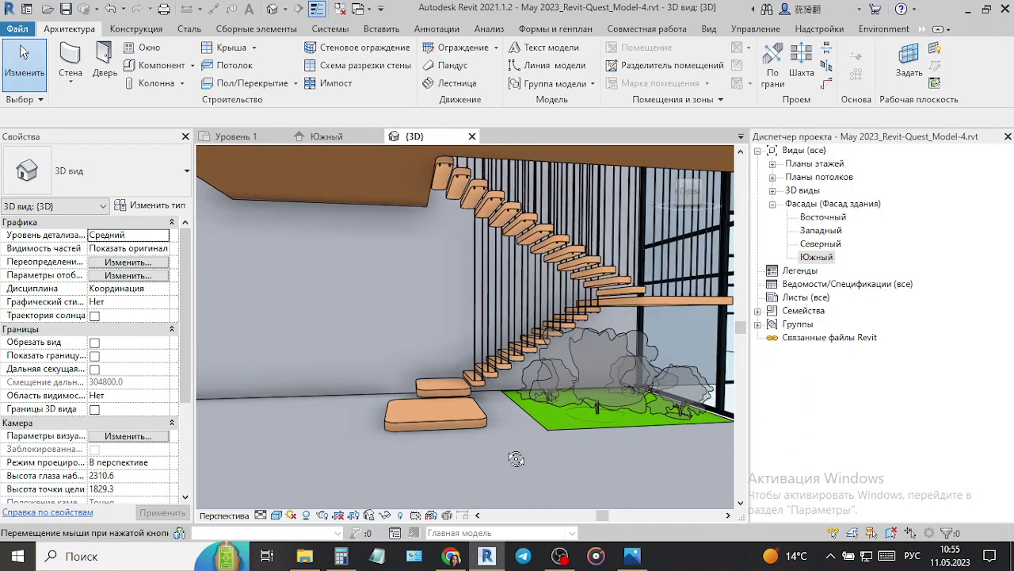
scroll(432, 175, up, 3)
scroll(420, 158, up, 2)
scroll(421, 156, up, 2)
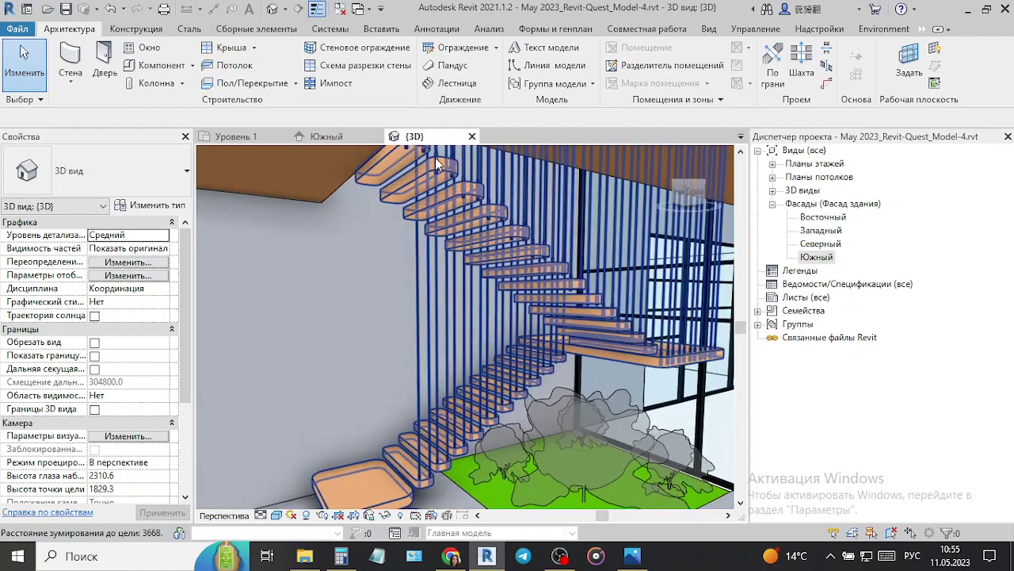
scroll(435, 158, up, 2)
scroll(450, 172, up, 2)
scroll(333, 319, up, 1)
scroll(412, 254, down, 2)
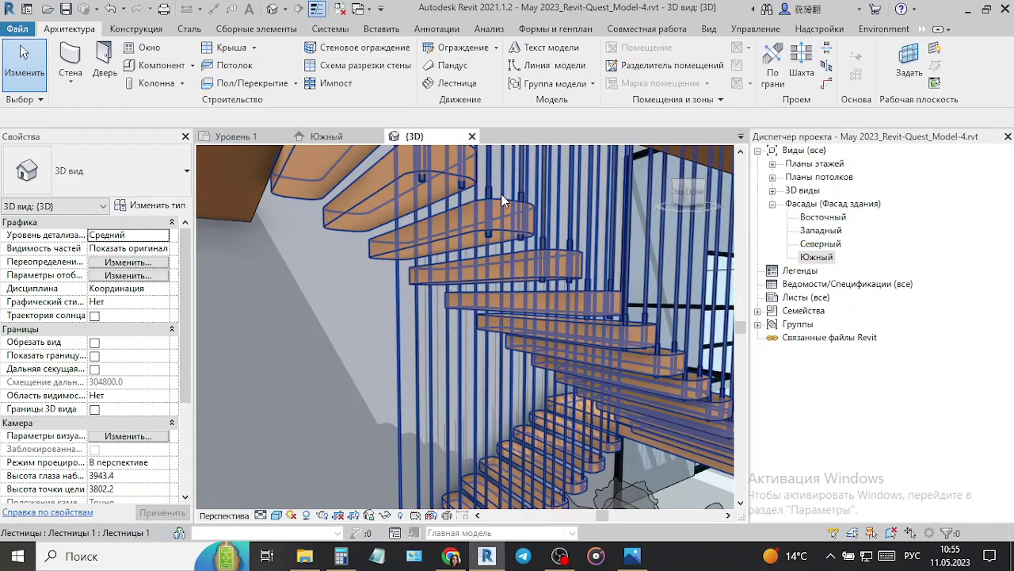
scroll(443, 202, down, 3)
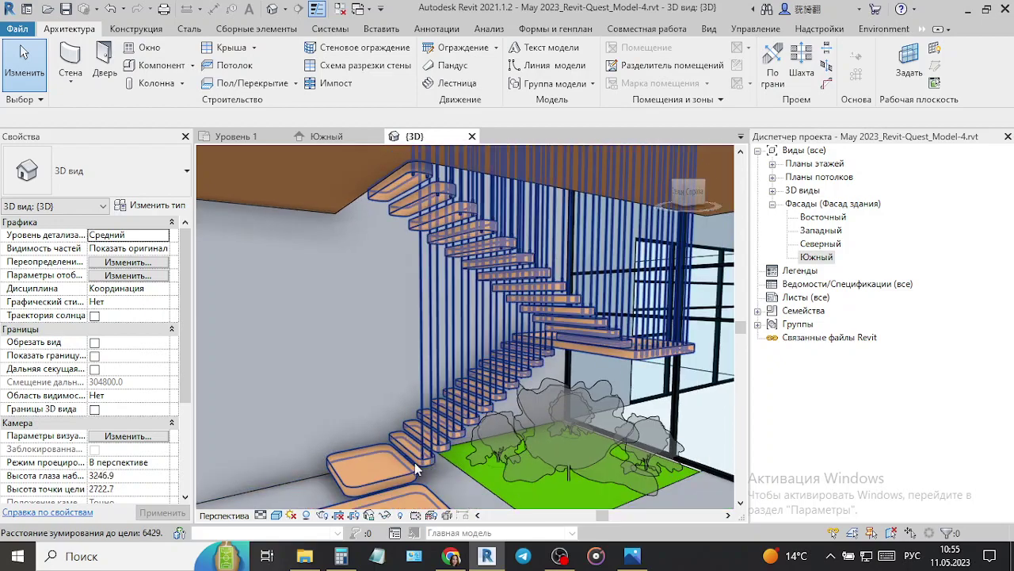
scroll(414, 462, up, 2)
scroll(443, 476, up, 2)
scroll(478, 487, up, 2)
scroll(478, 484, down, 2)
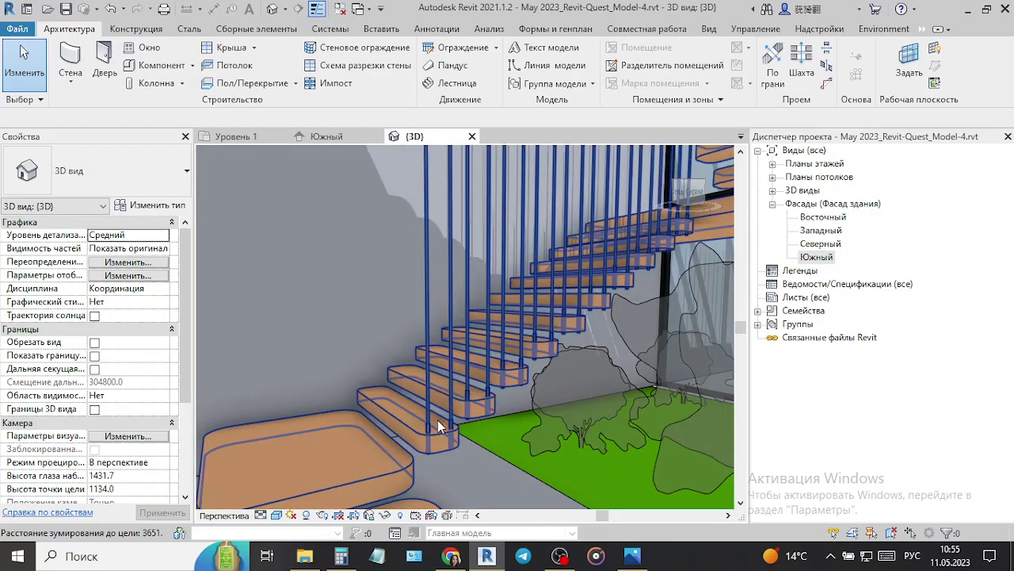
scroll(555, 381, down, 2)
scroll(449, 305, down, 2)
scroll(476, 381, down, 3)
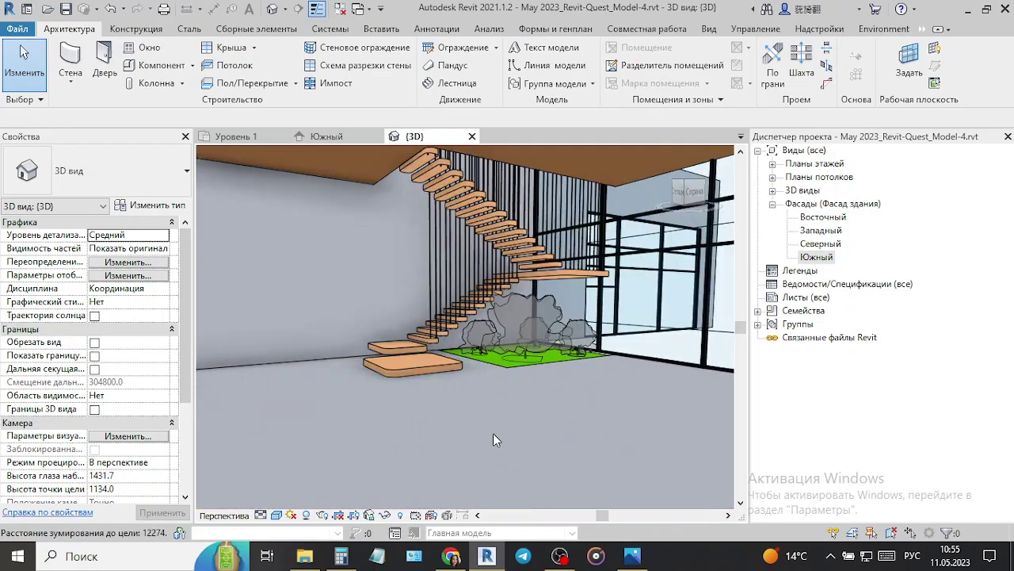
mouse_move(424, 428)
shift+middle_down()
mouse_move(442, 447)
mouse_move(465, 446)
shift+middle_up()
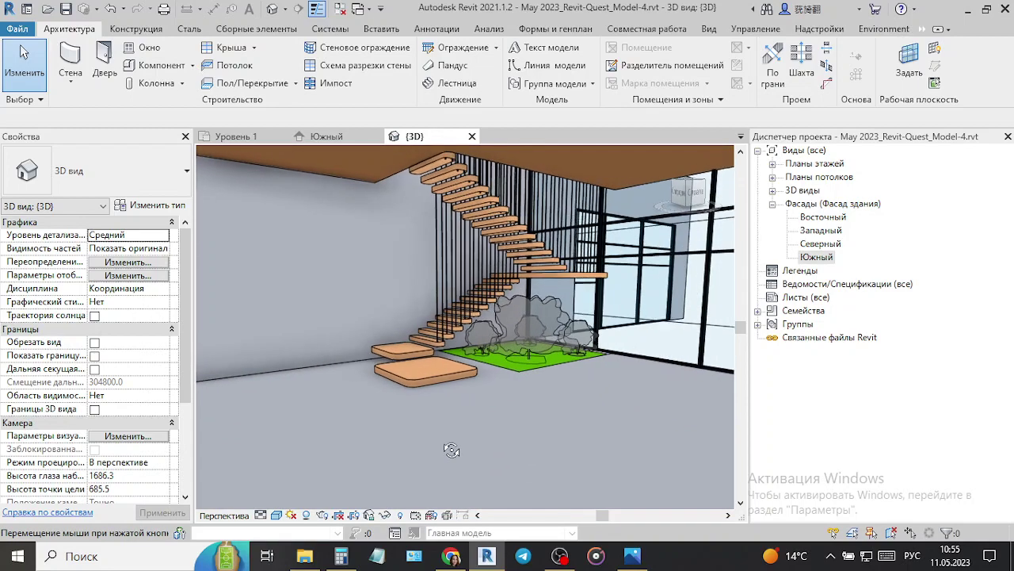
scroll(486, 261, up, 2)
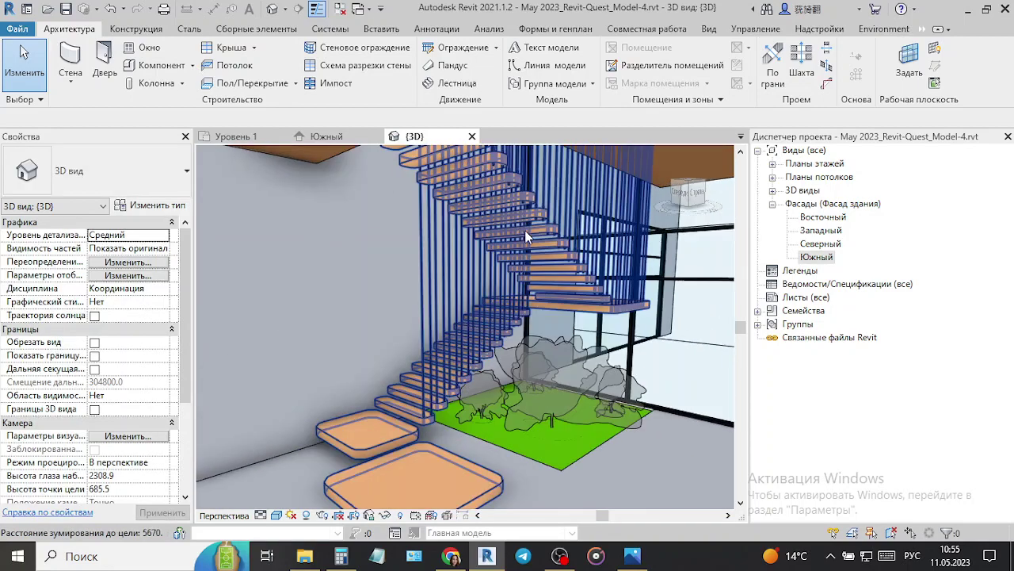
scroll(413, 276, down, 1)
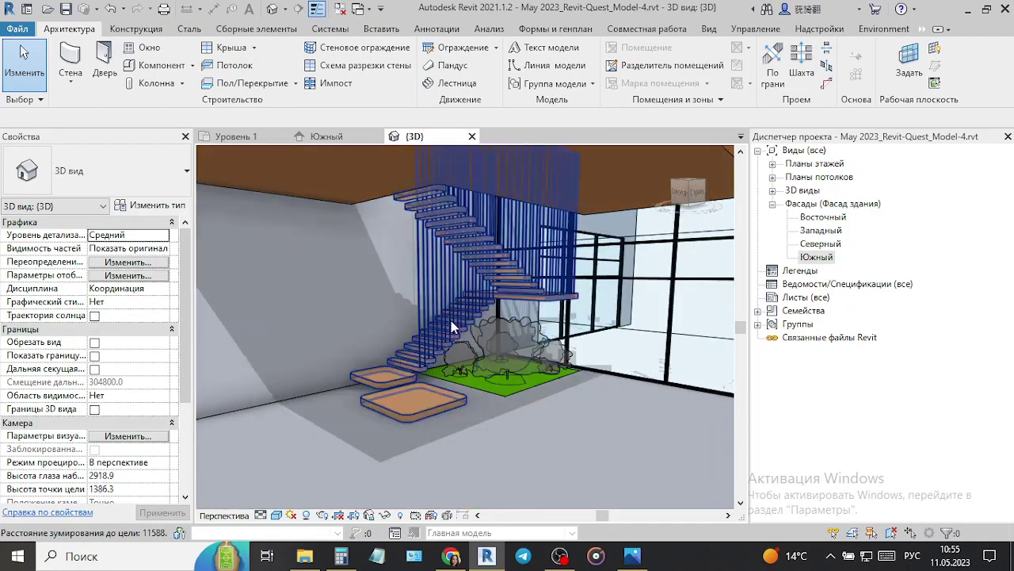
mouse_move(582, 421)
shift+middle_down()
mouse_move(595, 433)
mouse_move(592, 421)
shift+middle_up()
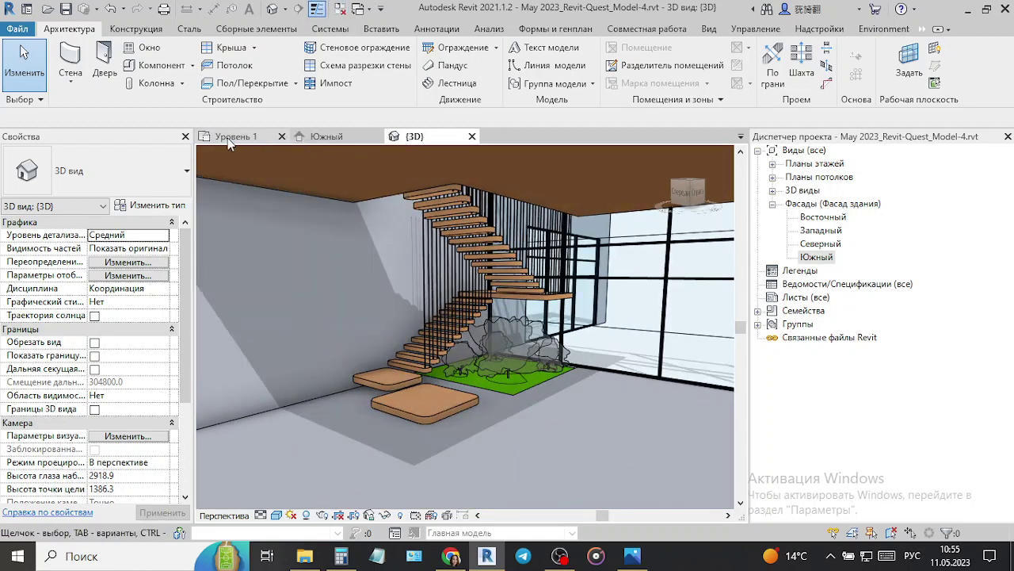
- In the Уровень 1 plan, shrink the reference photo and move it nearer the building outline
click(227, 138)
scroll(563, 420, down, 2)
scroll(563, 420, down, 2)
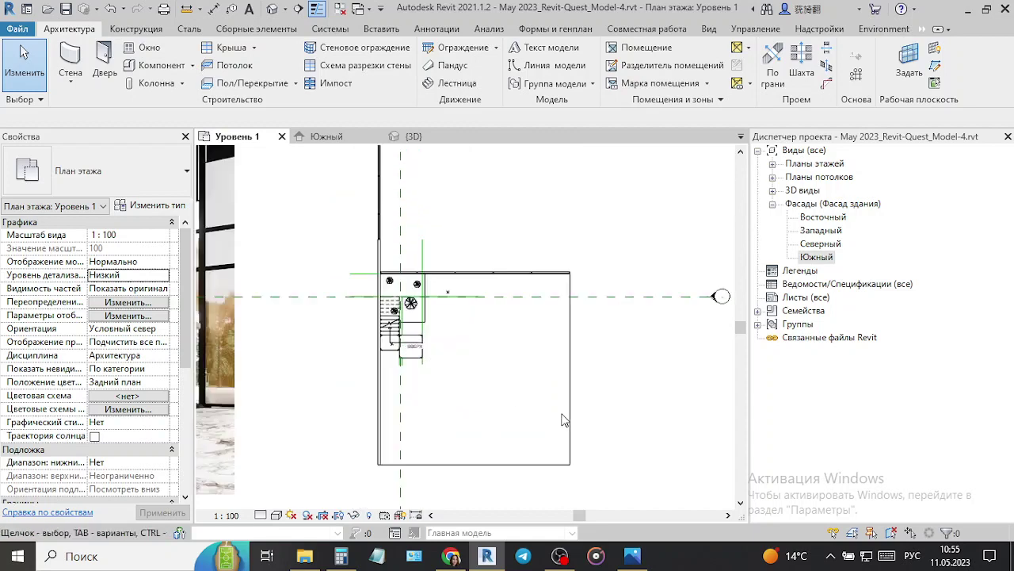
scroll(462, 374, up, 2)
scroll(476, 384, down, 3)
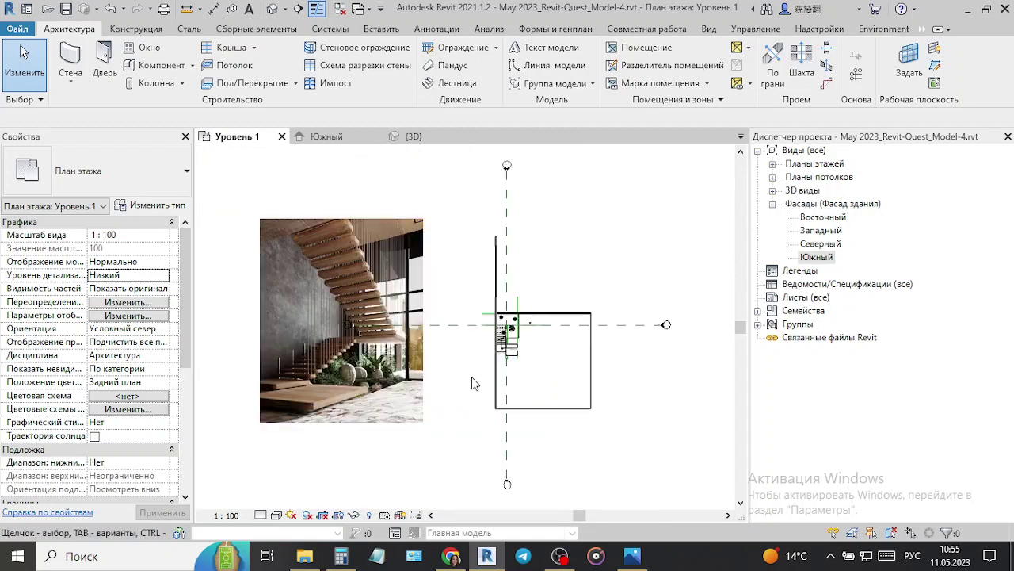
click(412, 277)
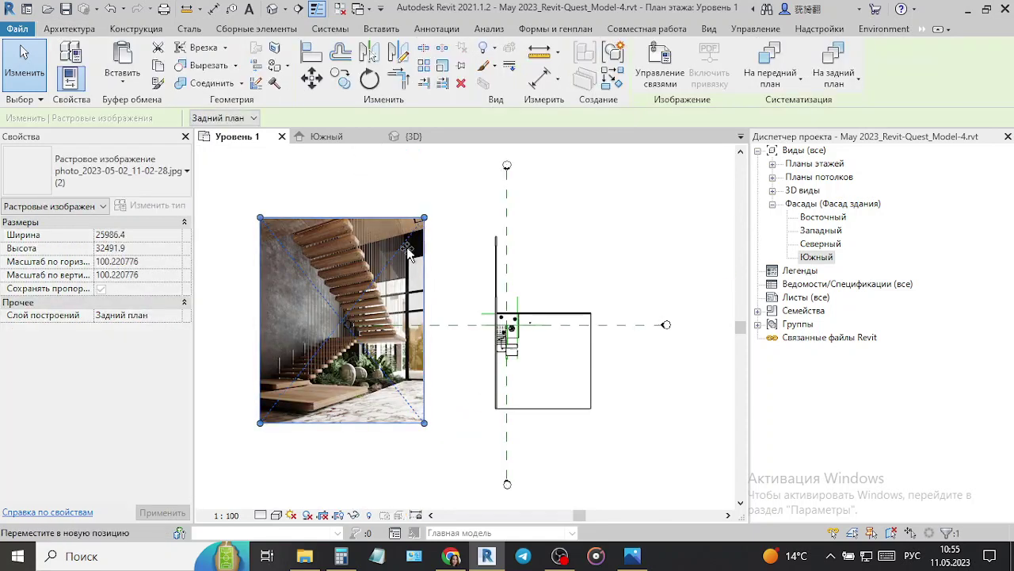
mouse_move(422, 220)
mouse_down()
mouse_move(361, 339)
mouse_move(437, 339)
mouse_up()
click(645, 442)
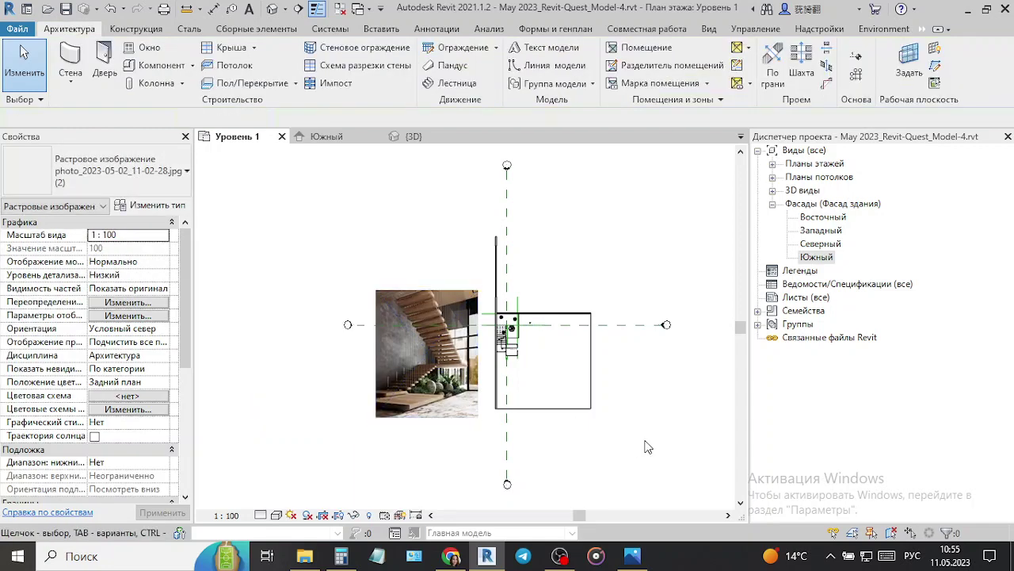
- Place a perspective camera, 3D вид 1, aimed at the staircase
click(283, 11)
click(294, 47)
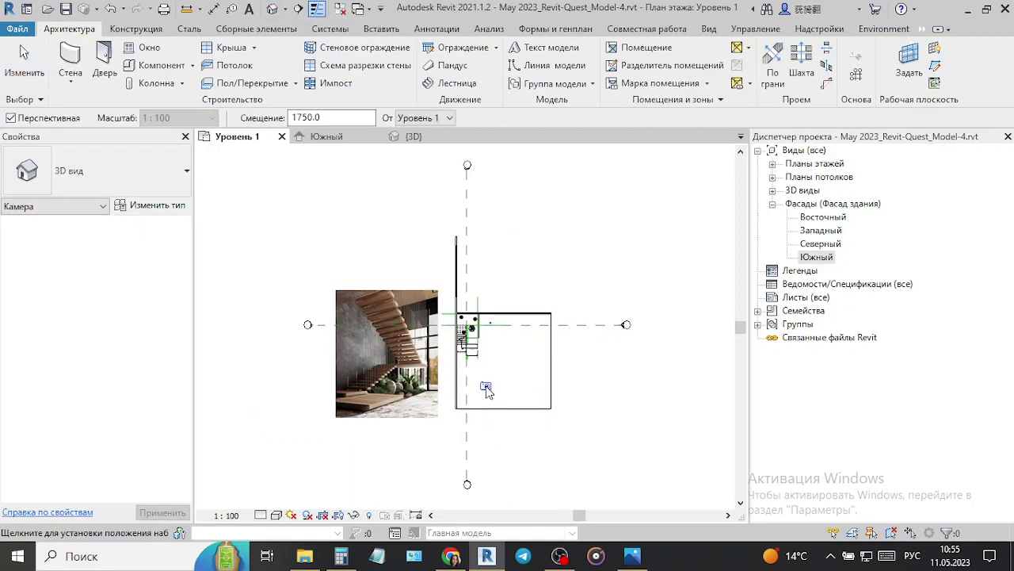
click(455, 258)
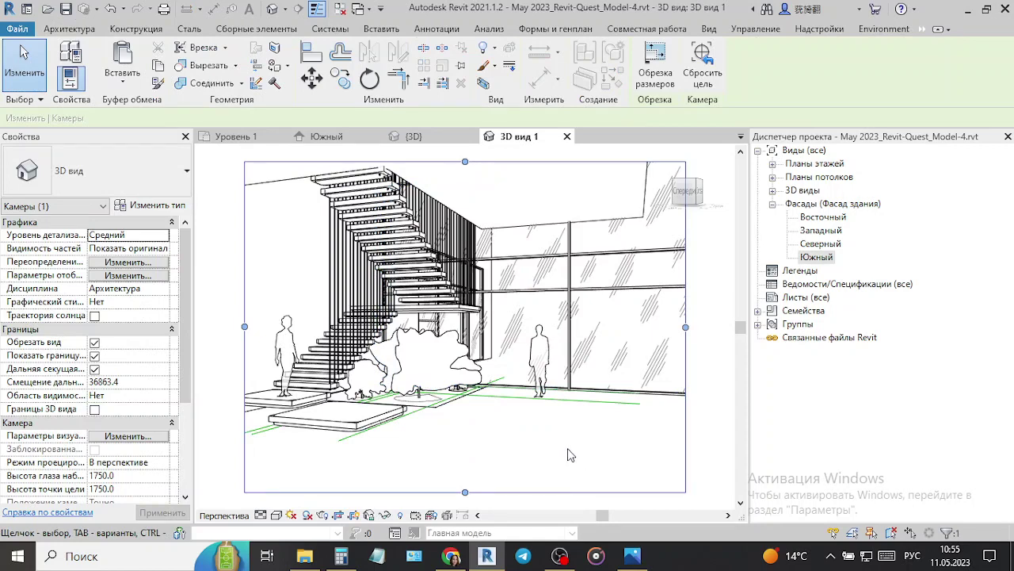
- Switch the camera view to the Shaded visual style
click(570, 455)
click(473, 163)
click(588, 474)
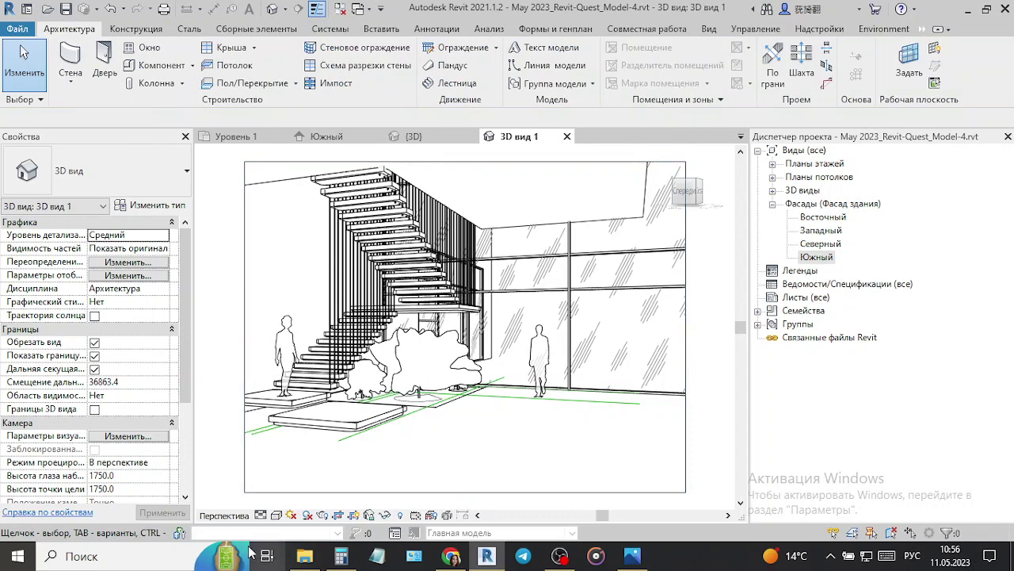
click(276, 515)
click(294, 484)
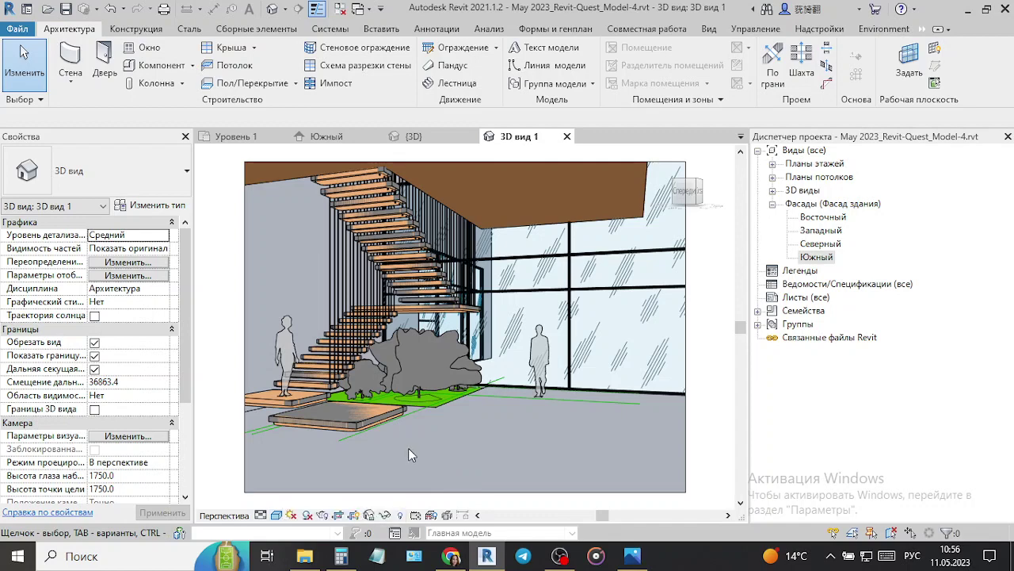
- Hide the extra staircase in this view
click(290, 415)
right_click(291, 415)
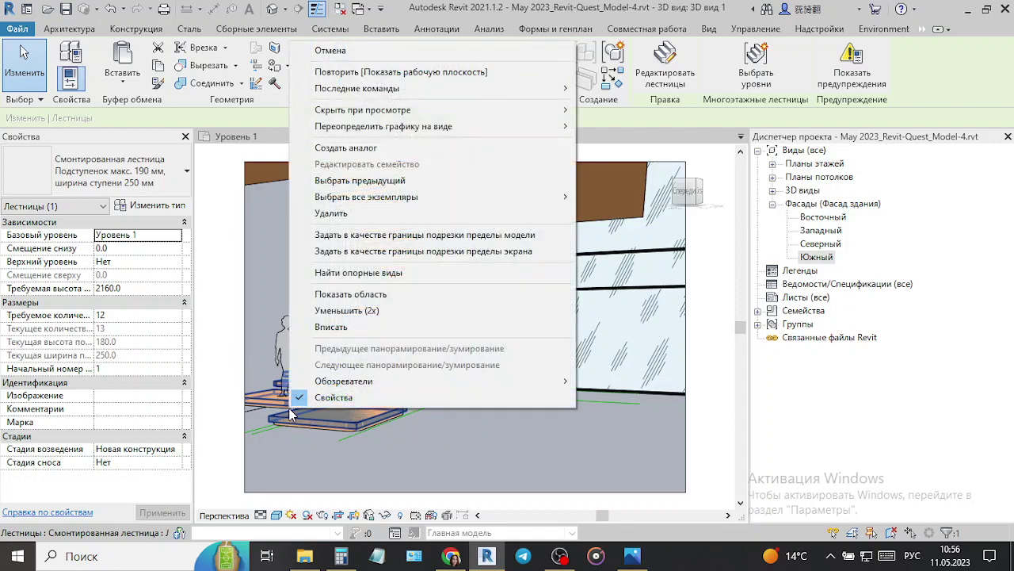
click(607, 109)
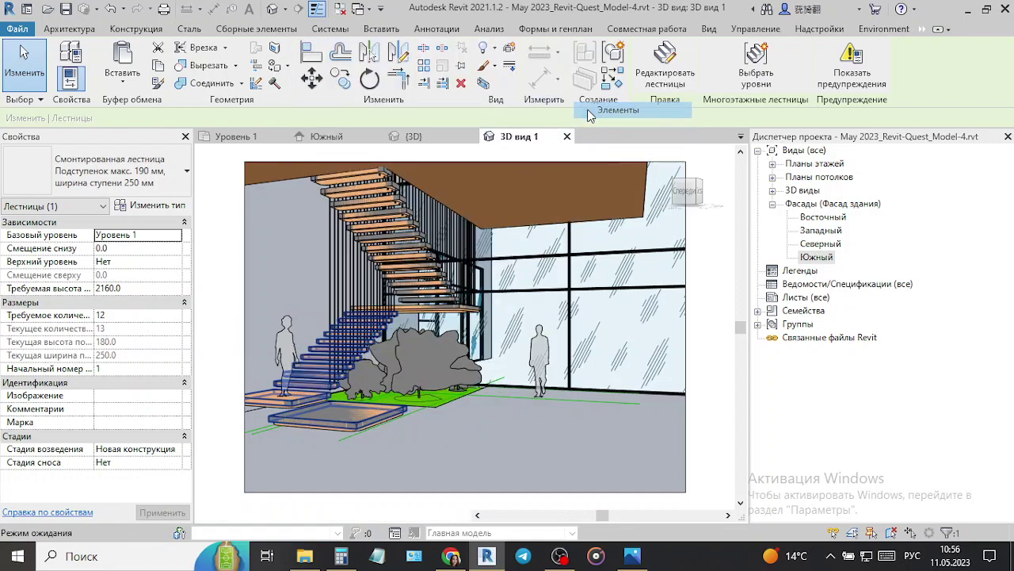
click(463, 300)
right_click(462, 299)
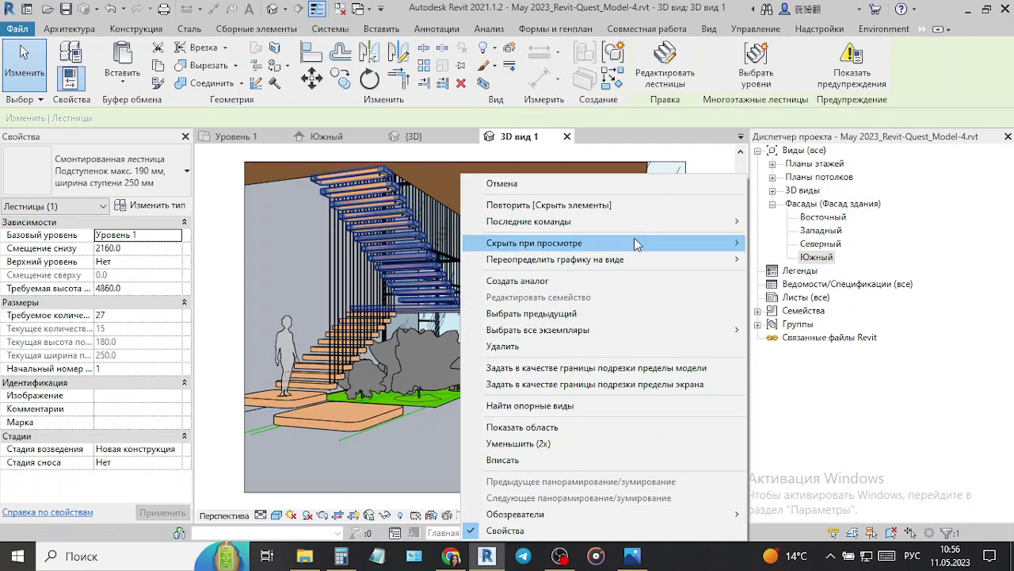
mouse_move(534, 243)
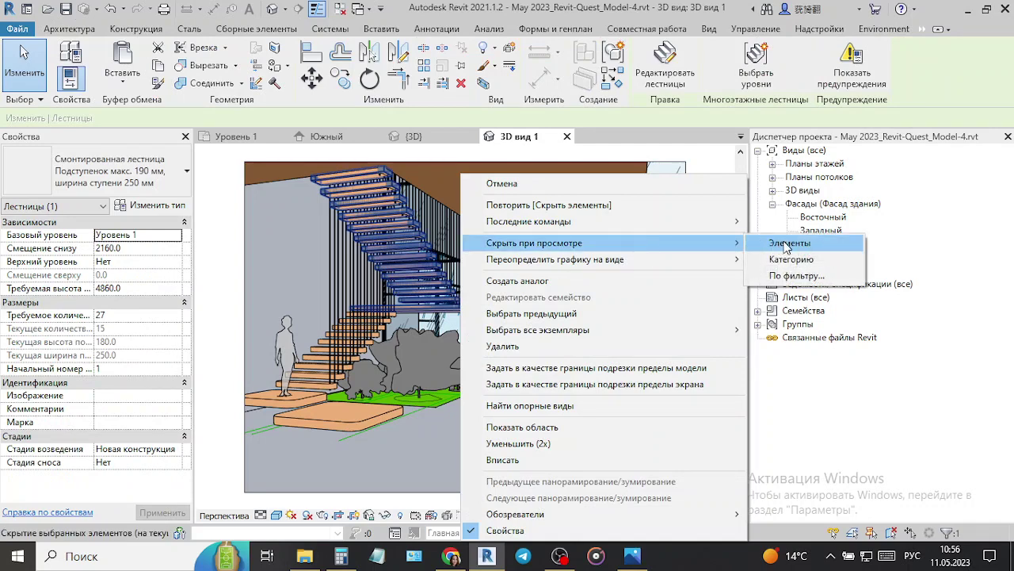
click(787, 244)
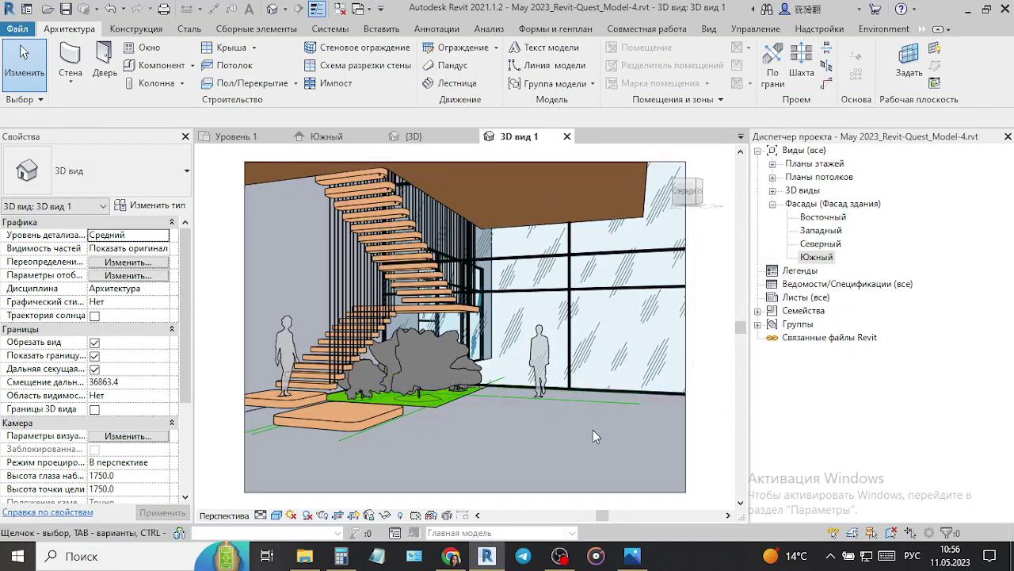
- Reframe the crop region, pulling its right edge inward and extending the left edge
shift+middle_drag(592, 433, 600, 441)
click(691, 341)
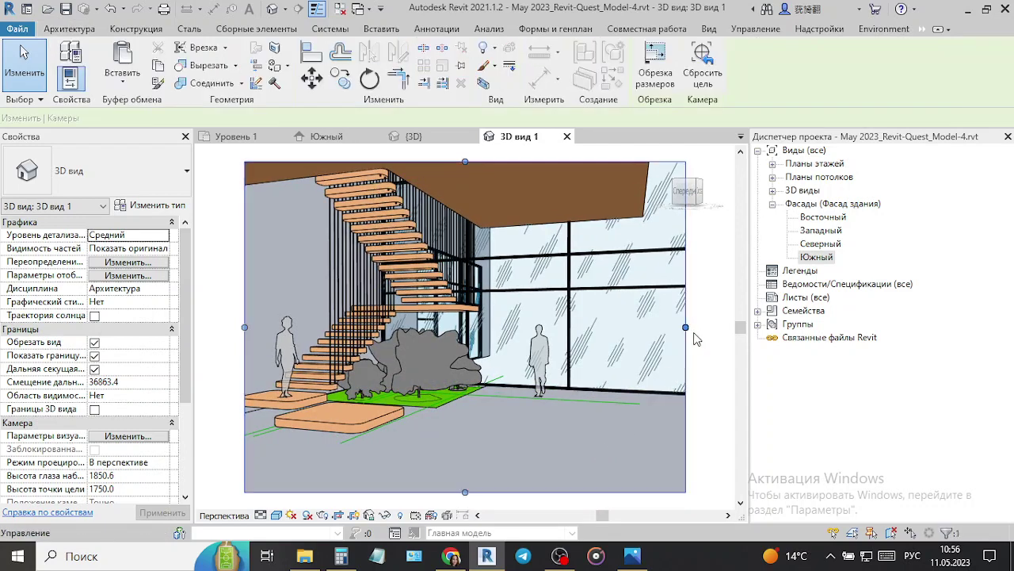
drag(685, 326, 633, 326)
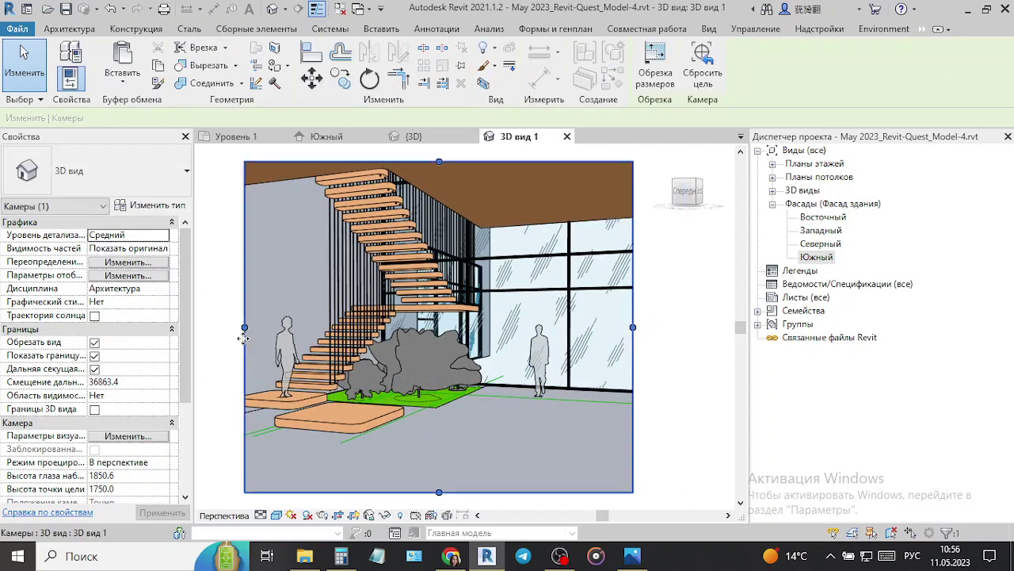
drag(244, 339, 211, 327)
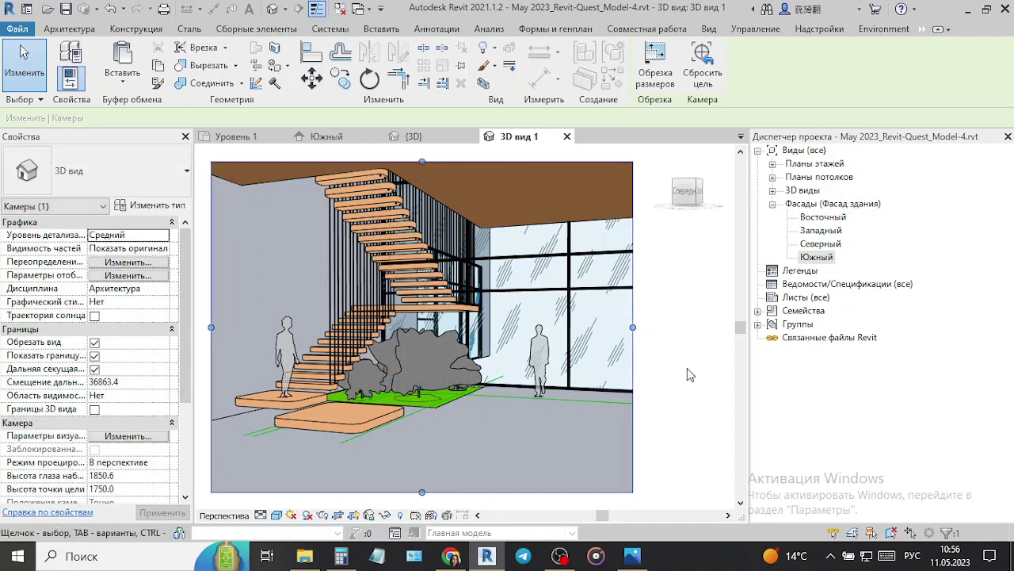
- Hide the stray floor model lines by category and bring up the reference photo
click(343, 444)
right_click(343, 444)
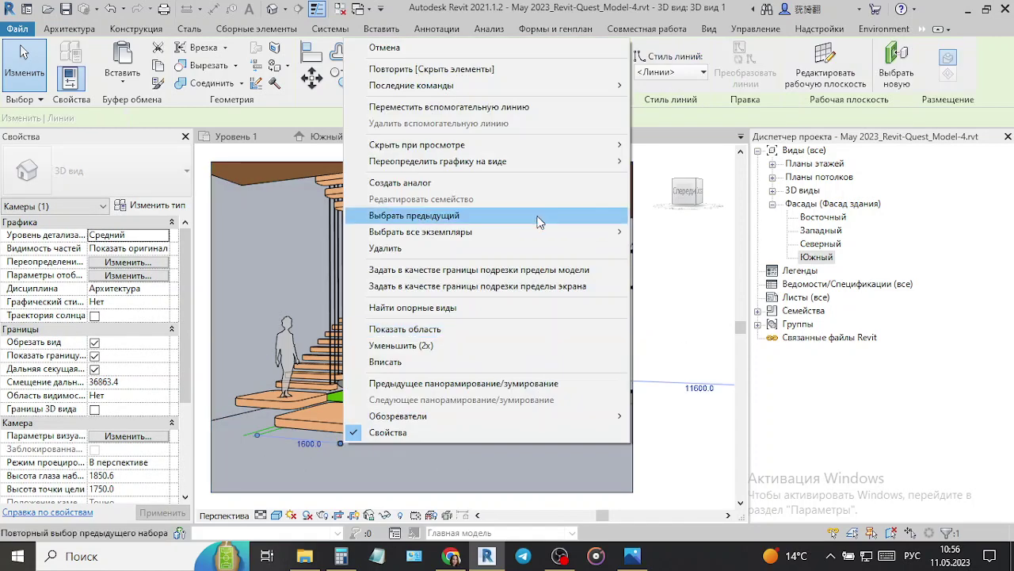
mouse_move(417, 144)
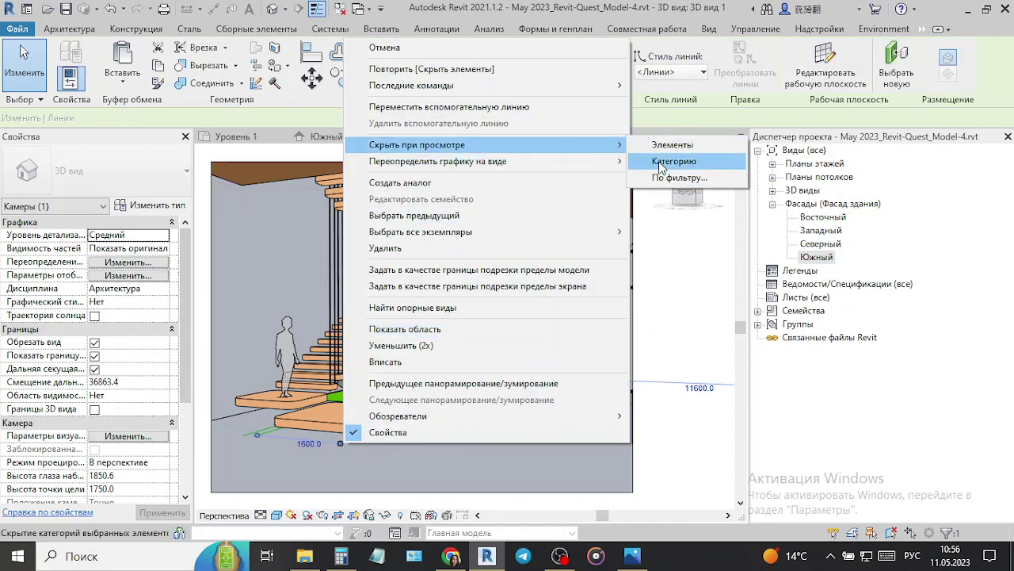
click(670, 157)
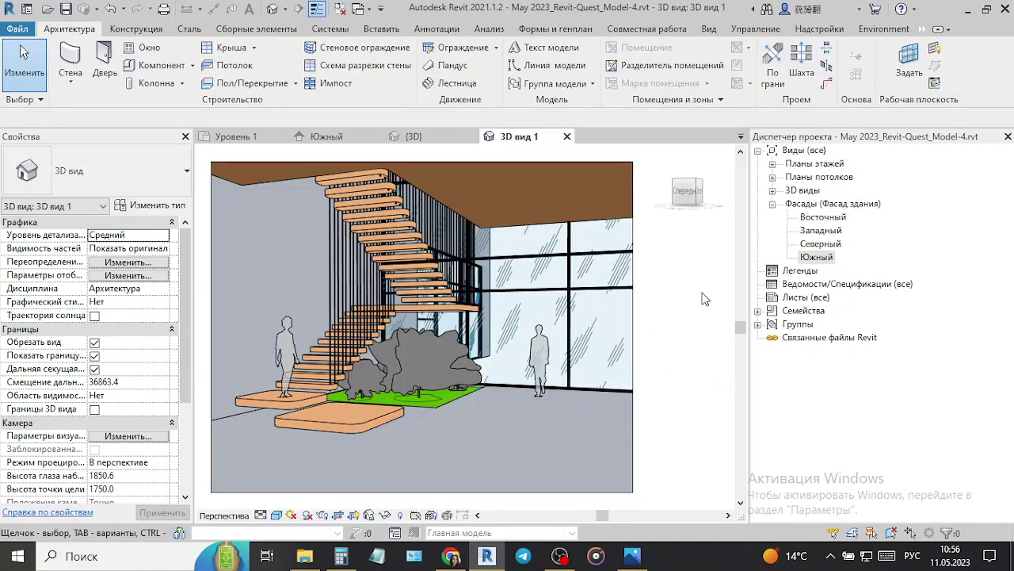
click(645, 560)
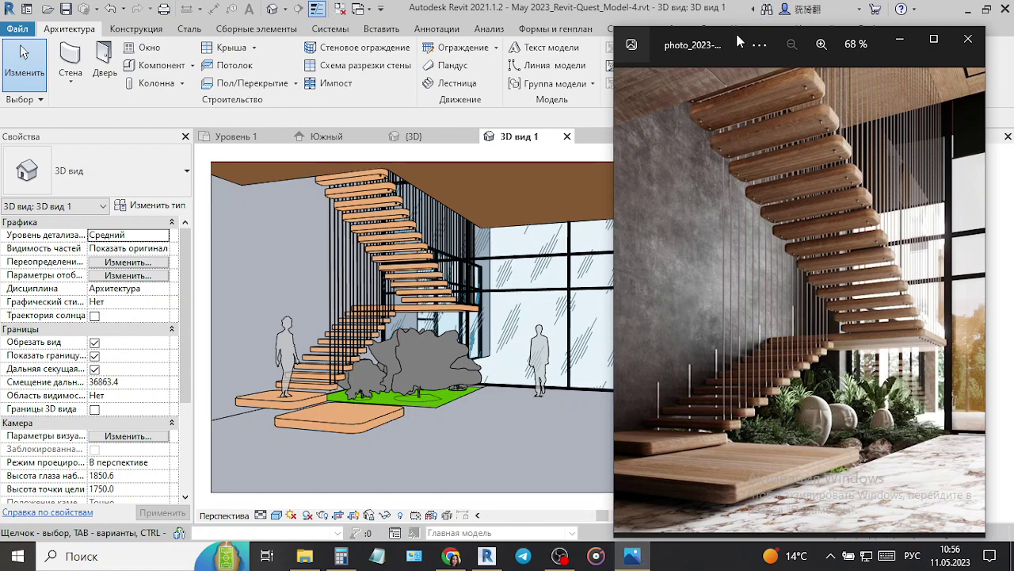
- With the reference photo moved aside, try Hidden Line and Shaded, then settle on Realistic visual style
drag(737, 36, 631, 12)
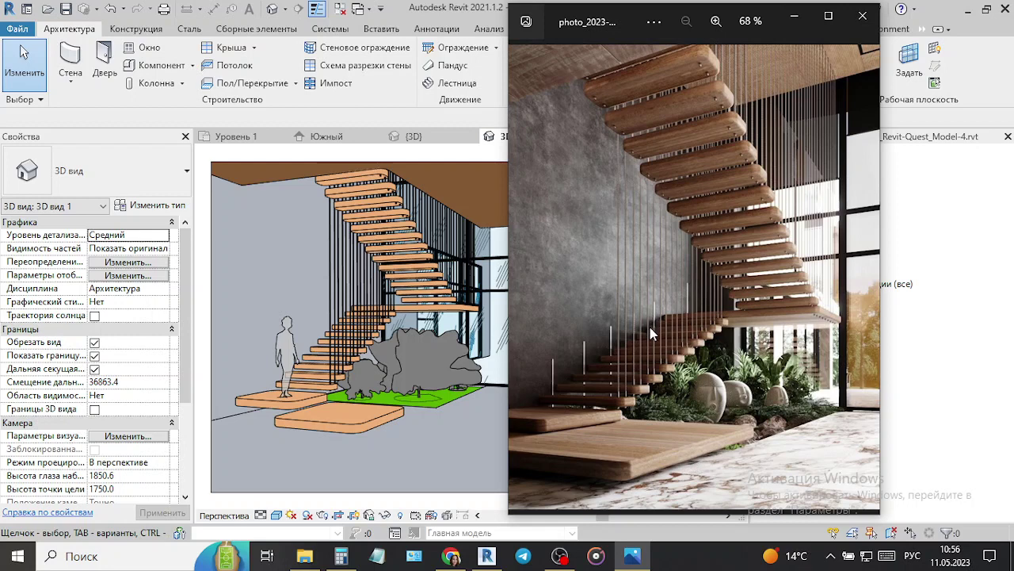
click(476, 474)
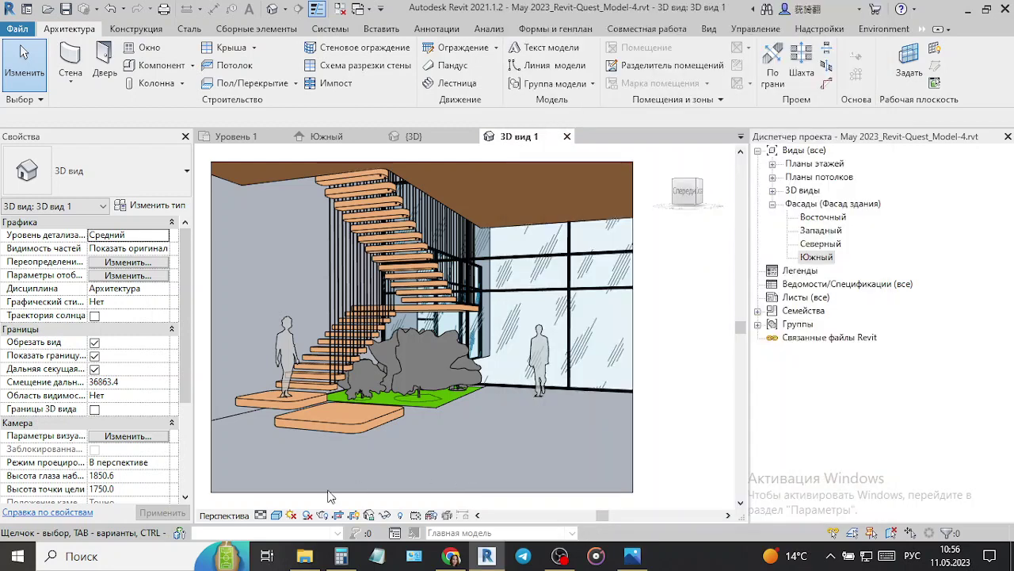
click(276, 515)
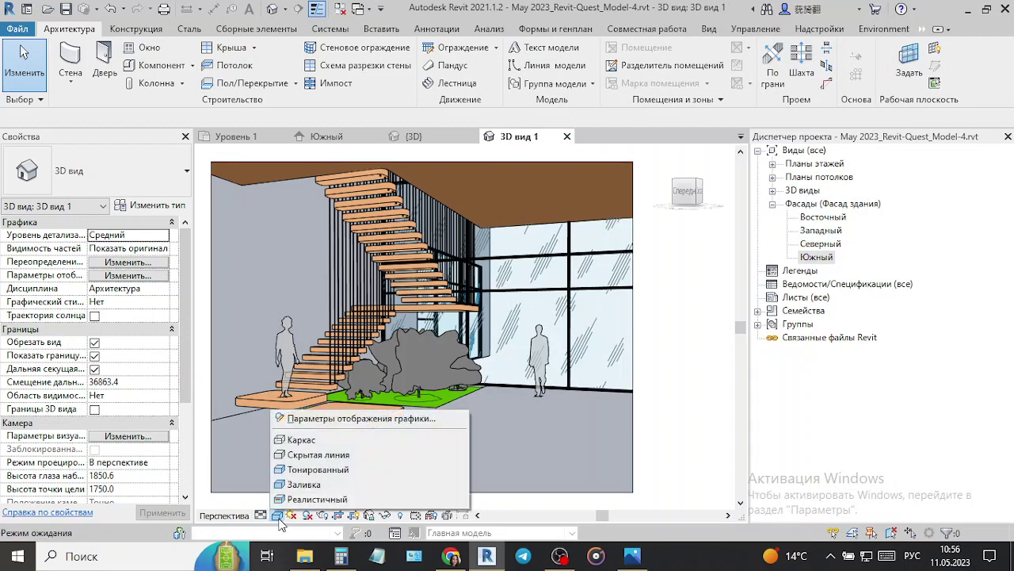
click(297, 455)
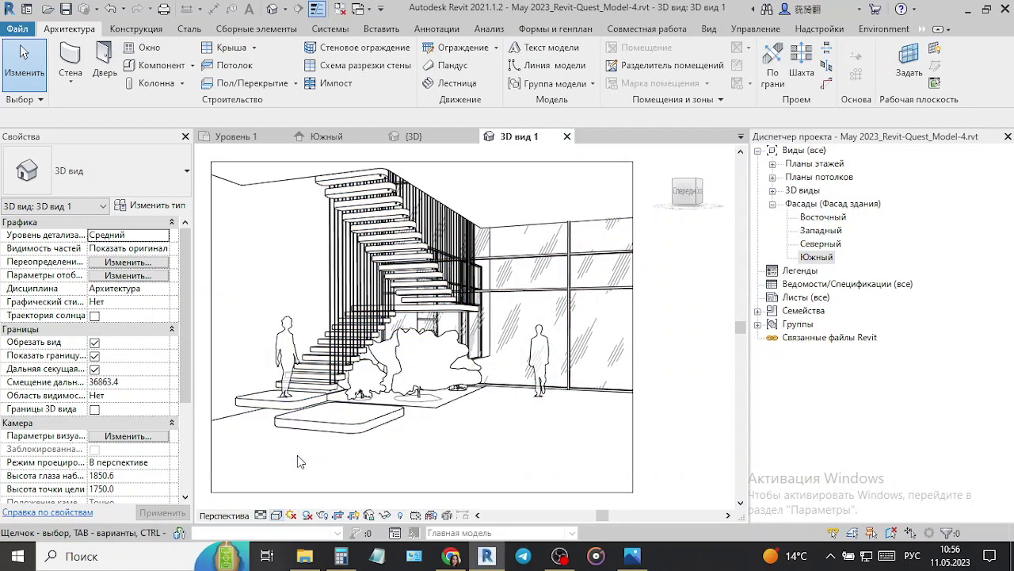
click(277, 515)
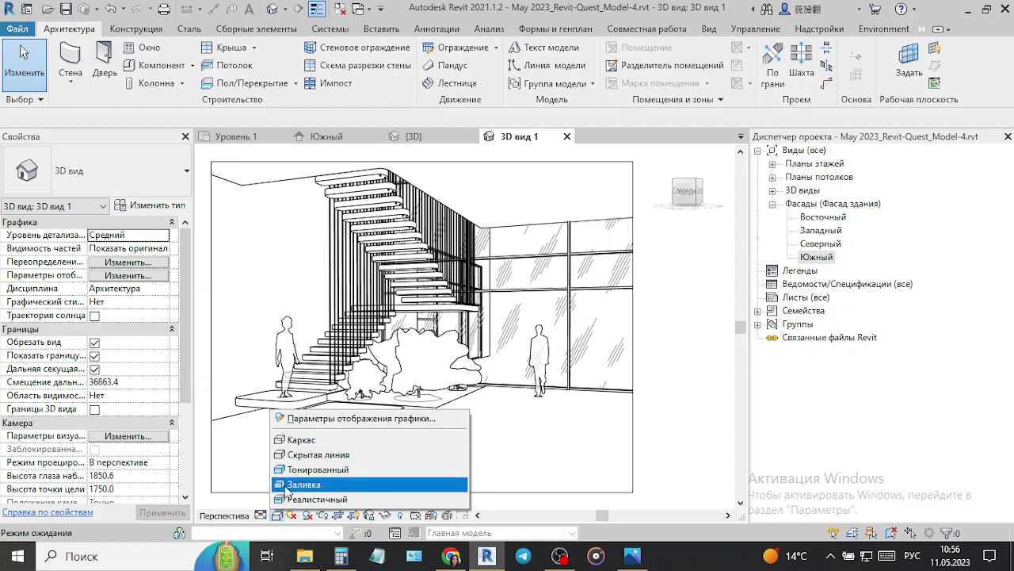
click(283, 470)
click(277, 515)
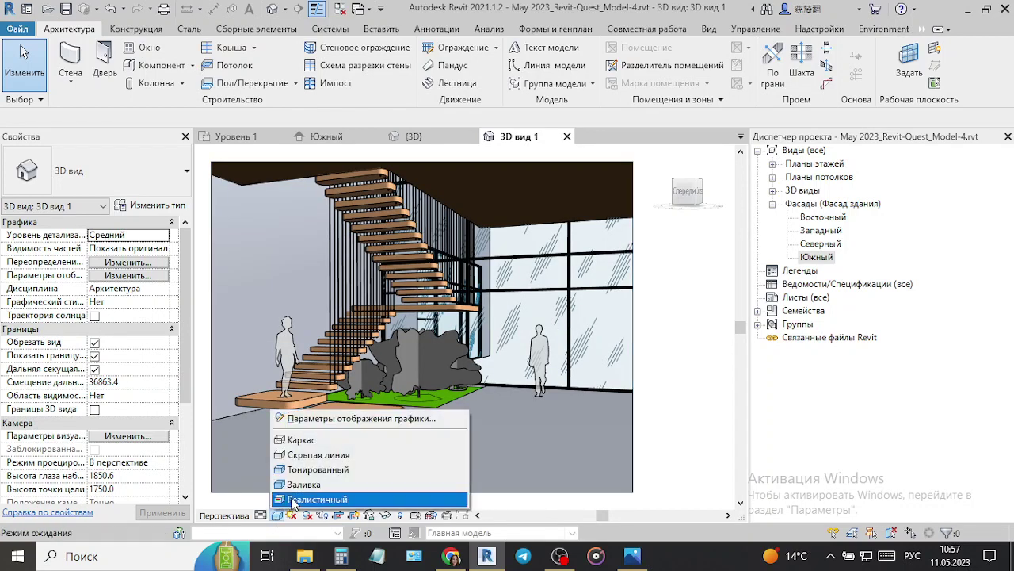
click(294, 499)
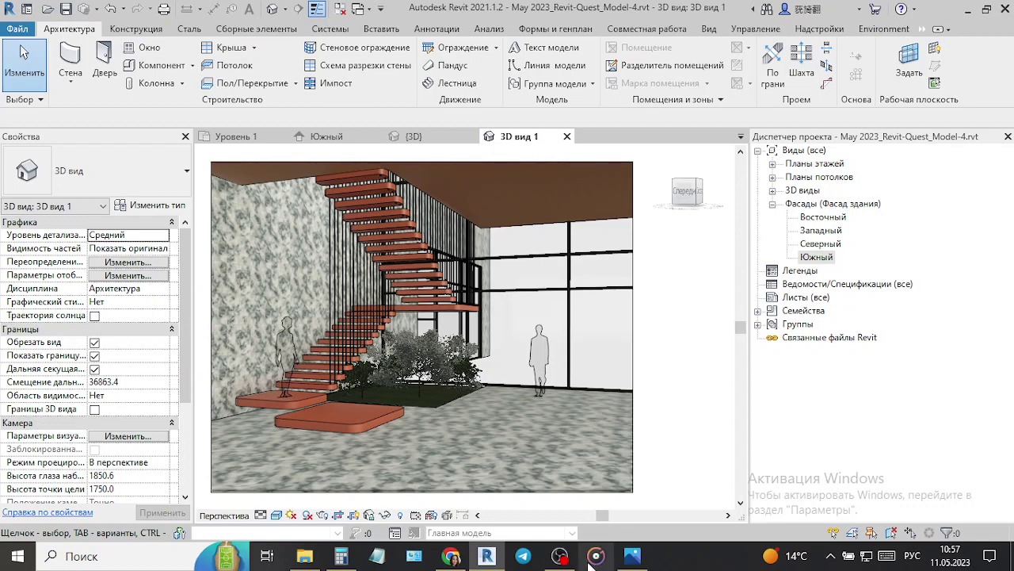
click(631, 555)
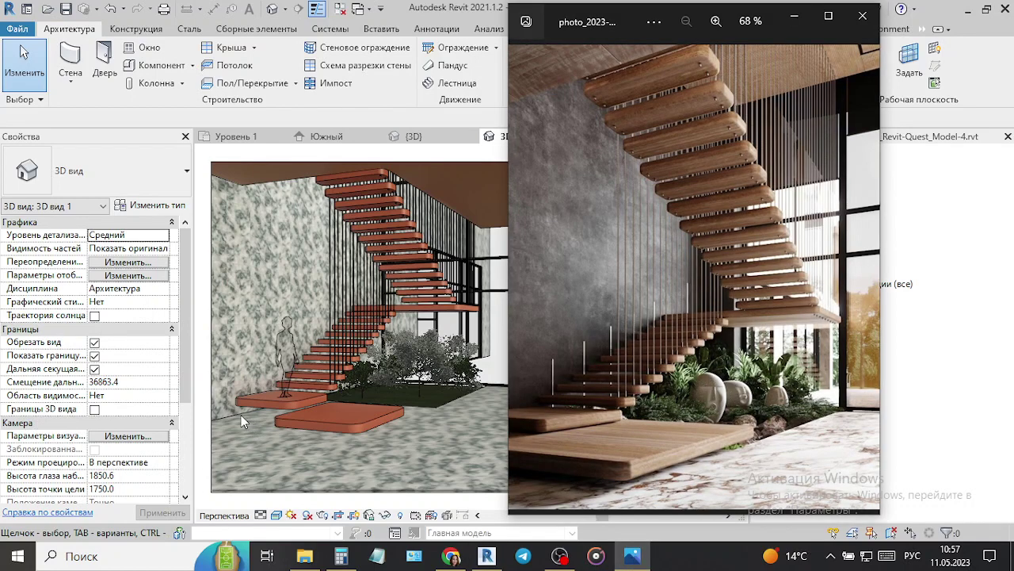
- Switch the marble back wall to the 'Типовой - 200мм - С заливкой' wall type
click(240, 415)
click(225, 412)
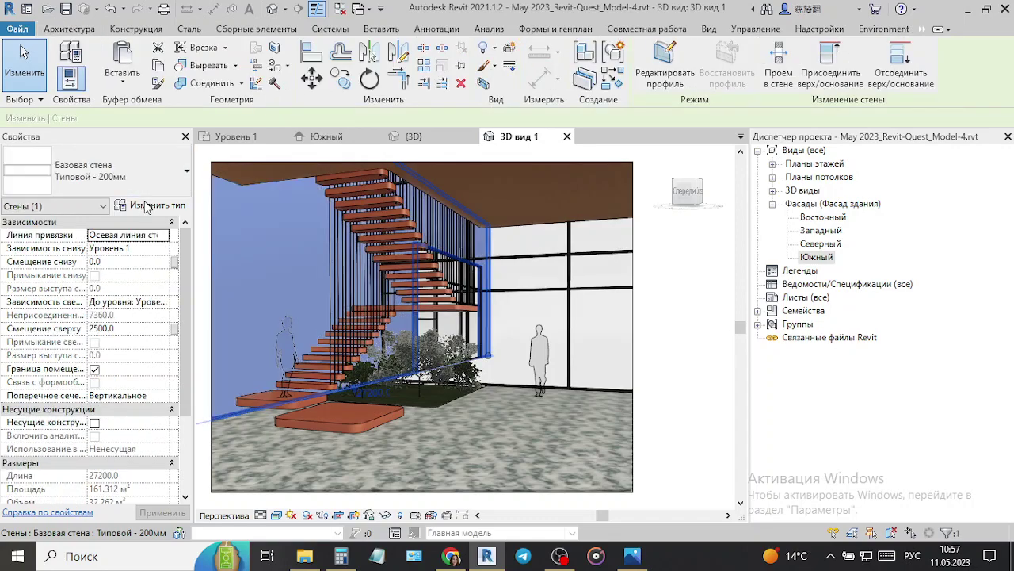
click(169, 206)
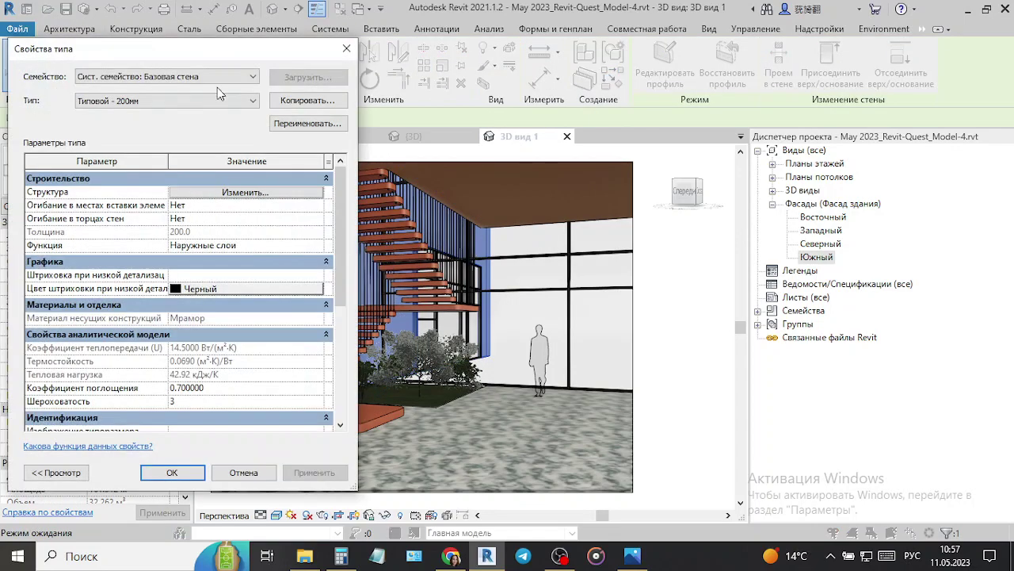
click(222, 101)
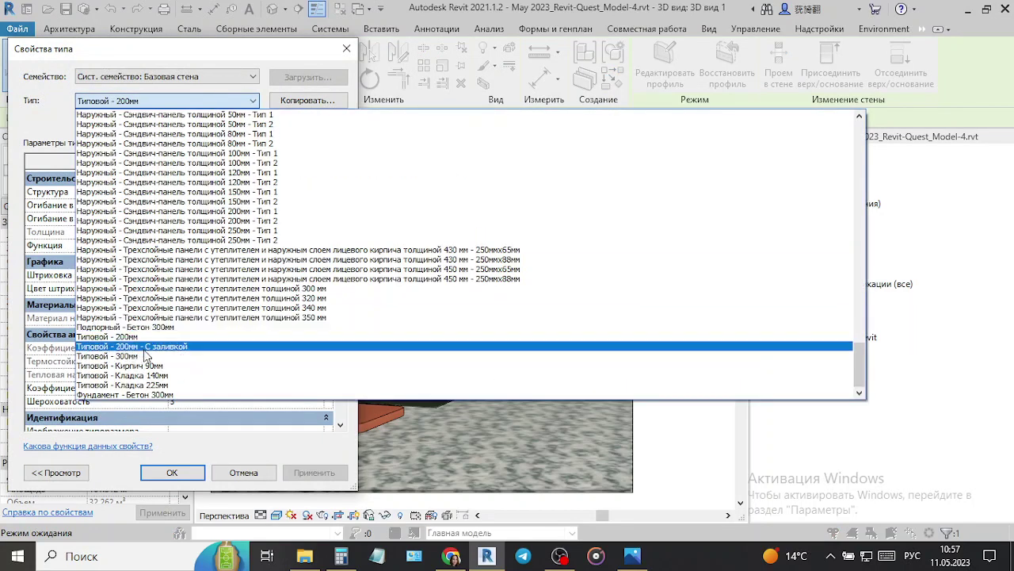
click(145, 348)
click(172, 472)
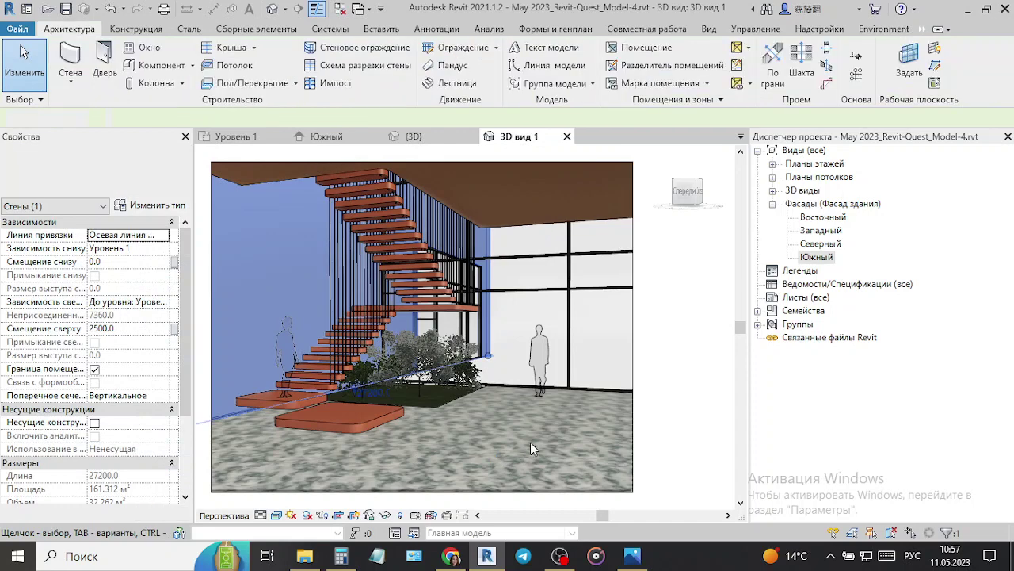
- Clear the selection and compare the realistic 3D view with the reference staircase photo
key(Escape)
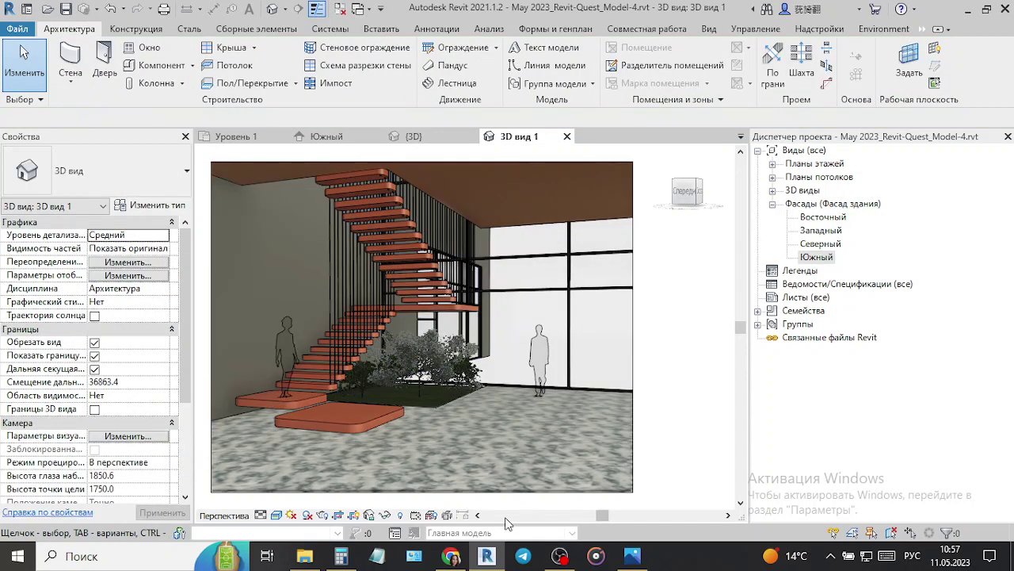
click(638, 556)
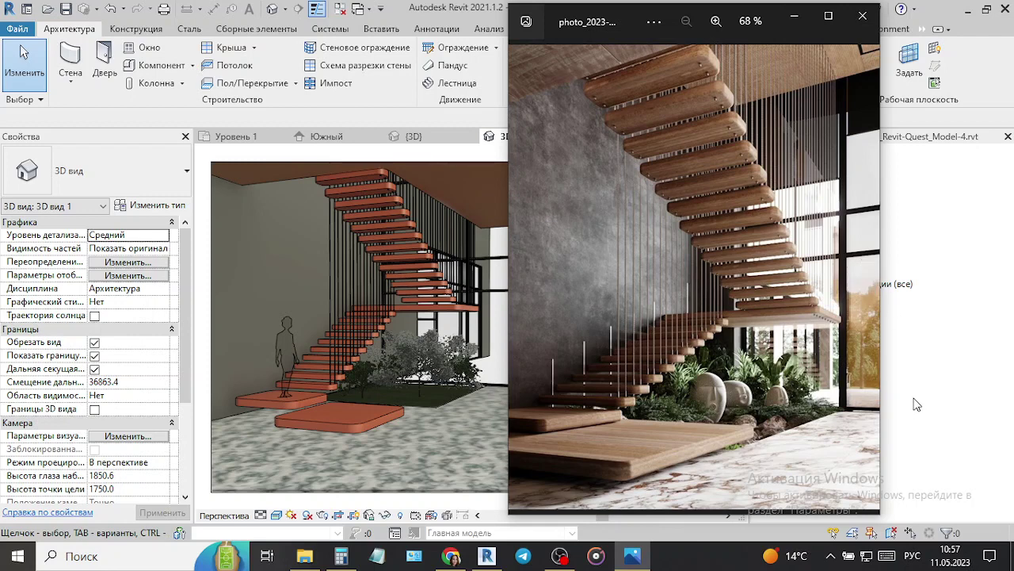
mouse_move(559, 556)
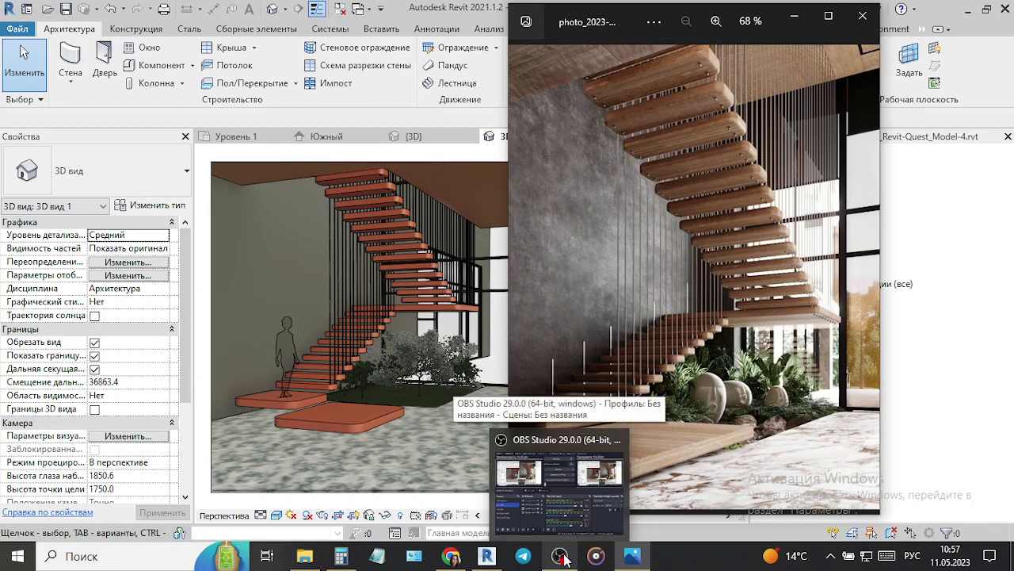
click(563, 559)
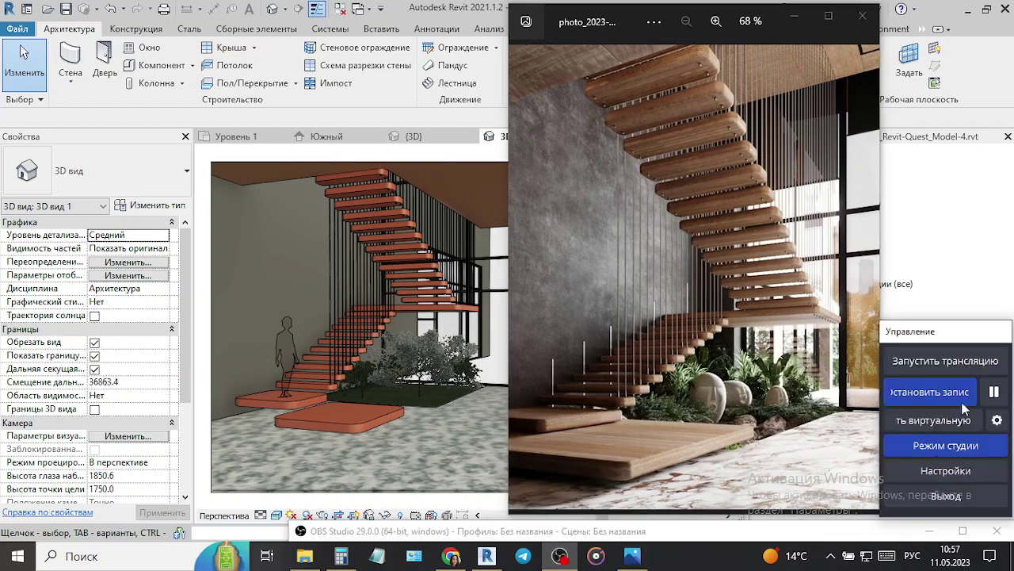